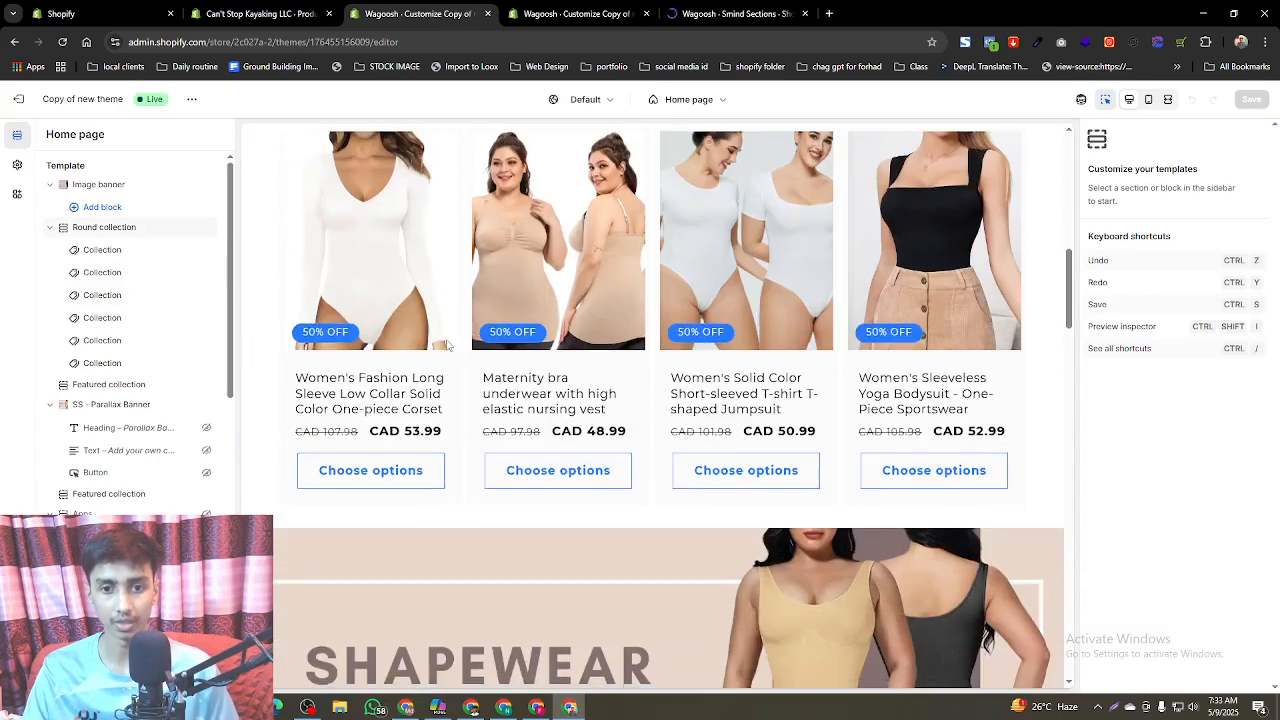
- Examine the home page sections in the theme editor, from the product rows and banners down to the FAQ and footer
{"action": "scroll", "coordinate": [697, 333], "scroll_direction": "down", "scroll_amount": 8}
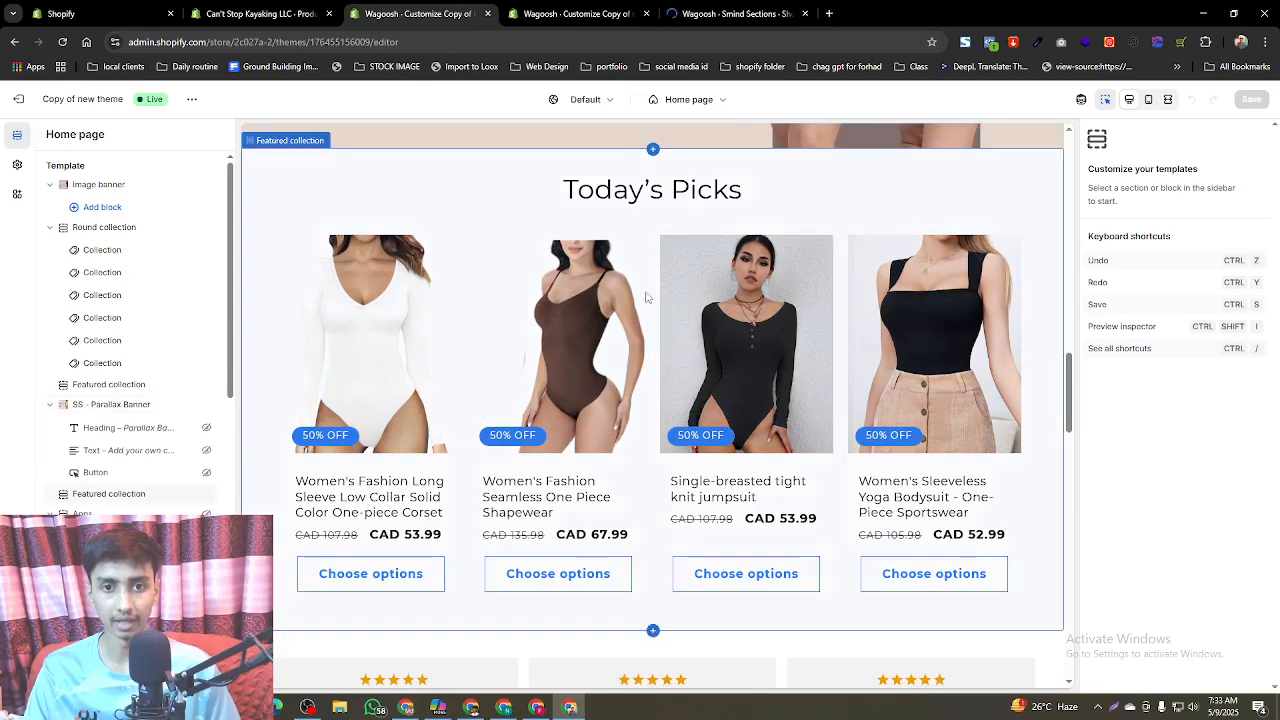
{"action": "scroll", "coordinate": [631, 281], "scroll_direction": "down", "scroll_amount": 5}
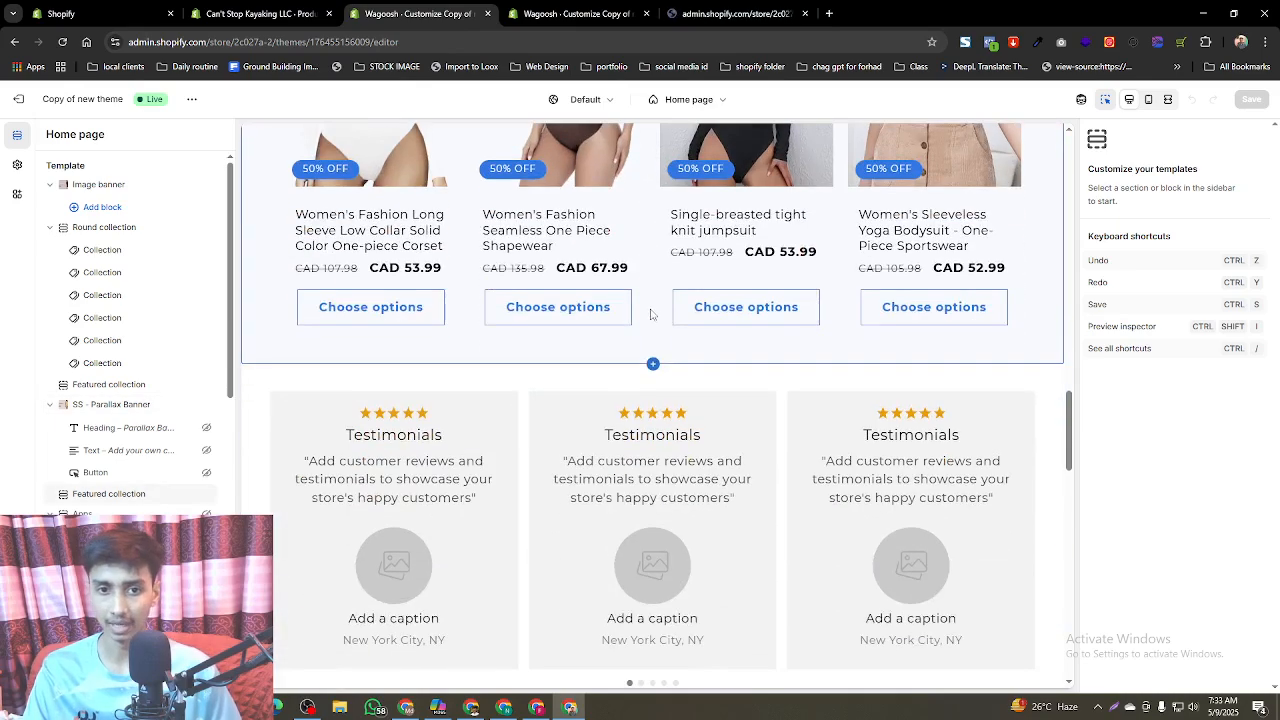
{"action": "scroll", "coordinate": [442, 344], "scroll_direction": "down", "scroll_amount": 6}
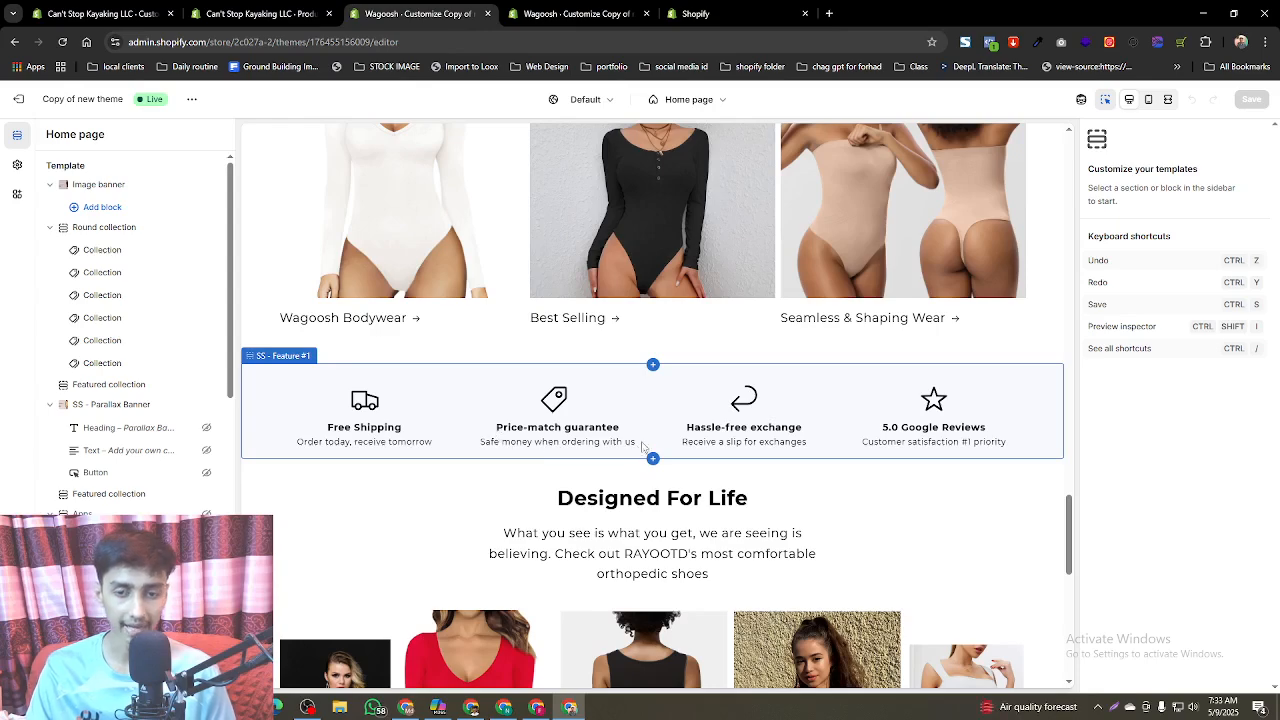
{"action": "scroll", "coordinate": [483, 400], "scroll_direction": "down", "scroll_amount": 2}
{"action": "scroll", "coordinate": [460, 389], "scroll_direction": "down", "scroll_amount": 2}
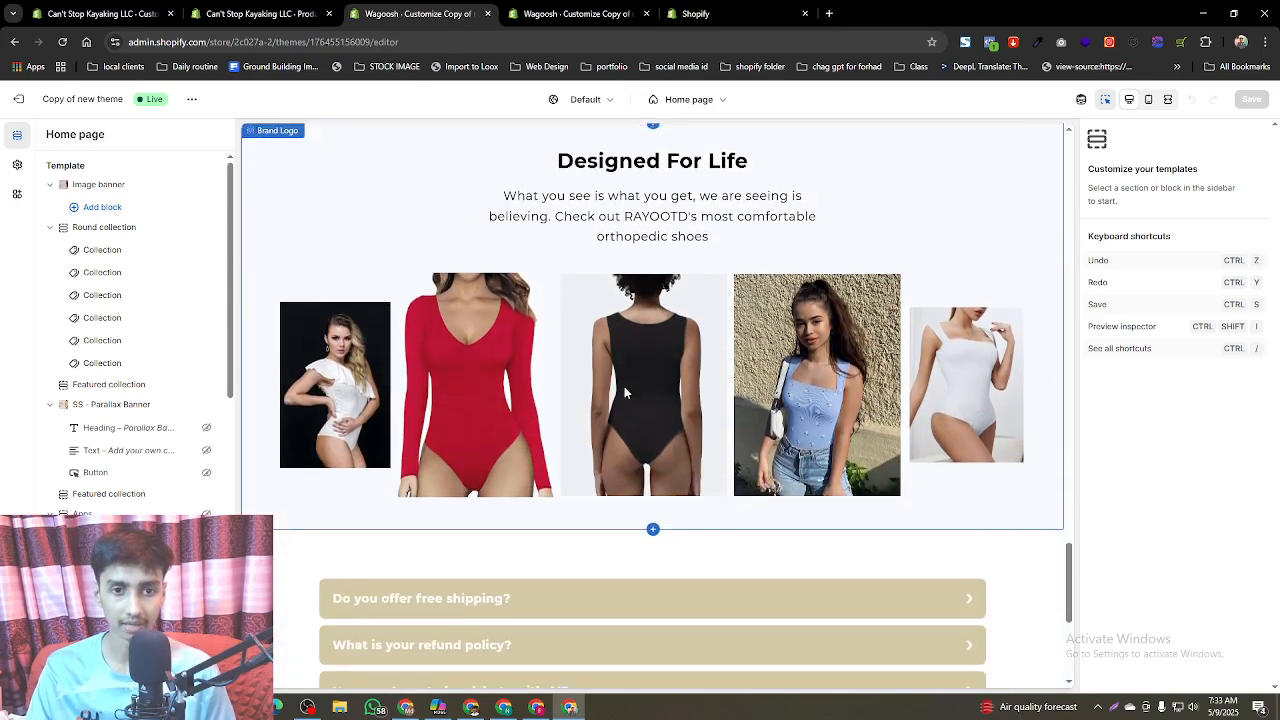
{"action": "scroll", "coordinate": [600, 400], "scroll_direction": "down", "scroll_amount": 3}
{"action": "scroll", "coordinate": [589, 414], "scroll_direction": "down", "scroll_amount": 1}
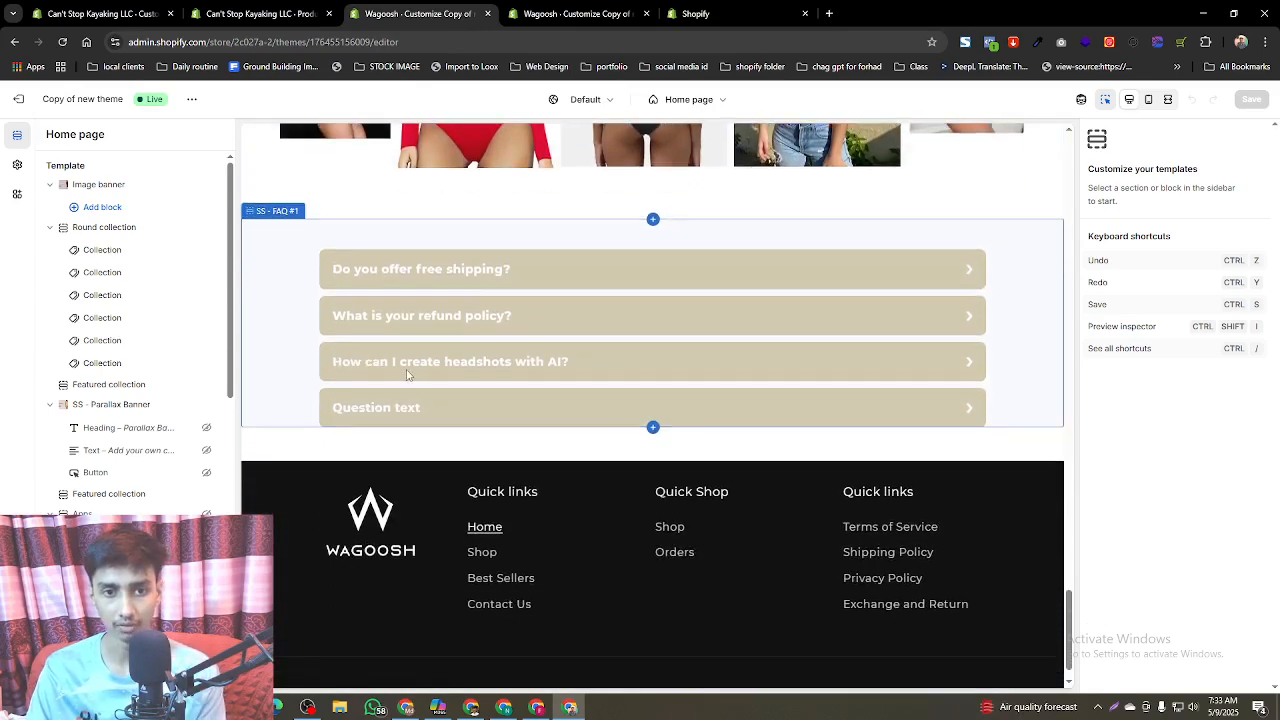
{"action": "scroll", "coordinate": [407, 374], "scroll_direction": "up", "scroll_amount": 15}
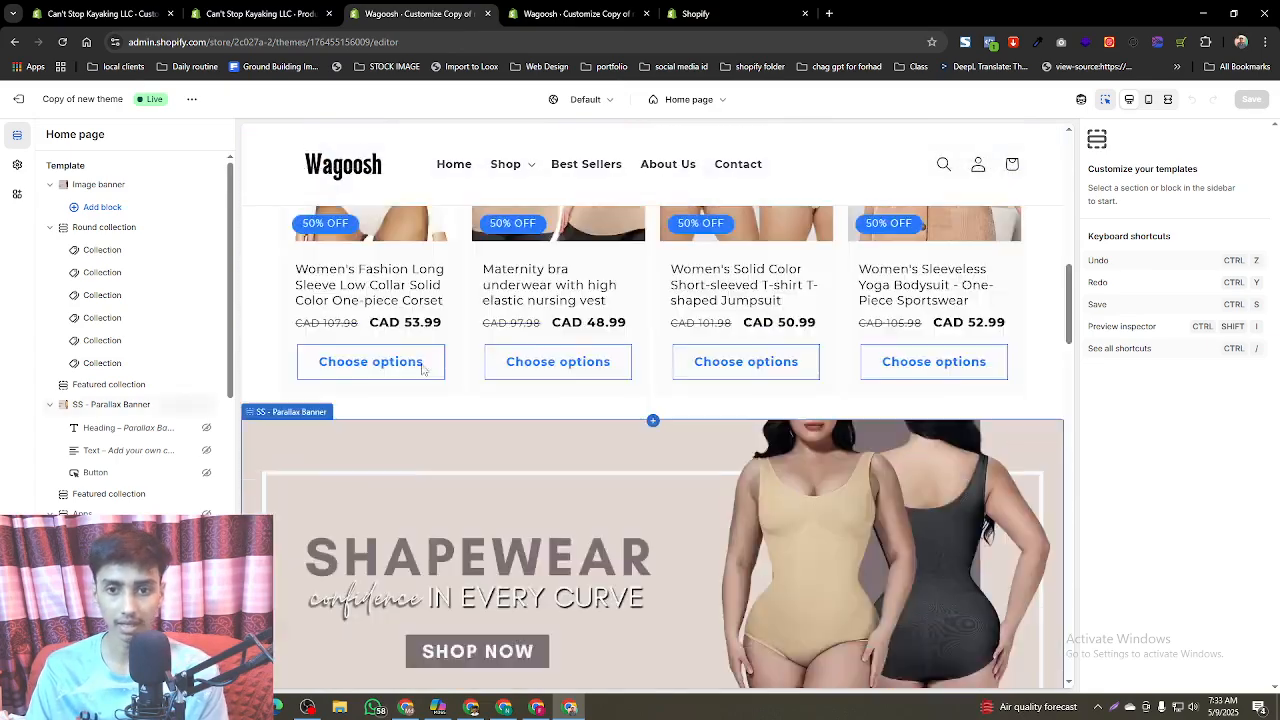
{"action": "scroll", "coordinate": [422, 369], "scroll_direction": "up", "scroll_amount": 6}
{"action": "scroll", "coordinate": [423, 366], "scroll_direction": "down", "scroll_amount": 3}
{"action": "scroll", "coordinate": [436, 450], "scroll_direction": "up", "scroll_amount": 2}
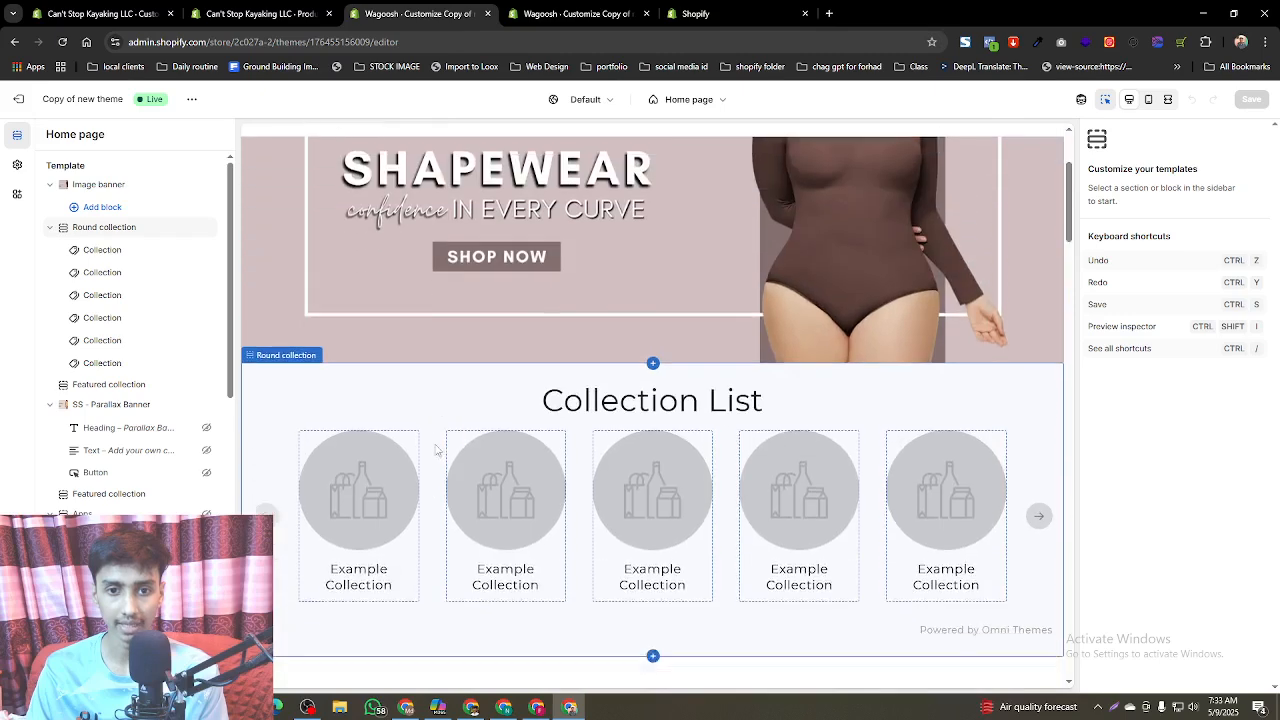
{"action": "scroll", "coordinate": [436, 450], "scroll_direction": "down", "scroll_amount": 1}
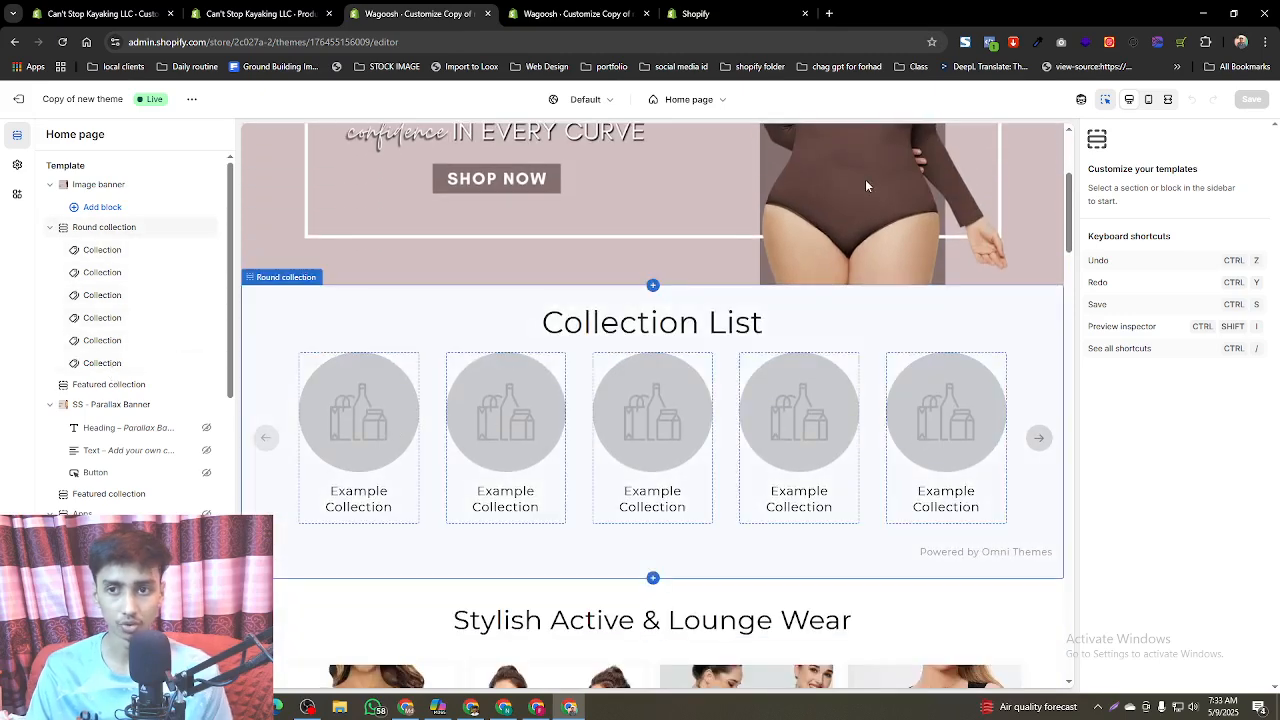
{"action": "scroll", "coordinate": [685, 260], "scroll_direction": "down", "scroll_amount": 4}
{"action": "scroll", "coordinate": [763, 397], "scroll_direction": "up", "scroll_amount": 3}
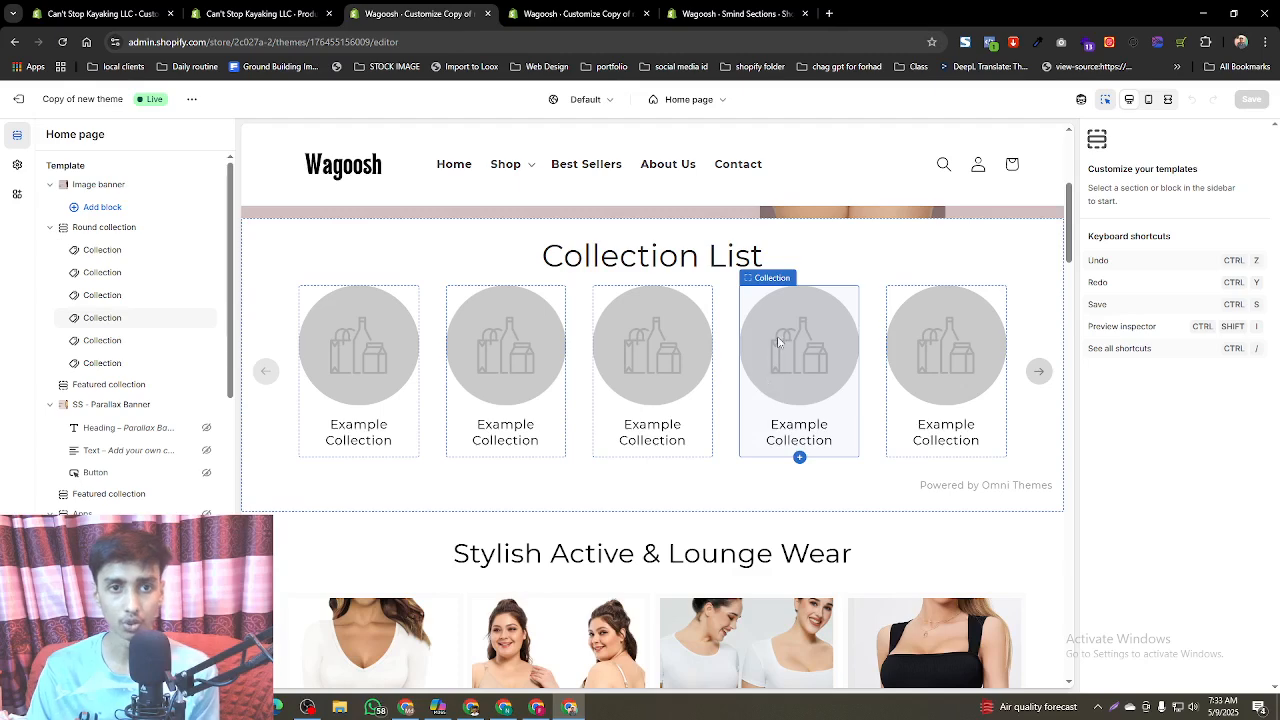
- Open the live Wagoosh storefront from the theme editor that has the Round collection section selected
{"action": "left_click", "coordinate": [831, 9]}
{"action": "left_click", "coordinate": [718, 341]}
{"action": "left_click", "coordinate": [628, 5]}
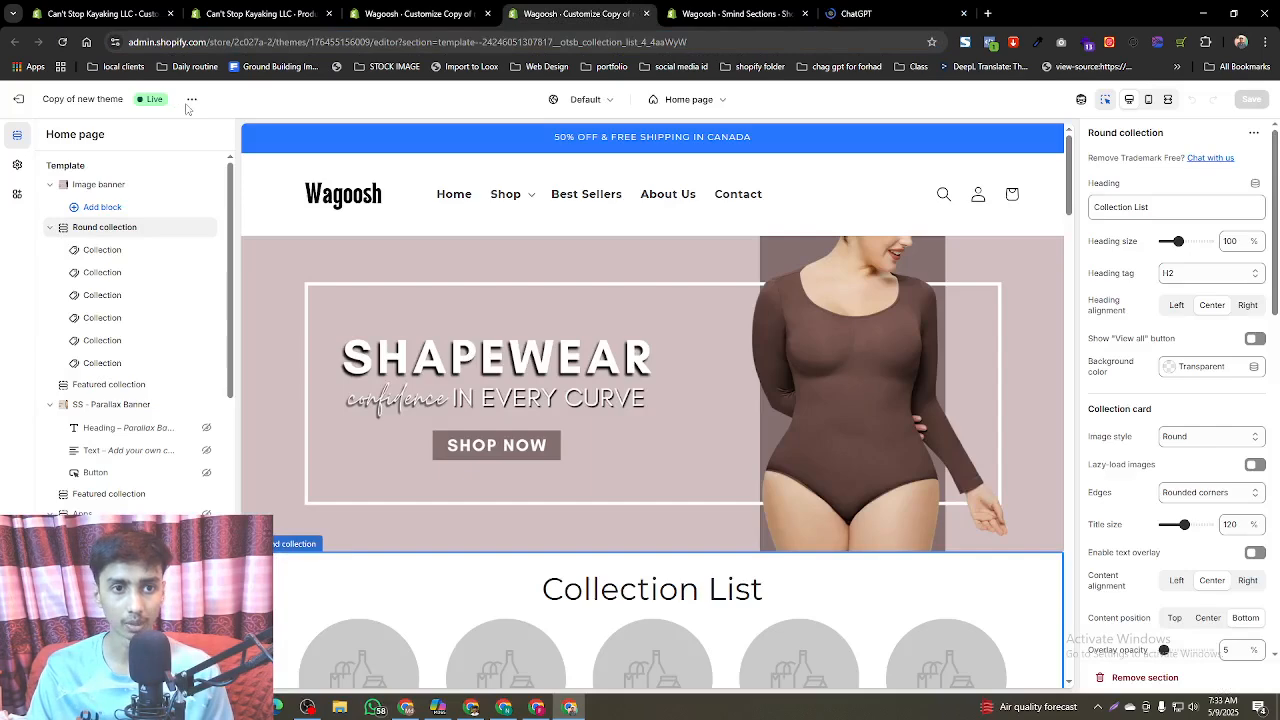
{"action": "left_click", "coordinate": [191, 99]}
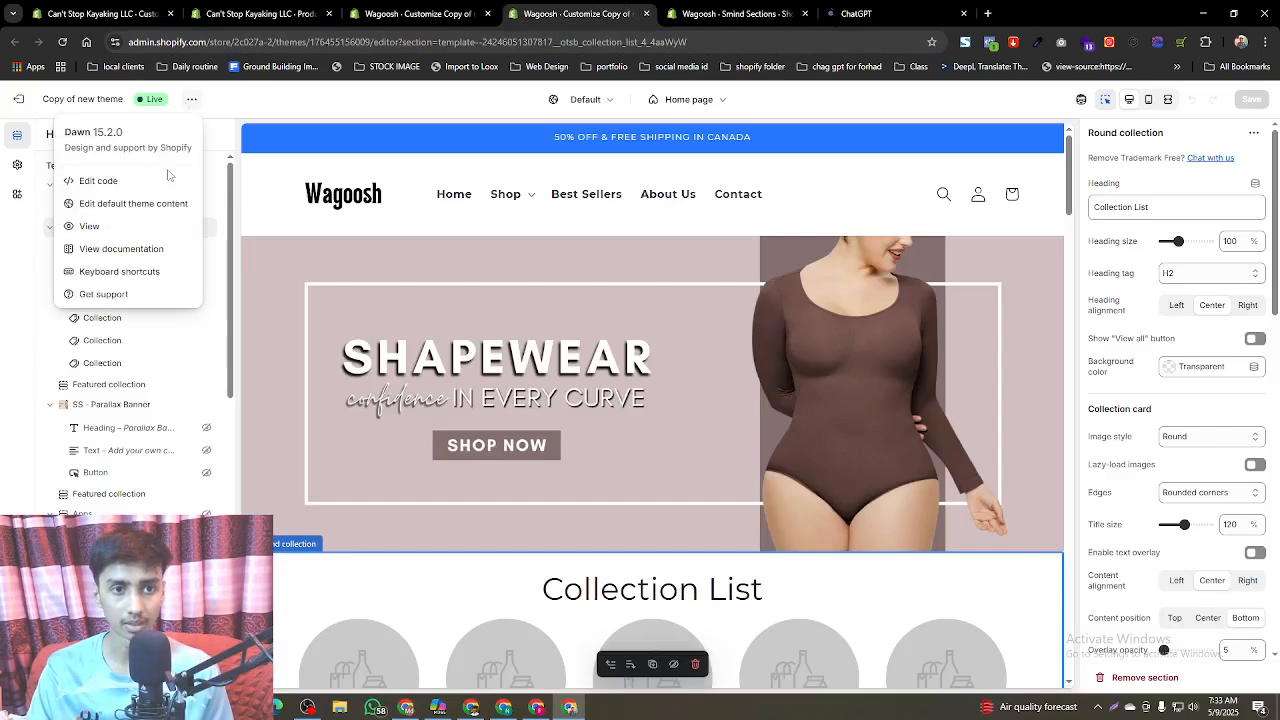
{"action": "left_click", "coordinate": [95, 226]}
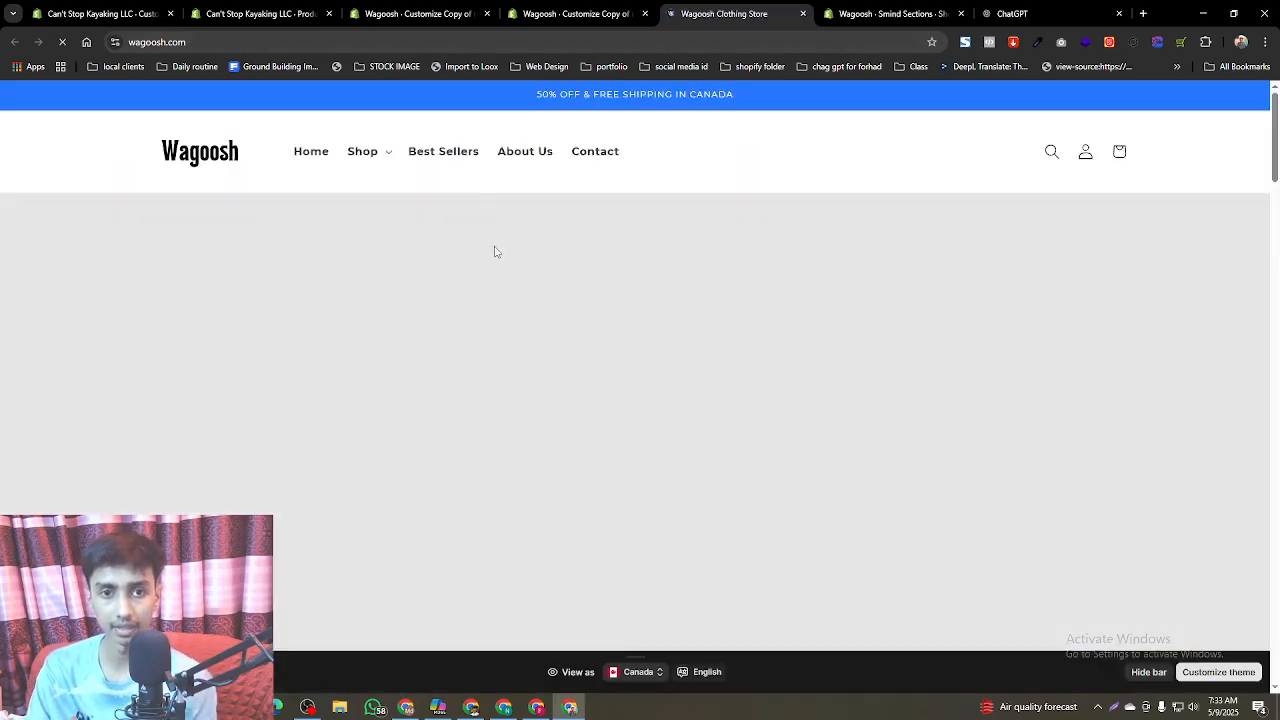
- Examine the live home page layout, including the collection list, product rows, testimonials, feature icons and FAQ
{"action": "scroll", "coordinate": [492, 306], "scroll_direction": "down", "scroll_amount": 10}
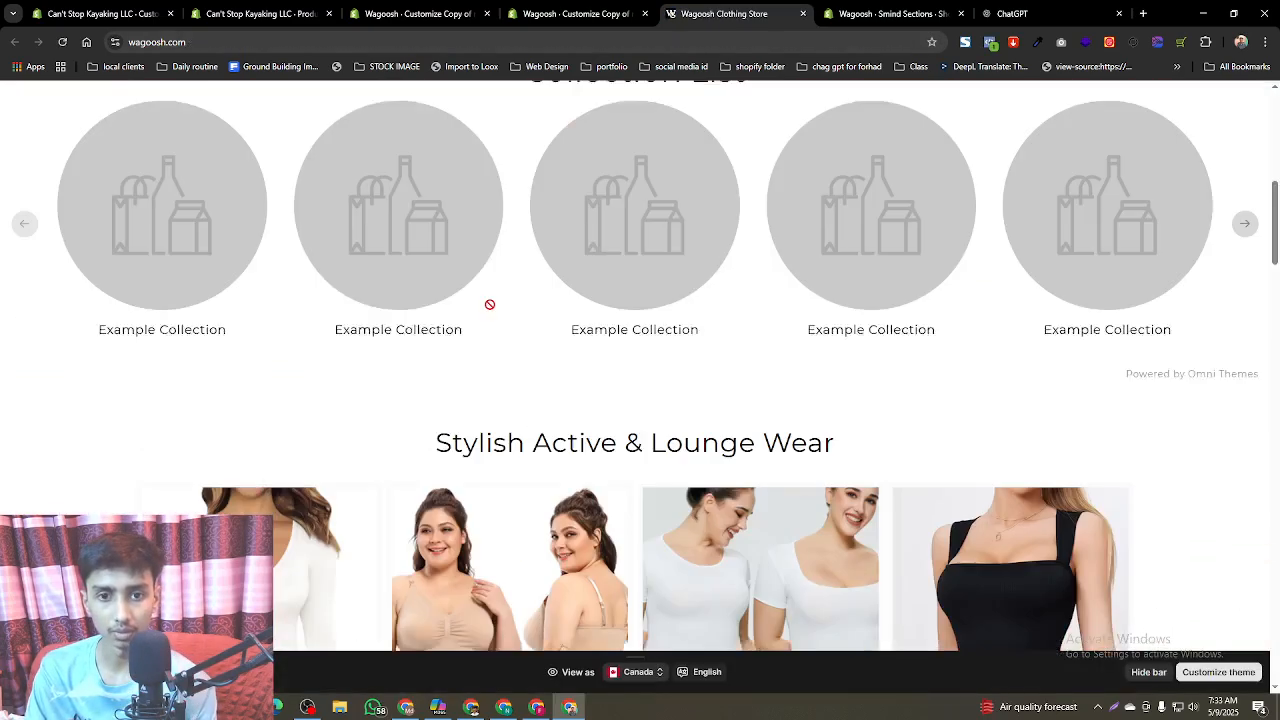
{"action": "scroll", "coordinate": [492, 310], "scroll_direction": "down", "scroll_amount": 15}
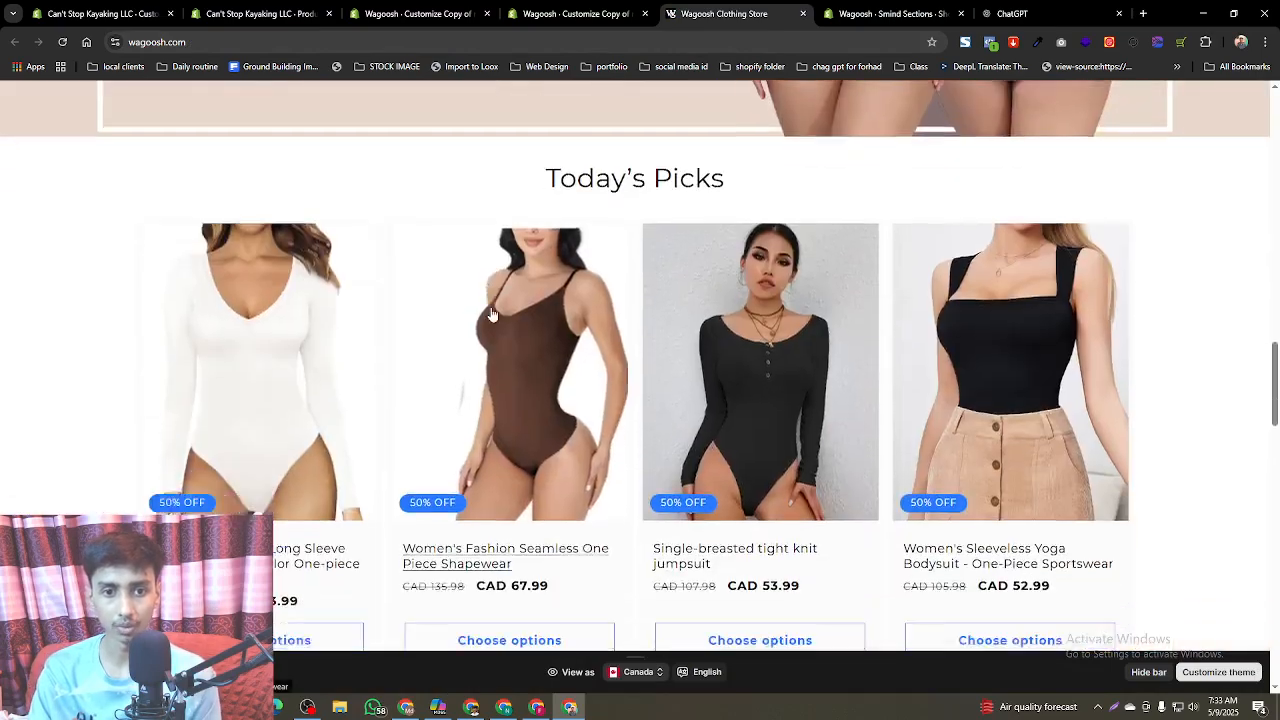
{"action": "scroll", "coordinate": [493, 318], "scroll_direction": "down", "scroll_amount": 8}
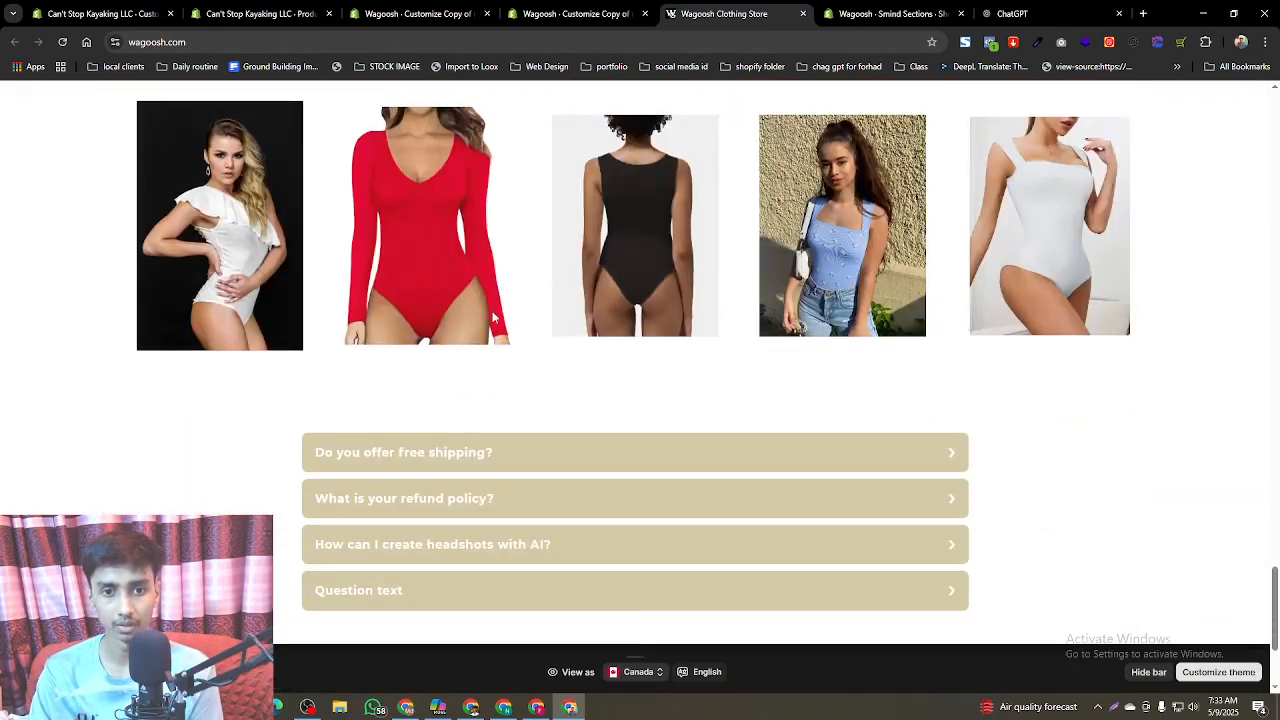
{"action": "scroll", "coordinate": [493, 316], "scroll_direction": "up", "scroll_amount": 8}
{"action": "scroll", "coordinate": [495, 318], "scroll_direction": "up", "scroll_amount": 12}
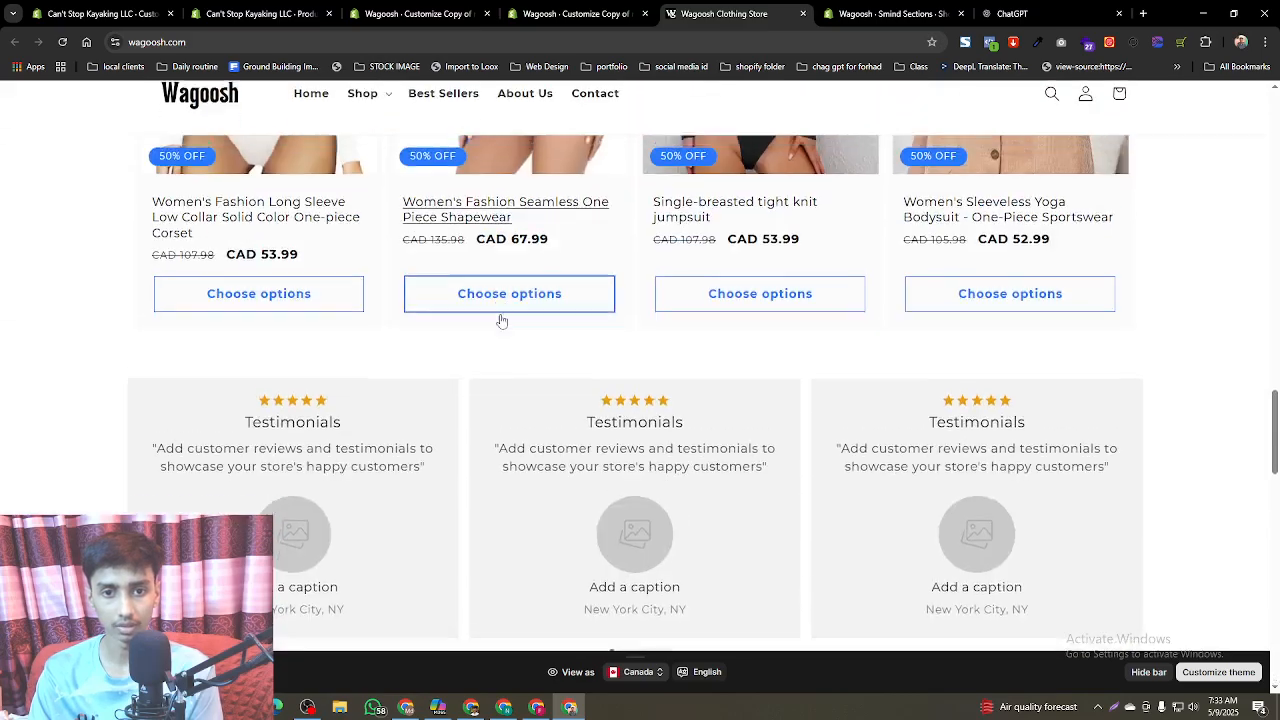
{"action": "scroll", "coordinate": [503, 320], "scroll_direction": "down", "scroll_amount": 10}
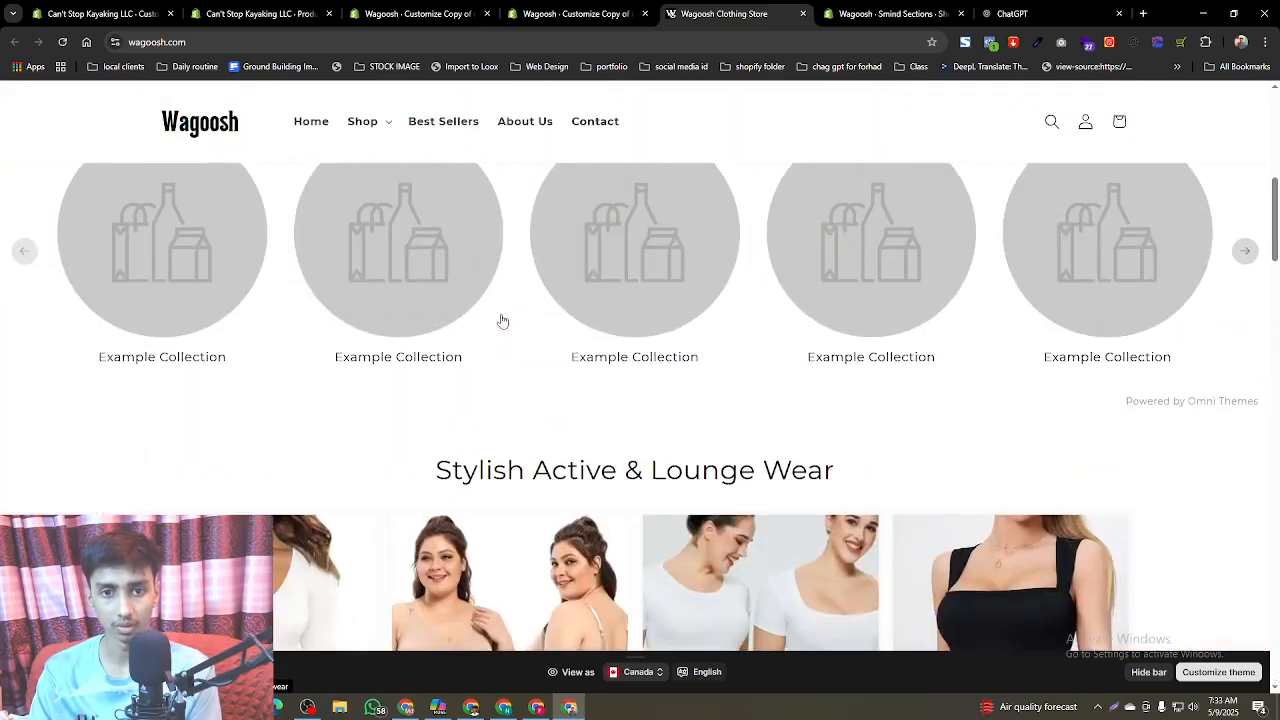
{"action": "scroll", "coordinate": [503, 320], "scroll_direction": "up", "scroll_amount": 4}
{"action": "scroll", "coordinate": [503, 320], "scroll_direction": "down", "scroll_amount": 4}
{"action": "scroll", "coordinate": [503, 320], "scroll_direction": "up", "scroll_amount": 5}
{"action": "scroll", "coordinate": [503, 320], "scroll_direction": "down", "scroll_amount": 10}
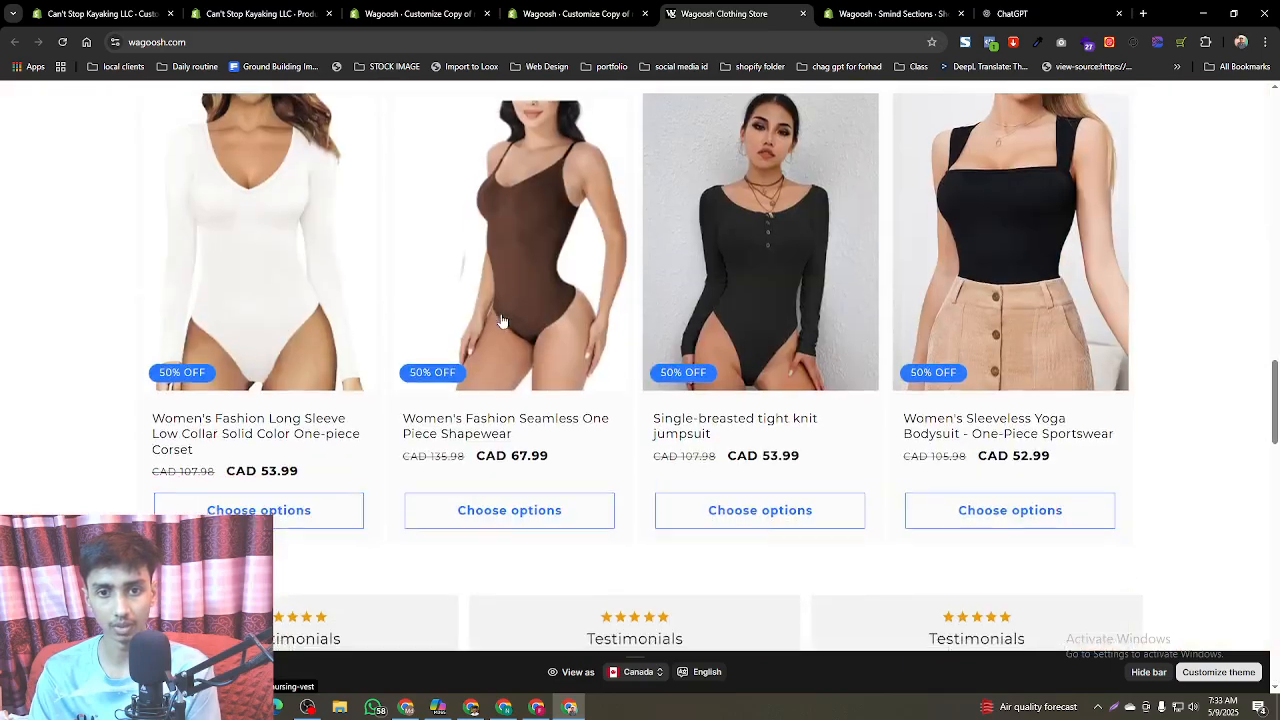
{"action": "scroll", "coordinate": [503, 320], "scroll_direction": "down", "scroll_amount": 2}
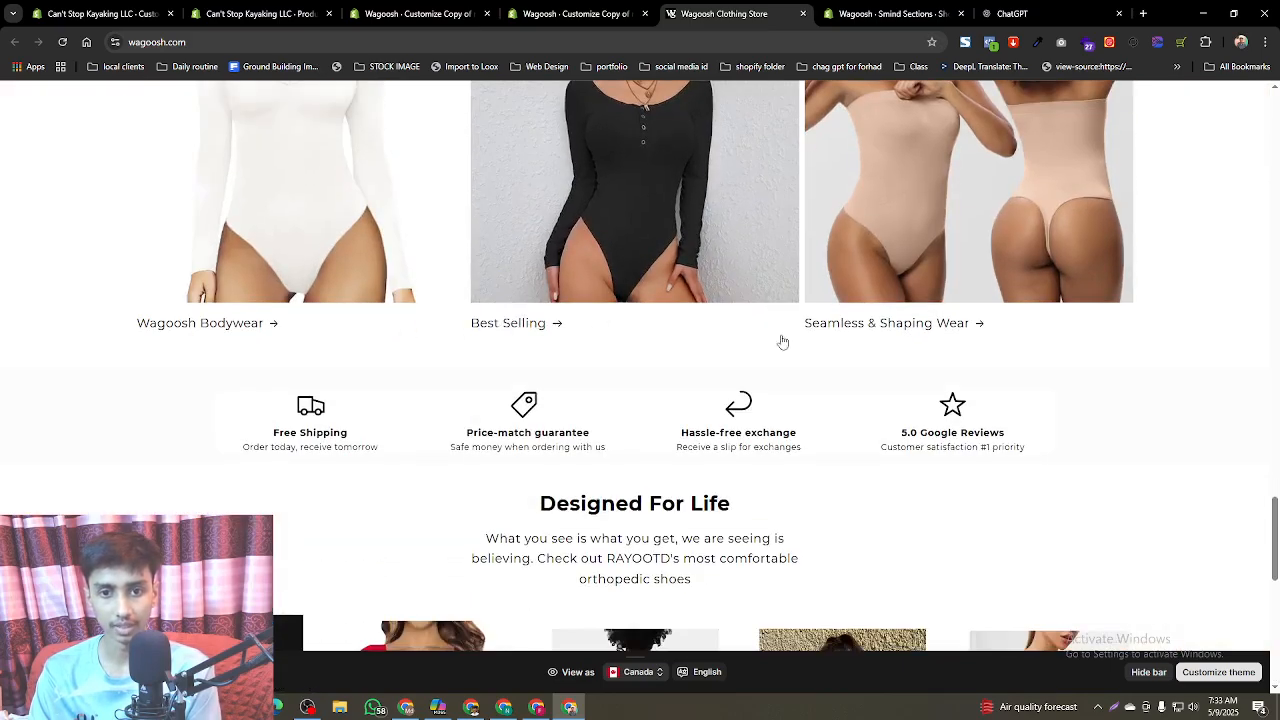
- Open the Wagoosh Bodywear collection from the storefront home page and review its products, customer reviews and the Shop categories
{"action": "left_click", "coordinate": [203, 326]}
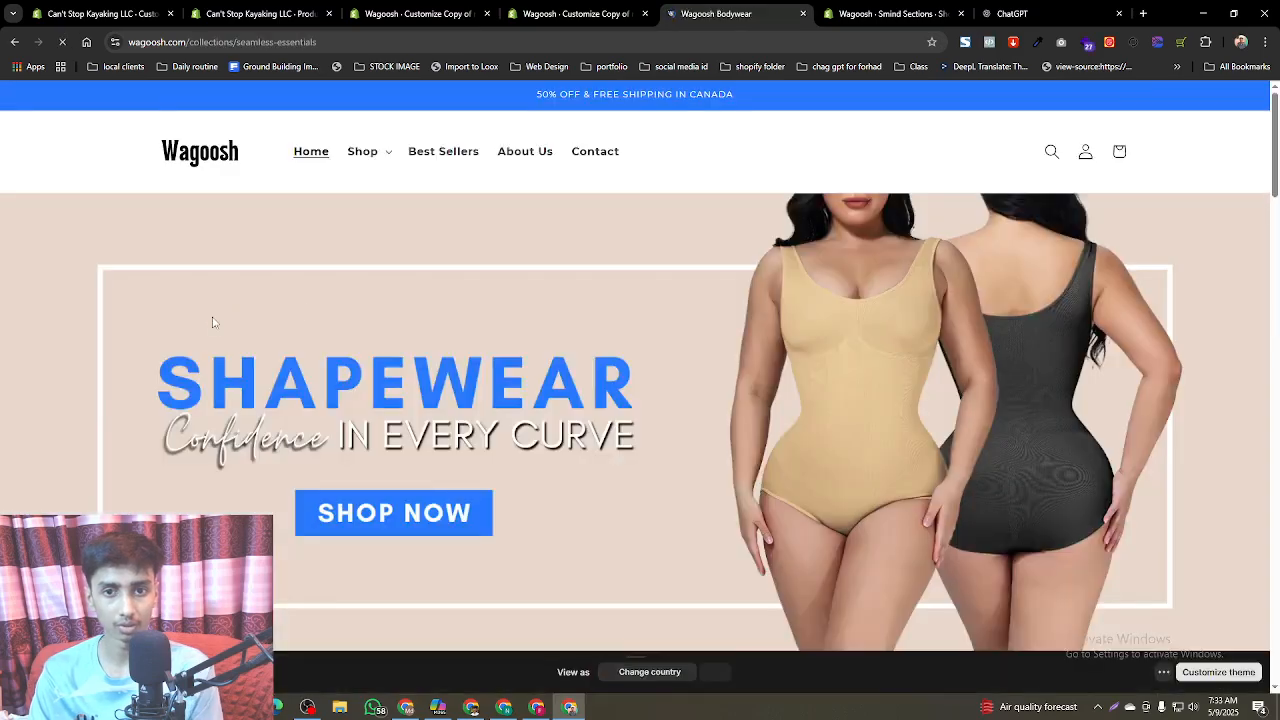
{"action": "scroll", "coordinate": [88, 331], "scroll_direction": "down", "scroll_amount": 7}
{"action": "key", "text": "ctrl+a"}
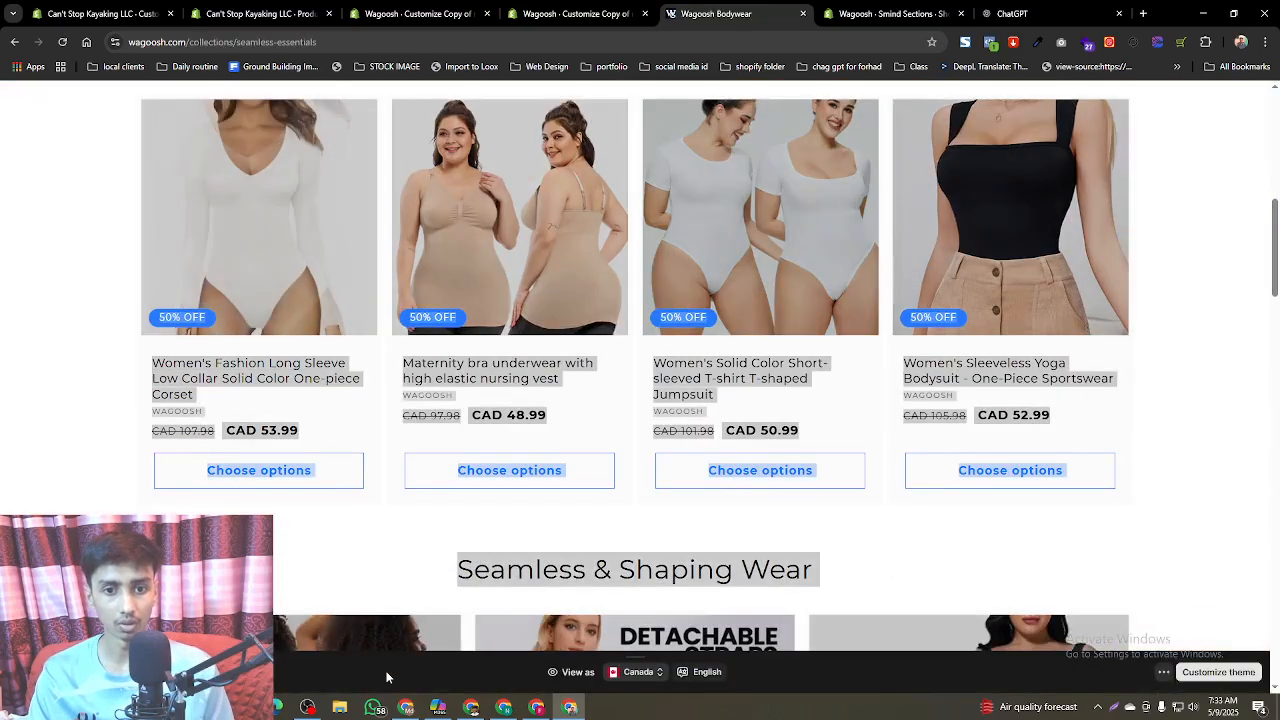
{"action": "scroll", "coordinate": [88, 331], "scroll_direction": "down", "scroll_amount": 15}
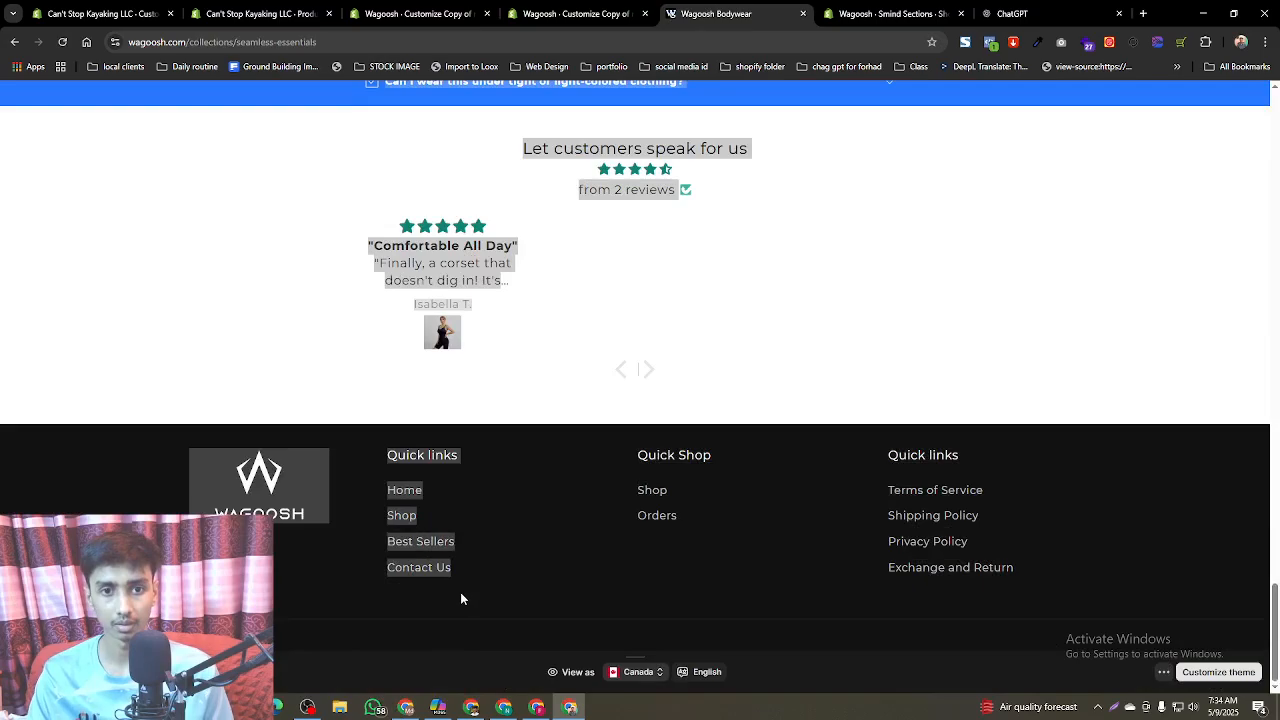
{"action": "scroll", "coordinate": [460, 592], "scroll_direction": "up", "scroll_amount": 15}
{"action": "scroll", "coordinate": [460, 592], "scroll_direction": "up", "scroll_amount": 5}
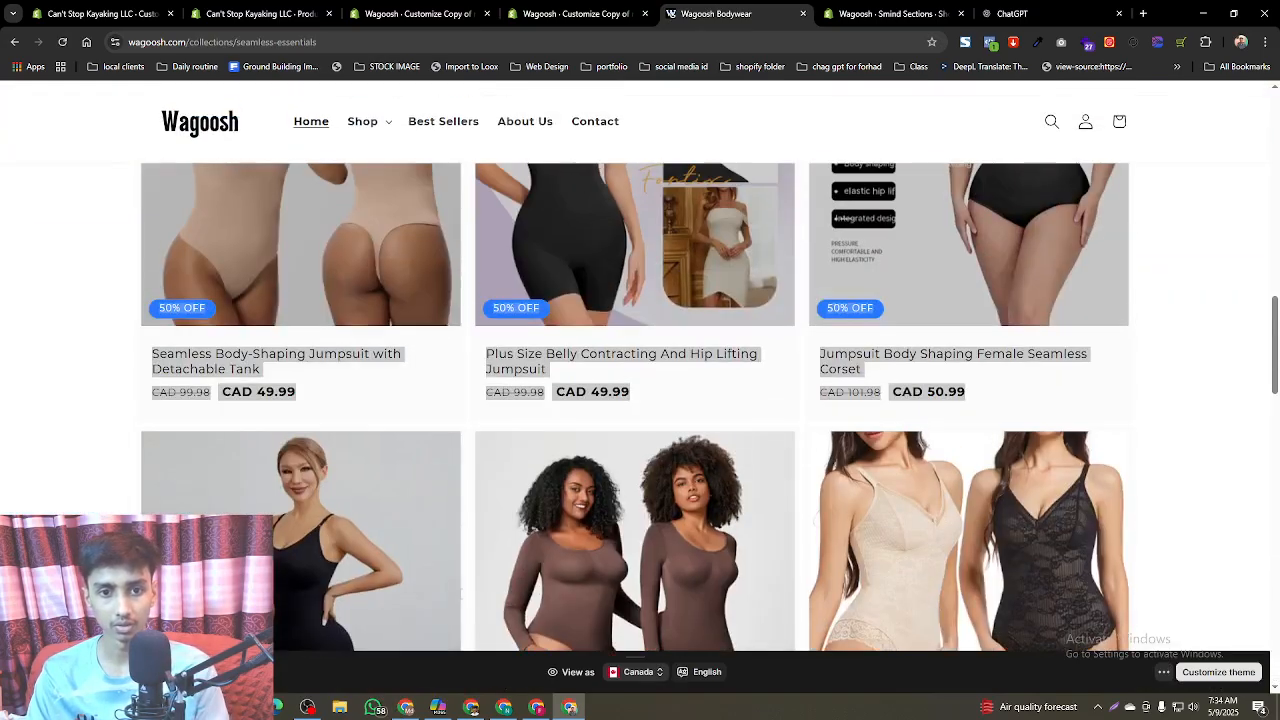
{"action": "left_click", "coordinate": [4, 316]}
{"action": "left_click", "coordinate": [361, 129]}
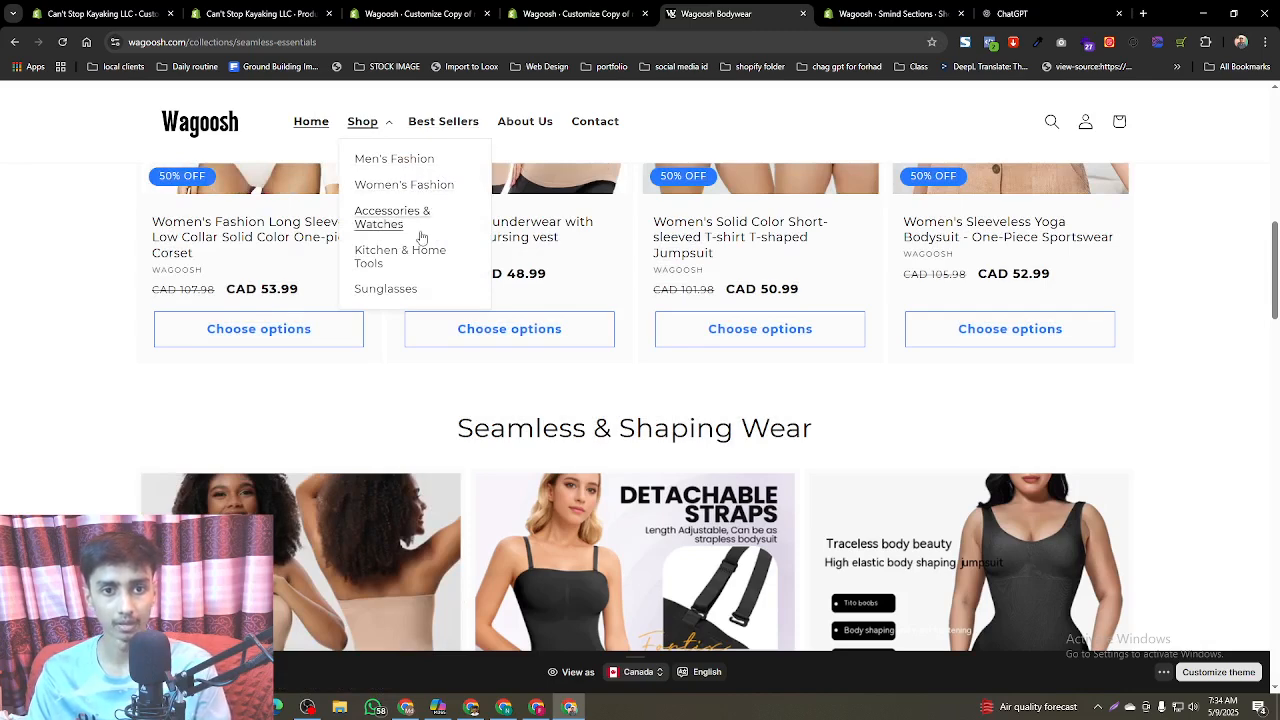
- Leave the theme editor for the Wagoosh store admin and open the list of product collections
{"action": "left_click", "coordinate": [400, 16]}
{"action": "left_click", "coordinate": [567, 16]}
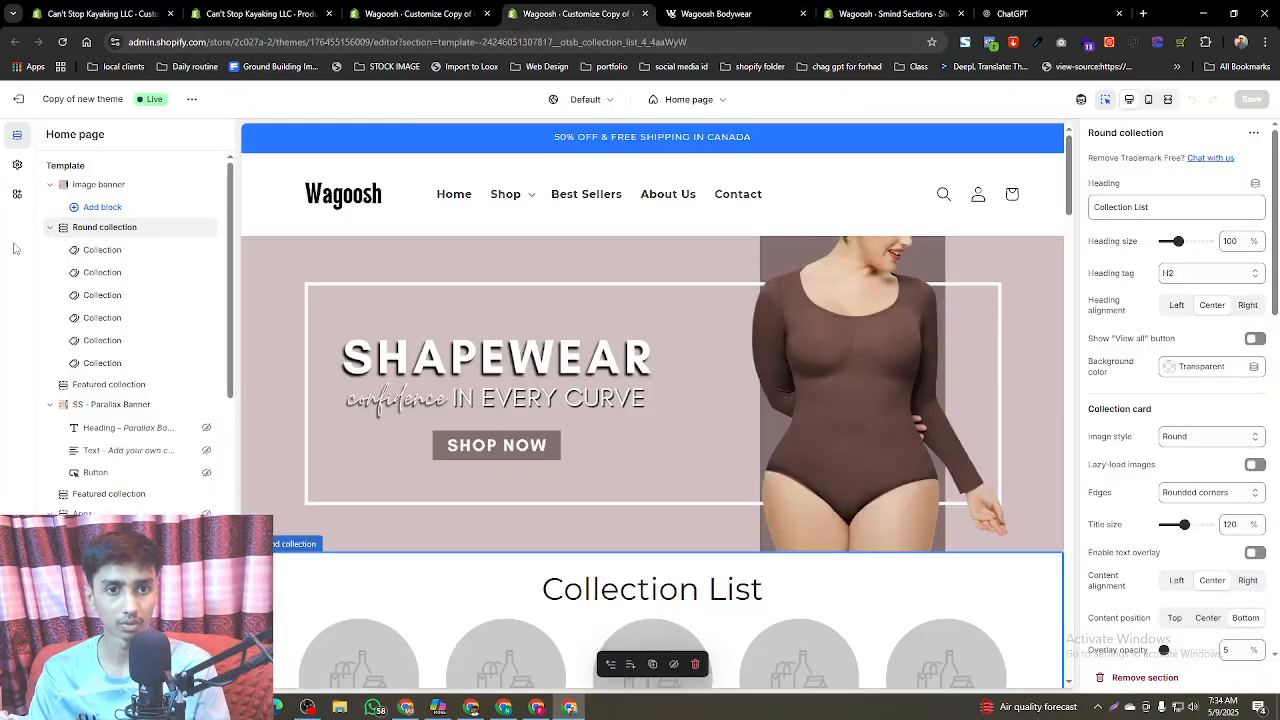
{"action": "left_click", "coordinate": [18, 99]}
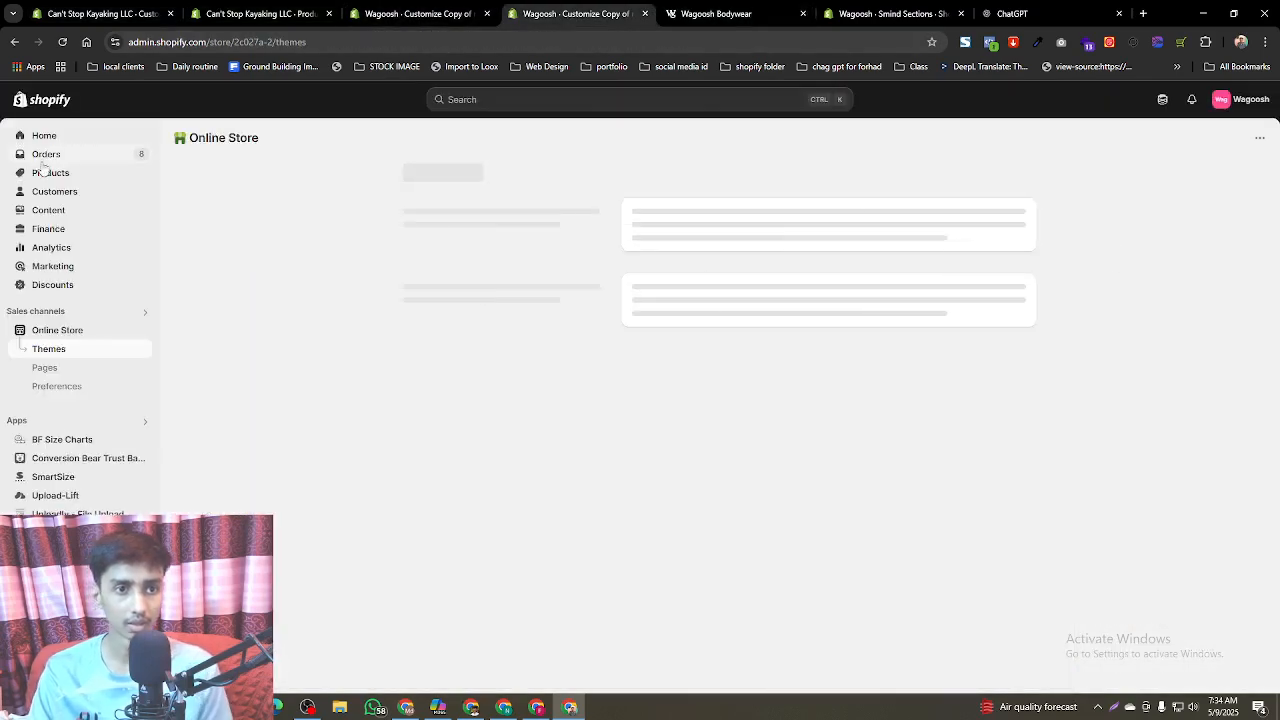
{"action": "left_click", "coordinate": [41, 175]}
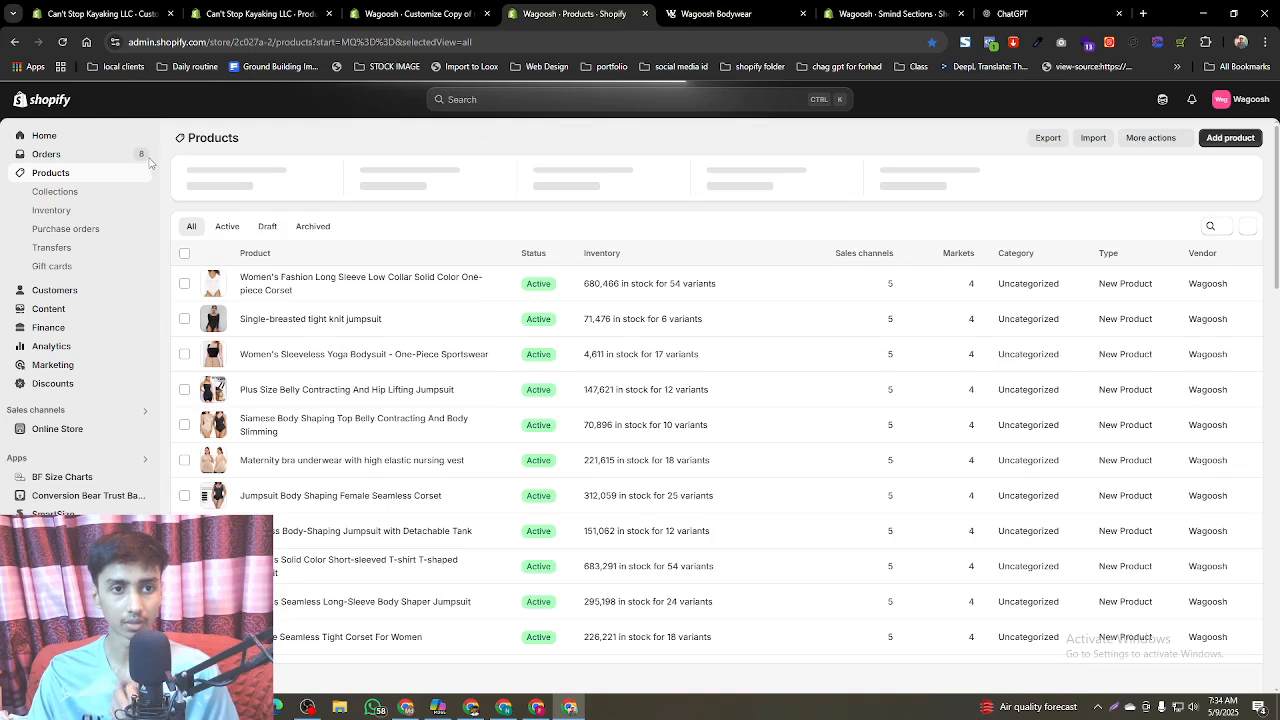
{"action": "left_click", "coordinate": [62, 192]}
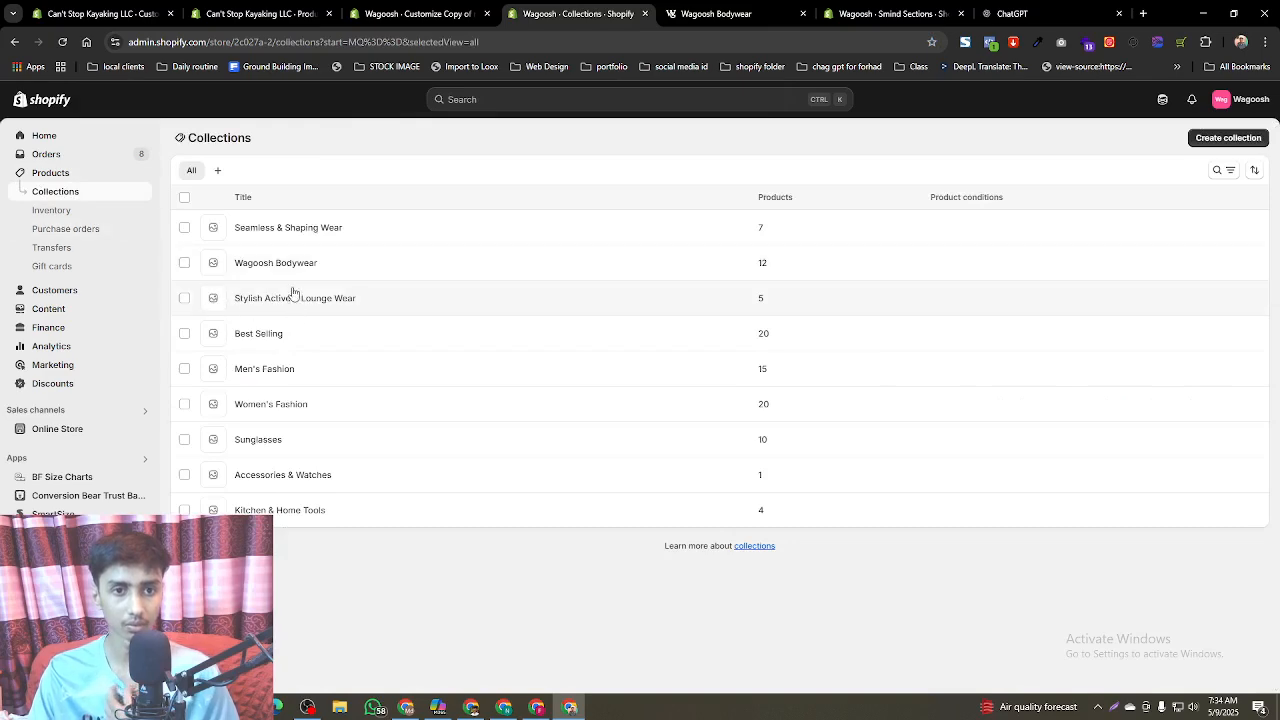
- Open the Wagoosh Bodywear collection in the admin and review its products and theme template setting
{"action": "left_click", "coordinate": [282, 273]}
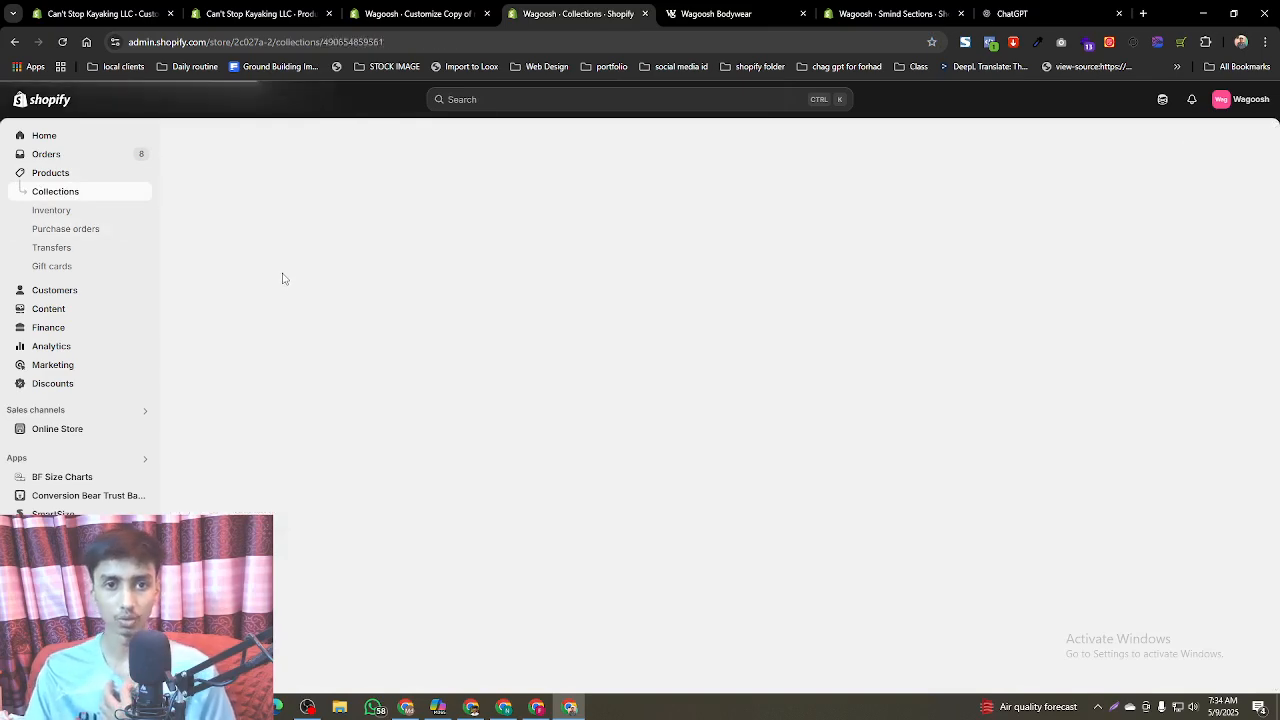
{"action": "scroll", "coordinate": [378, 319], "scroll_direction": "down", "scroll_amount": 3}
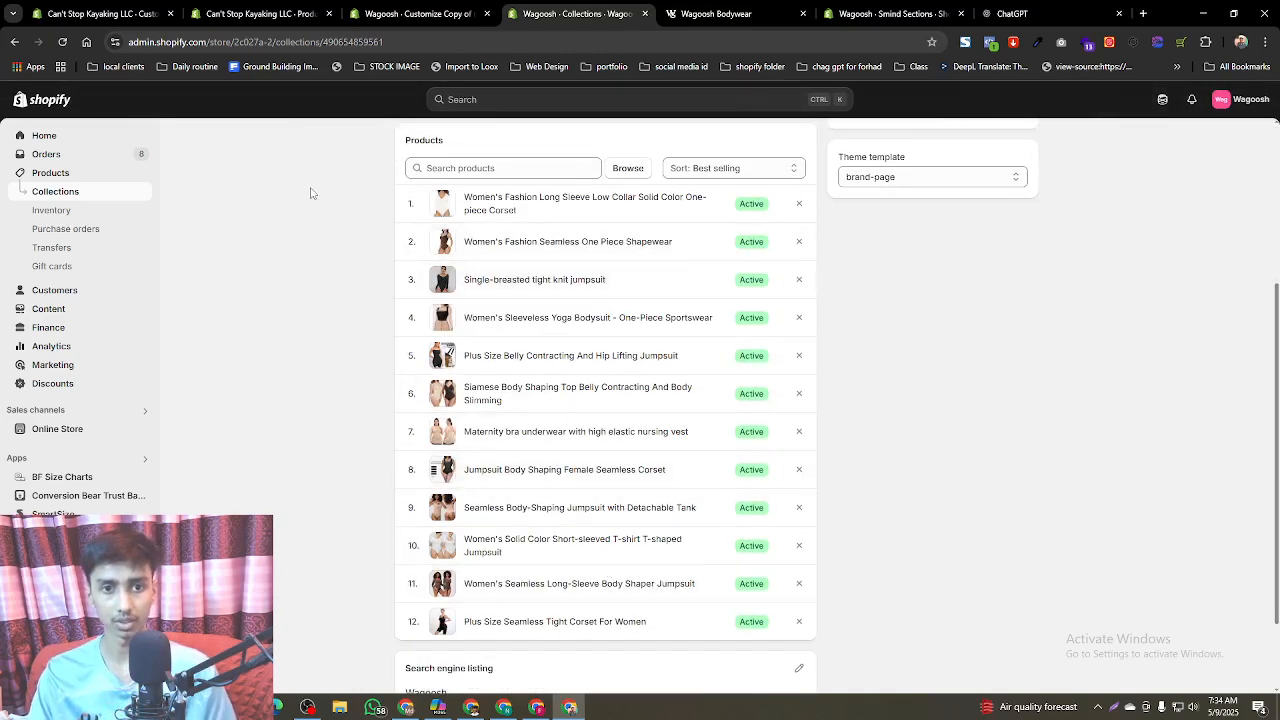
{"action": "scroll", "coordinate": [635, 390], "scroll_direction": "up", "scroll_amount": 3}
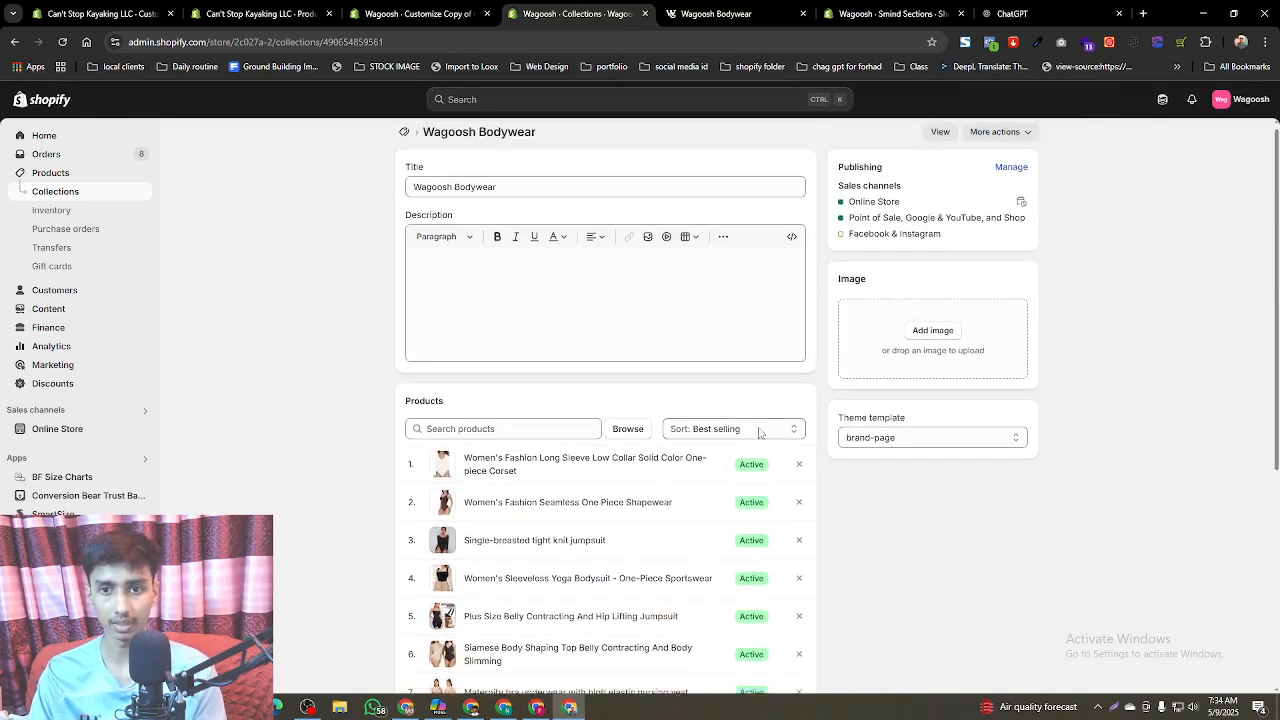
- View the Wagoosh Bodywear collection on the storefront and look through its products and customer reviews
{"action": "left_click", "coordinate": [938, 138]}
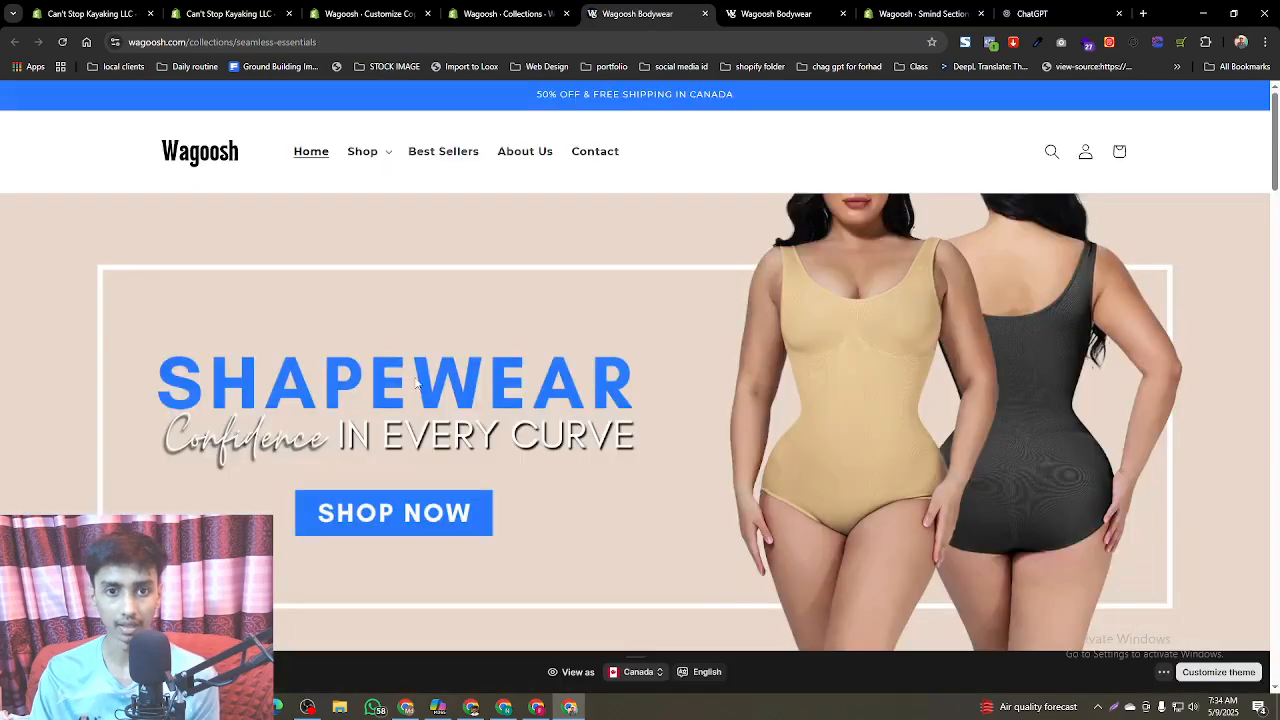
{"action": "scroll", "coordinate": [415, 385], "scroll_direction": "down", "scroll_amount": 10}
{"action": "scroll", "coordinate": [415, 385], "scroll_direction": "down", "scroll_amount": 10}
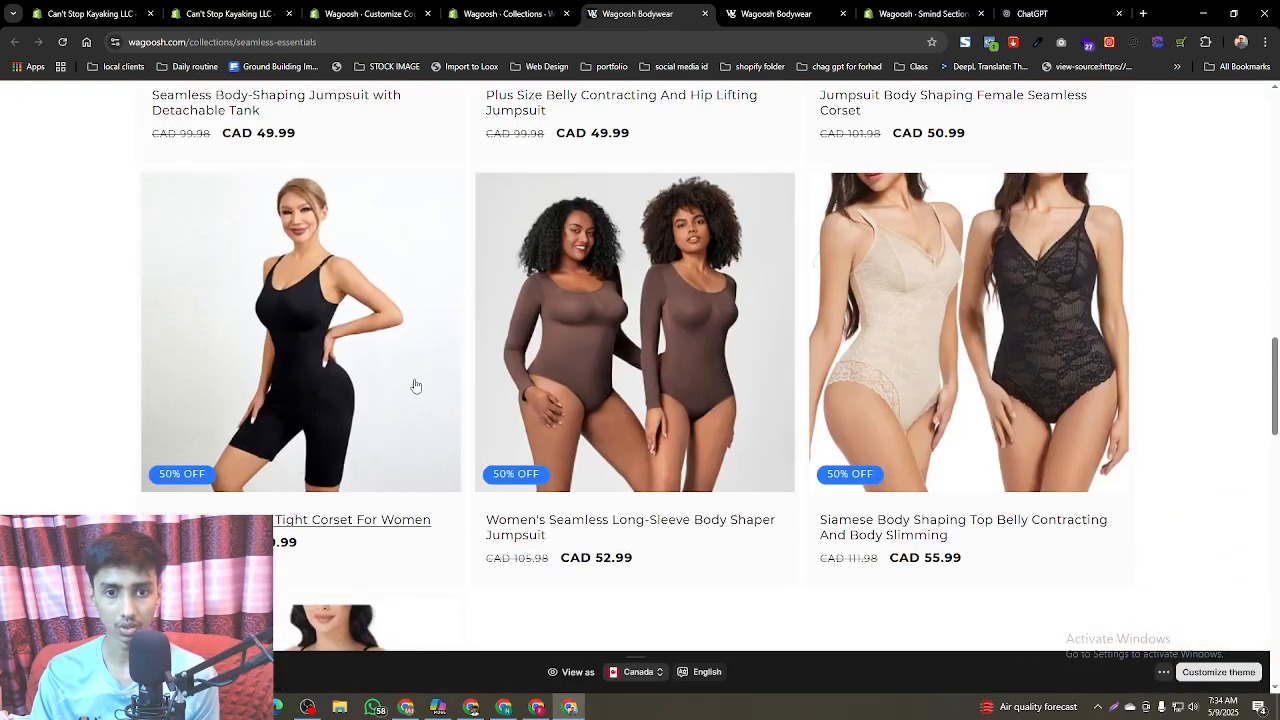
{"action": "scroll", "coordinate": [417, 385], "scroll_direction": "down", "scroll_amount": 4}
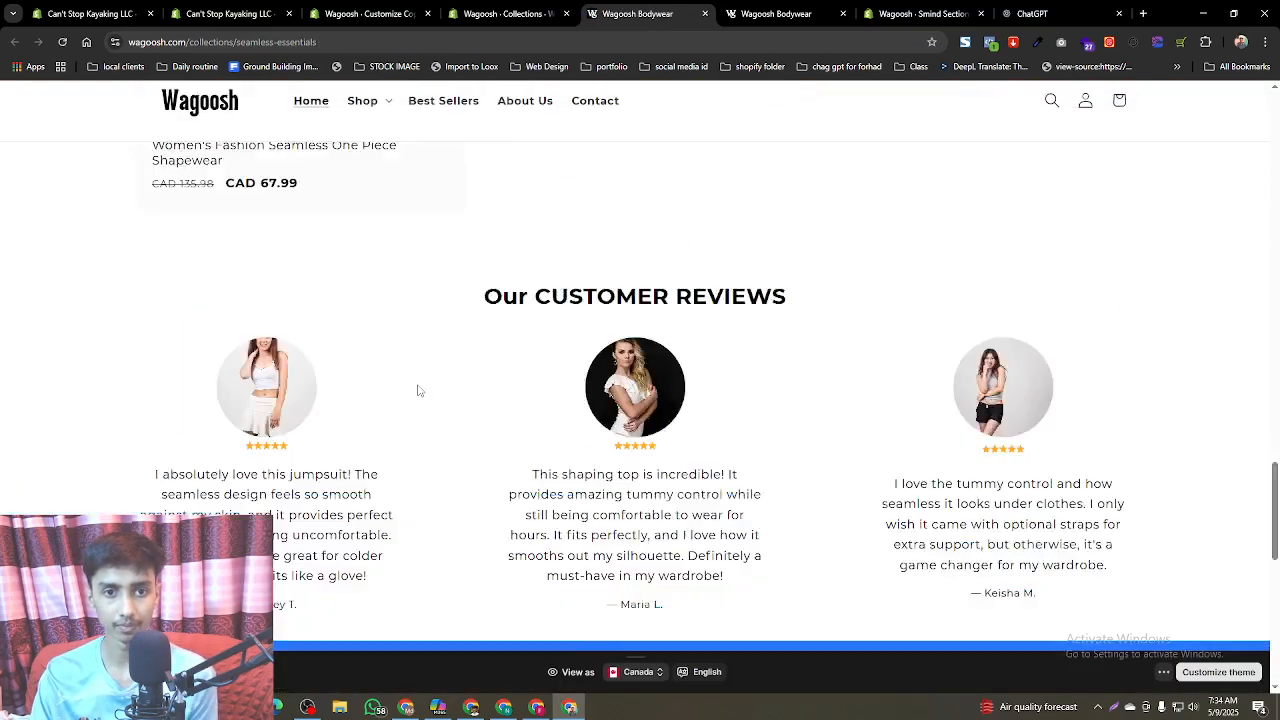
{"action": "scroll", "coordinate": [417, 385], "scroll_direction": "up", "scroll_amount": 3}
- Switch to the Can't Stop Kayaking store's admin page for the Lowrance Suncover for HDS-7 LIVE Display product
{"action": "left_click", "coordinate": [365, 13]}
{"action": "left_click", "coordinate": [200, 12]}
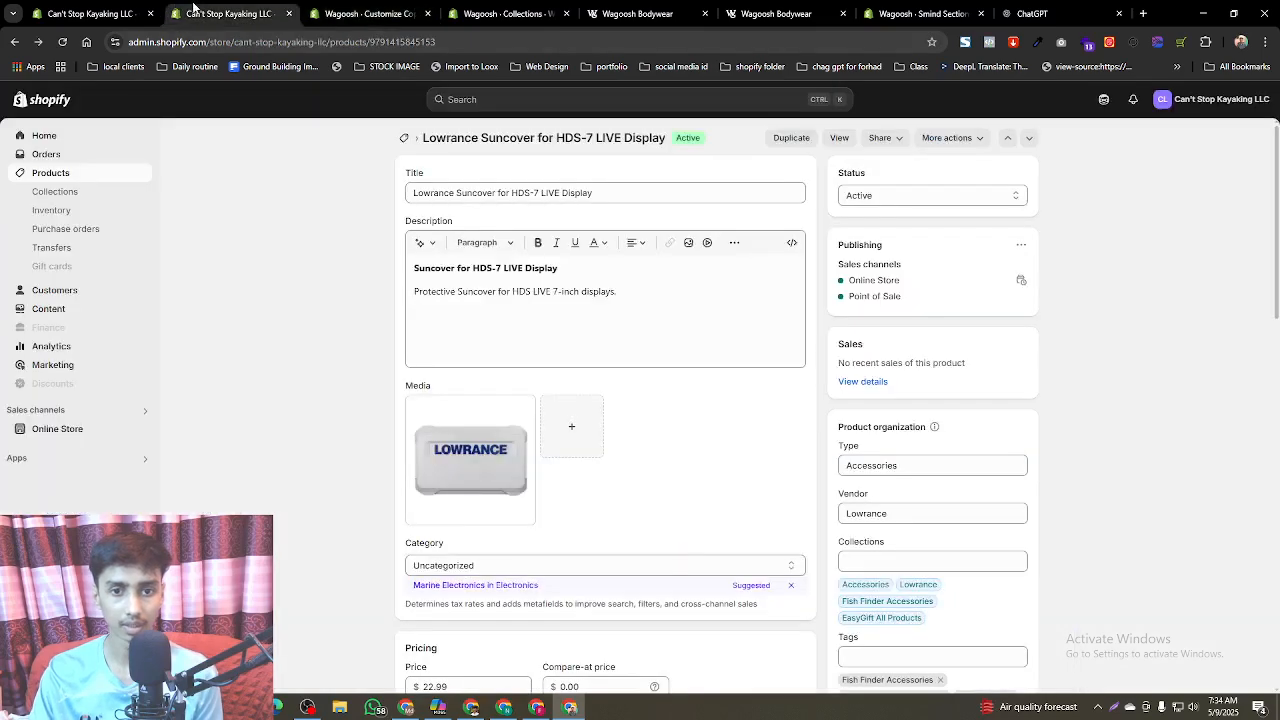
- Return to the Wagoosh Bodywear collection in the Wagoosh admin and capture a screenshot of its full product list
{"action": "left_click", "coordinate": [349, 8]}
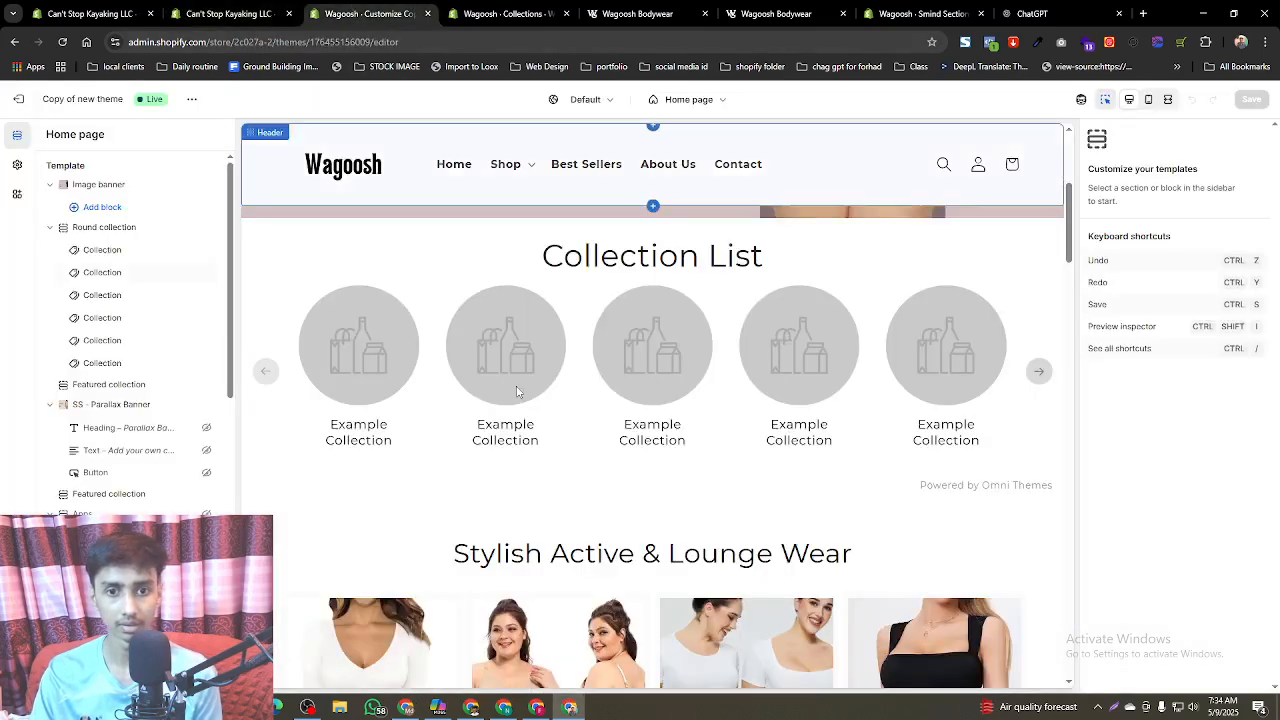
{"action": "scroll", "coordinate": [503, 219], "scroll_direction": "down", "scroll_amount": 3}
{"action": "left_click", "coordinate": [505, 13]}
{"action": "scroll", "coordinate": [500, 346], "scroll_direction": "down", "scroll_amount": 3}
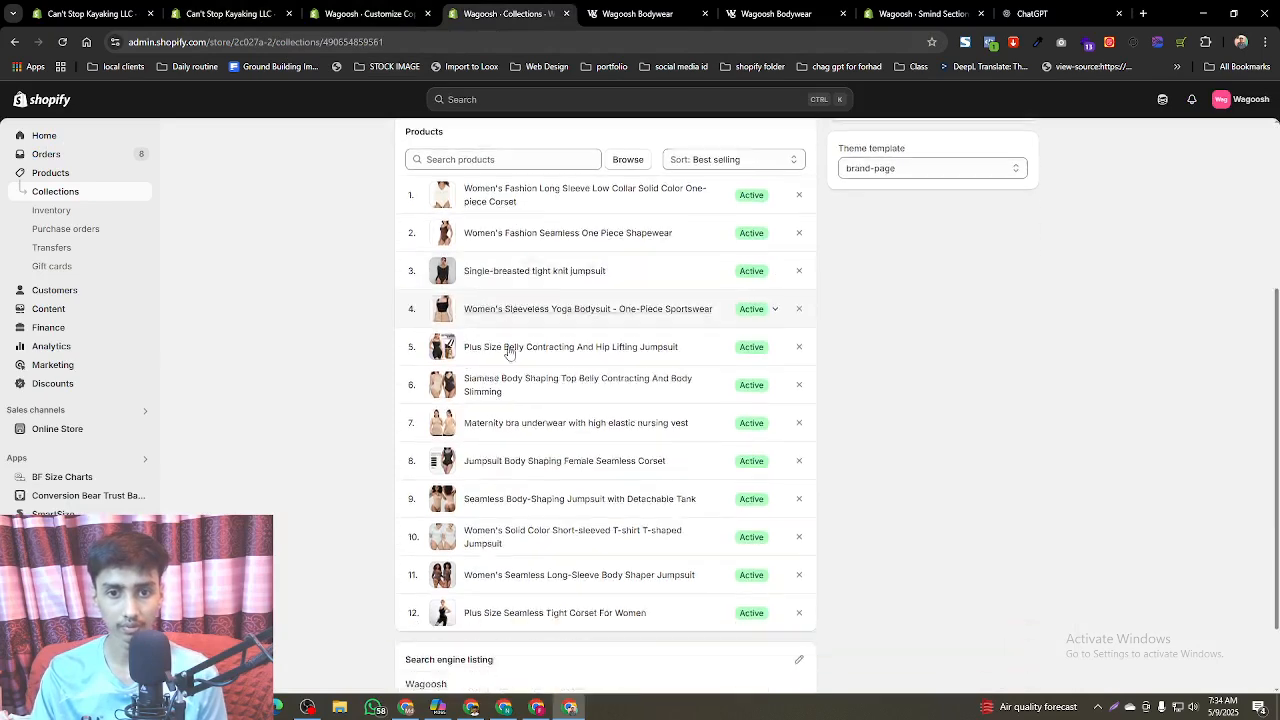
{"action": "scroll", "coordinate": [771, 514], "scroll_direction": "up", "scroll_amount": 1}
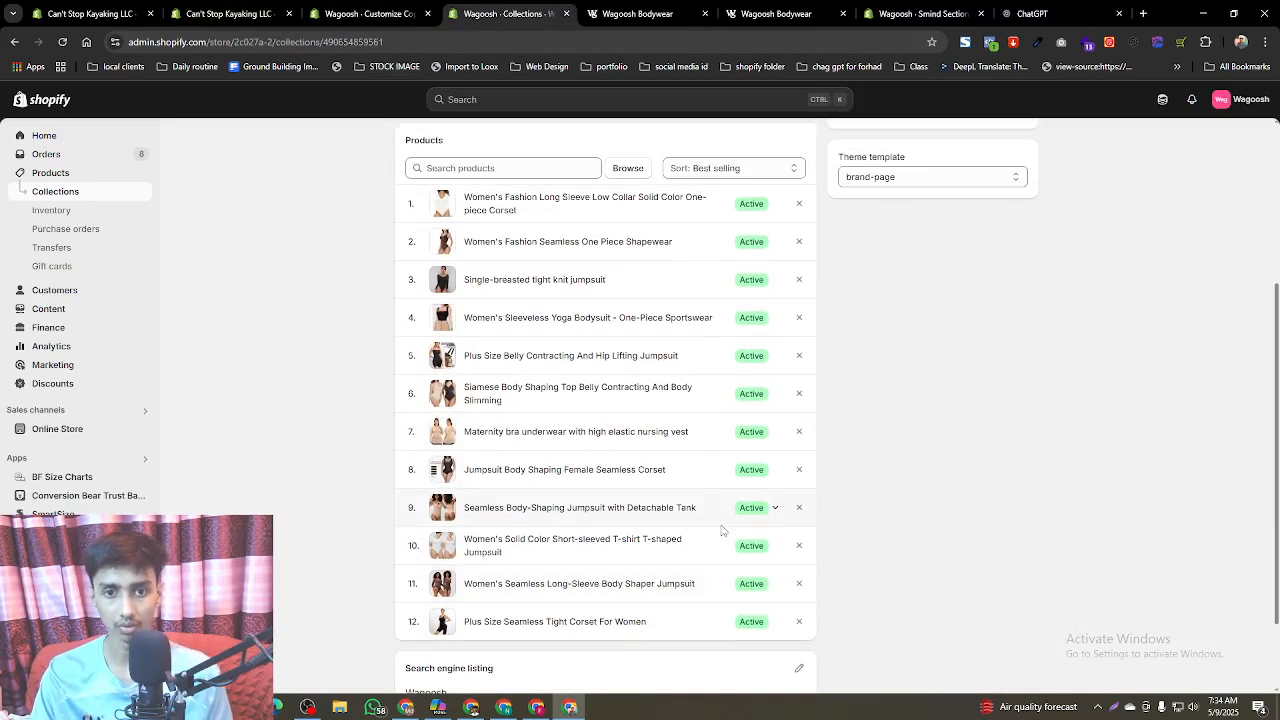
{"action": "key", "text": "super+shift+s"}
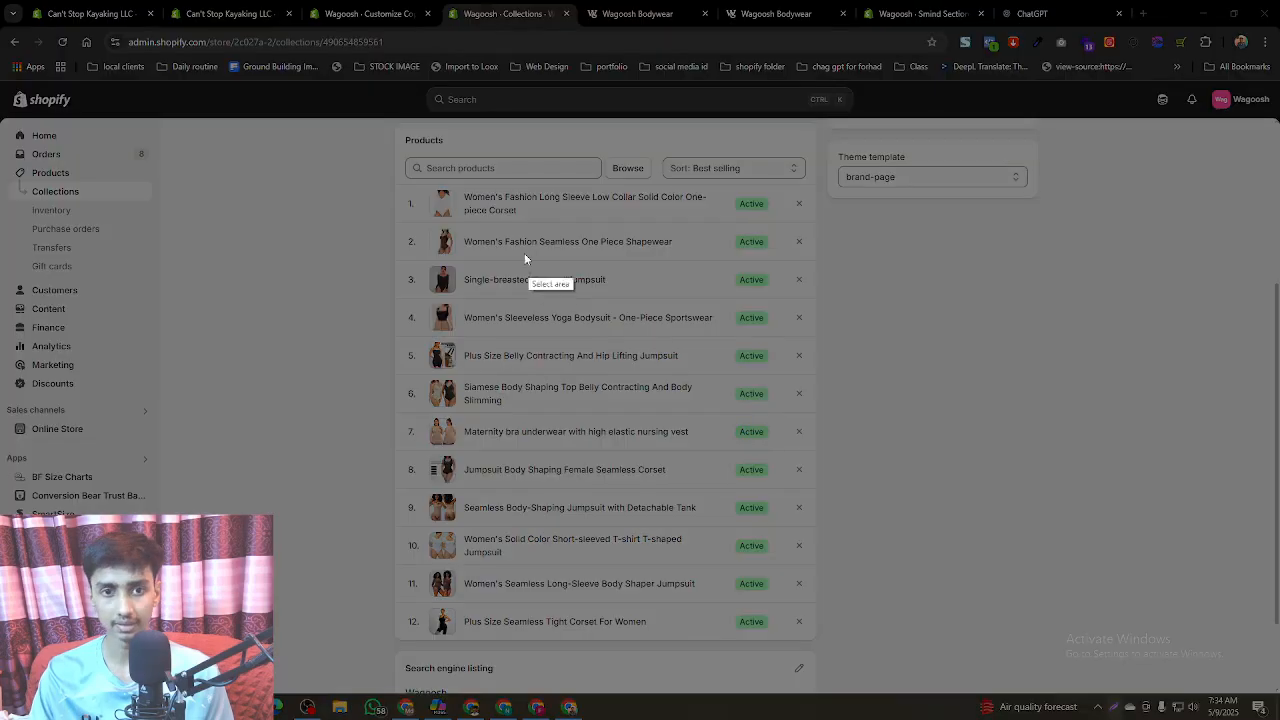
{"action": "left_click_drag", "start_coordinate": [358, 172], "coordinate": [812, 647]}
{"action": "left_click", "coordinate": [766, 662]}
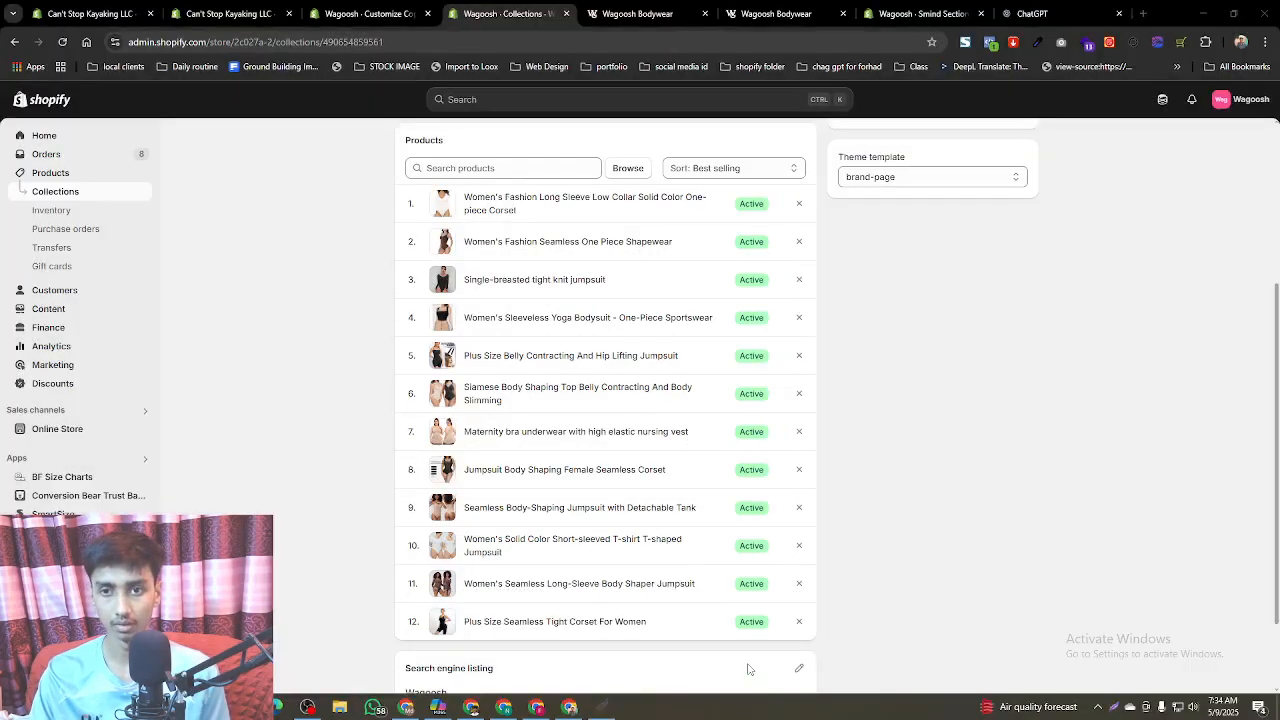
- Switch to ChatGPT, attach the captured product list image, and send the prompt "Those are my product give me all teh titel"
{"action": "left_click", "coordinate": [1040, 13]}
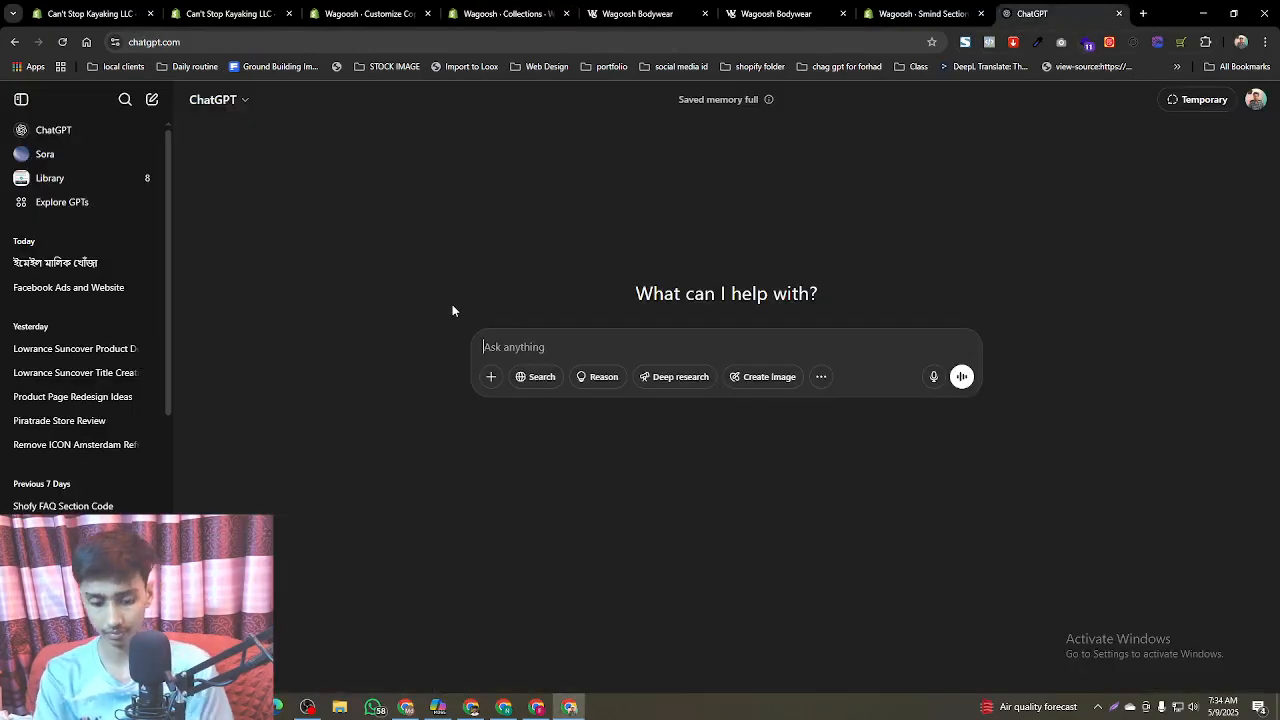
{"action": "type", "text": "Those are"}
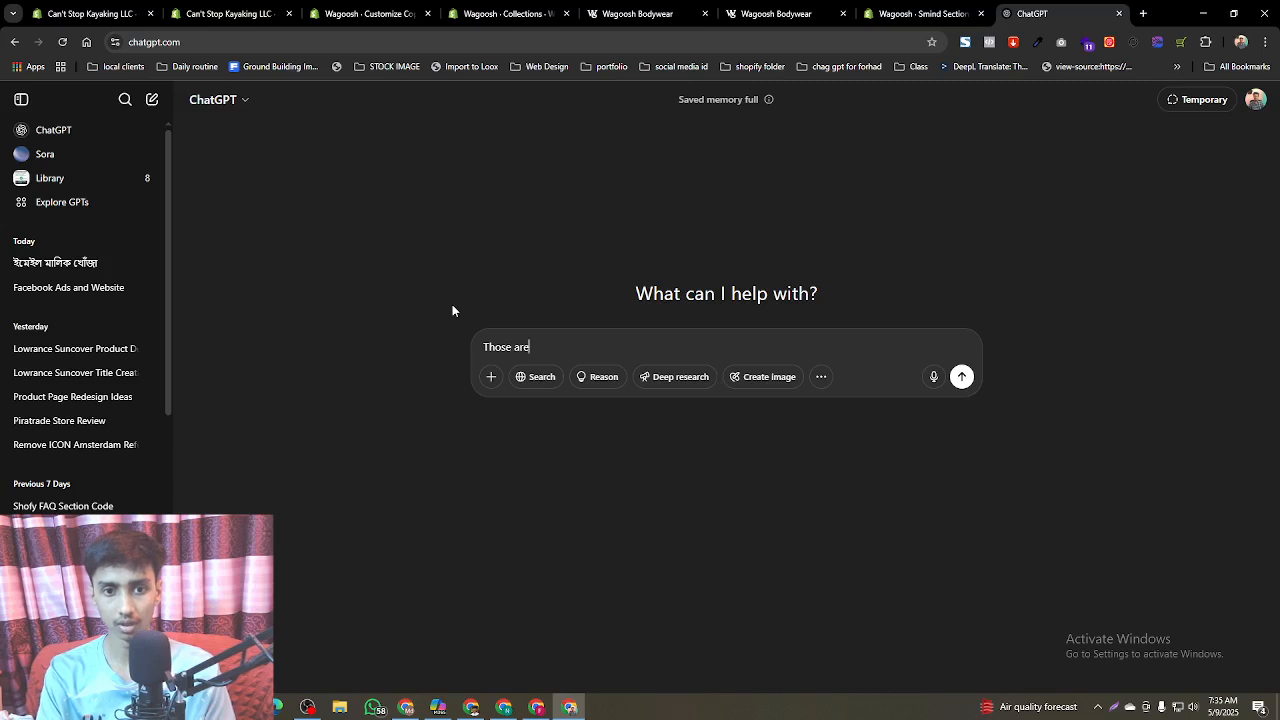
{"action": "type", "text": " myg"}
{"action": "key", "text": "BackSpace"}
{"action": "key", "text": "BackSpace"}
{"action": "type", "text": "m"}
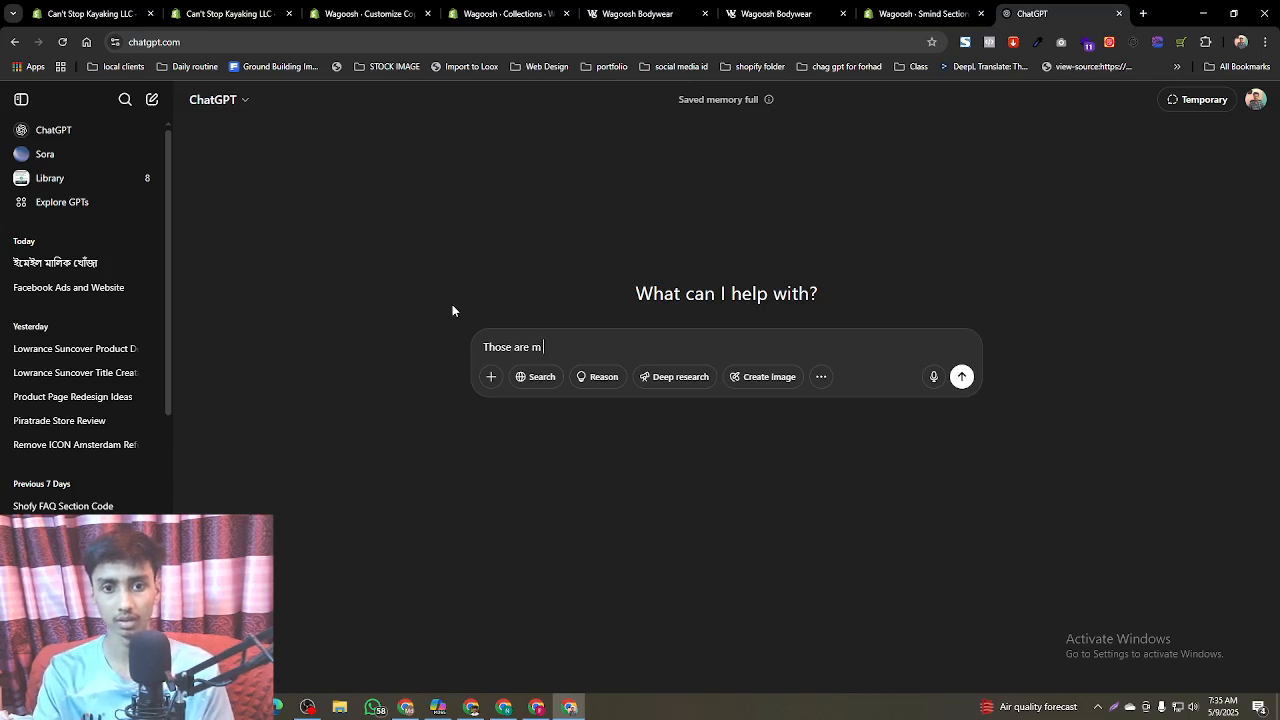
{"action": "type", "text": "y product"}
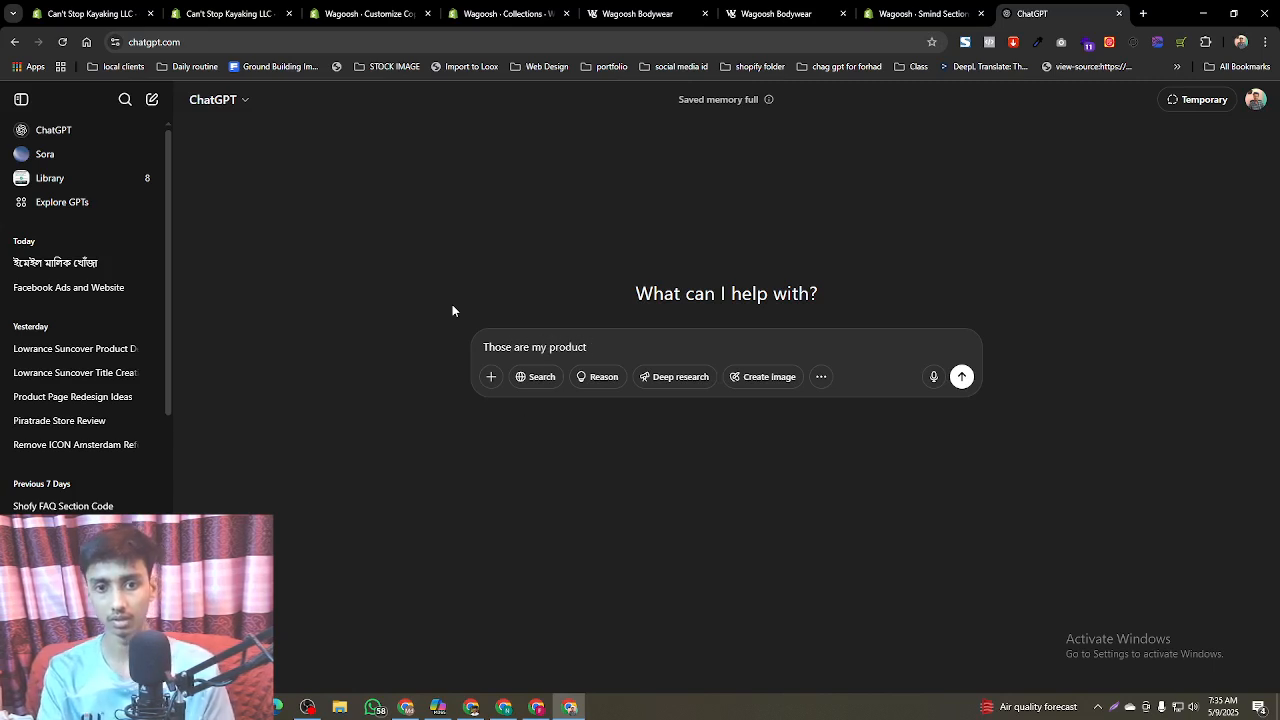
{"action": "key", "text": "ctrl+v"}
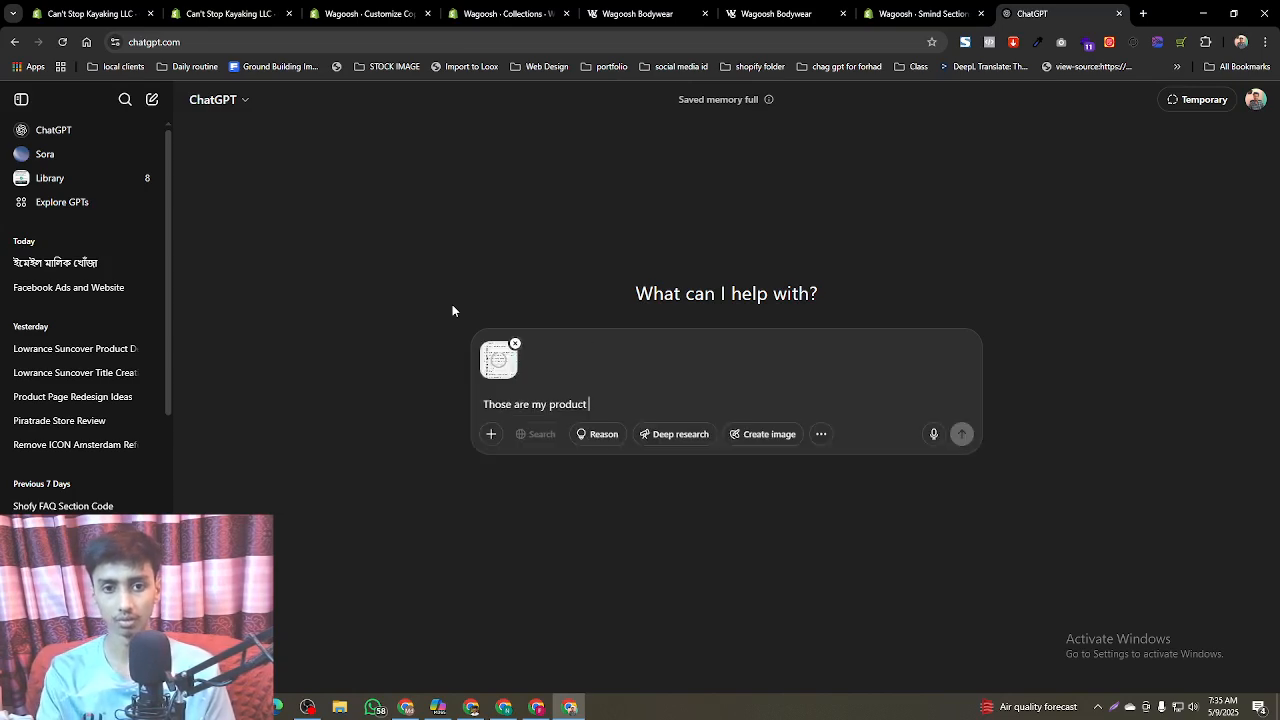
{"action": "type", "text": "give me all teh ti"}
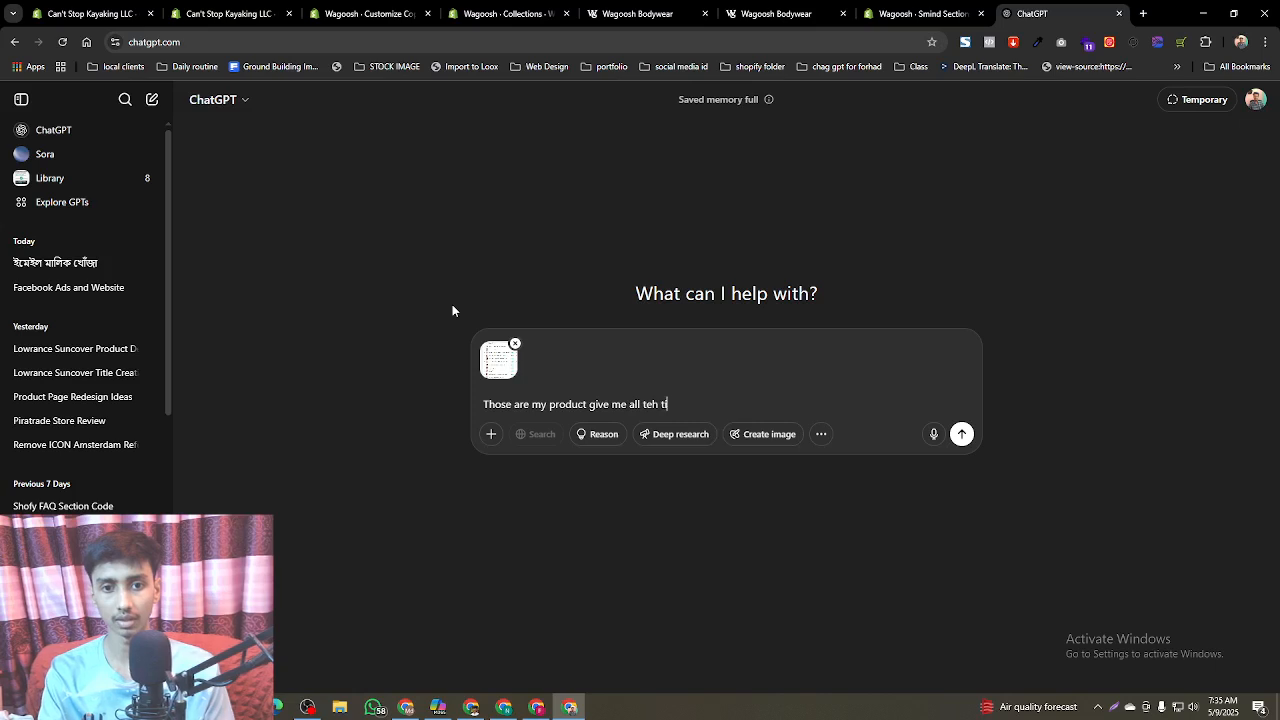
{"action": "type", "text": "tel"}
{"action": "key", "text": "Return"}
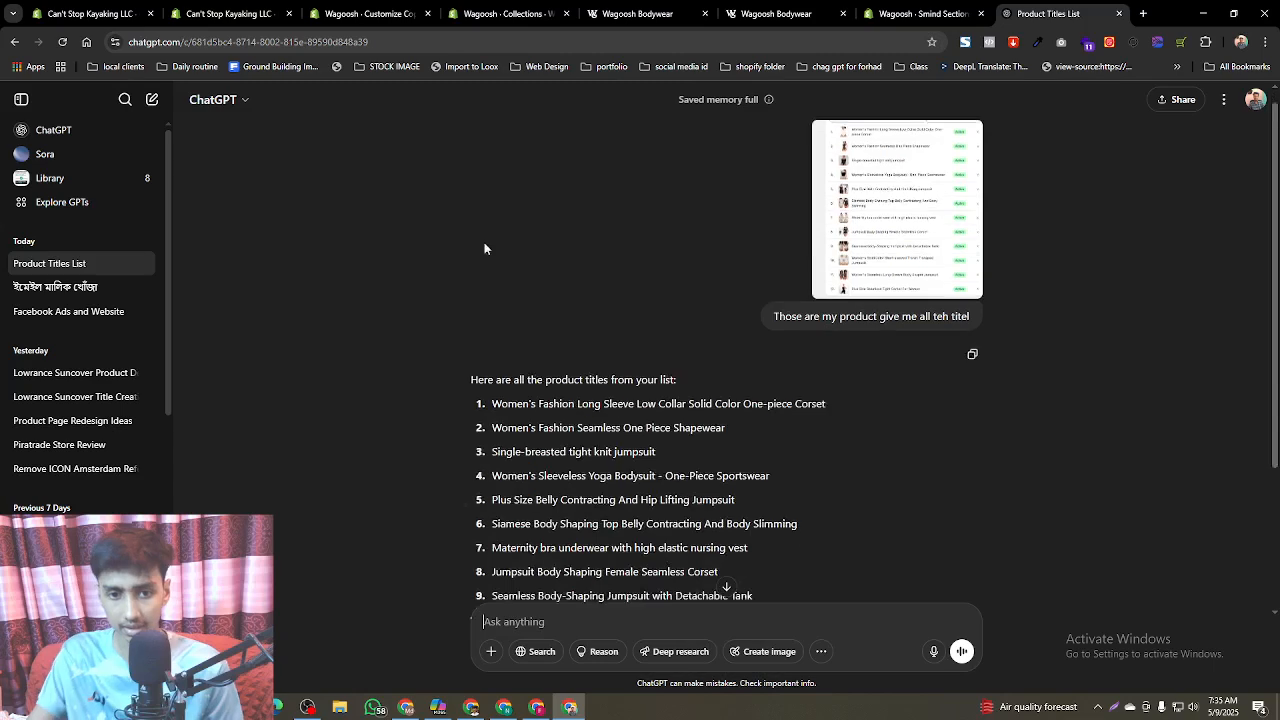
- Start a follow-up prompt reading "based on my allteh prdouct could give me 6 collection"
{"action": "scroll", "coordinate": [484, 242], "scroll_direction": "down", "scroll_amount": 3}
{"action": "type", "text": "based"}
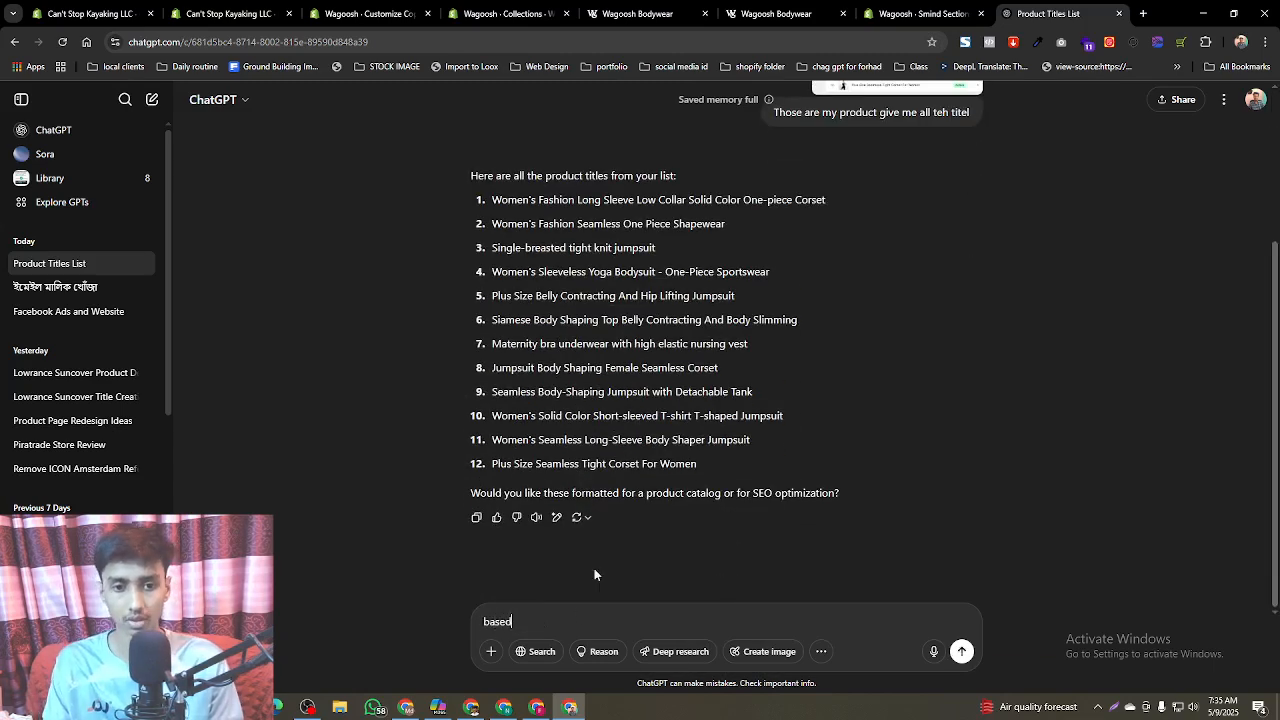
{"action": "type", "text": " on my allteh pr"}
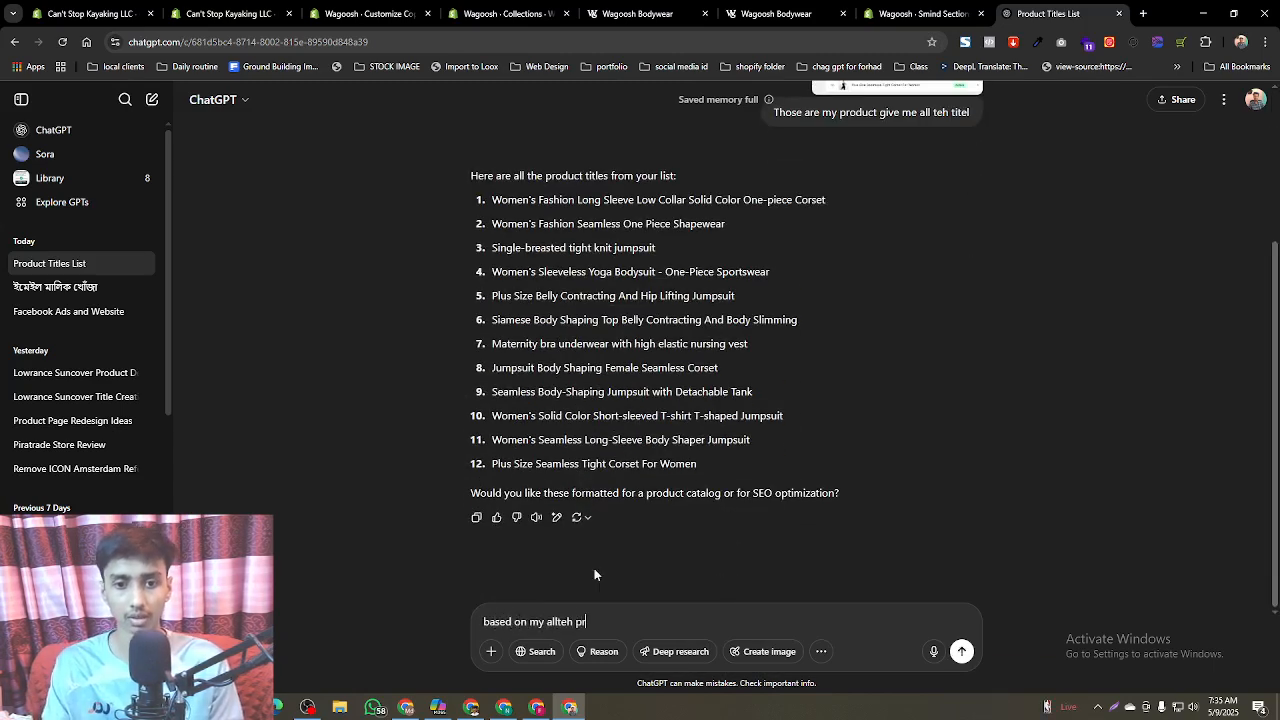
{"action": "type", "text": "douct coutn"}
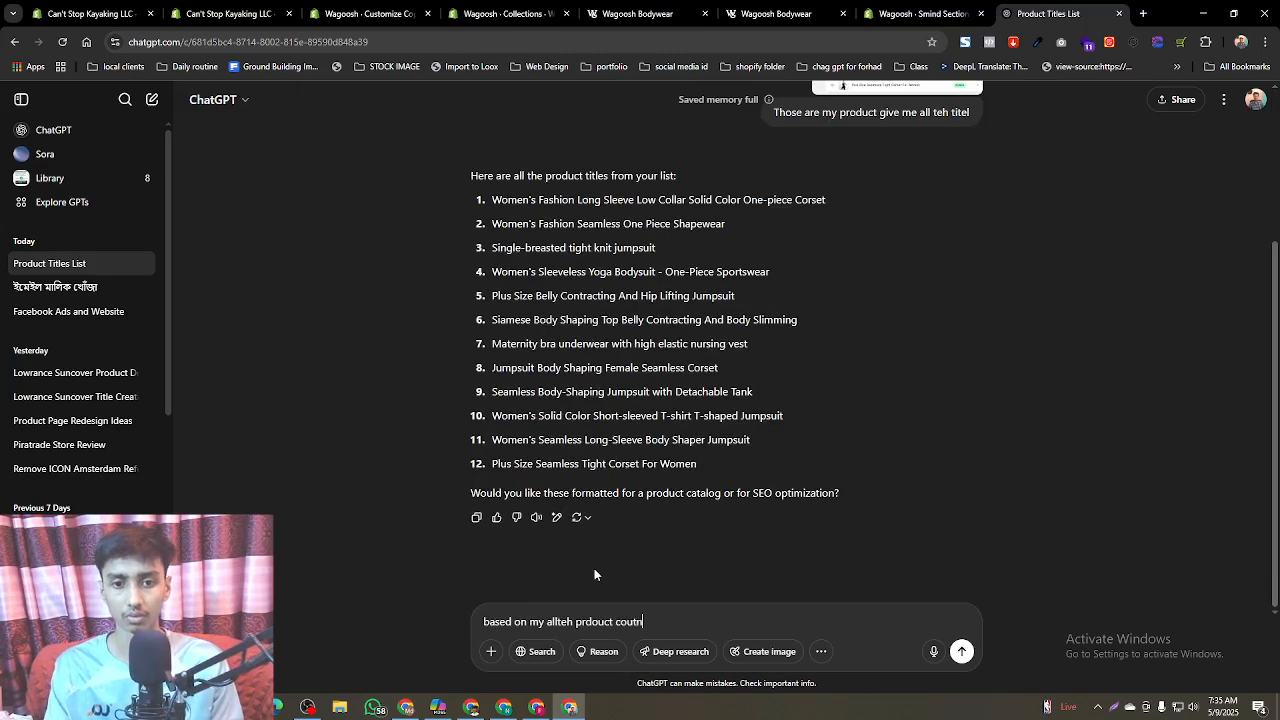
{"action": "key", "text": "BackSpace"}
{"action": "key", "text": "BackSpace"}
{"action": "type", "text": "ld g"}
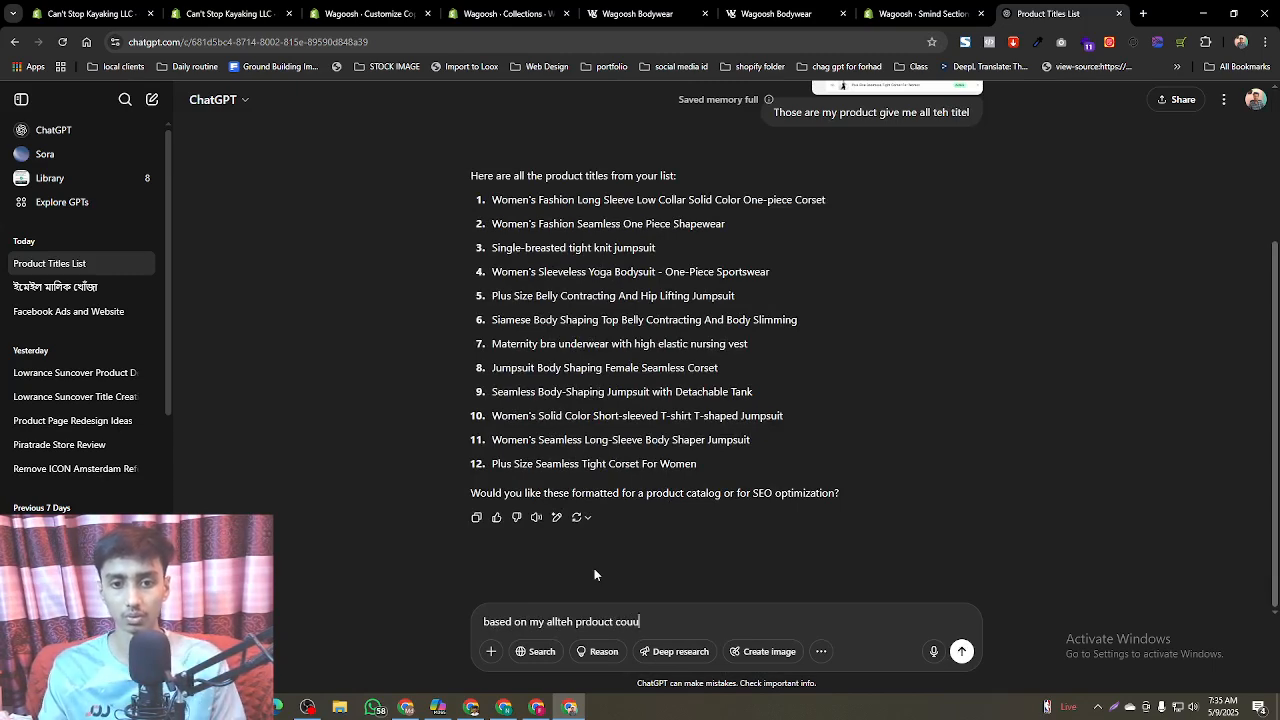
{"action": "type", "text": "ive me t c"}
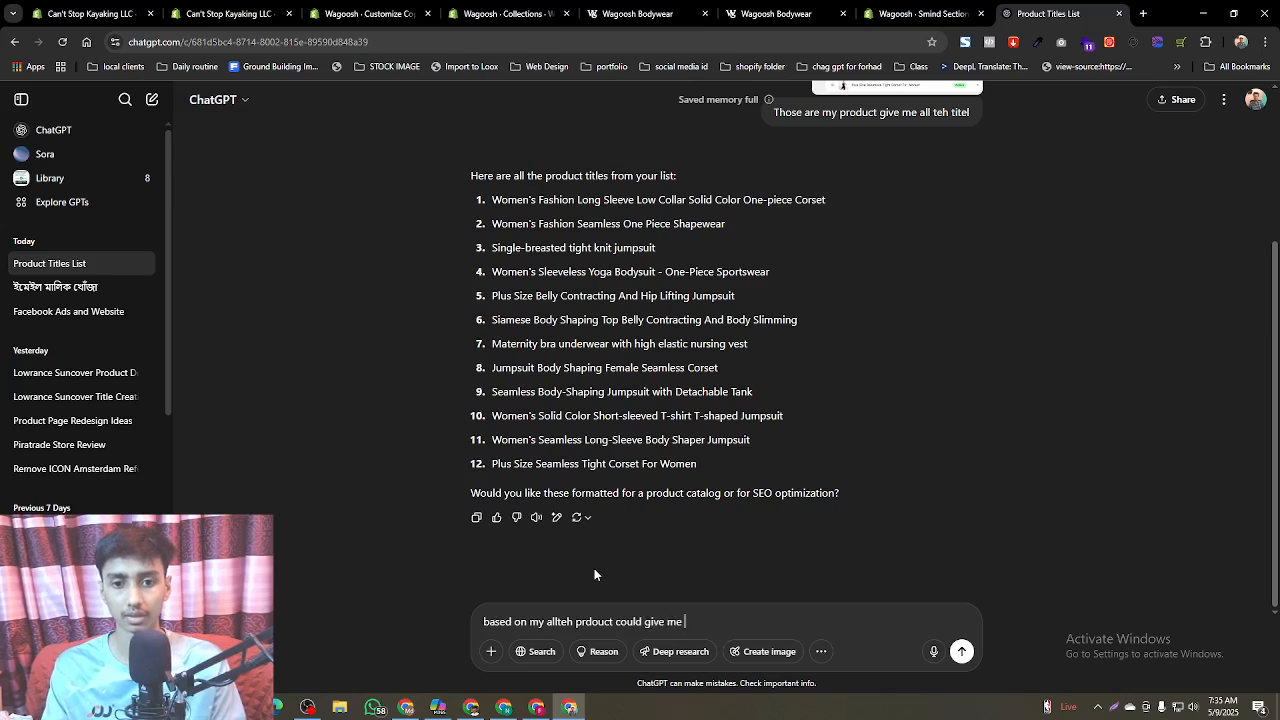
{"action": "key", "text": "BackSpace"}
{"action": "key", "text": "BackSpace"}
{"action": "key", "text": "BackSpace"}
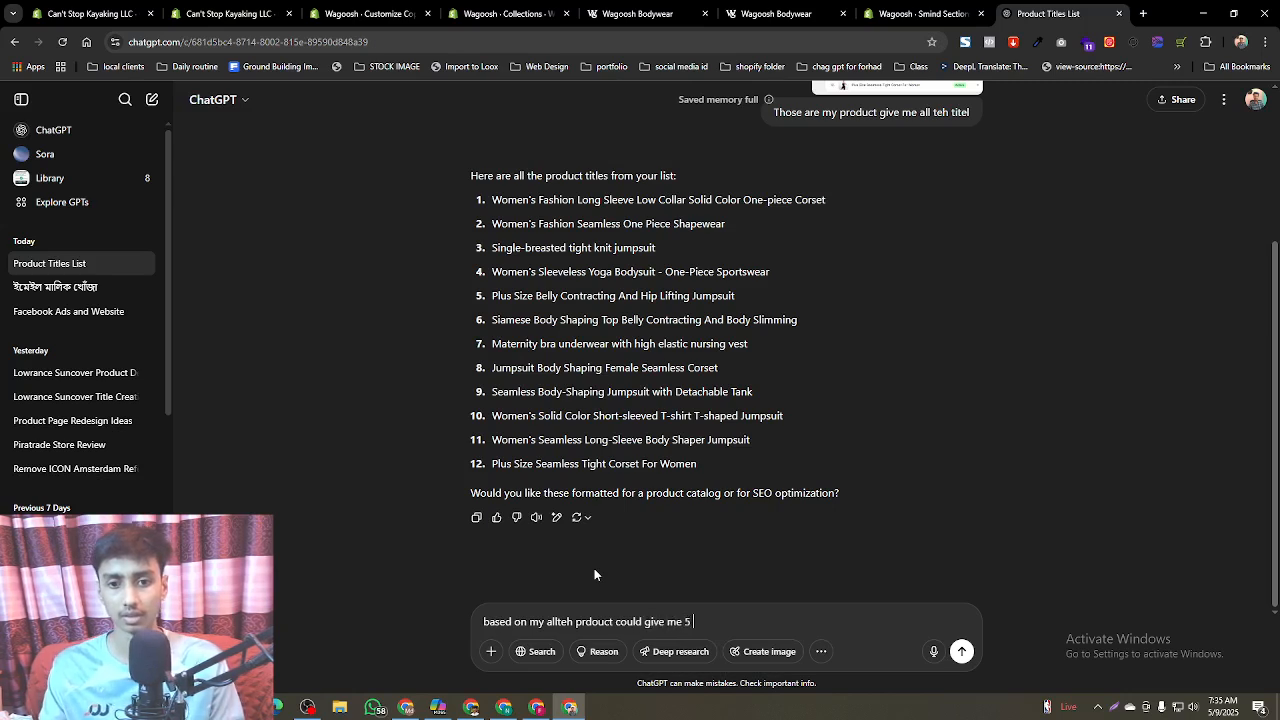
{"action": "type", "text": "6"}
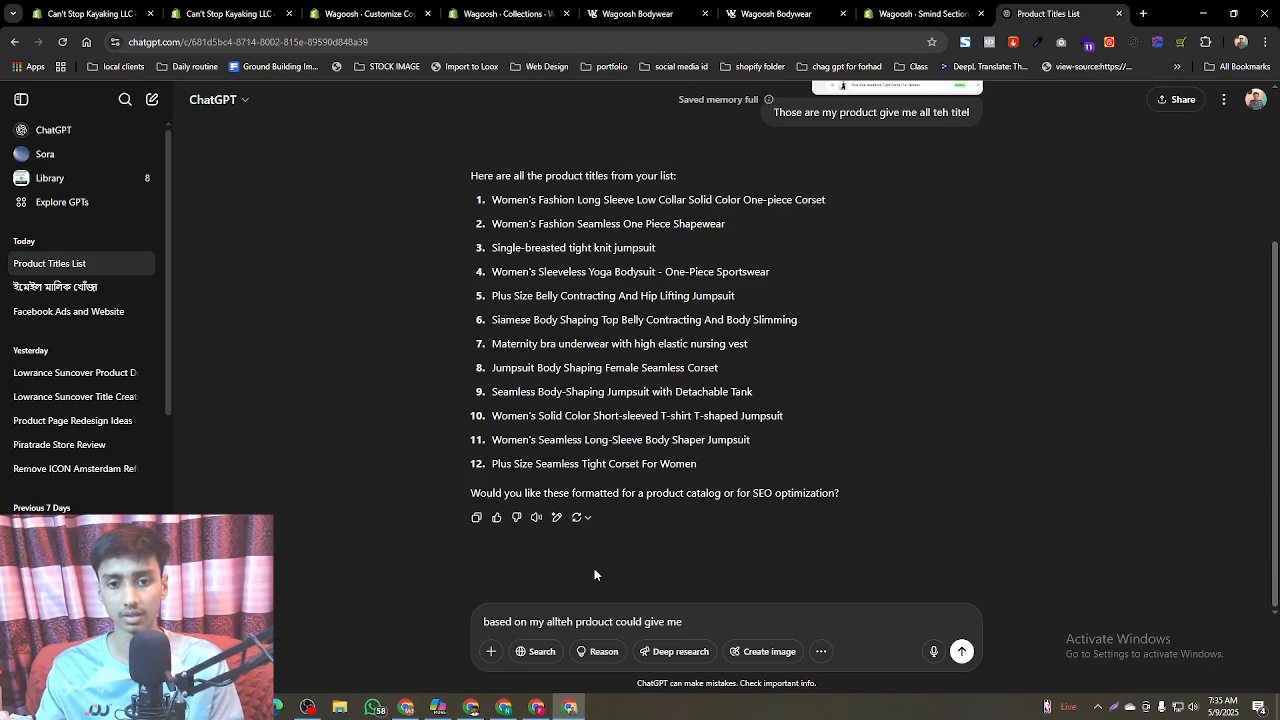
{"action": "type", "text": " collection "}
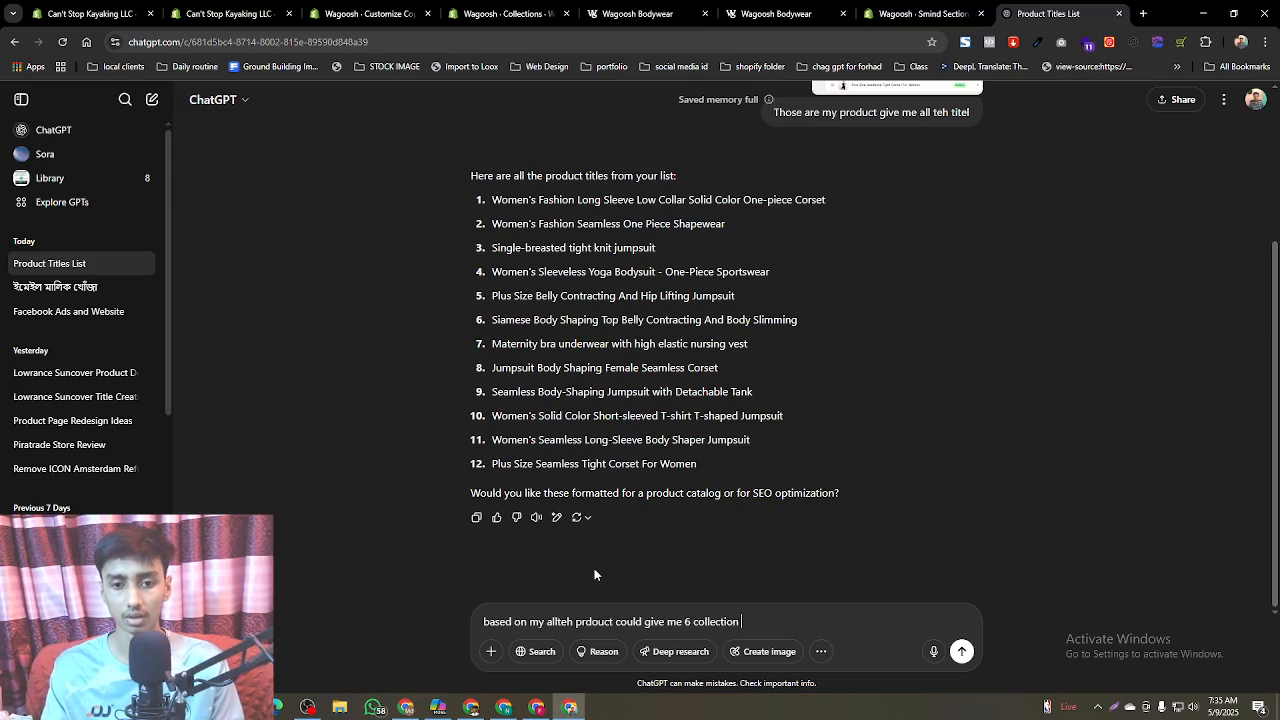
- Complete the prompt with "and also mention under teh collecitn what products will have" and send it
{"action": "type", "text": "and also mention under teh collecitn whws"}
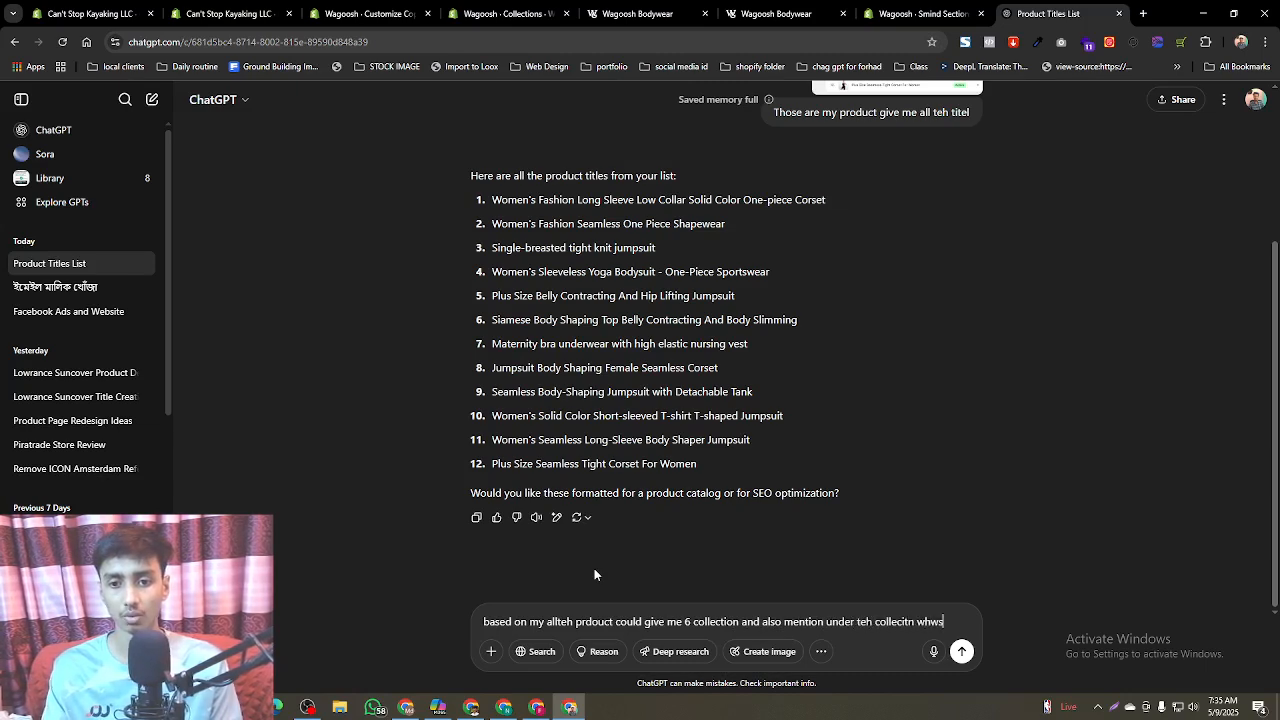
{"action": "key", "text": "BackSpace"}
{"action": "key", "text": "BackSpace"}
{"action": "type", "text": "at product"}
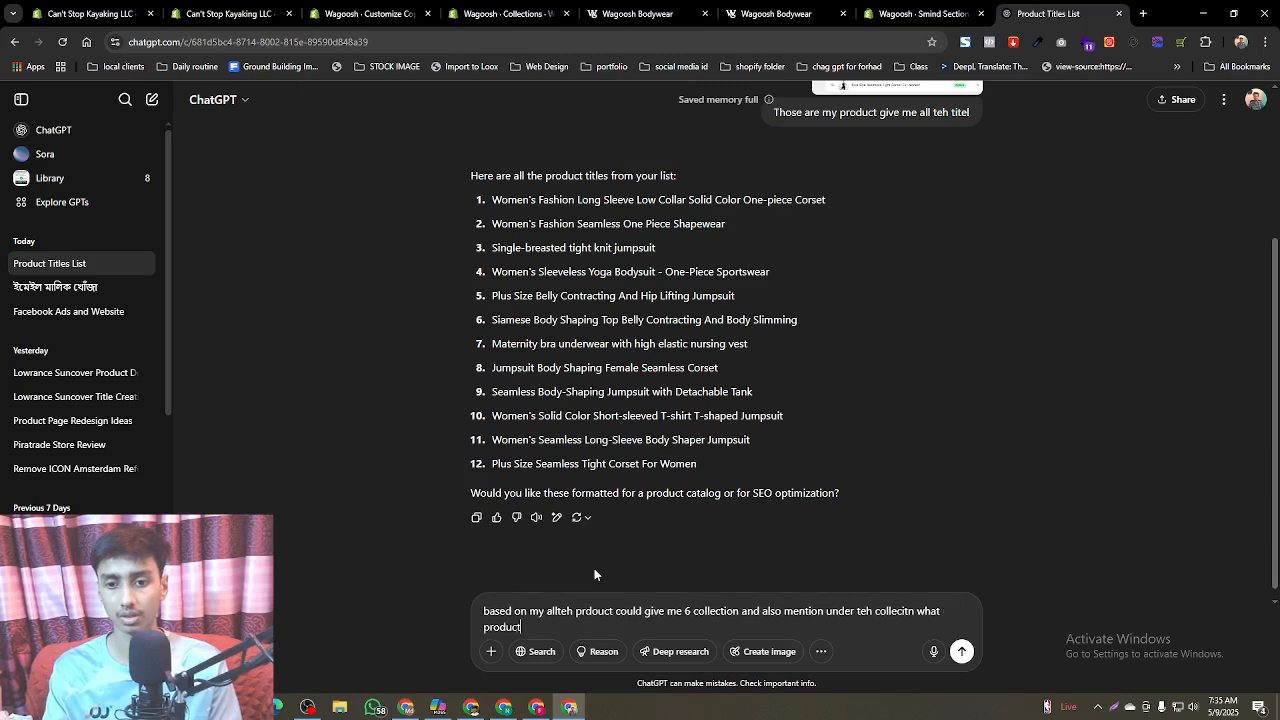
{"action": "type", "text": "s will have"}
{"action": "key", "text": "Return"}
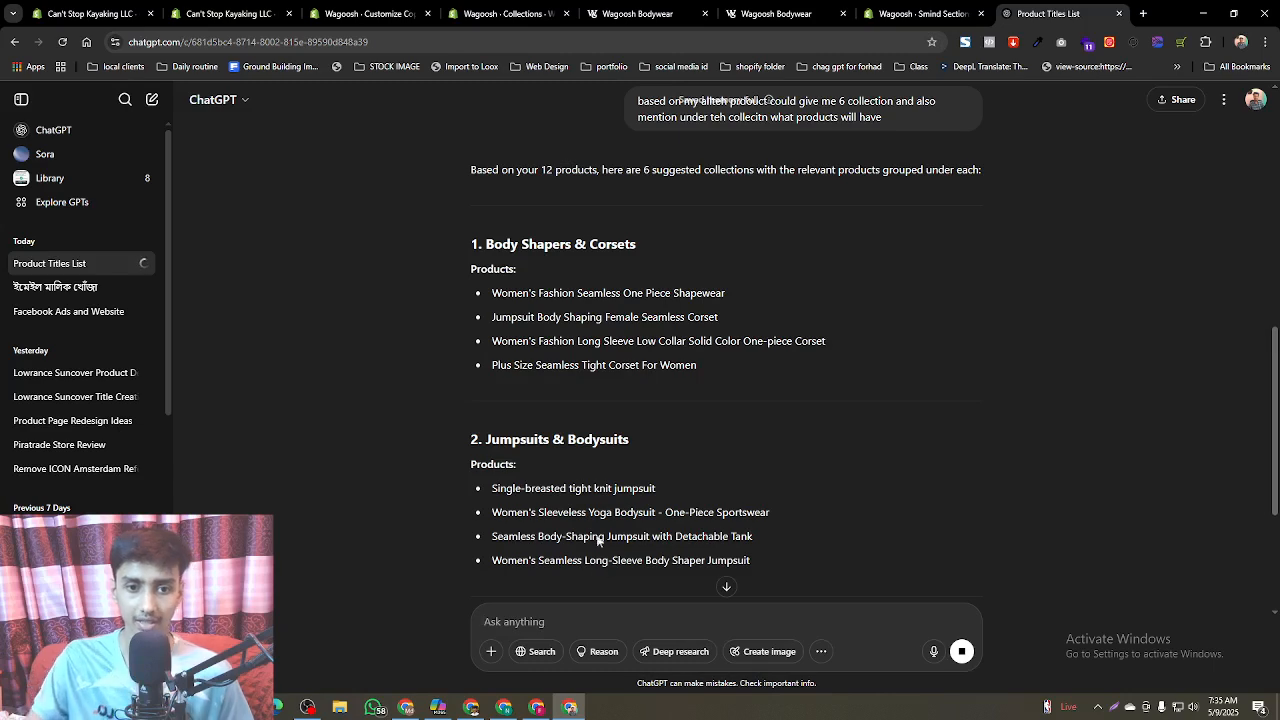
- Look through the suggested collections and copy the first collection's title, "Body Shapers & Corsets"
{"action": "scroll", "coordinate": [600, 500], "scroll_direction": "down", "scroll_amount": 2}
{"action": "scroll", "coordinate": [530, 428], "scroll_direction": "down", "scroll_amount": 4}
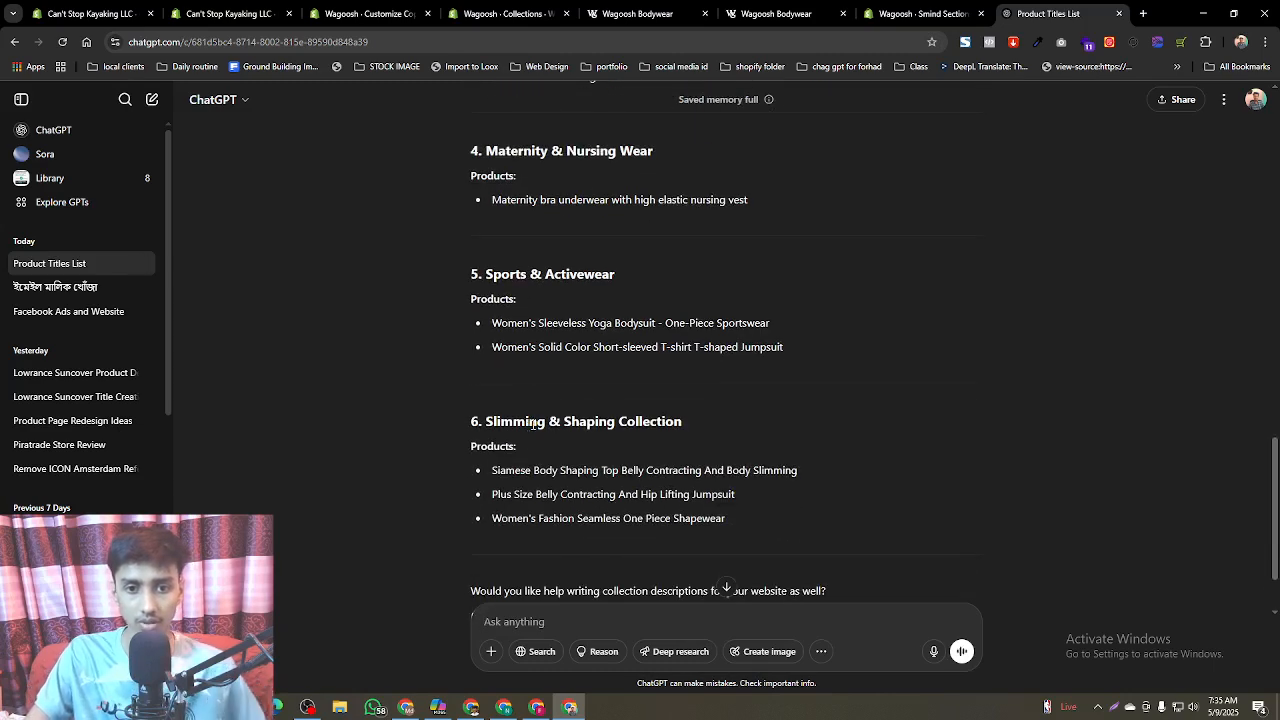
{"action": "scroll", "coordinate": [534, 421], "scroll_direction": "up", "scroll_amount": 15}
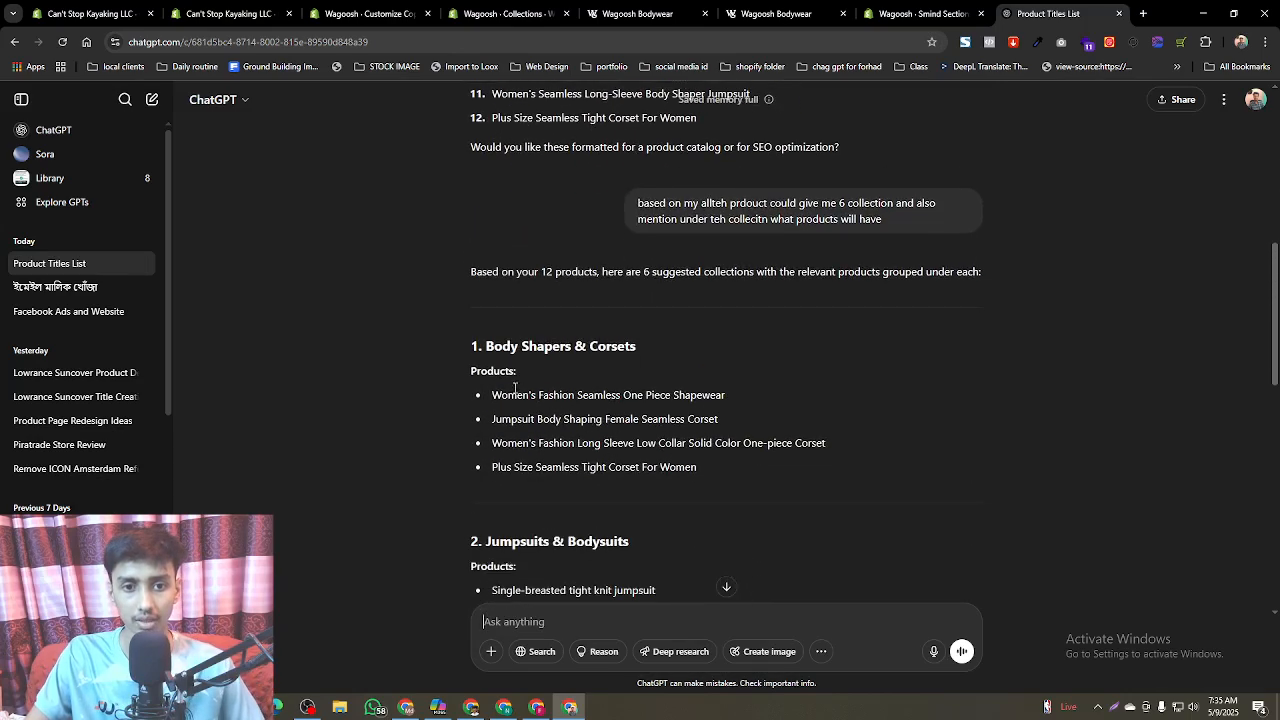
{"action": "left_click_drag", "start_coordinate": [484, 345], "coordinate": [653, 341]}
{"action": "key", "text": "ctrl+c"}
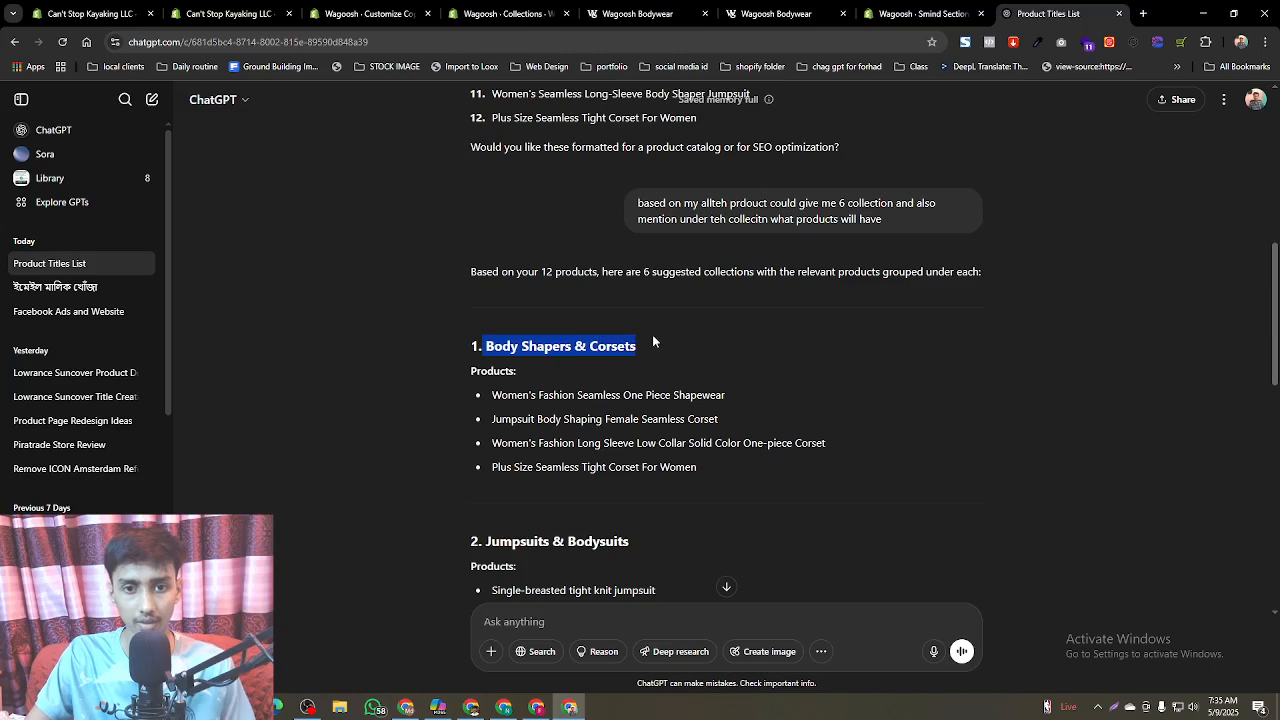
- Switch to the Wagoosh theme editor and assign the Seamless & Shaping Wear collection to the first Collection block of the Round collection section
{"action": "left_click", "coordinate": [502, 12]}
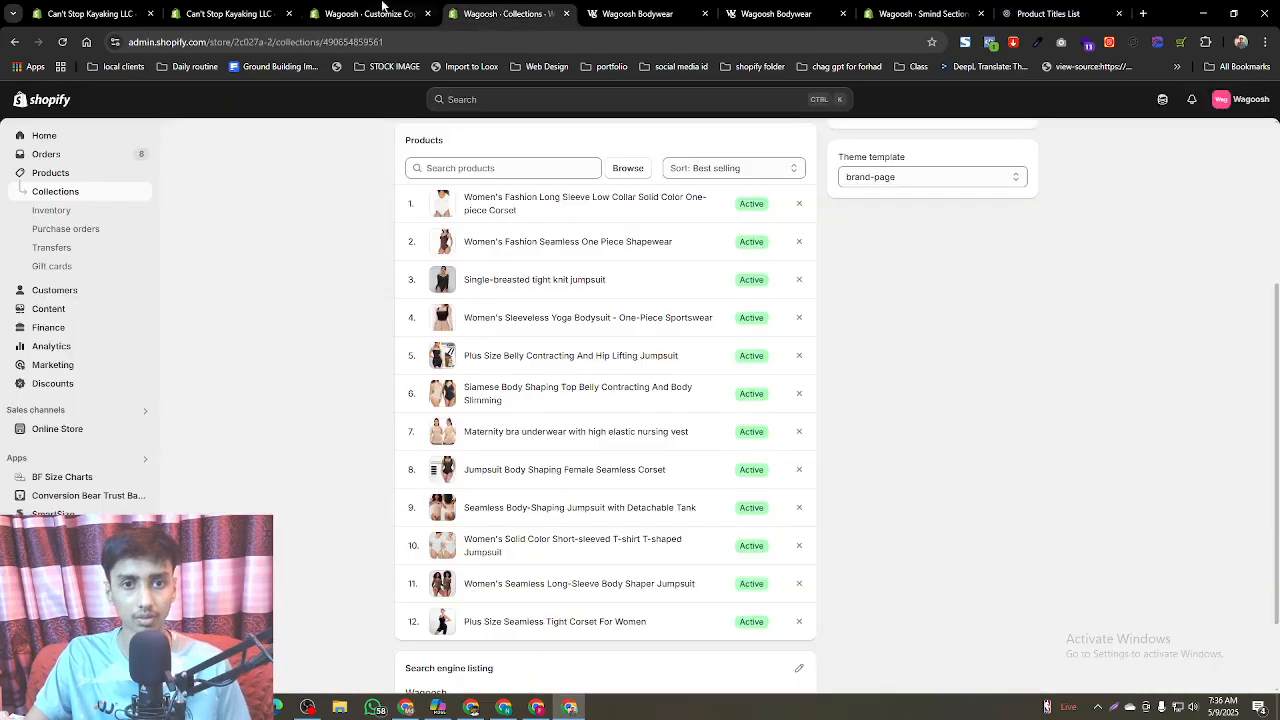
{"action": "left_click", "coordinate": [385, 12]}
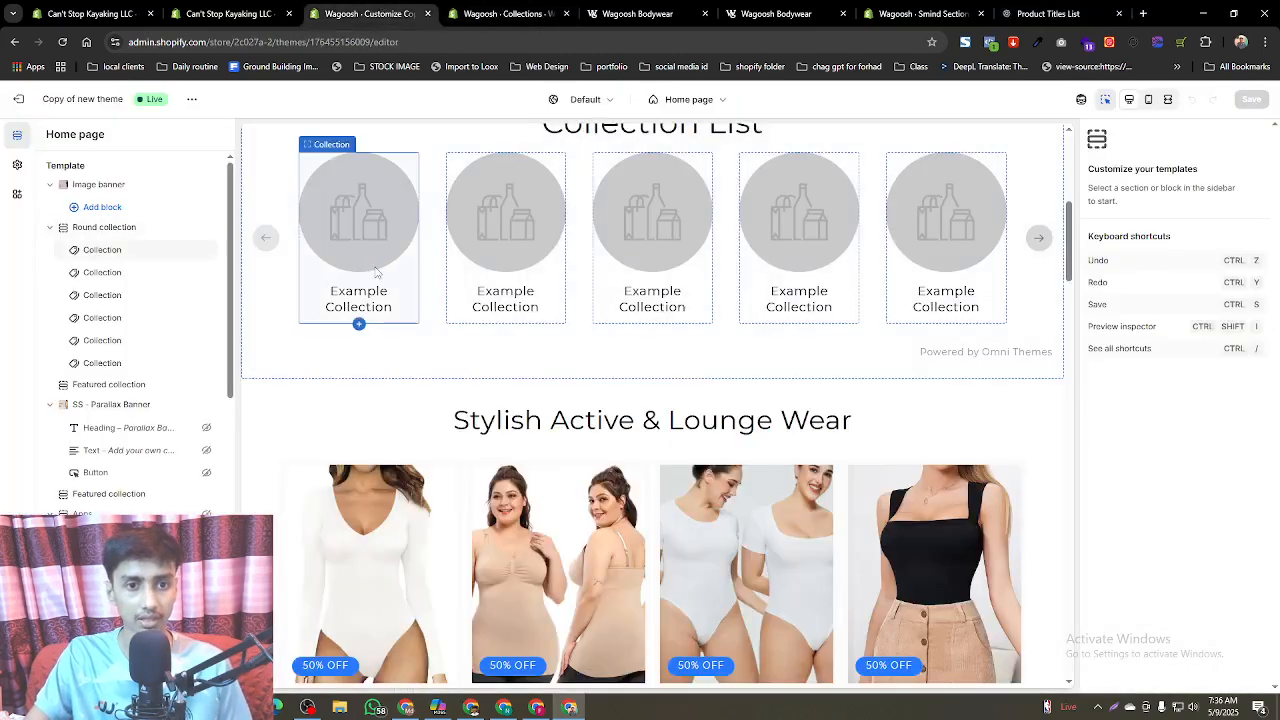
{"action": "left_click", "coordinate": [120, 250]}
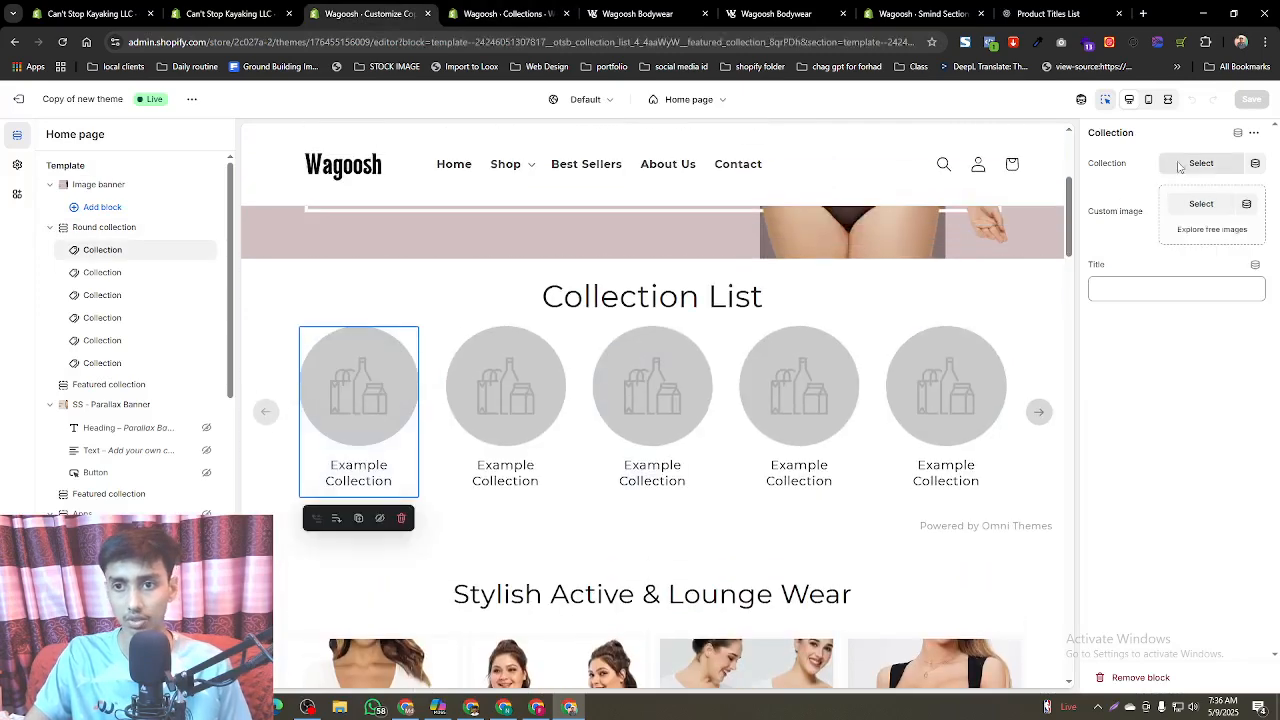
{"action": "left_click", "coordinate": [1191, 168]}
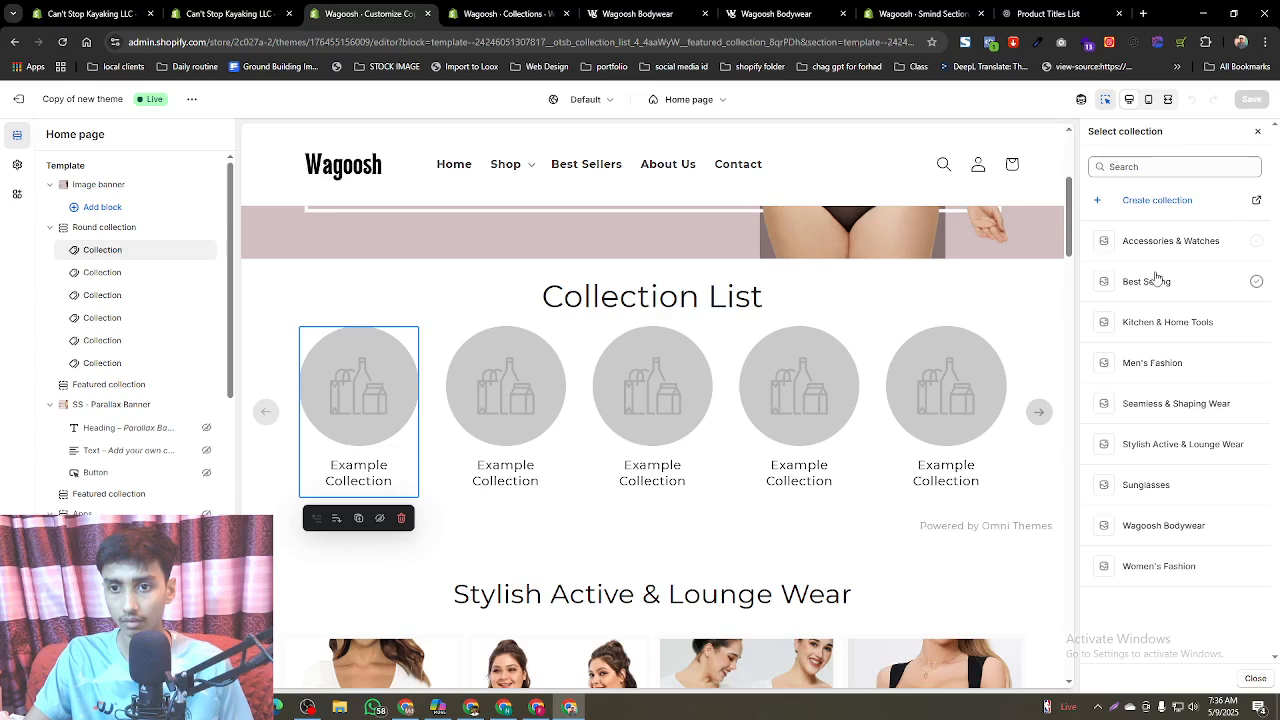
{"action": "left_click", "coordinate": [1173, 418]}
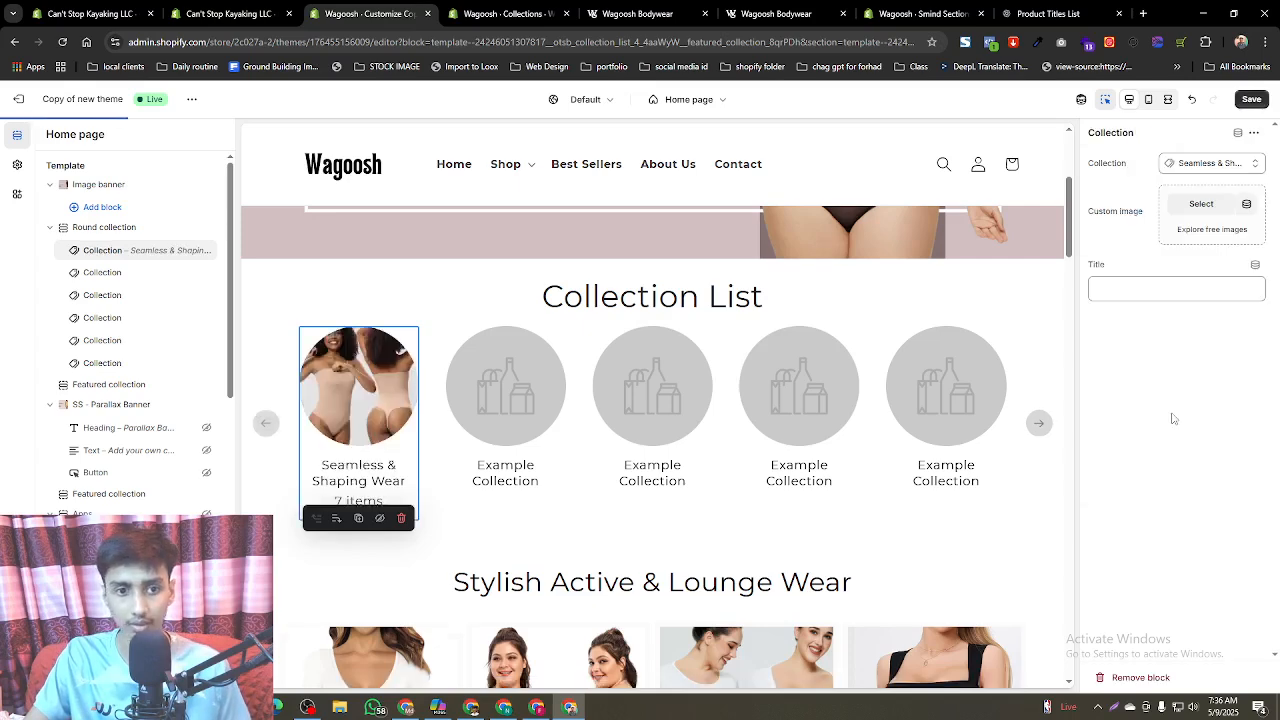
- Assign the Stylish Active & Lounge Wear collection to the second Collection block of the Round collection section
{"action": "left_click", "coordinate": [108, 277]}
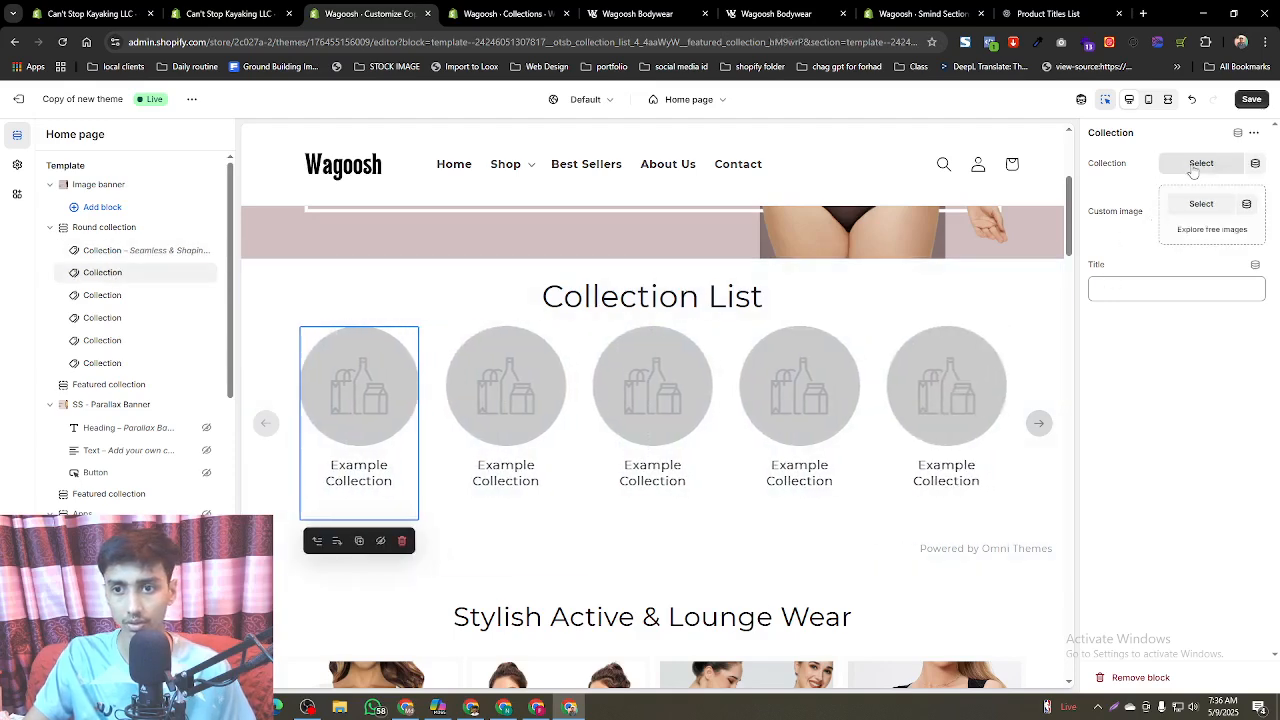
{"action": "left_click", "coordinate": [1197, 165]}
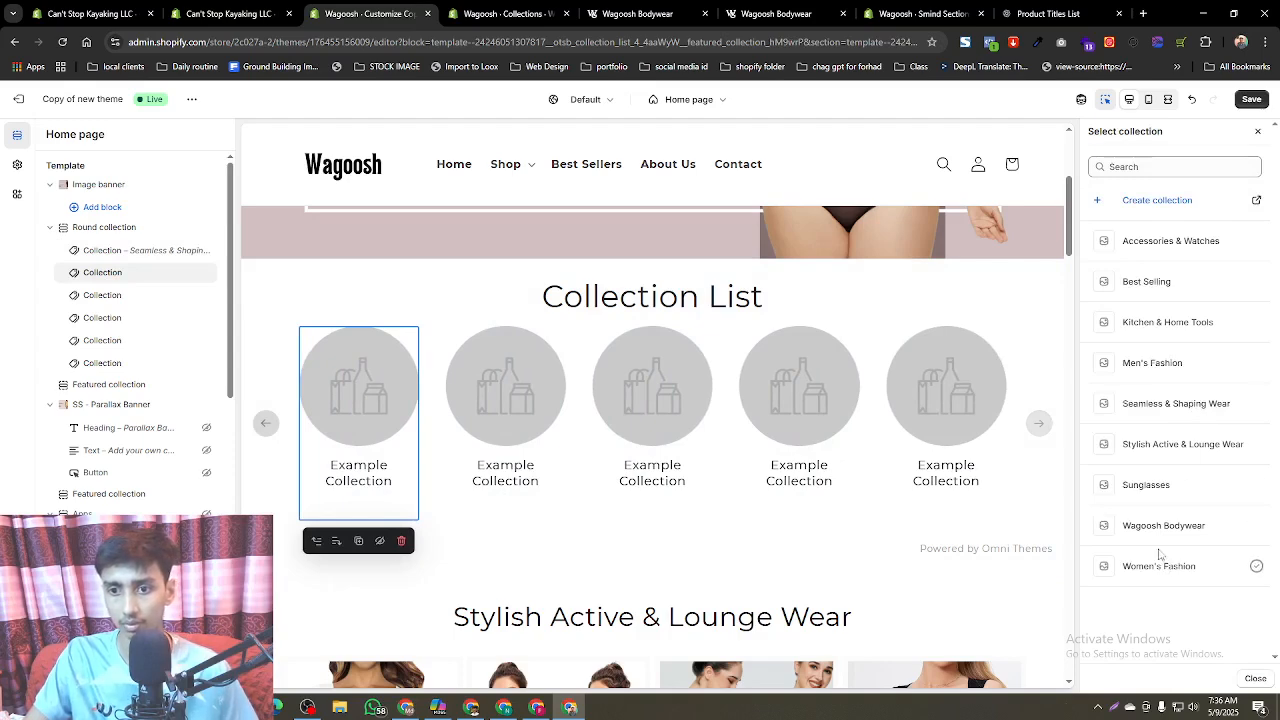
{"action": "left_click", "coordinate": [1151, 459]}
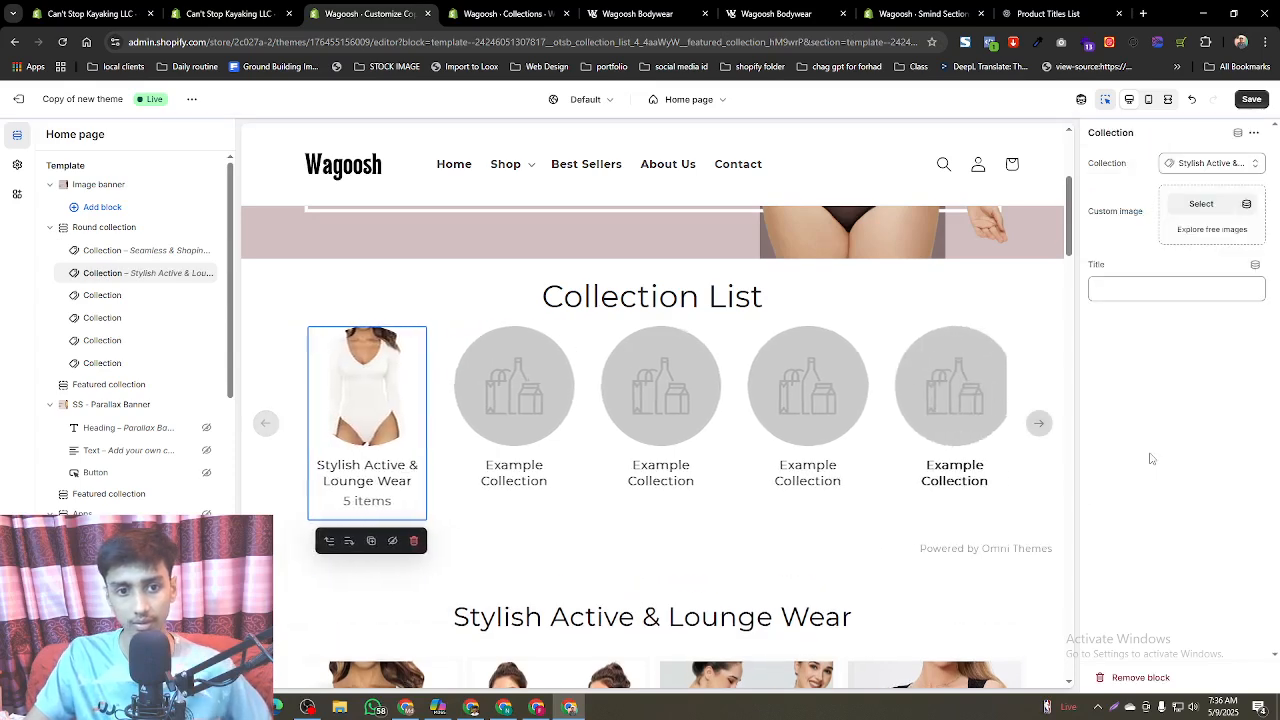
- Switch to the store's collections in Shopify admin, start a new collection and title it "Body Shapers & Corsets"
{"action": "left_click", "coordinate": [108, 295]}
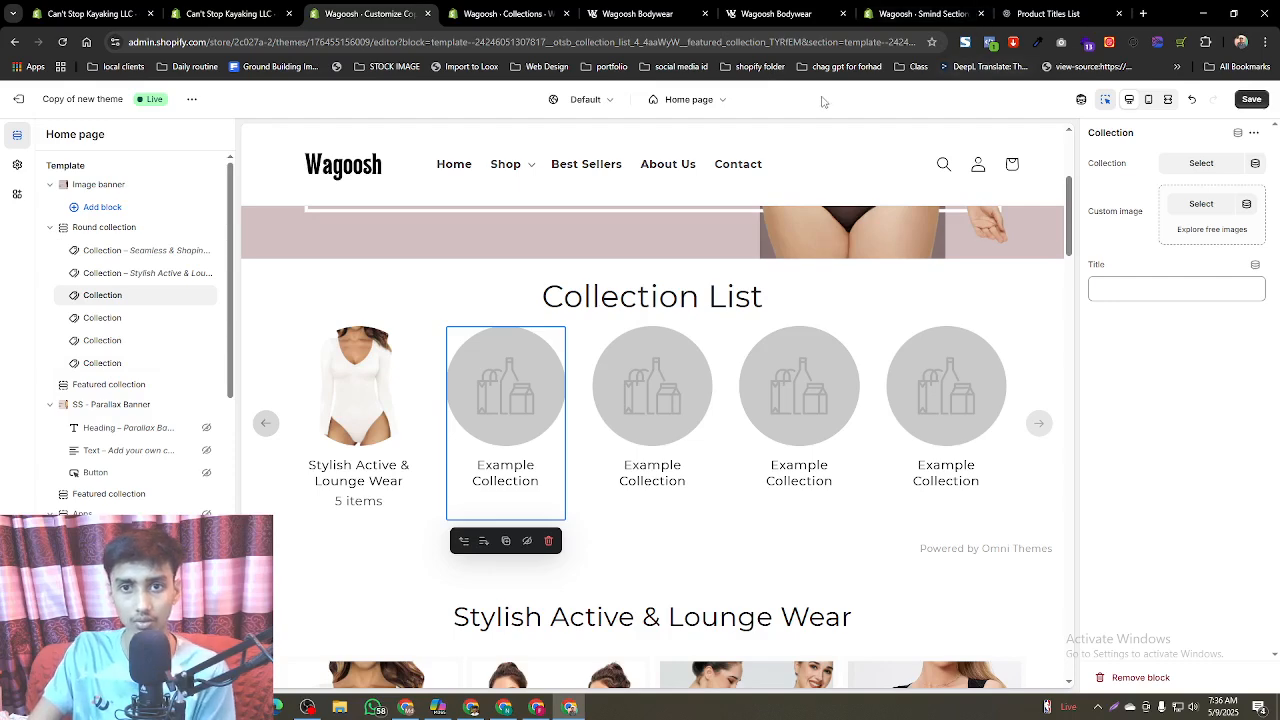
{"action": "left_click", "coordinate": [524, 10]}
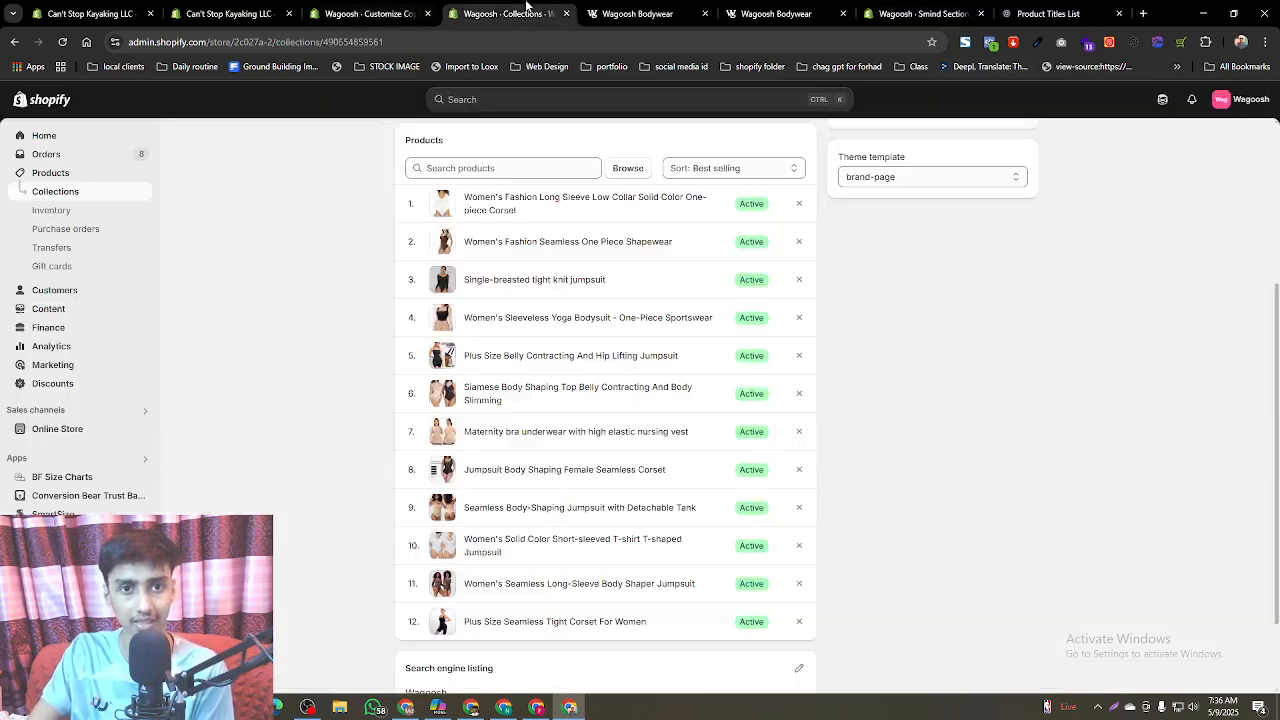
{"action": "scroll", "coordinate": [425, 160], "scroll_direction": "up", "scroll_amount": 3}
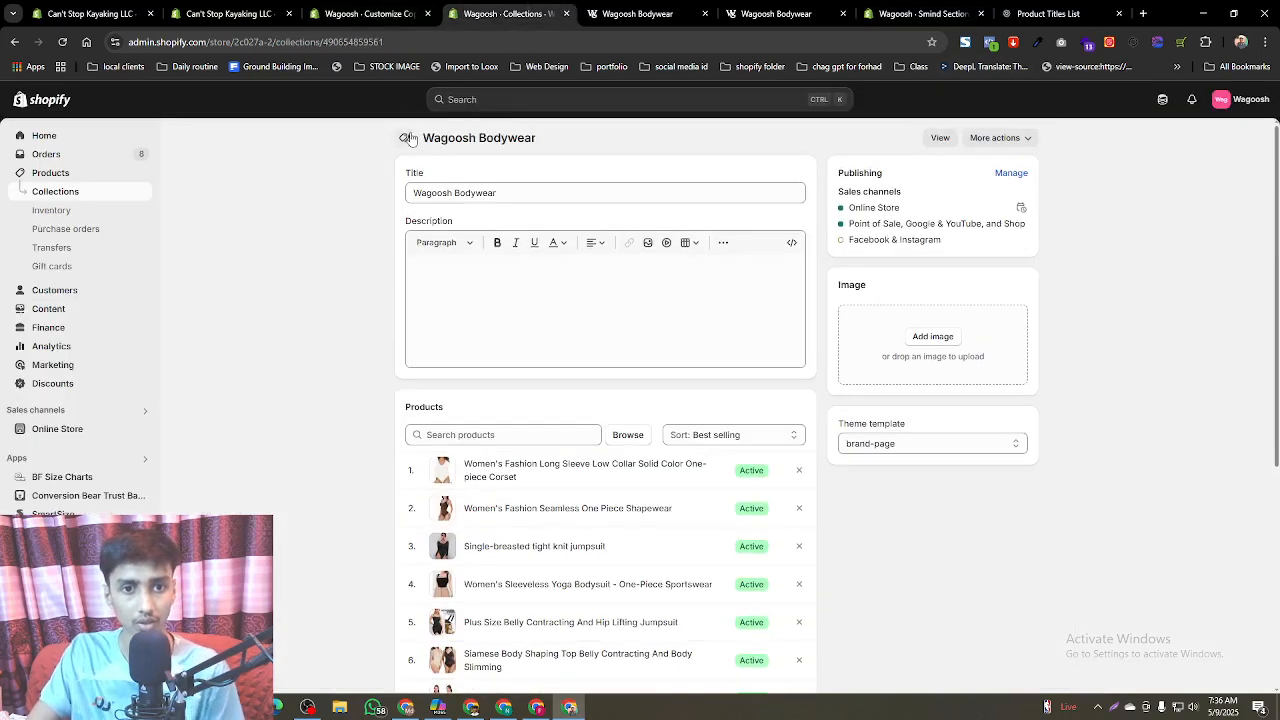
{"action": "left_click", "coordinate": [407, 138]}
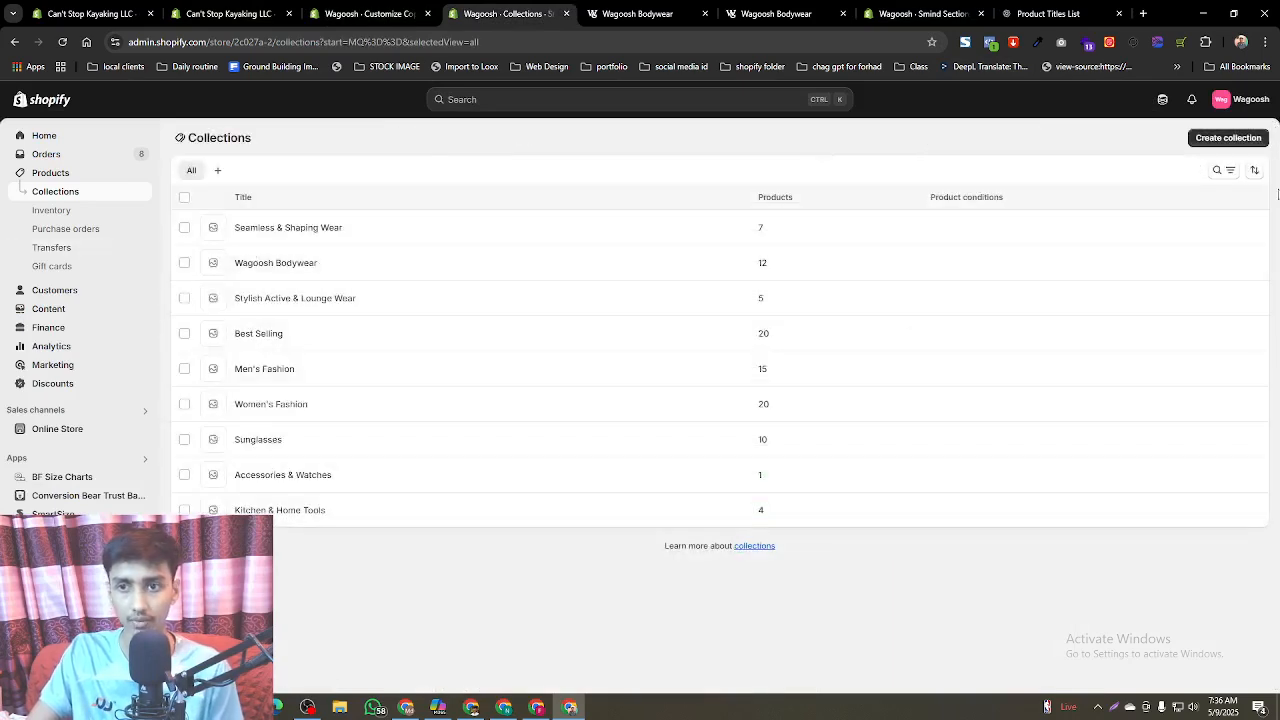
{"action": "left_click", "coordinate": [1098, 10]}
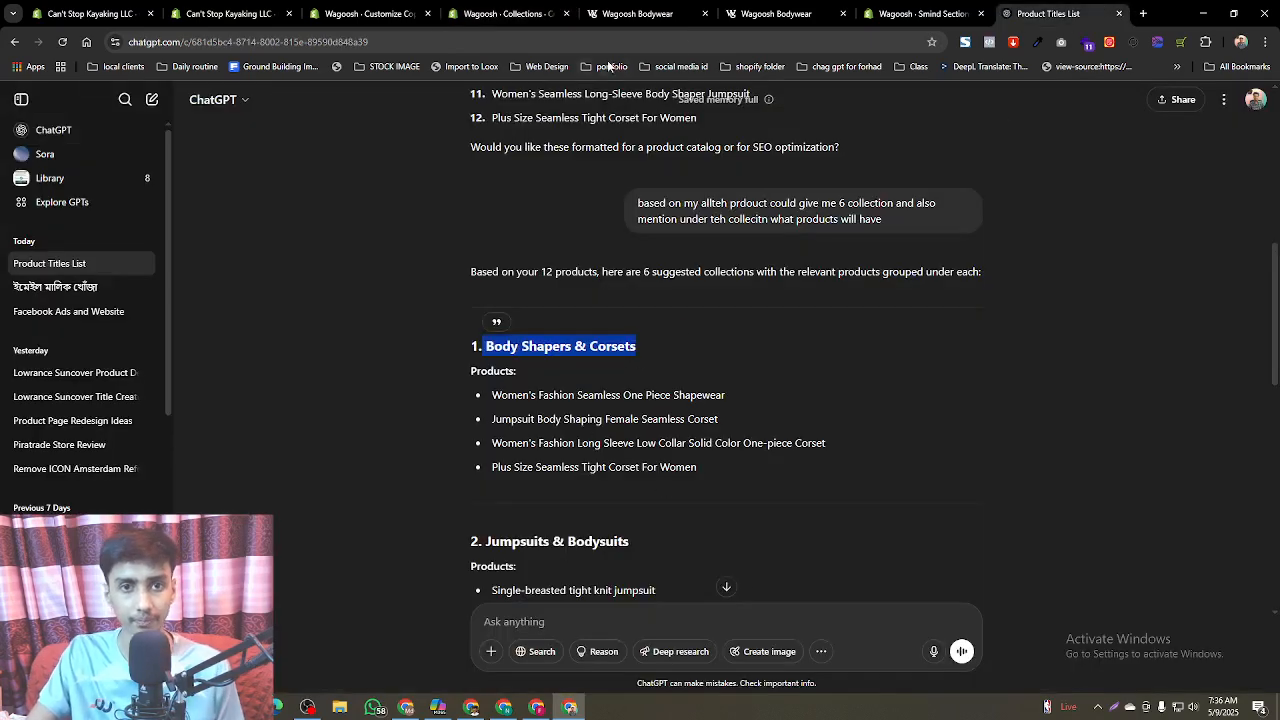
{"action": "left_click", "coordinate": [505, 13]}
{"action": "left_click", "coordinate": [587, 191]}
{"action": "key", "text": "ctrl+v"}
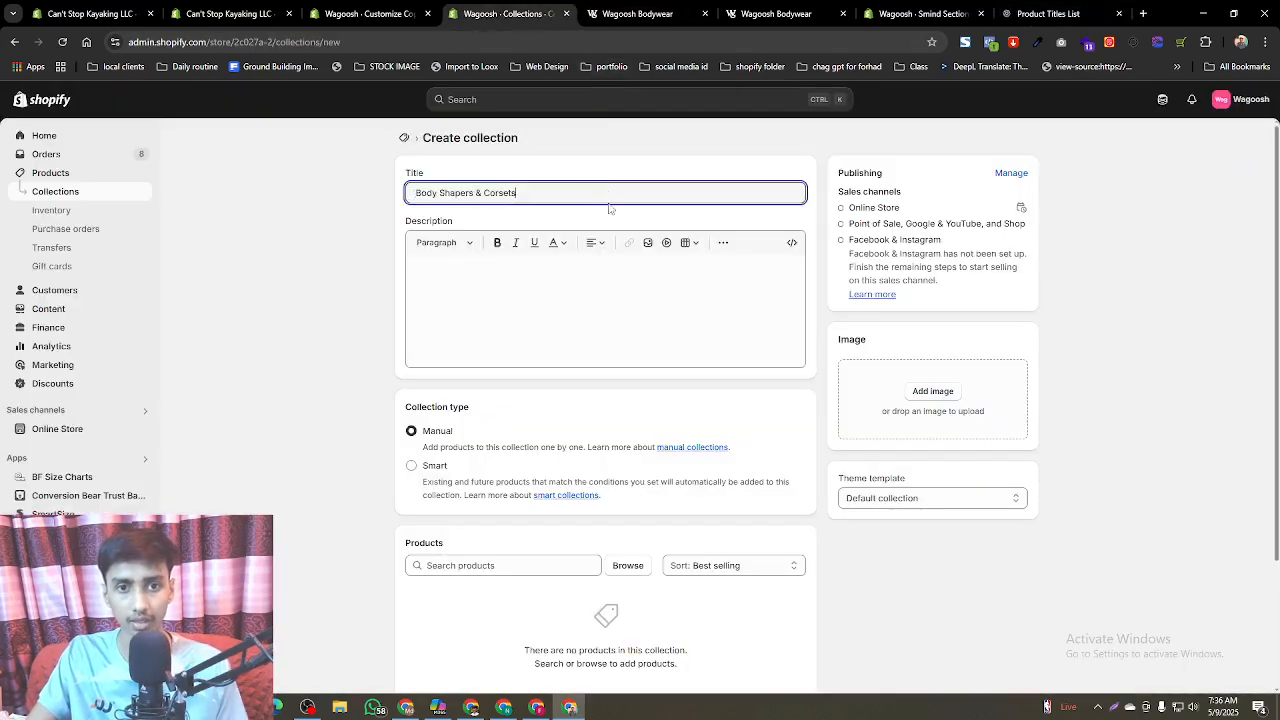
- Copy the first product name under Body Shapers & Corsets in ChatGPT and add Women's Fashion Seamless One Piece Shapewear to the new collection
{"action": "left_click", "coordinate": [626, 565]}
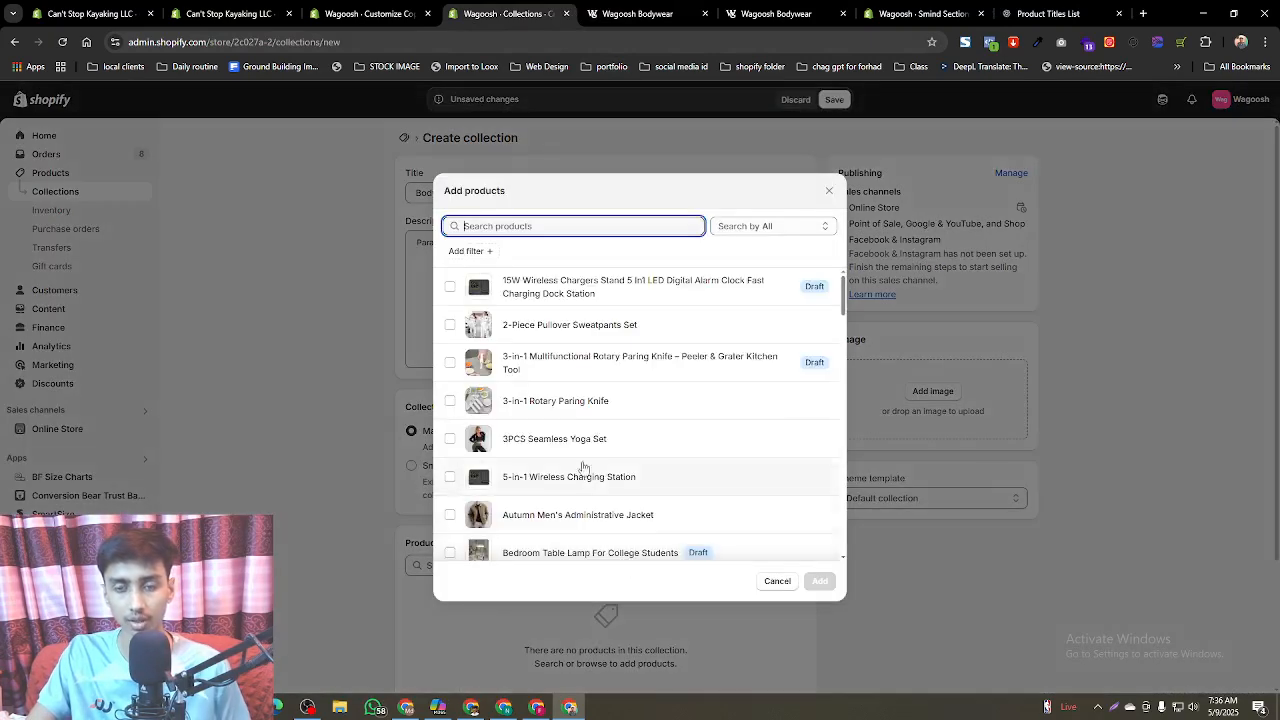
{"action": "left_click", "coordinate": [1092, 10]}
{"action": "triple_click", "coordinate": [592, 404]}
{"action": "key", "text": "ctrl+c"}
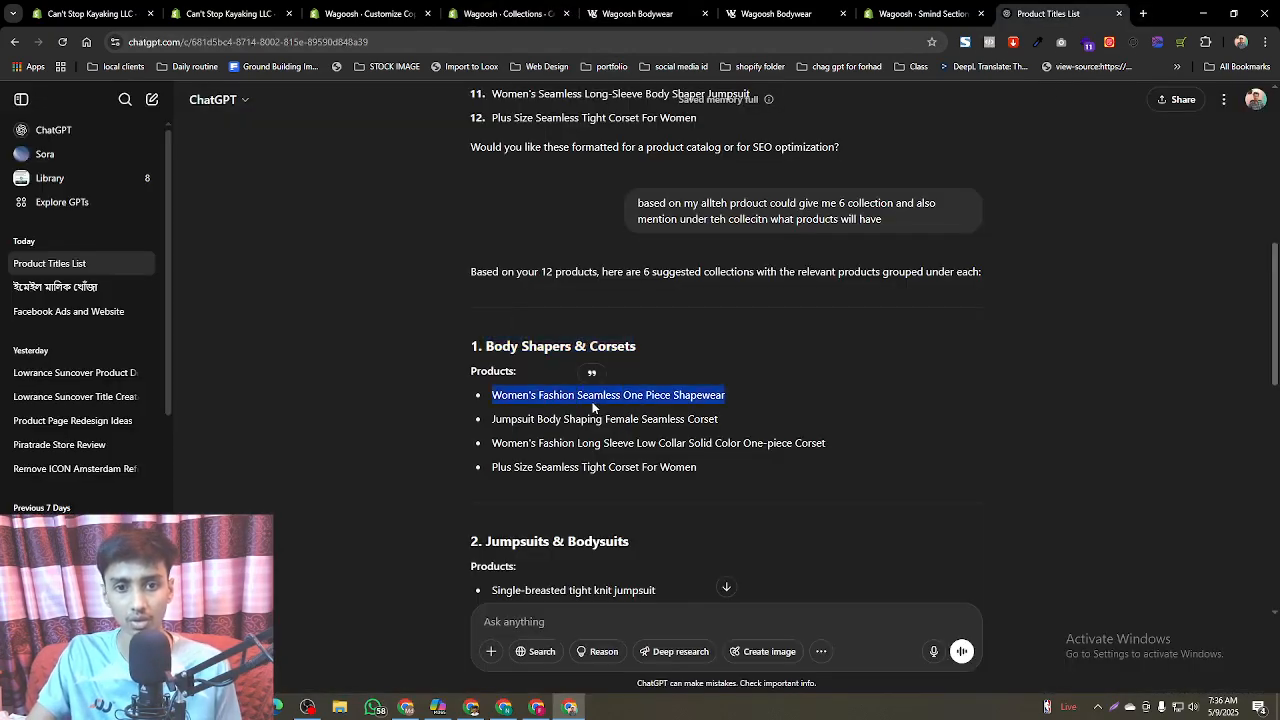
{"action": "left_click", "coordinate": [878, 13]}
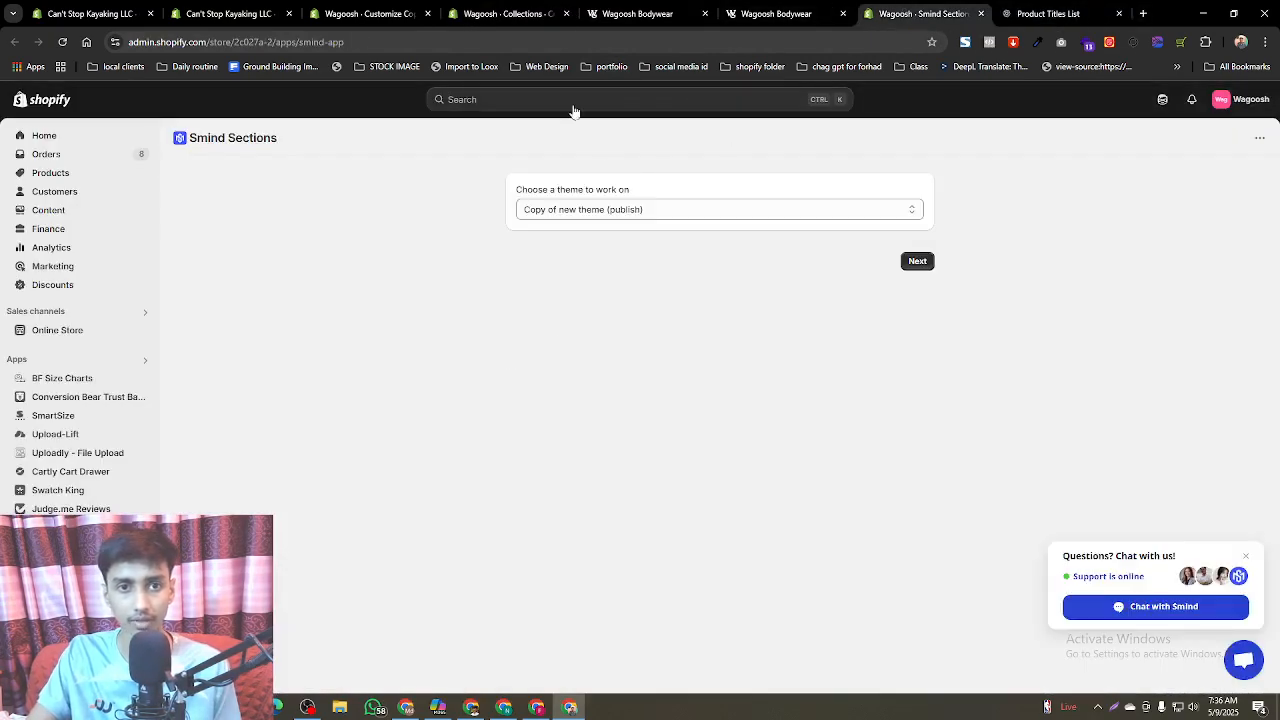
{"action": "left_click", "coordinate": [728, 12]}
{"action": "left_click", "coordinate": [659, 8]}
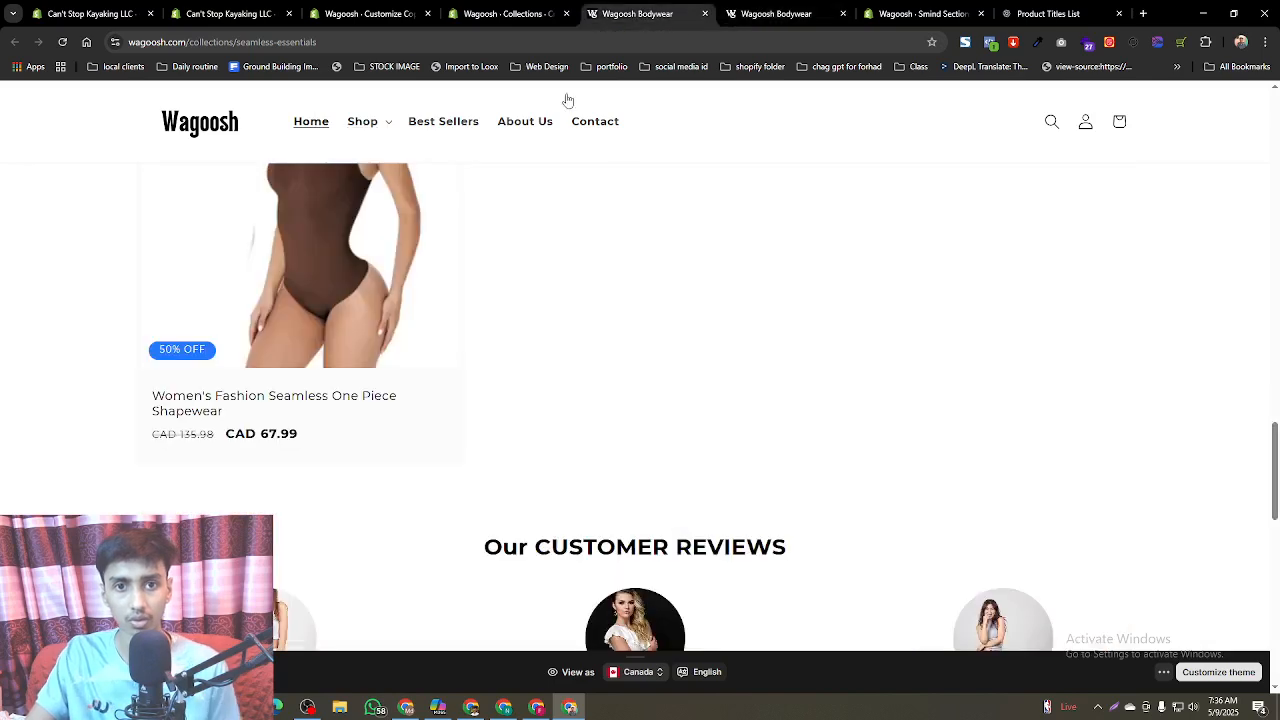
{"action": "left_click", "coordinate": [518, 12]}
{"action": "key", "text": "ctrl+v"}
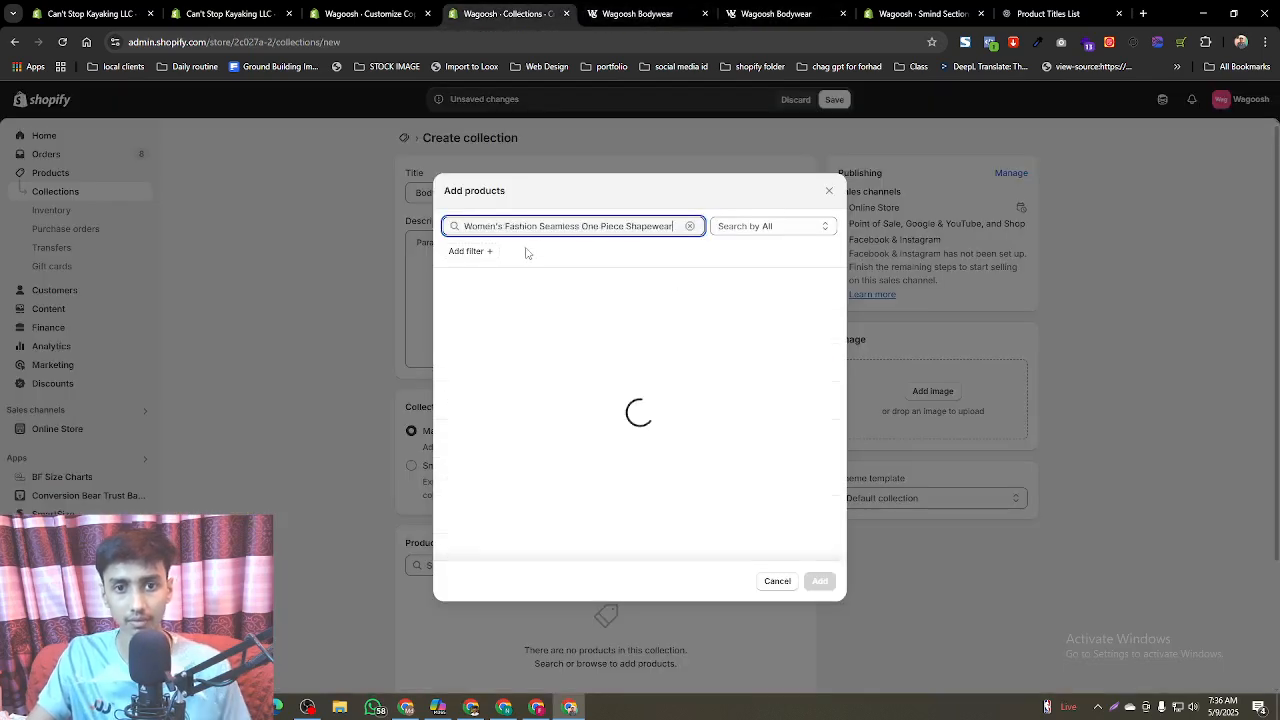
{"action": "left_click", "coordinate": [608, 296]}
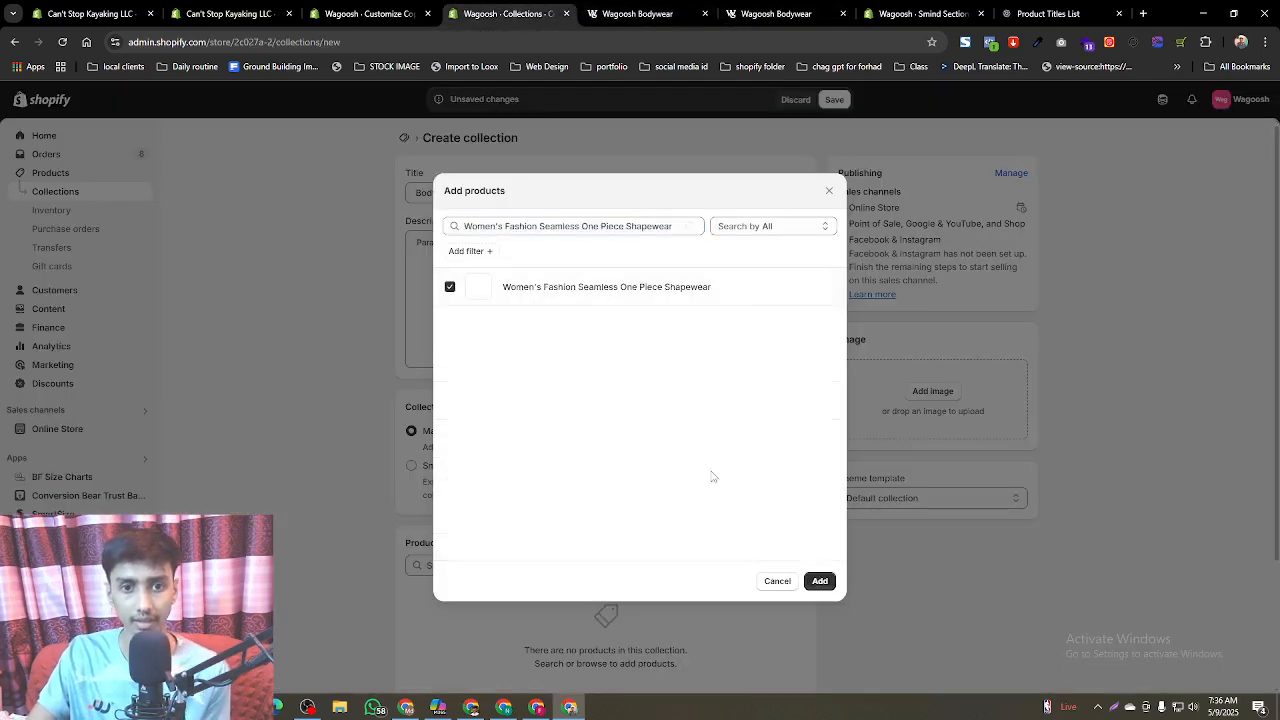
{"action": "left_click", "coordinate": [807, 581]}
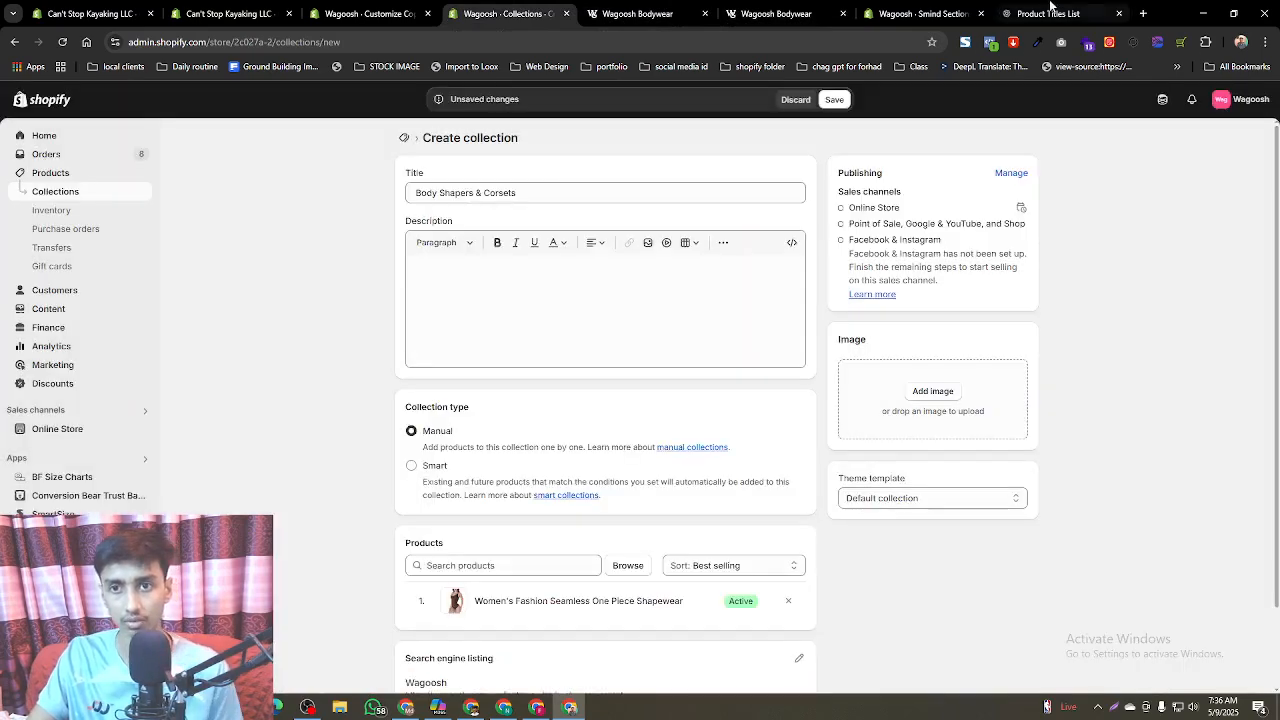
- Copy the second suggested product name from ChatGPT and add Jumpsuit Body Shaping Female Seamless Corset to the new collection
{"action": "left_click", "coordinate": [1050, 12]}
{"action": "triple_click", "coordinate": [619, 420]}
{"action": "key", "text": "ctrl+c"}
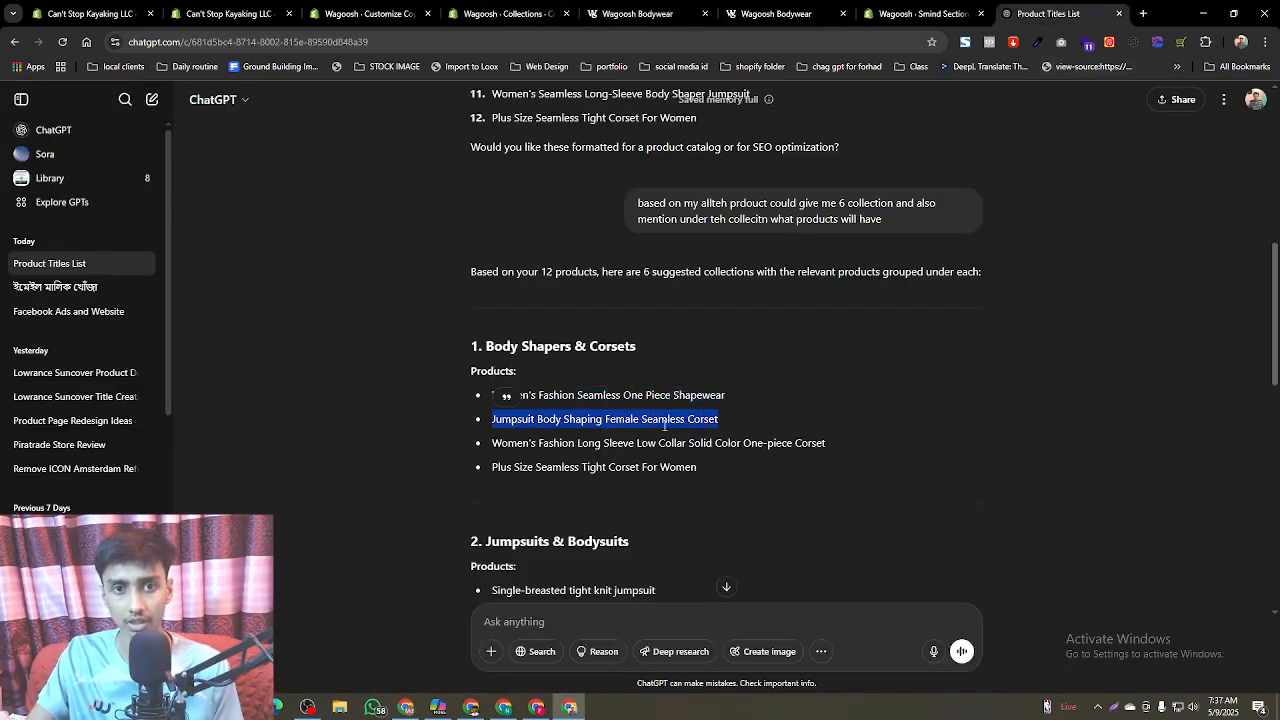
{"action": "left_click", "coordinate": [505, 13]}
{"action": "left_click", "coordinate": [522, 560]}
{"action": "key", "text": "ctrl+v"}
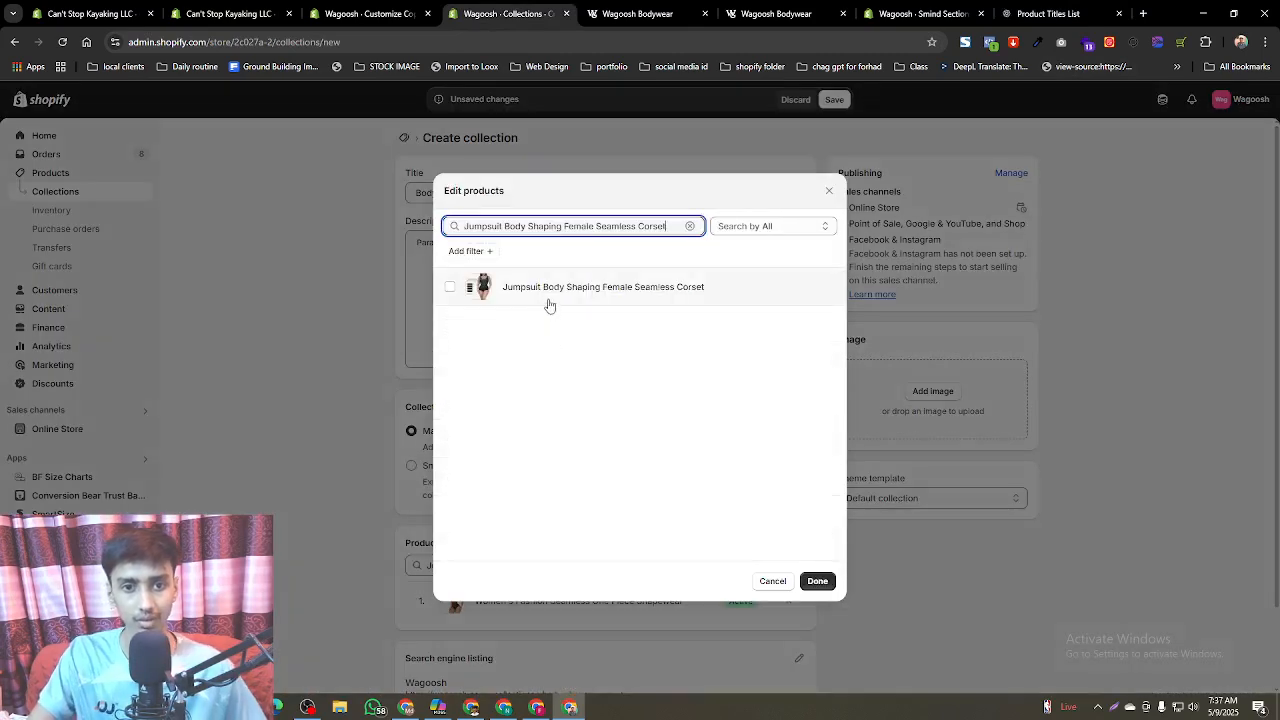
{"action": "left_click", "coordinate": [549, 300]}
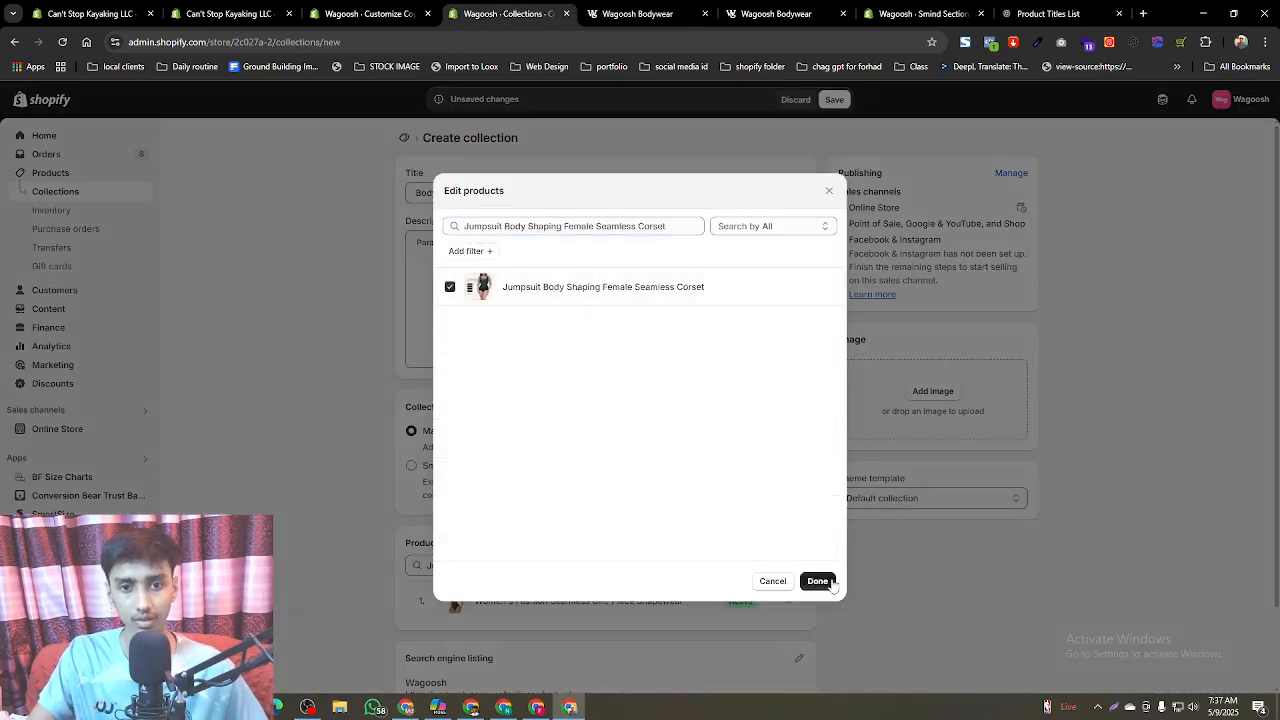
{"action": "left_click", "coordinate": [817, 581]}
- Copy the third suggested product name from ChatGPT and add Women's Fashion Long Sleeve Low Collar Solid Color One-piece Corset to the collection
{"action": "left_click", "coordinate": [1048, 13]}
{"action": "left_click", "coordinate": [657, 460]}
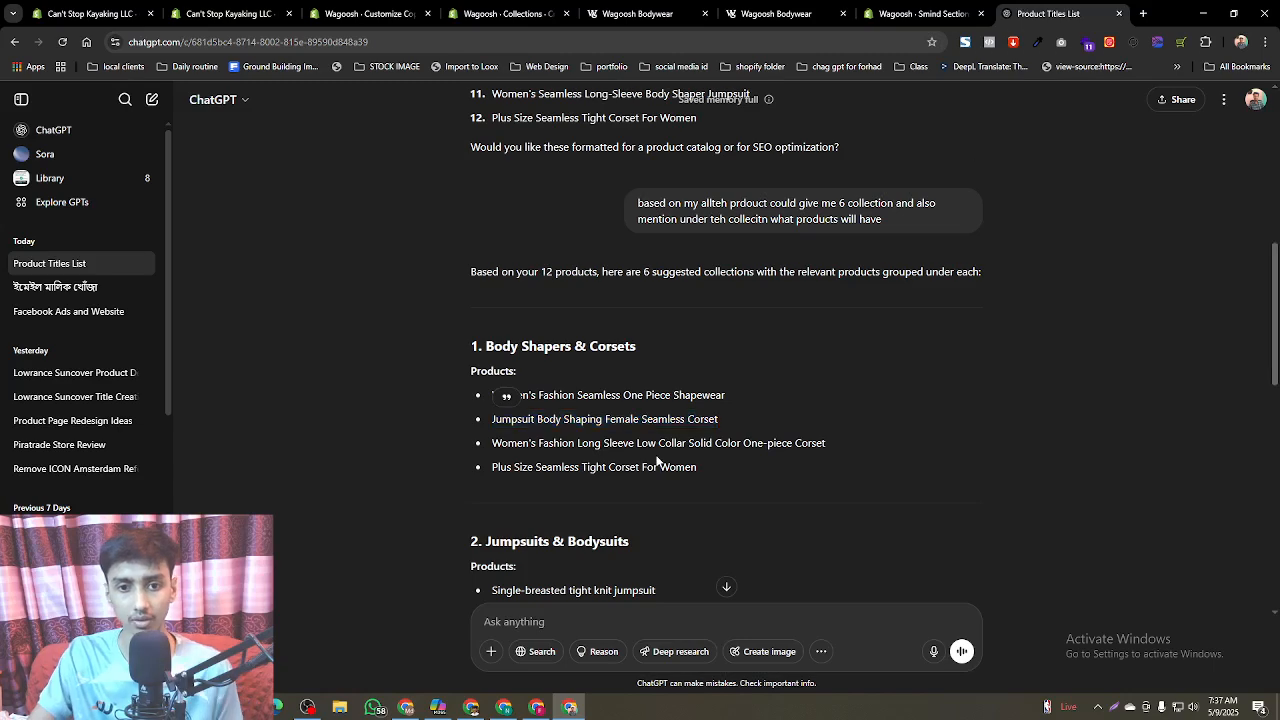
{"action": "triple_click", "coordinate": [657, 447]}
{"action": "key", "text": "ctrl+c"}
{"action": "left_click", "coordinate": [496, 13]}
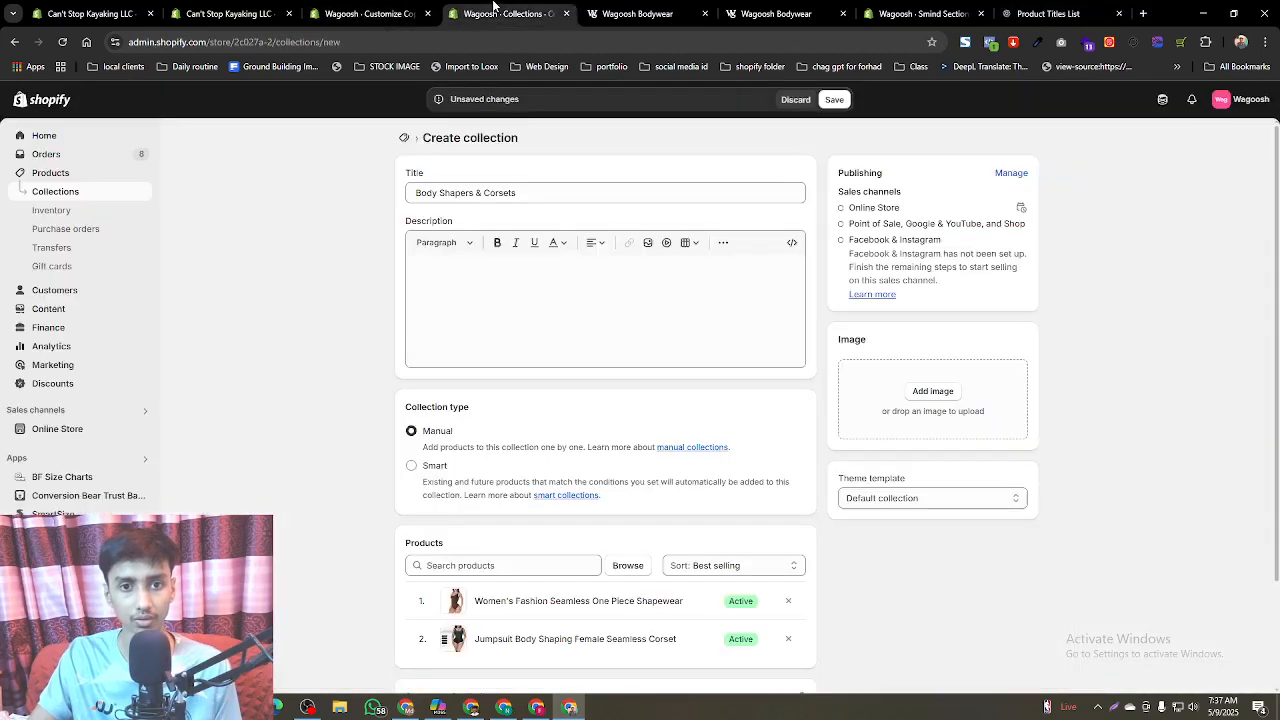
{"action": "left_click", "coordinate": [396, 7]}
{"action": "left_click", "coordinate": [496, 13]}
{"action": "left_click", "coordinate": [522, 565]}
{"action": "key", "text": "ctrl+v"}
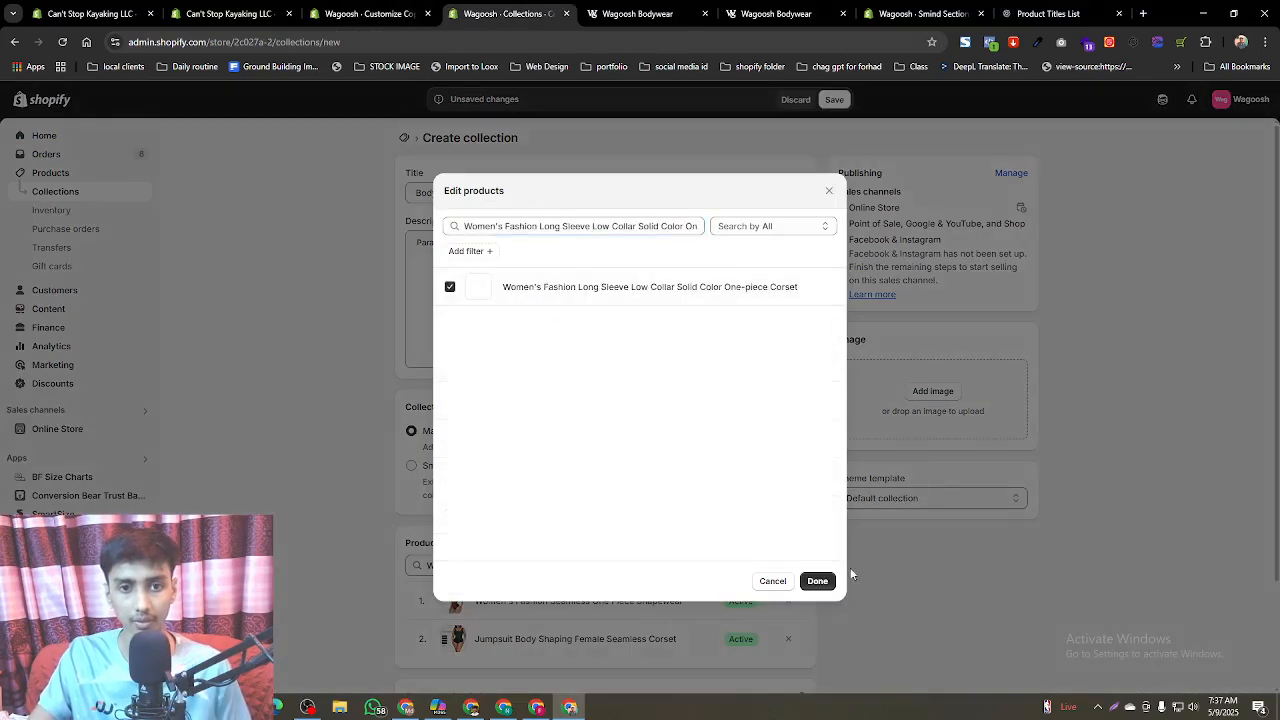
{"action": "left_click", "coordinate": [818, 581]}
- Add the fourth product suggested in ChatGPT, Plus Size Seamless Tight Corset For Women, to the collection and save it
{"action": "left_click", "coordinate": [1045, 8]}
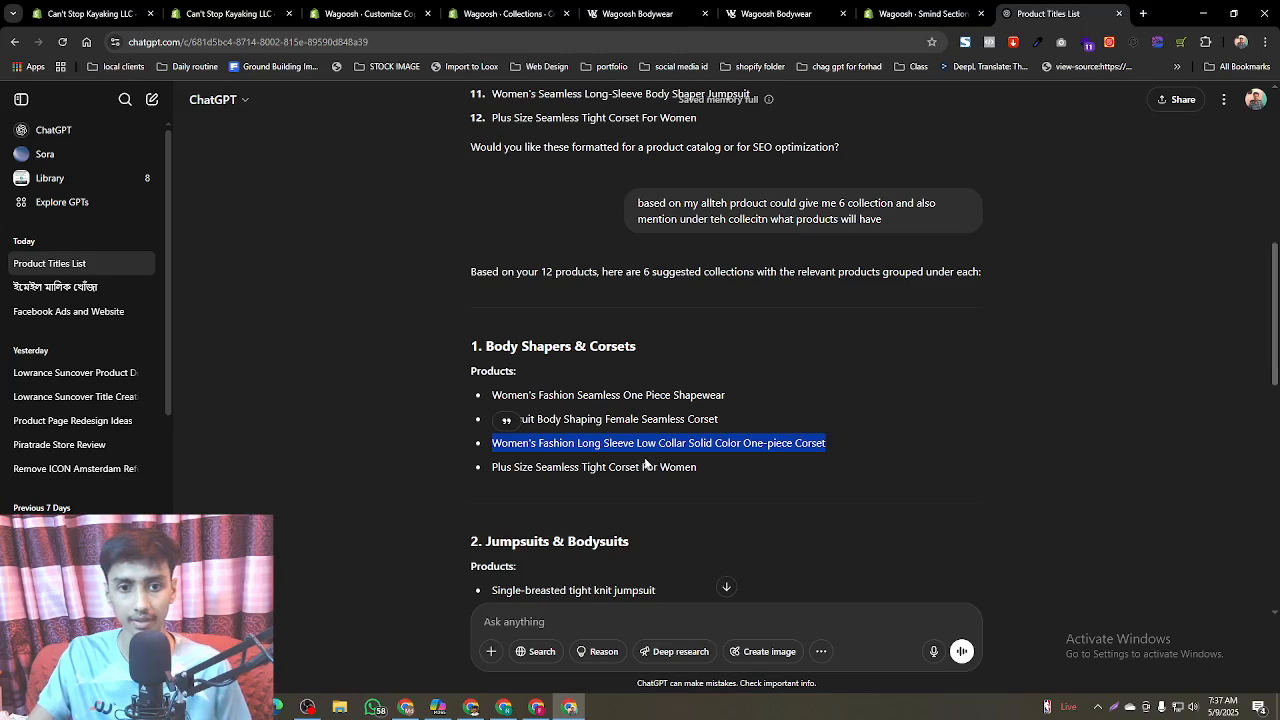
{"action": "triple_click", "coordinate": [645, 464]}
{"action": "key", "text": "ctrl+c"}
{"action": "left_click", "coordinate": [505, 13]}
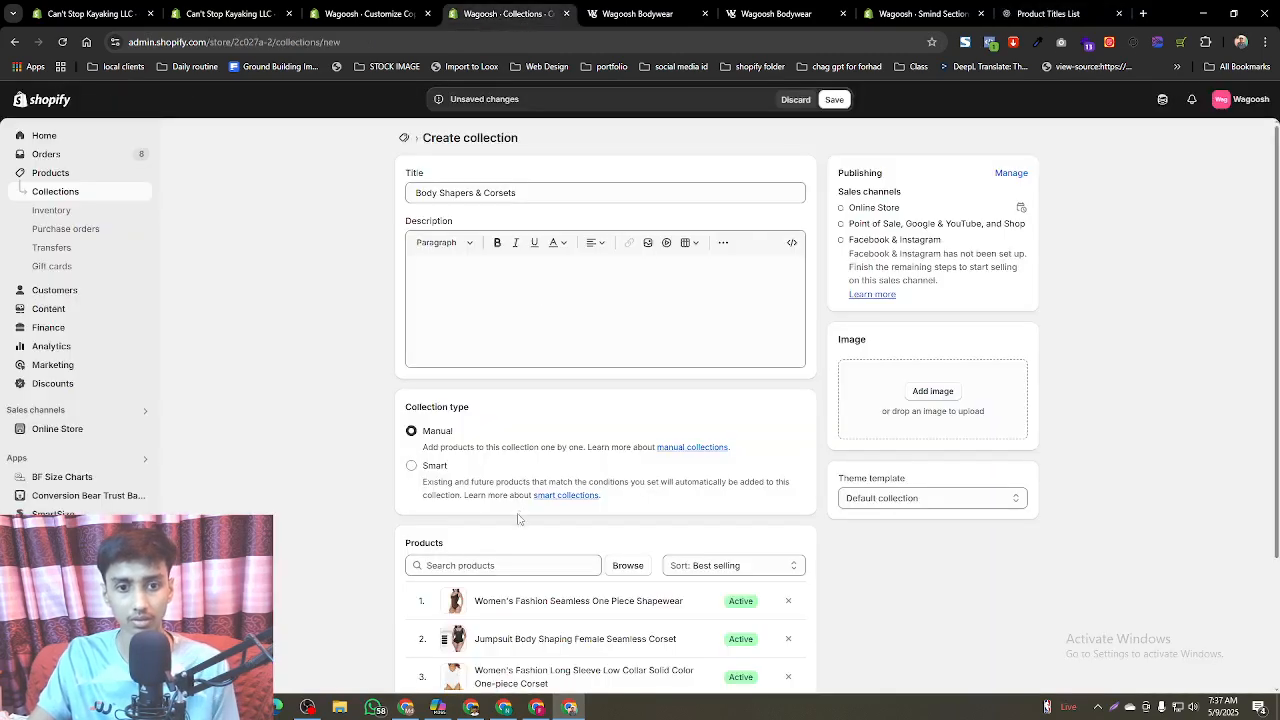
{"action": "left_click", "coordinate": [529, 566]}
{"action": "key", "text": "ctrl+v"}
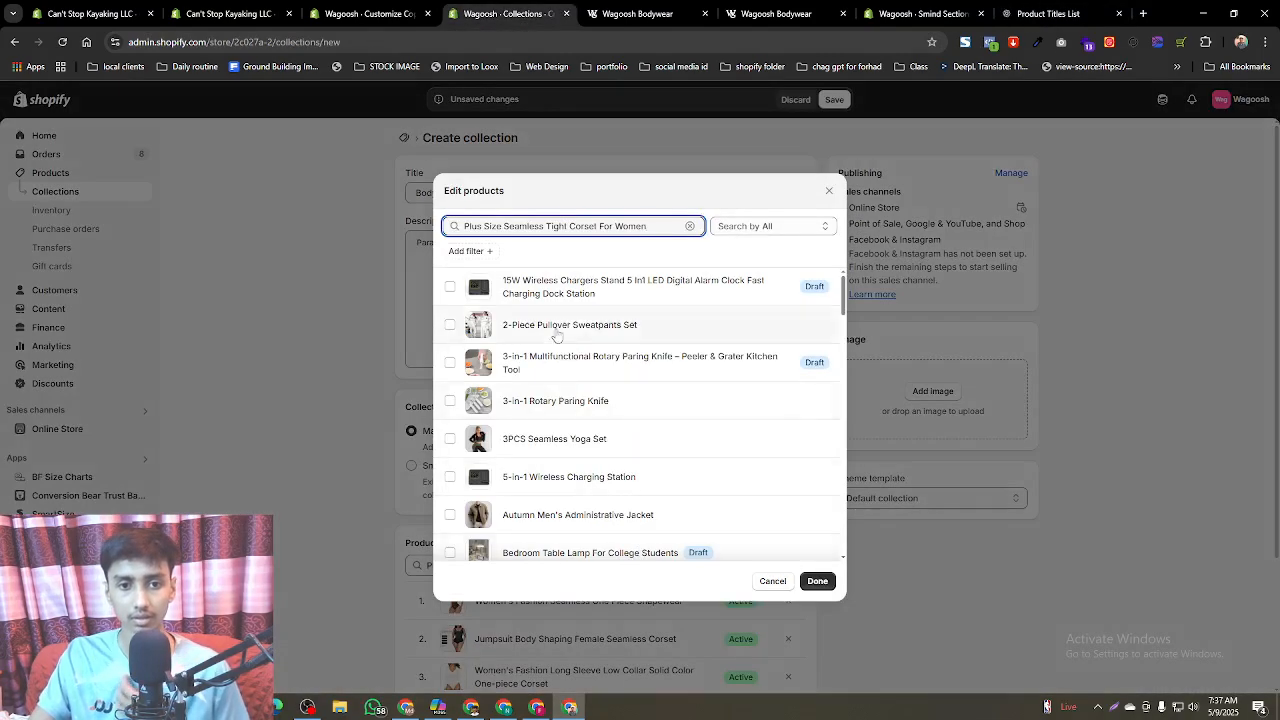
{"action": "left_click", "coordinate": [539, 300]}
{"action": "left_click", "coordinate": [816, 581]}
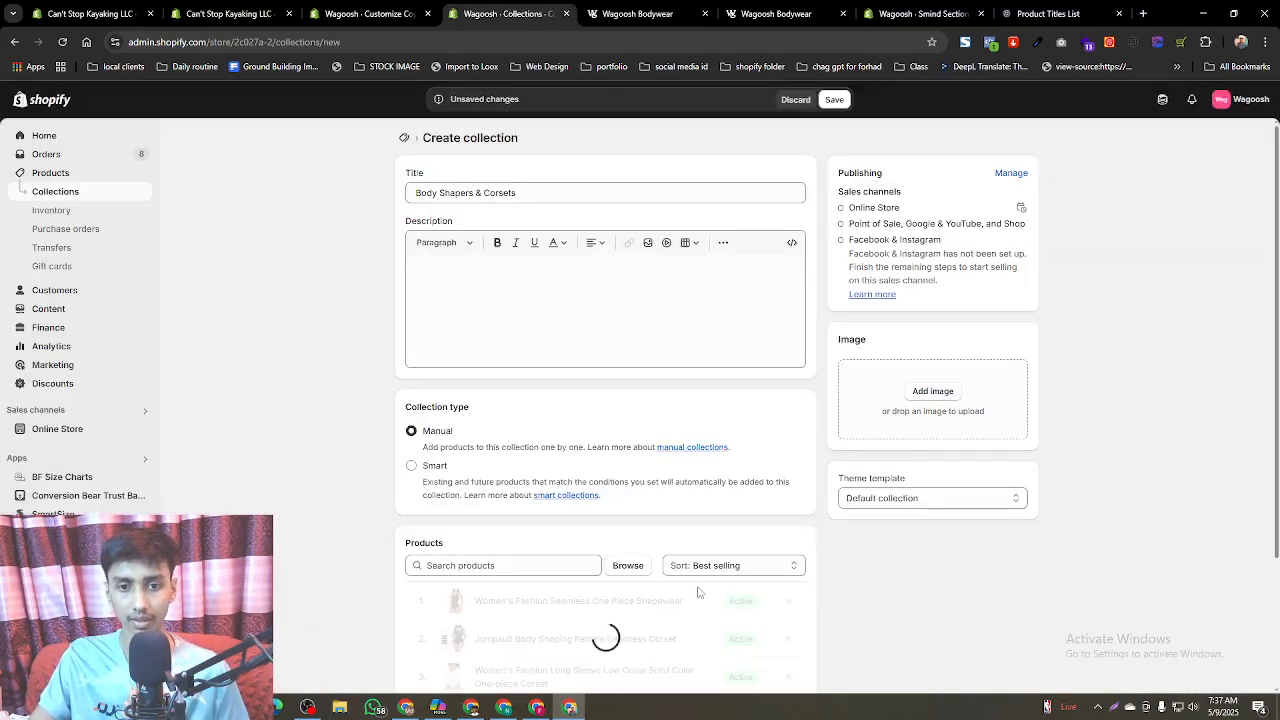
{"action": "left_click", "coordinate": [833, 104]}
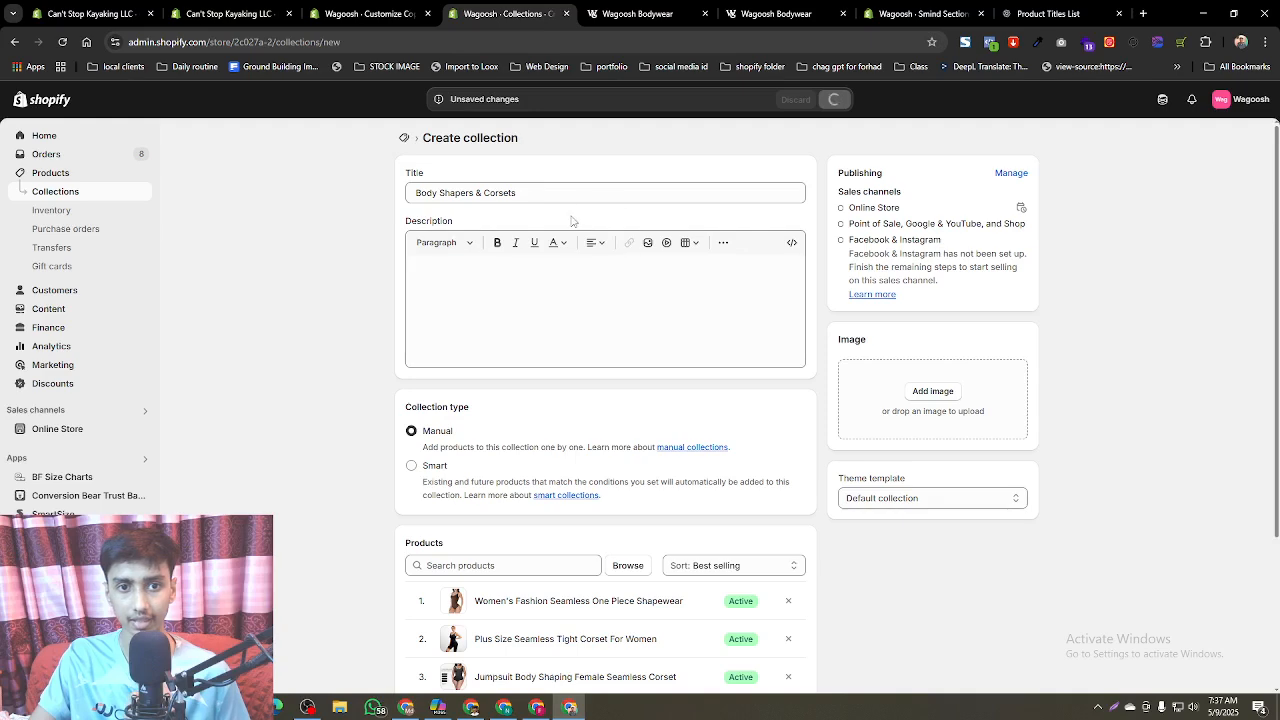
- Open the collection picker for the third Collection block in the theme editor and copy the title "Body Shapers & Corsets" from ChatGPT
{"action": "left_click", "coordinate": [432, 9]}
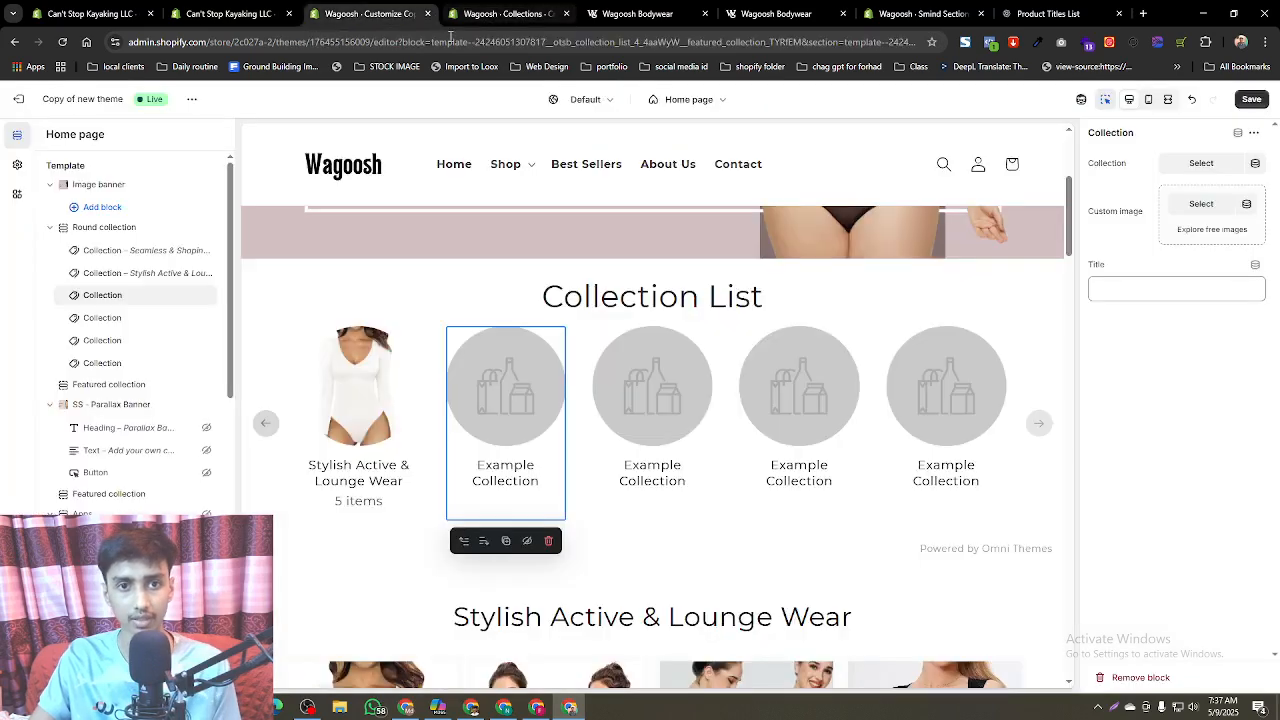
{"action": "left_click", "coordinate": [1200, 166]}
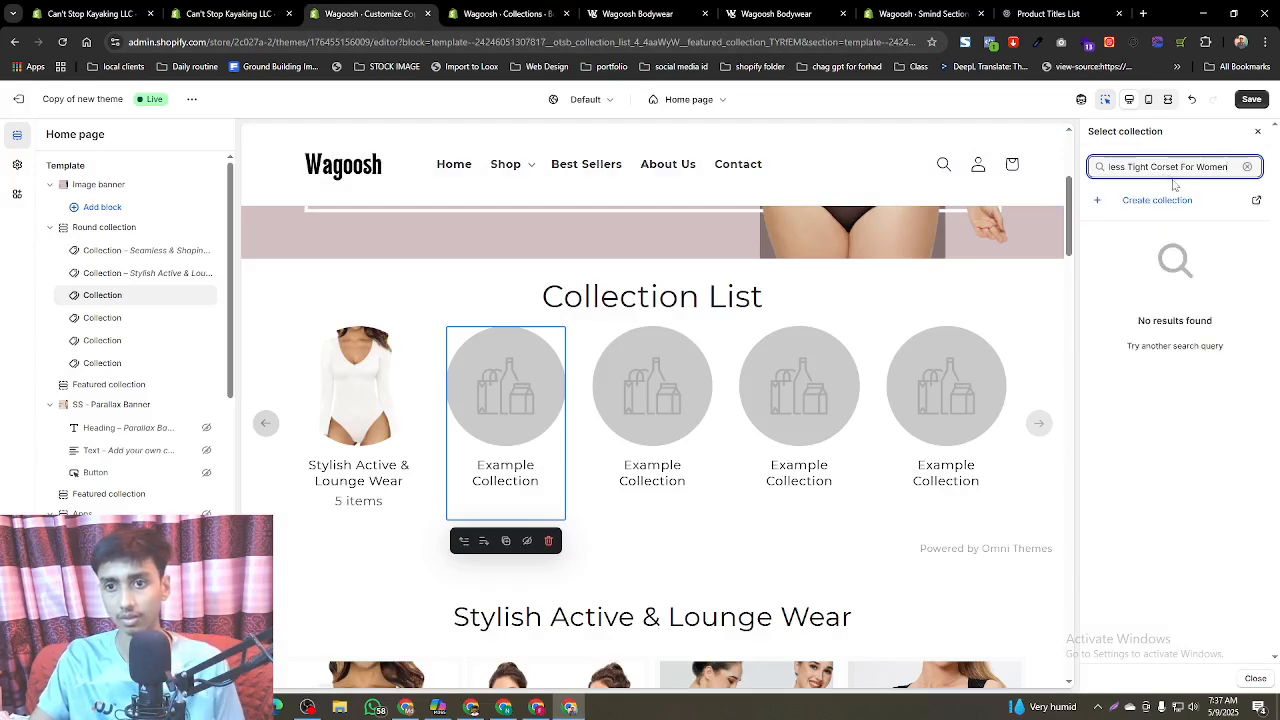
{"action": "key", "text": "ctrl+z"}
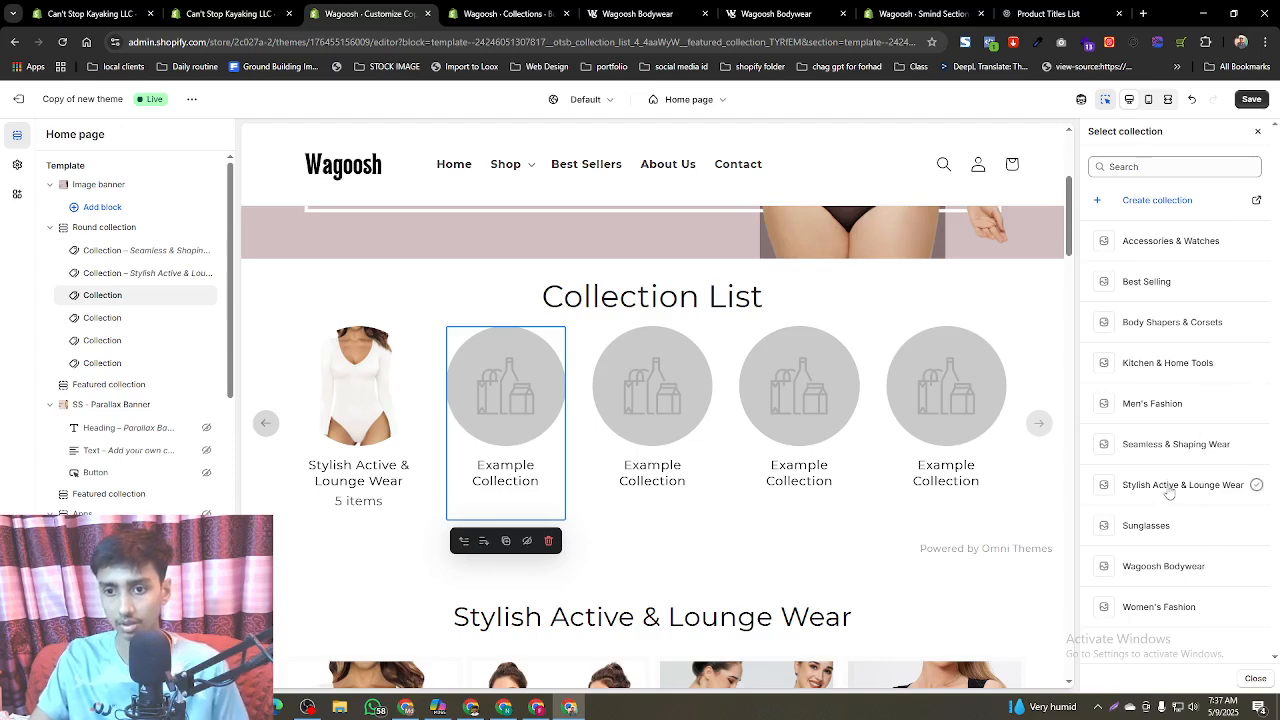
{"action": "left_click", "coordinate": [1045, 13]}
{"action": "scroll", "coordinate": [756, 424], "scroll_direction": "up", "scroll_amount": 1}
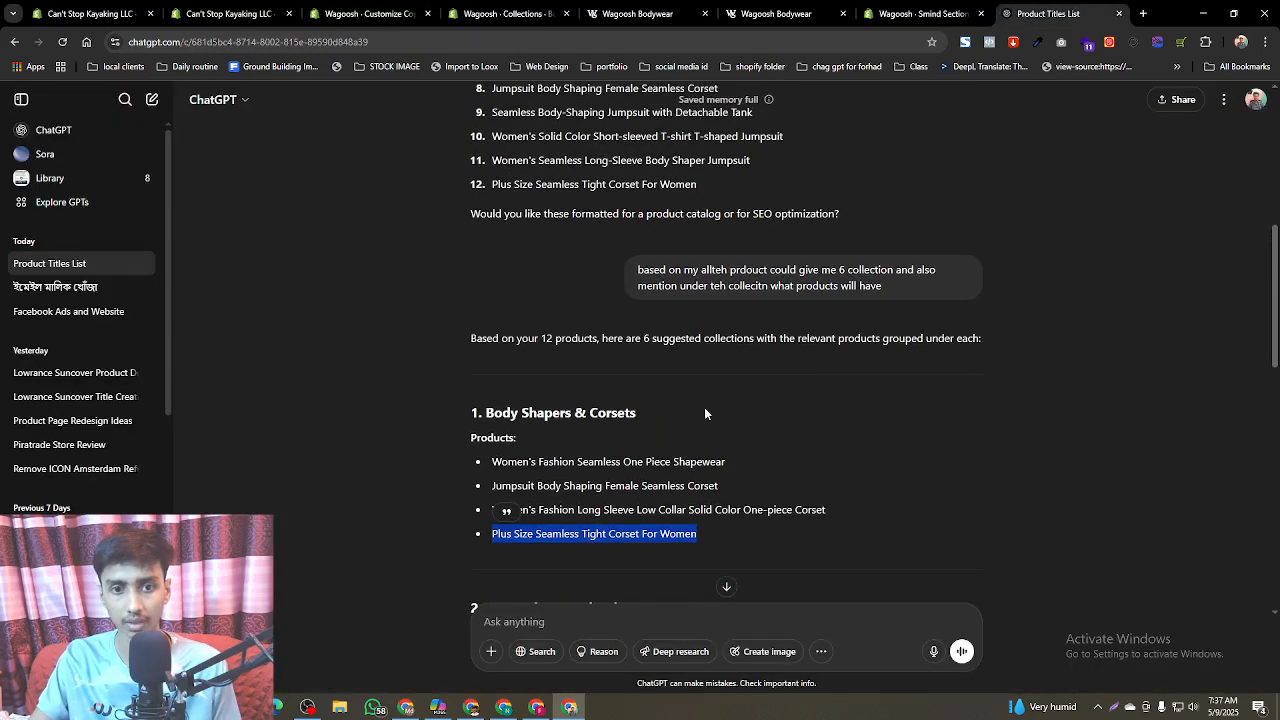
{"action": "triple_click", "coordinate": [559, 416]}
{"action": "left_click", "coordinate": [524, 431]}
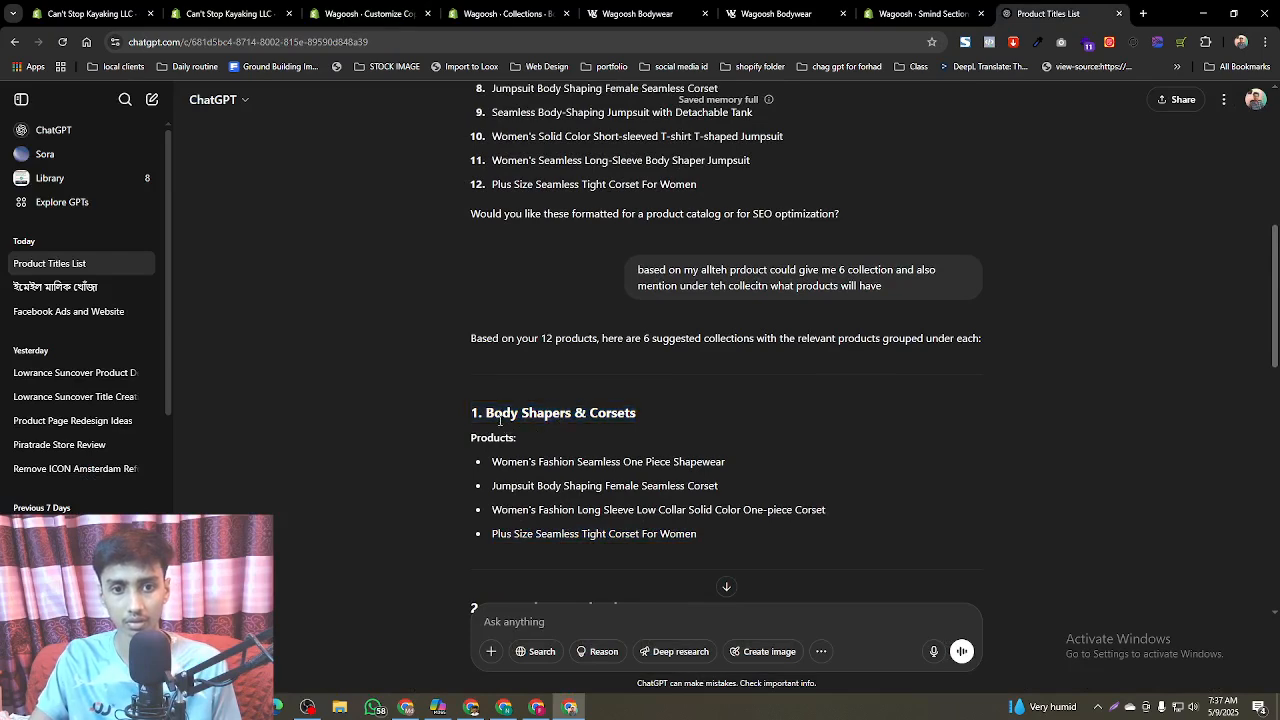
{"action": "left_click_drag", "start_coordinate": [485, 413], "coordinate": [675, 416]}
{"action": "key", "text": "ctrl+c"}
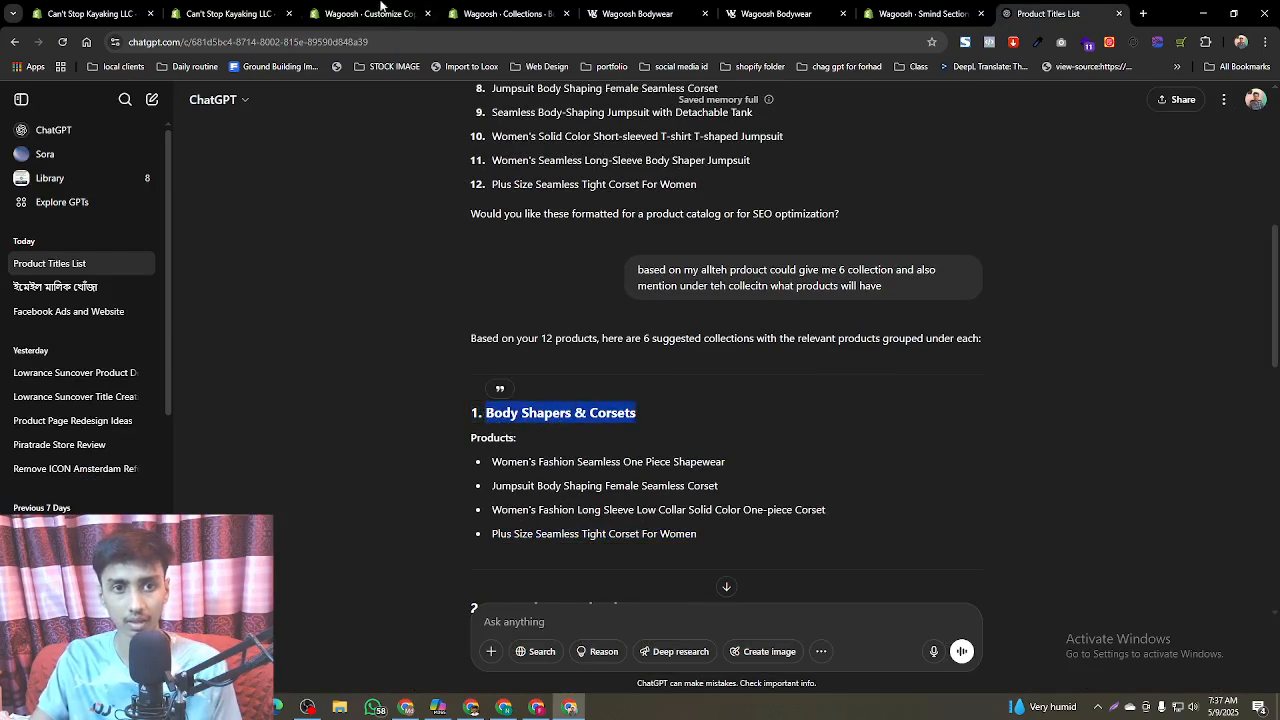
- Search the theme editor's collection picker for "Body Shapers & Corsets" and assign that collection to the third Collection block of Round collection
{"action": "left_click", "coordinate": [400, 13]}
{"action": "left_click", "coordinate": [469, 8]}
{"action": "left_click", "coordinate": [405, 10]}
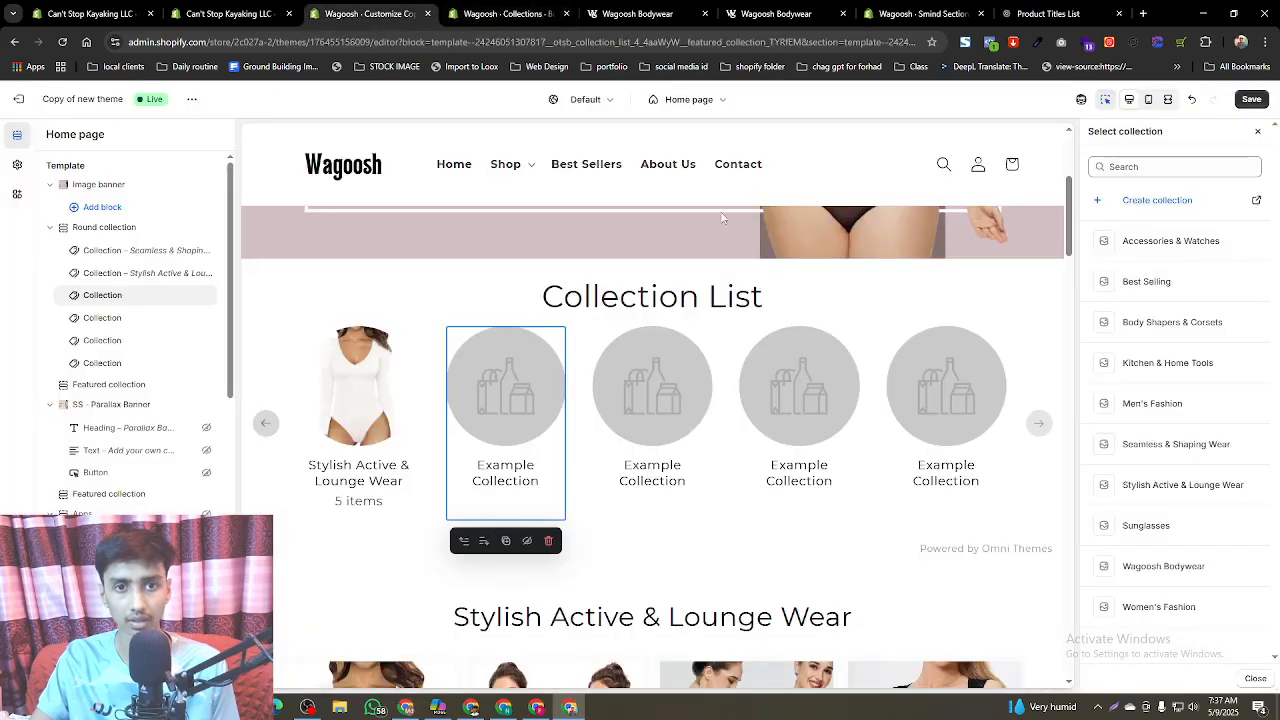
{"action": "left_click", "coordinate": [1127, 168]}
{"action": "key", "text": "ctrl+v"}
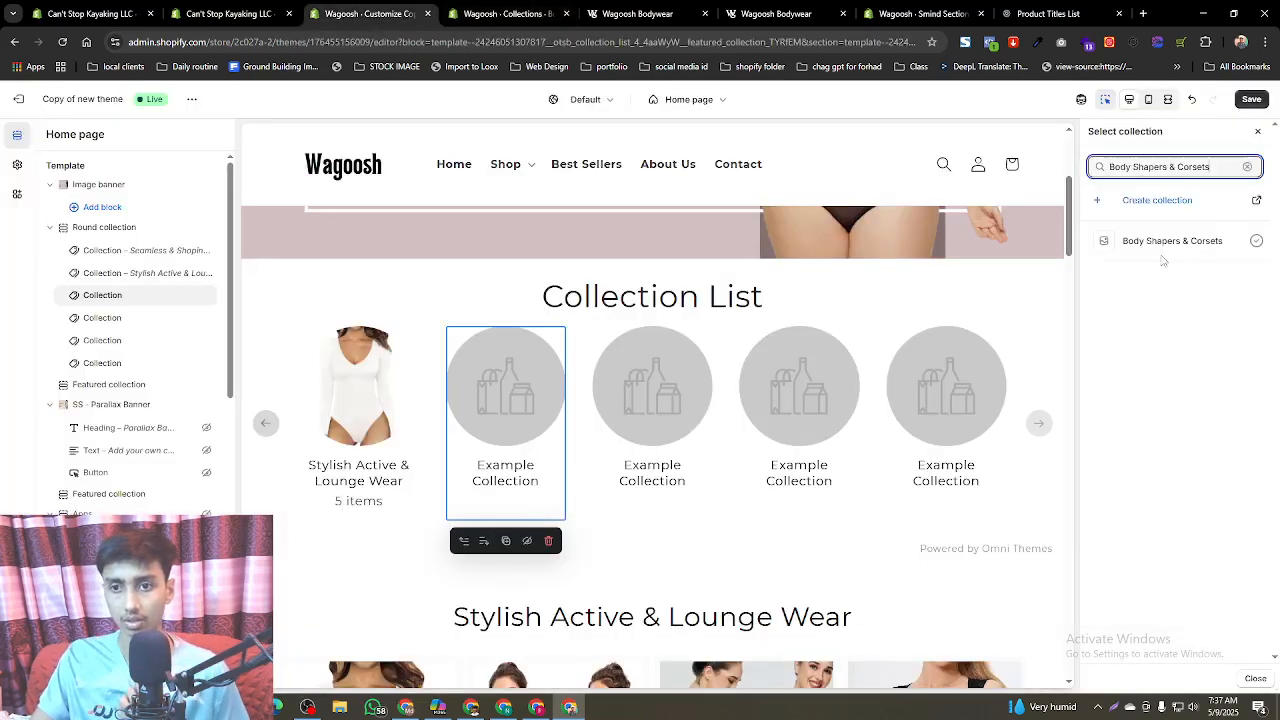
{"action": "left_click", "coordinate": [1203, 250]}
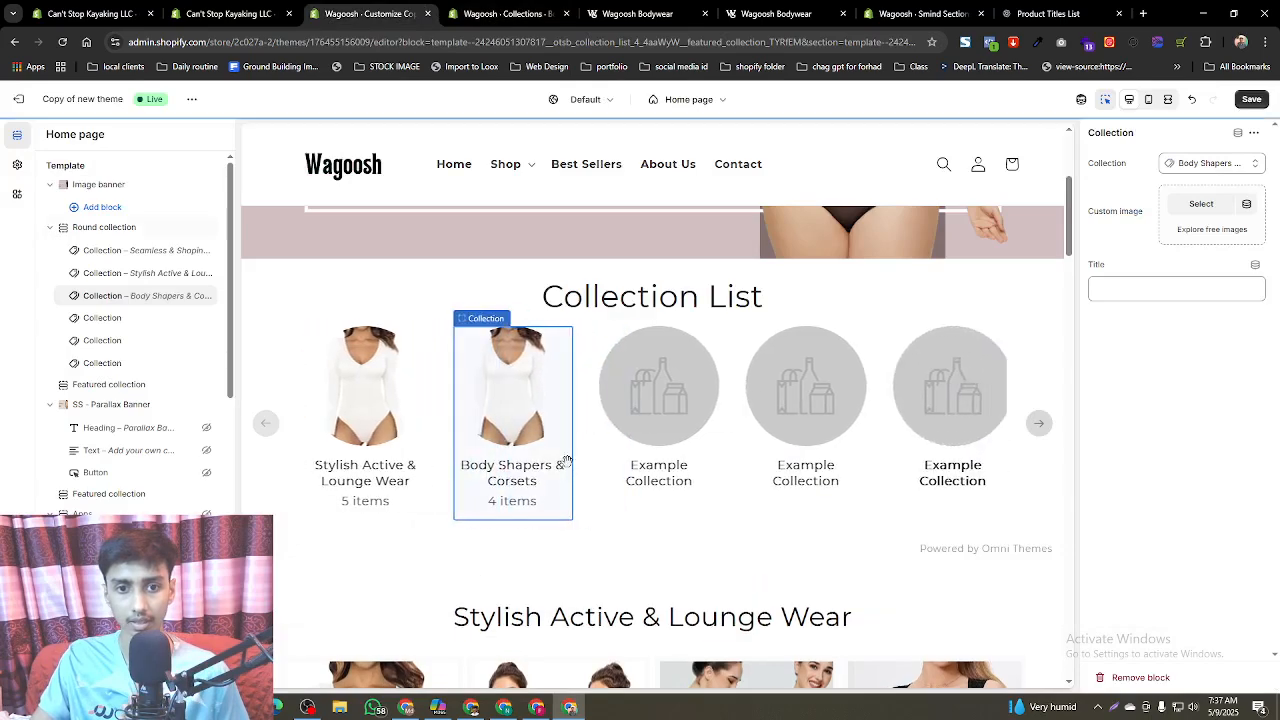
- Sort the Body Shapers & Corsets collection manually and move Plus Size Seamless Tight Corset For Women to first place
{"action": "left_click", "coordinate": [505, 13]}
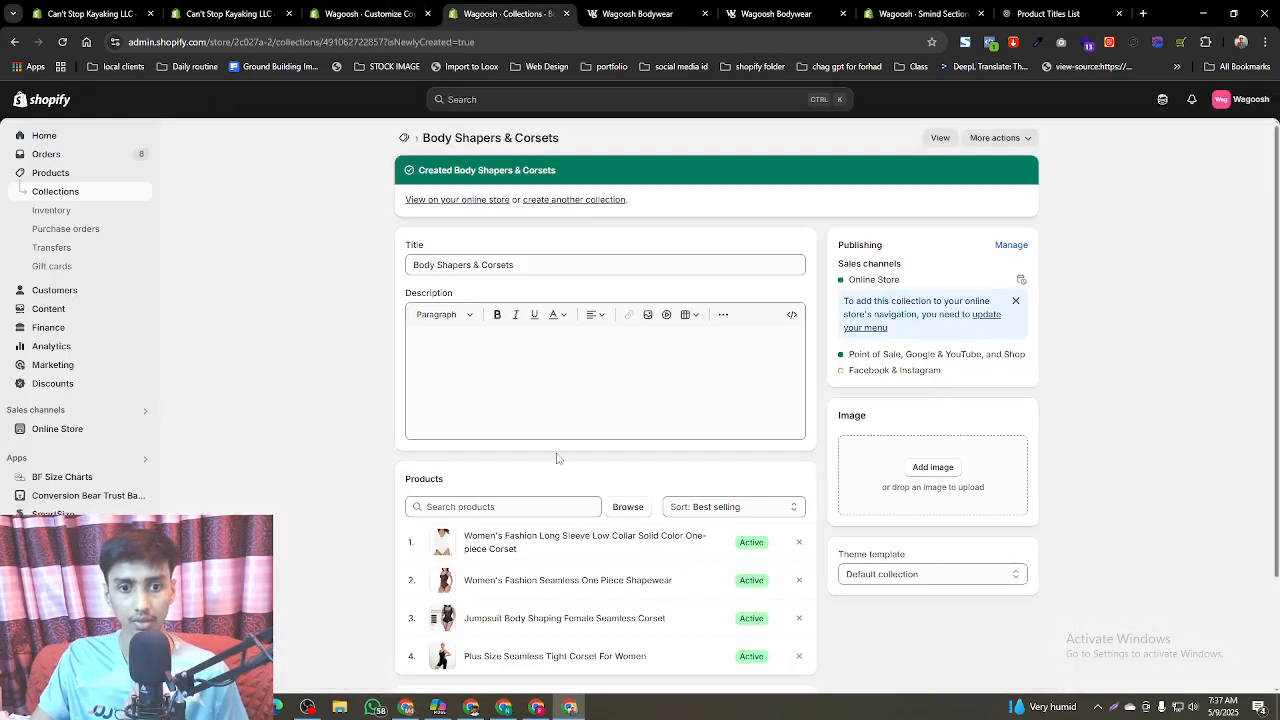
{"action": "scroll", "coordinate": [551, 452], "scroll_direction": "down", "scroll_amount": 2}
{"action": "left_click", "coordinate": [697, 373]}
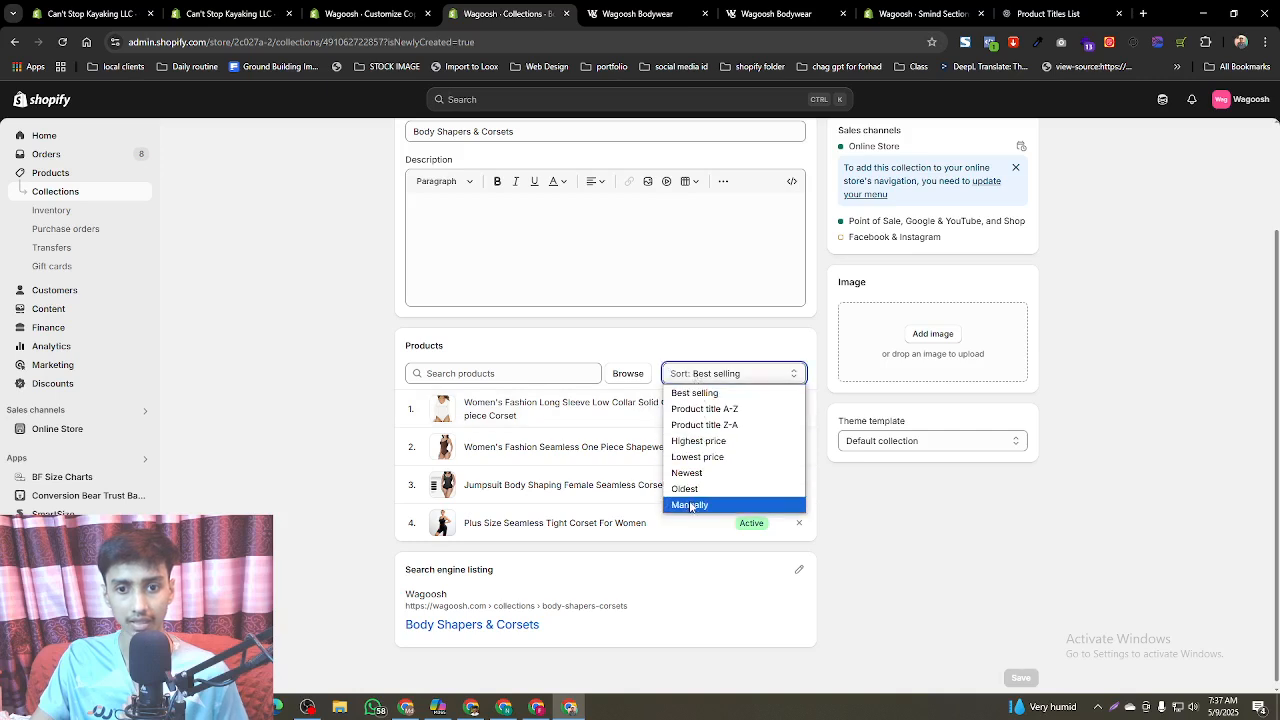
{"action": "left_click", "coordinate": [693, 504]}
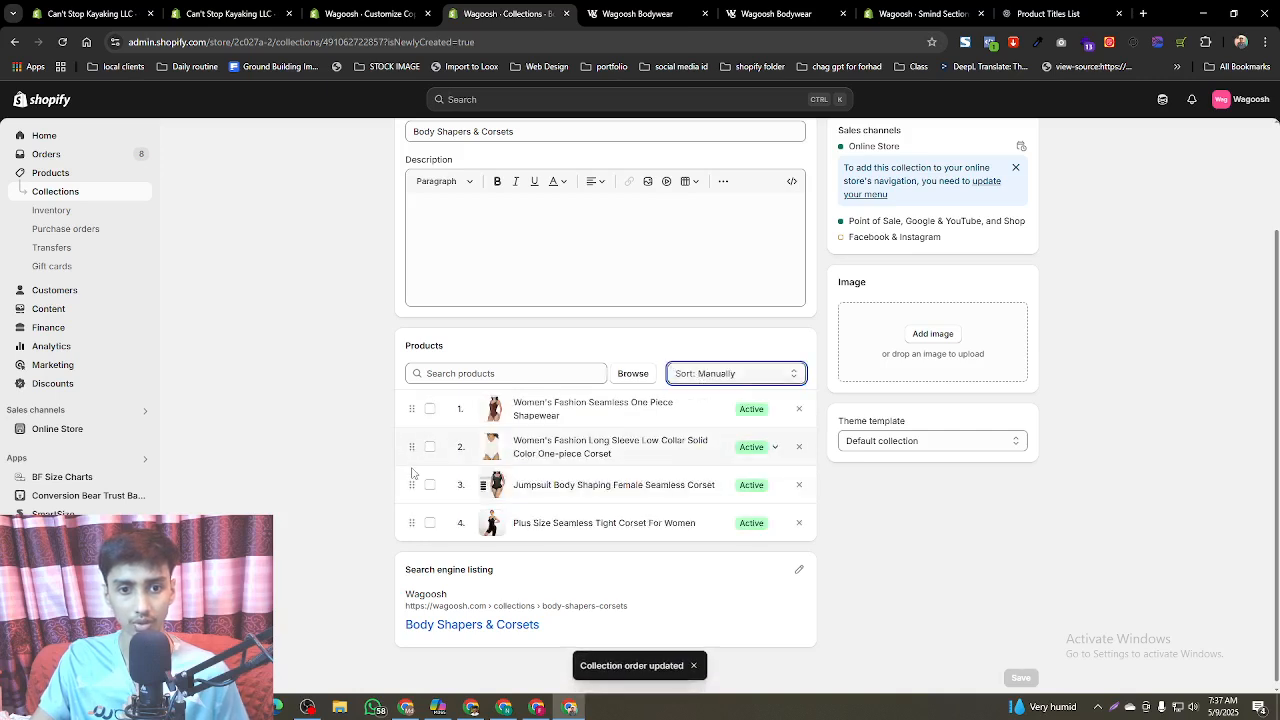
{"action": "left_click_drag", "start_coordinate": [410, 522], "coordinate": [410, 408]}
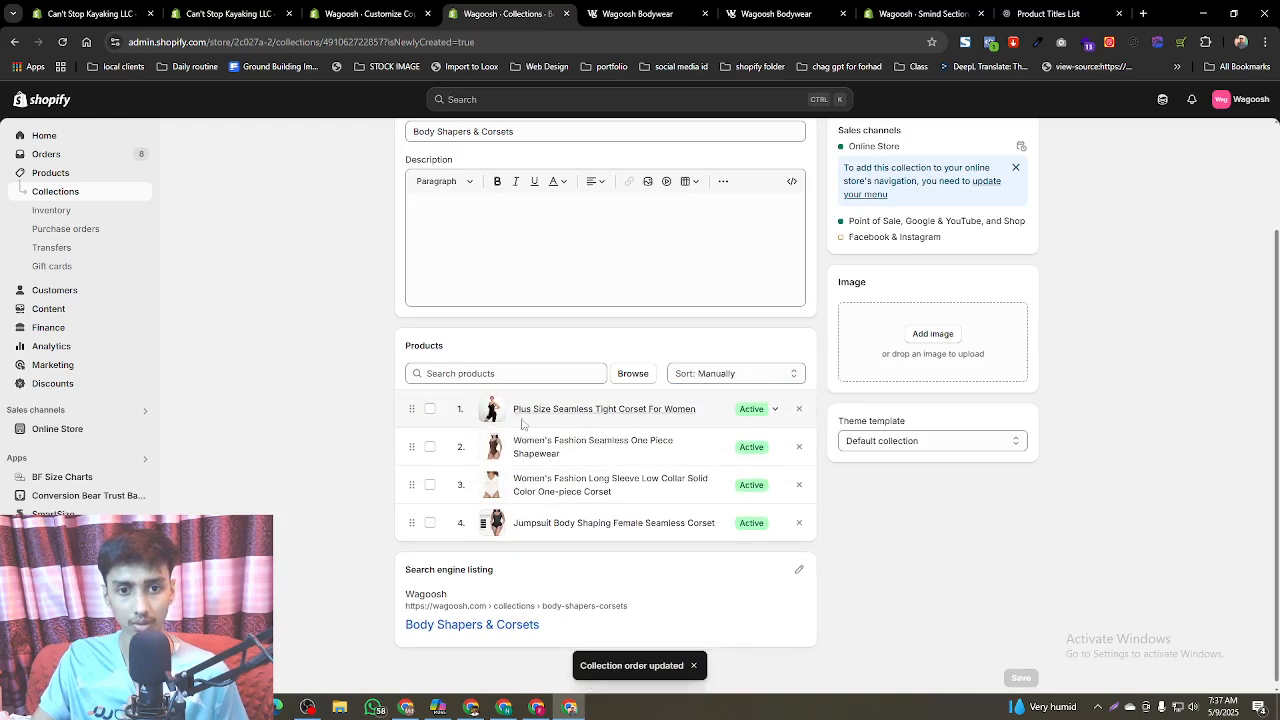
- Return to the theme editor and save the home page changes
{"action": "left_click", "coordinate": [645, 14]}
{"action": "scroll", "coordinate": [470, 290], "scroll_direction": "up", "scroll_amount": 3}
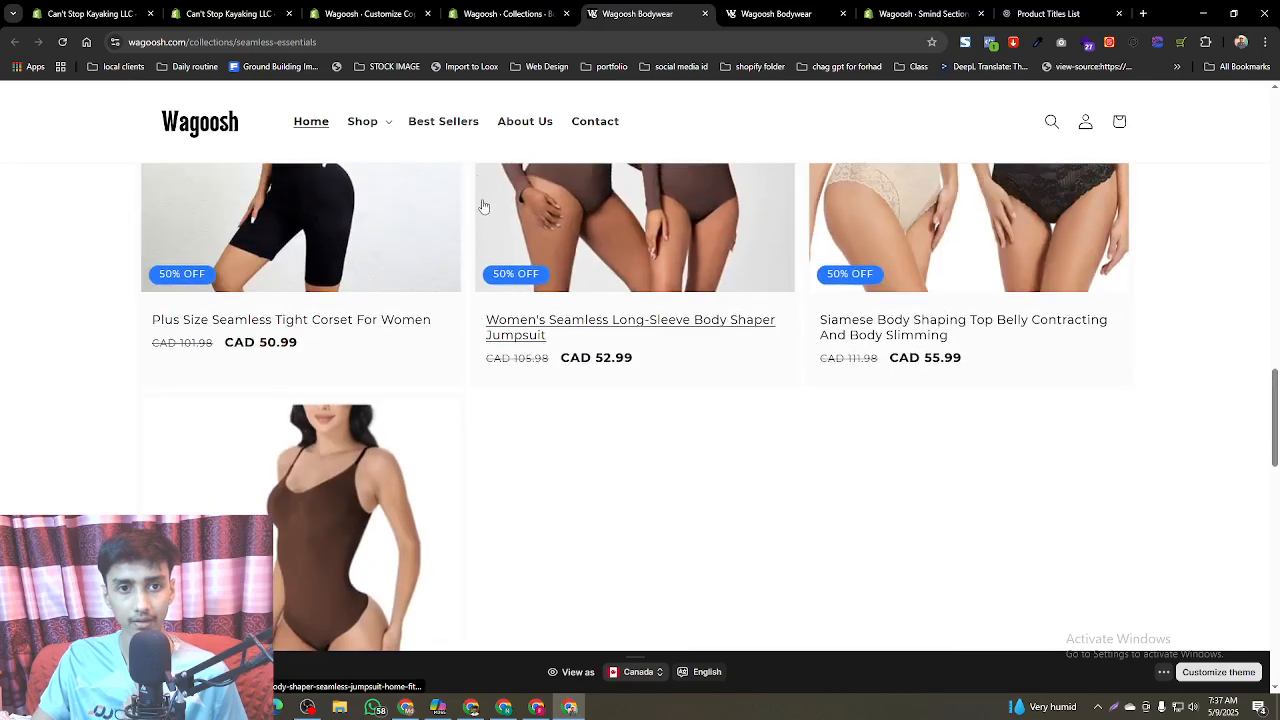
{"action": "left_click", "coordinate": [505, 14]}
{"action": "left_click", "coordinate": [362, 12]}
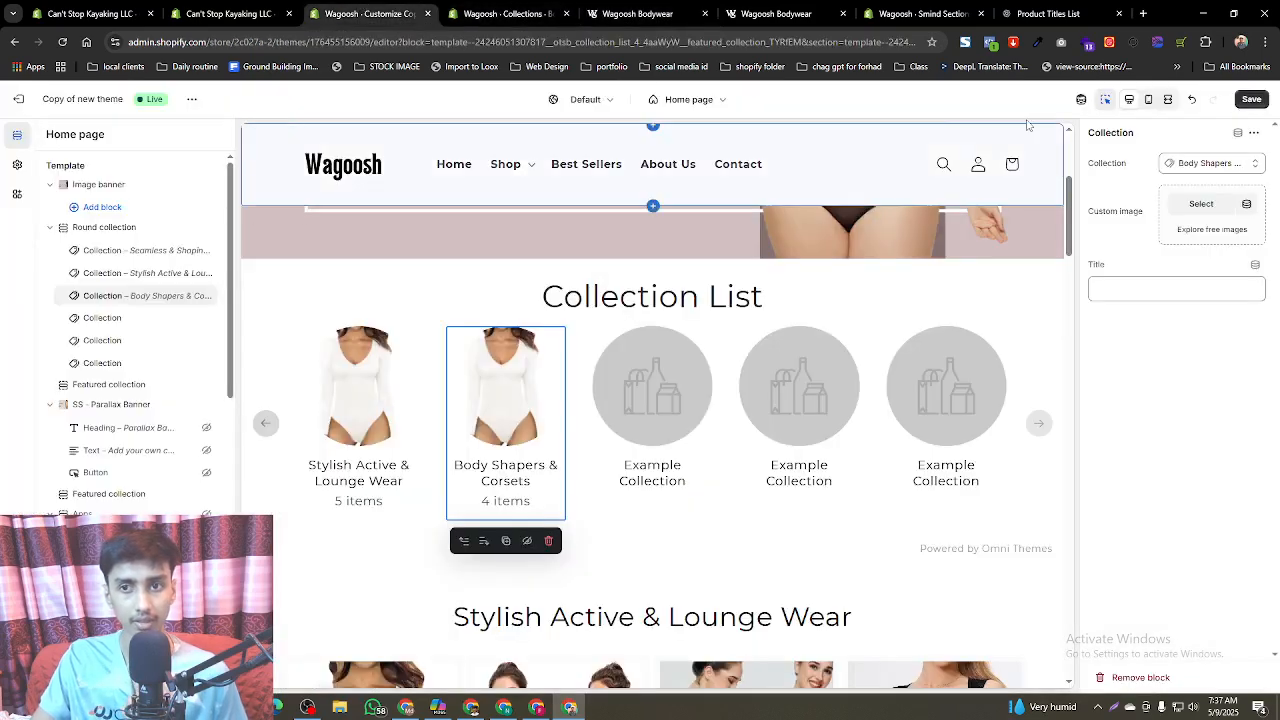
{"action": "left_click", "coordinate": [1251, 99]}
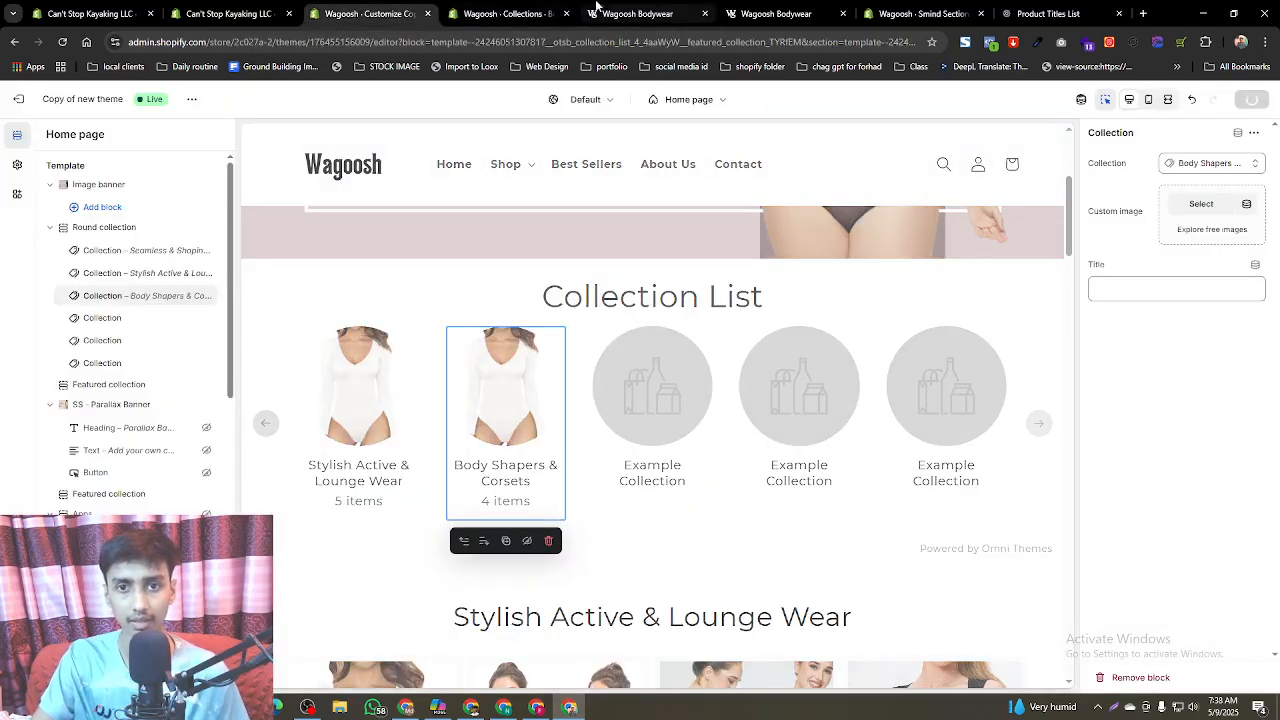
- Copy the title of the second suggested collection, "Jumpsuits & Bodysuits", from ChatGPT
{"action": "left_click", "coordinate": [775, 13]}
{"action": "left_click", "coordinate": [1105, 10]}
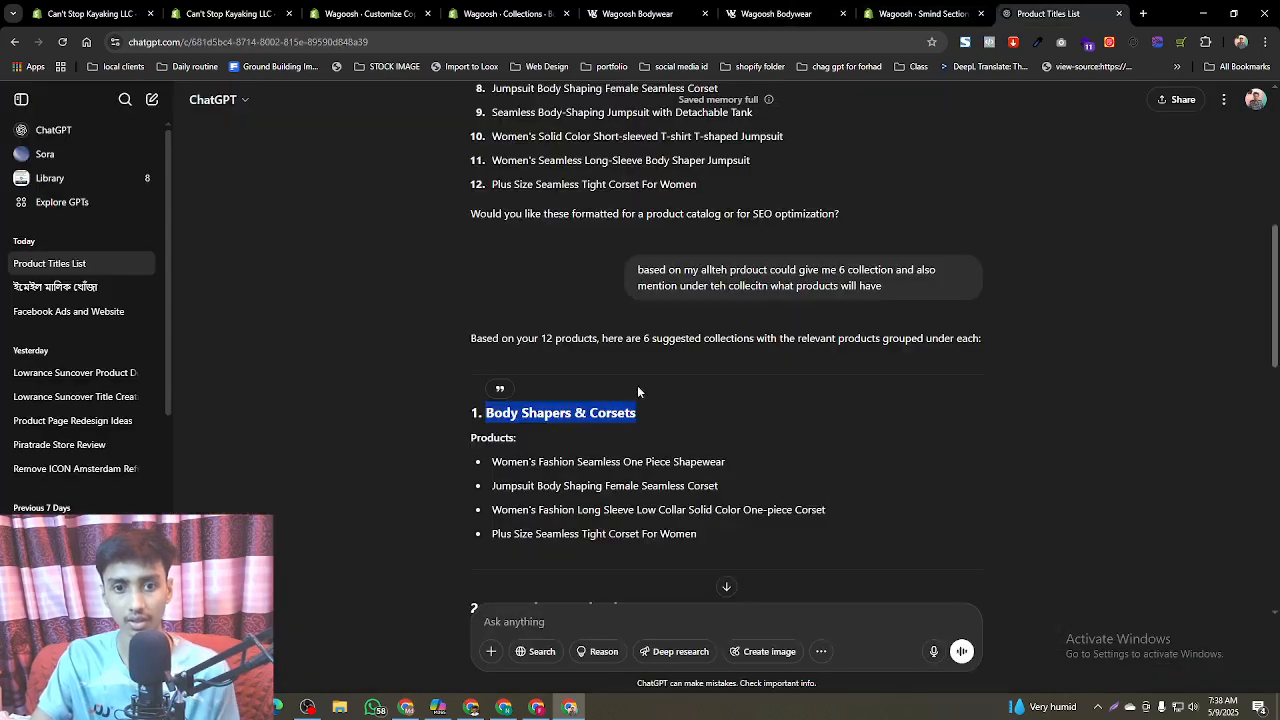
{"action": "scroll", "coordinate": [638, 390], "scroll_direction": "down", "scroll_amount": 3}
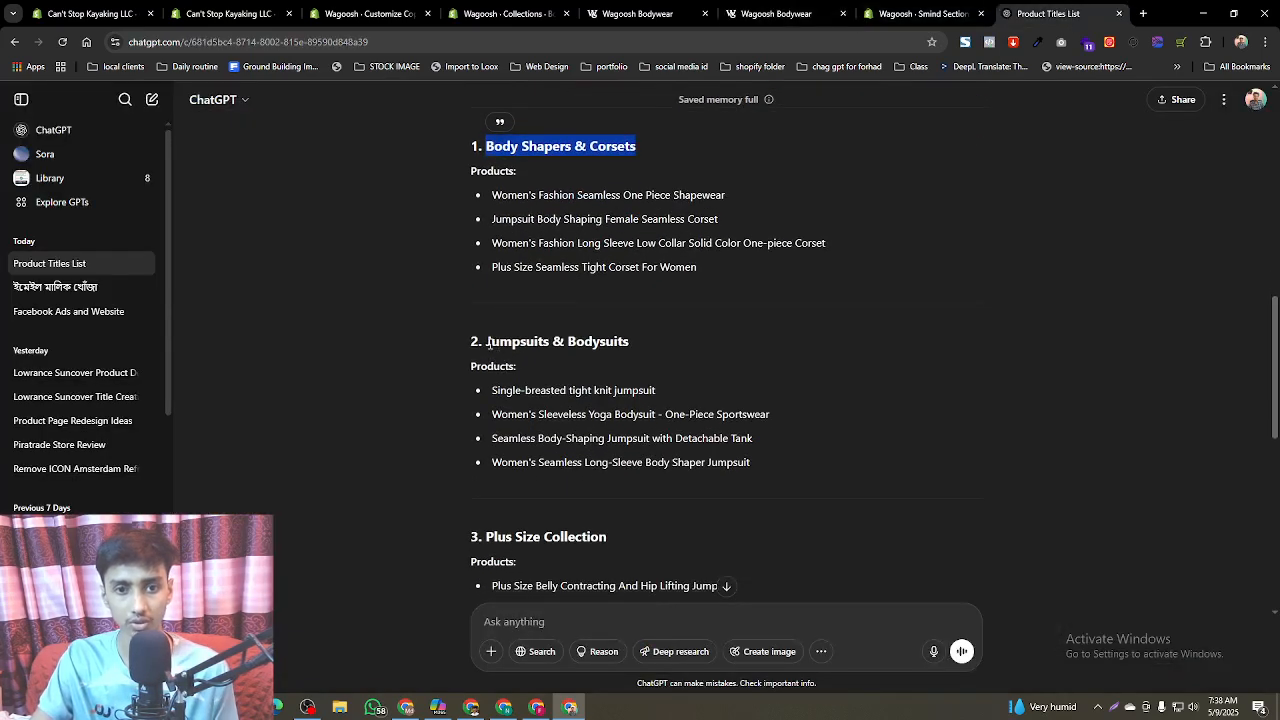
{"action": "left_click_drag", "start_coordinate": [488, 343], "coordinate": [665, 316]}
{"action": "left_click", "coordinate": [474, 343]}
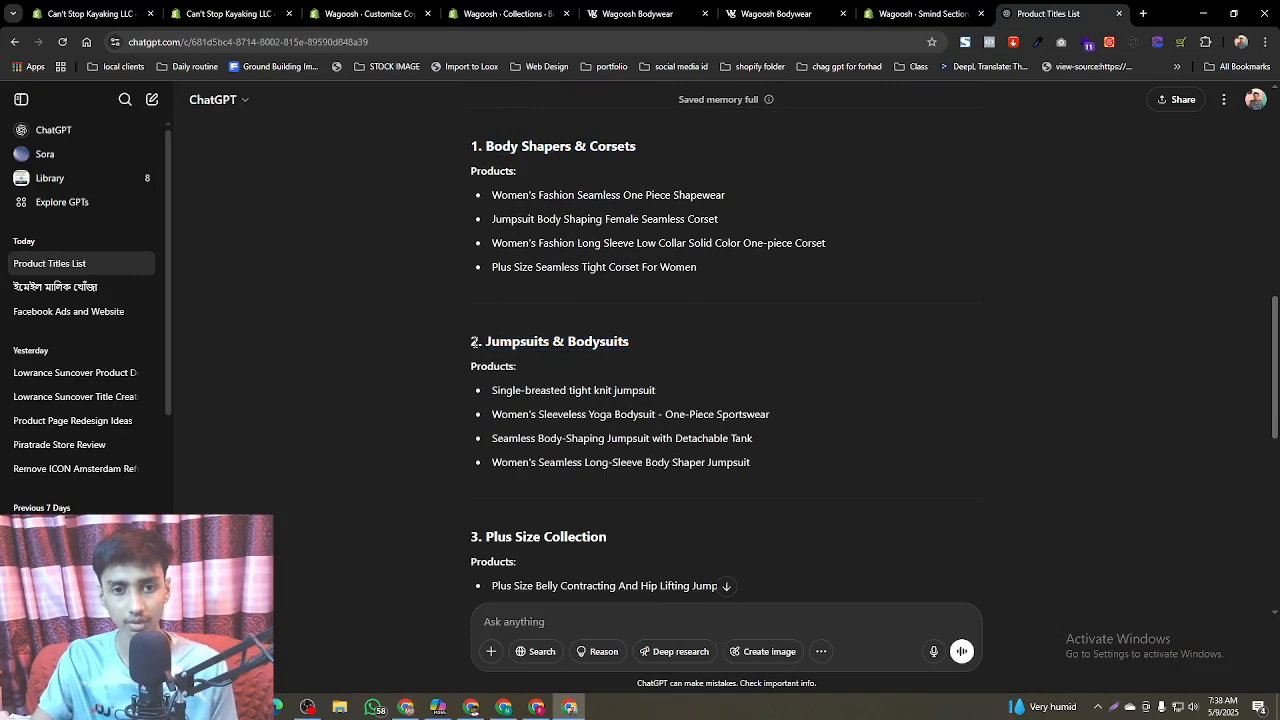
{"action": "left_click_drag", "start_coordinate": [486, 340], "coordinate": [626, 335]}
{"action": "key", "text": "ctrl+c"}
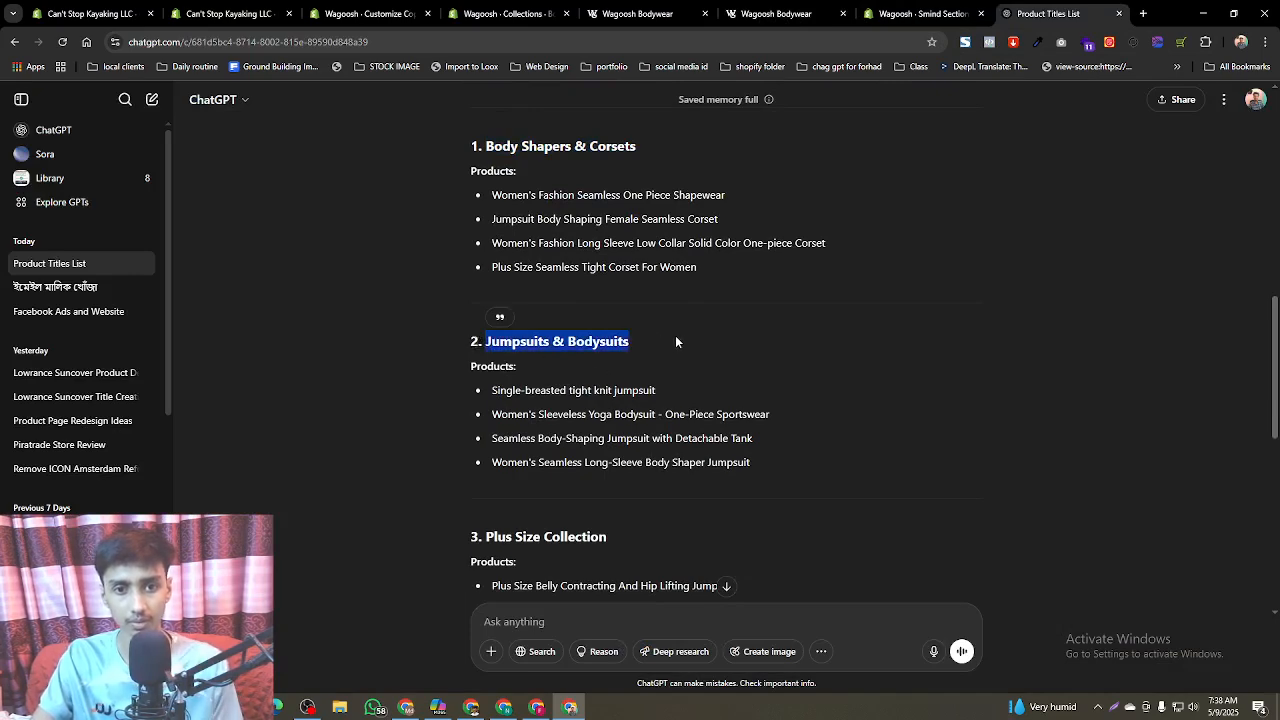
- Start another collection in the Shopify admin and title it "Jumpsuits & Bodysuits"
{"action": "left_click", "coordinate": [505, 13]}
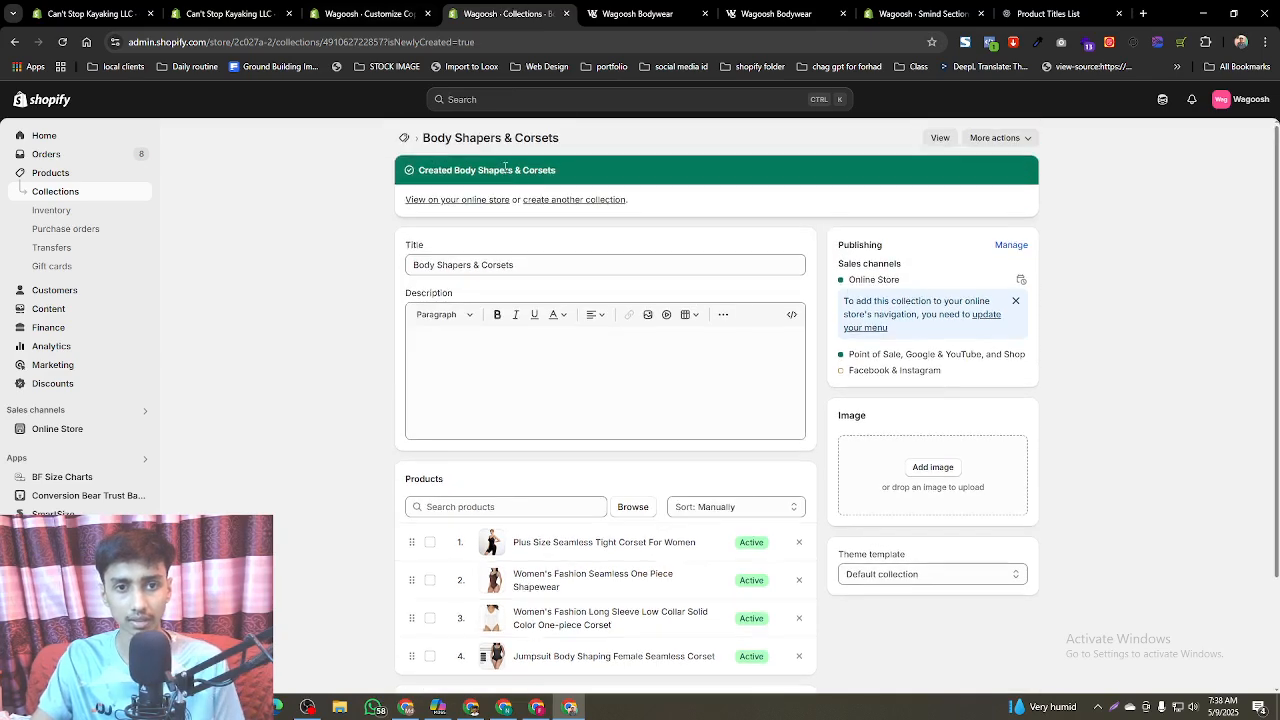
{"action": "left_click", "coordinate": [548, 203]}
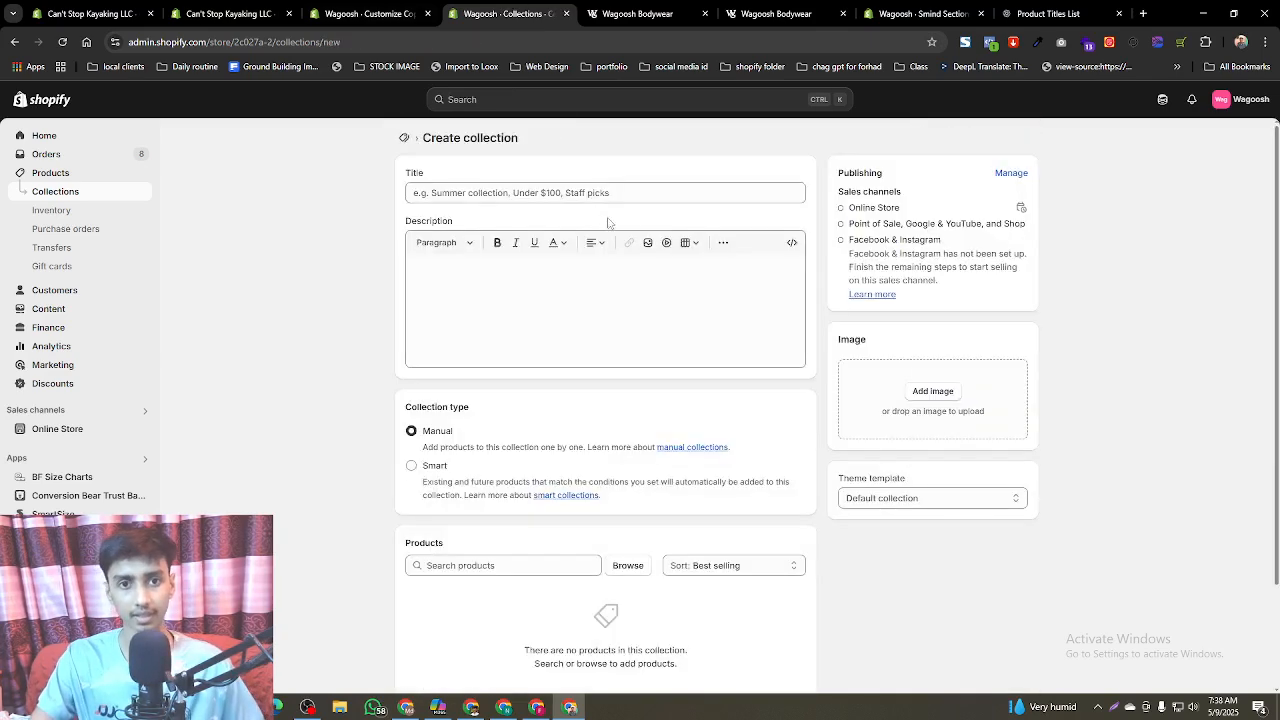
{"action": "left_click", "coordinate": [604, 193]}
{"action": "key", "text": "ctrl+v"}
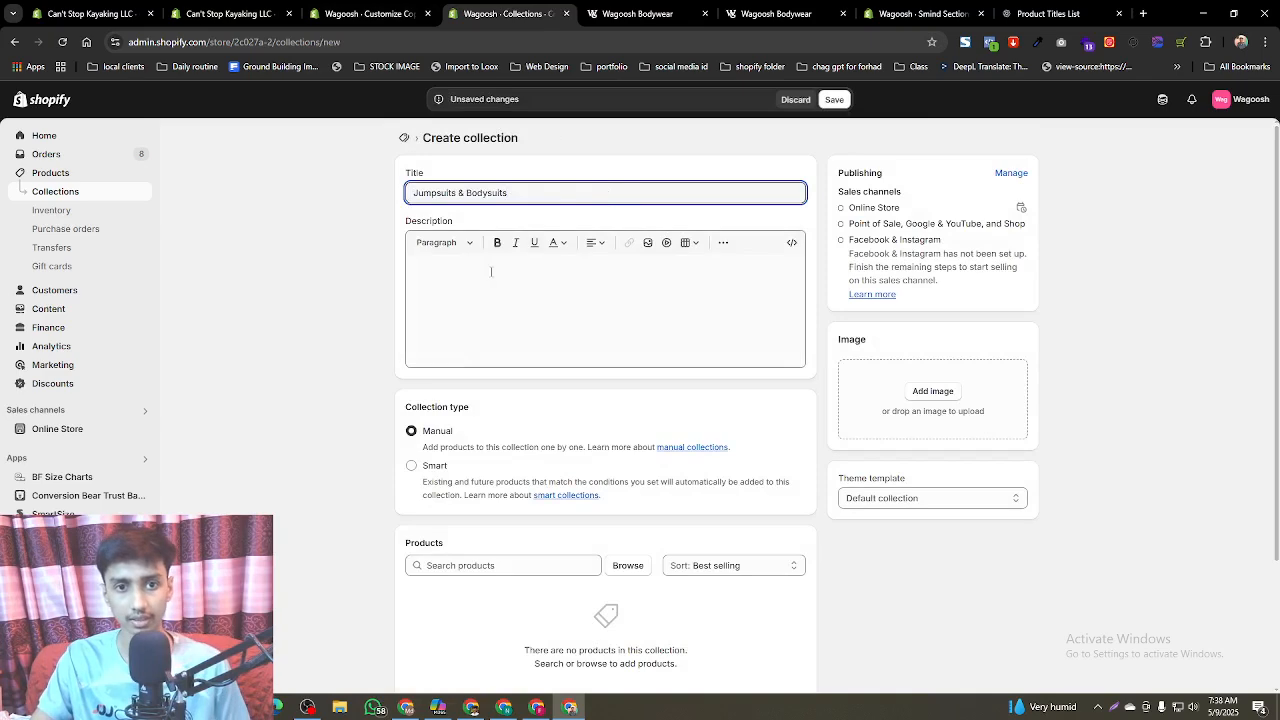
- Open the product picker for the new collection and copy the product name "Single-breasted tight knit jumpsuit" from ChatGPT
{"action": "left_click", "coordinate": [620, 565]}
{"action": "left_click", "coordinate": [1025, 14]}
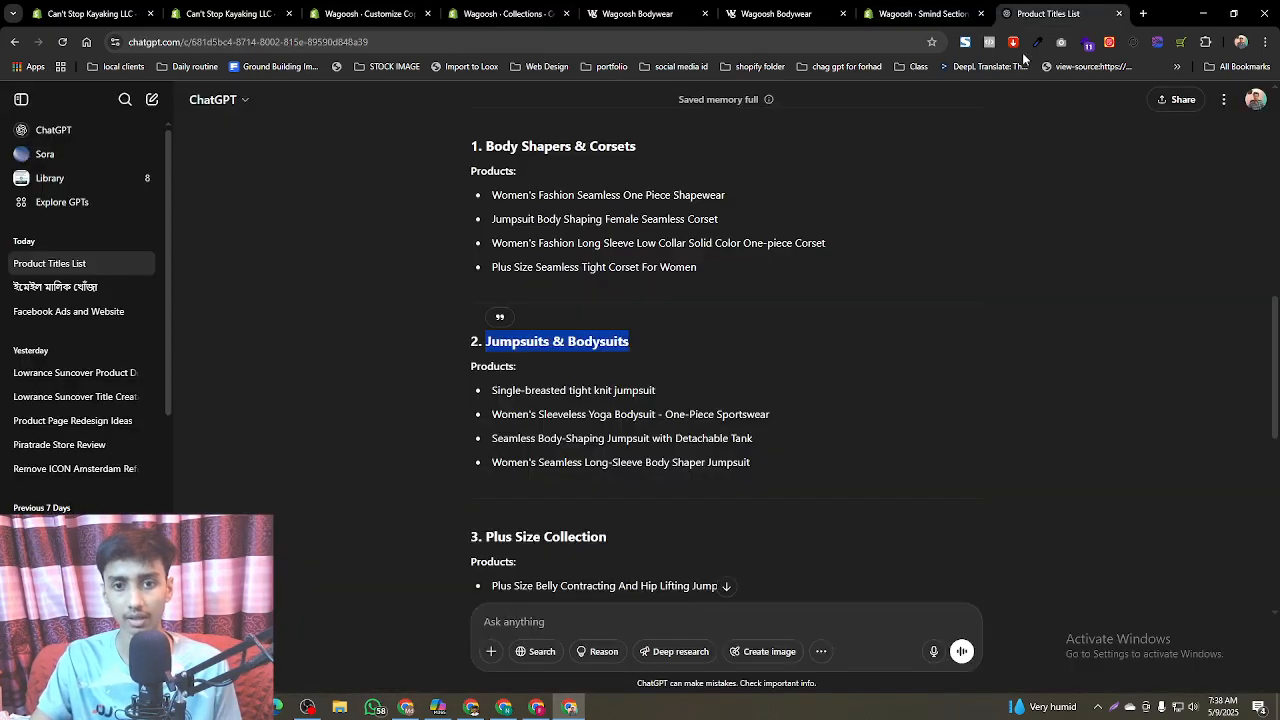
{"action": "triple_click", "coordinate": [586, 393]}
{"action": "key", "text": "ctrl+c"}
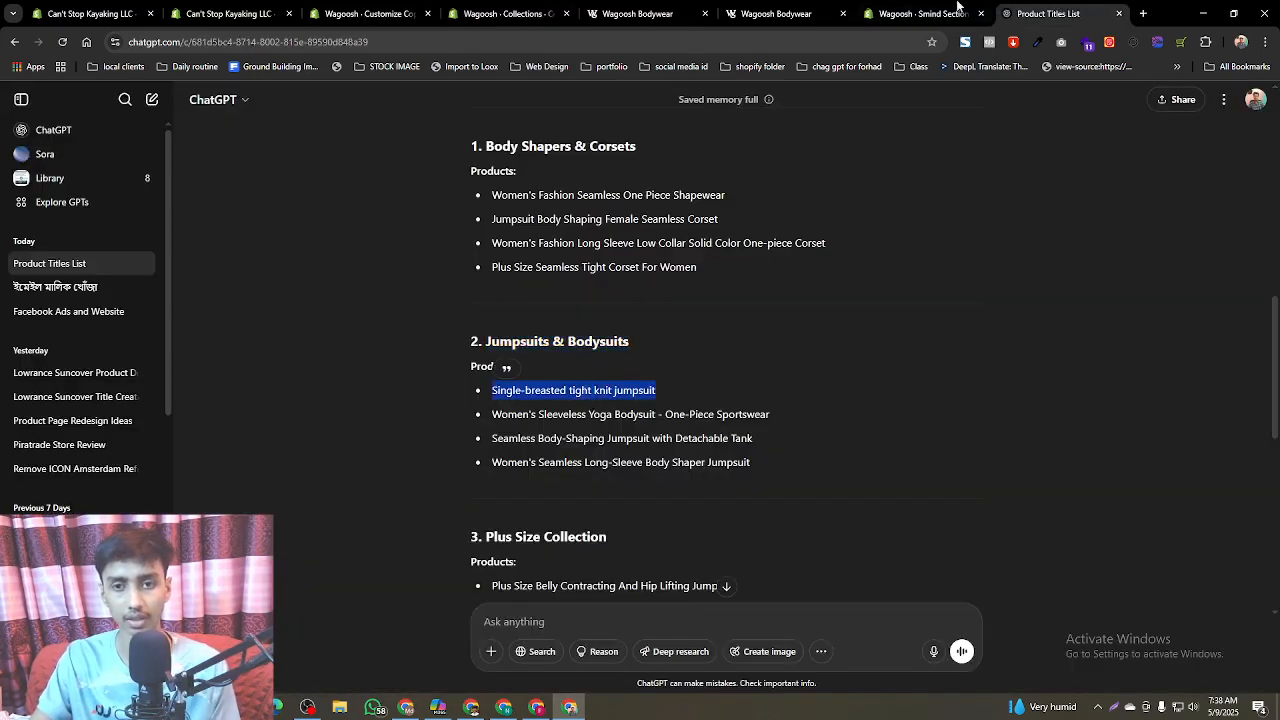
- Search the collection's product picker for Single-breasted tight knit jumpsuit and add that product
{"action": "left_click", "coordinate": [920, 13]}
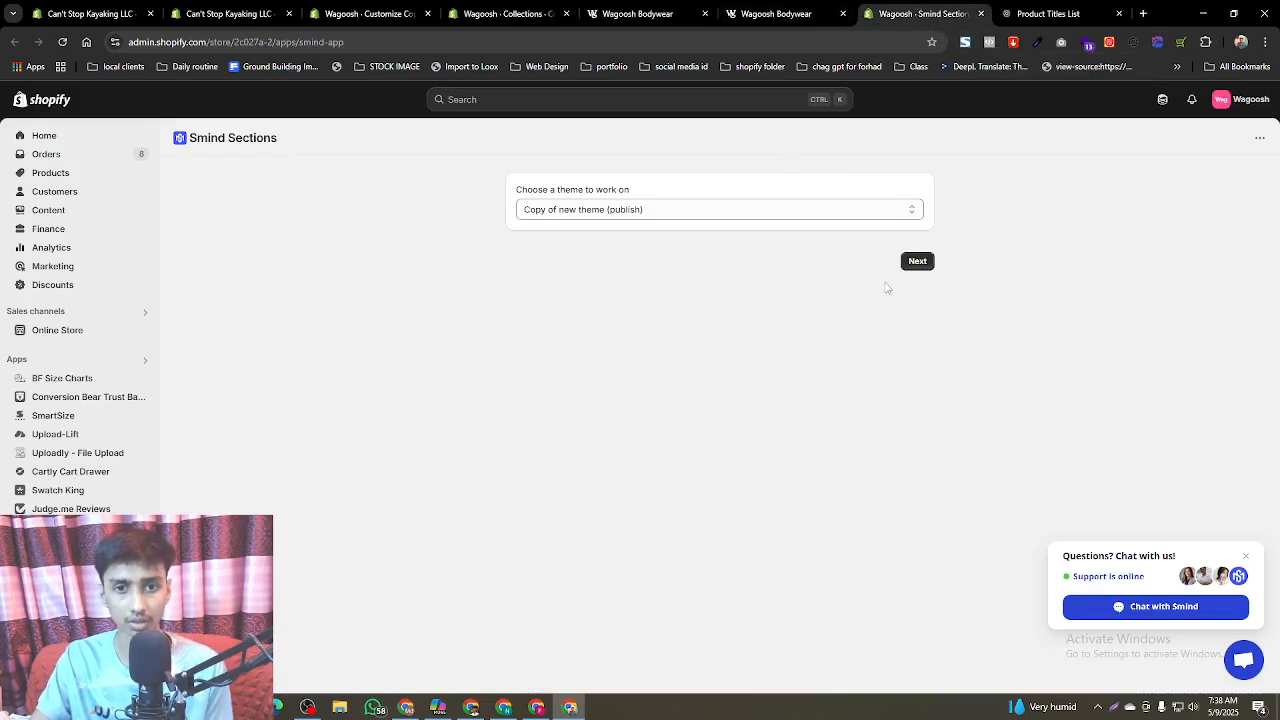
{"action": "left_click", "coordinate": [918, 262]}
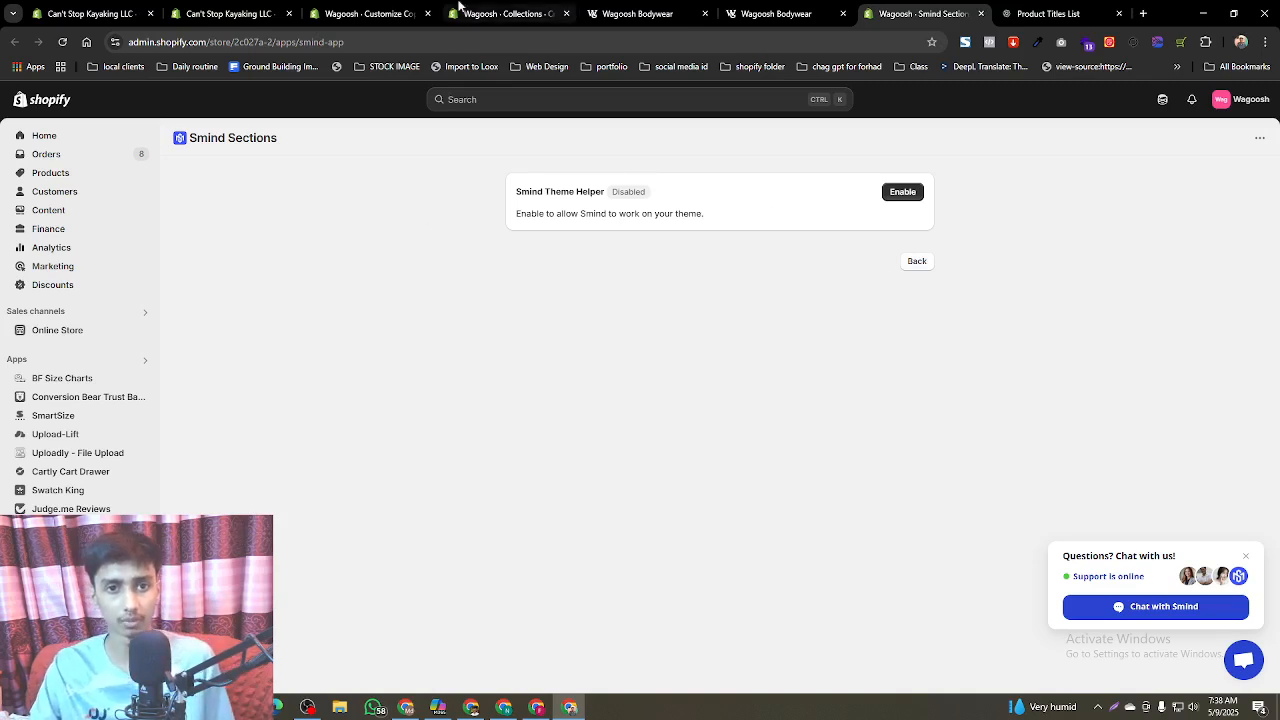
{"action": "left_click", "coordinate": [510, 8]}
{"action": "key", "text": "ctrl+v"}
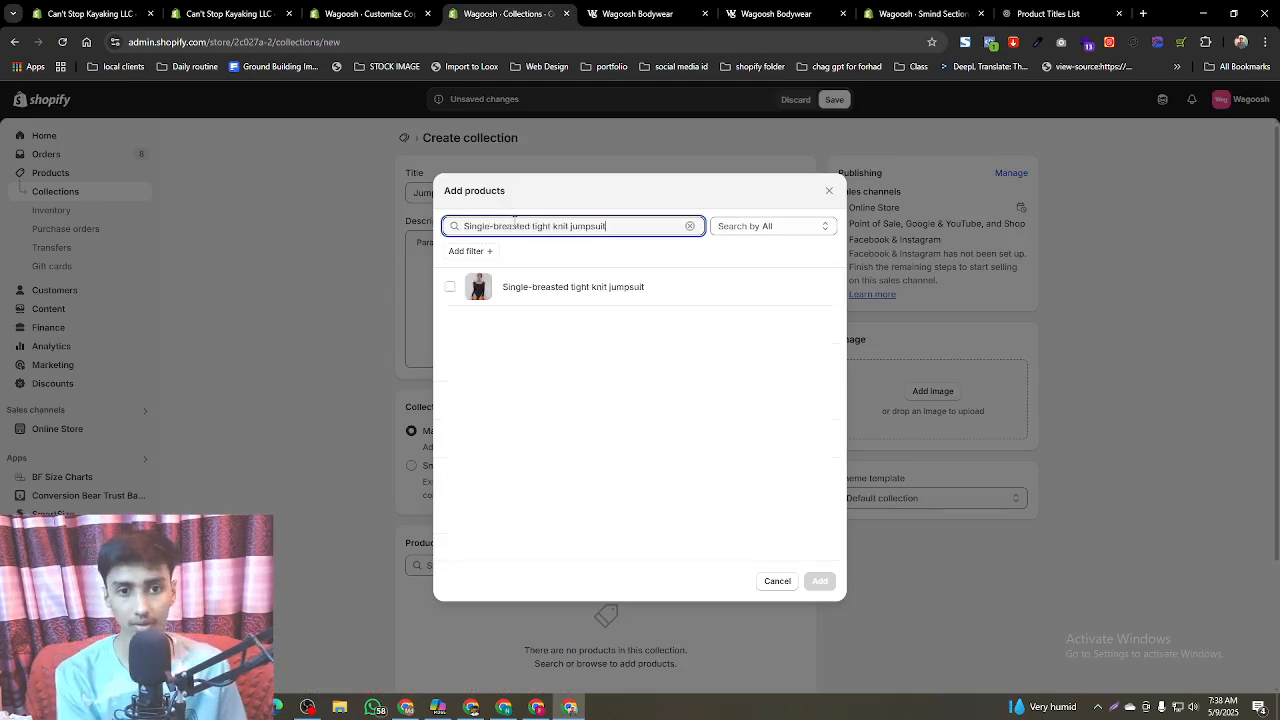
{"action": "left_click", "coordinate": [591, 288]}
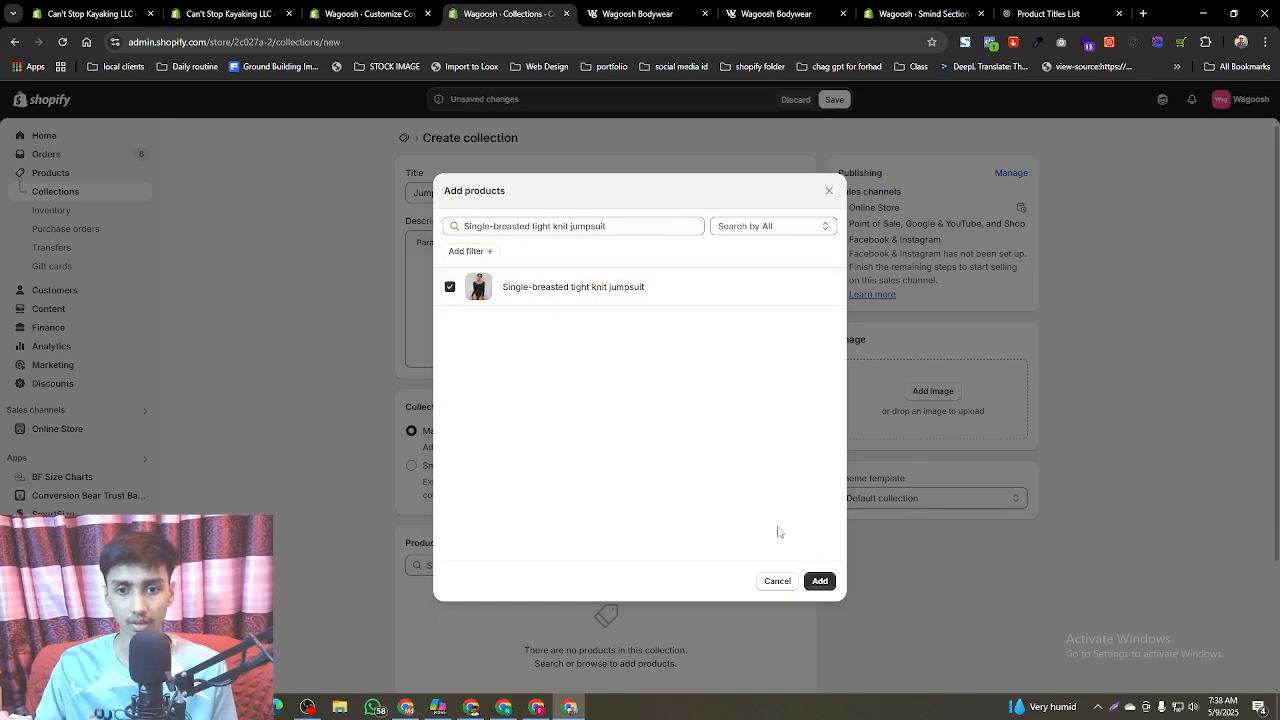
{"action": "left_click", "coordinate": [819, 581]}
- Copy the second suggested product name from ChatGPT and add Women's Sleeveless Yoga Bodysuit - One-Piece Sportswear to the collection
{"action": "left_click", "coordinate": [1040, 13]}
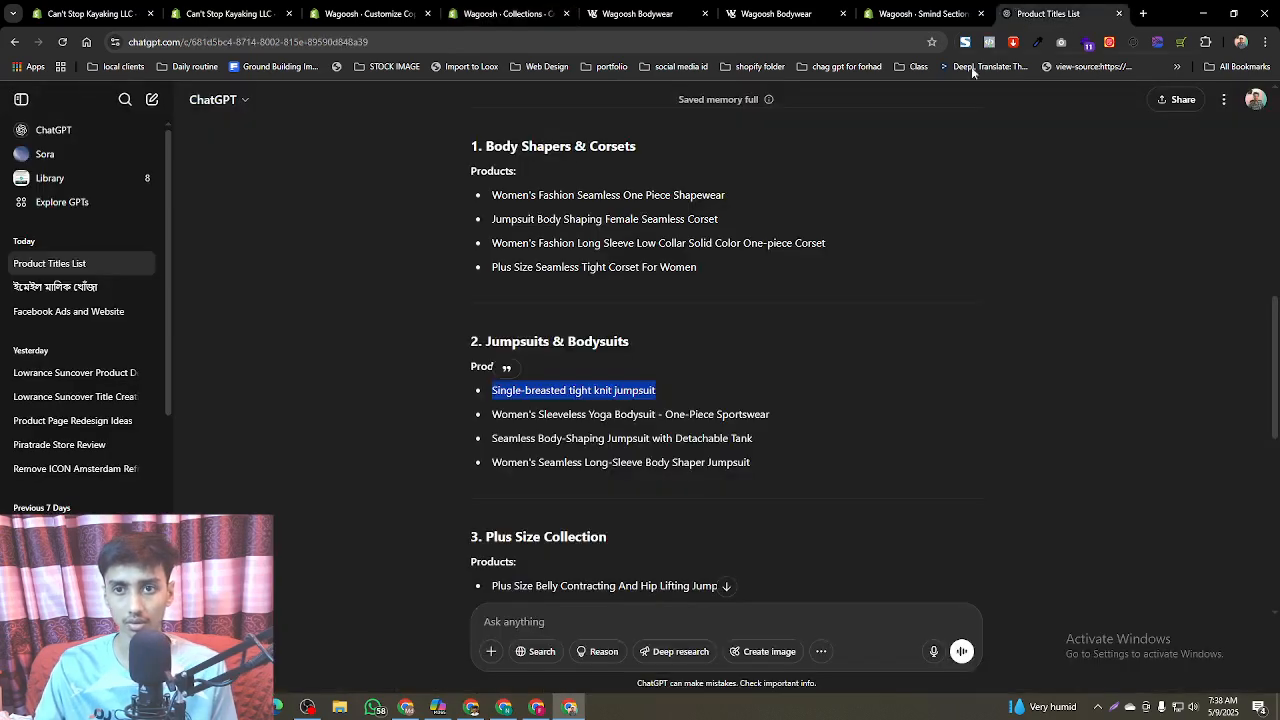
{"action": "triple_click", "coordinate": [581, 418]}
{"action": "key", "text": "ctrl+c"}
{"action": "left_click", "coordinate": [505, 13]}
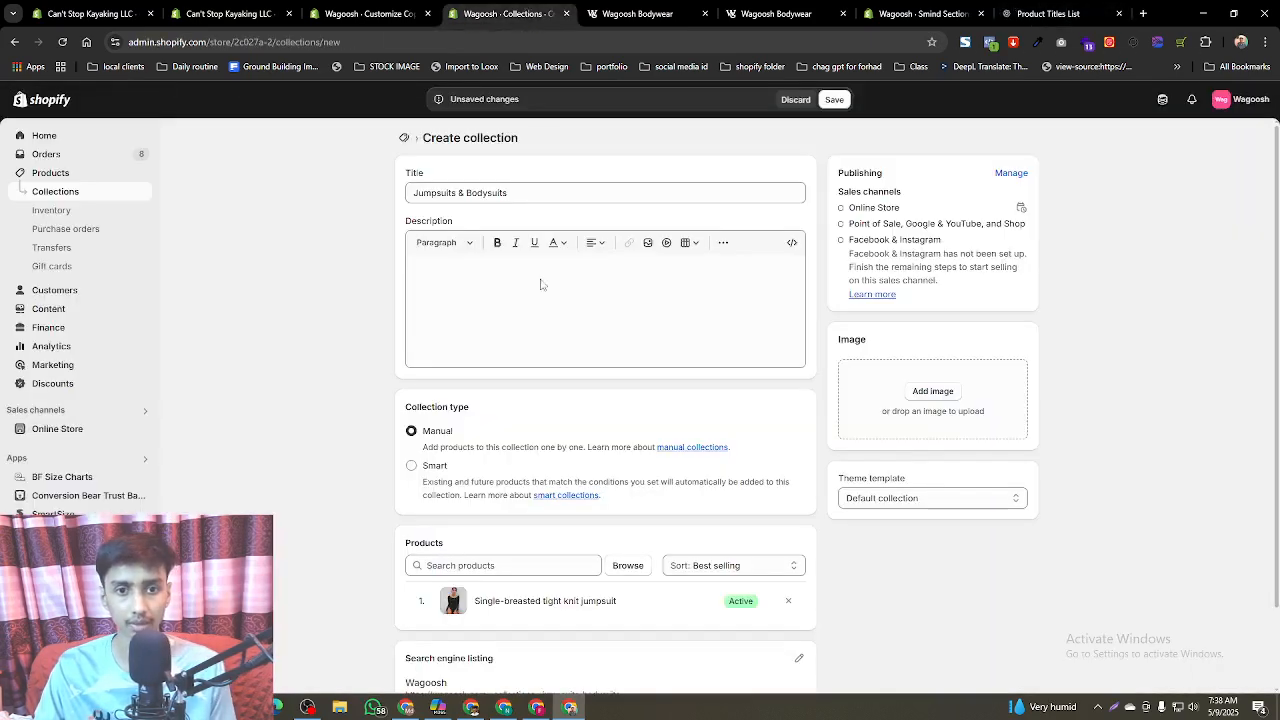
{"action": "left_click", "coordinate": [497, 563]}
{"action": "key", "text": "ctrl+v"}
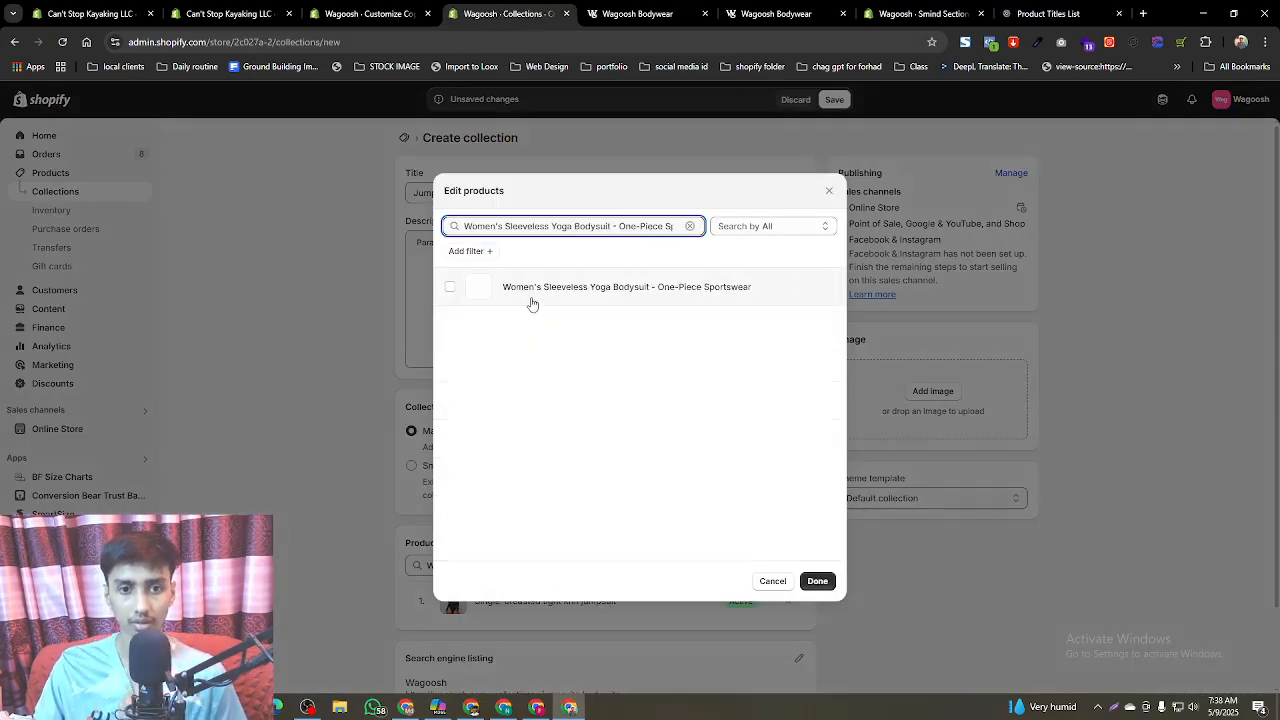
{"action": "left_click", "coordinate": [529, 296]}
{"action": "left_click", "coordinate": [818, 582]}
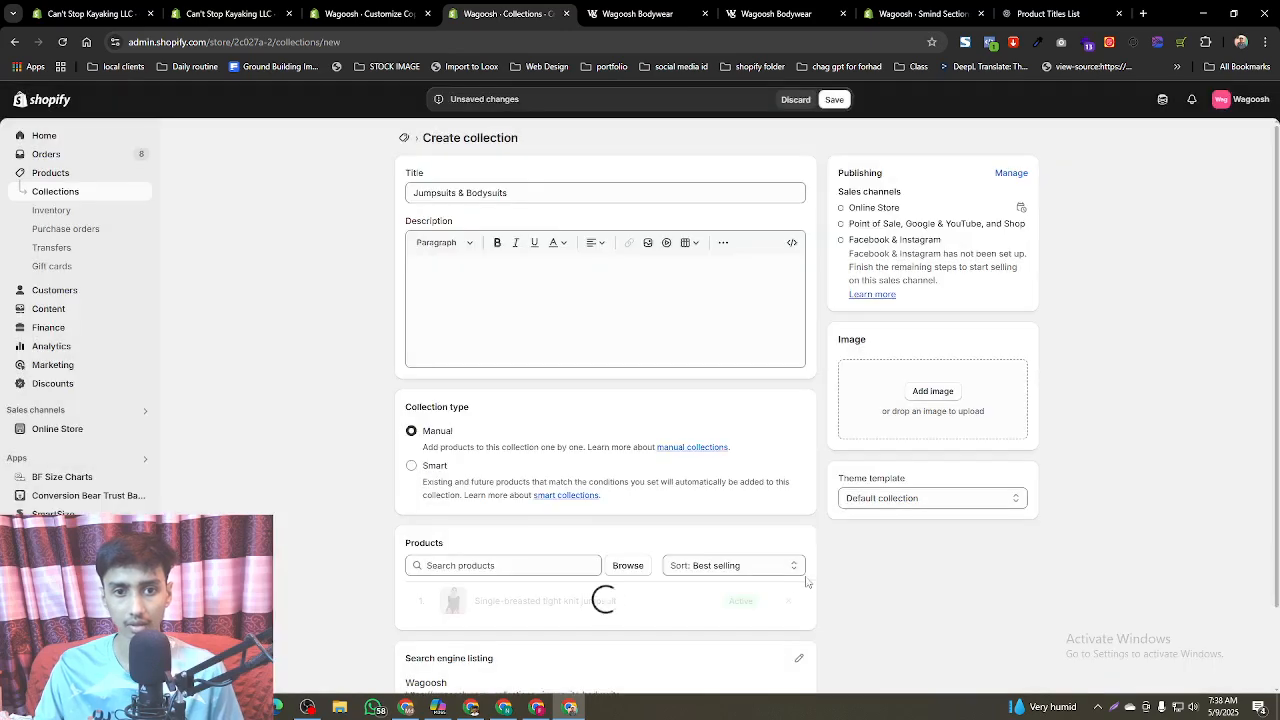
- Copy the third suggested product name from ChatGPT and add Seamless Body-Shaping Jumpsuit with Detachable Tank to the collection
{"action": "left_click", "coordinate": [1048, 13]}
{"action": "left_click", "coordinate": [537, 434]}
{"action": "triple_click", "coordinate": [537, 438]}
{"action": "key", "text": "ctrl+c"}
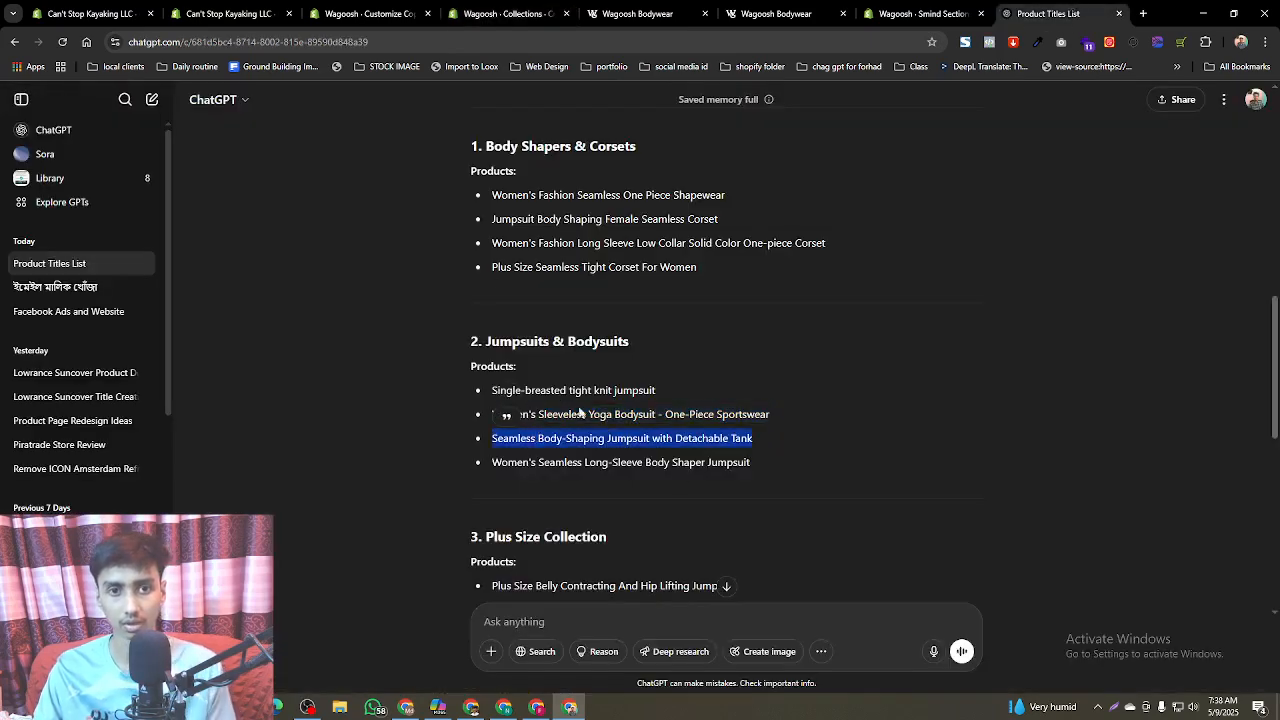
{"action": "left_click", "coordinate": [380, 13]}
{"action": "left_click", "coordinate": [488, 13]}
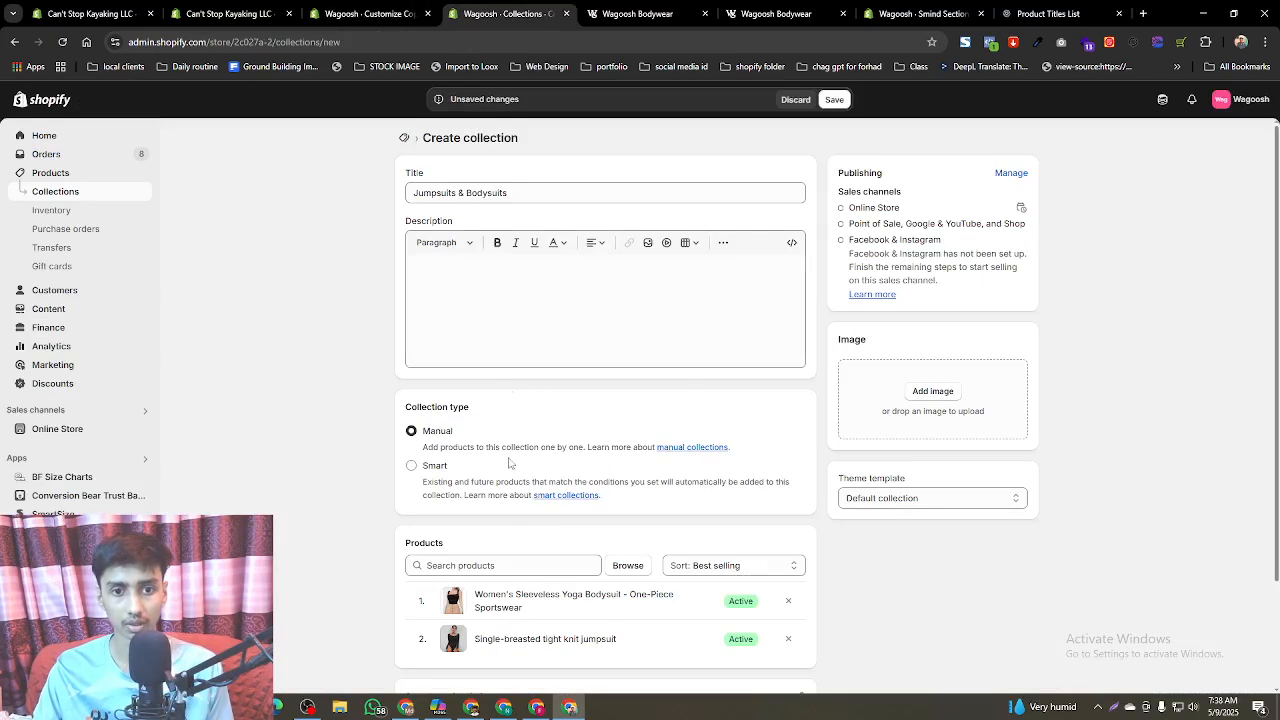
{"action": "left_click", "coordinate": [517, 565]}
{"action": "key", "text": "ctrl+v"}
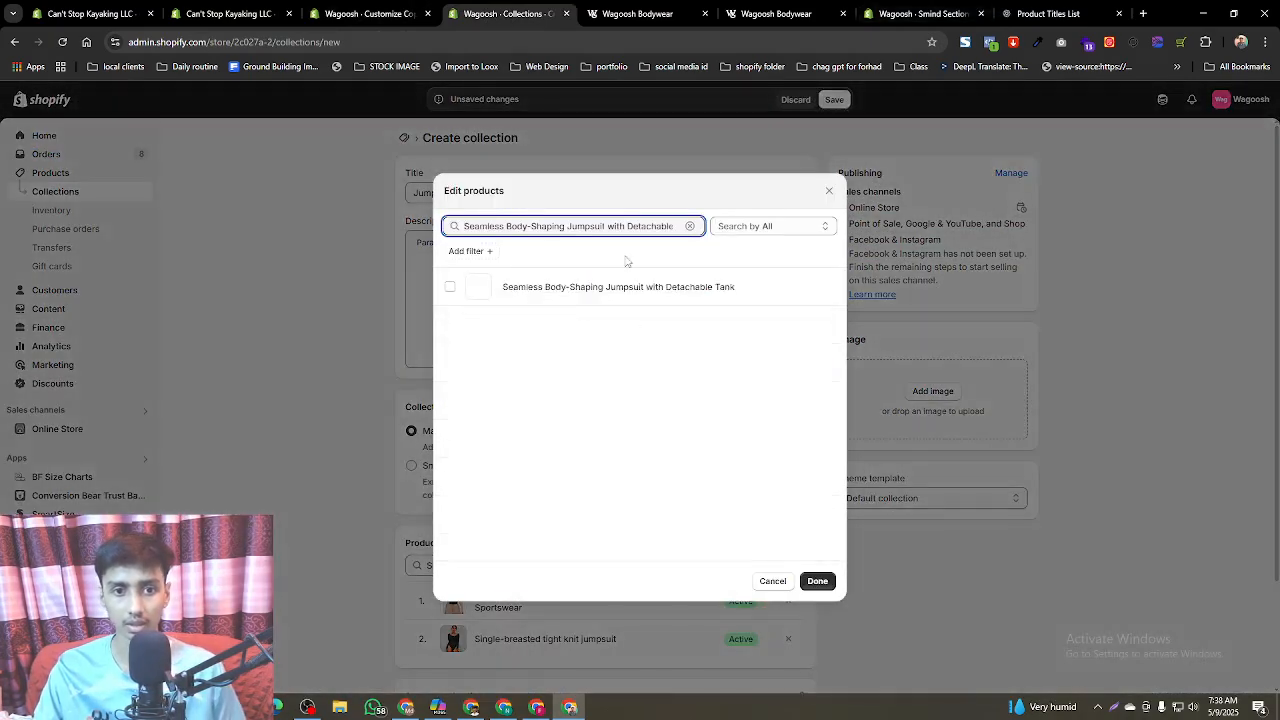
{"action": "left_click", "coordinate": [605, 288]}
{"action": "left_click", "coordinate": [818, 581]}
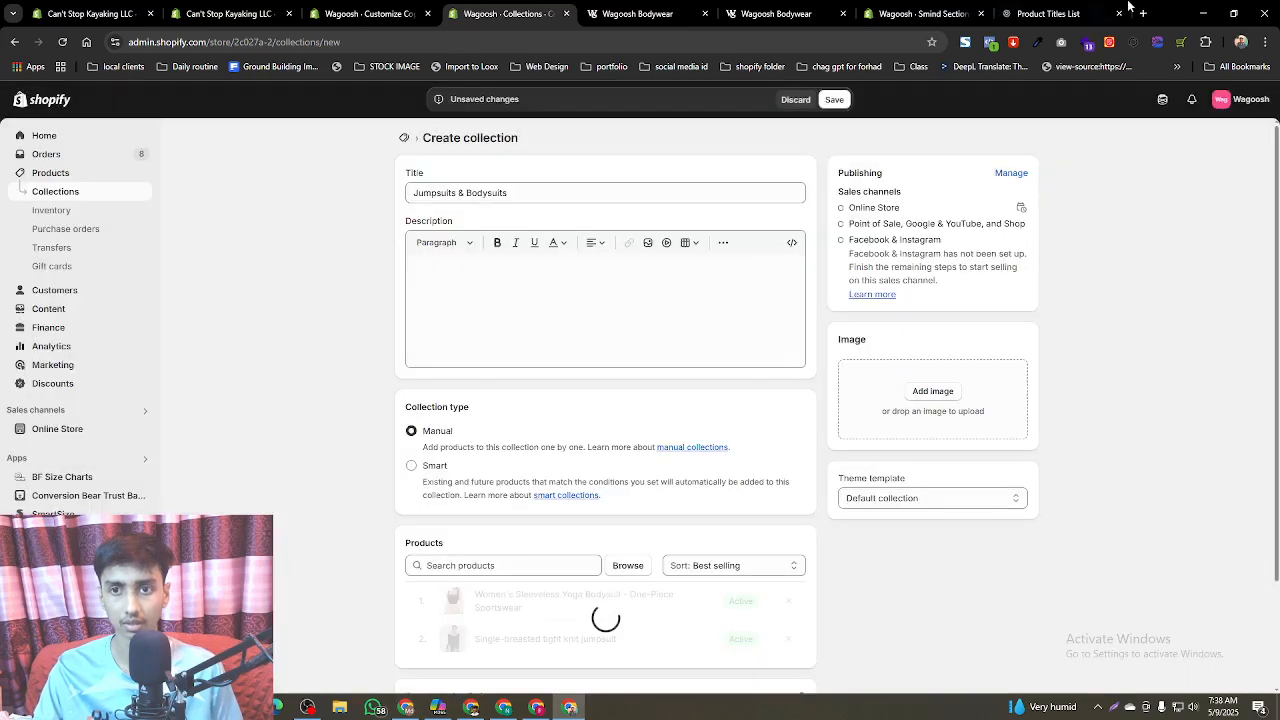
- Copy the fourth suggested product name from ChatGPT and add Women's Seamless Long-Sleeve Body Shaper Jumpsuit to the collection
{"action": "left_click", "coordinate": [1050, 13]}
{"action": "triple_click", "coordinate": [625, 462]}
{"action": "key", "text": "ctrl+c"}
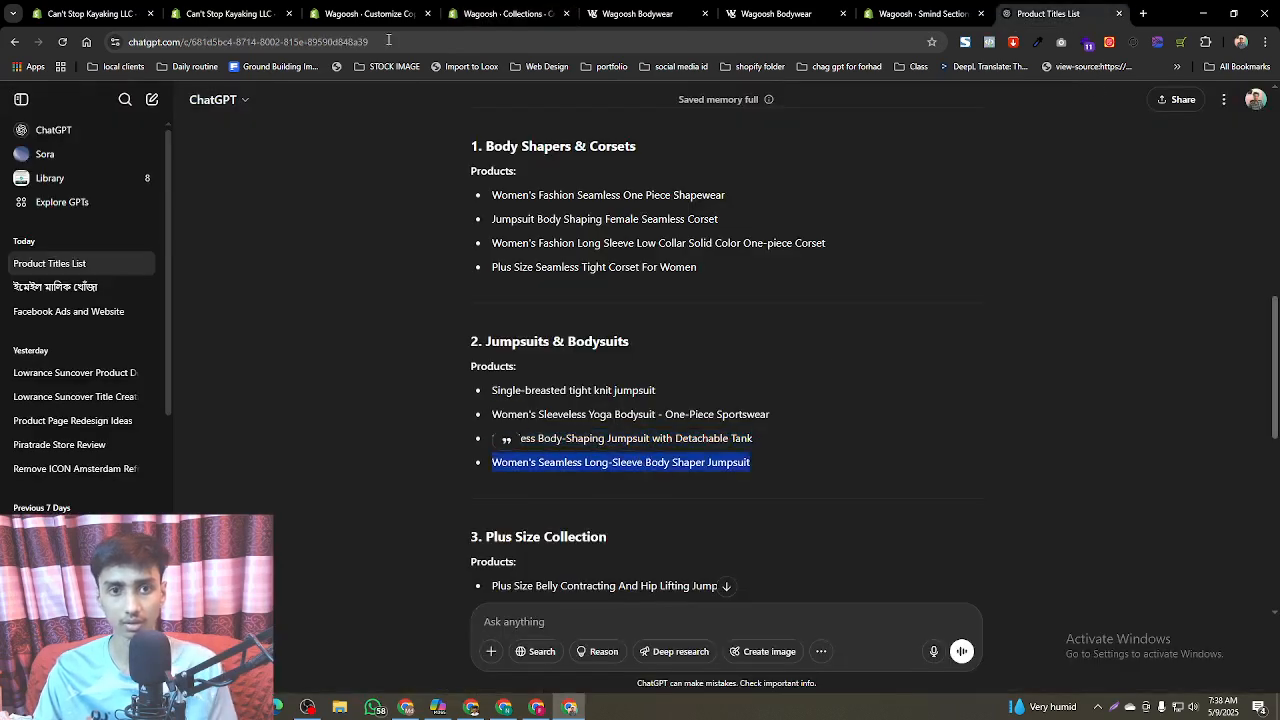
{"action": "left_click", "coordinate": [380, 13]}
{"action": "left_click", "coordinate": [485, 13]}
{"action": "left_click", "coordinate": [407, 6]}
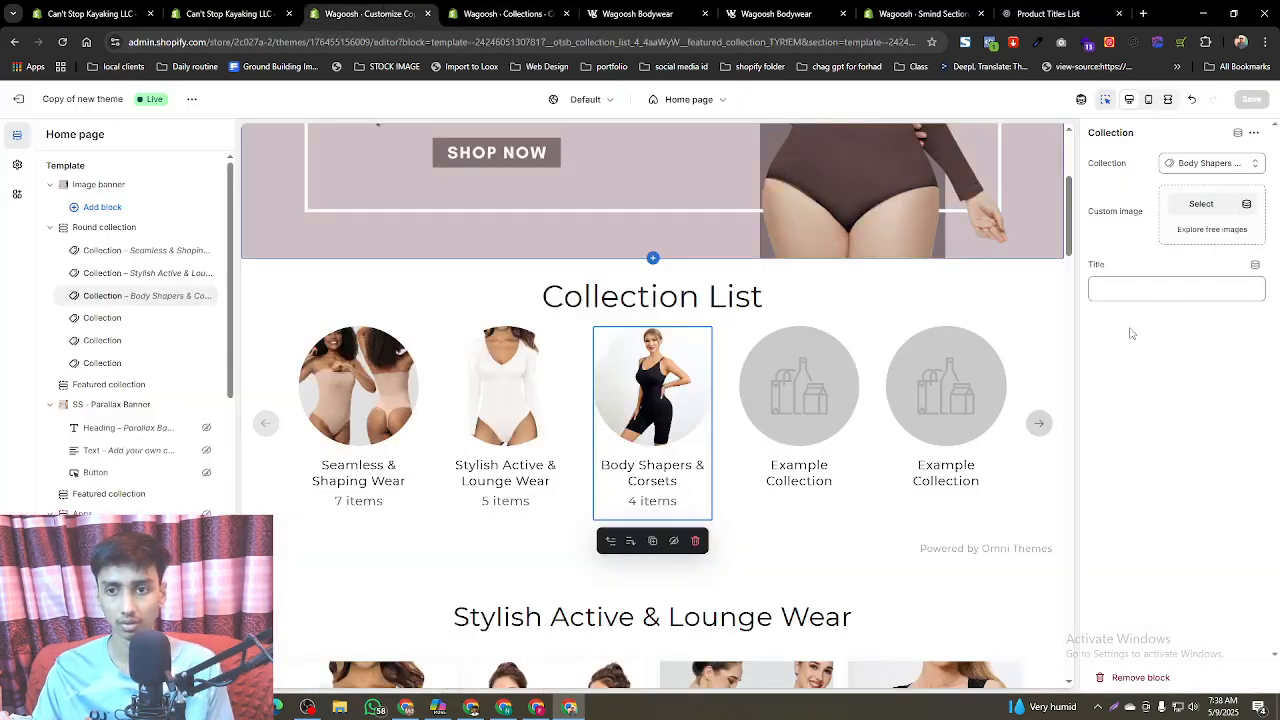
{"action": "left_click", "coordinate": [509, 6]}
{"action": "left_click", "coordinate": [530, 565]}
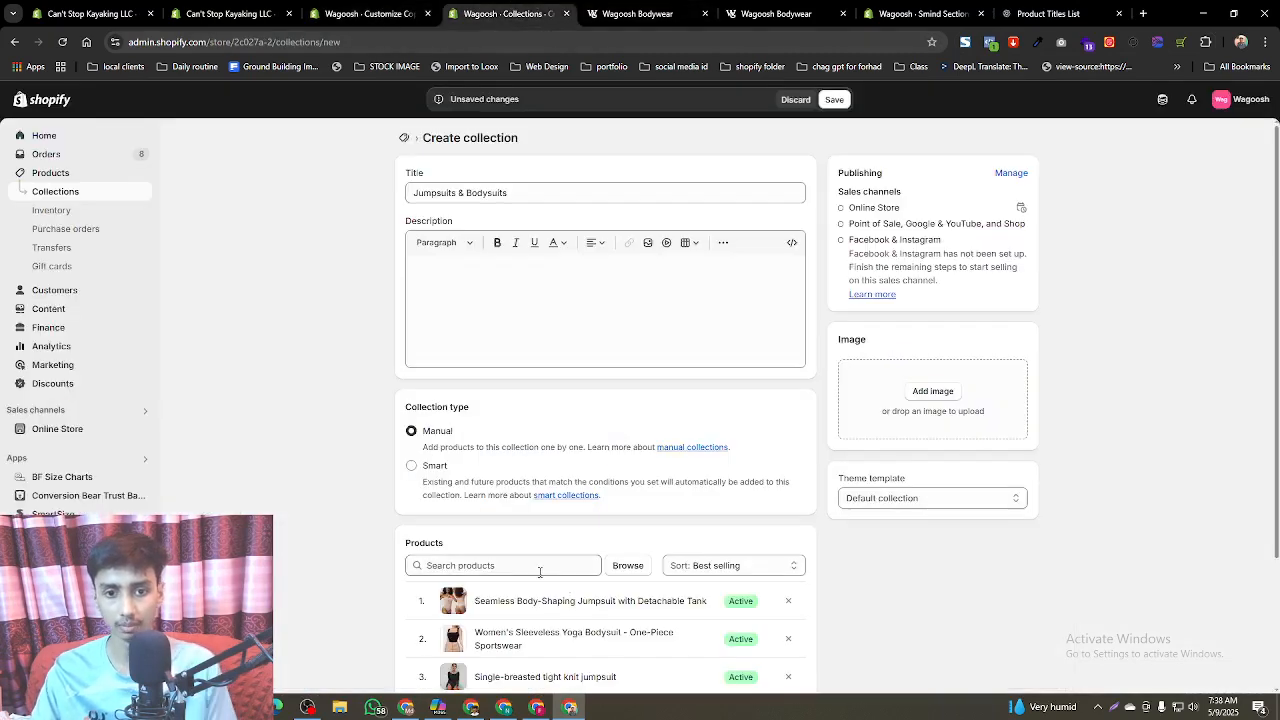
{"action": "key", "text": "ctrl+v"}
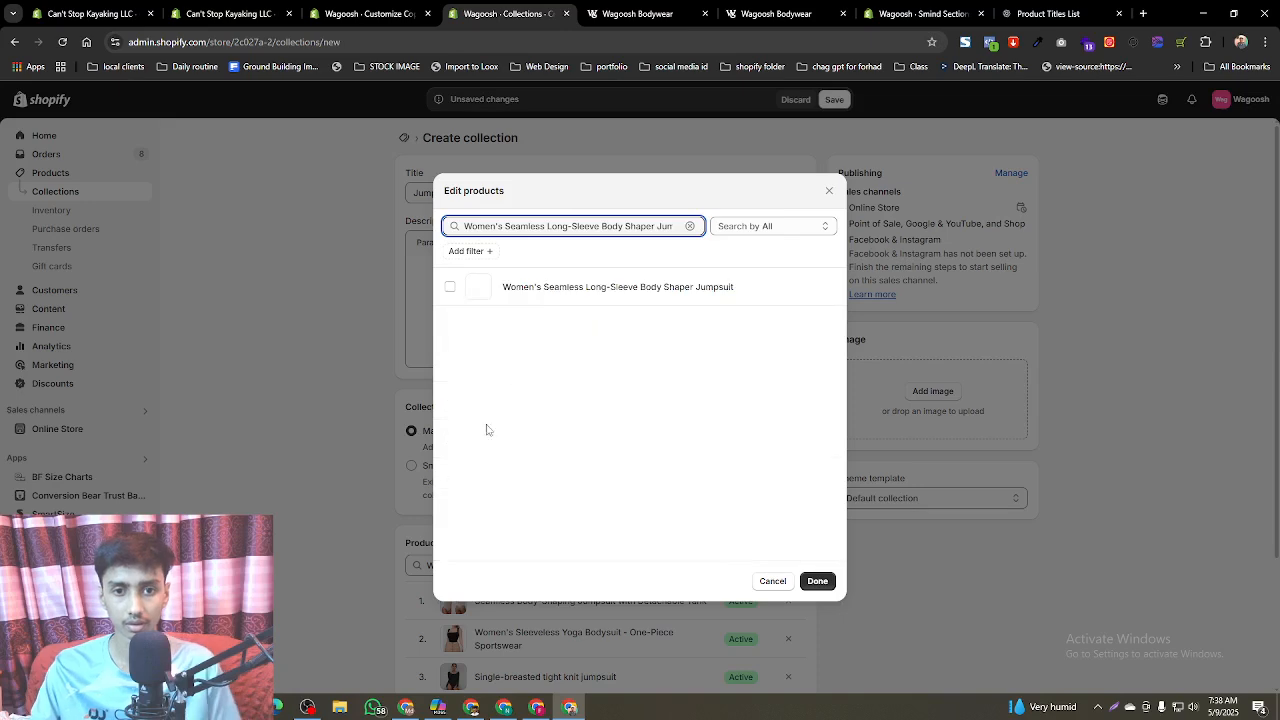
{"action": "left_click", "coordinate": [517, 294]}
{"action": "left_click", "coordinate": [818, 581]}
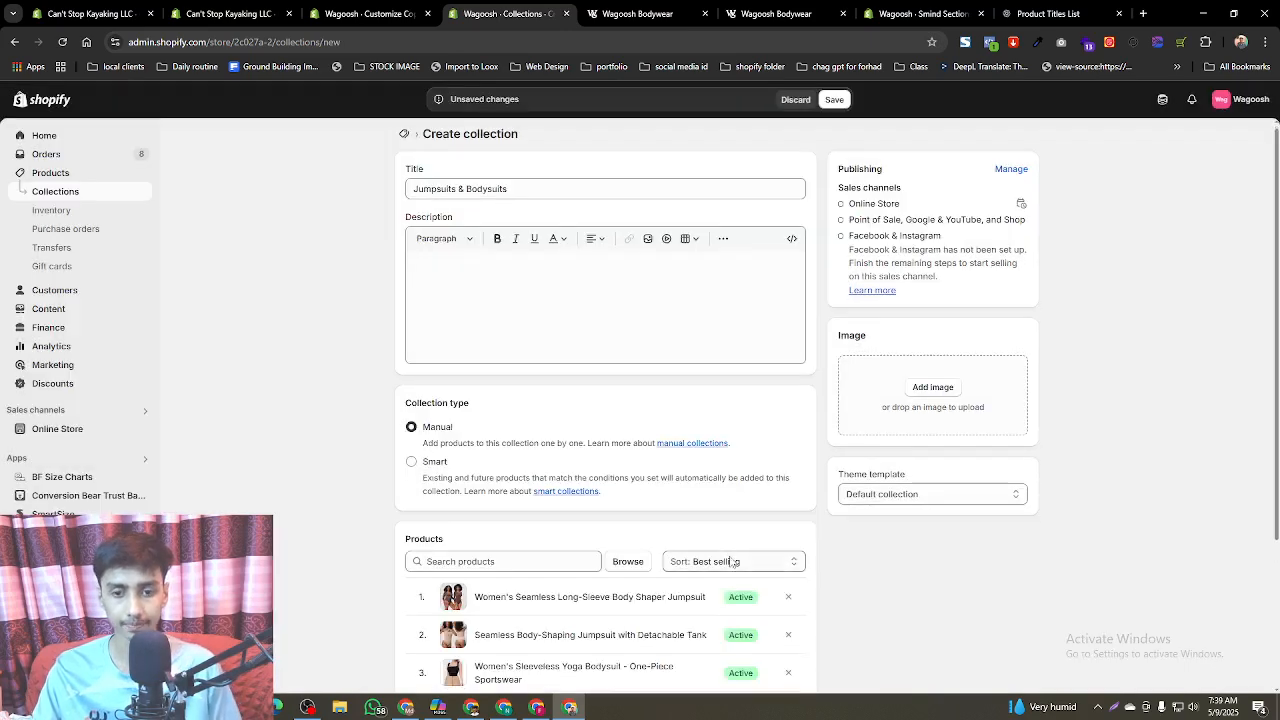
- Set the product sort order of the Jumpsuits & Bodysuits collection to Manually
{"action": "scroll", "coordinate": [690, 460], "scroll_direction": "down", "scroll_amount": 2}
{"action": "scroll", "coordinate": [780, 284], "scroll_direction": "up", "scroll_amount": 2}
{"action": "scroll", "coordinate": [780, 284], "scroll_direction": "down", "scroll_amount": 2}
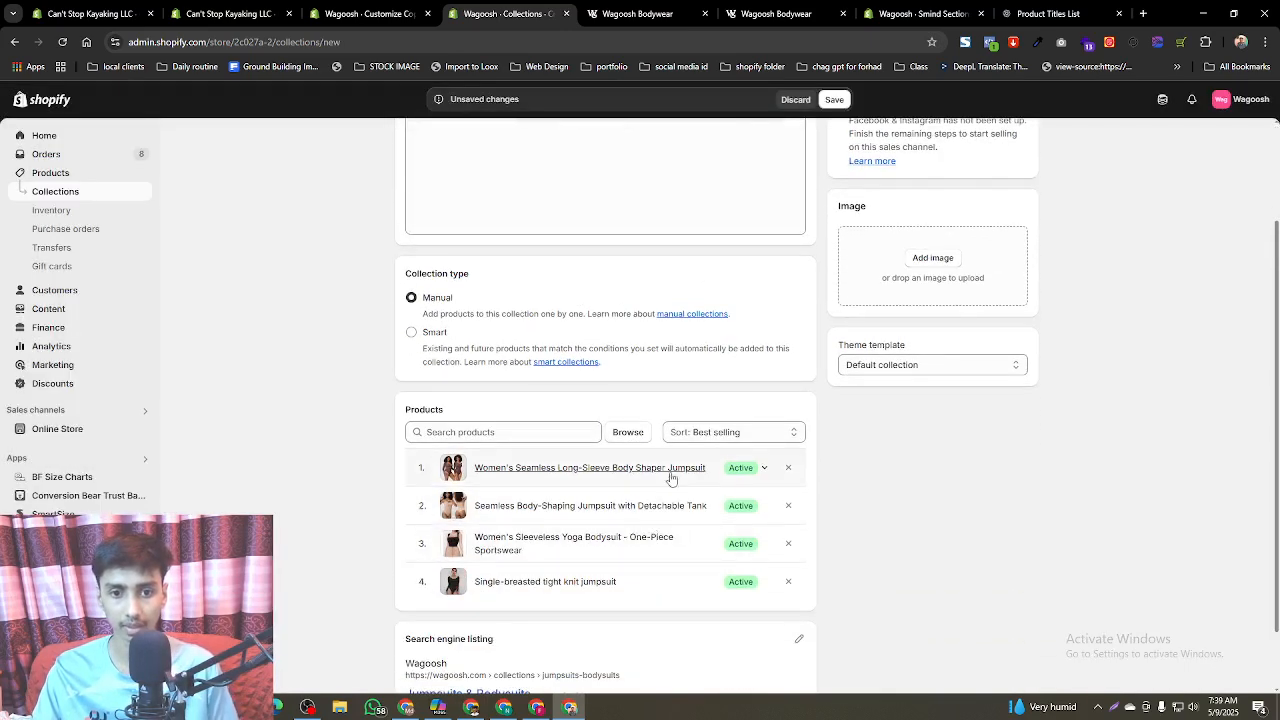
{"action": "left_click", "coordinate": [725, 432]}
{"action": "left_click", "coordinate": [688, 564]}
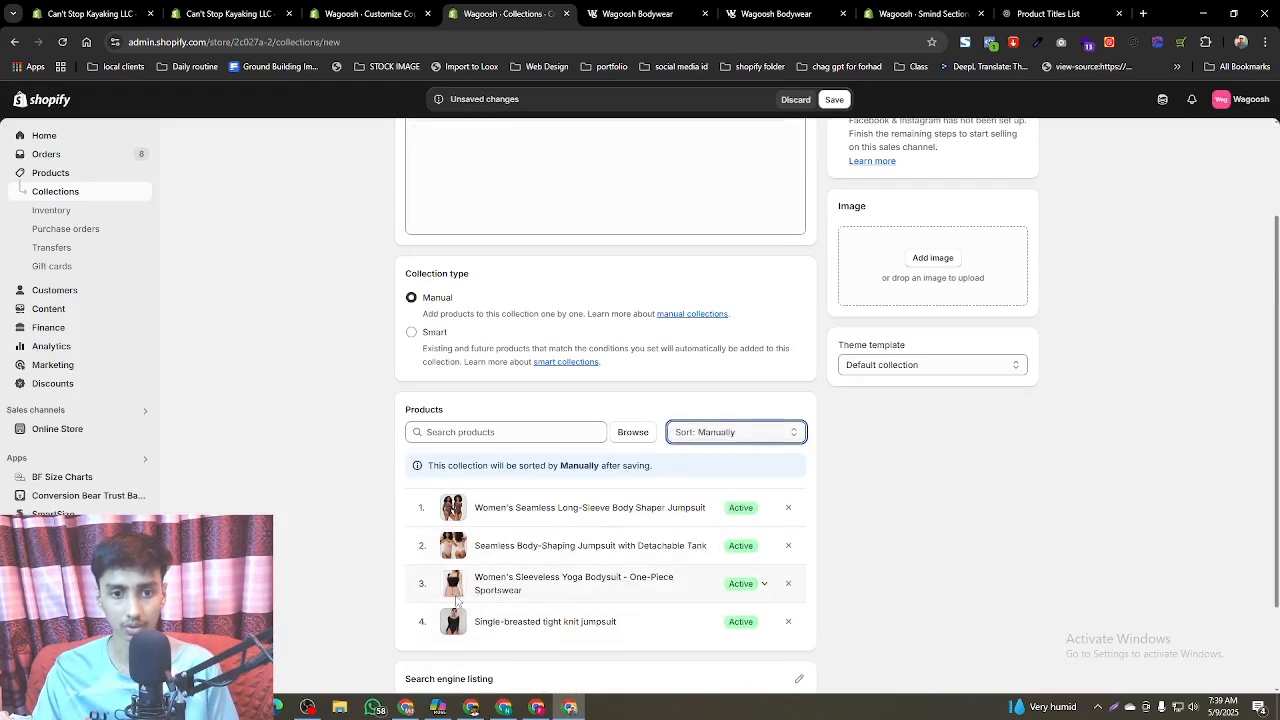
- Save the Jumpsuits & Bodysuits collection and move Women's Sleeveless Yoga Bodysuit - One-Piece Sportswear to first place in its product order
{"action": "left_click", "coordinate": [419, 588]}
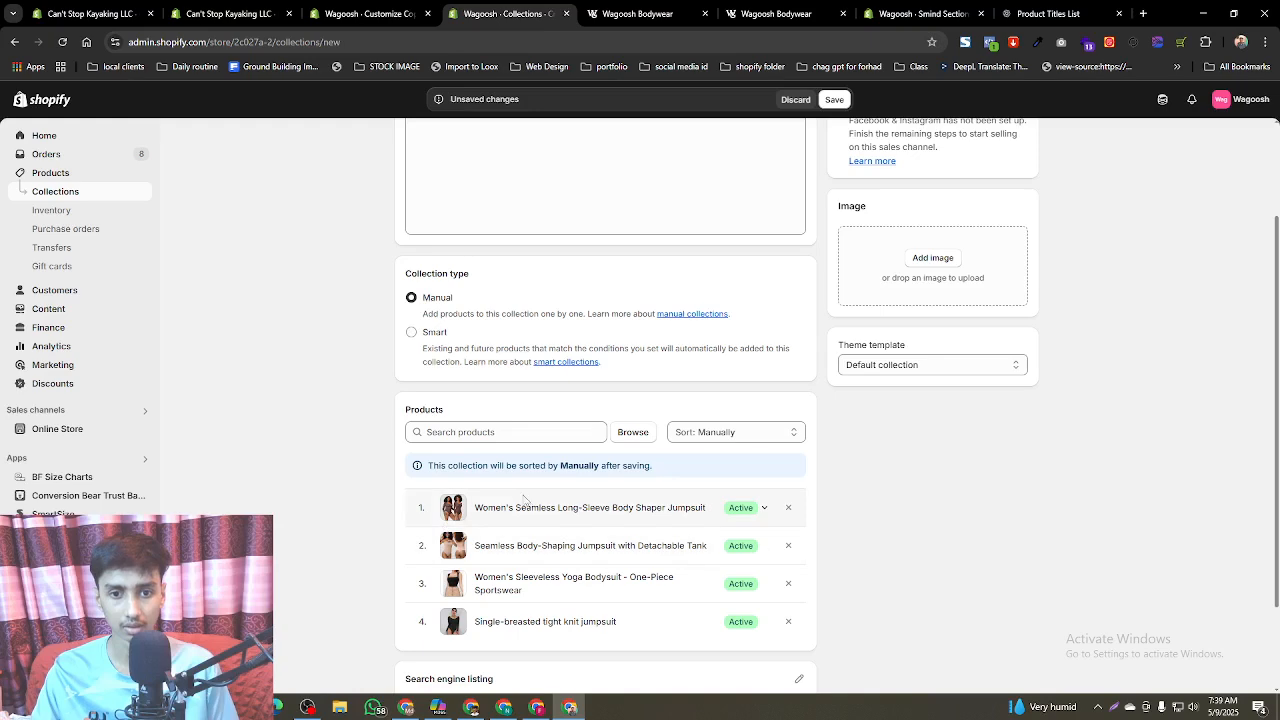
{"action": "left_click", "coordinate": [834, 100]}
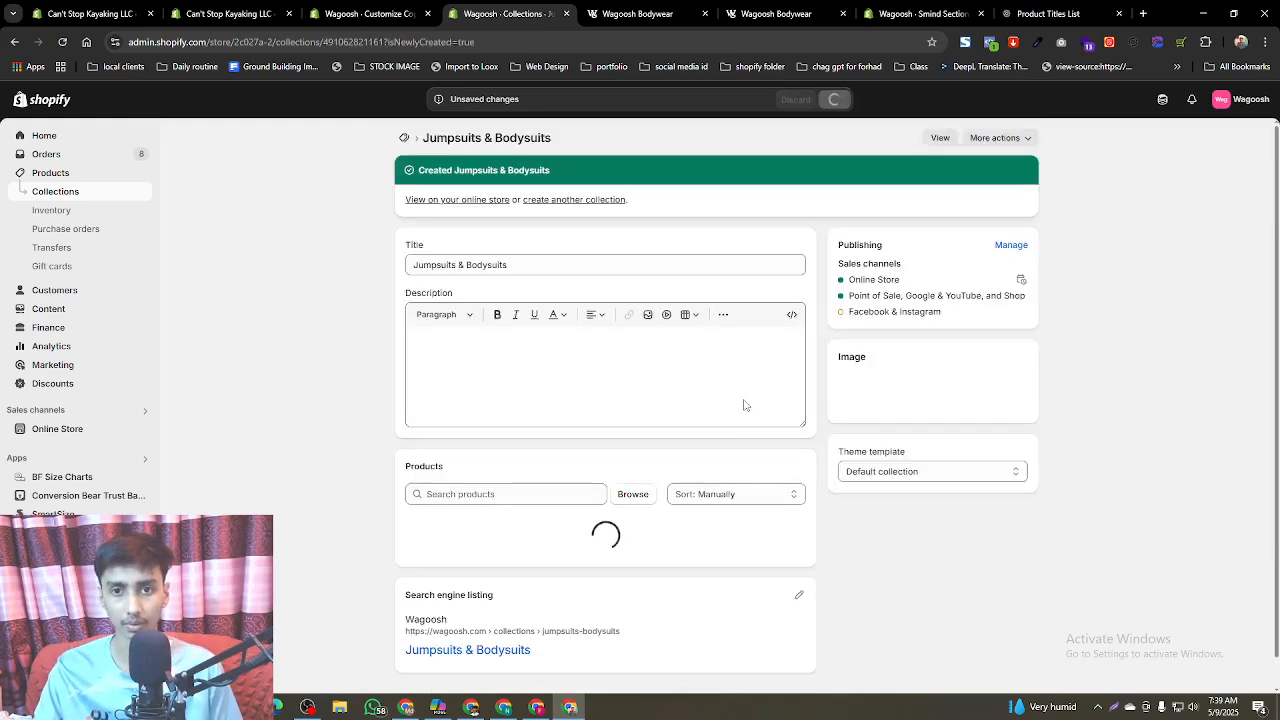
{"action": "scroll", "coordinate": [655, 528], "scroll_direction": "down", "scroll_amount": 3}
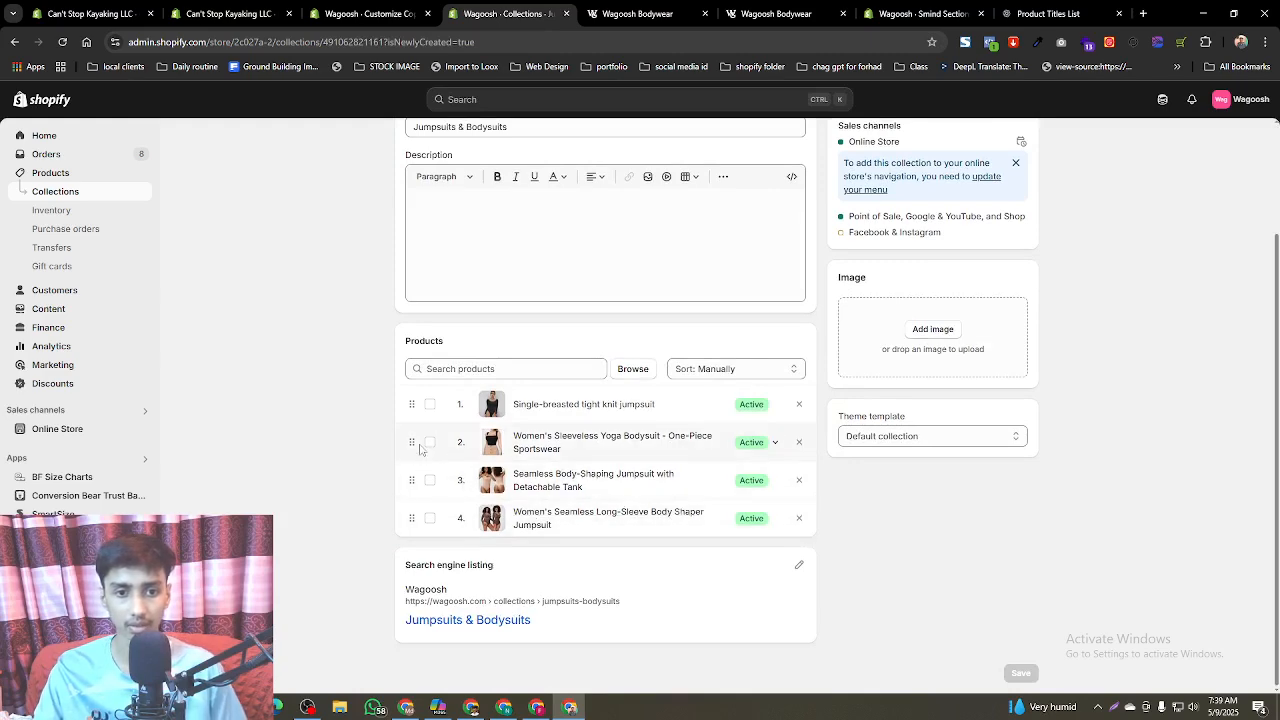
{"action": "left_click_drag", "start_coordinate": [411, 442], "coordinate": [408, 405]}
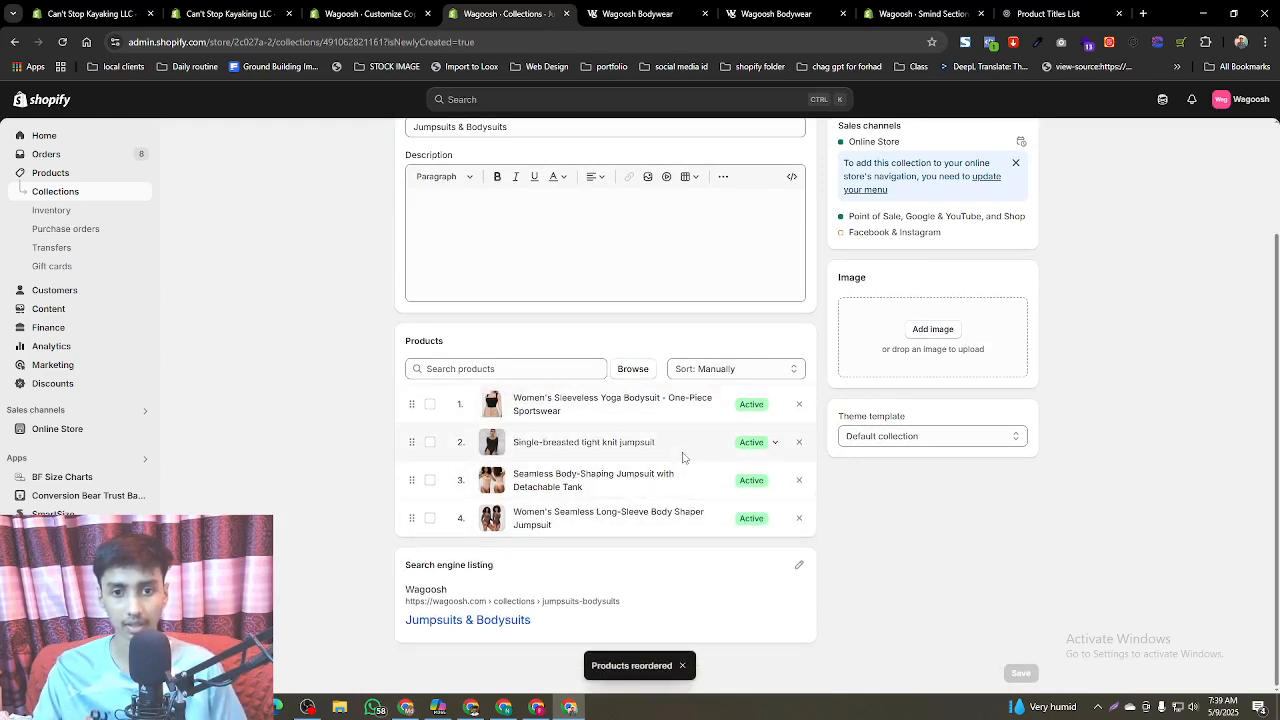
- Create and save another collection titled Slimming & Shaping Collection, using the name of ChatGPT's sixth product group
{"action": "scroll", "coordinate": [494, 217], "scroll_direction": "up", "scroll_amount": 2}
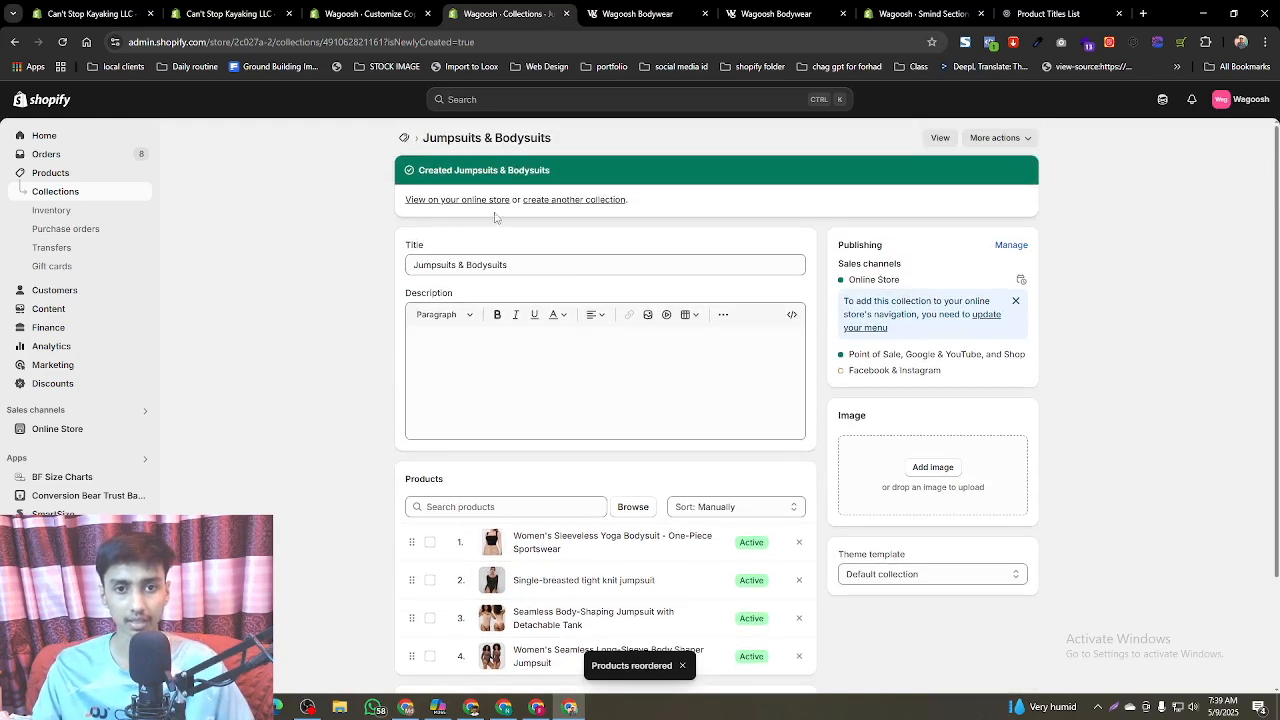
{"action": "key", "text": "ctrl+9"}
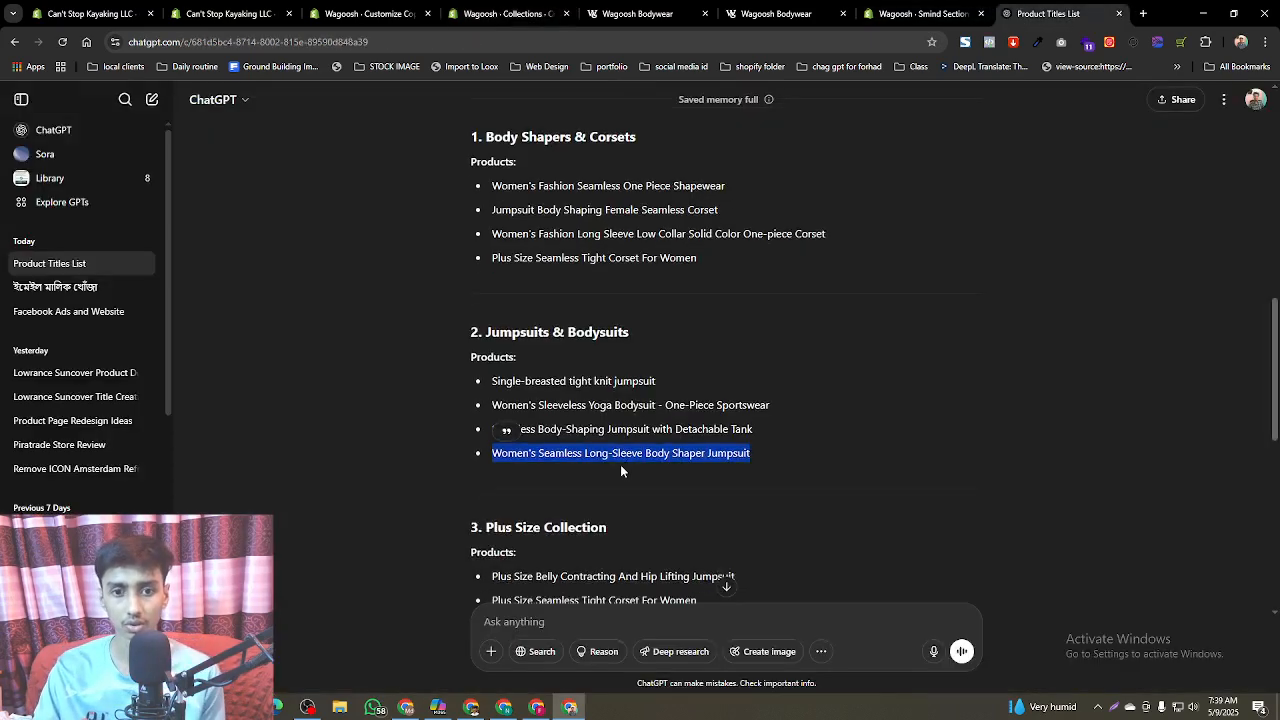
{"action": "scroll", "coordinate": [522, 370], "scroll_direction": "down", "scroll_amount": 2}
{"action": "scroll", "coordinate": [599, 359], "scroll_direction": "down", "scroll_amount": 4}
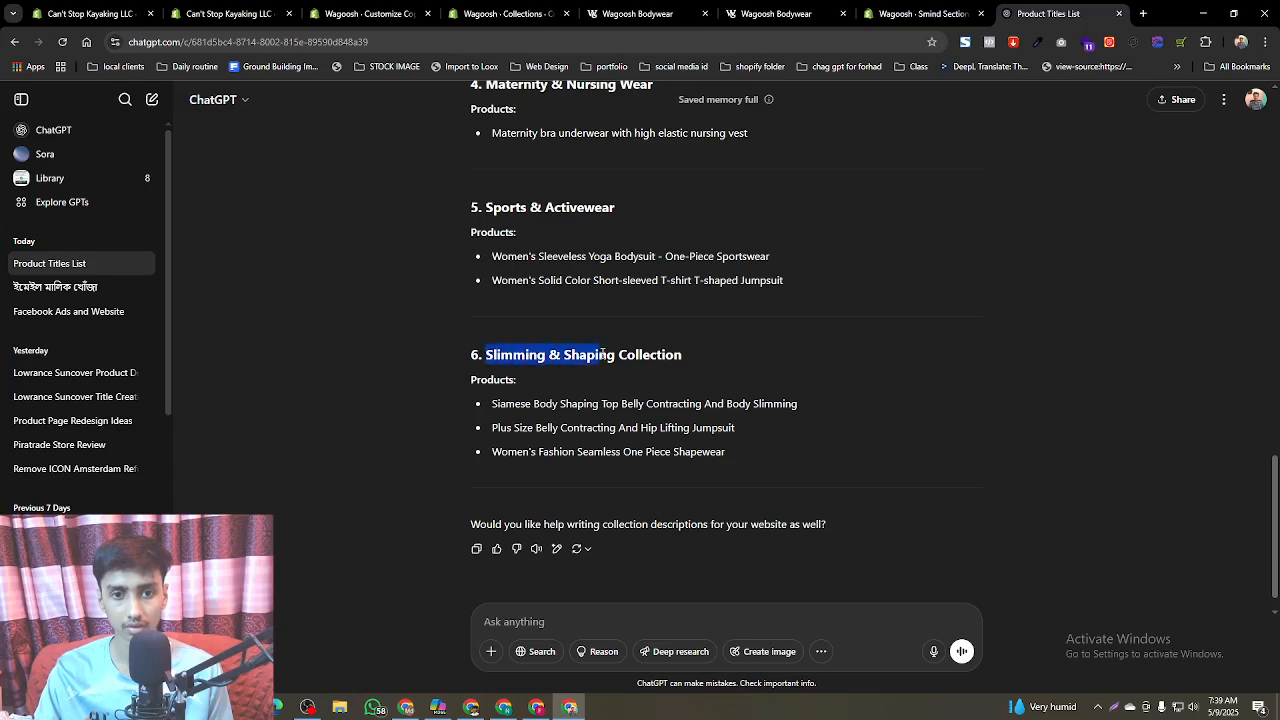
{"action": "left_click", "coordinate": [398, 13]}
{"action": "left_click", "coordinate": [496, 13]}
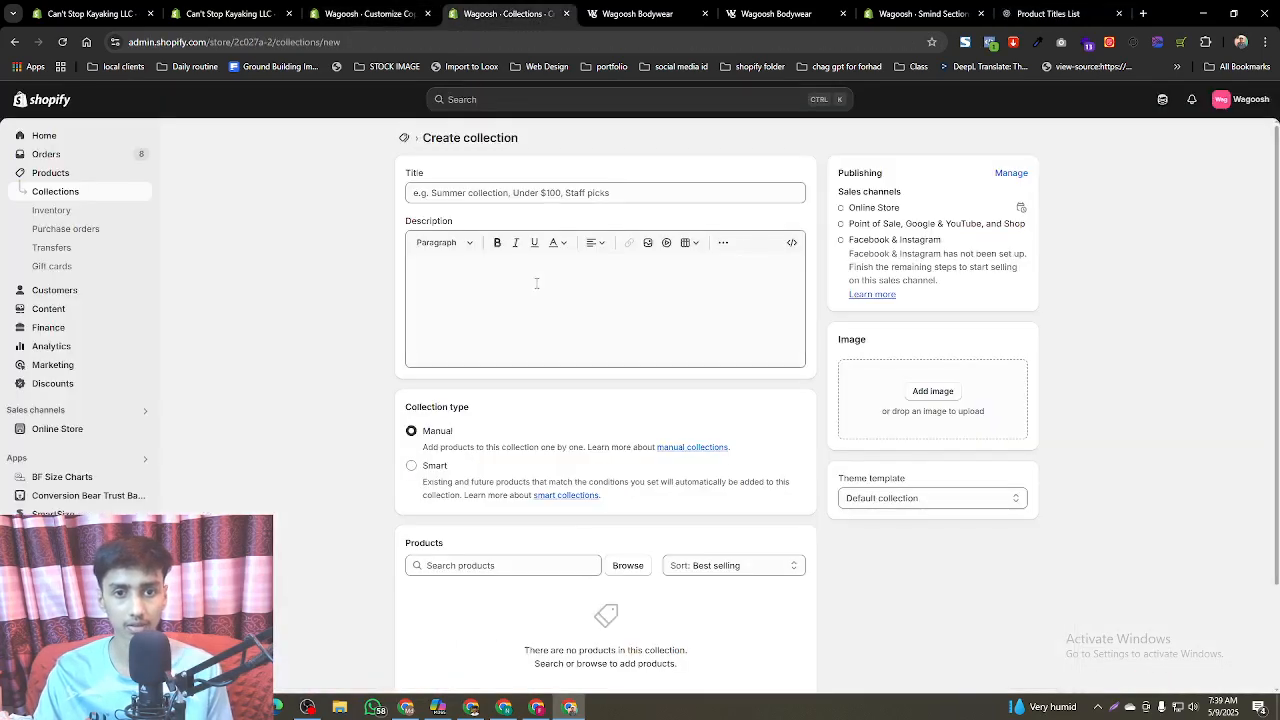
{"action": "left_click", "coordinate": [486, 192]}
{"action": "type", "text": "Slimming & Shaping Collection"}
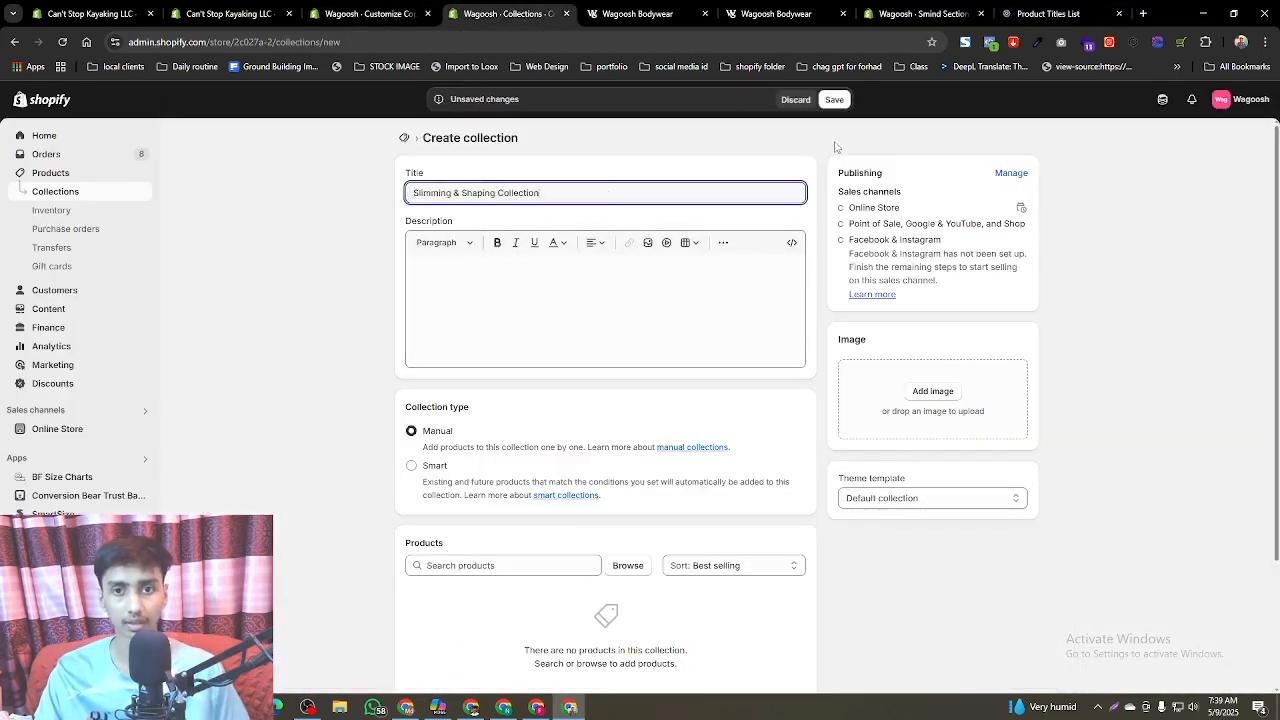
- Copy the sixth group's first product name from ChatGPT and add Siamese Body Shaping Top Belly Contracting And Body Slimming to the collection
{"action": "left_click", "coordinate": [1008, 8]}
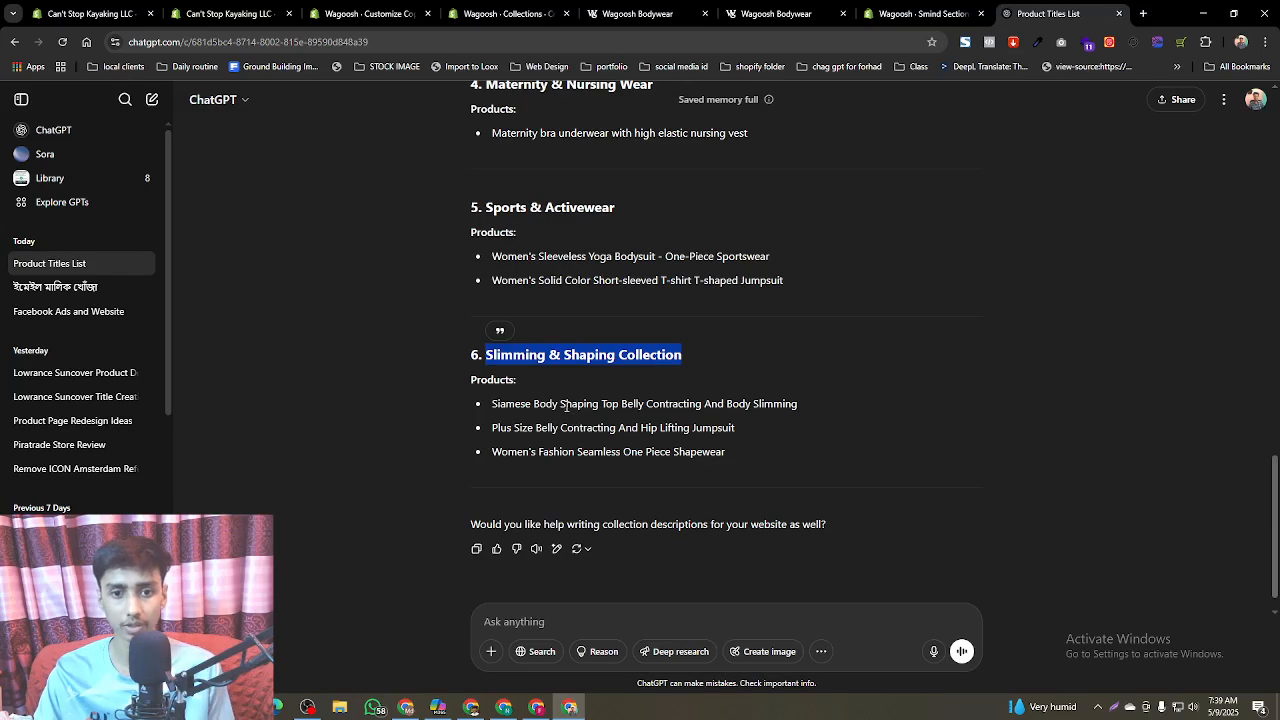
{"action": "triple_click", "coordinate": [566, 406]}
{"action": "left_click", "coordinate": [496, 13]}
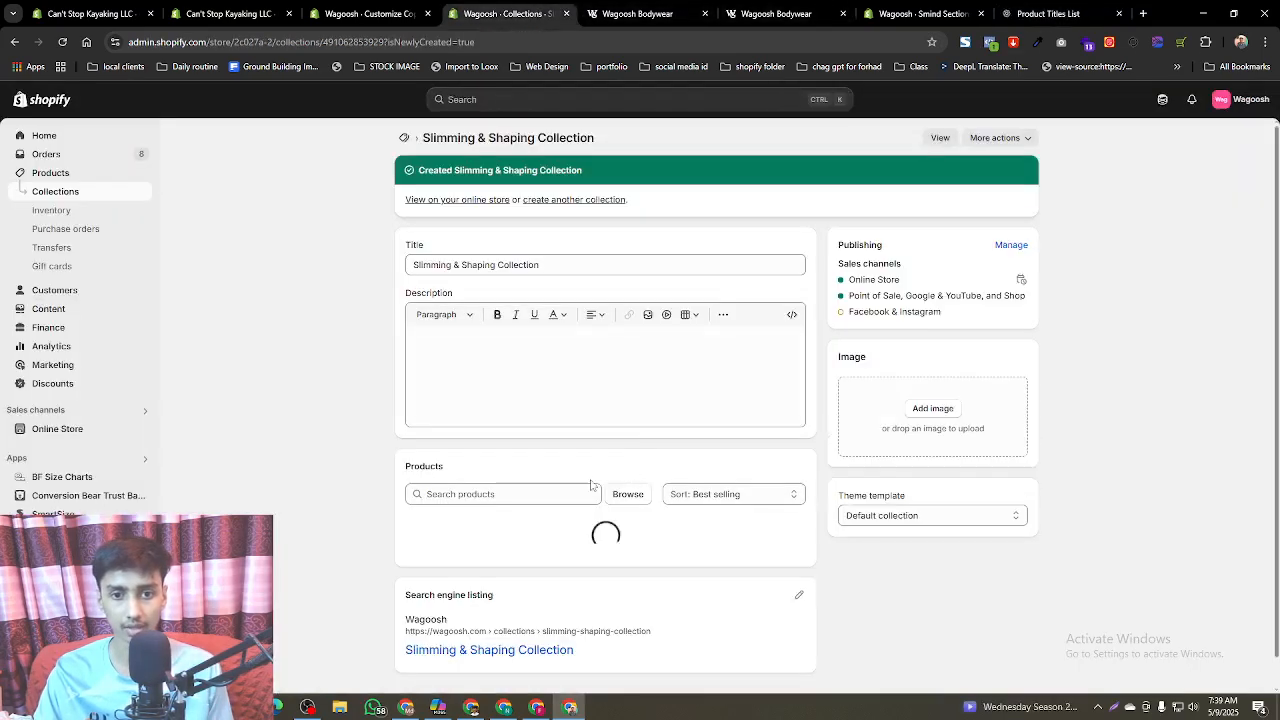
{"action": "left_click", "coordinate": [551, 497]}
{"action": "key", "text": "ctrl+v"}
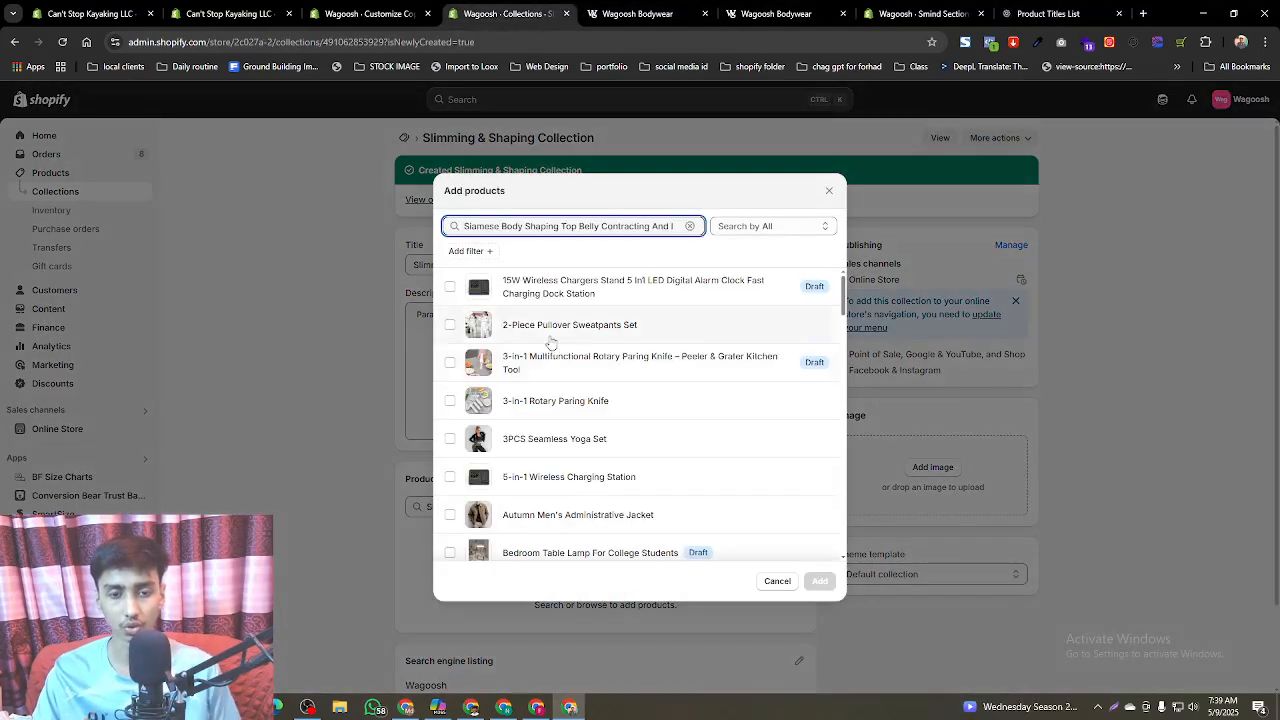
{"action": "left_click", "coordinate": [543, 287]}
{"action": "left_click", "coordinate": [819, 581]}
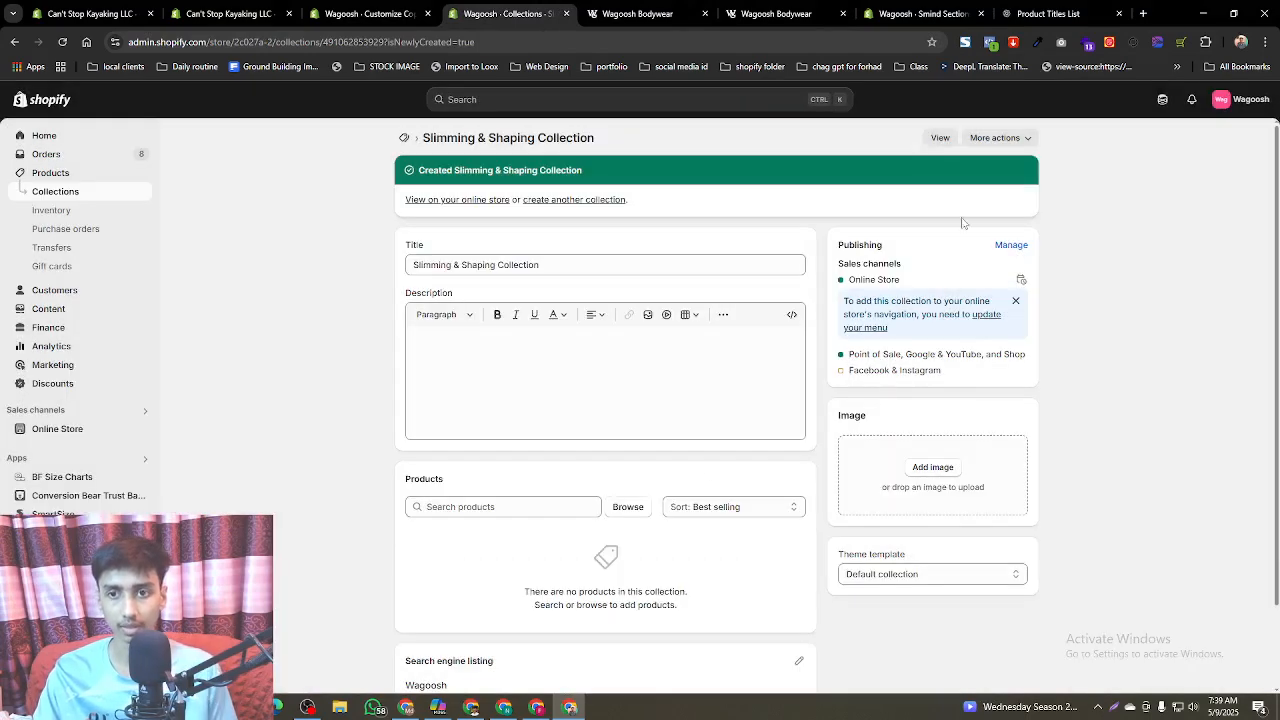
- Copy the sixth group's second product name from ChatGPT and add Plus Size Belly Contracting And Hip Lifting Jumpsuit to the collection
{"action": "key", "text": "ctrl+9"}
{"action": "triple_click", "coordinate": [508, 434]}
{"action": "key", "text": "ctrl+c"}
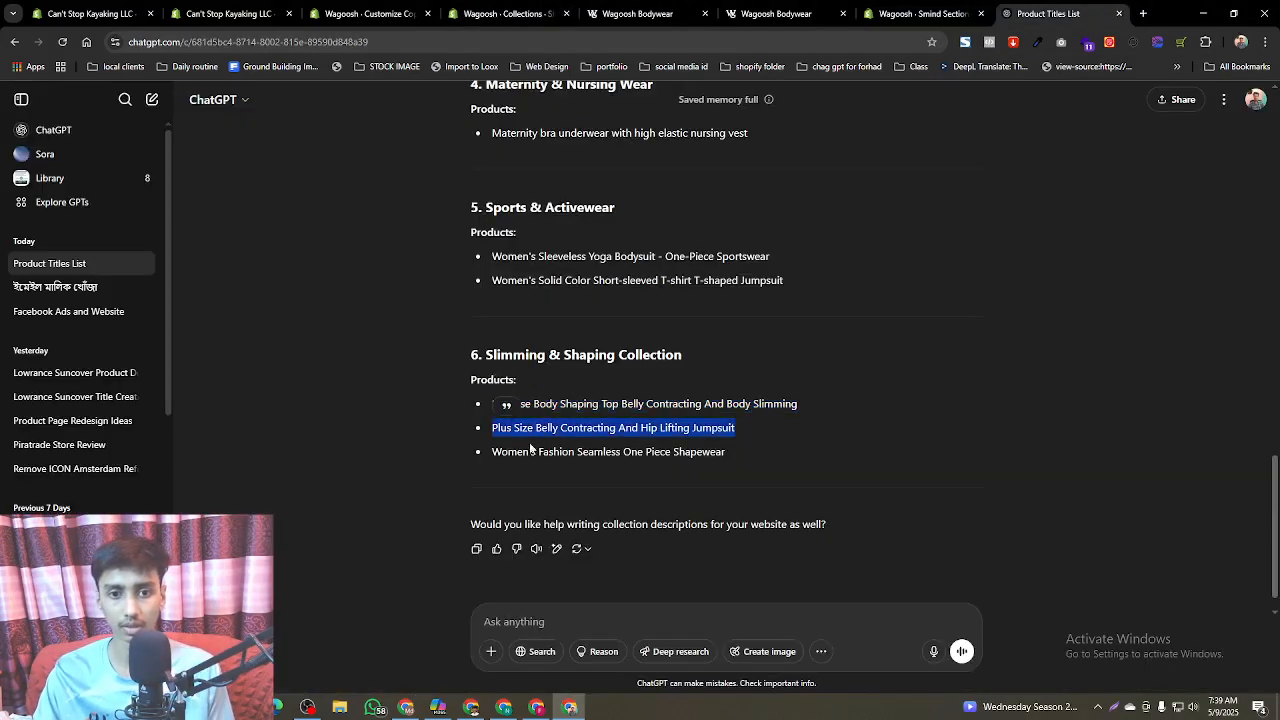
{"action": "key", "text": "ctrl+4"}
{"action": "left_click", "coordinate": [492, 507]}
{"action": "key", "text": "ctrl+v"}
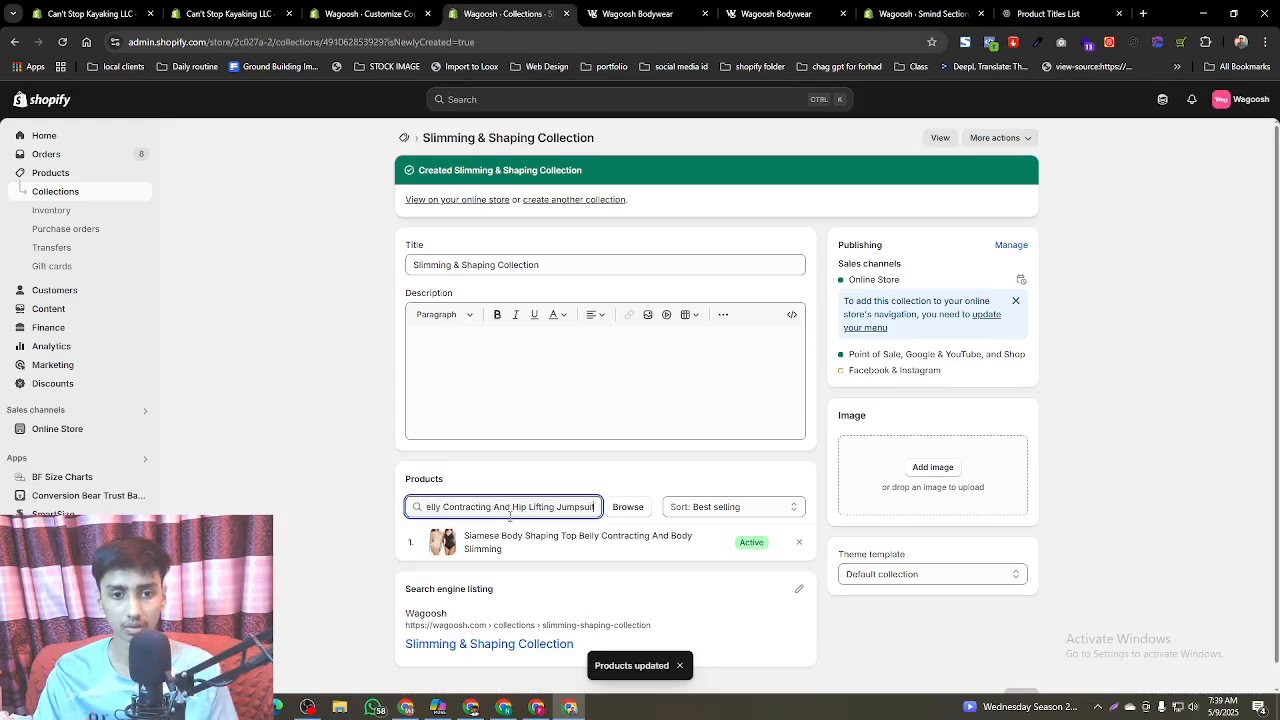
{"action": "left_click", "coordinate": [547, 290]}
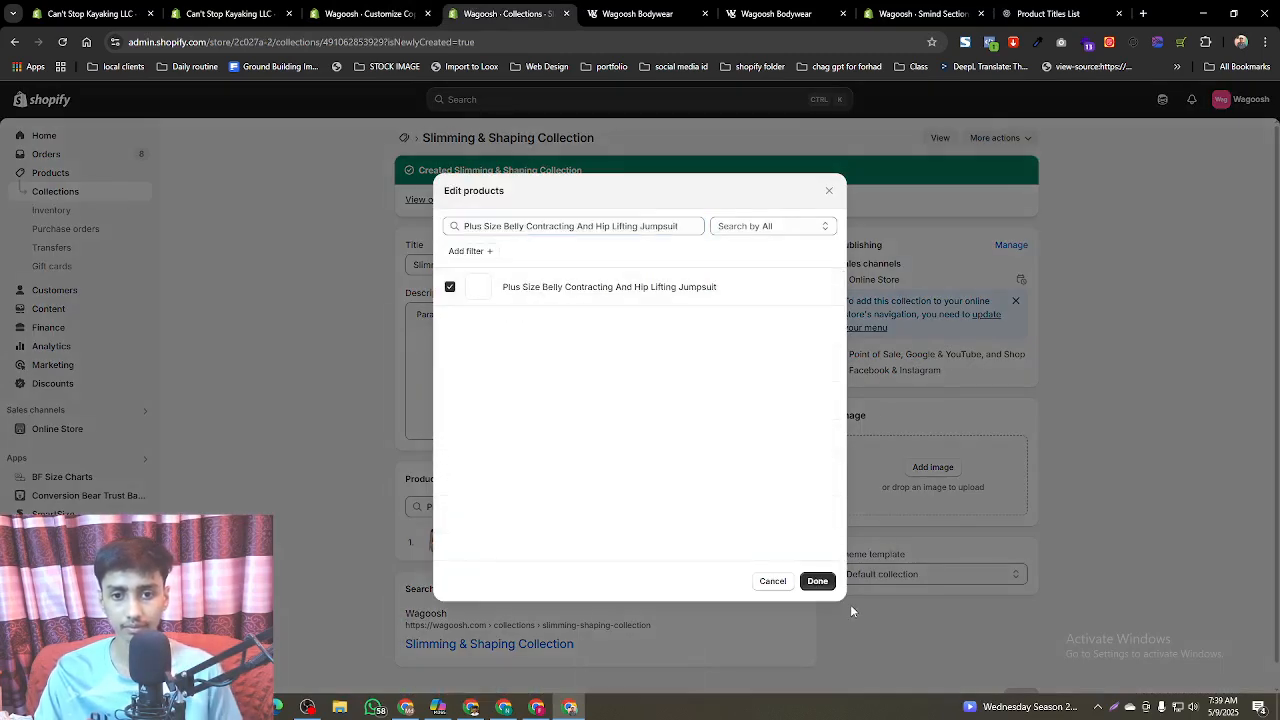
{"action": "left_click", "coordinate": [817, 581]}
- Copy the sixth group's third product name from ChatGPT and add Women's Fashion Seamless One Piece Shapewear to the collection
{"action": "key", "text": "ctrl+9"}
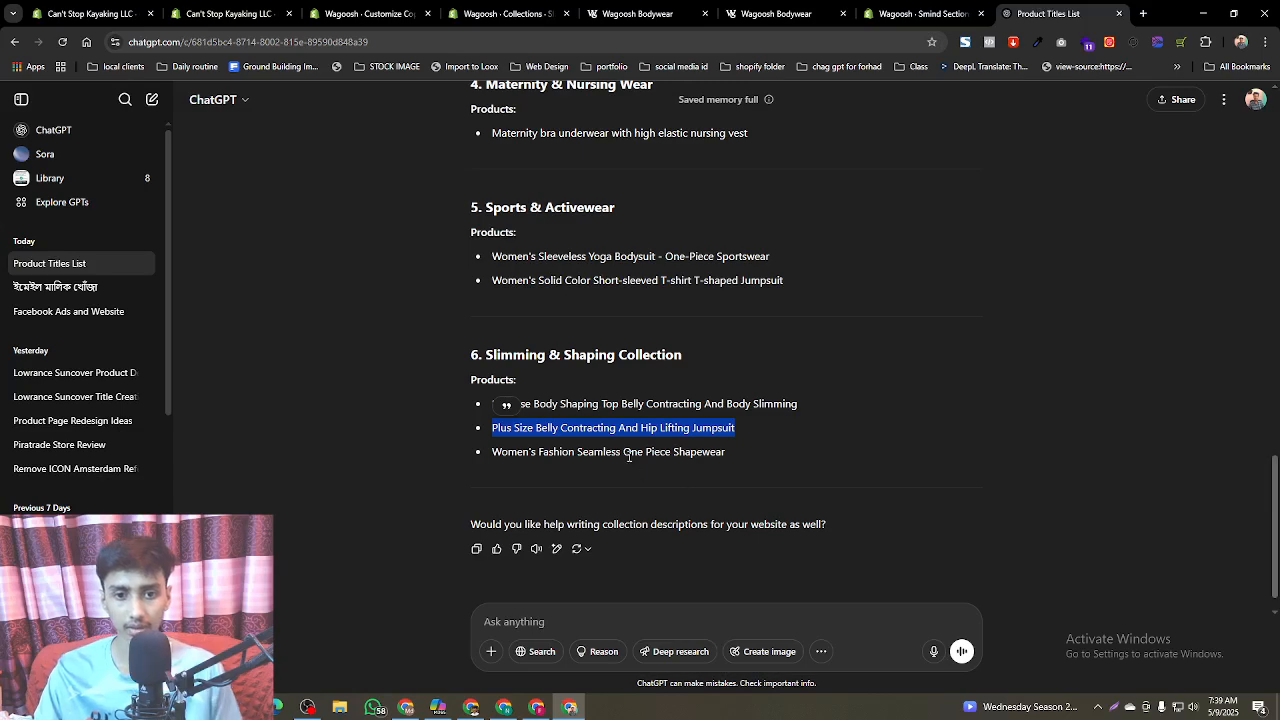
{"action": "triple_click", "coordinate": [628, 455]}
{"action": "key", "text": "ctrl+c"}
{"action": "key", "text": "ctrl+4"}
{"action": "left_click", "coordinate": [532, 505]}
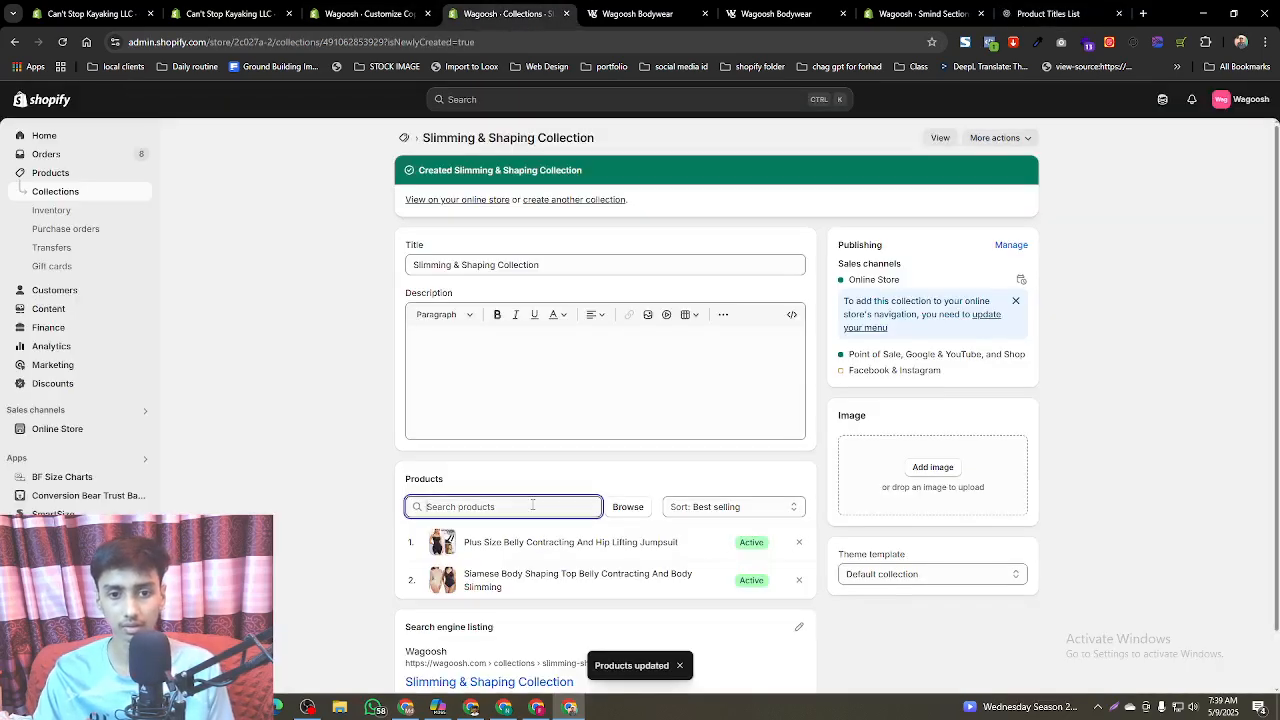
{"action": "key", "text": "ctrl+v"}
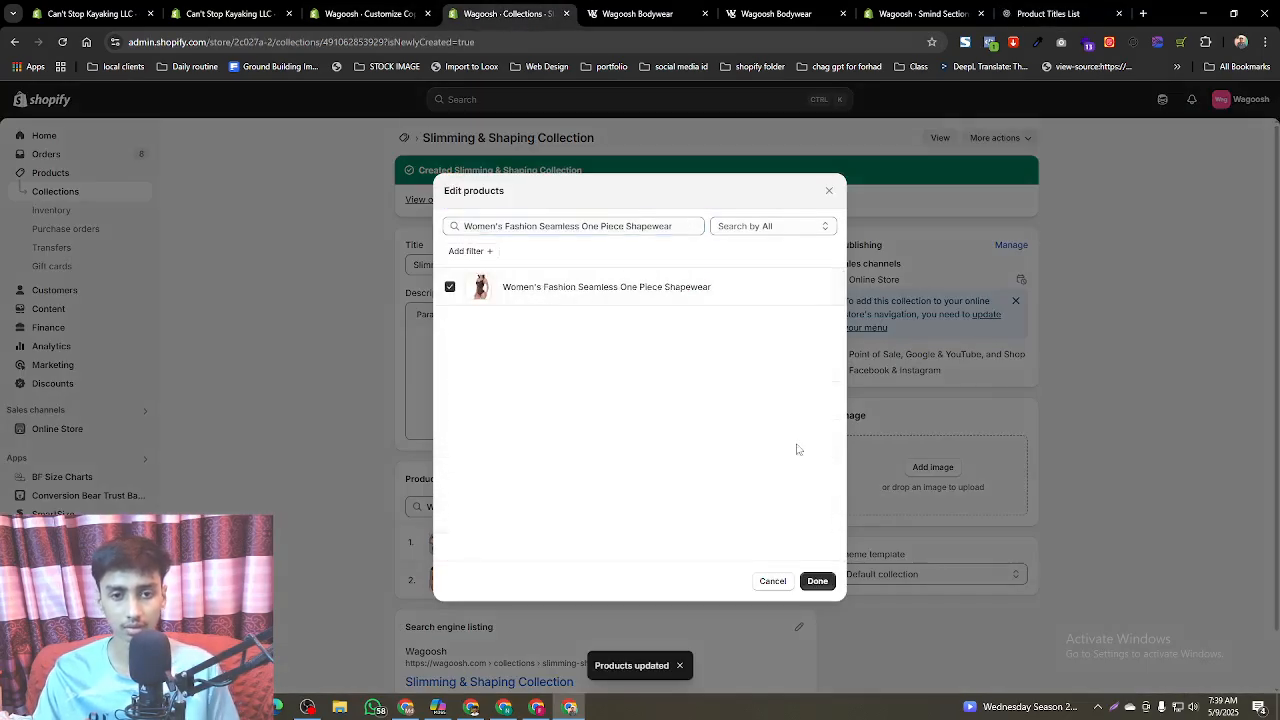
{"action": "left_click", "coordinate": [817, 581]}
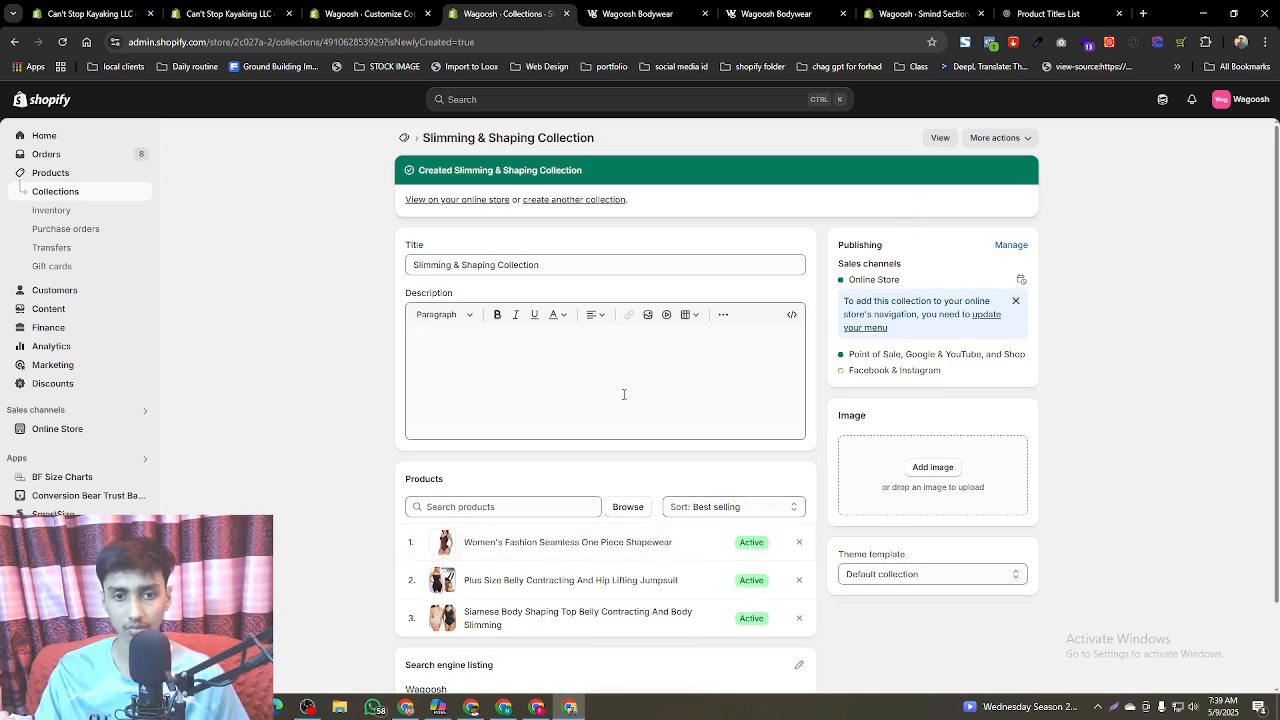
- Start another new collection and title it Sports & Activewear, copying the name of ChatGPT's fifth product group
{"action": "left_click", "coordinate": [574, 201]}
{"action": "left_click", "coordinate": [1030, 11]}
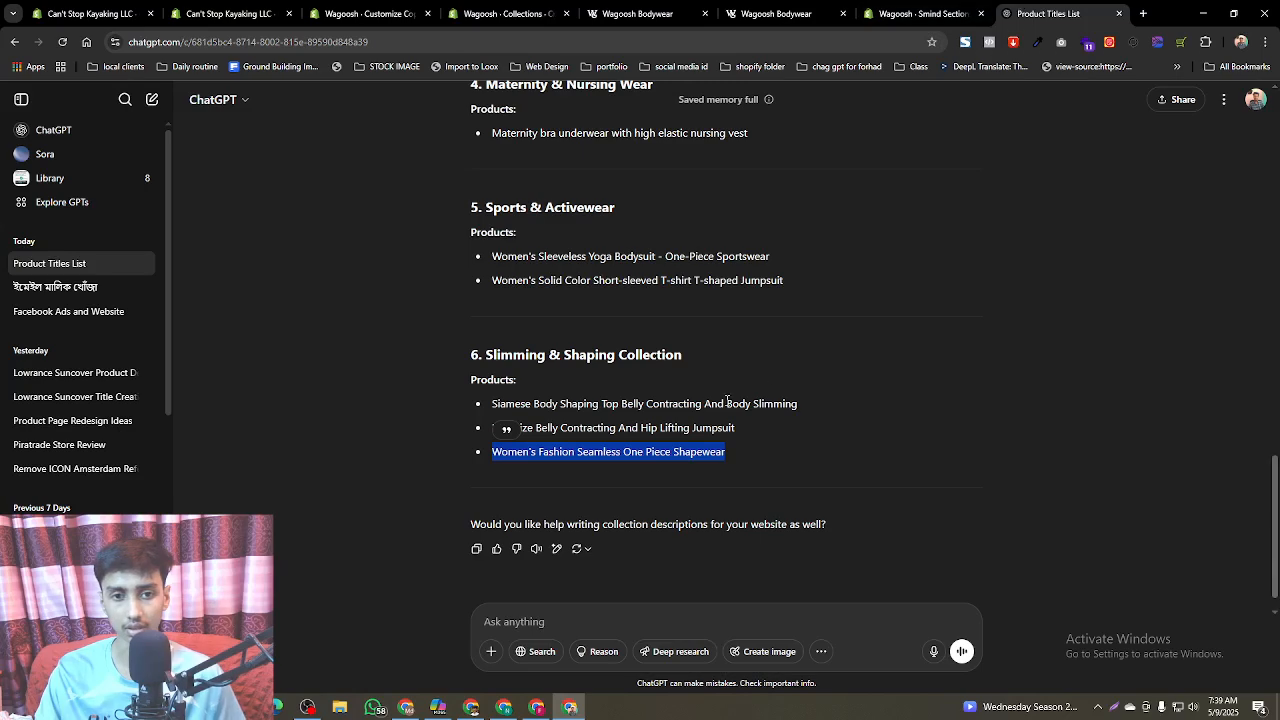
{"action": "scroll", "coordinate": [620, 350], "scroll_direction": "up", "scroll_amount": 1}
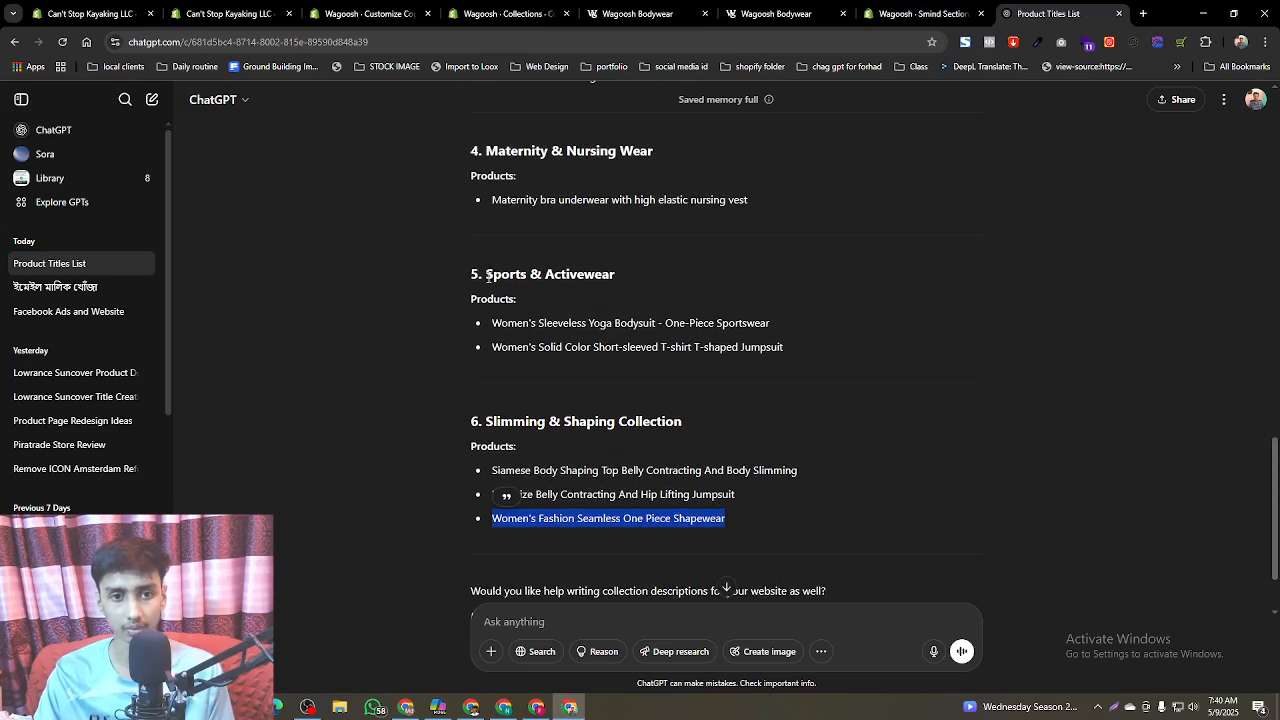
{"action": "left_click_drag", "start_coordinate": [487, 277], "coordinate": [614, 275]}
{"action": "key", "text": "ctrl+c"}
{"action": "left_click", "coordinate": [636, 13]}
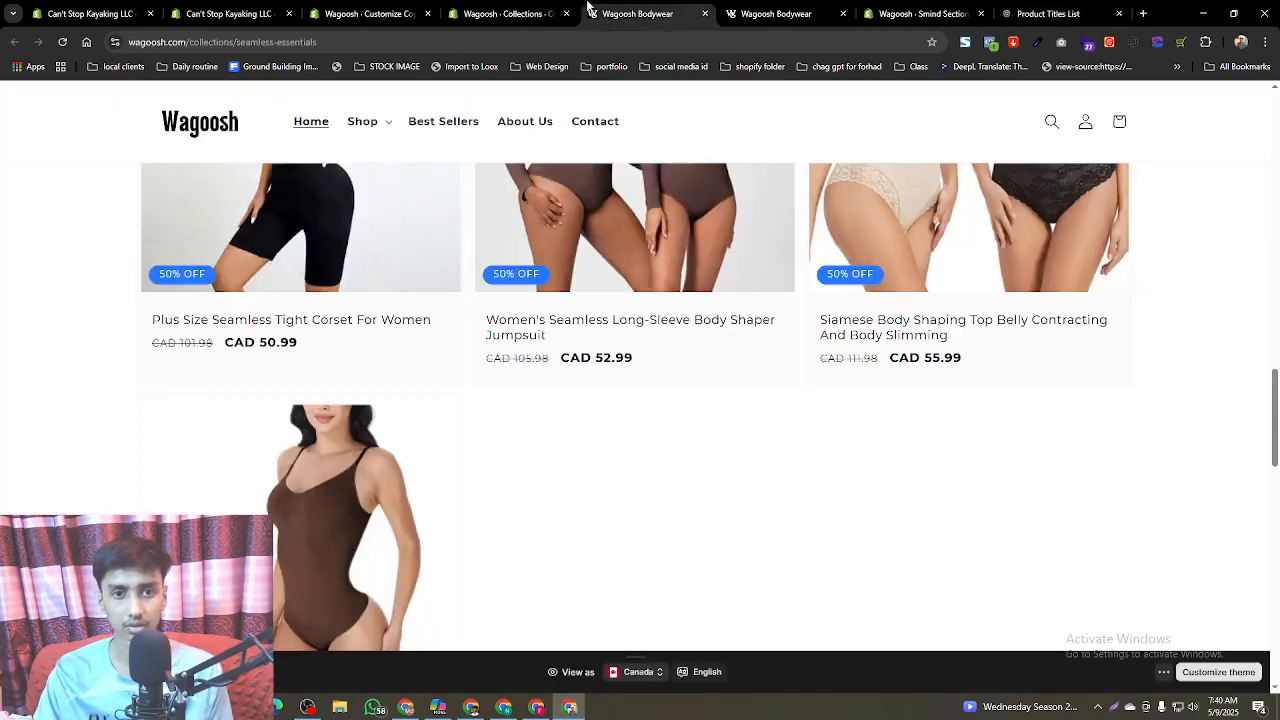
{"action": "left_click", "coordinate": [365, 13]}
{"action": "left_click", "coordinate": [505, 13]}
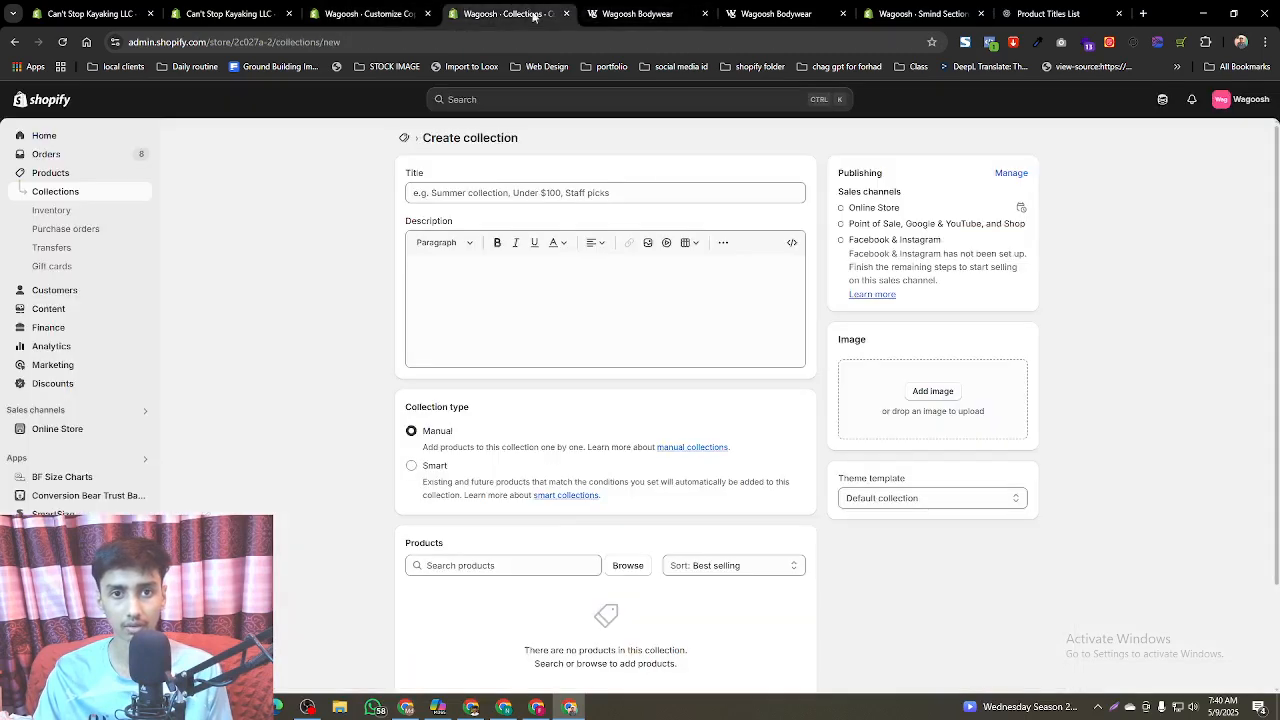
{"action": "left_click", "coordinate": [530, 195]}
{"action": "key", "text": "ctrl+v"}
- Copy the fifth group's first product name from ChatGPT and add Women's Sleeveless Yoga Bodysuit - One-Piece Sportswear to Sports & Activewear
{"action": "left_click", "coordinate": [620, 565]}
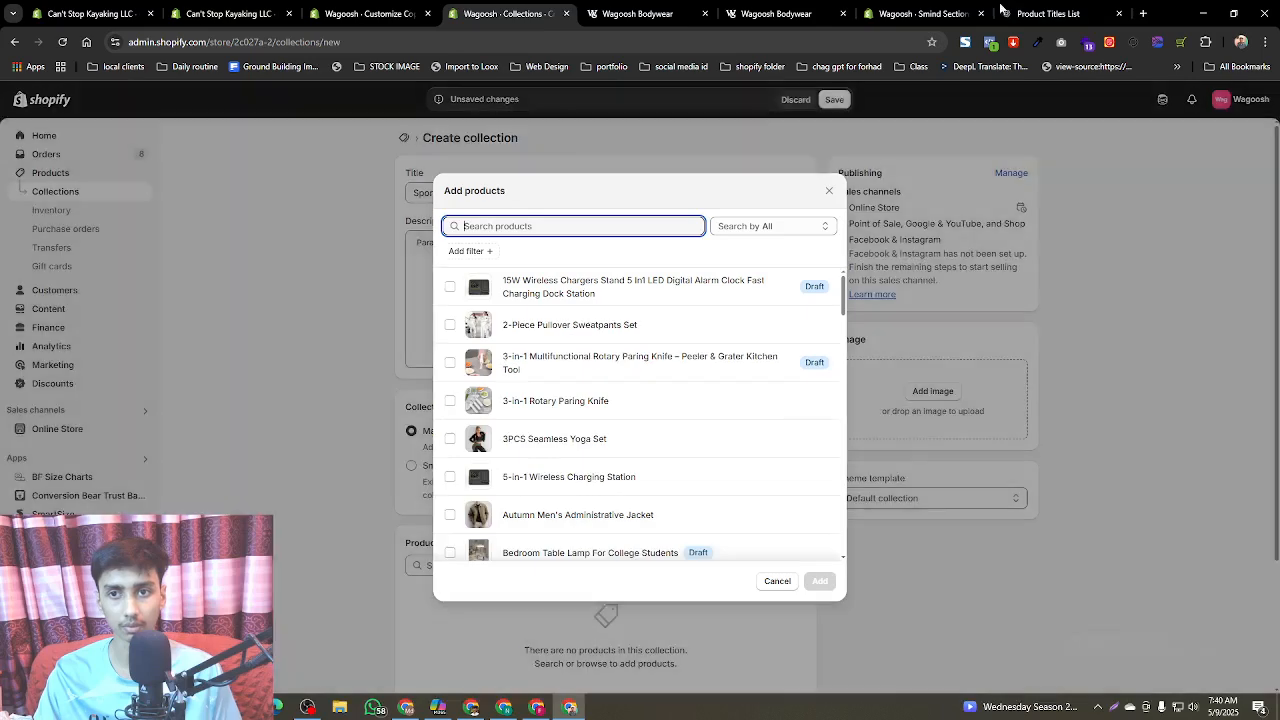
{"action": "left_click", "coordinate": [1010, 12]}
{"action": "triple_click", "coordinate": [550, 322]}
{"action": "key", "text": "ctrl+c"}
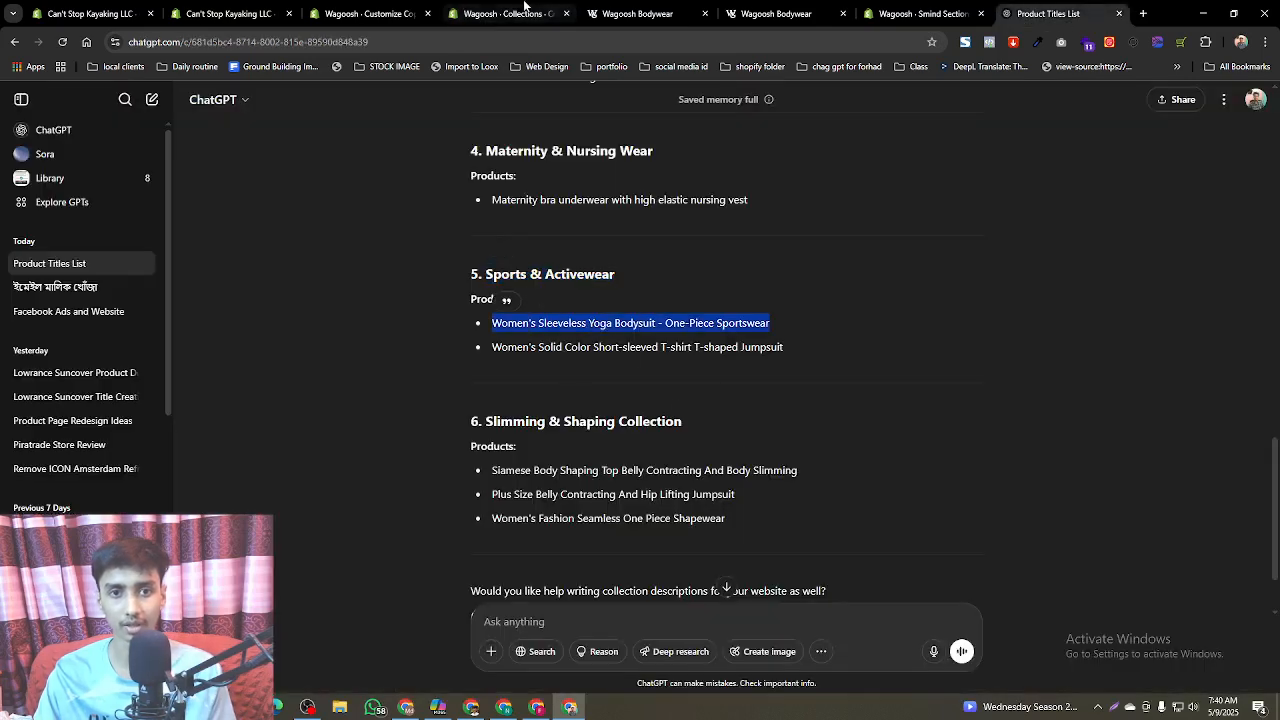
{"action": "left_click", "coordinate": [505, 13]}
{"action": "key", "text": "ctrl+v"}
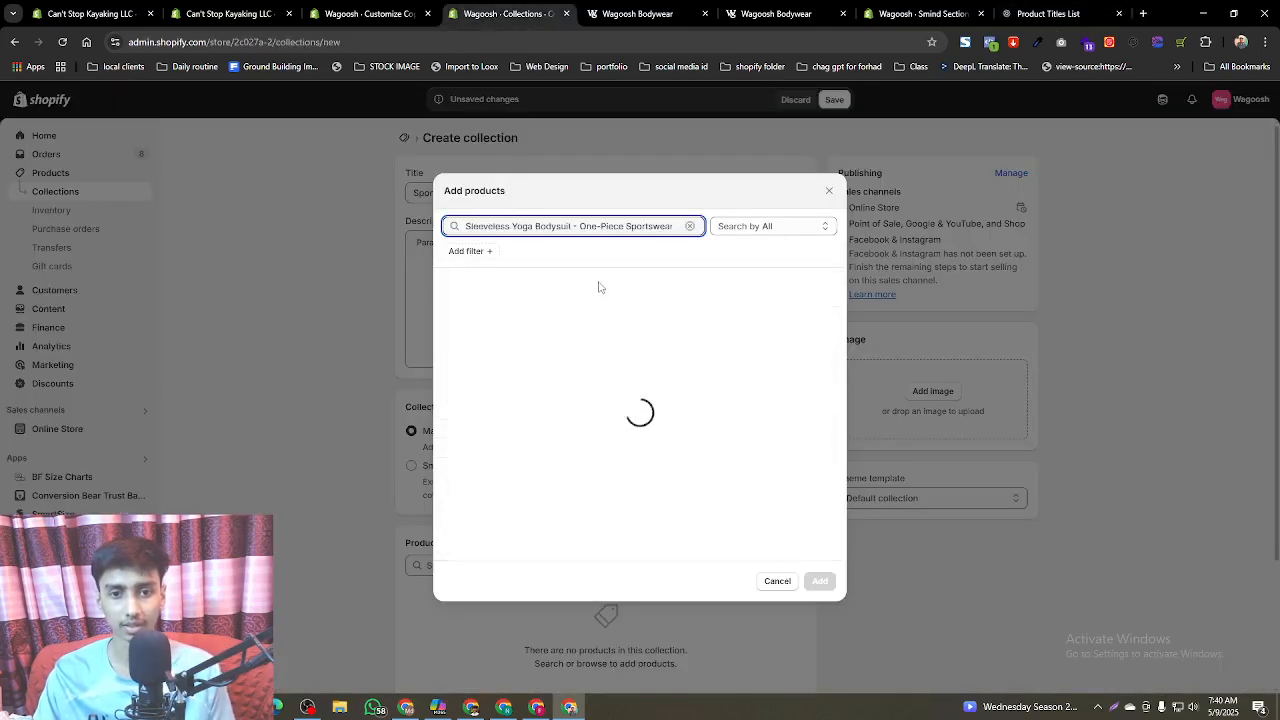
{"action": "left_click", "coordinate": [570, 292]}
{"action": "left_click", "coordinate": [818, 580]}
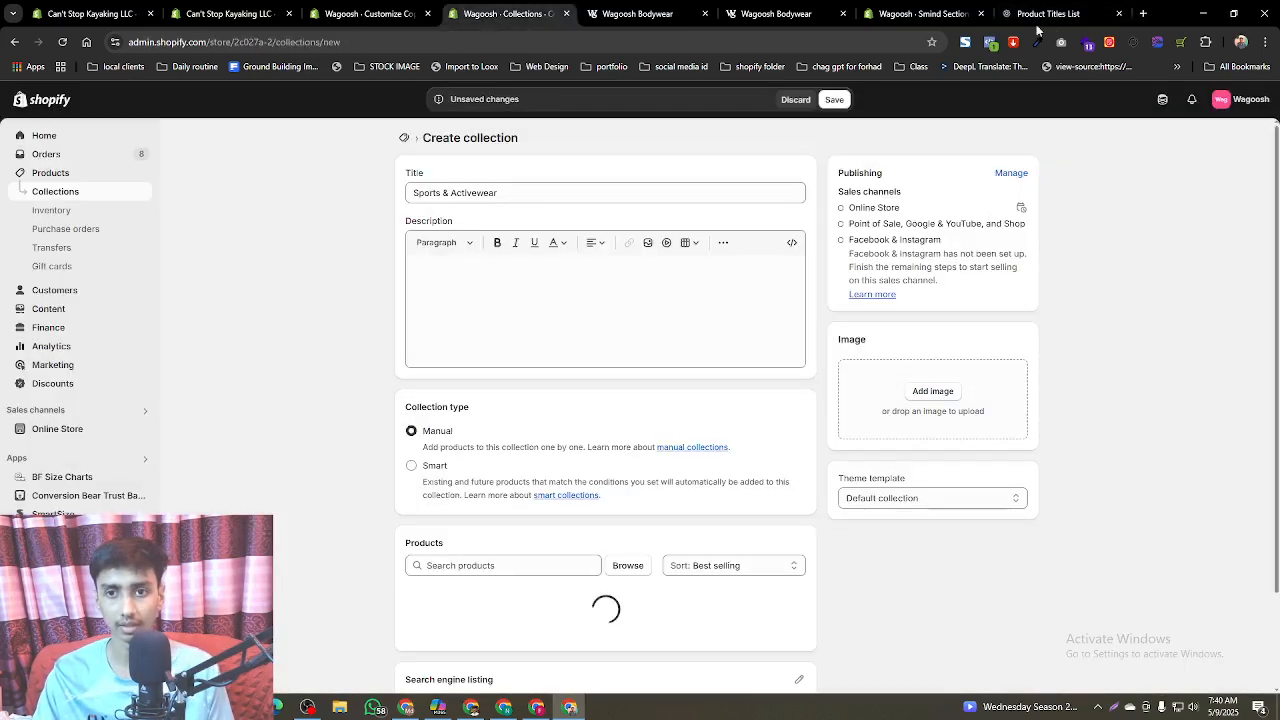
- Copy the fifth group's second product name from ChatGPT and add Women's Solid Color Short-sleeved T-shirt T-shaped Jumpsuit to Sports & Activewear
{"action": "key", "text": "ctrl+9"}
{"action": "triple_click", "coordinate": [537, 347]}
{"action": "key", "text": "ctrl+c"}
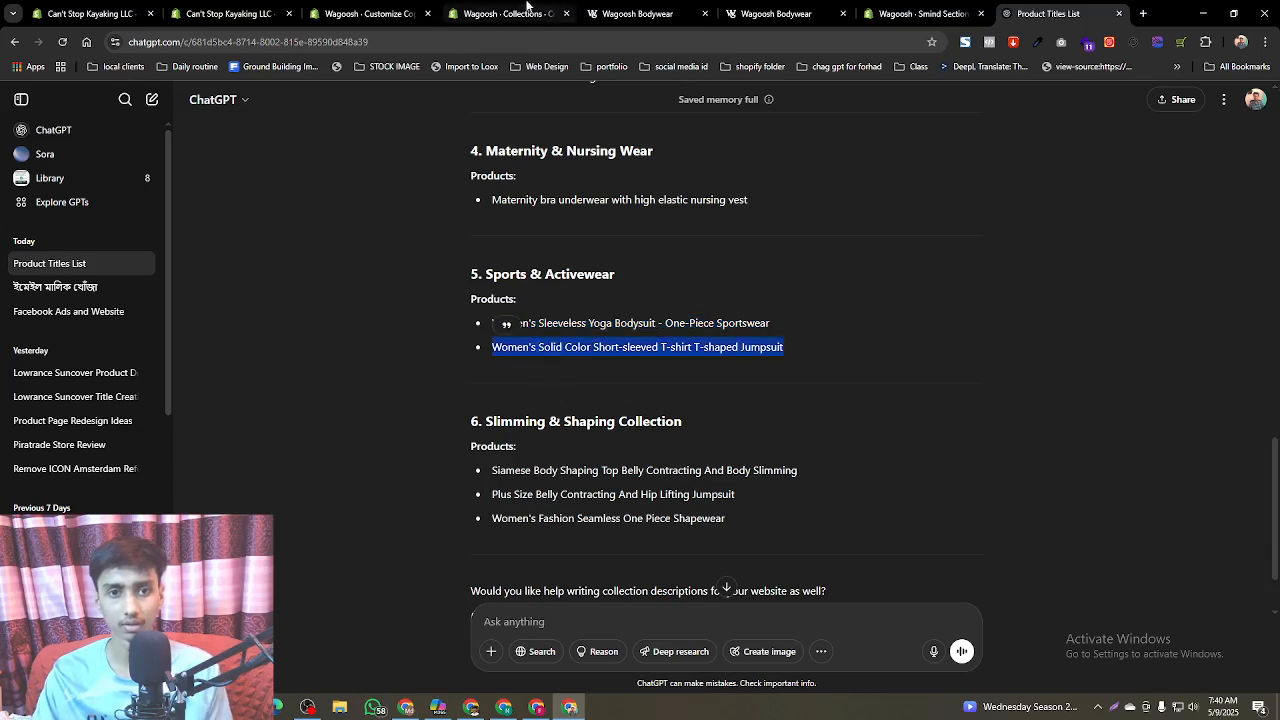
{"action": "left_click", "coordinate": [505, 13]}
{"action": "left_click", "coordinate": [488, 566]}
{"action": "key", "text": "ctrl+v"}
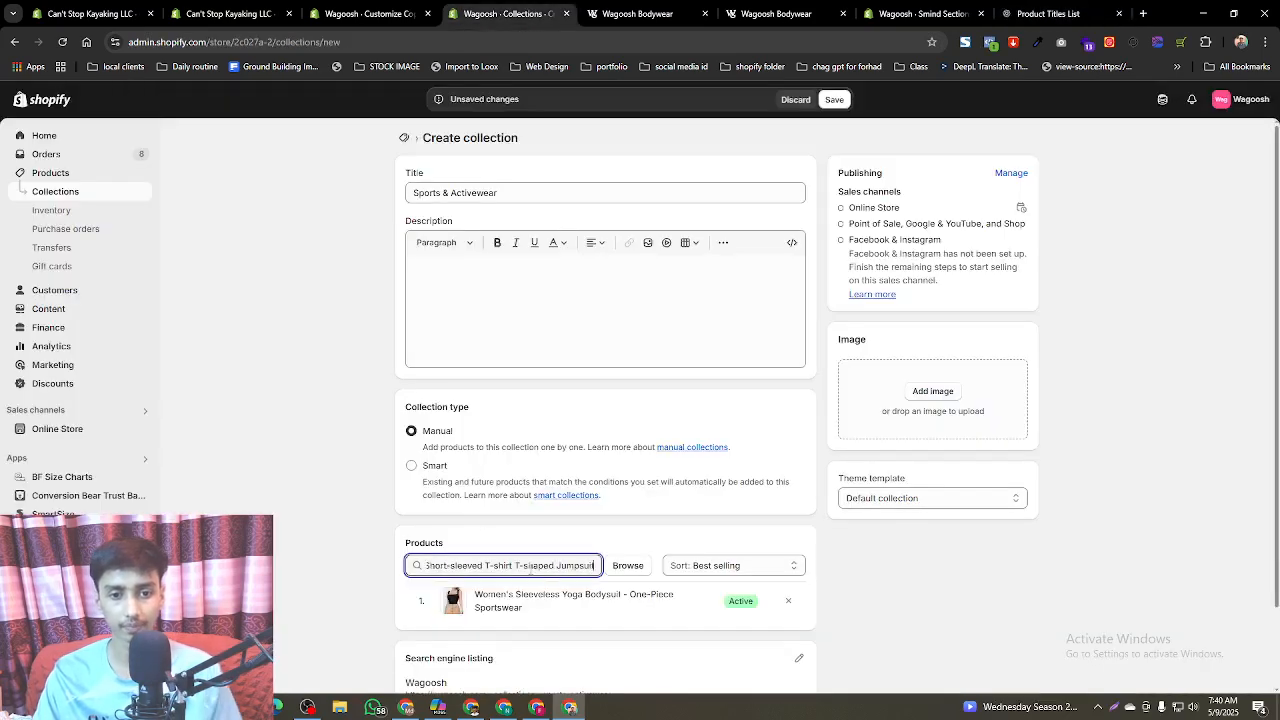
{"action": "left_click", "coordinate": [547, 300]}
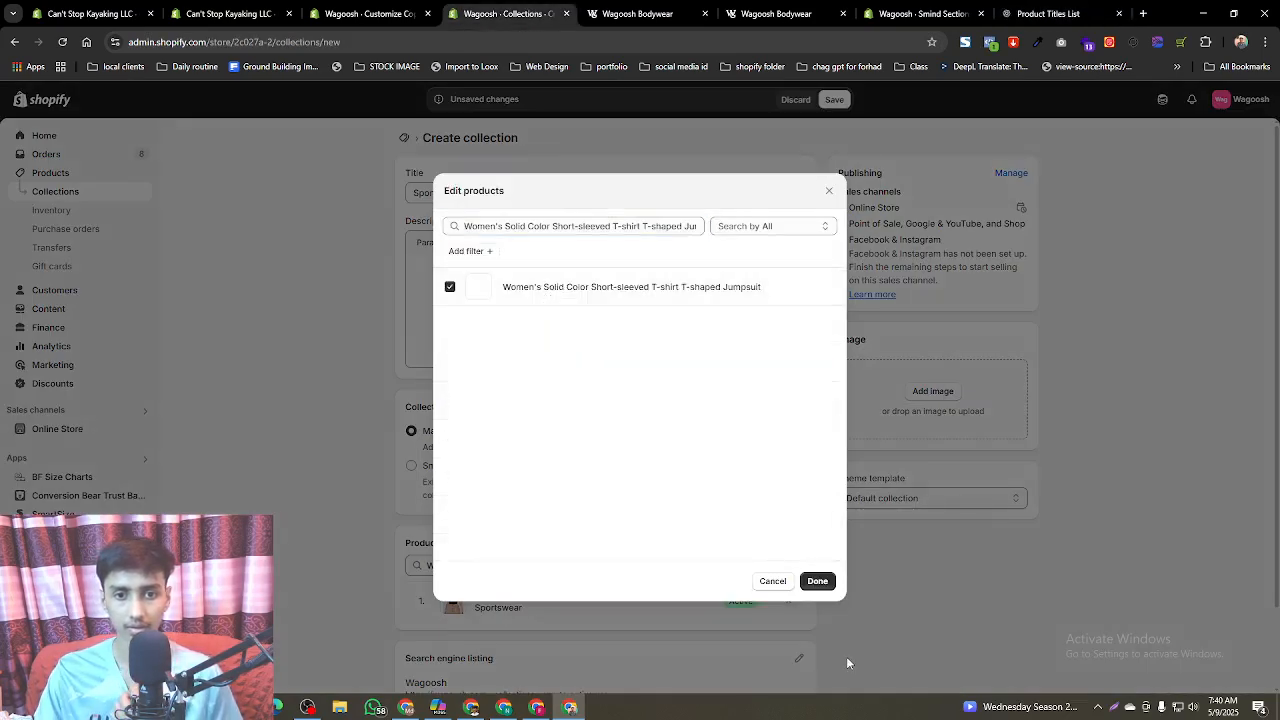
{"action": "left_click", "coordinate": [817, 581]}
- Copy the Maternity & Nursing Wear product name from ChatGPT and add Maternity bra underwear with high elastic nursing vest to Sports & Activewear
{"action": "left_click", "coordinate": [1048, 13]}
{"action": "scroll", "coordinate": [552, 406], "scroll_direction": "up", "scroll_amount": 2}
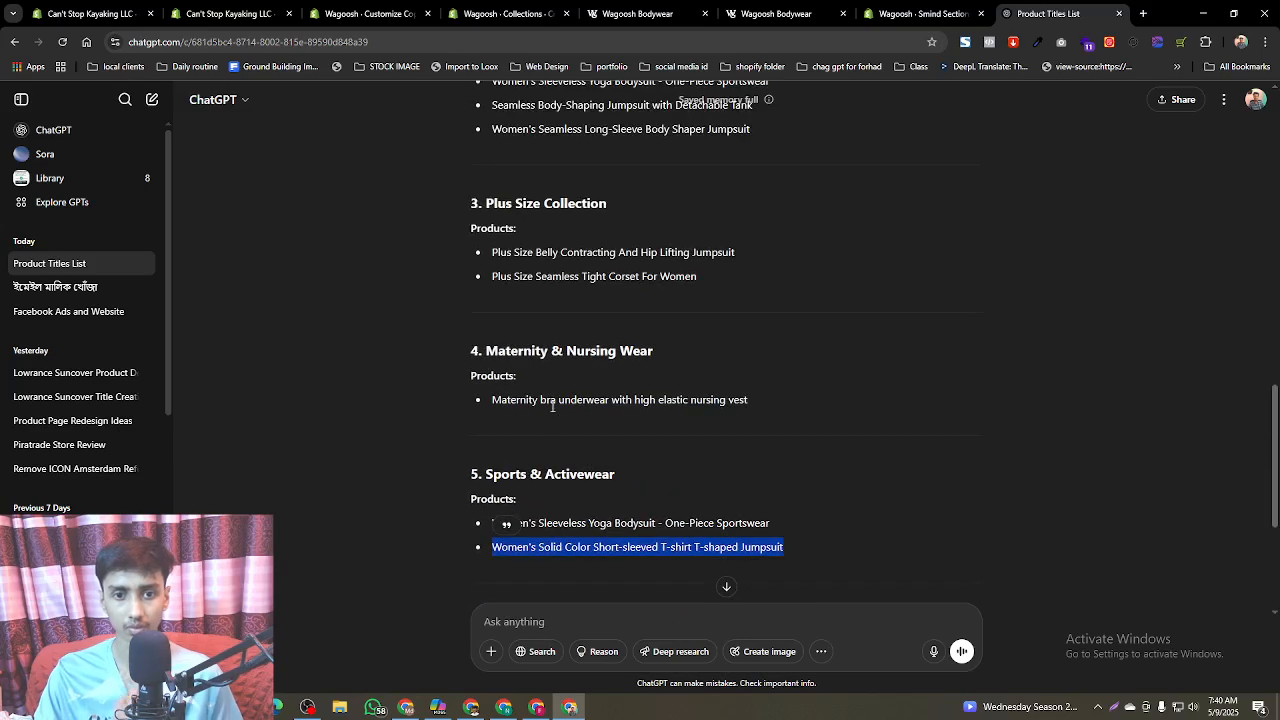
{"action": "triple_click", "coordinate": [553, 402]}
{"action": "key", "text": "ctrl+c"}
{"action": "key", "text": "ctrl+4"}
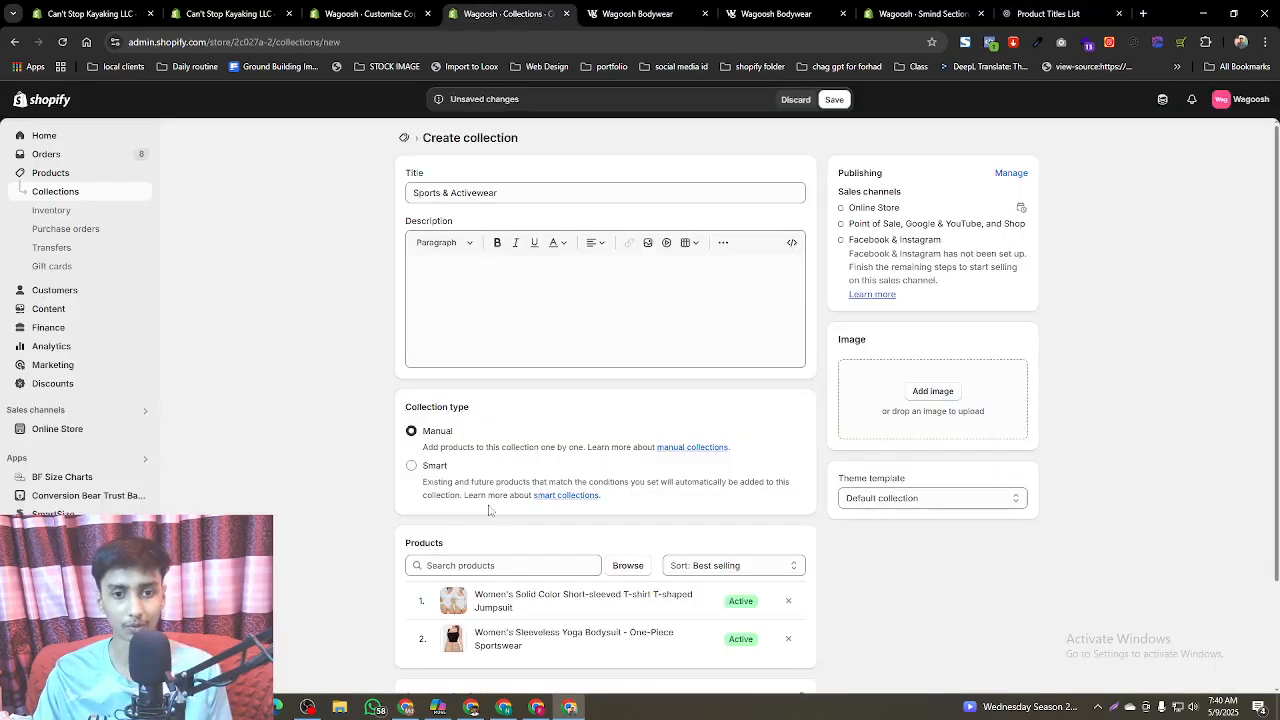
{"action": "key", "text": "ctrl+v"}
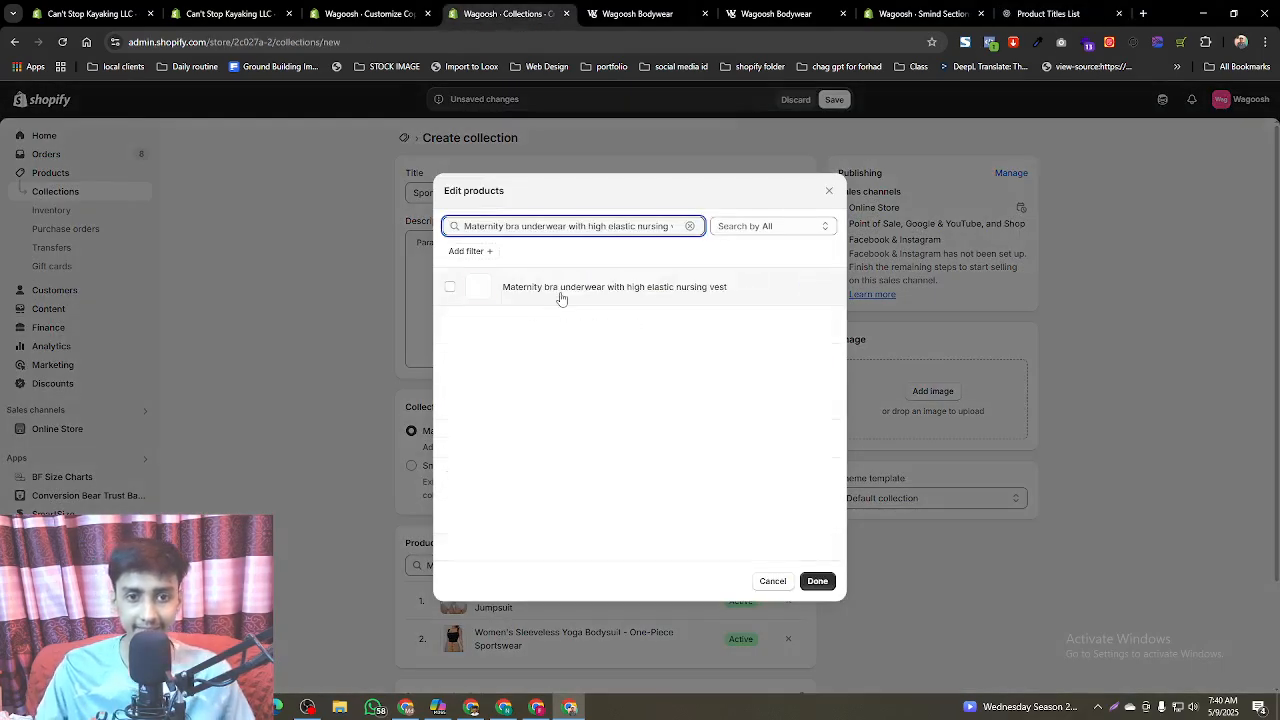
{"action": "left_click", "coordinate": [557, 297]}
{"action": "left_click", "coordinate": [817, 581]}
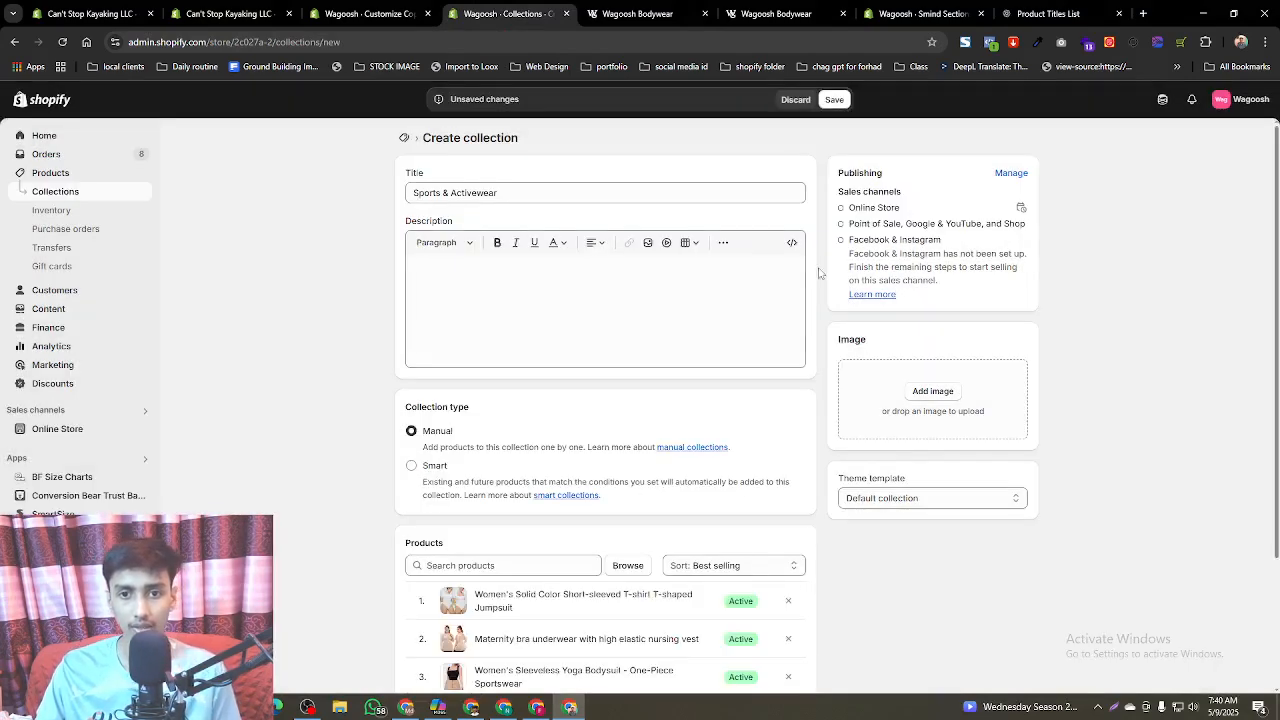
- Save the Sports & Activewear collection and open the fourth, still empty collection block of the home page's Collection List in the theme editor
{"action": "left_click", "coordinate": [834, 100]}
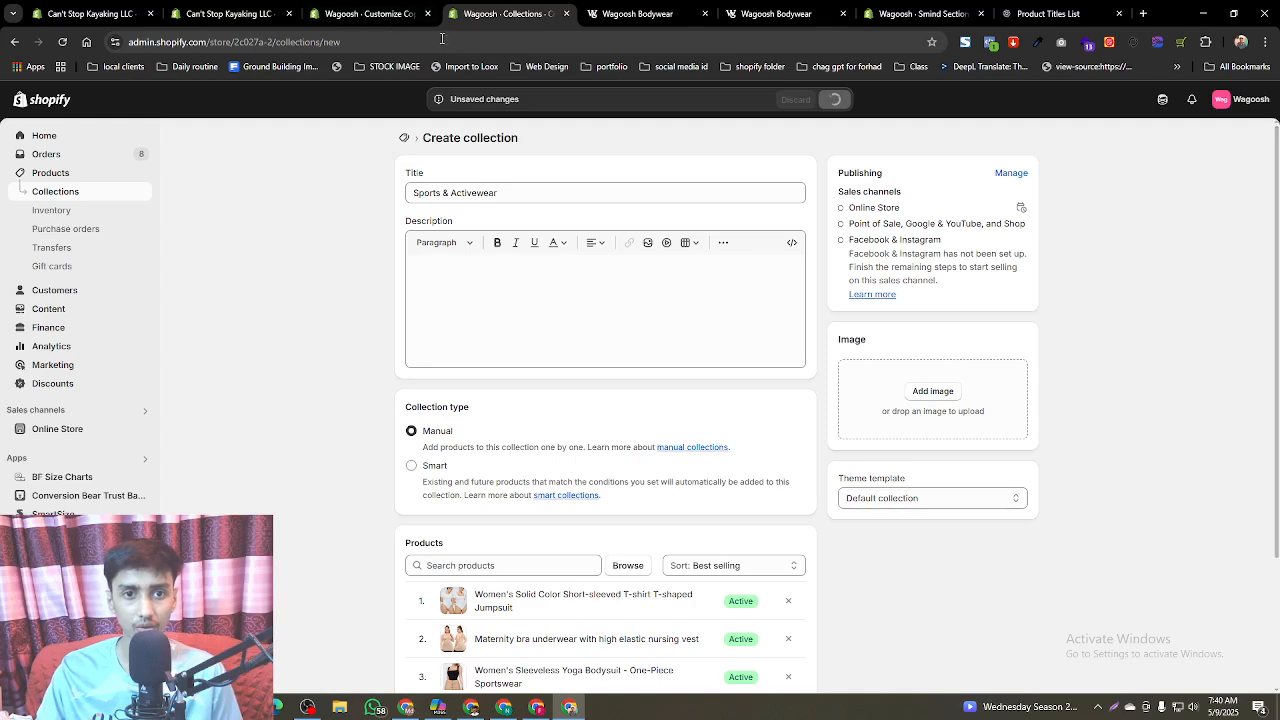
{"action": "left_click", "coordinate": [378, 22]}
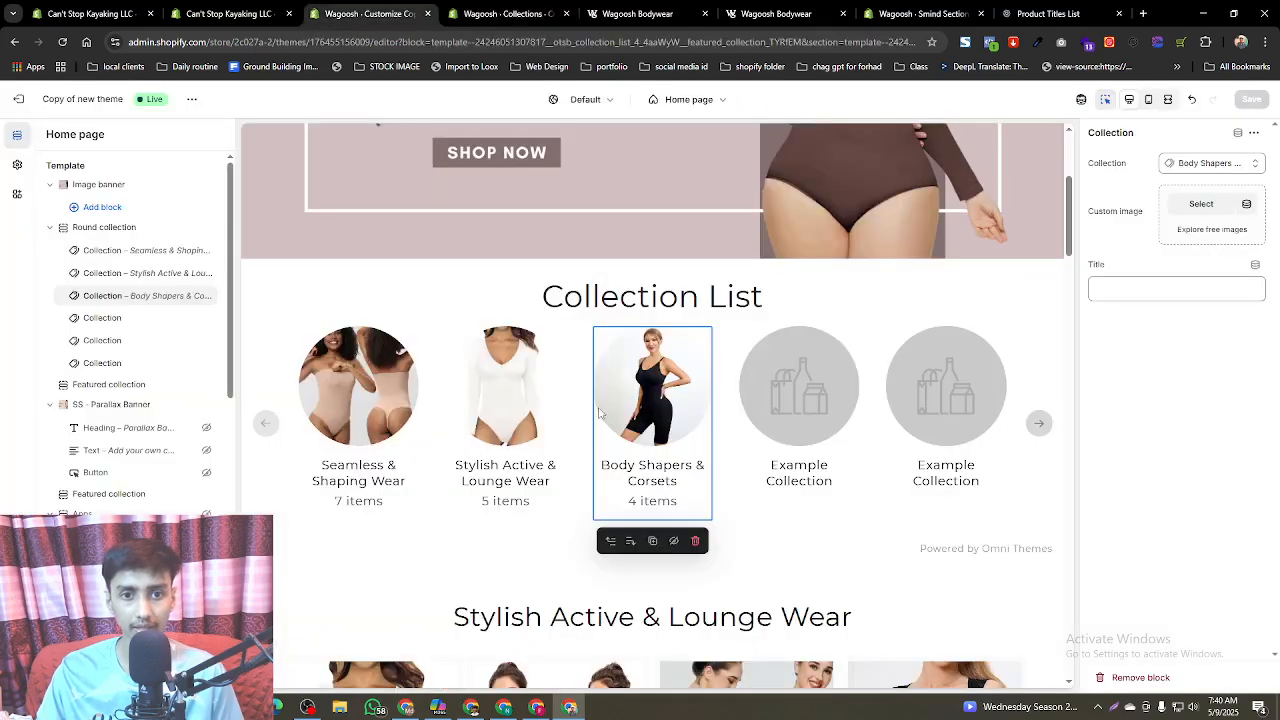
{"action": "left_click", "coordinate": [810, 388]}
- Copy the fifth group's name, Sports & Activewear, from ChatGPT's collection list without its number
{"action": "left_click", "coordinate": [1045, 13]}
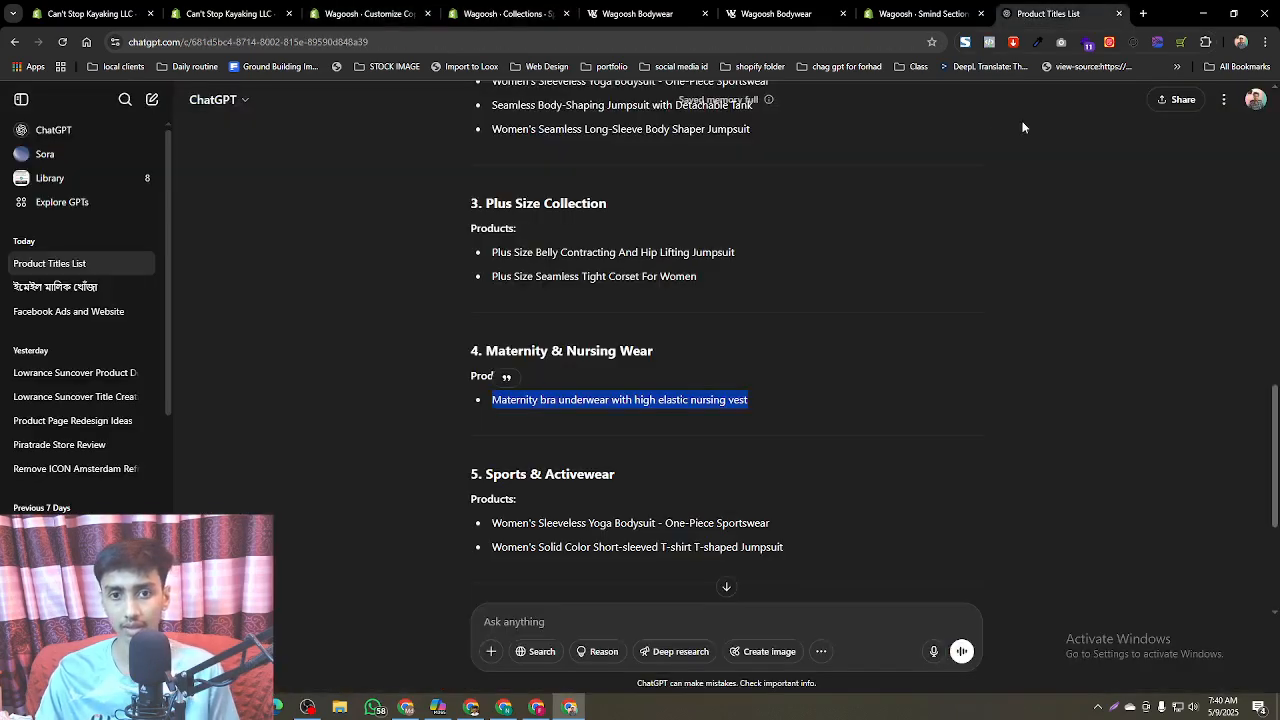
{"action": "triple_click", "coordinate": [541, 472]}
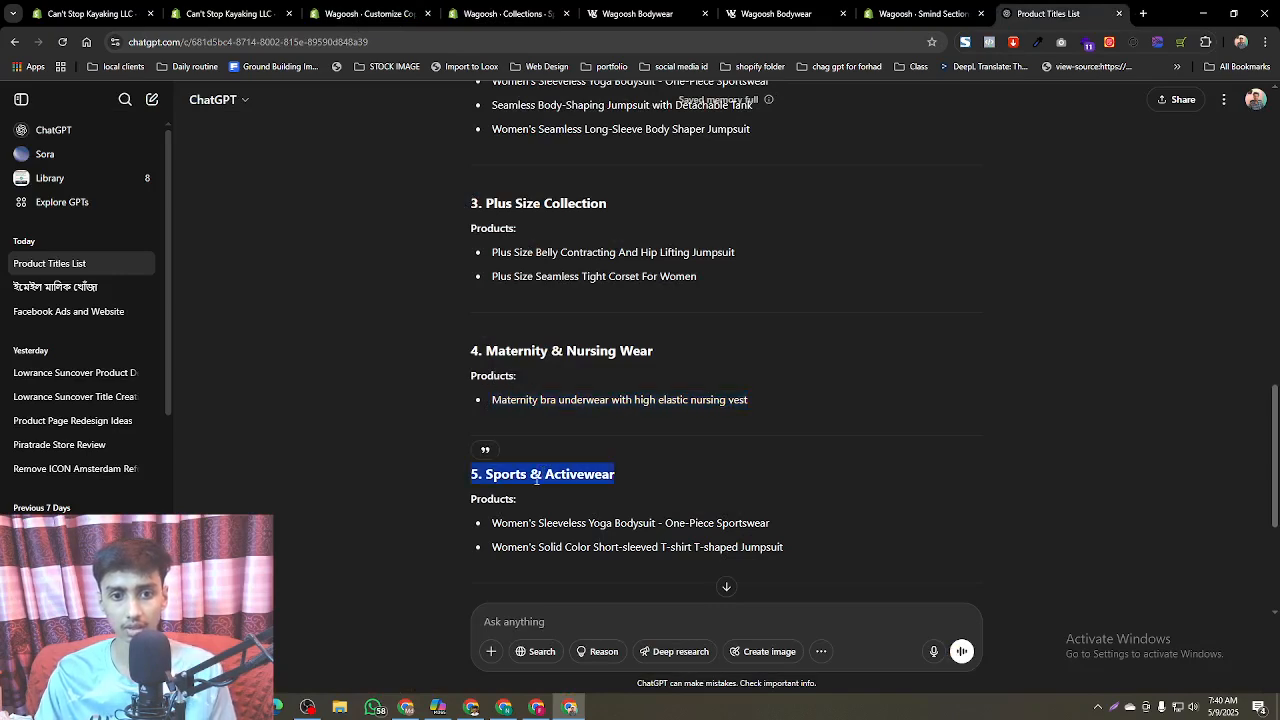
{"action": "left_click", "coordinate": [471, 474]}
{"action": "left_click_drag", "start_coordinate": [486, 475], "coordinate": [649, 490]}
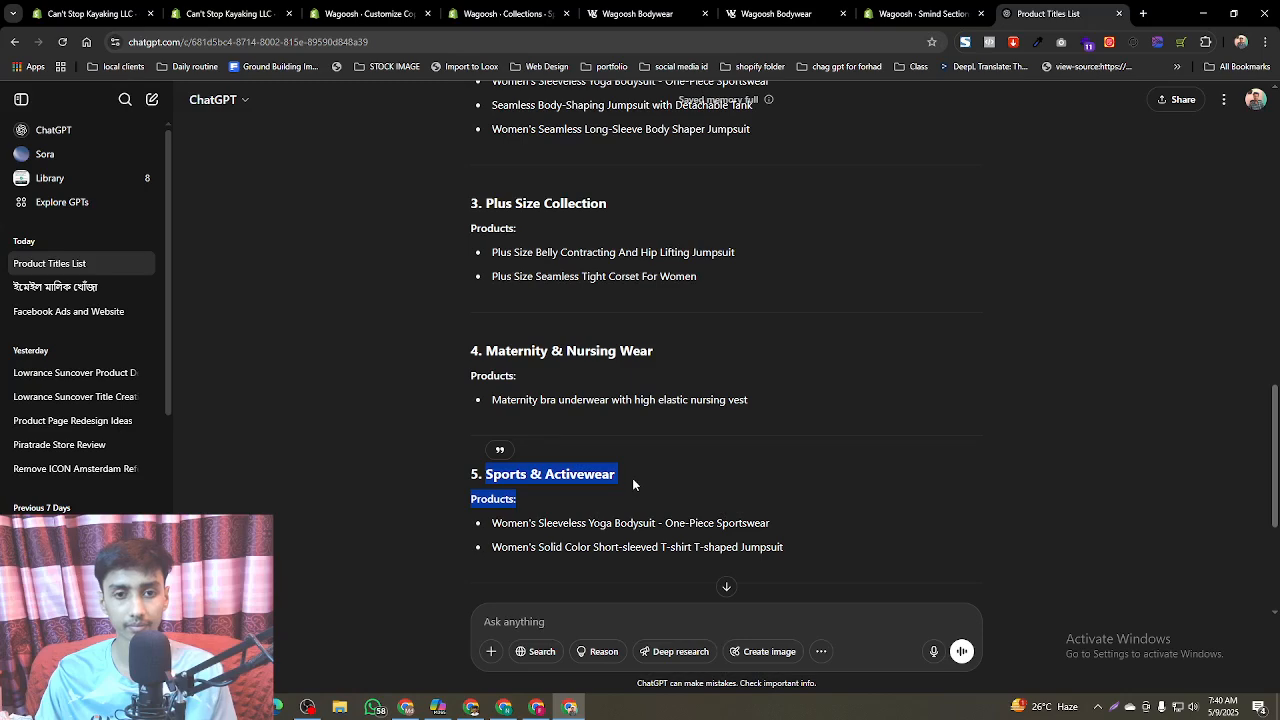
{"action": "left_click", "coordinate": [510, 480]}
{"action": "left_click_drag", "start_coordinate": [486, 474], "coordinate": [616, 481]}
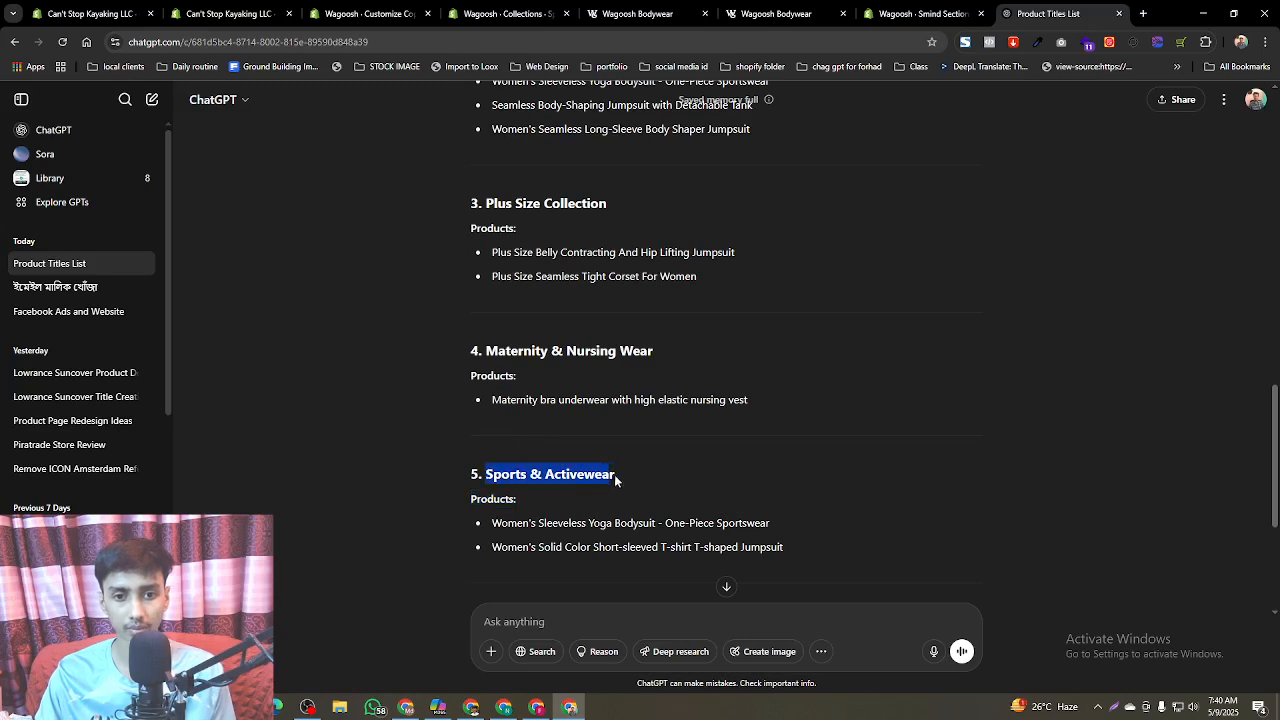
- Assign the Sports & Activewear collection to the fourth Collection List block and leave the block's custom title empty
{"action": "left_click", "coordinate": [505, 13]}
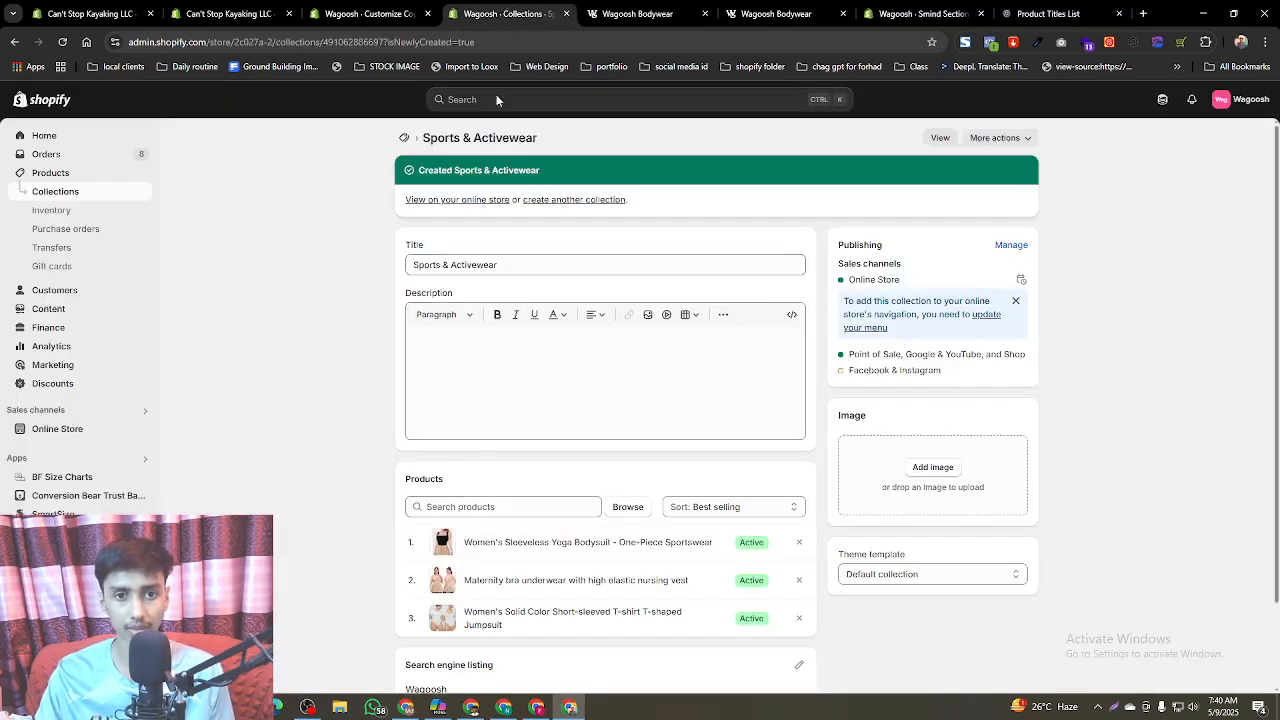
{"action": "left_click", "coordinate": [431, 25]}
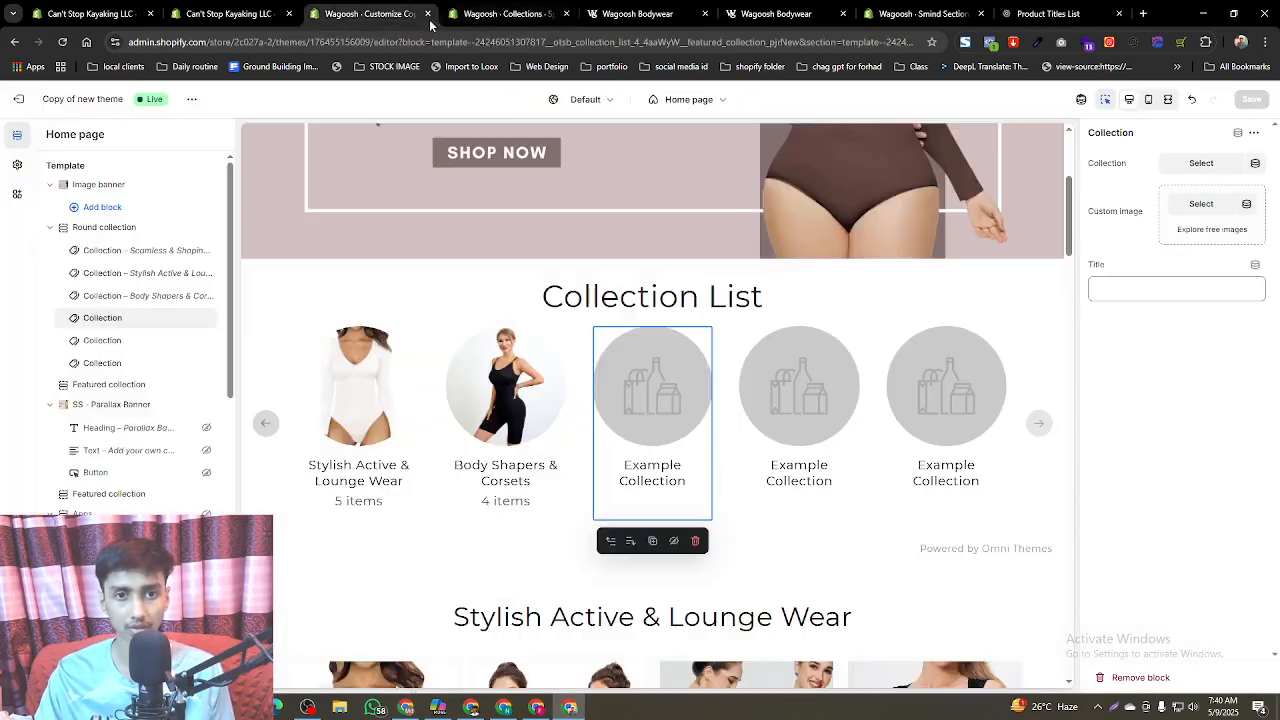
{"action": "left_click", "coordinate": [1139, 287]}
{"action": "key", "text": "ctrl+v"}
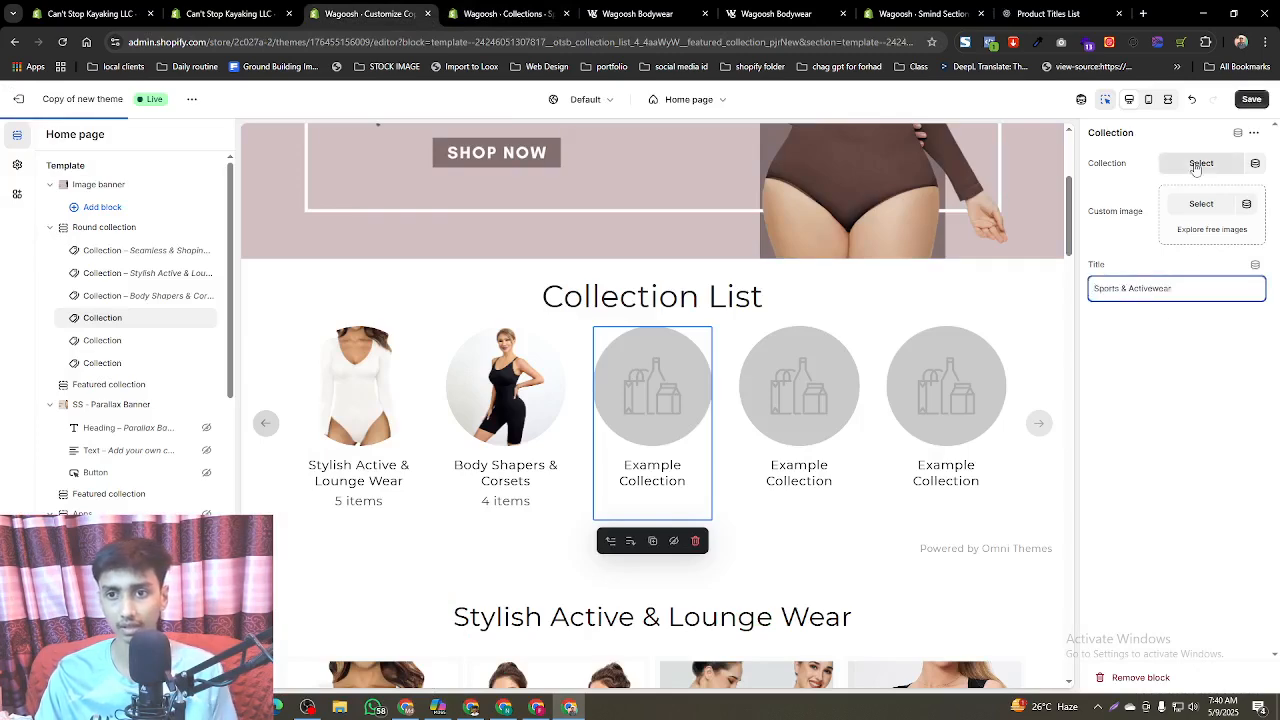
{"action": "left_click", "coordinate": [1201, 163]}
{"action": "key", "text": "ctrl+v"}
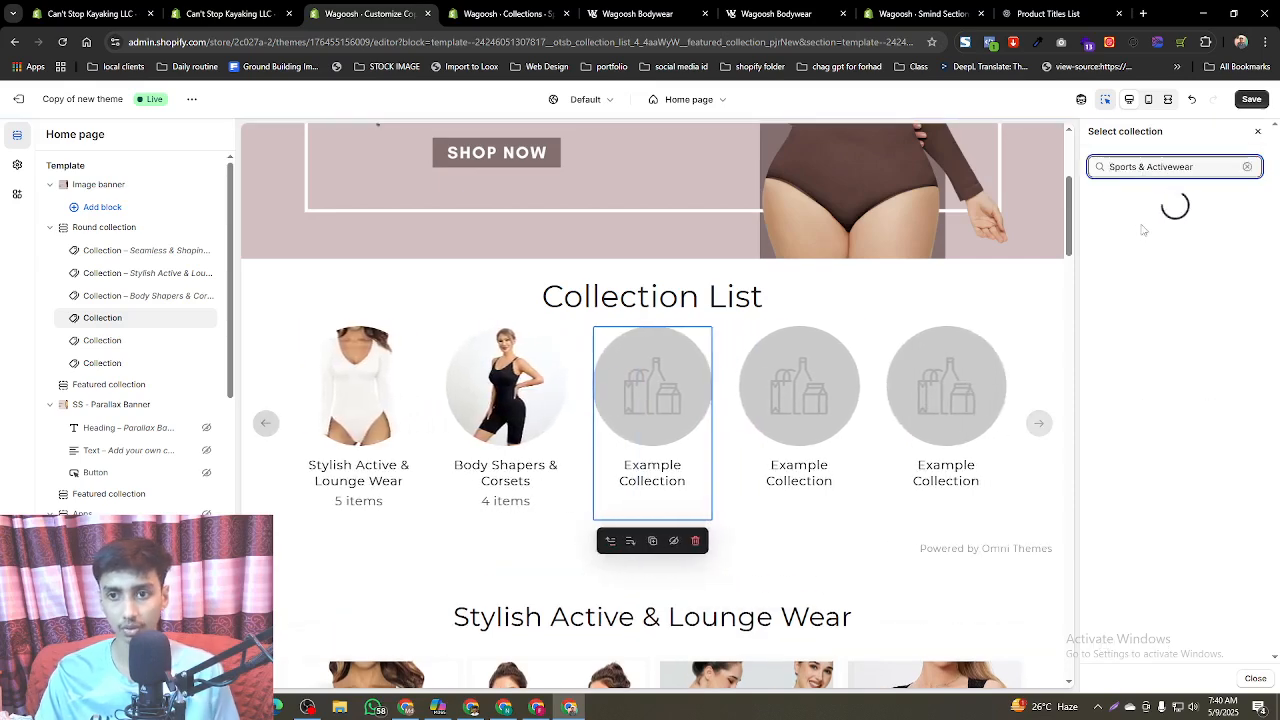
{"action": "left_click", "coordinate": [1145, 243]}
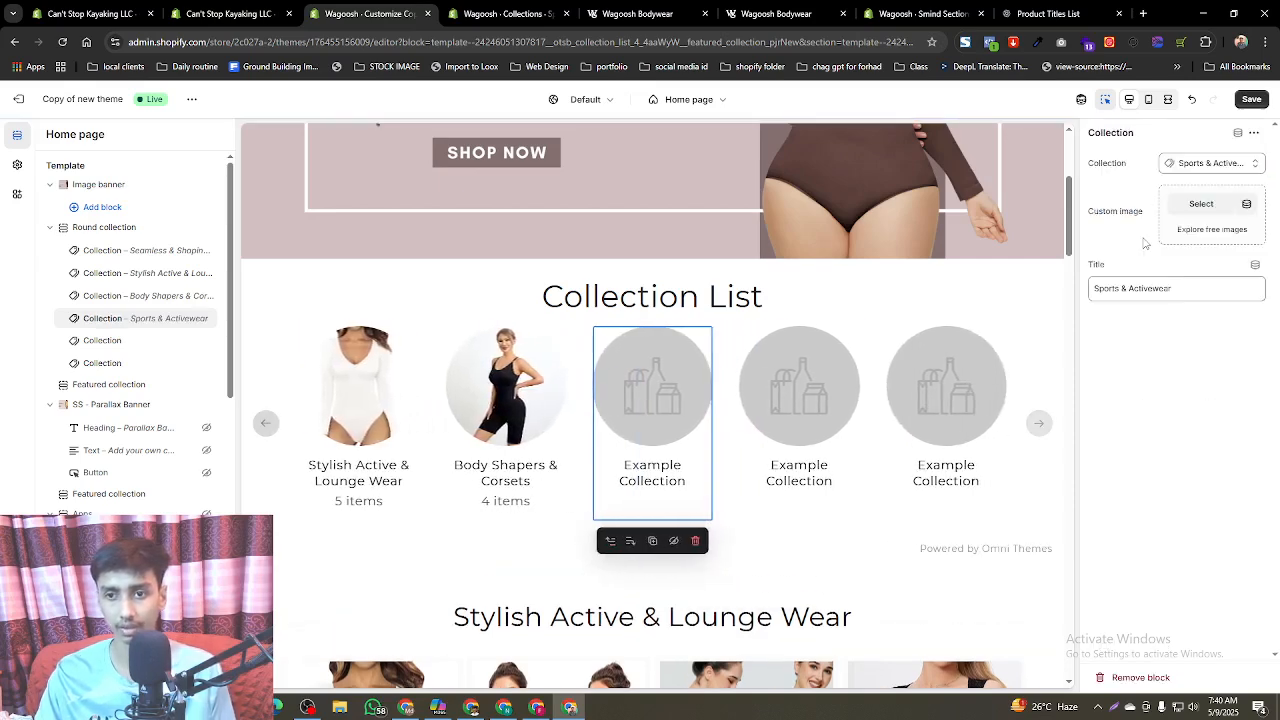
{"action": "double_click", "coordinate": [1147, 290]}
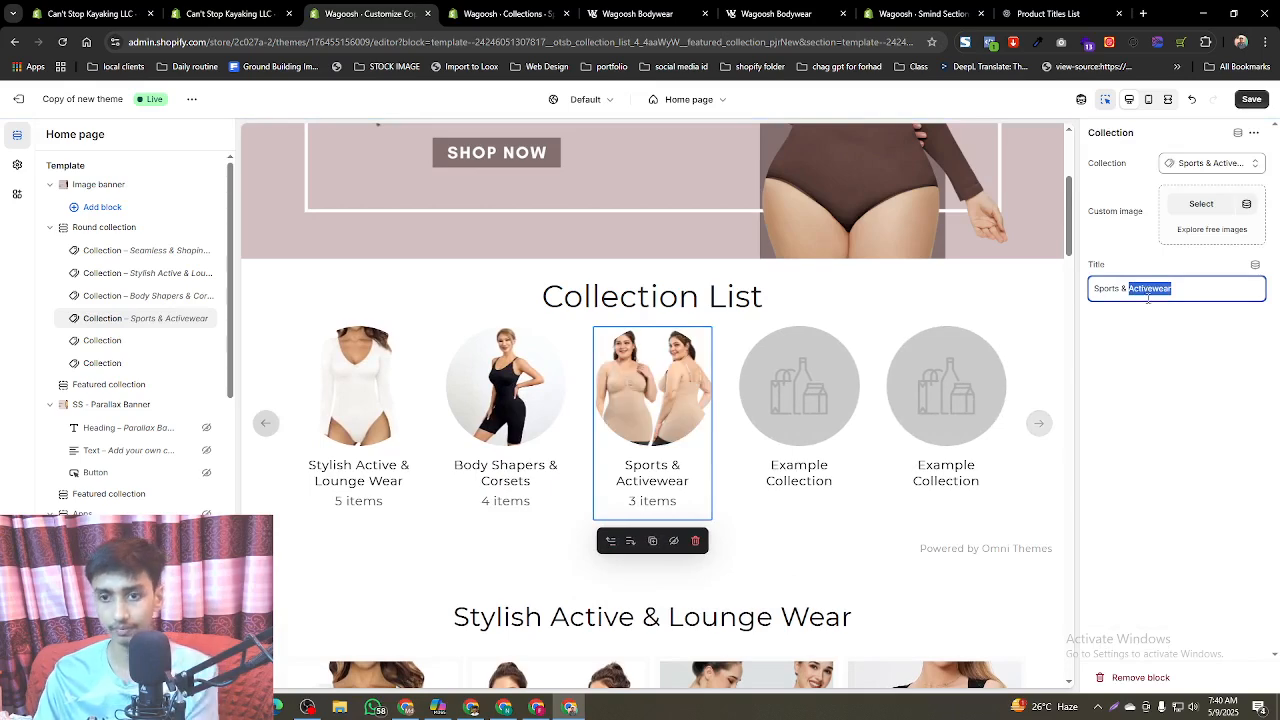
{"action": "key", "text": "BackSpace"}
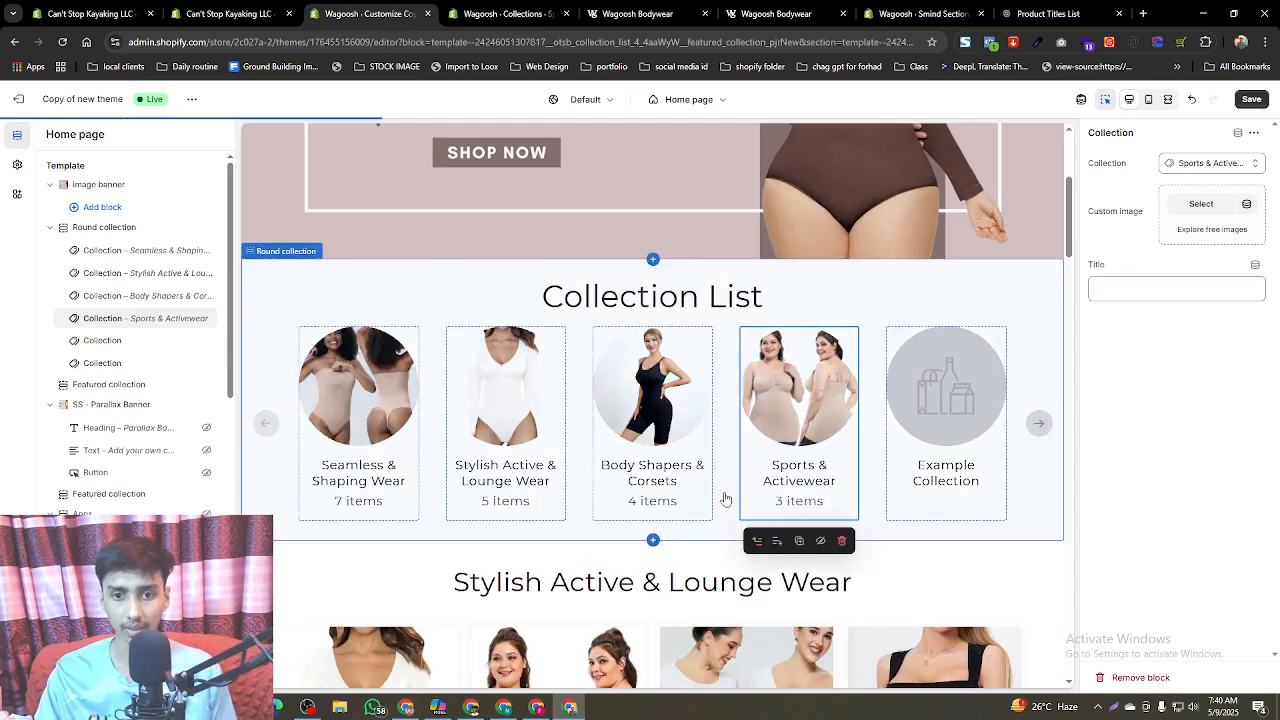
- Open the fifth Collection List block and copy the sixth group's name, Slimming & Shaping Collection, from ChatGPT
{"action": "left_click", "coordinate": [108, 341]}
{"action": "left_click", "coordinate": [1048, 13]}
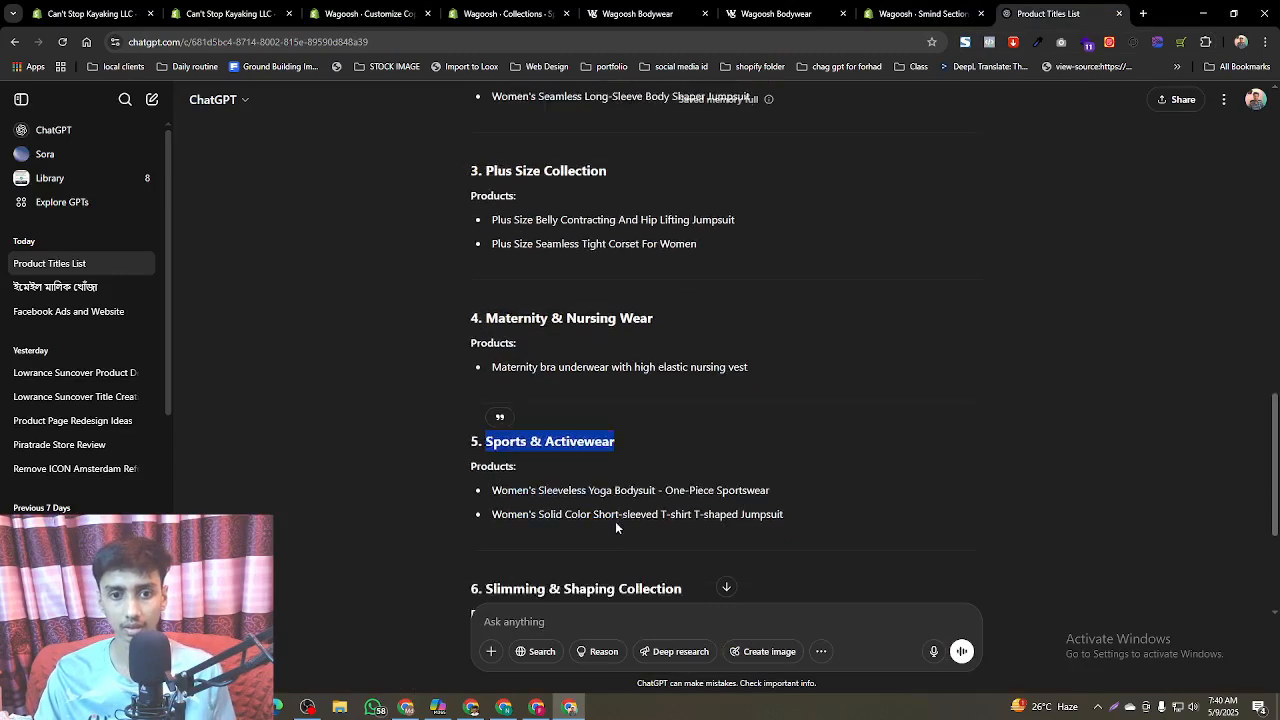
{"action": "scroll", "coordinate": [560, 520], "scroll_direction": "down", "scroll_amount": 2}
{"action": "left_click_drag", "start_coordinate": [487, 490], "coordinate": [682, 490]}
{"action": "key", "text": "ctrl+c"}
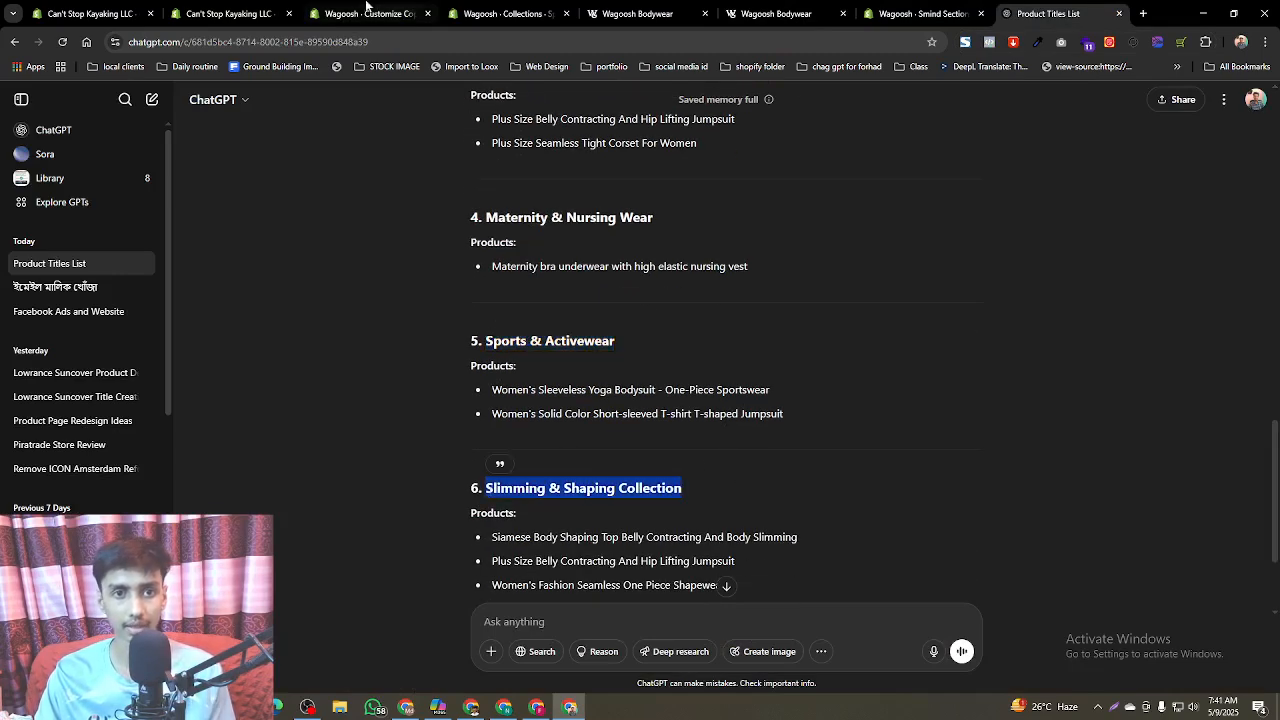
- Search for the copied name and assign Slimming & Shaping Collection to the fifth Collection List block
{"action": "left_click", "coordinate": [500, 13]}
{"action": "left_click", "coordinate": [366, 6]}
{"action": "left_click", "coordinate": [508, 6]}
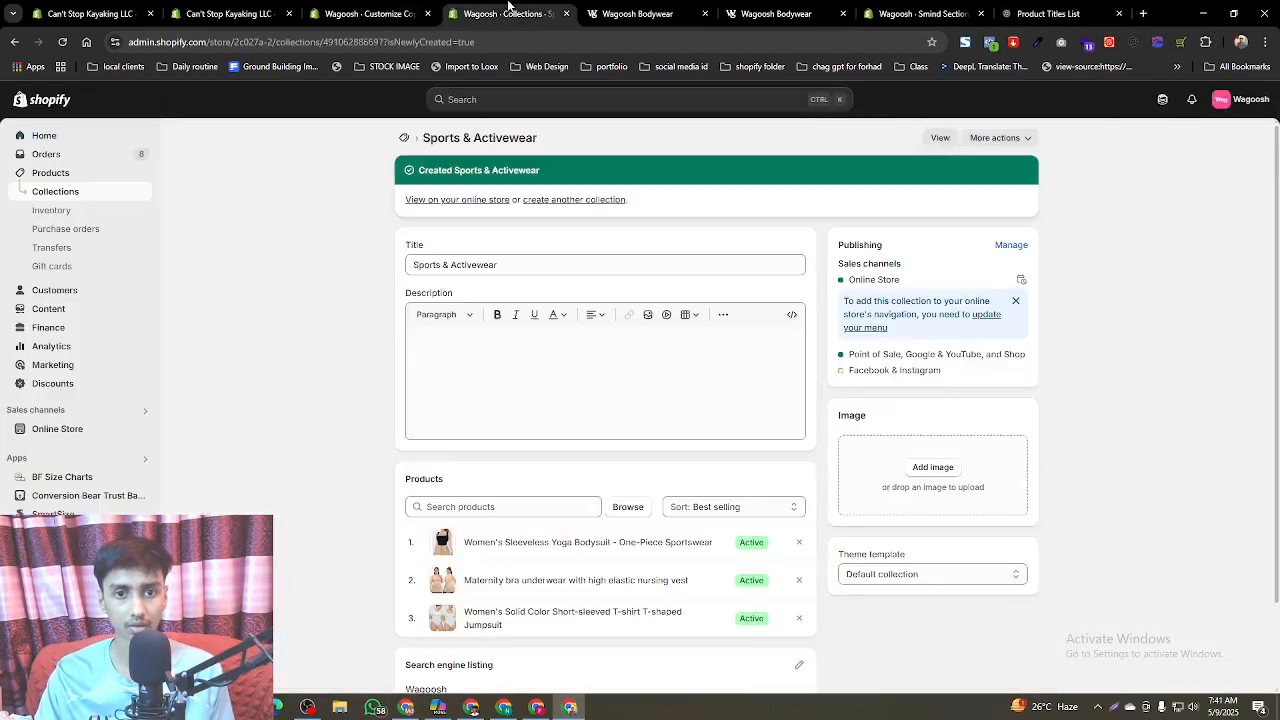
{"action": "left_click", "coordinate": [386, 7]}
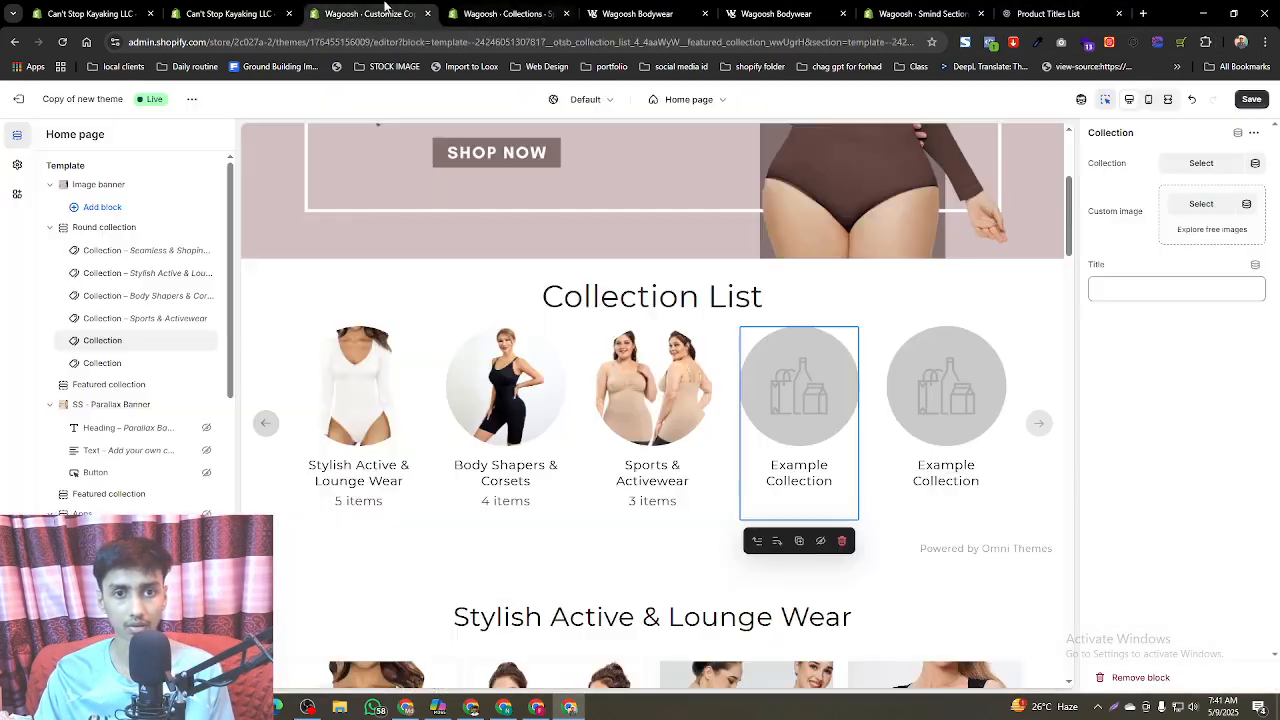
{"action": "left_click", "coordinate": [1175, 163]}
{"action": "key", "text": "ctrl+v"}
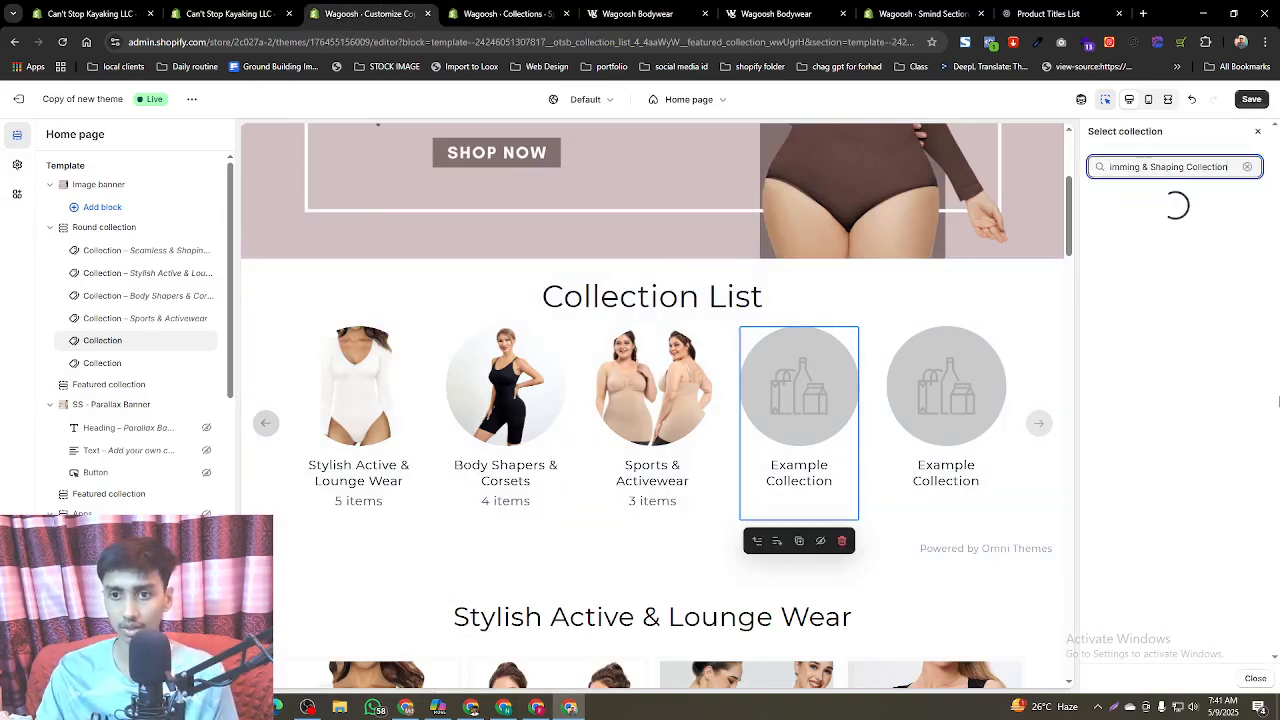
{"action": "left_click", "coordinate": [1140, 246]}
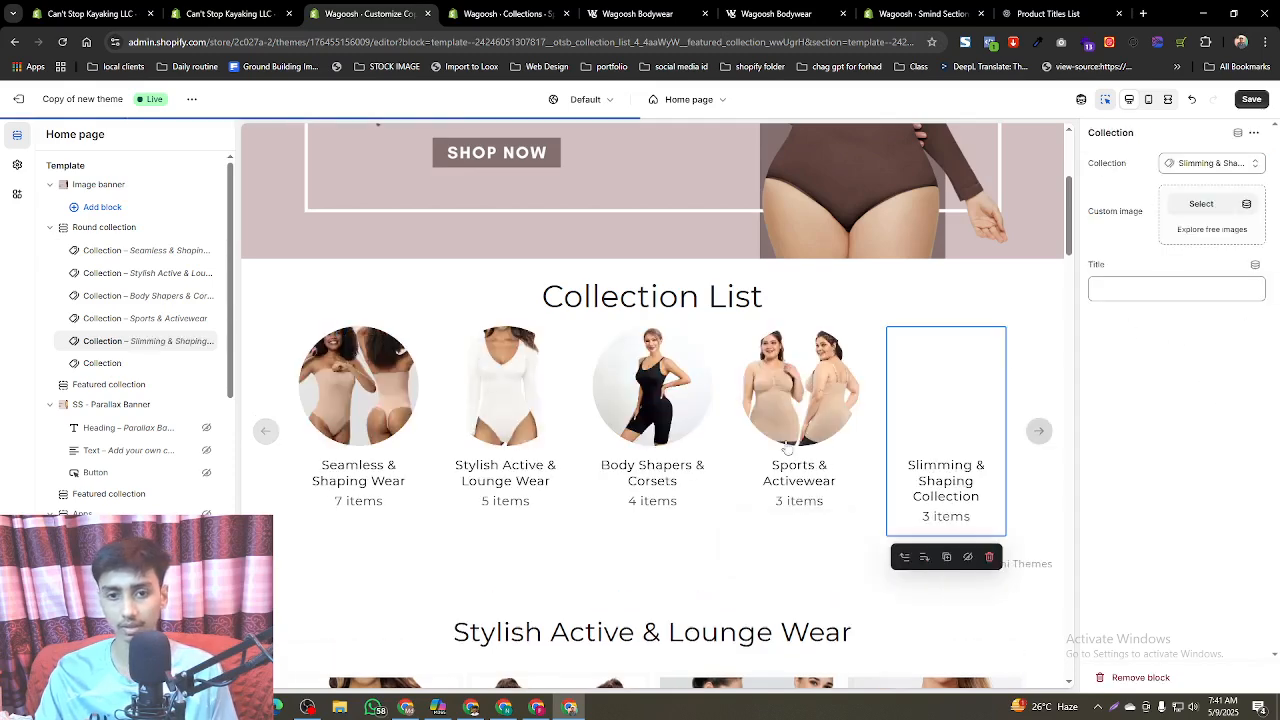
- Open the sixth Collection List block and copy the second group's name, Jumpsuits & Bodysuits, from ChatGPT
{"action": "left_click", "coordinate": [118, 370]}
{"action": "left_click", "coordinate": [1052, 12]}
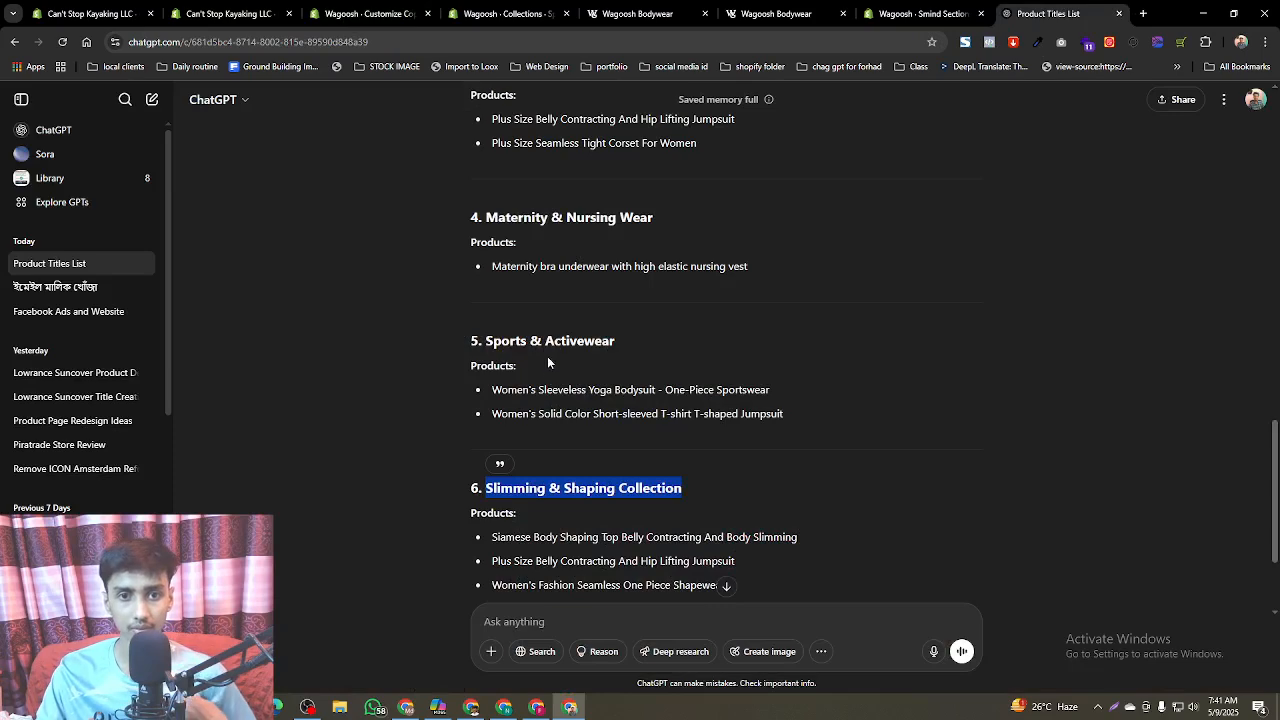
{"action": "scroll", "coordinate": [547, 356], "scroll_direction": "up", "scroll_amount": 1}
{"action": "scroll", "coordinate": [561, 330], "scroll_direction": "up", "scroll_amount": 3}
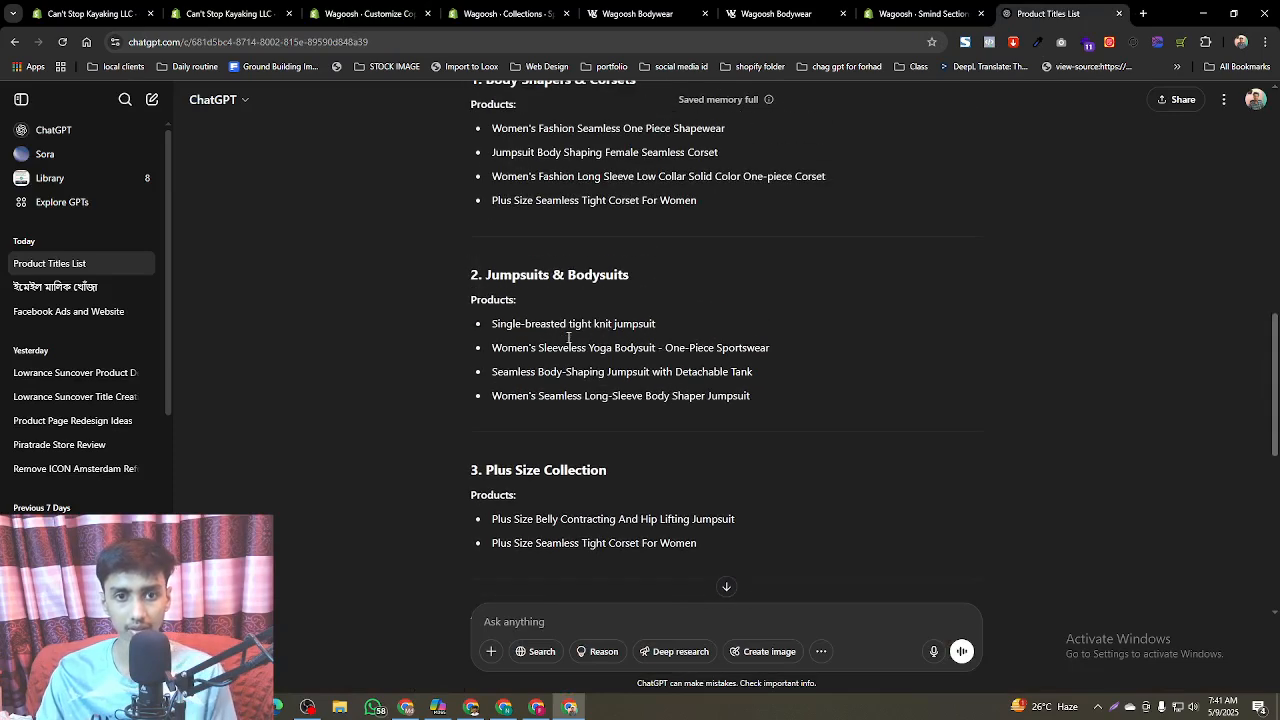
{"action": "left_click_drag", "start_coordinate": [489, 272], "coordinate": [595, 262]}
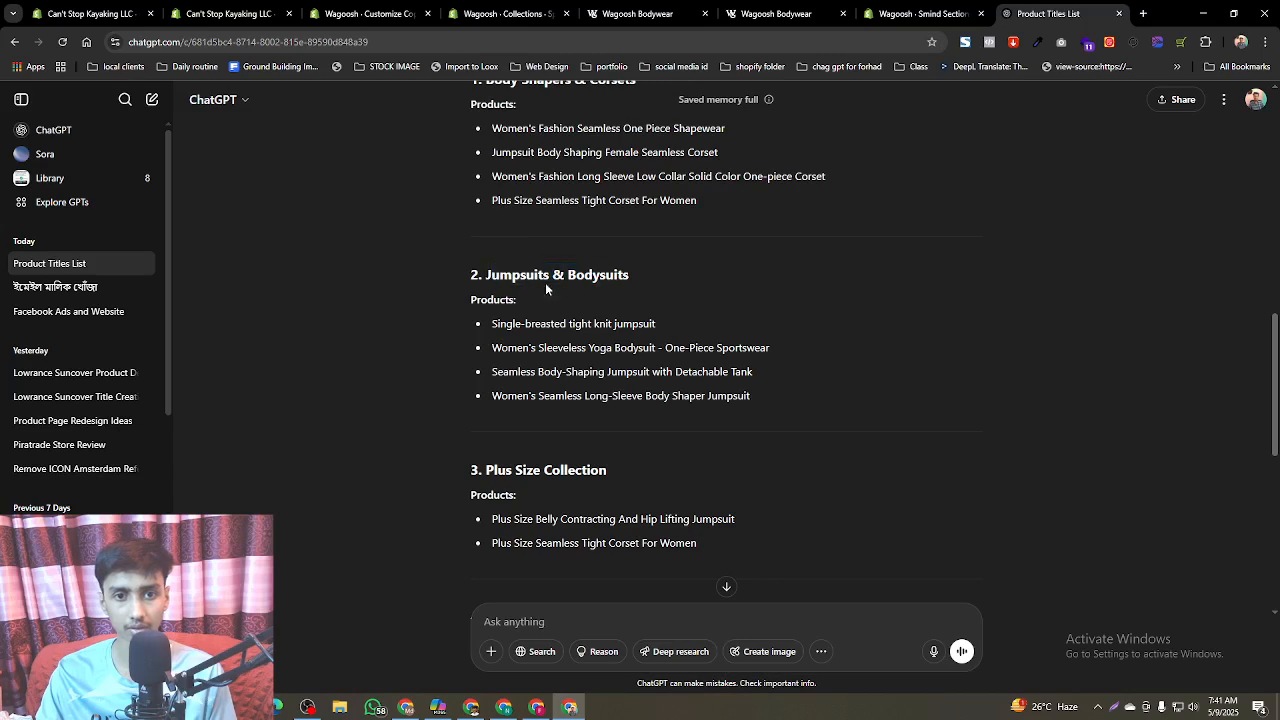
{"action": "scroll", "coordinate": [545, 288], "scroll_direction": "up", "scroll_amount": 2}
{"action": "left_click_drag", "start_coordinate": [490, 470], "coordinate": [647, 480]}
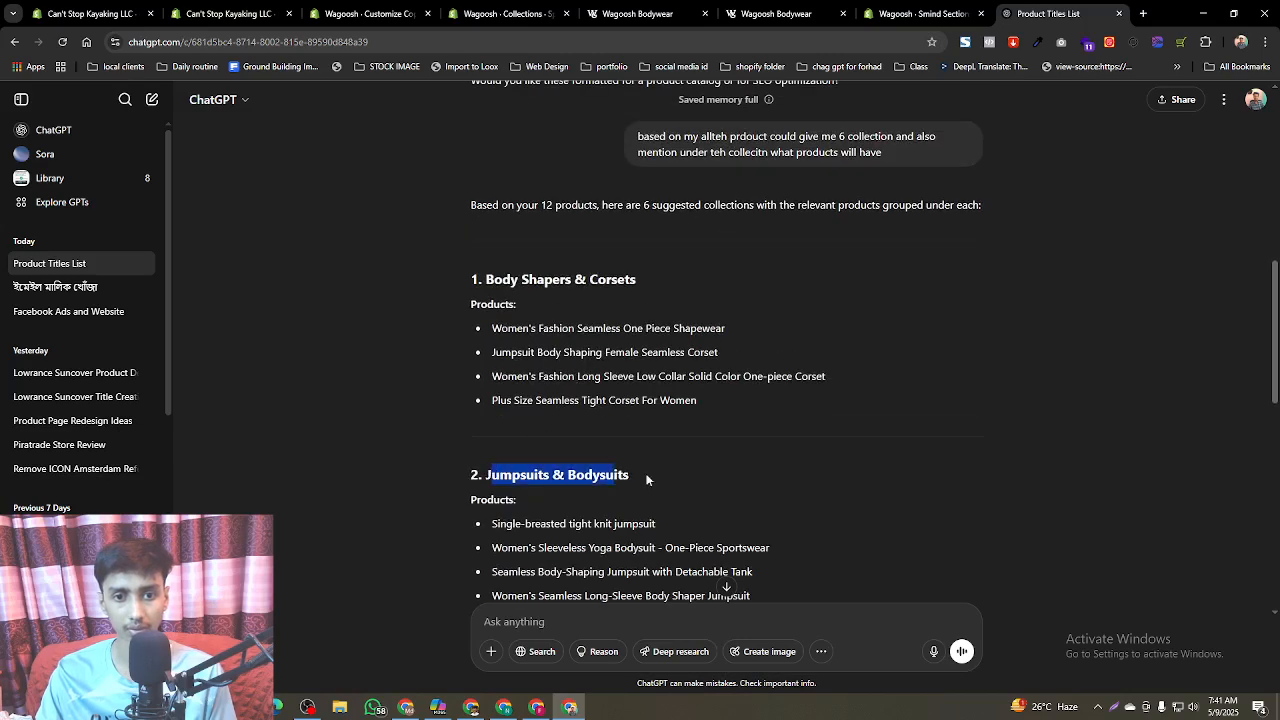
{"action": "left_click", "coordinate": [690, 519]}
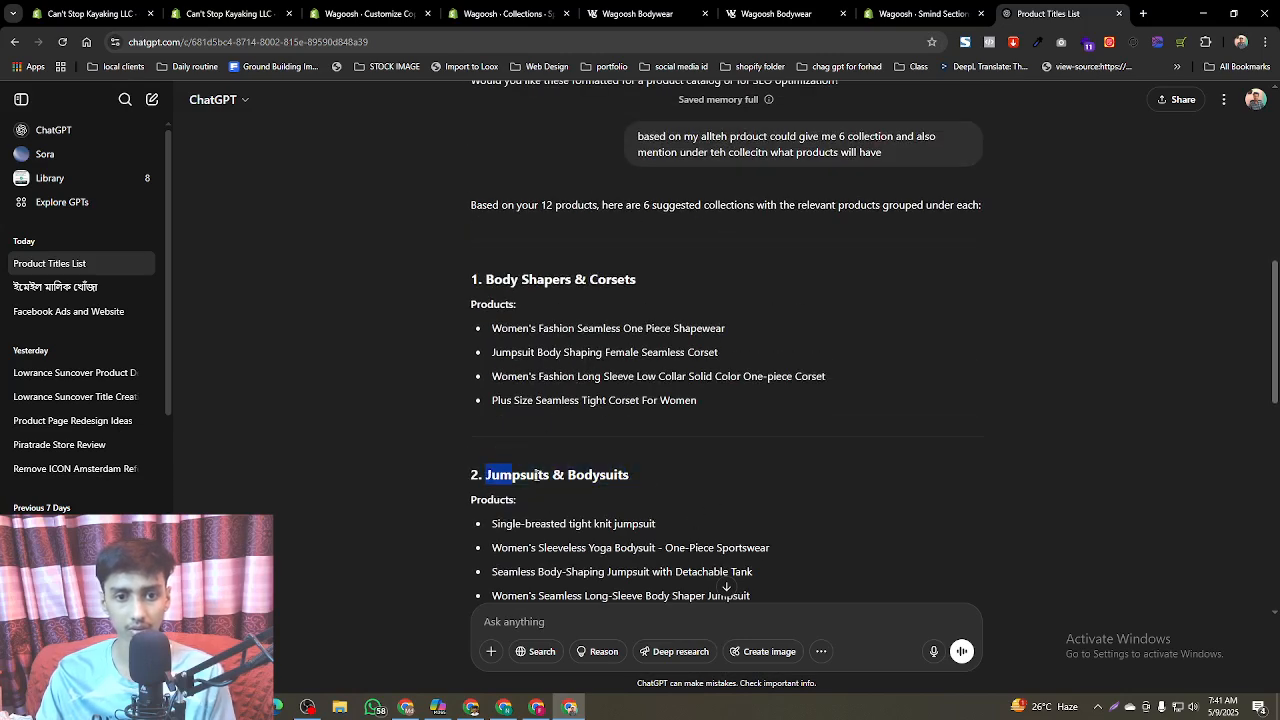
{"action": "left_click_drag", "start_coordinate": [538, 477], "coordinate": [686, 486]}
{"action": "key", "text": "ctrl+c"}
- Assign the Jumpsuits & Bodysuits collection to the sixth Collection List block and save the home page
{"action": "left_click", "coordinate": [370, 13]}
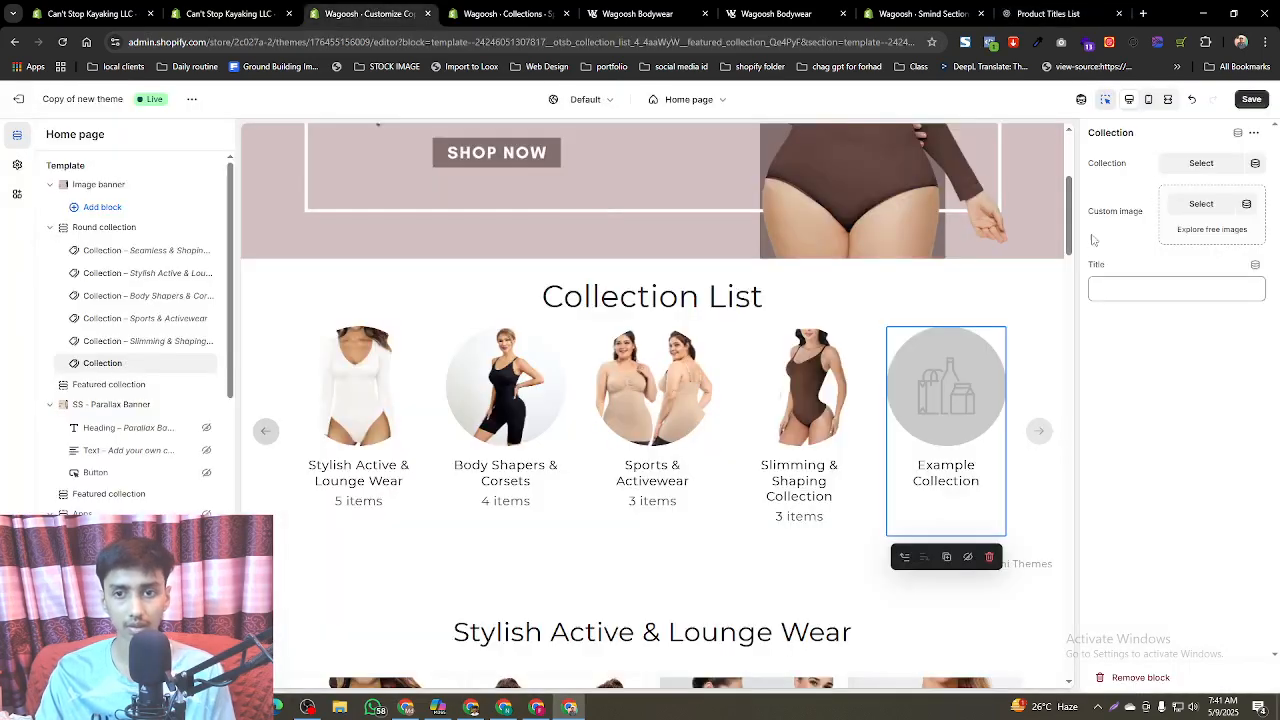
{"action": "left_click", "coordinate": [1172, 165]}
{"action": "key", "text": "ctrl+v"}
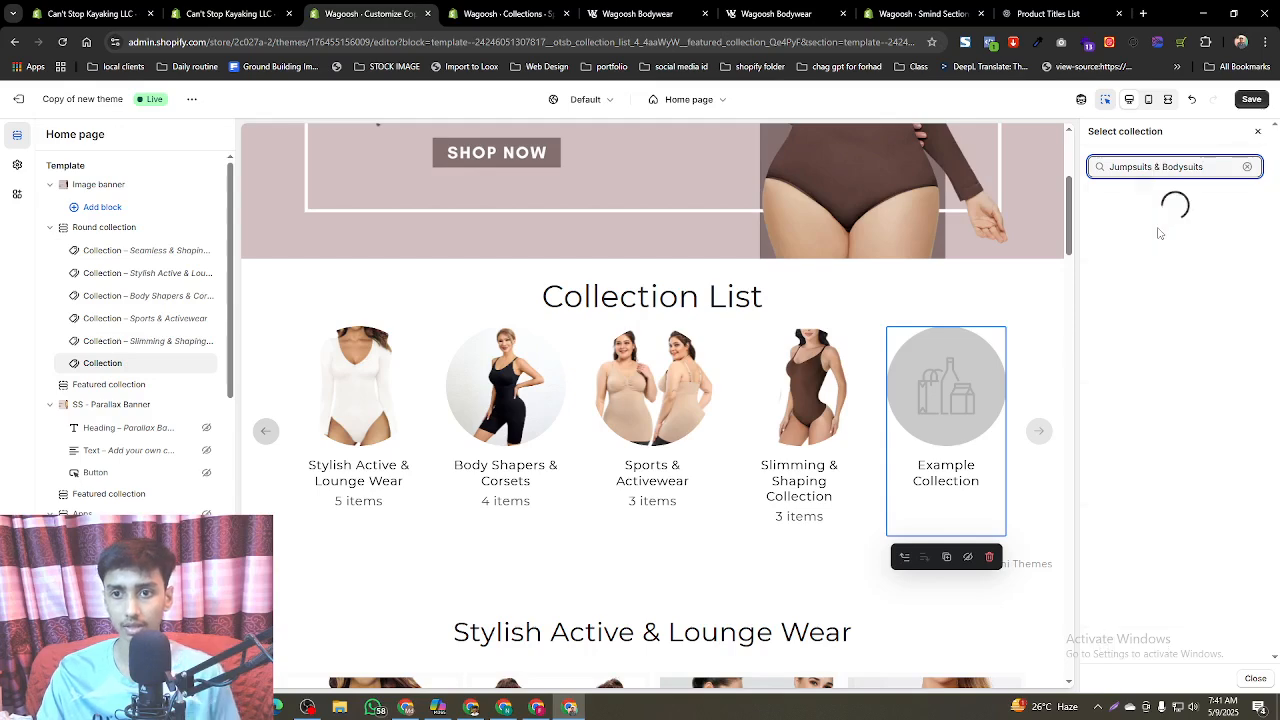
{"action": "left_click", "coordinate": [1146, 246]}
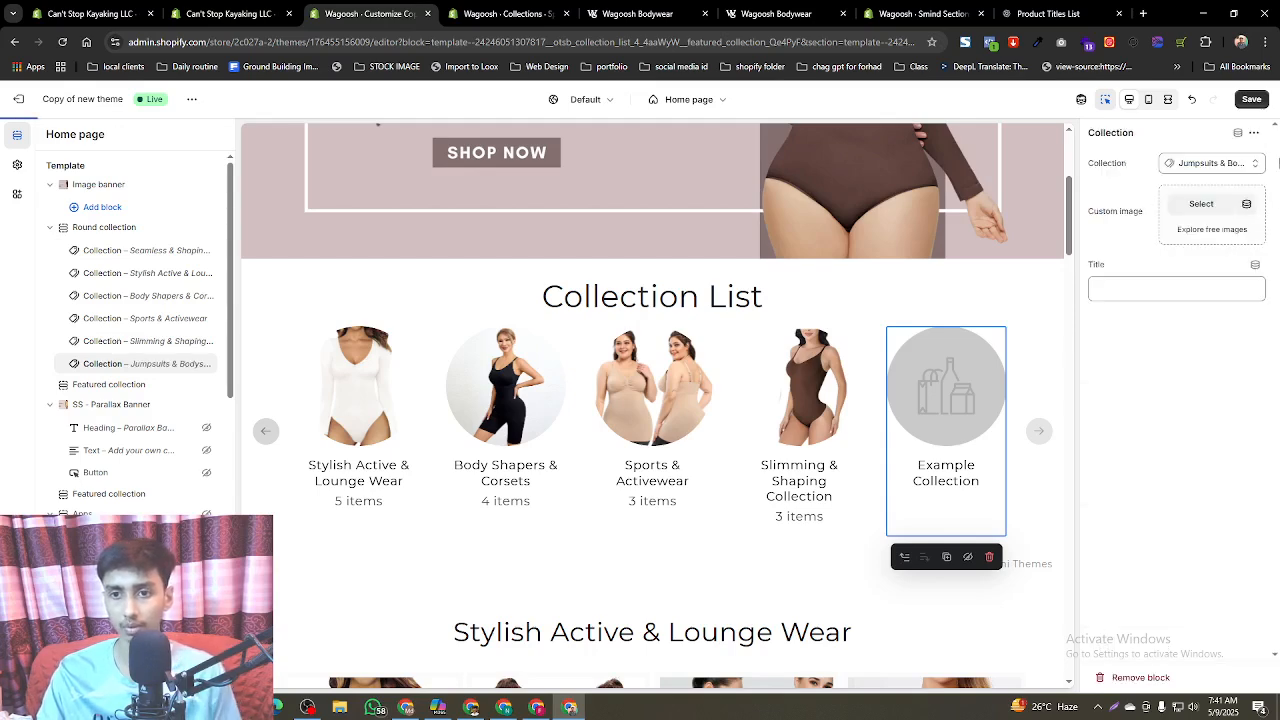
{"action": "left_click", "coordinate": [1252, 102]}
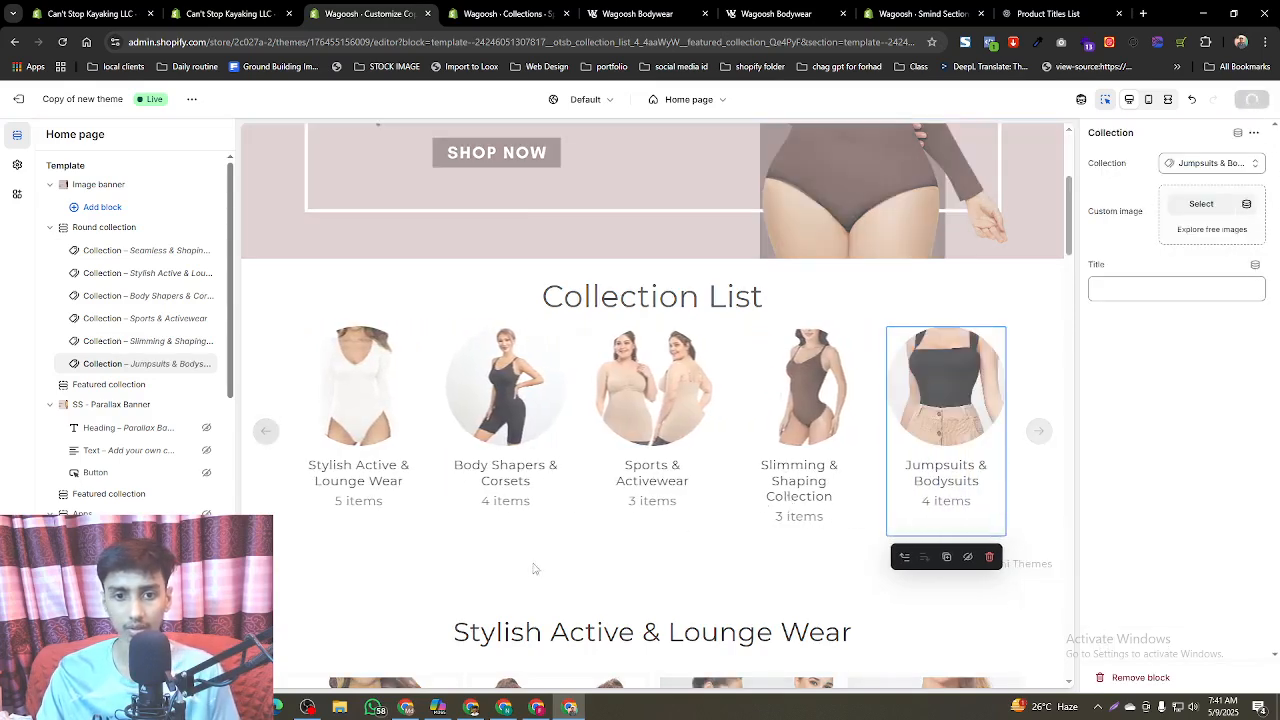
- Open a placeholder testimonial block in the home page's testimonials section to inspect its title, text, image and caption settings
{"action": "scroll", "coordinate": [534, 568], "scroll_direction": "down", "scroll_amount": 15}
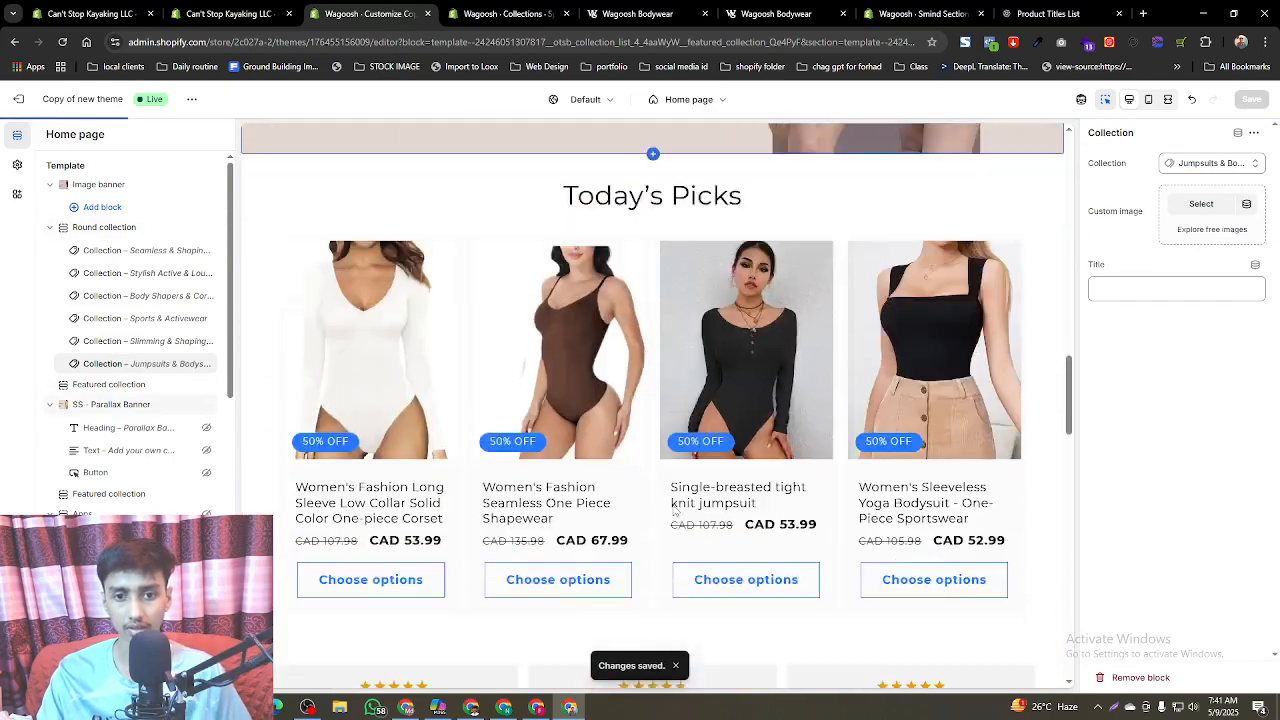
{"action": "scroll", "coordinate": [674, 510], "scroll_direction": "down", "scroll_amount": 5}
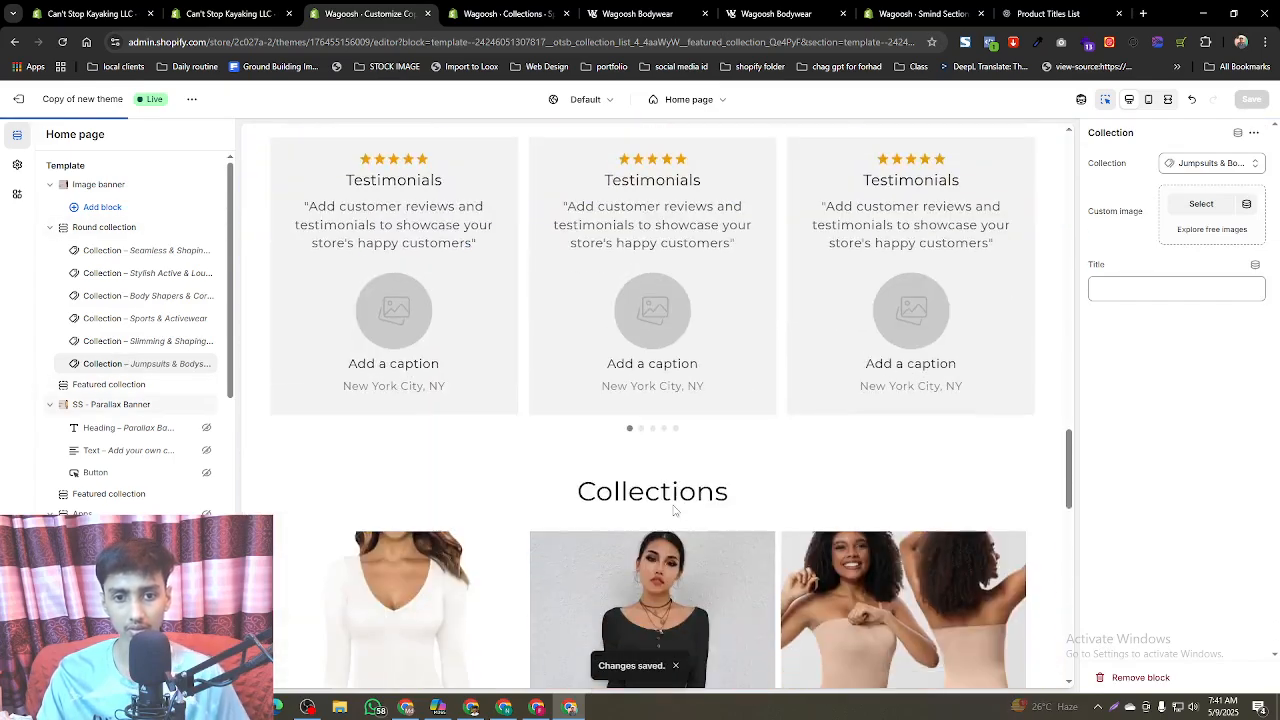
{"action": "left_click", "coordinate": [397, 332]}
{"action": "left_click", "coordinate": [600, 467]}
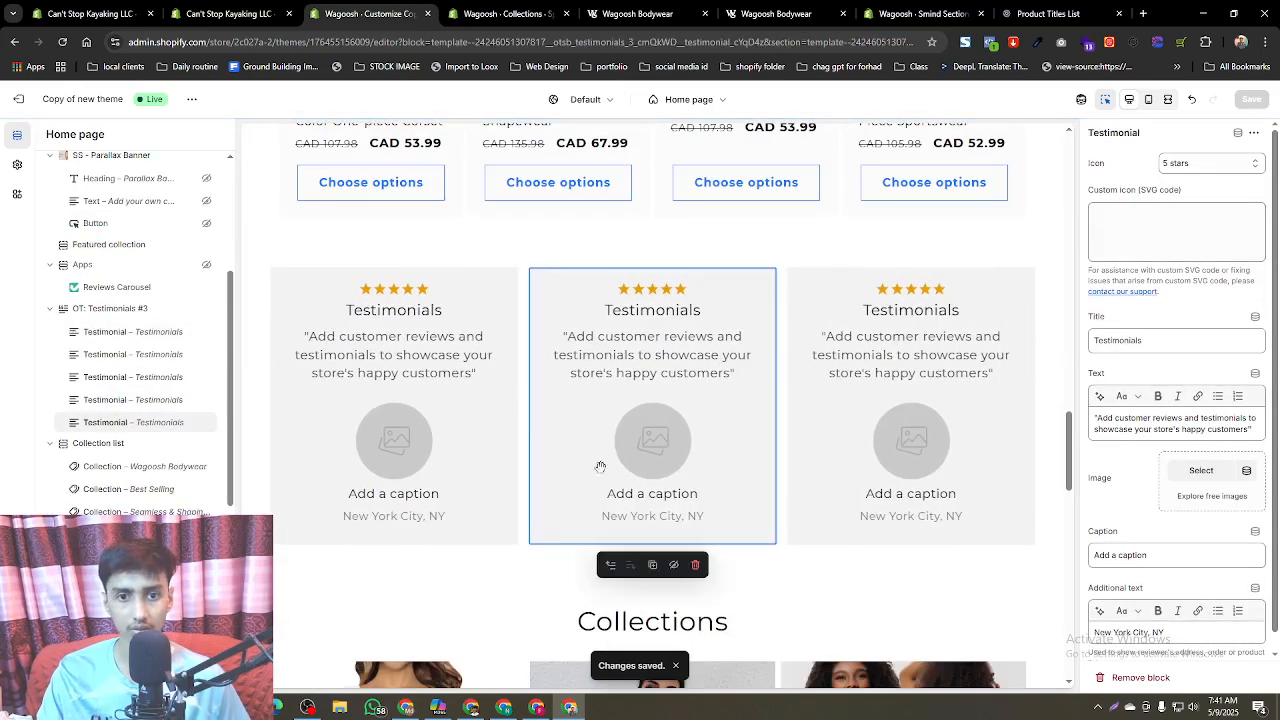
- Ask ChatGPT for 5 customer reviews with names, based on all the Shopify products
{"action": "left_click", "coordinate": [1077, 8]}
{"action": "left_click", "coordinate": [649, 617]}
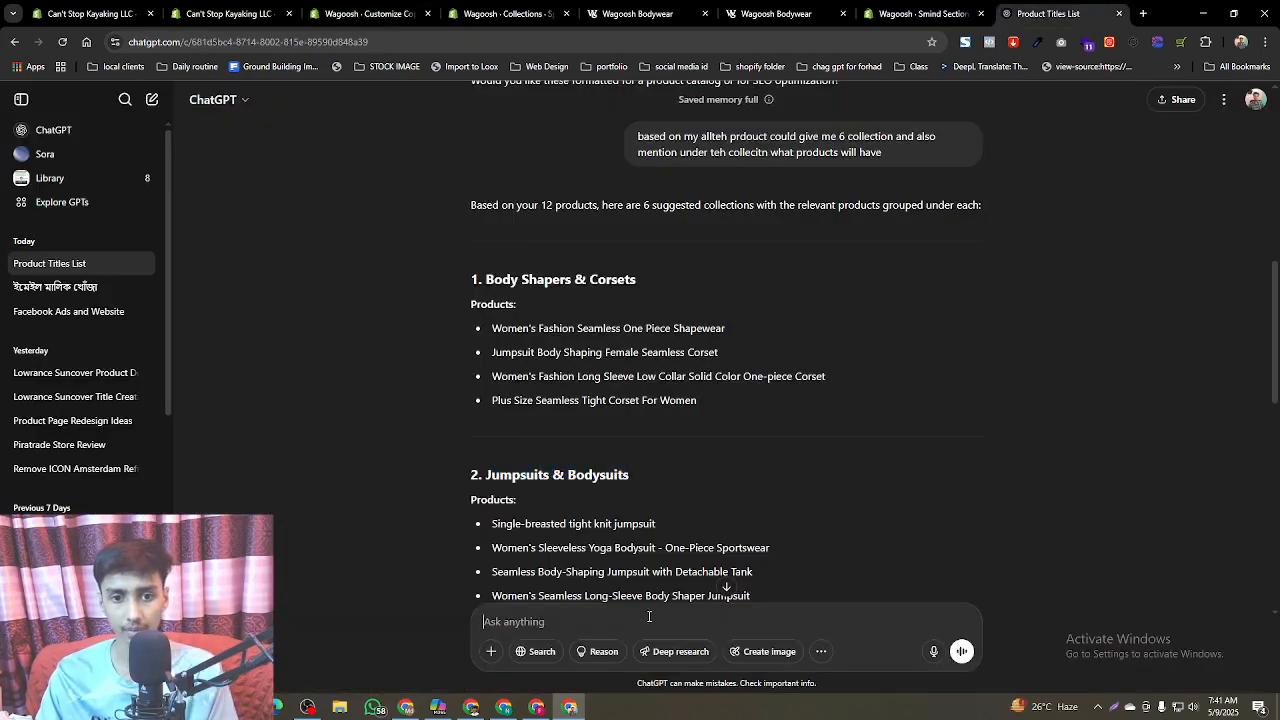
{"action": "type", "text": "based o"}
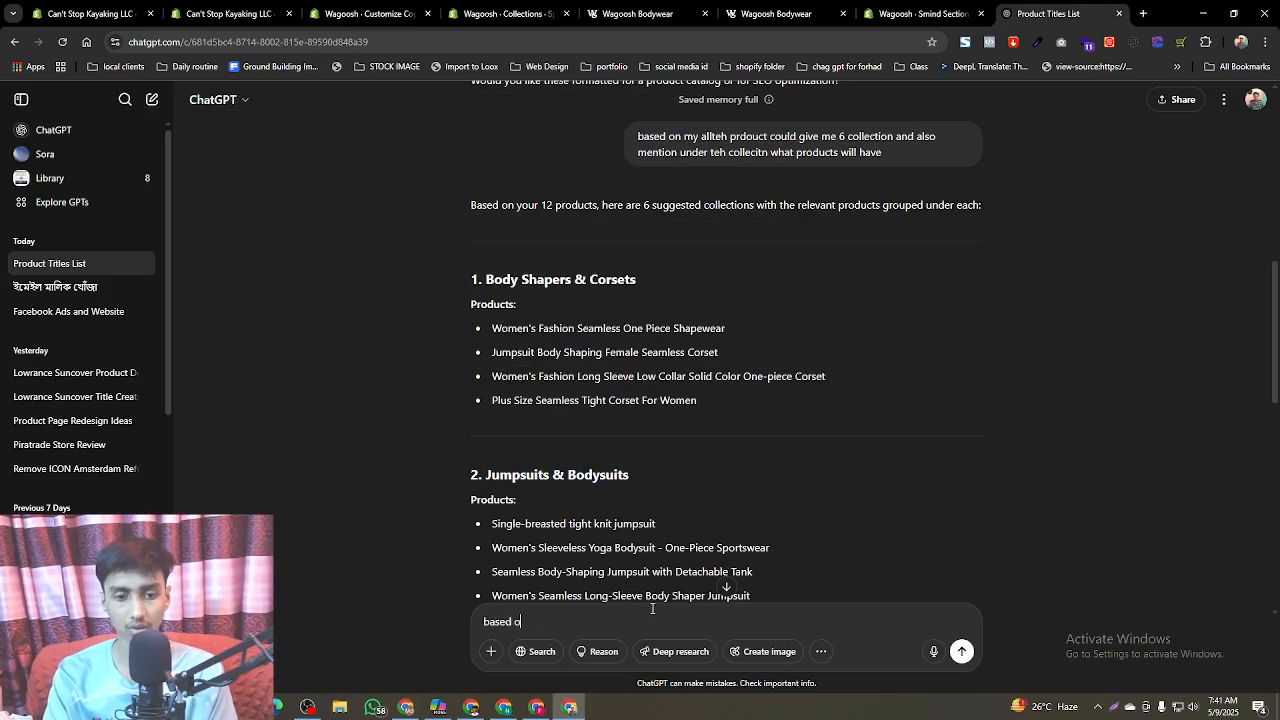
{"action": "type", "text": "n"}
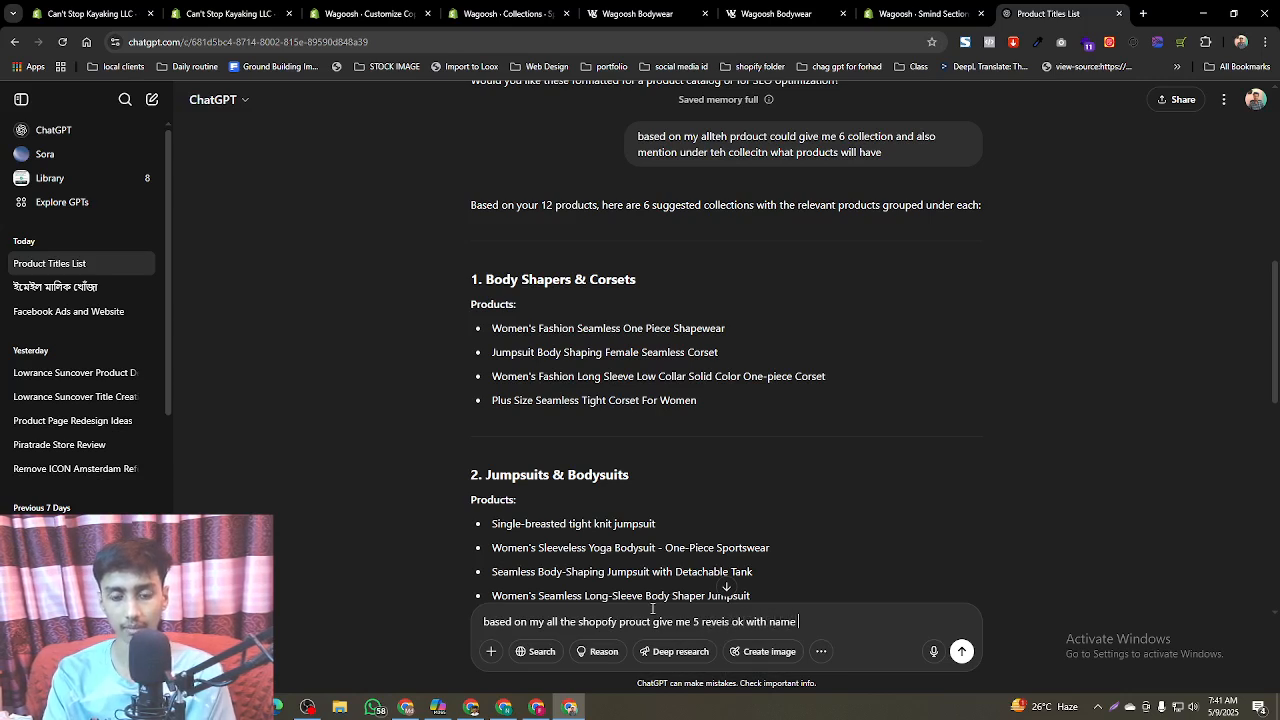
{"action": "key", "text": "Return"}
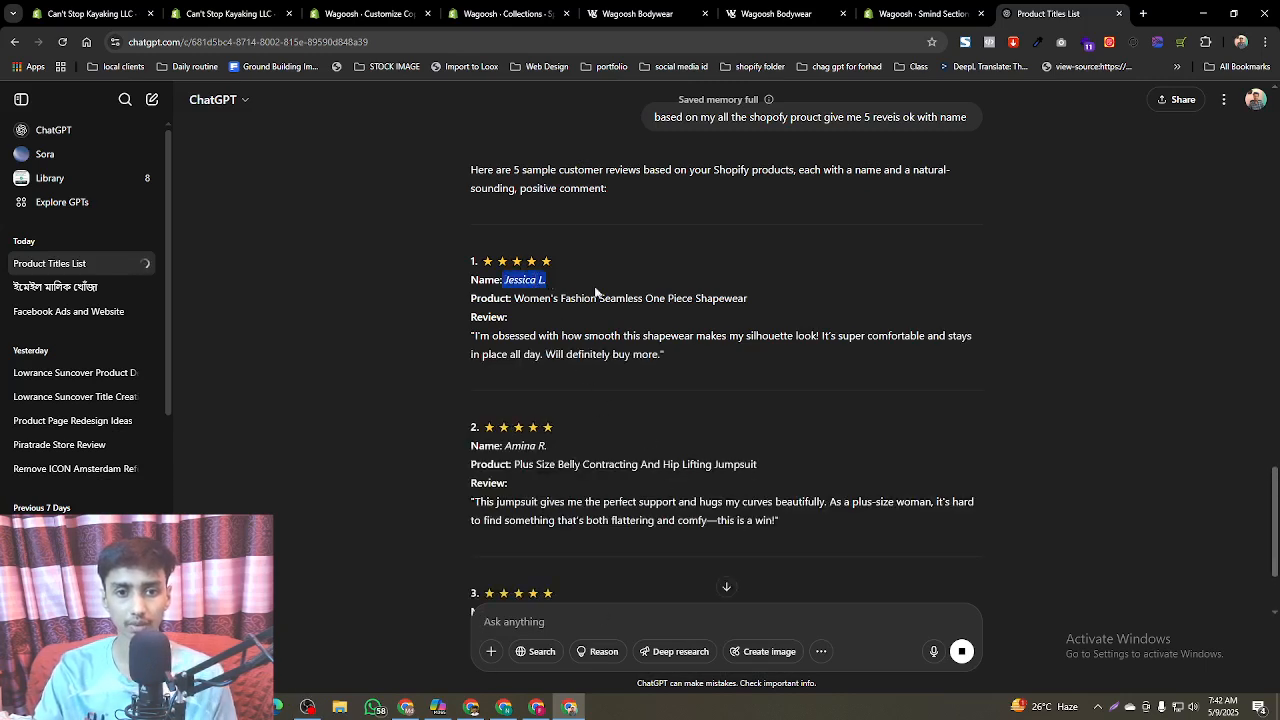
- Switch to the Shopify theme editor and open the first testimonial block of OT: Testimonials #3
{"action": "left_click", "coordinate": [393, 8]}
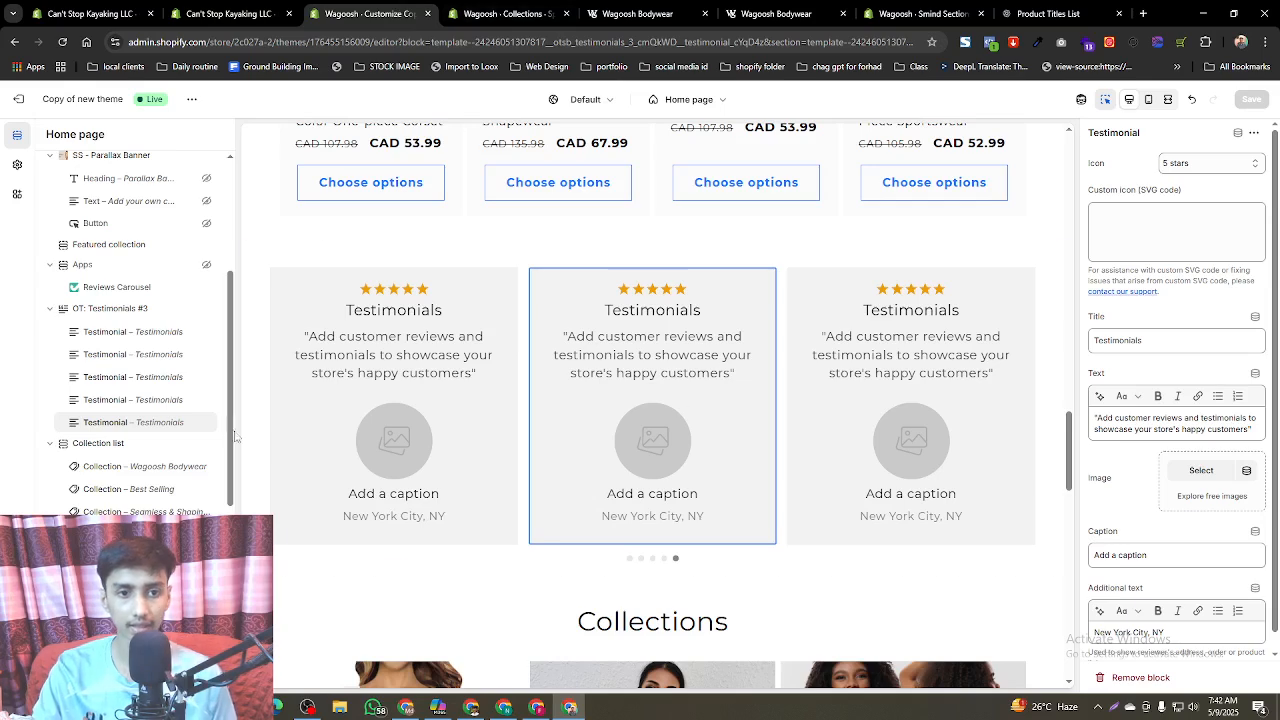
{"action": "left_click", "coordinate": [108, 338]}
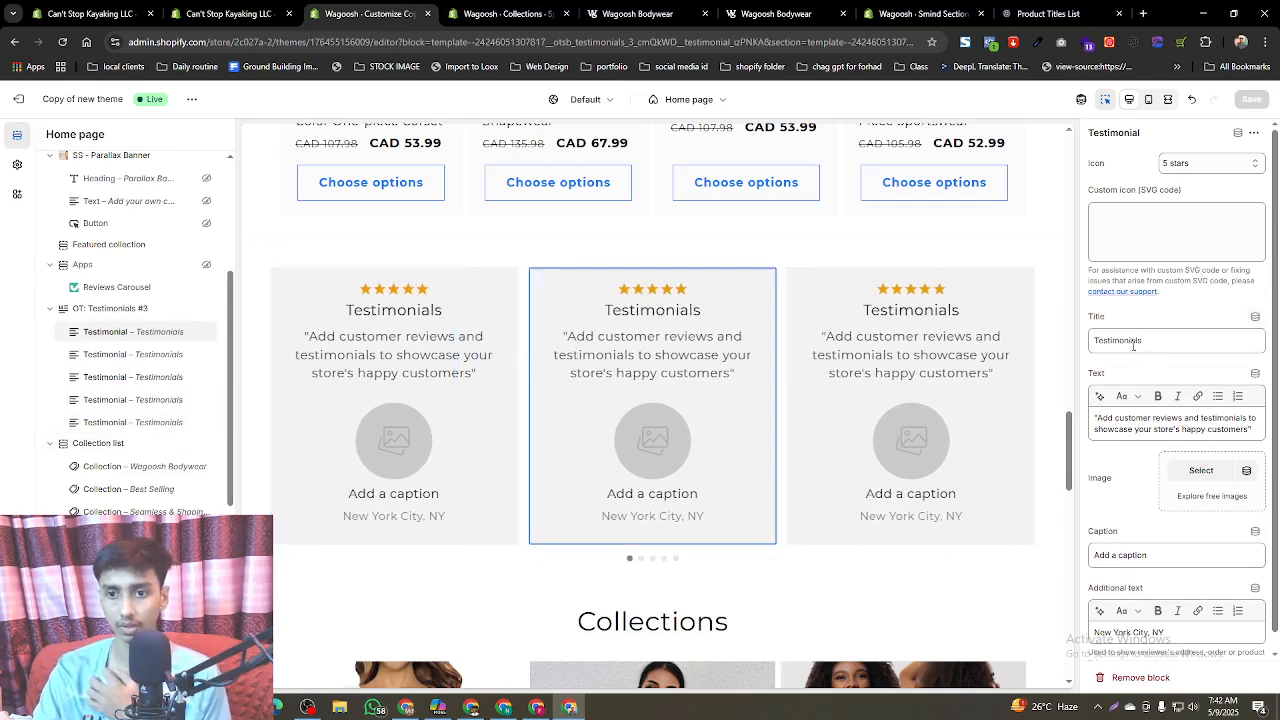
- Set the first testimonial's title to Women's Fashion Seamless One Piece Shapewear, copied from ChatGPT's first review
{"action": "left_click", "coordinate": [1045, 13]}
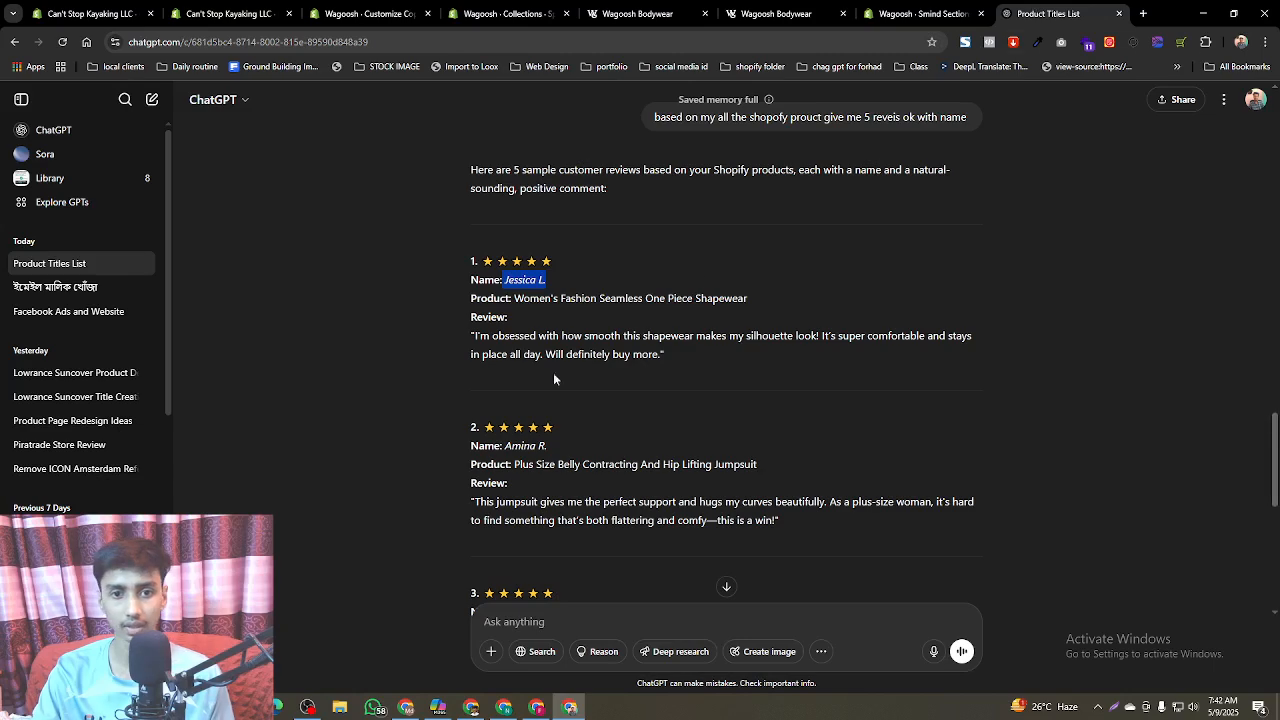
{"action": "left_click_drag", "start_coordinate": [514, 299], "coordinate": [759, 320]}
{"action": "key", "text": "ctrl+c"}
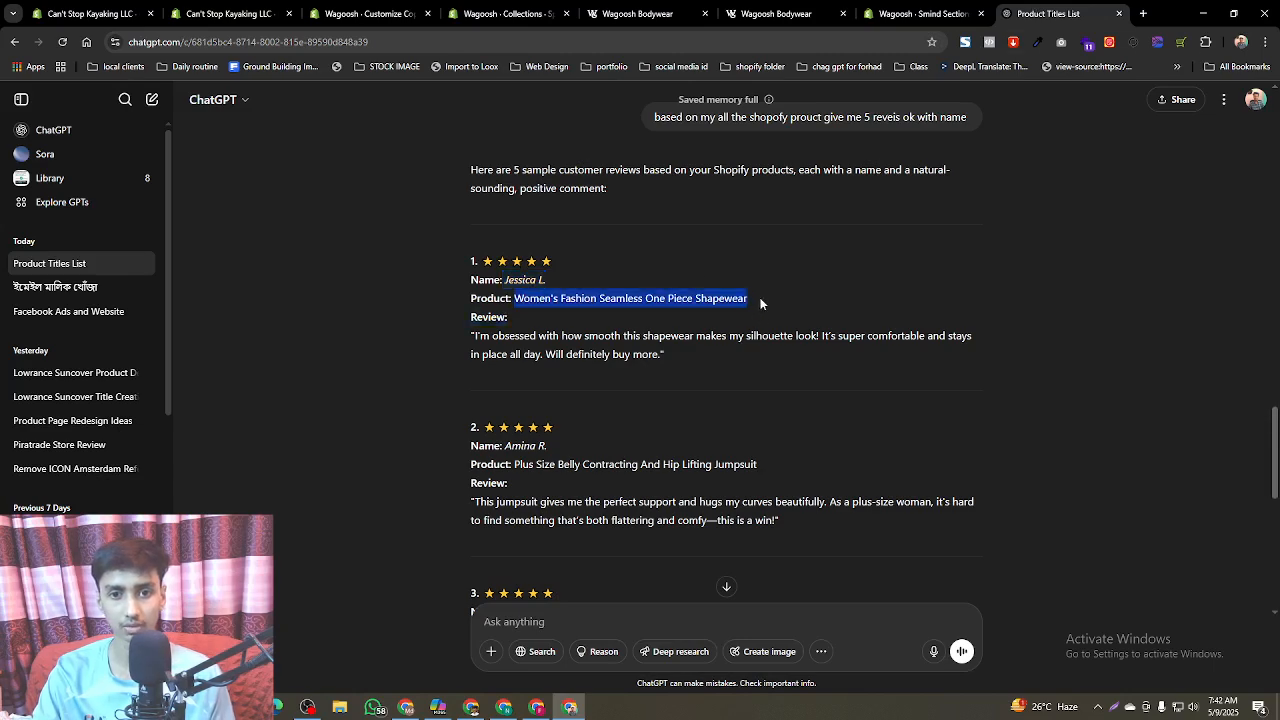
{"action": "left_click", "coordinate": [365, 13]}
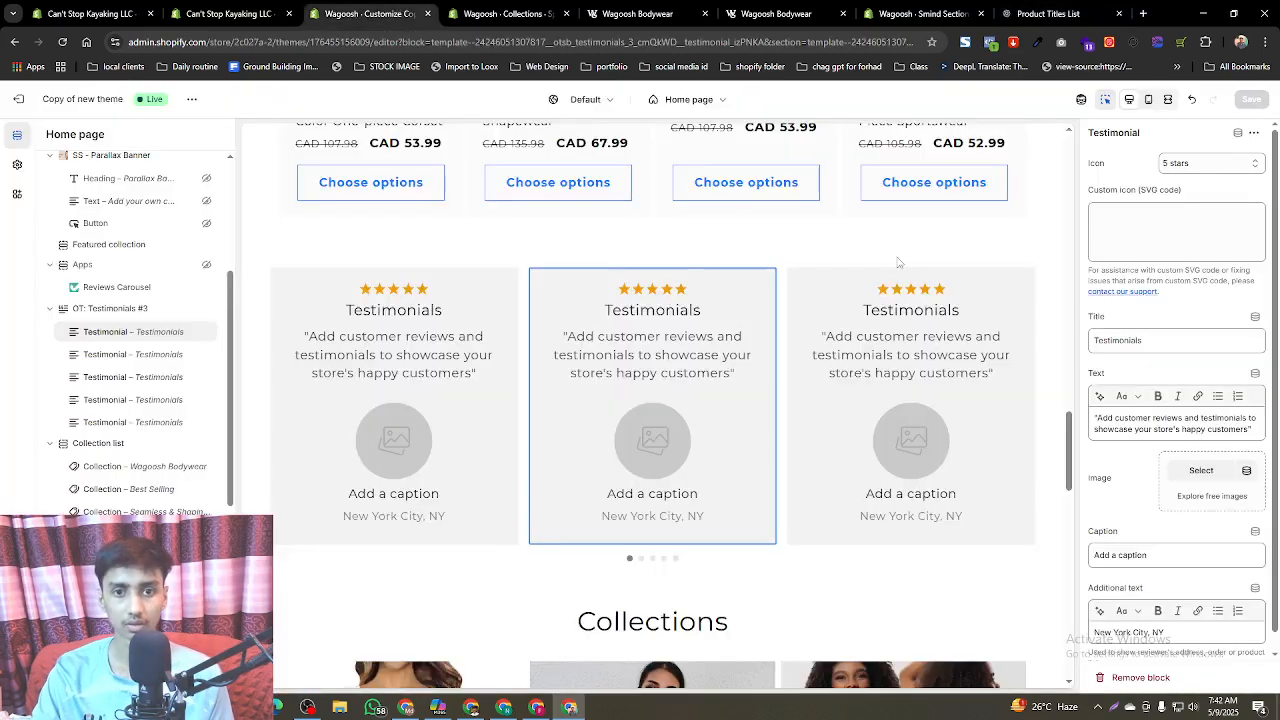
{"action": "double_click", "coordinate": [1128, 343]}
{"action": "key", "text": "ctrl+v"}
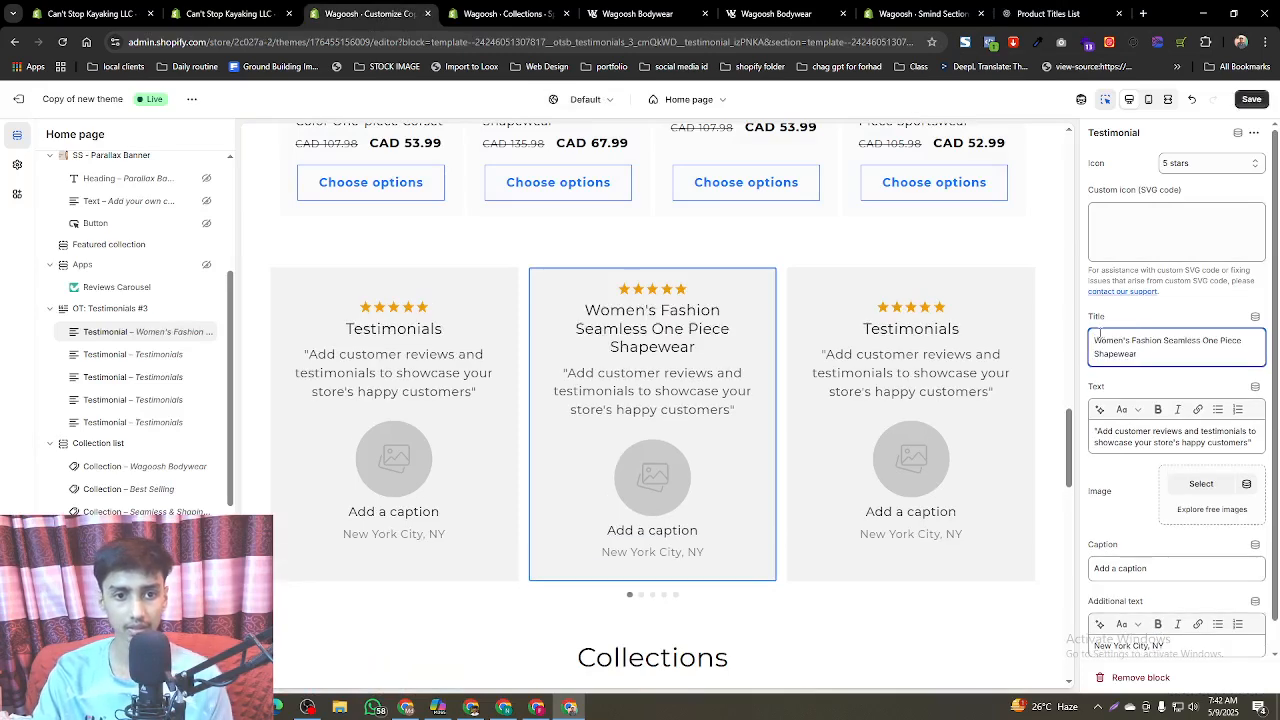
- Replace the first testimonial's placeholder text with ChatGPT's first review, beginning "I'm obsessed with how smooth this shapewear"
{"action": "left_click", "coordinate": [1045, 13]}
{"action": "triple_click", "coordinate": [550, 336]}
{"action": "key", "text": "ctrl+c"}
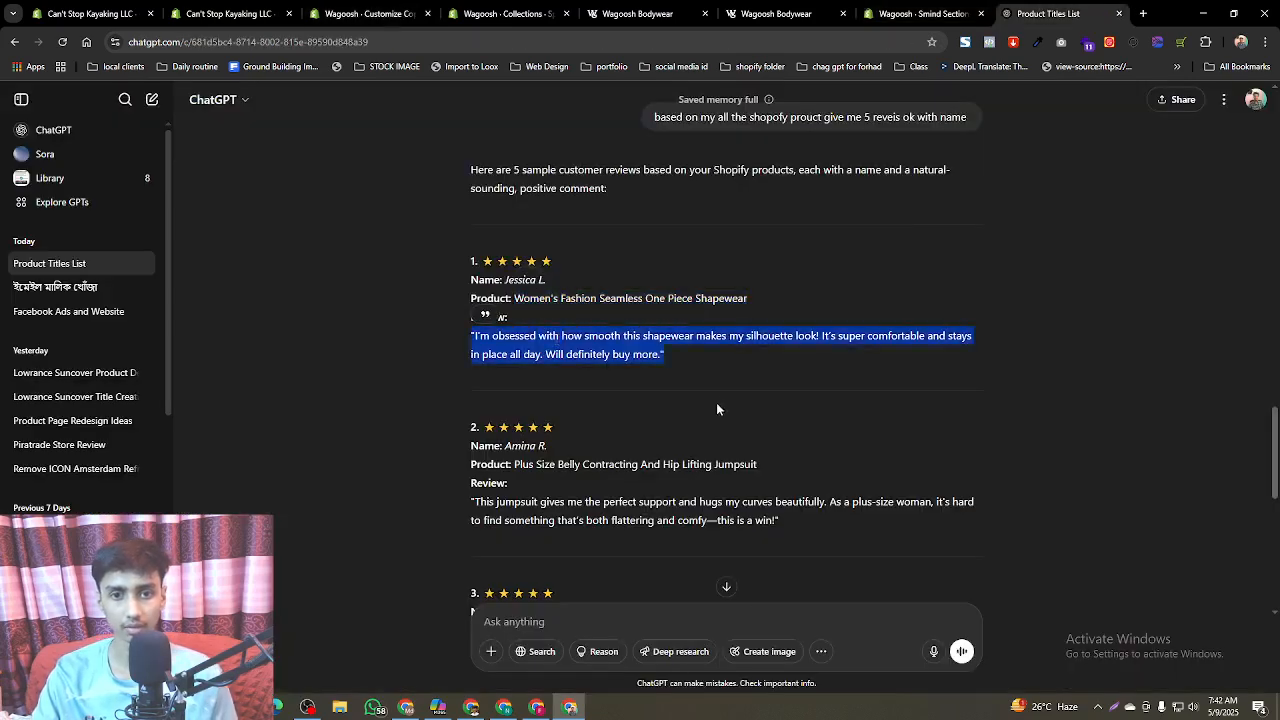
{"action": "left_click", "coordinate": [365, 13]}
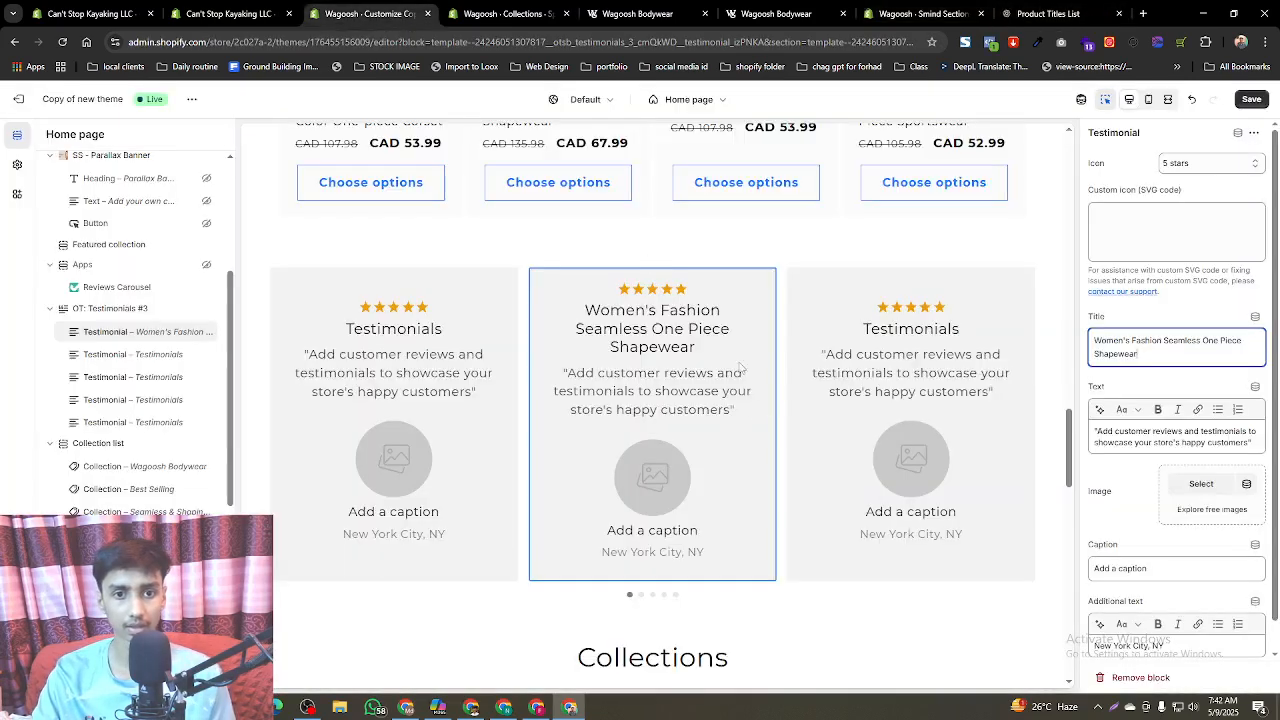
{"action": "left_click", "coordinate": [1118, 440]}
{"action": "triple_click", "coordinate": [1118, 440]}
{"action": "key", "text": "ctrl+v"}
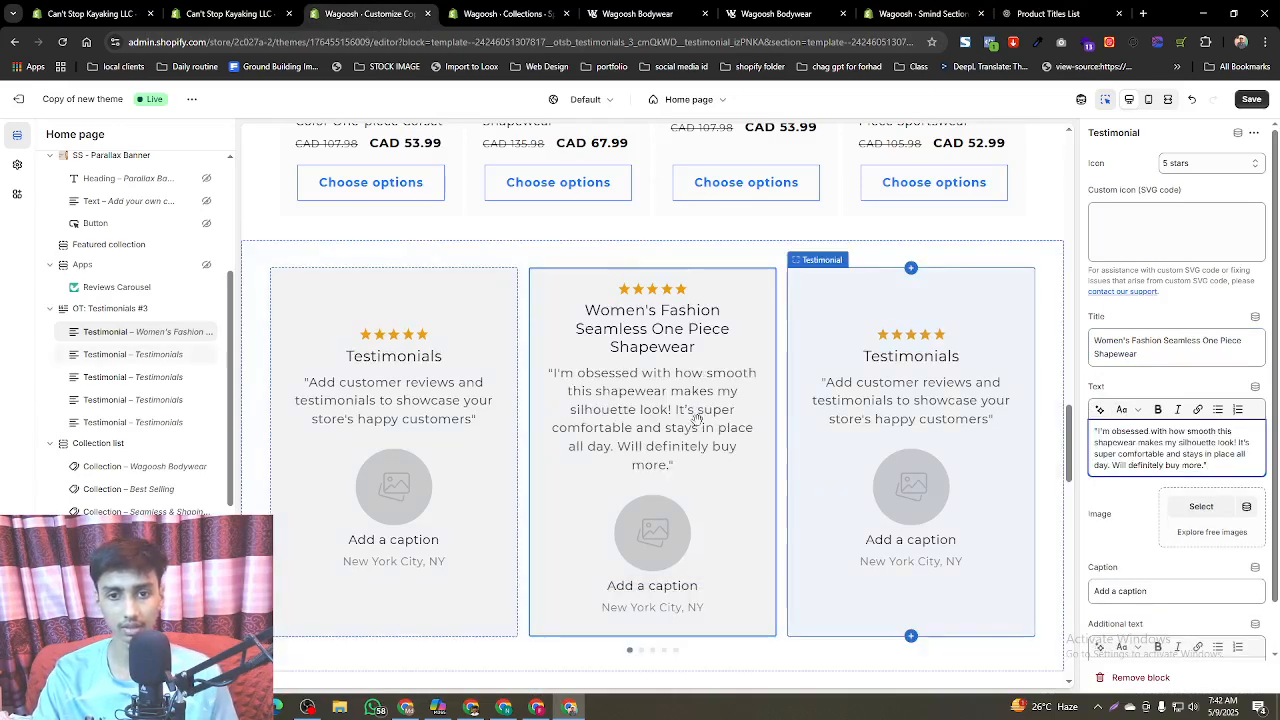
- Ask ChatGPT to regenerate the reviews with the instruction "the product name will be smaller"
{"action": "left_click", "coordinate": [1048, 13]}
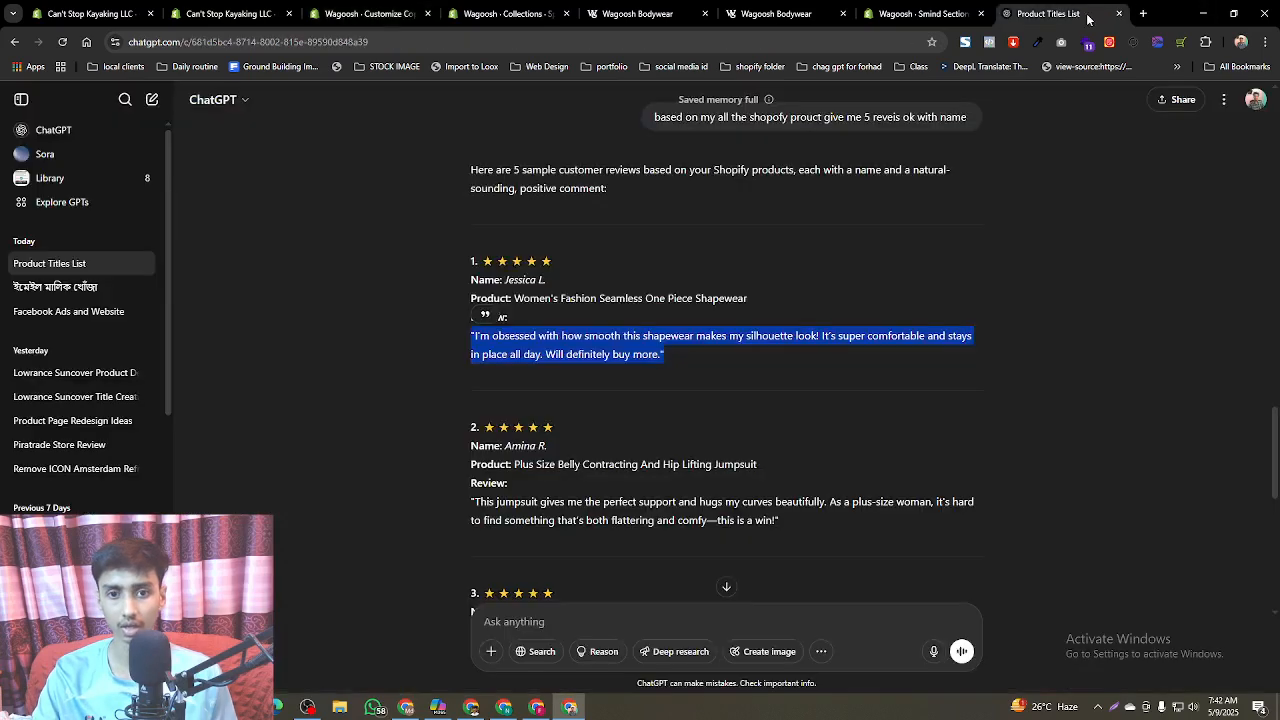
{"action": "left_click", "coordinate": [541, 612]}
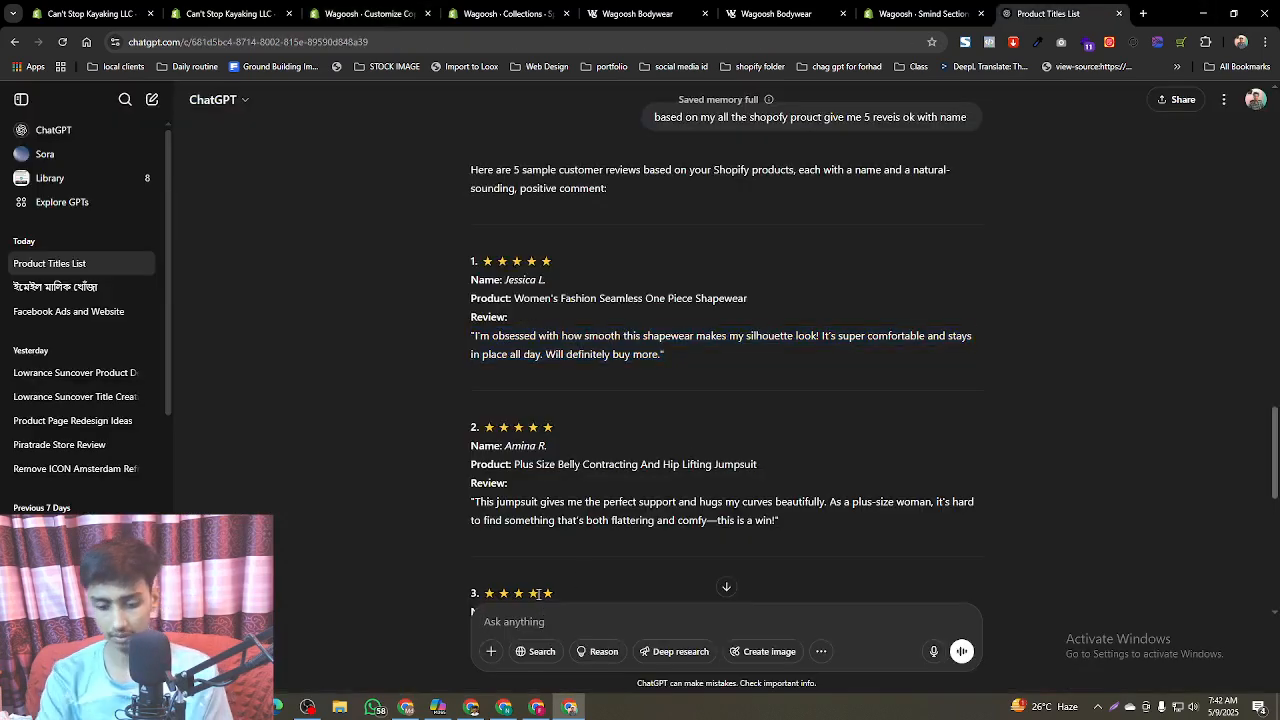
{"action": "type", "text": "the product"}
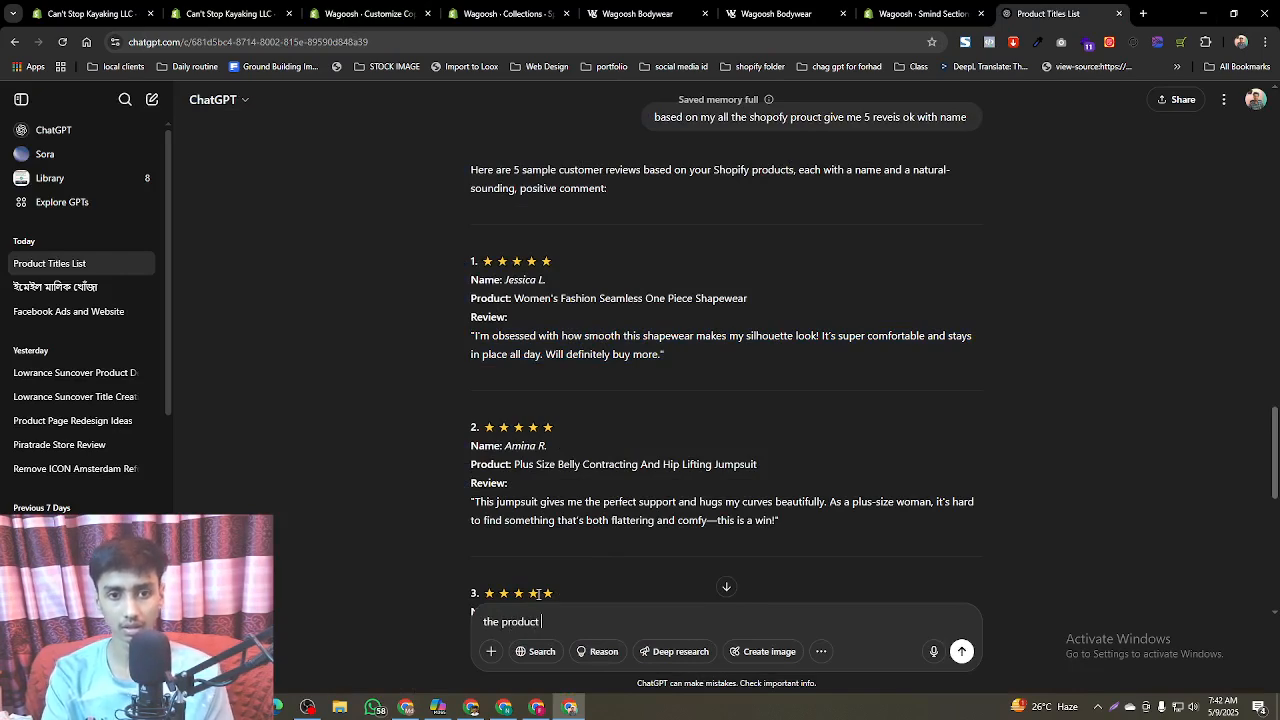
{"action": "type", "text": " name will be sm"}
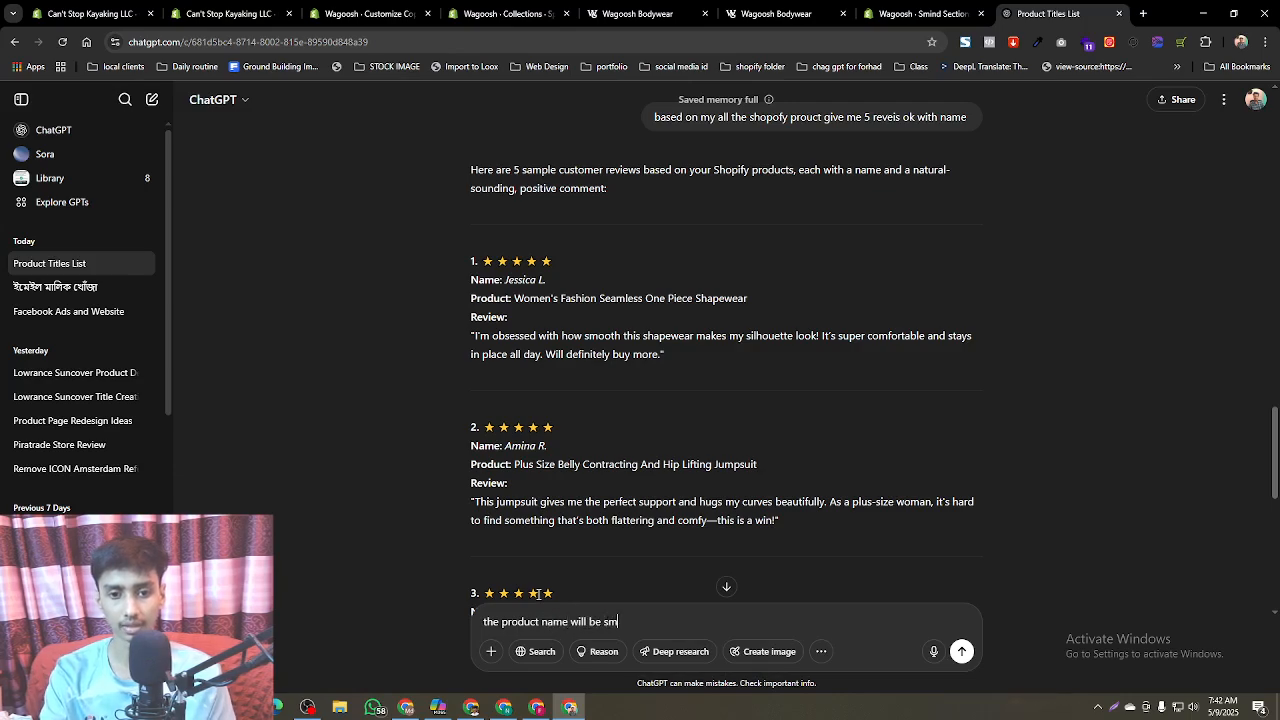
{"action": "type", "text": "aller"}
{"action": "key", "text": "Return"}
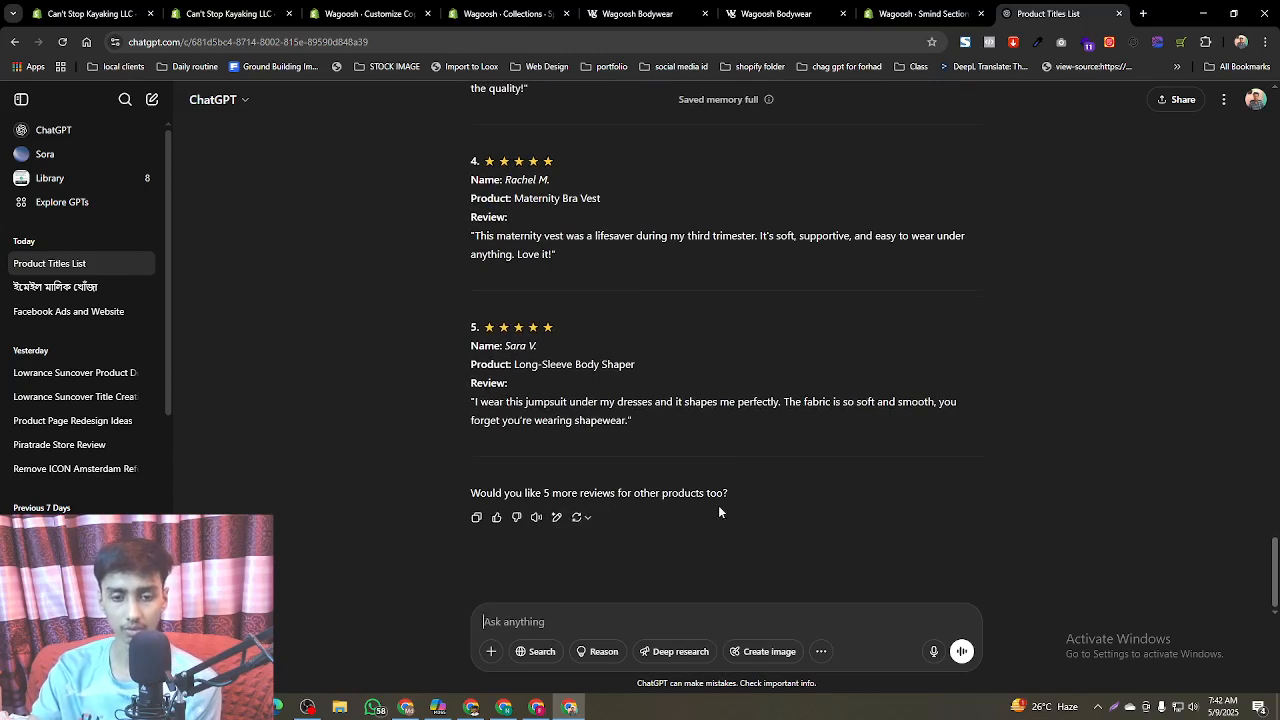
{"action": "left_click", "coordinate": [308, 707]}
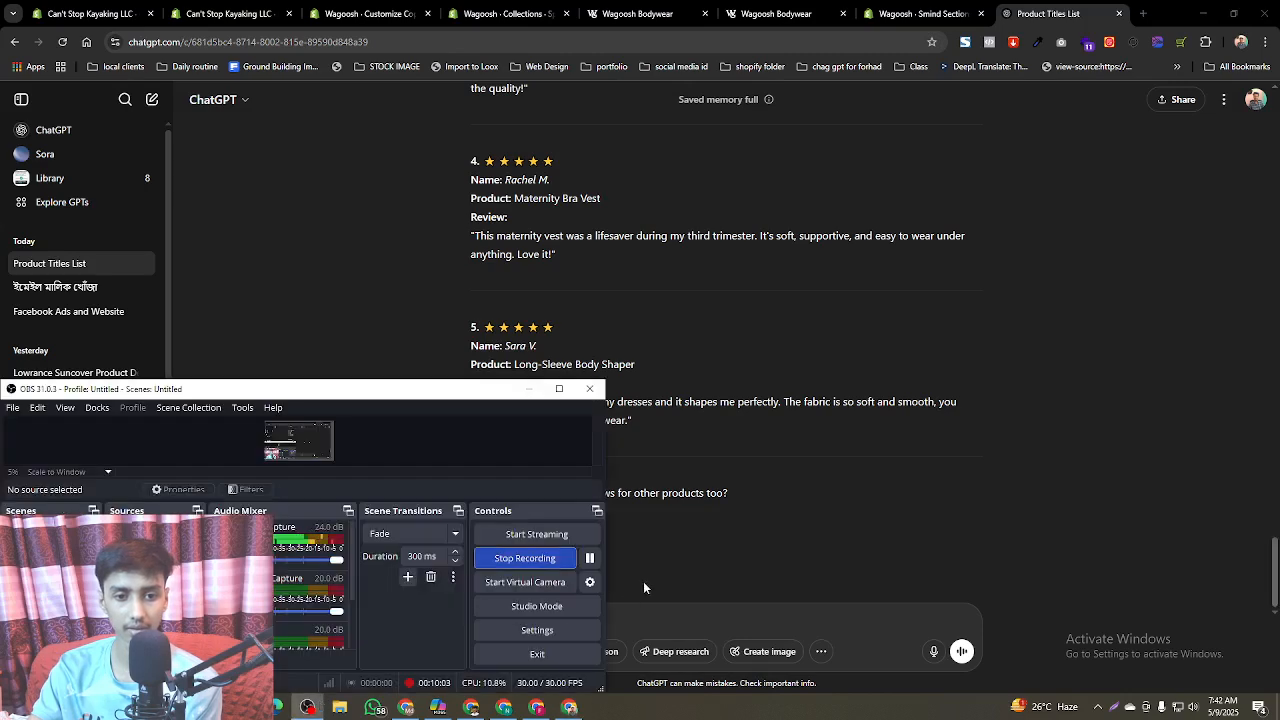
{"action": "left_click", "coordinate": [589, 559]}
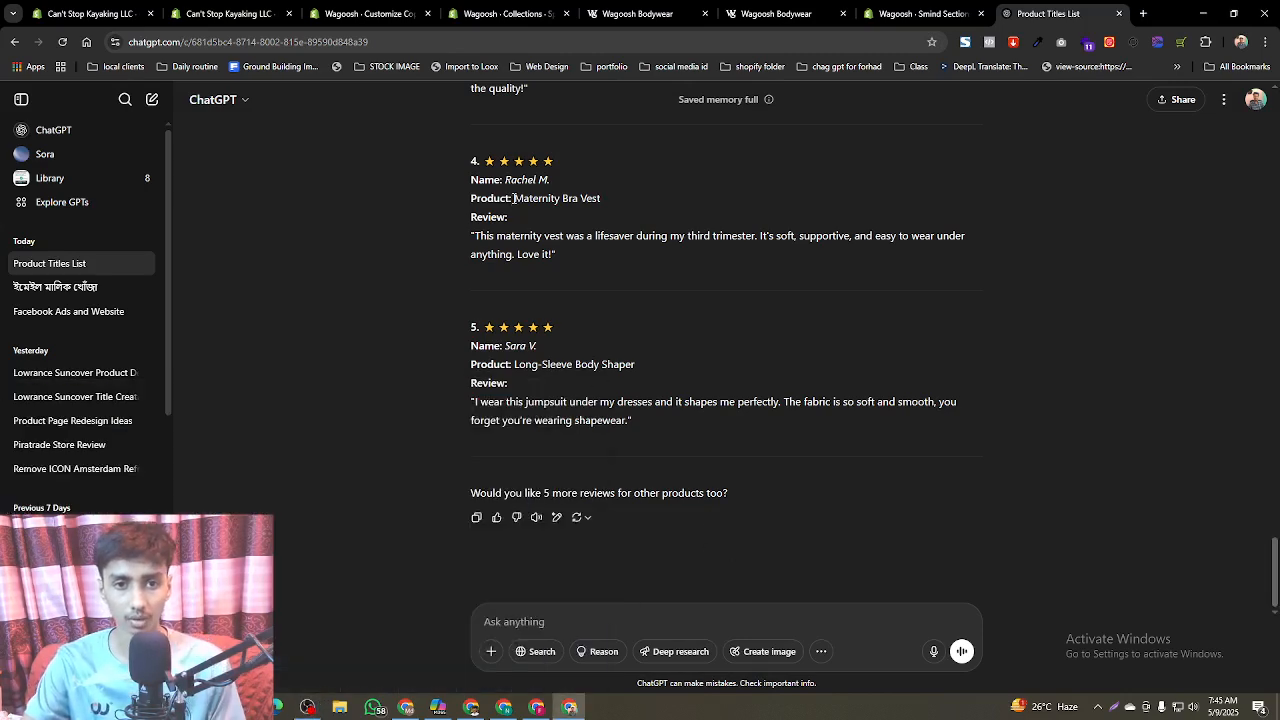
- Set the first testimonial's title to Maternity Bra Vest, copied from ChatGPT's fourth shortened-name review
{"action": "left_click_drag", "start_coordinate": [515, 198], "coordinate": [597, 196]}
{"action": "key", "text": "ctrl+c"}
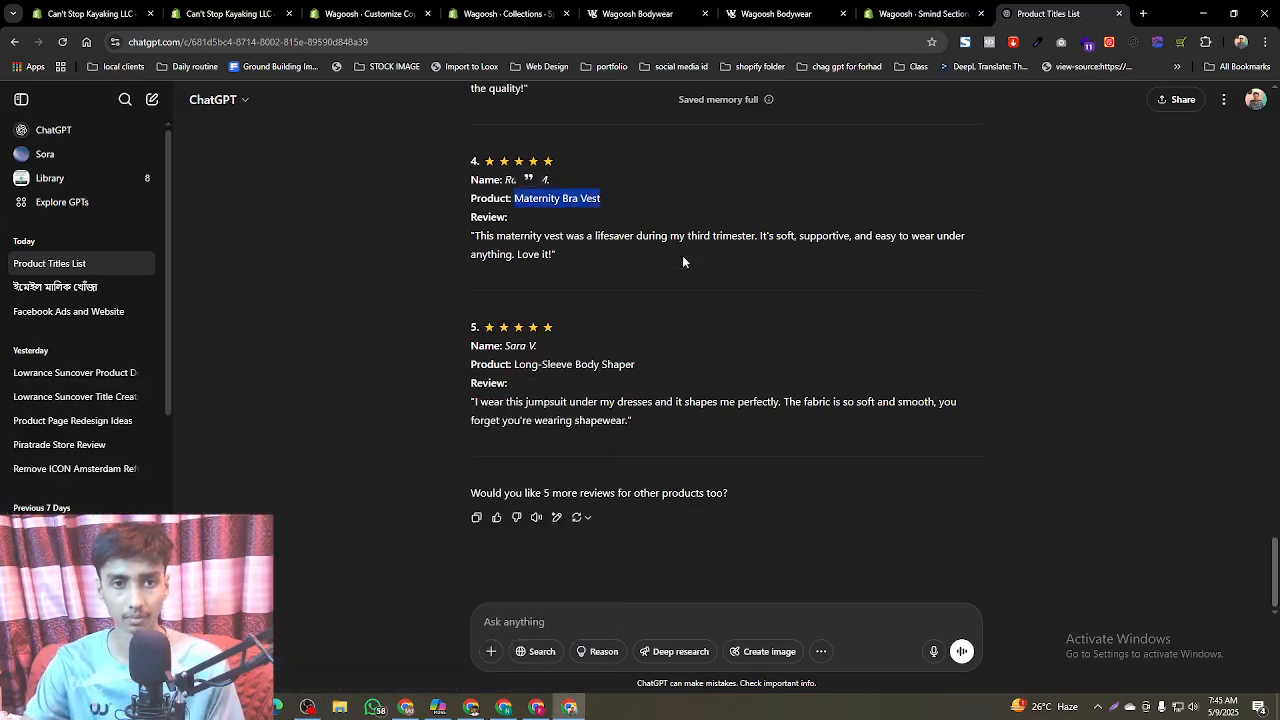
{"action": "left_click", "coordinate": [400, 13]}
{"action": "triple_click", "coordinate": [1146, 348]}
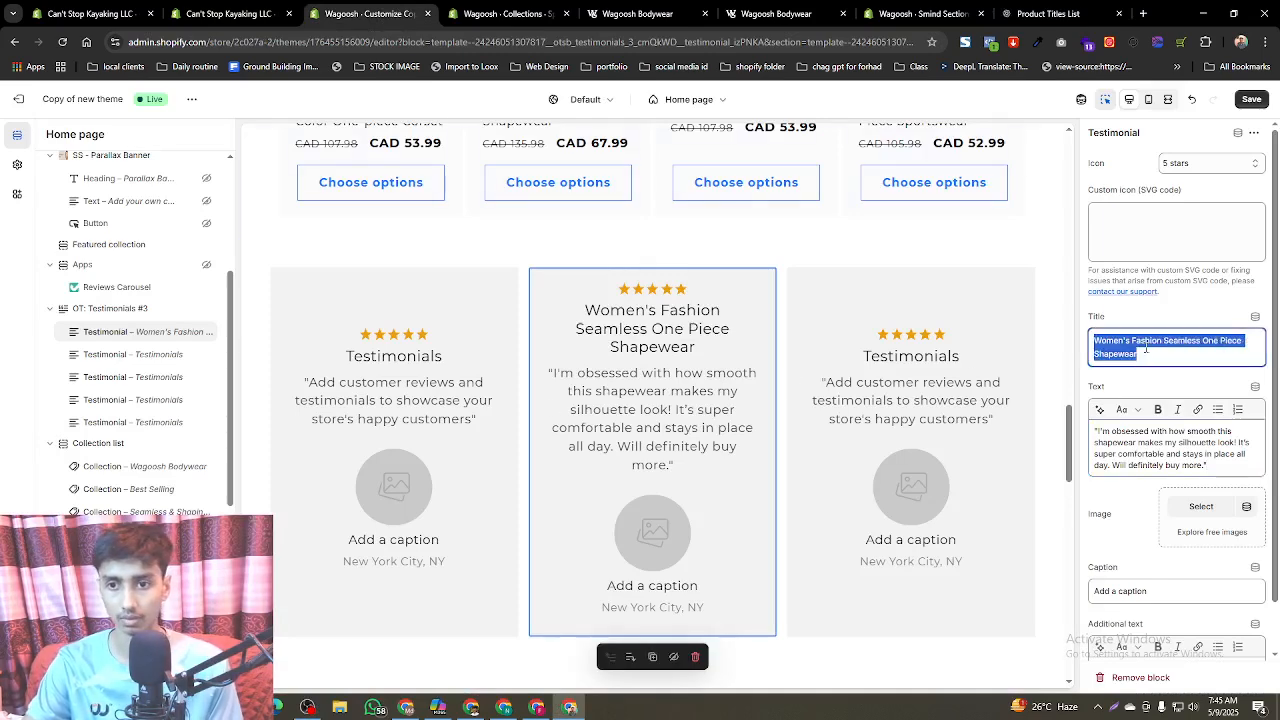
{"action": "key", "text": "ctrl+v"}
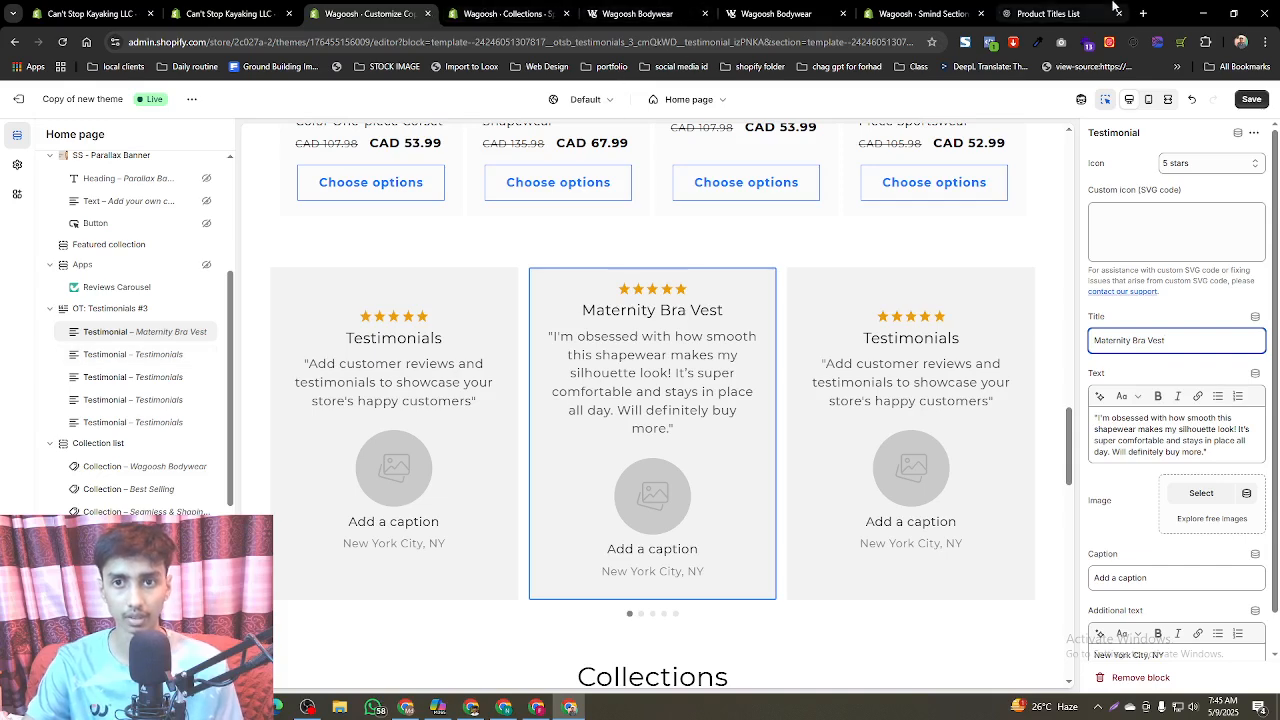
- Replace the first testimonial's text with ChatGPT's fourth review, "This maternity vest was a lifesaver during my third trimester...", closing the unneeded Shopify collection tab
{"action": "left_click", "coordinate": [1048, 13]}
{"action": "triple_click", "coordinate": [524, 249]}
{"action": "key", "text": "ctrl+c"}
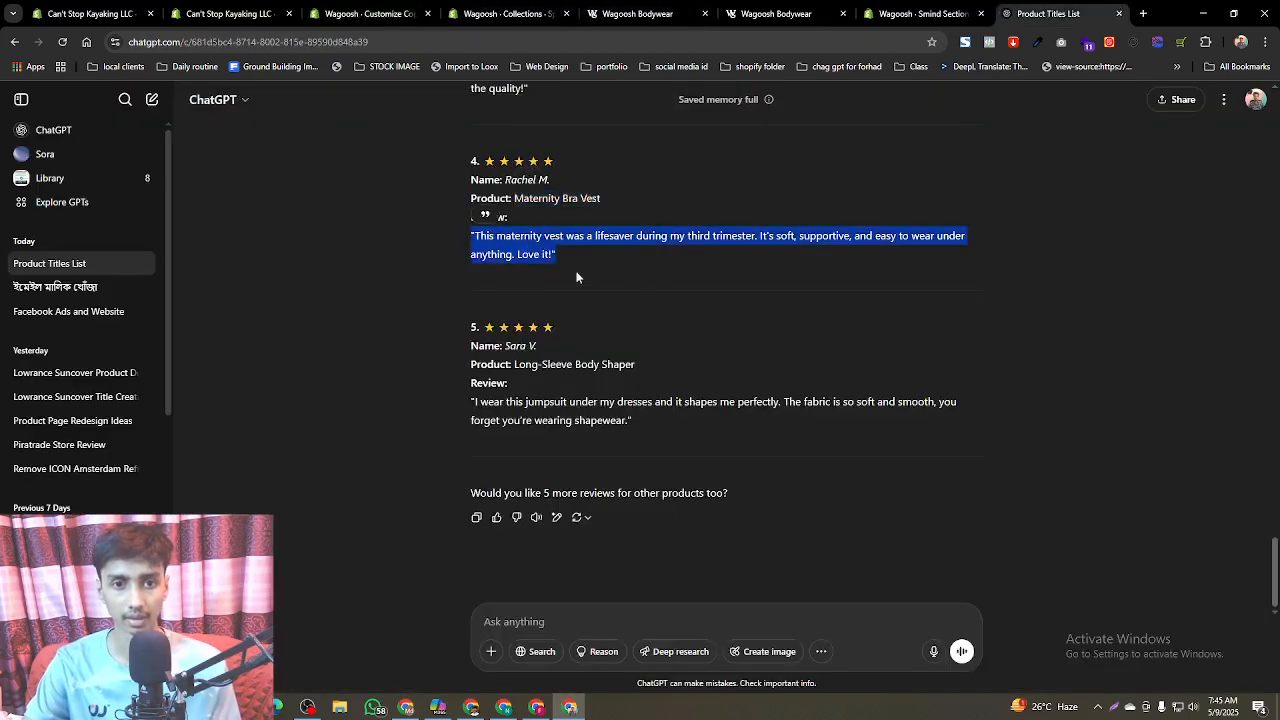
{"action": "left_click", "coordinate": [500, 13]}
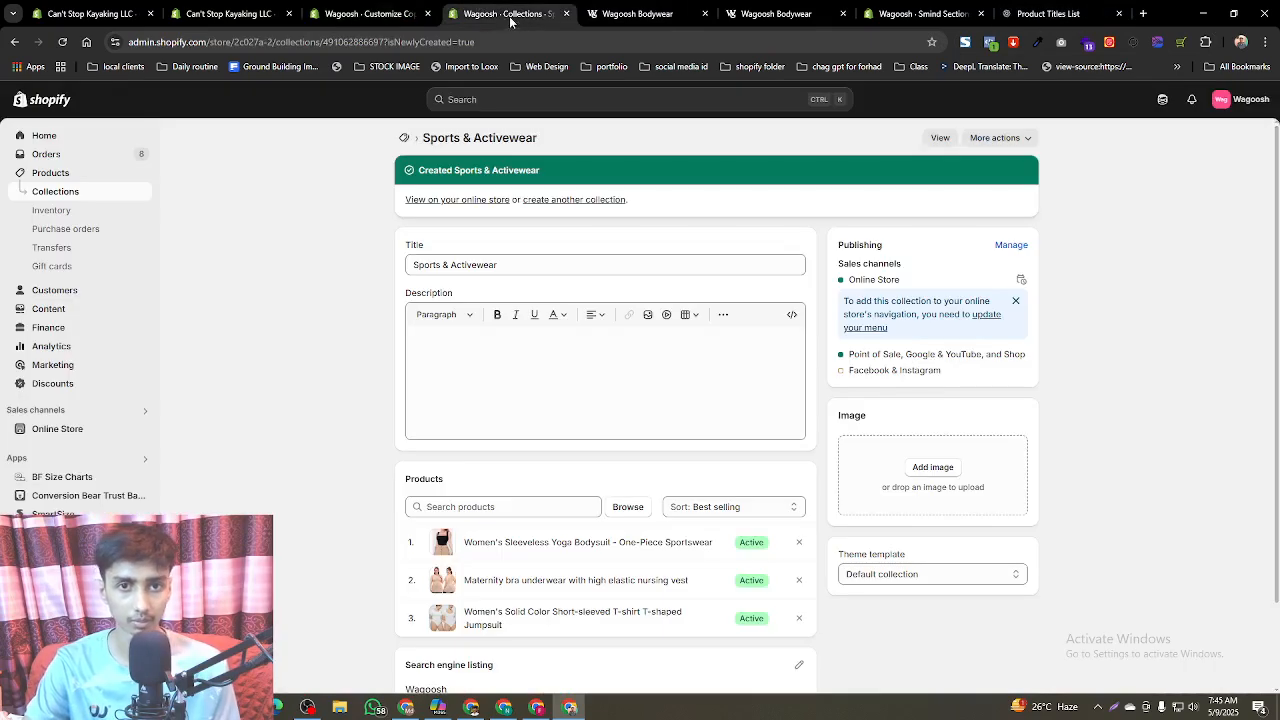
{"action": "left_click_drag", "start_coordinate": [510, 22], "coordinate": [451, 8]}
{"action": "left_click", "coordinate": [429, 14]}
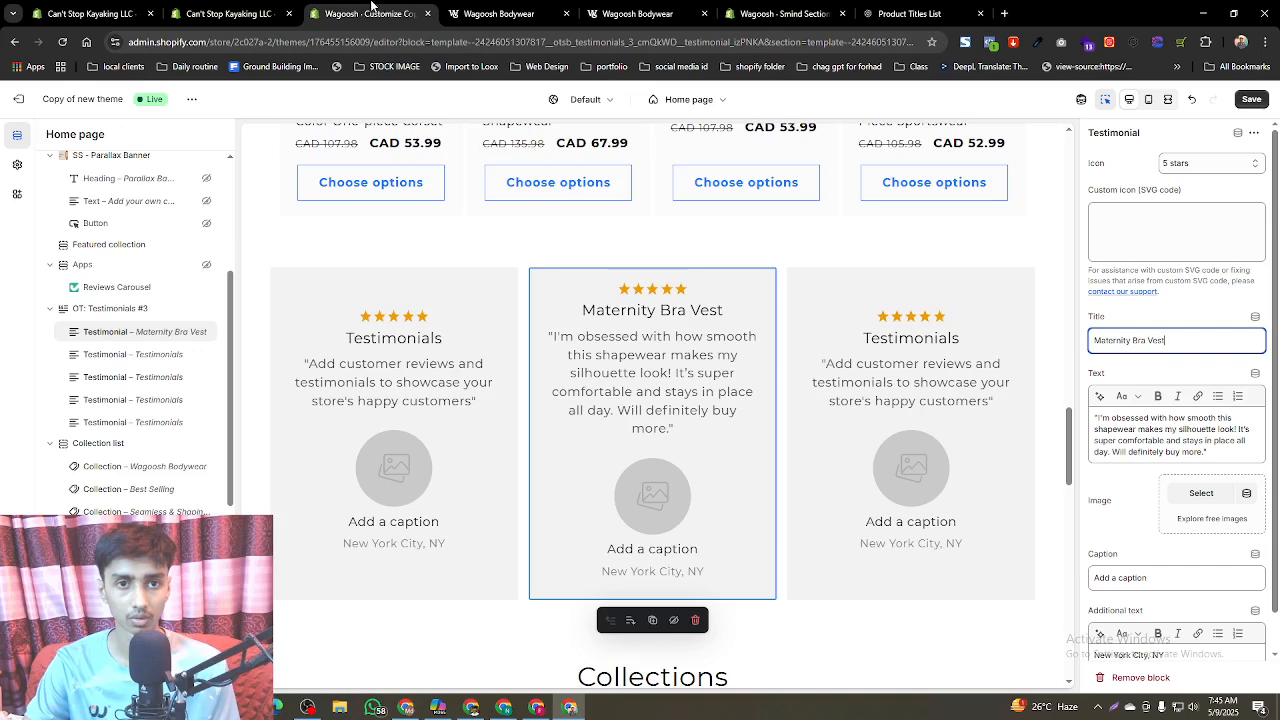
{"action": "triple_click", "coordinate": [1118, 442]}
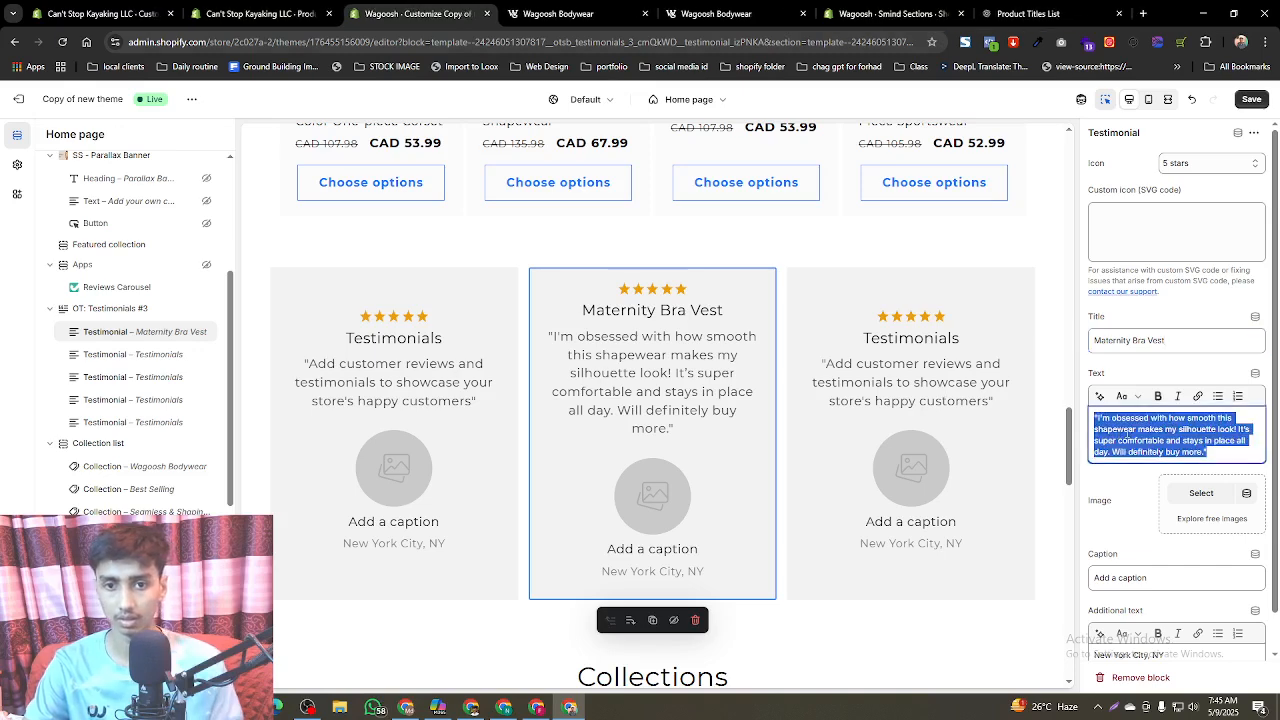
{"action": "key", "text": "ctrl+v"}
- Set the first testimonial's caption to the reviewer's name from ChatGPT's fourth review
{"action": "left_click", "coordinate": [1050, 13]}
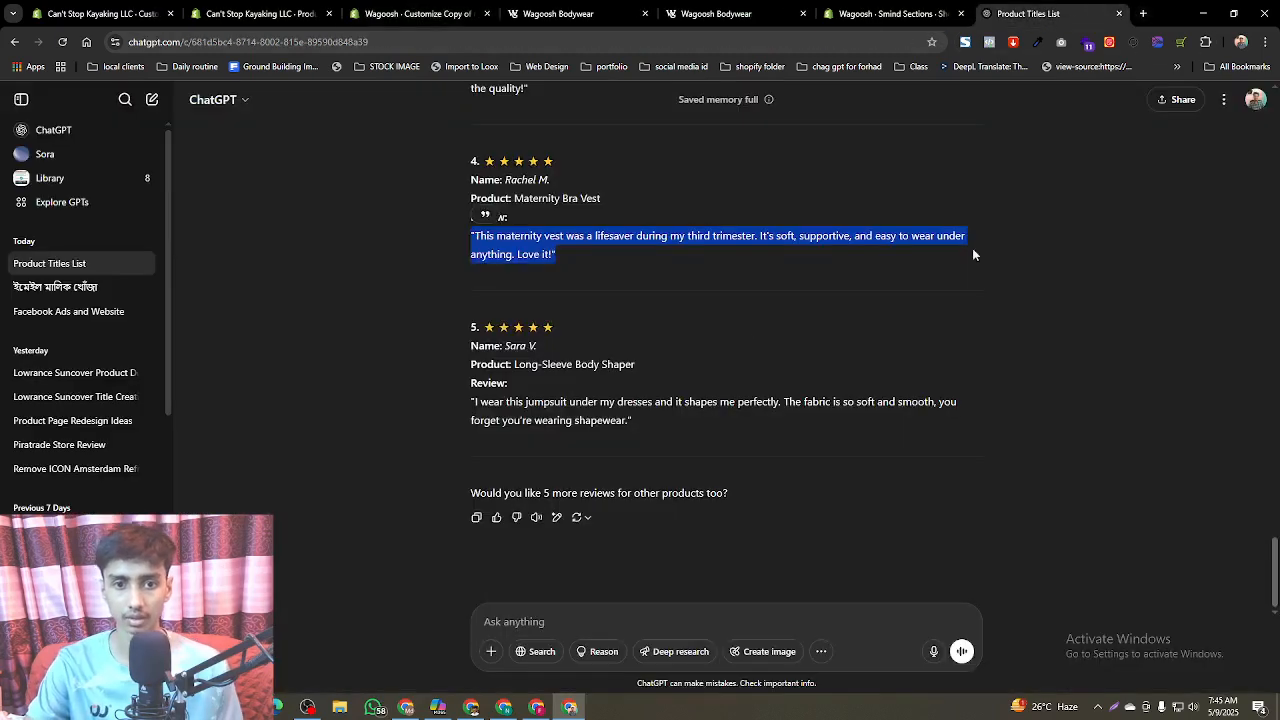
{"action": "left_click_drag", "start_coordinate": [505, 180], "coordinate": [509, 181]}
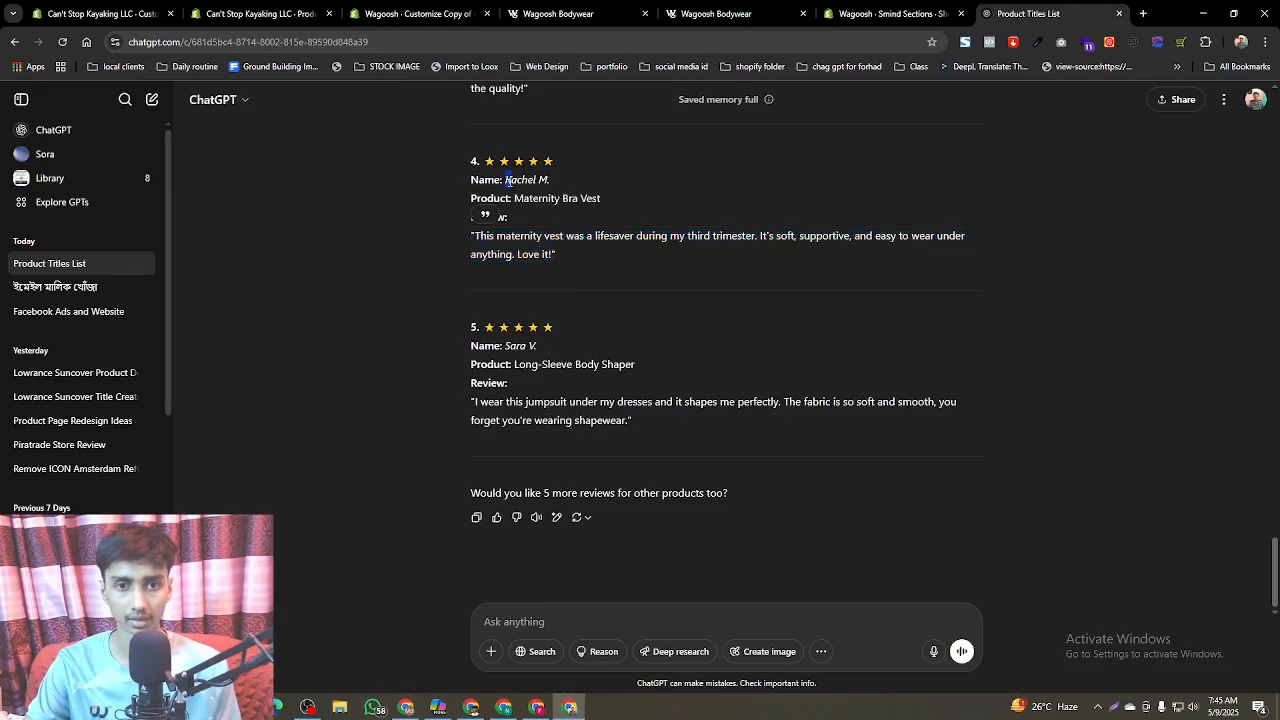
{"action": "key", "text": "ctrl+3"}
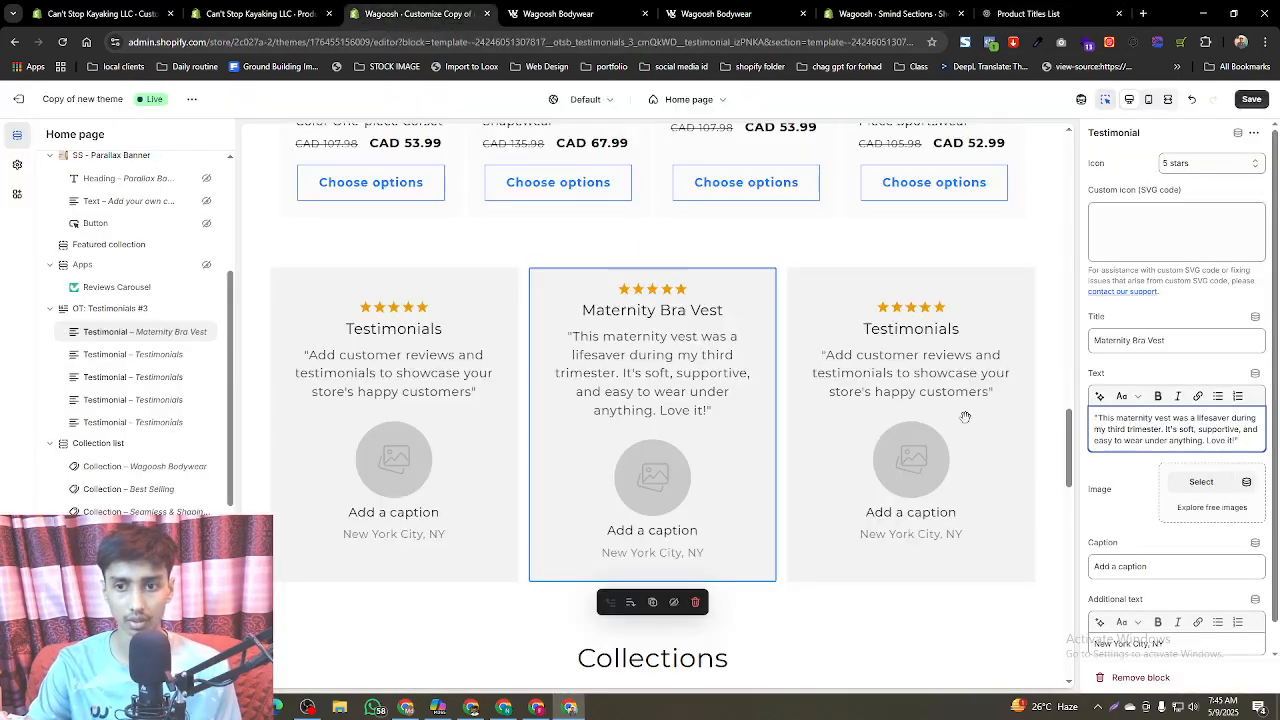
{"action": "double_click", "coordinate": [1131, 566]}
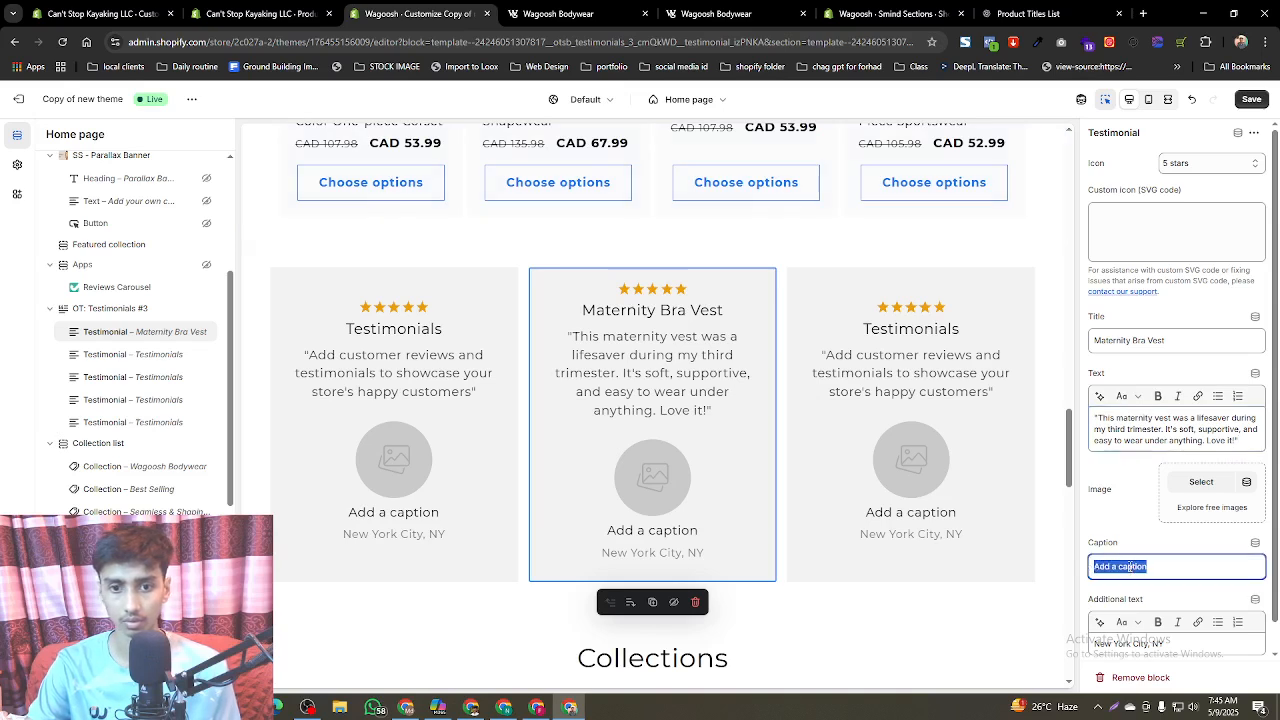
{"action": "type", "text": "Rachel M."}
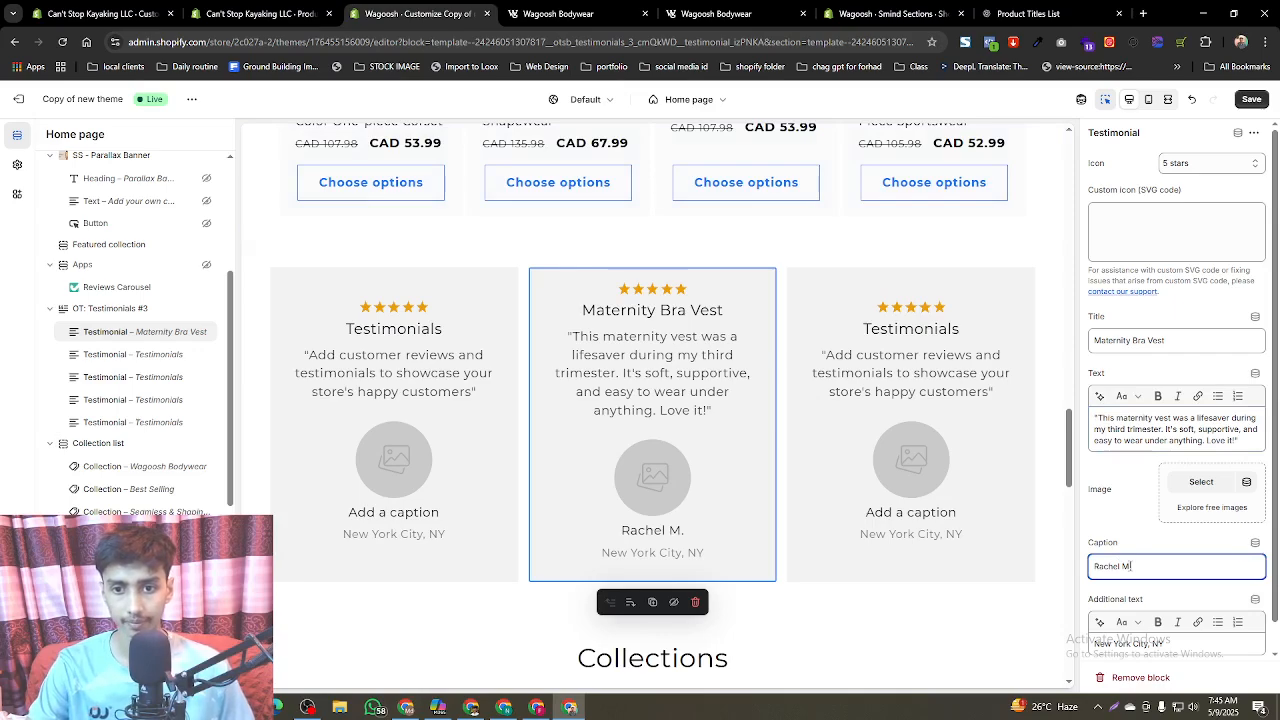
- Assign the first beautiful-blonde-girl JPG from the store files as the first testimonial's image
{"action": "left_click", "coordinate": [1176, 487]}
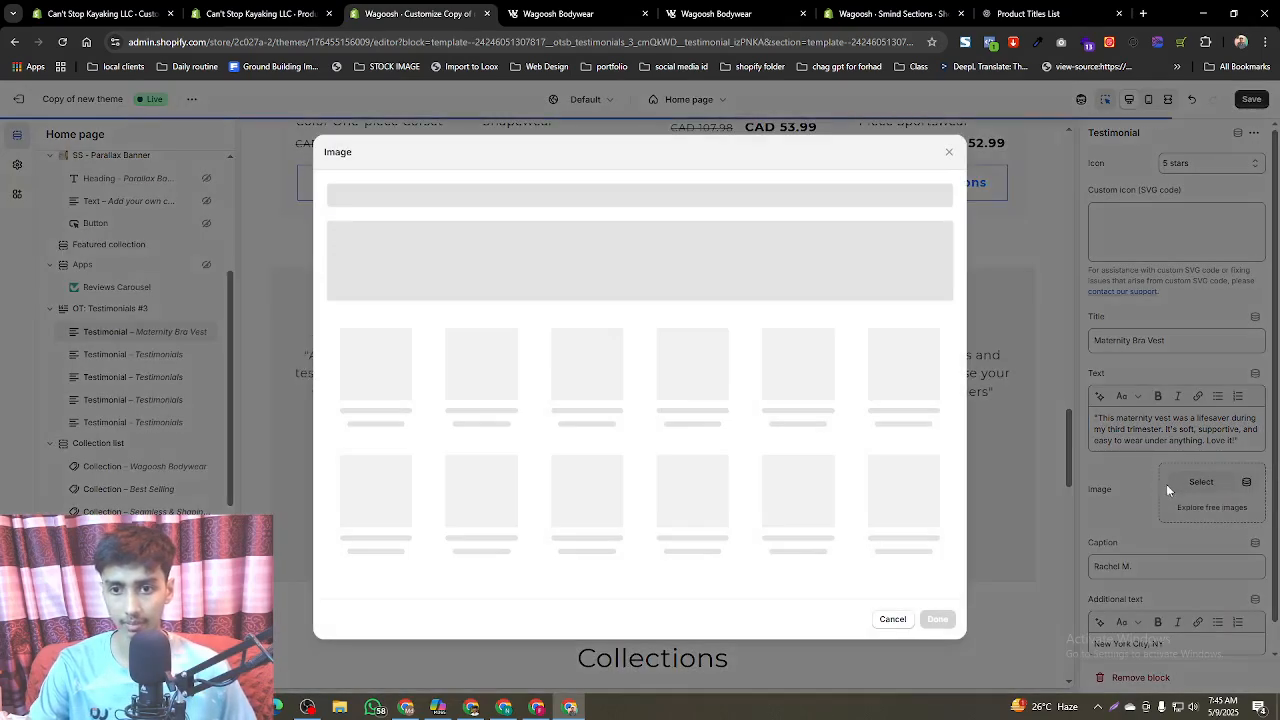
{"action": "left_click", "coordinate": [599, 418]}
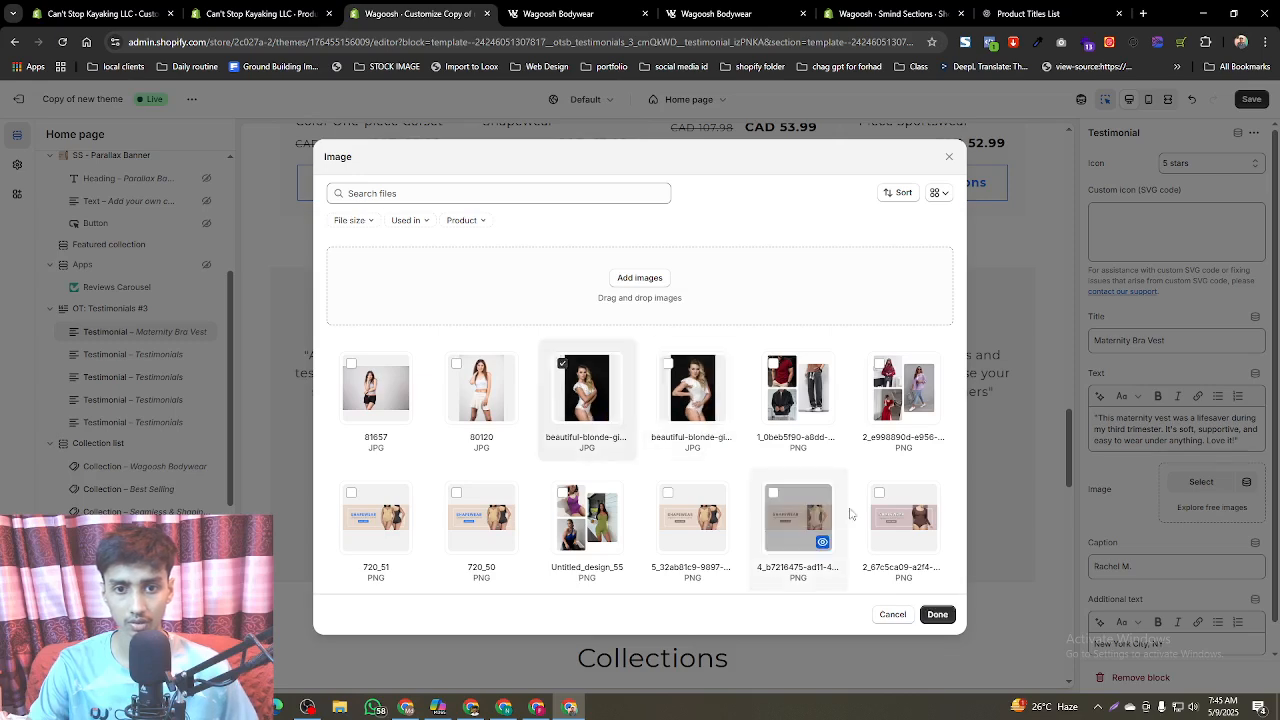
{"action": "left_click", "coordinate": [950, 615]}
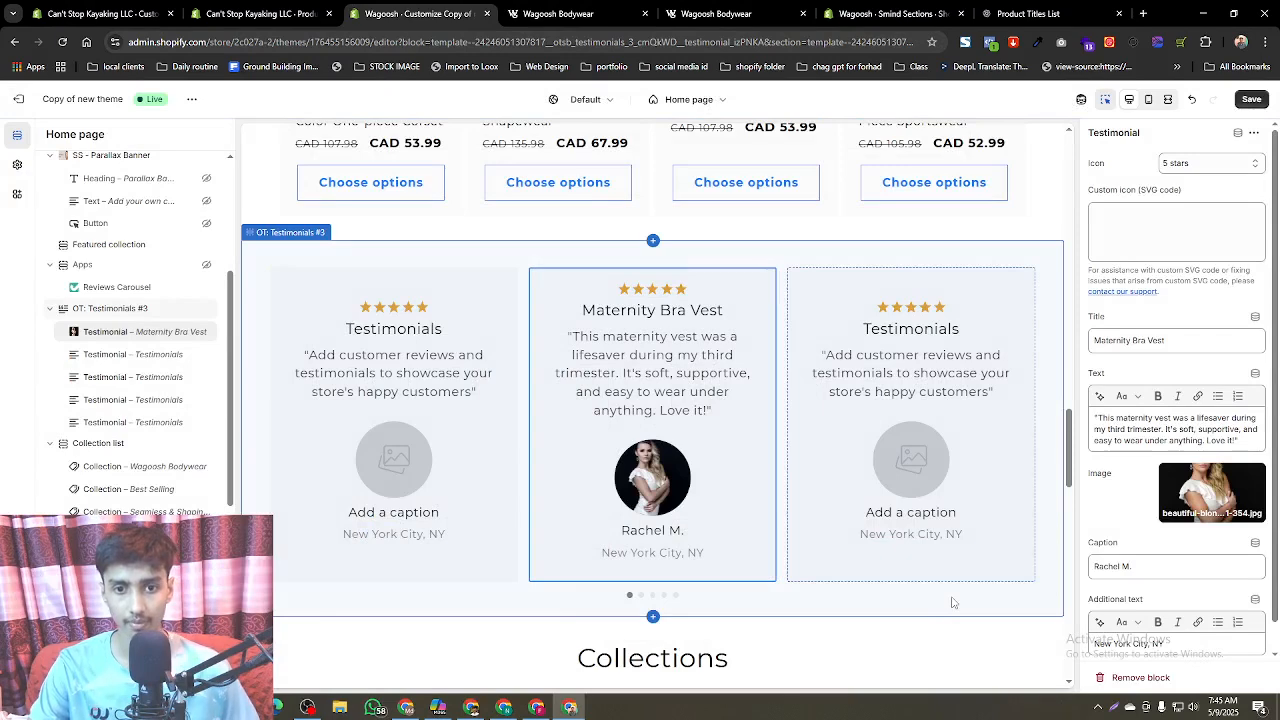
- Open the second testimonial block and set its title to Long-Sleeve Body Shaper, copied from ChatGPT's fifth review
{"action": "left_click", "coordinate": [119, 360]}
{"action": "left_click", "coordinate": [1000, 12]}
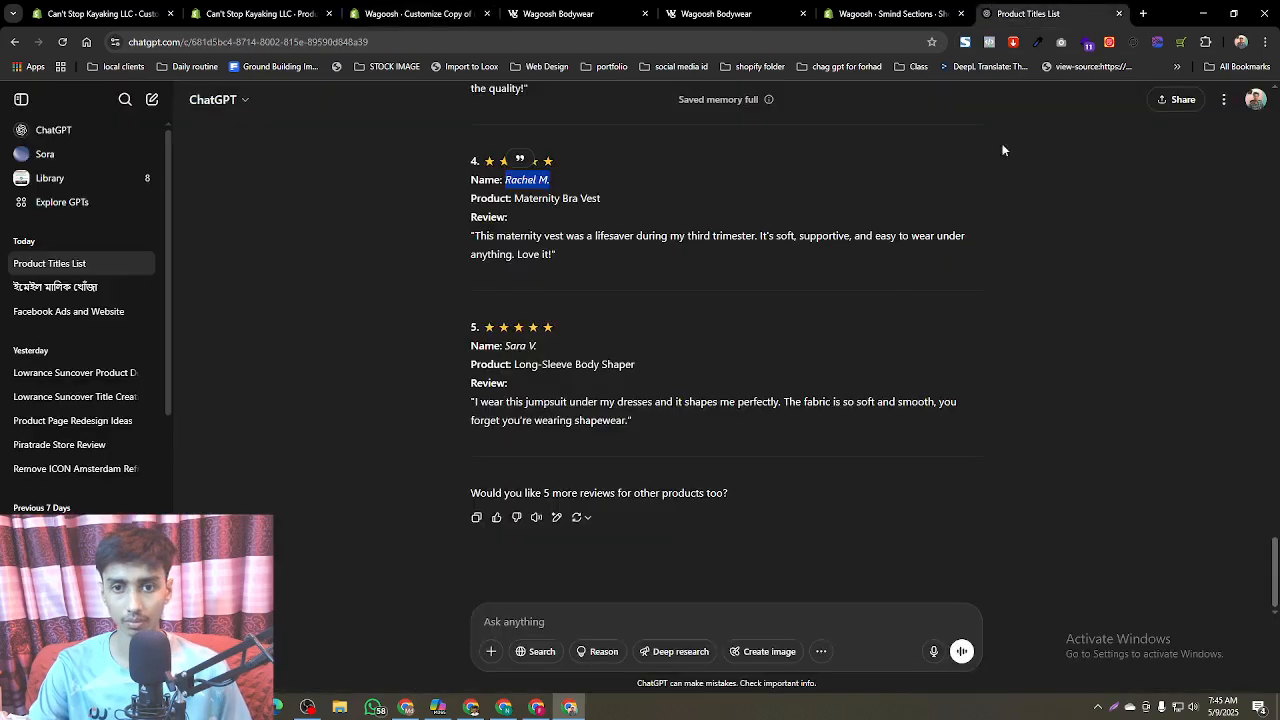
{"action": "left_click_drag", "start_coordinate": [515, 364], "coordinate": [597, 366]}
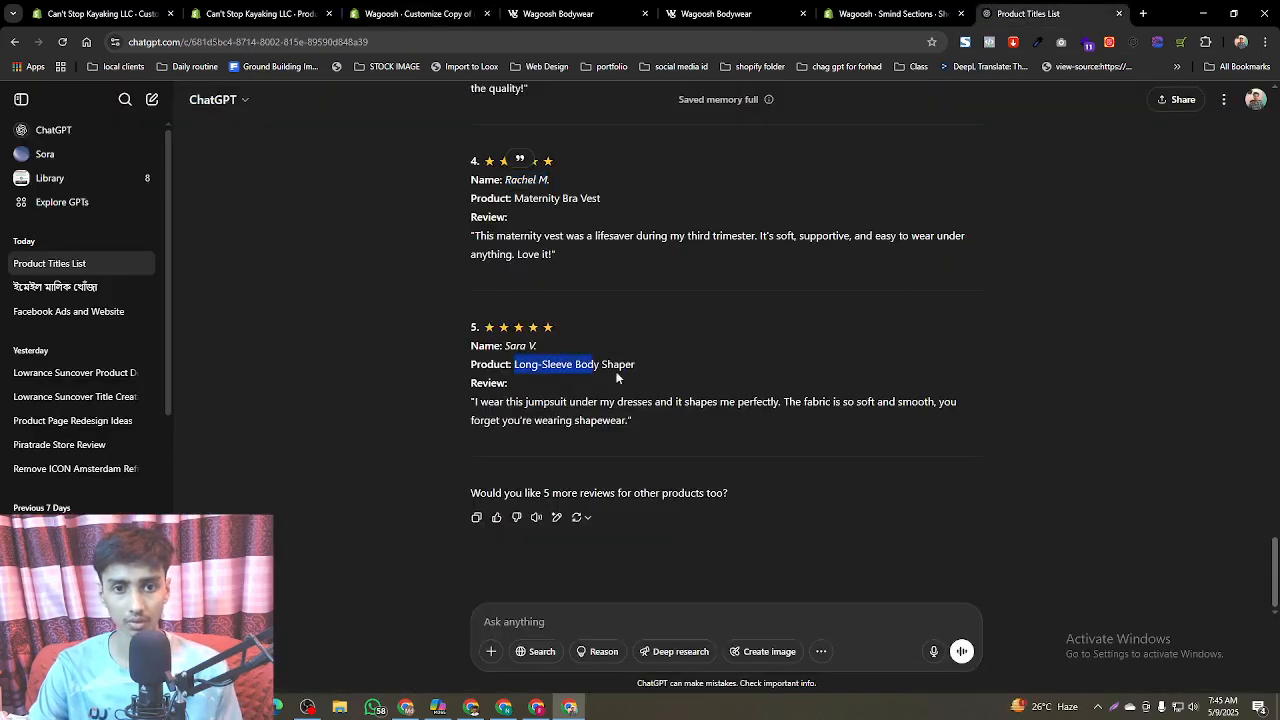
{"action": "left_click", "coordinate": [458, 13]}
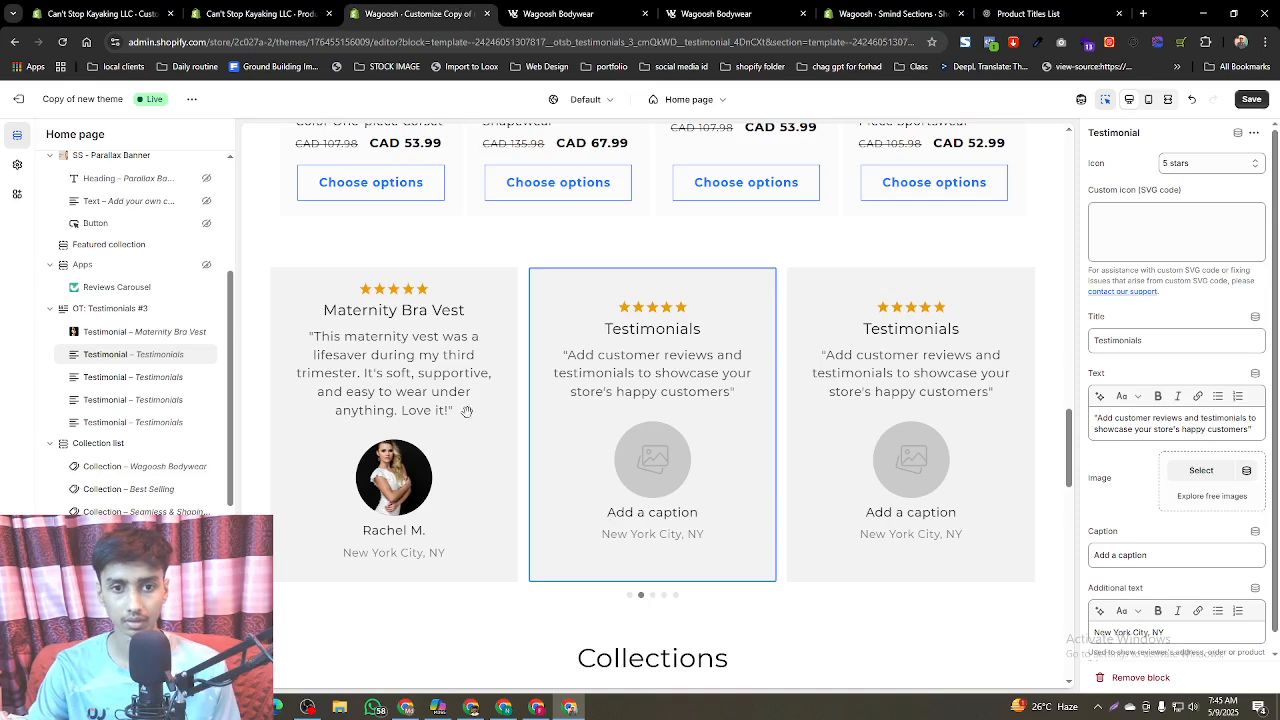
{"action": "double_click", "coordinate": [1131, 340]}
{"action": "type", "text": "Long-Sleeve Body Shaper"}
- Replace the second testimonial's text with ChatGPT's fifth review, "I wear this jumpsuit under my dresses and it shapes me perfectly..."
{"action": "left_click", "coordinate": [1031, 8]}
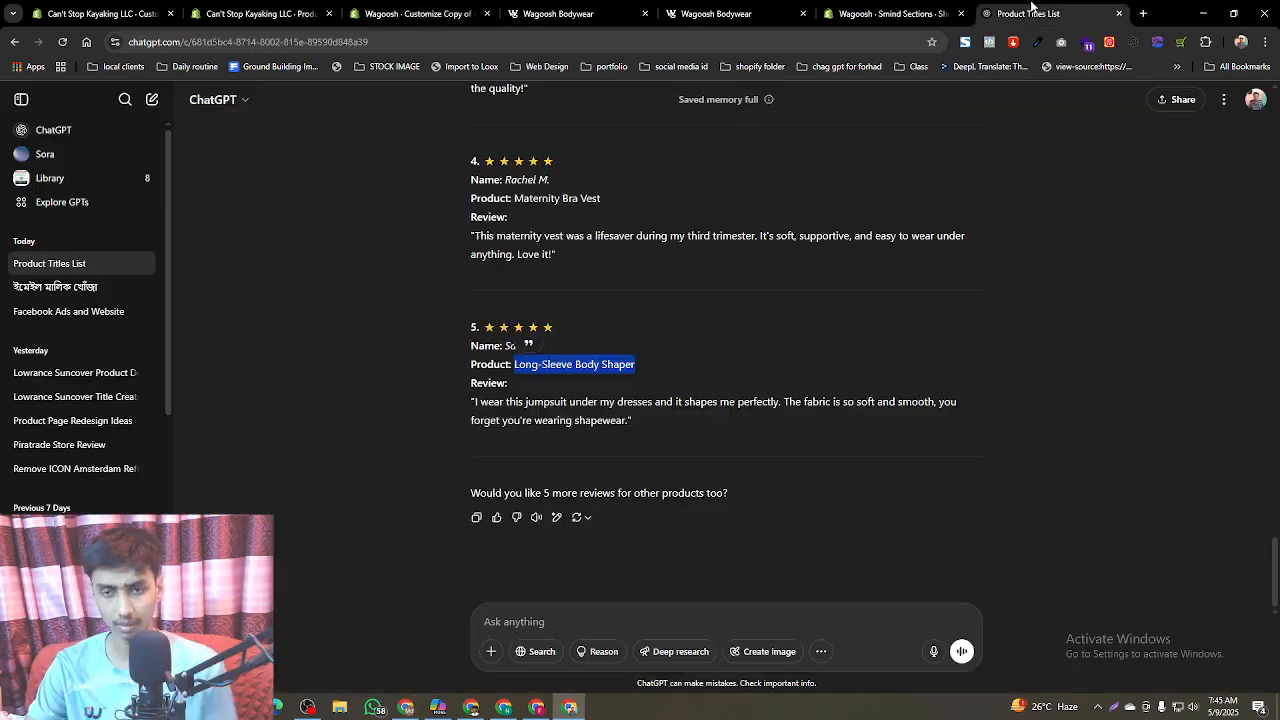
{"action": "triple_click", "coordinate": [552, 420]}
{"action": "key", "text": "ctrl+c"}
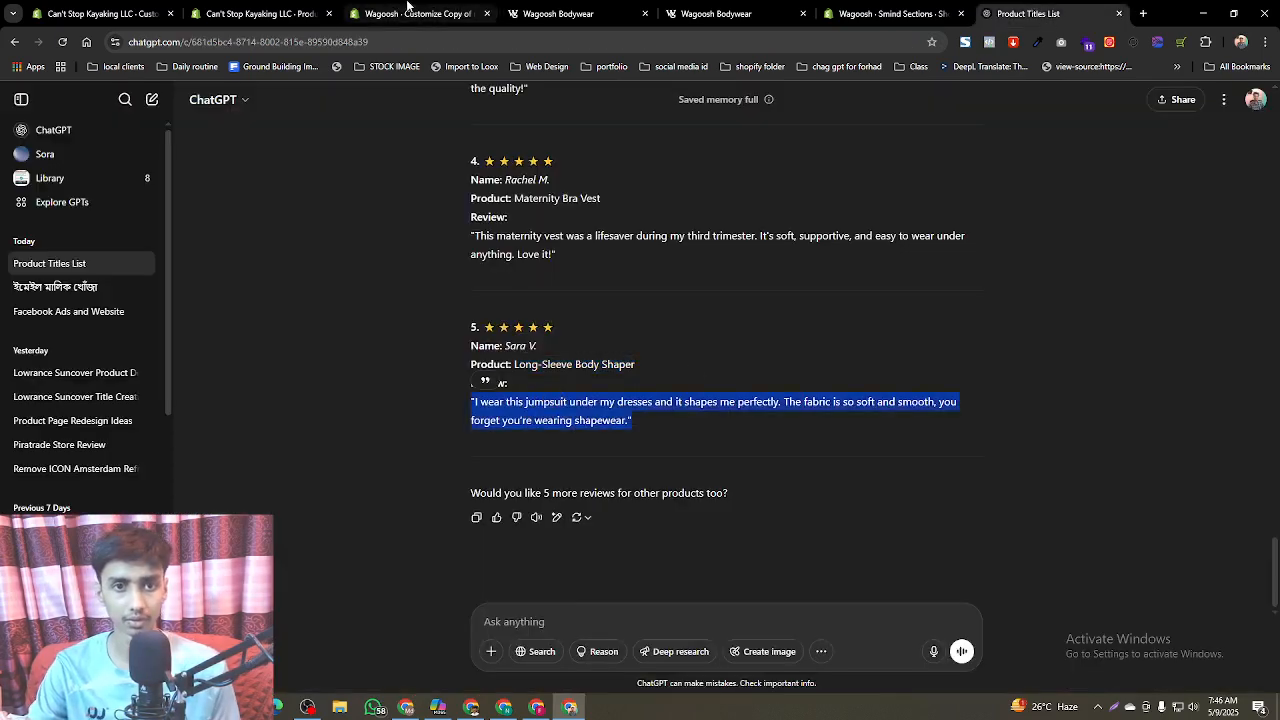
{"action": "left_click", "coordinate": [406, 12]}
{"action": "triple_click", "coordinate": [1147, 437]}
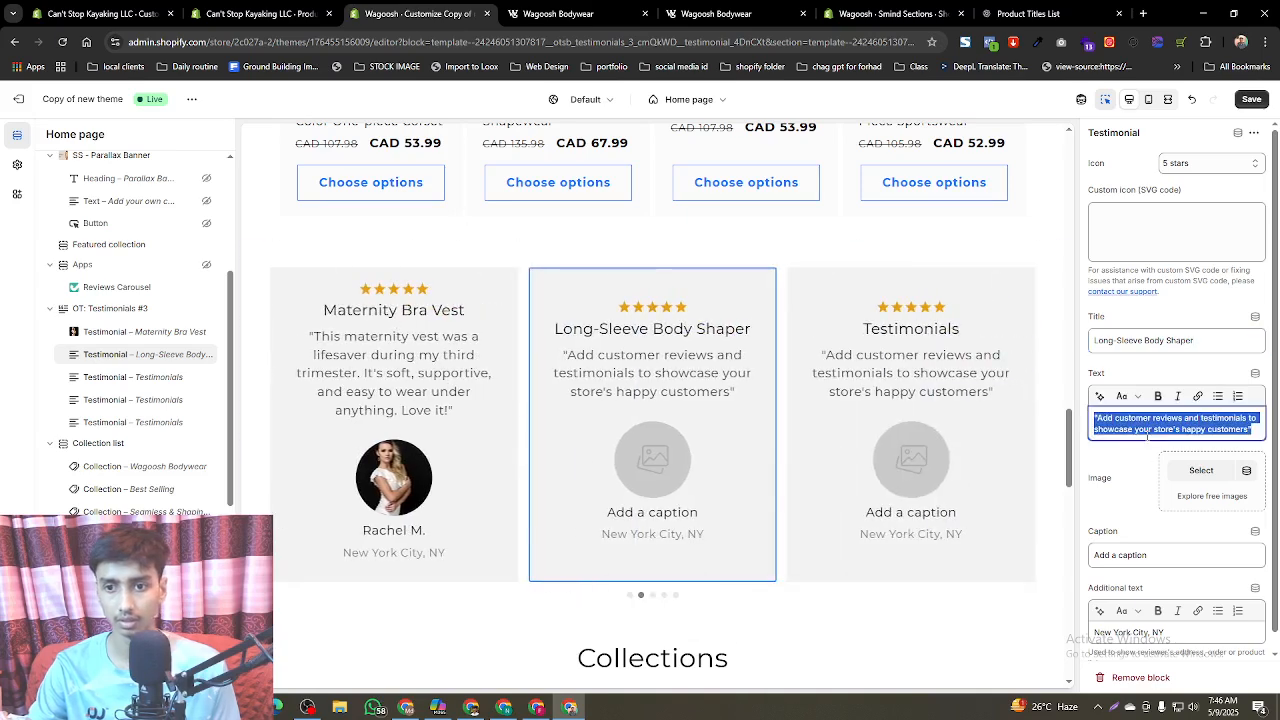
{"action": "key", "text": "ctrl+v"}
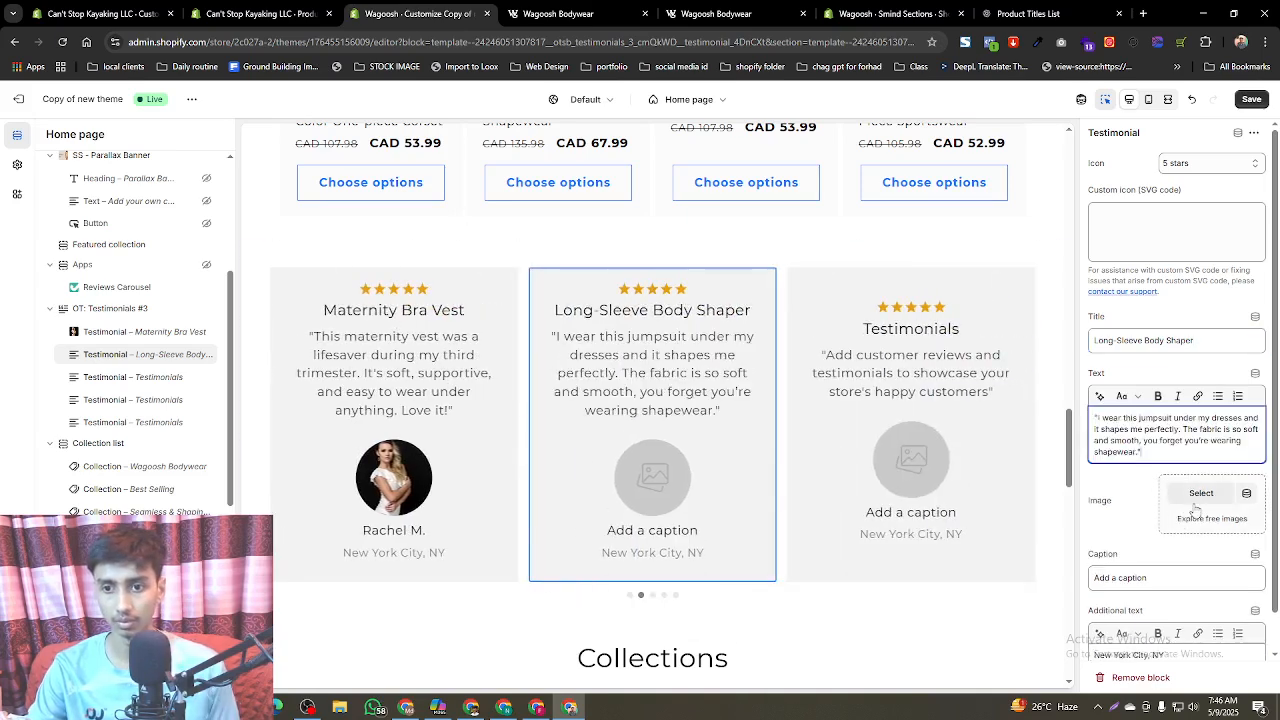
- Search Google Images in a new browser tab for Long-Sleeve Body Shaper, using the second testimonial's title
{"action": "triple_click", "coordinate": [1136, 341]}
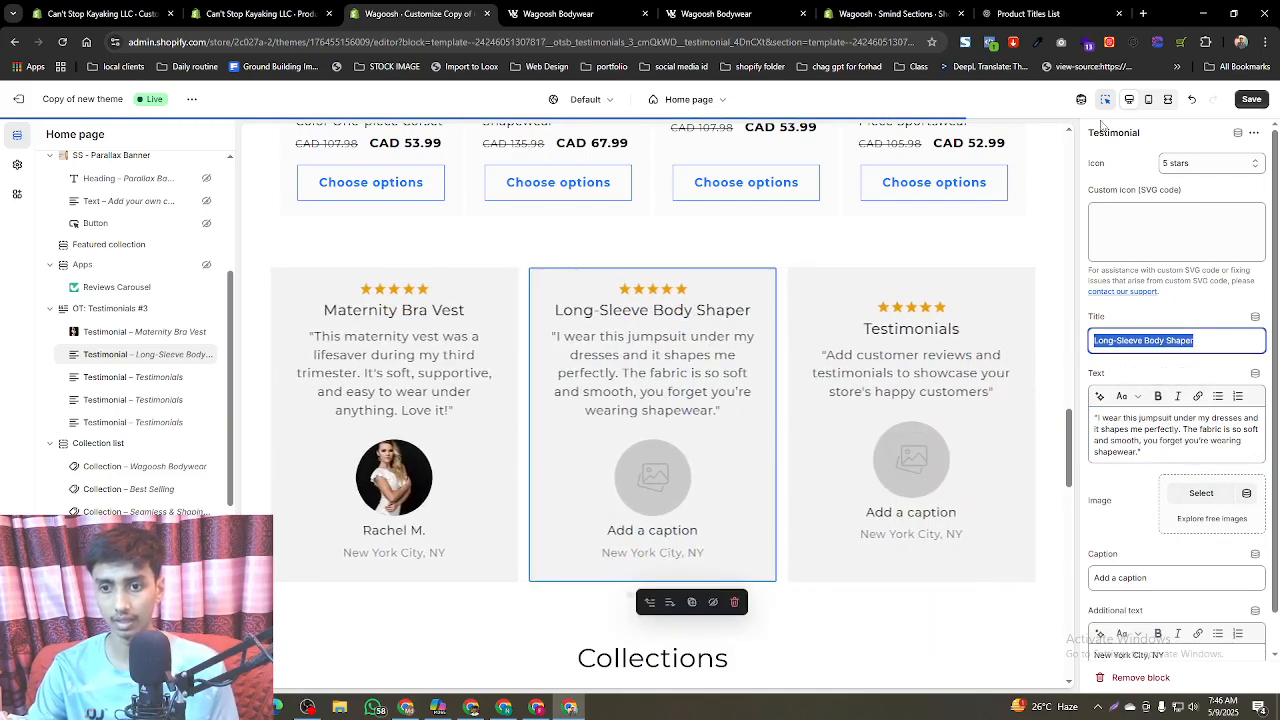
{"action": "key", "text": "ctrl+c"}
{"action": "left_click", "coordinate": [1142, 13]}
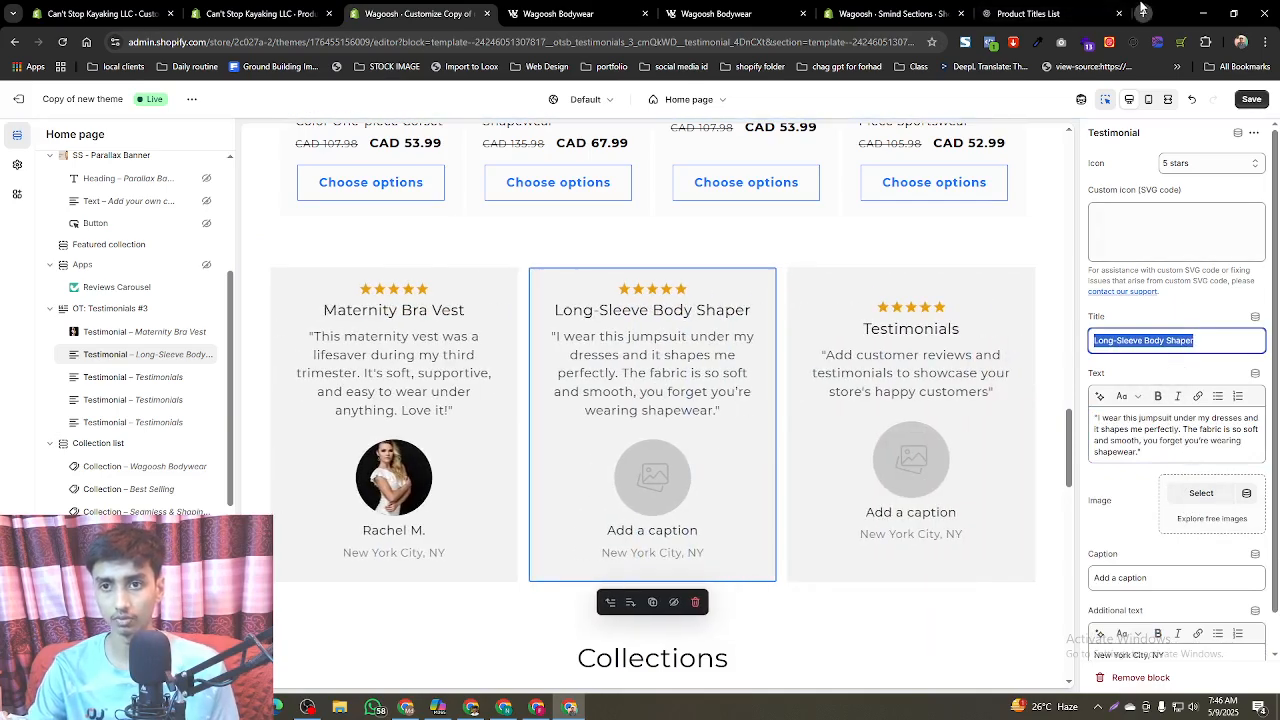
{"action": "key", "text": "ctrl+v"}
{"action": "type", "text": "\\"}
{"action": "key", "text": "BackSpace"}
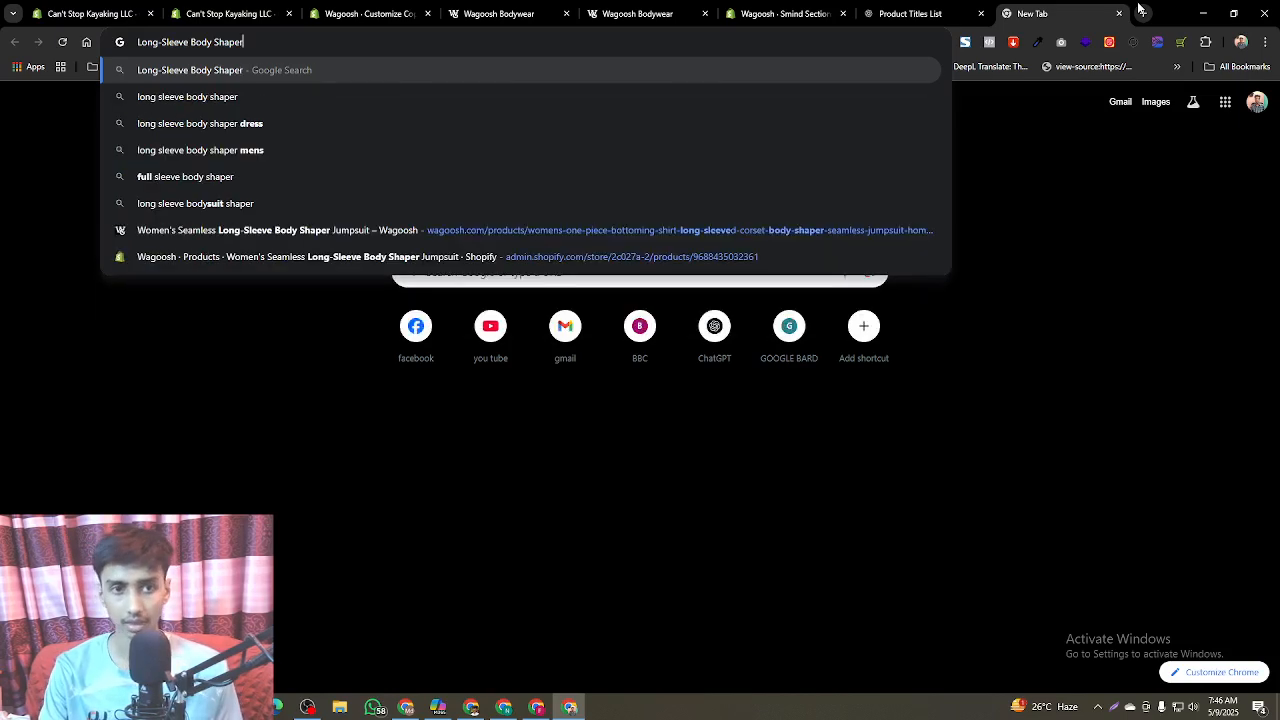
{"action": "key", "text": "Return"}
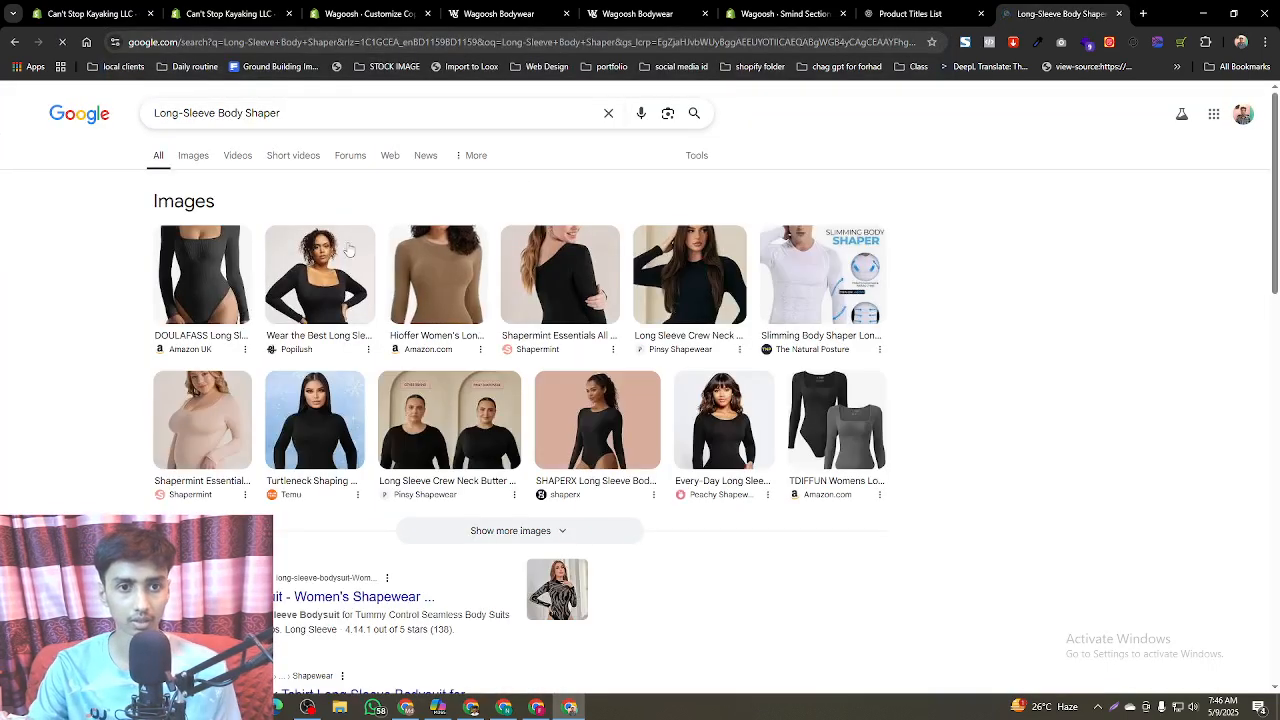
{"action": "left_click", "coordinate": [198, 157]}
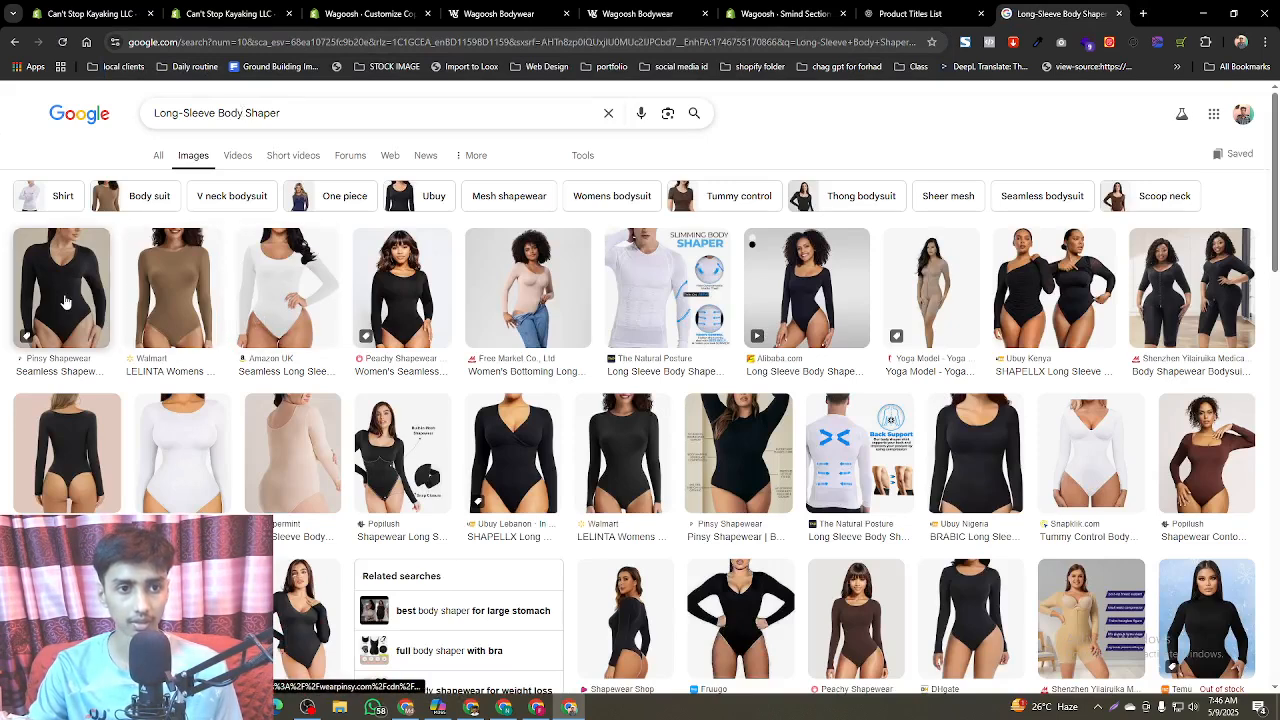
- Preview the first result, Pinsy's black V-neck bodysuit, open its product page in another tab, and save the preview image to Downloads
{"action": "left_click", "coordinate": [65, 302]}
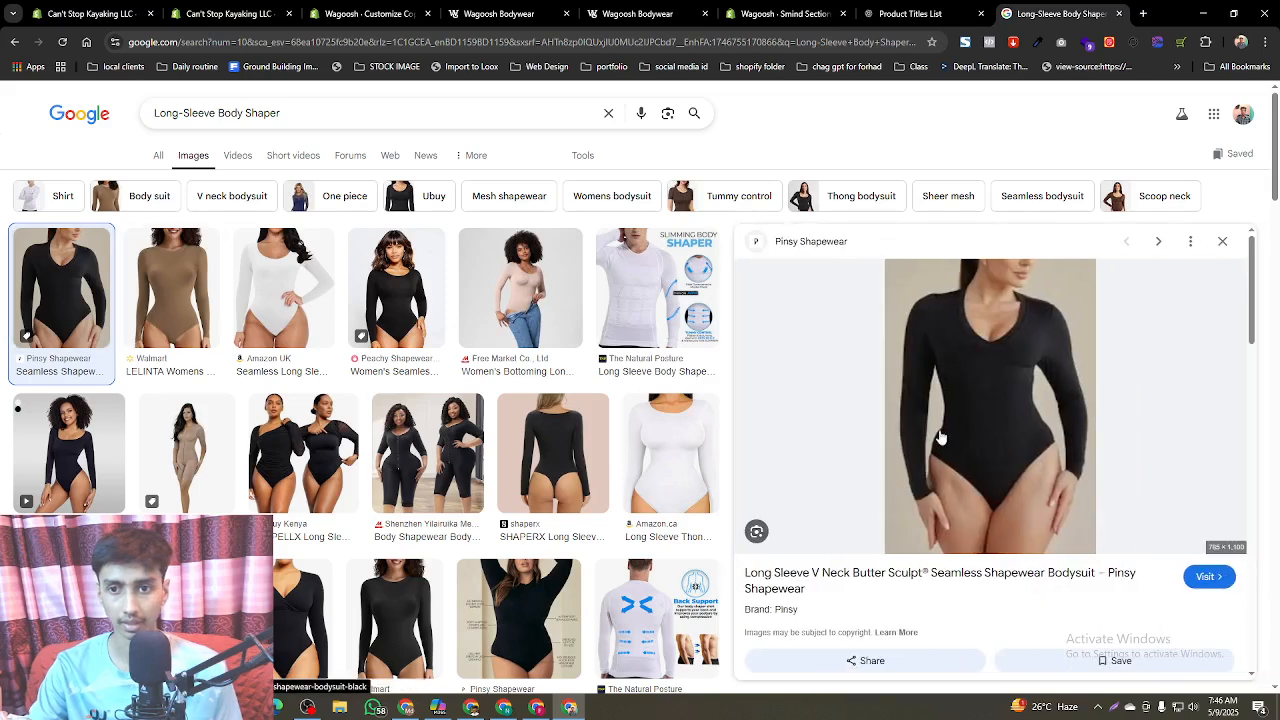
{"action": "left_click", "coordinate": [940, 437]}
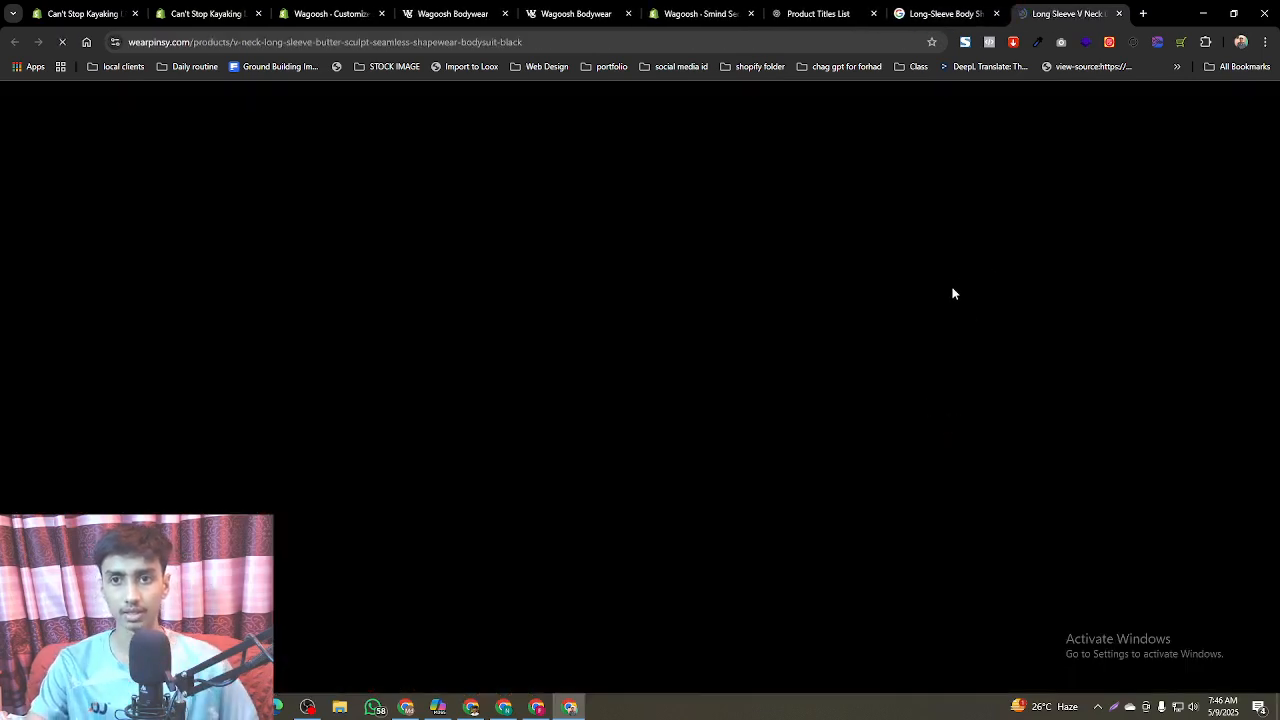
{"action": "left_click", "coordinate": [945, 13]}
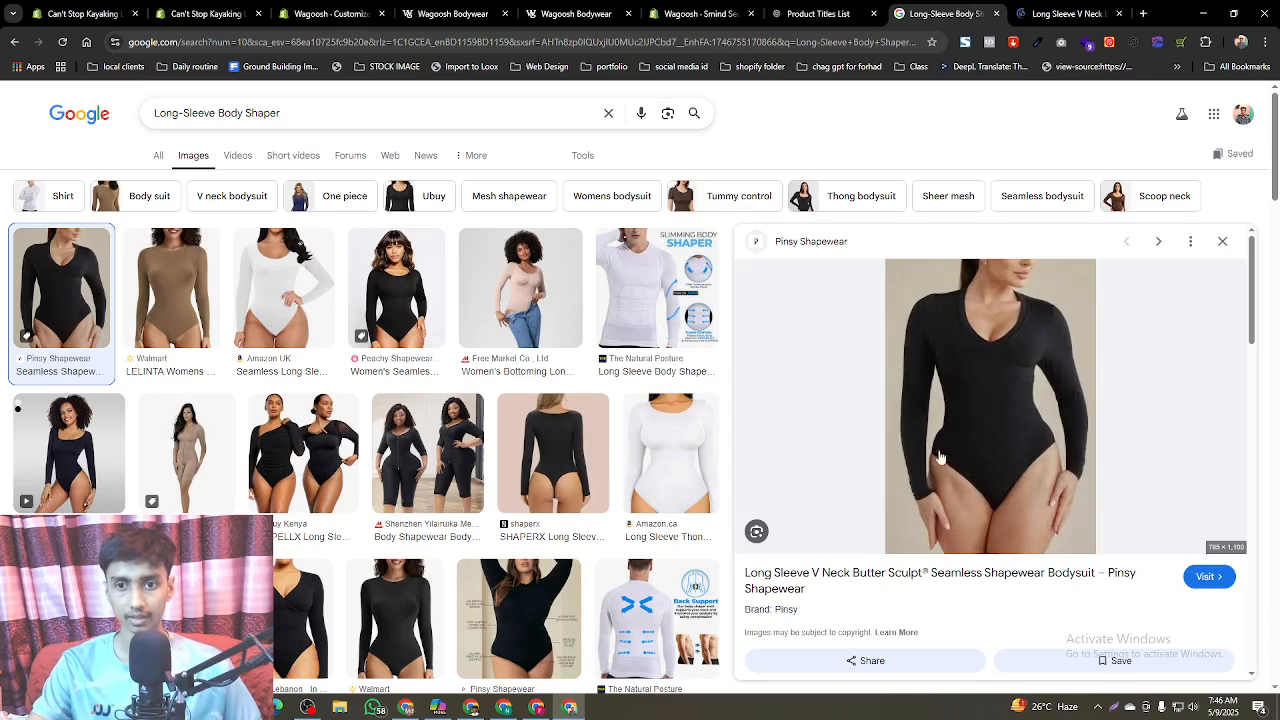
{"action": "right_click", "coordinate": [968, 400]}
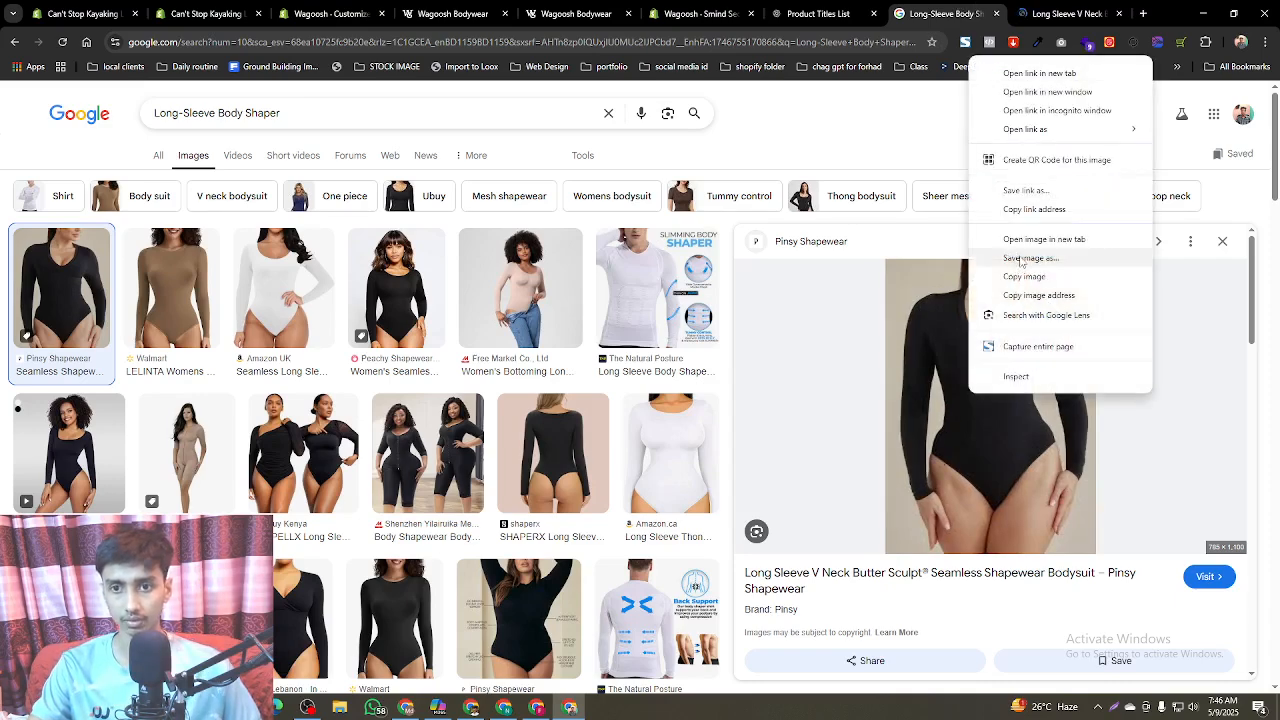
{"action": "left_click", "coordinate": [1021, 259]}
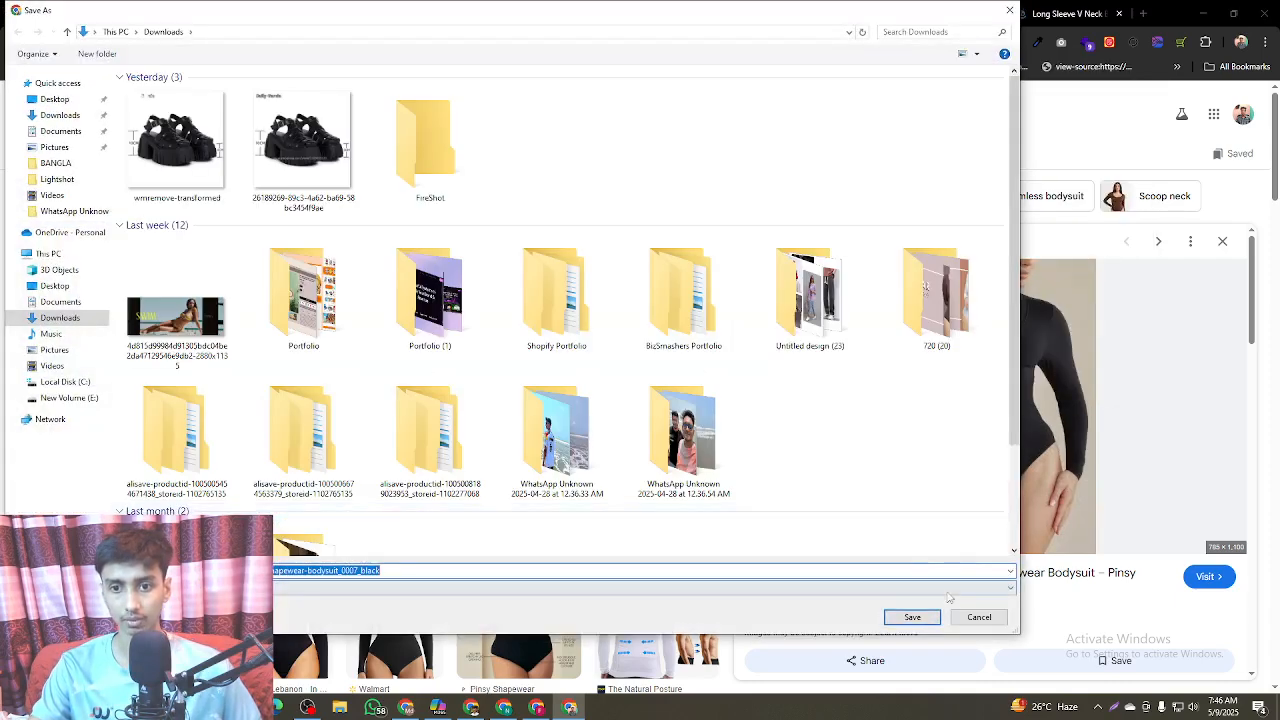
{"action": "left_click", "coordinate": [914, 618]}
- Dismiss the discount popup on Pinsy's product page and save the first black bodysuit photo to Downloads
{"action": "left_click", "coordinate": [1089, 10]}
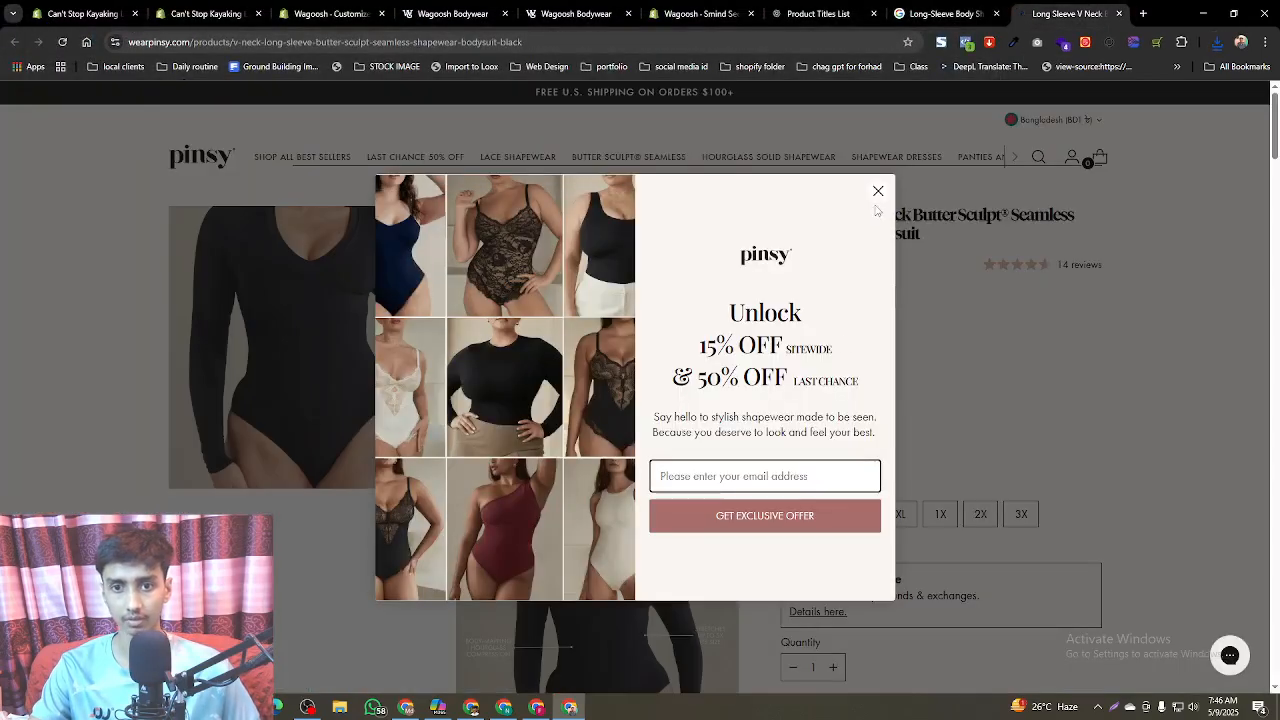
{"action": "left_click", "coordinate": [878, 191]}
{"action": "right_click", "coordinate": [330, 347]}
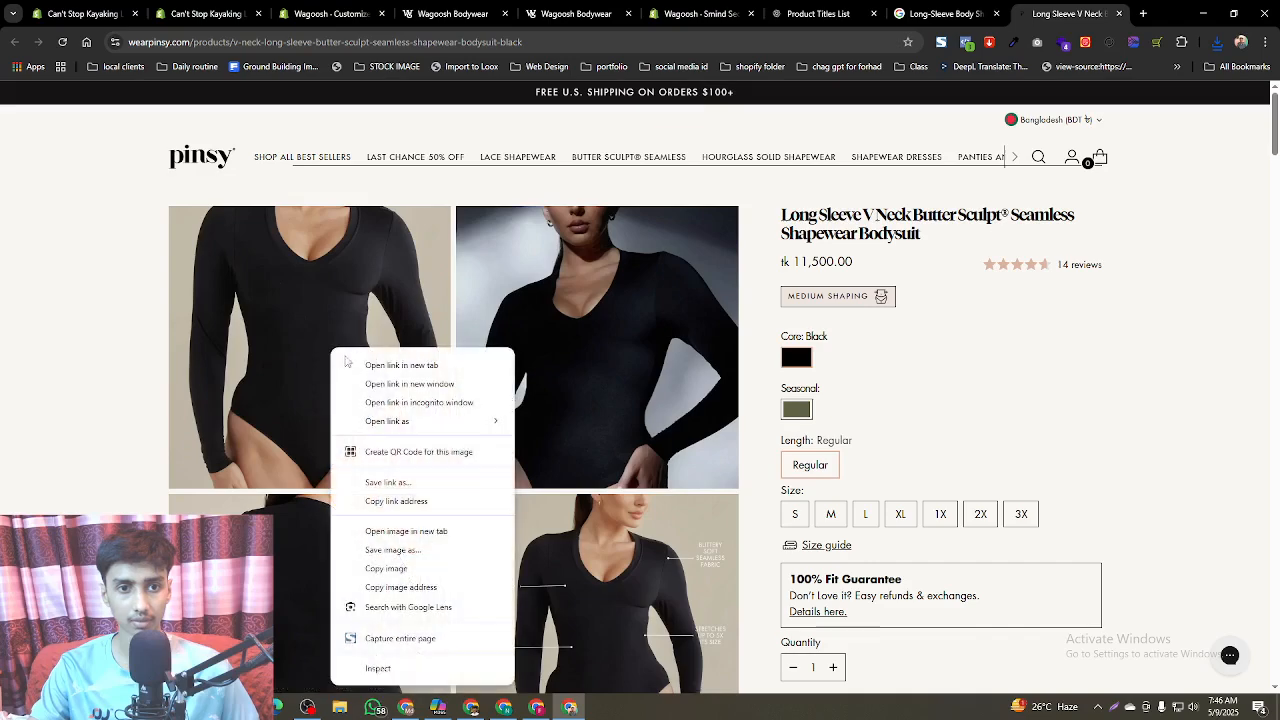
{"action": "left_click", "coordinate": [400, 552]}
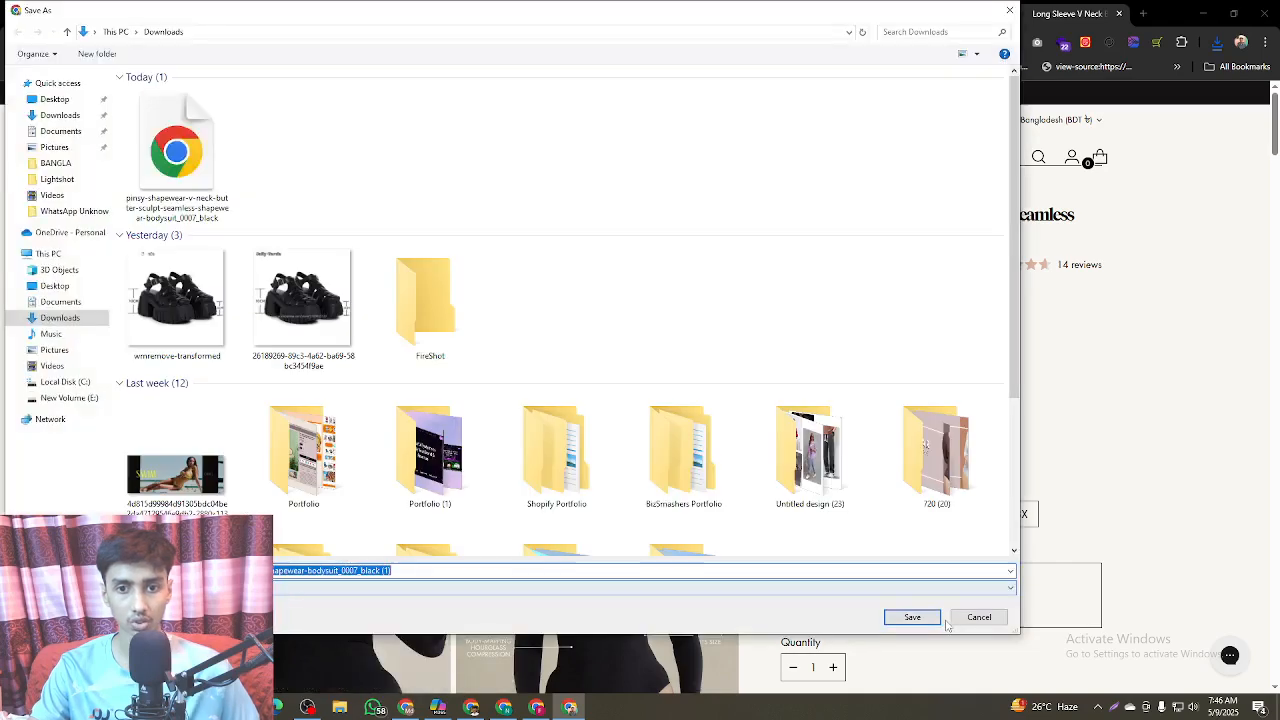
{"action": "left_click", "coordinate": [912, 616]}
- Assign the downloaded pinsy-shapewear bodysuit_0007_black (1).webp as the second testimonial's image in the Shopify editor
{"action": "left_click", "coordinate": [328, 12]}
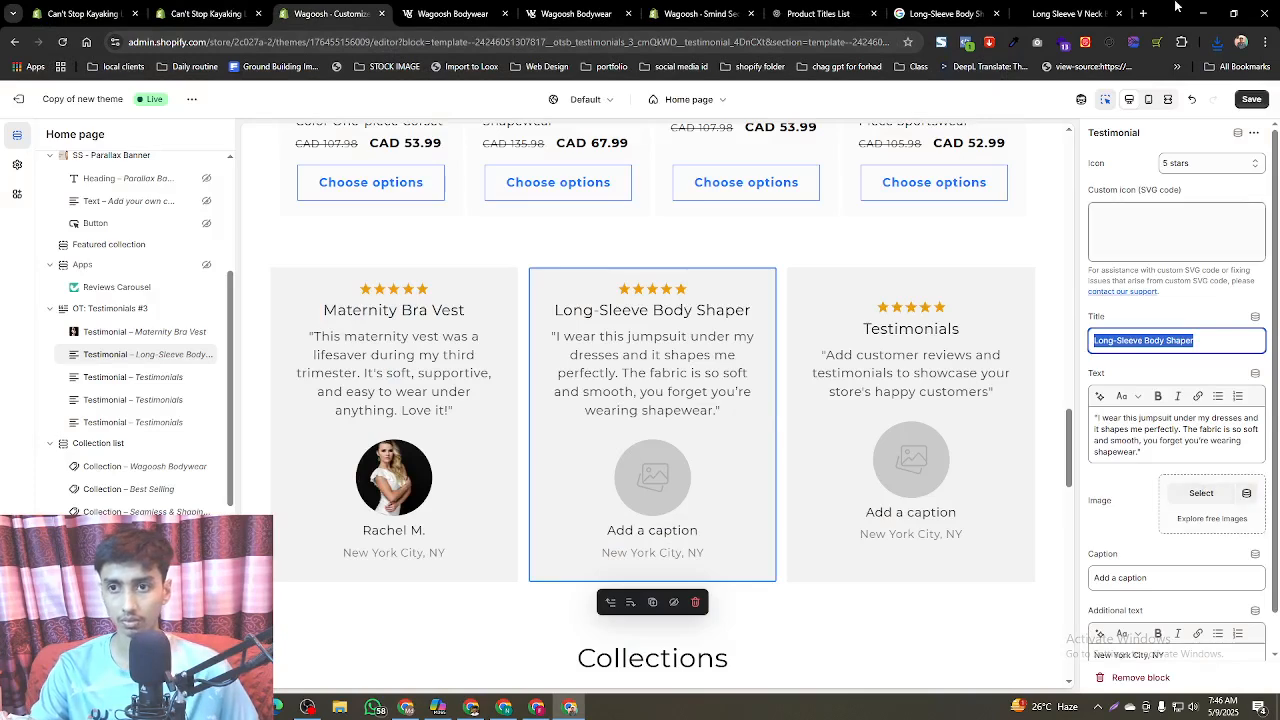
{"action": "left_click", "coordinate": [1217, 42]}
{"action": "left_click_drag", "start_coordinate": [1110, 112], "coordinate": [1196, 505]}
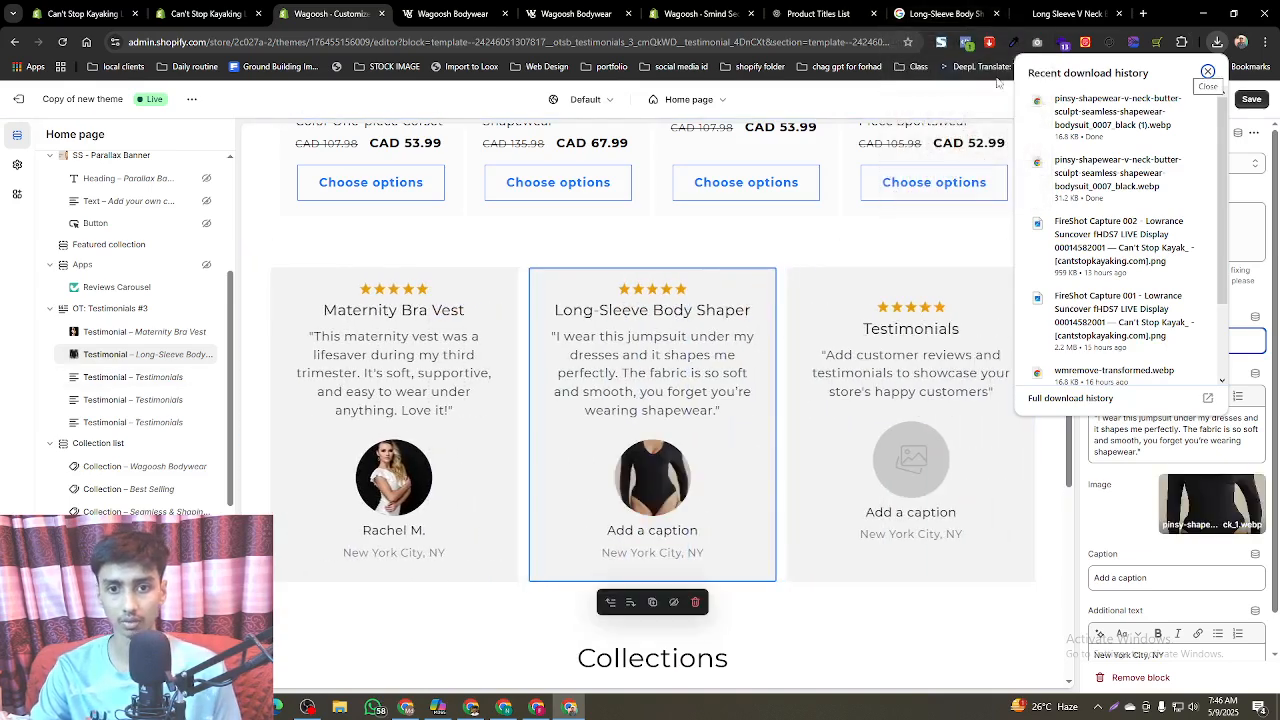
- Set the second testimonial's caption to the reviewer's name from ChatGPT's fifth review
{"action": "left_click", "coordinate": [950, 13]}
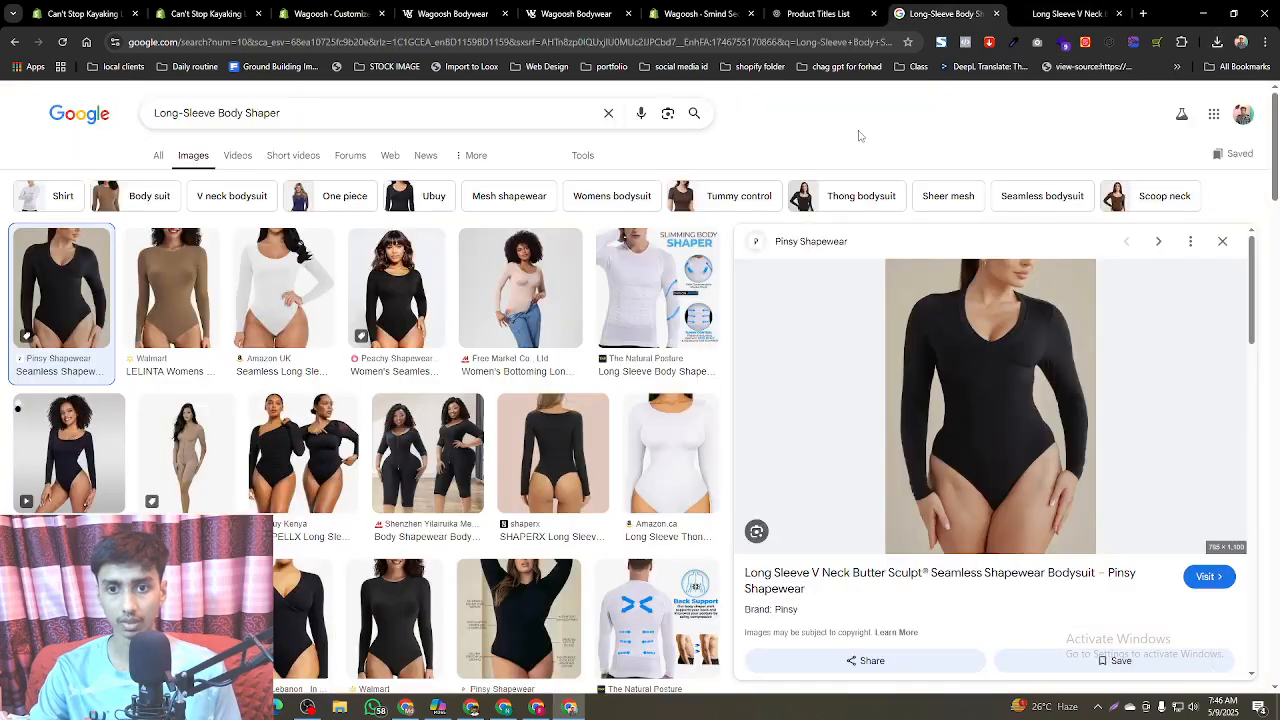
{"action": "left_click", "coordinate": [843, 10]}
{"action": "left_click", "coordinate": [542, 412]}
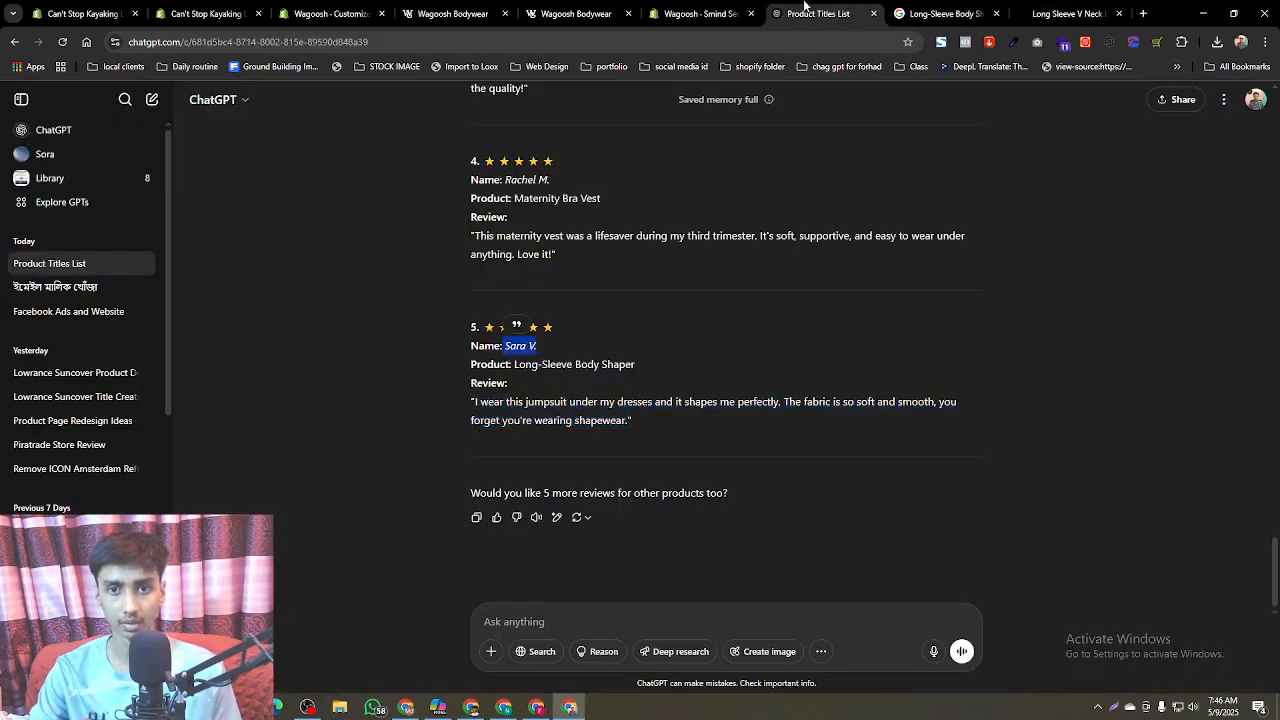
{"action": "left_click", "coordinate": [330, 13]}
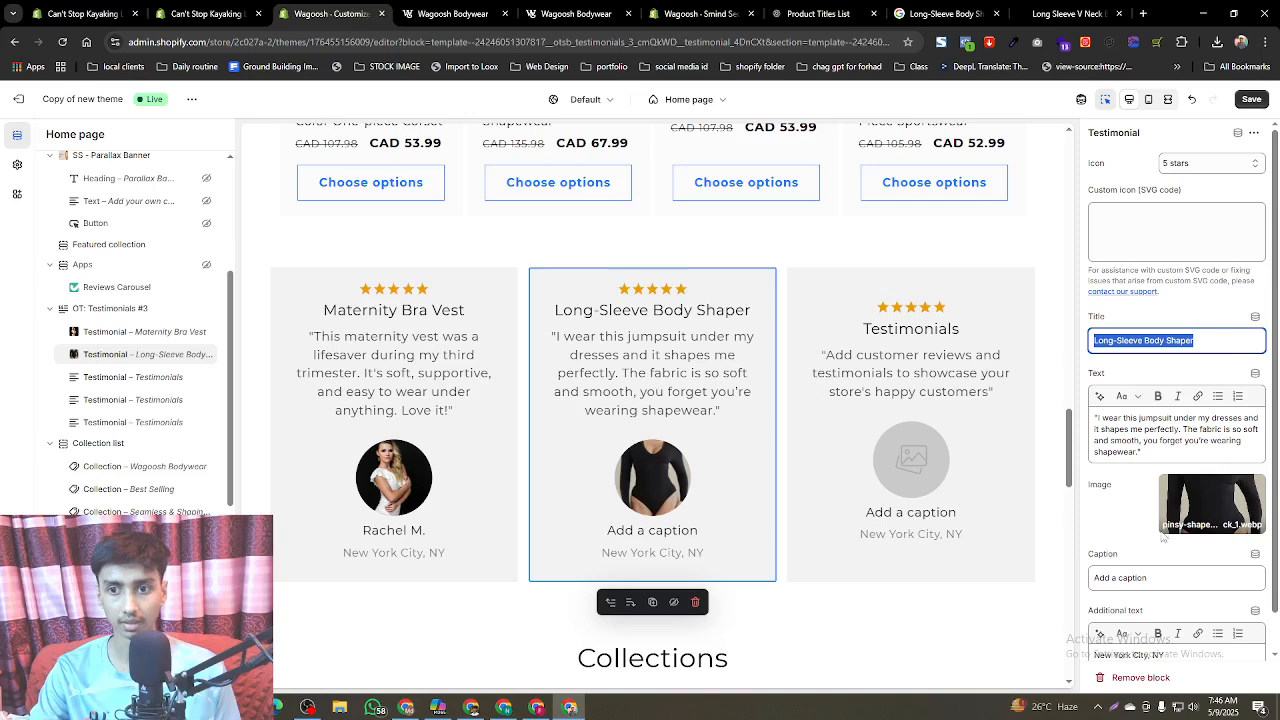
{"action": "triple_click", "coordinate": [1120, 580]}
{"action": "type", "text": "Sara V."}
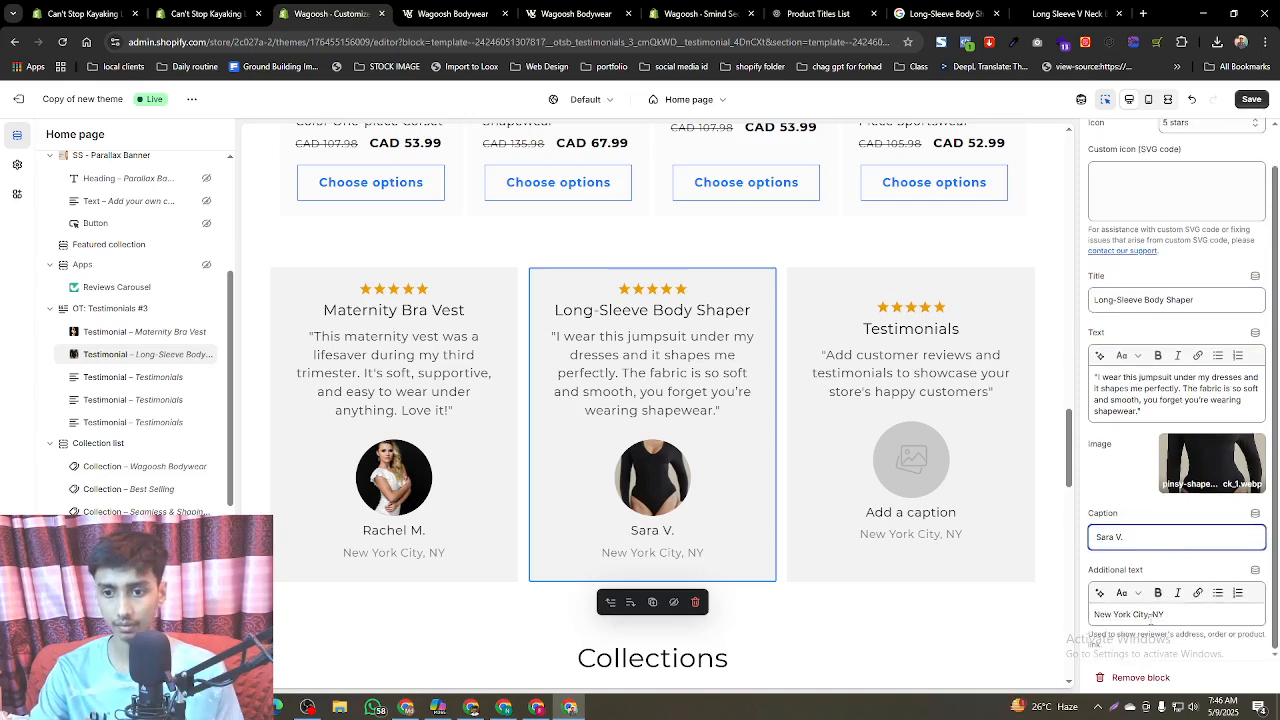
- Ask ChatGPT to add a city name to the reviews with the prompt "give em also city name", for the testimonials' additional text
{"action": "triple_click", "coordinate": [1149, 616]}
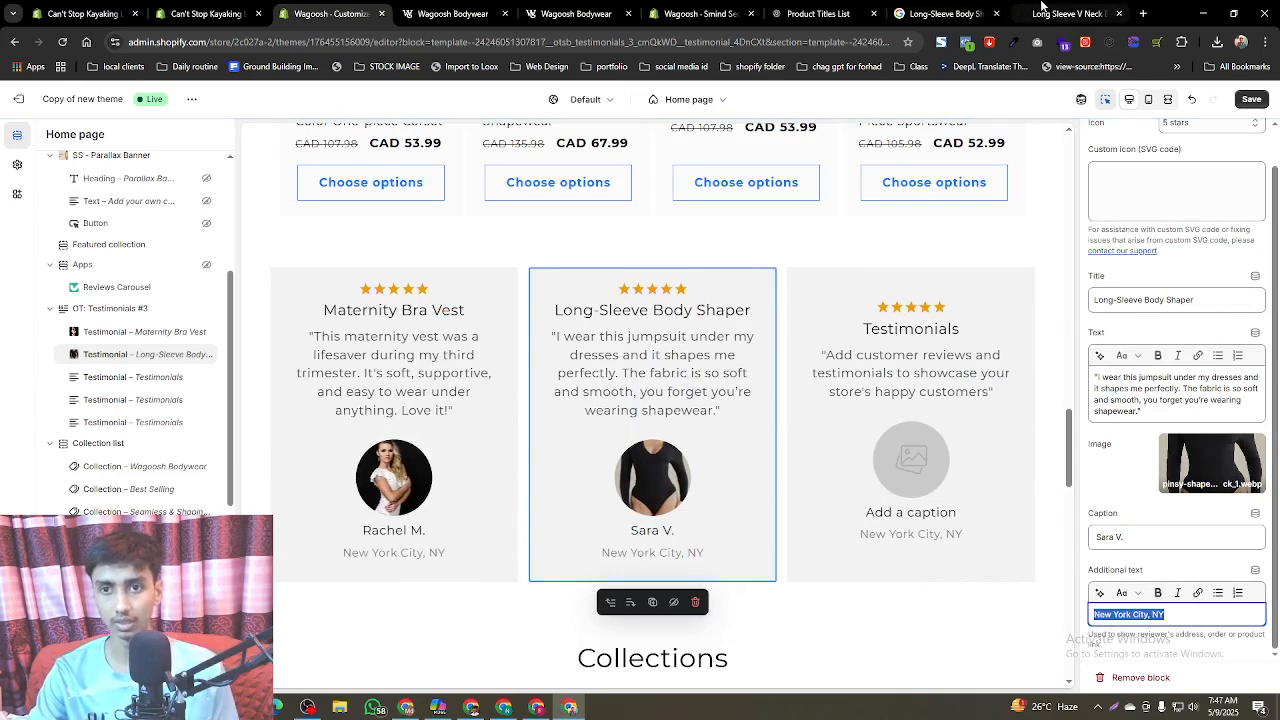
{"action": "left_click", "coordinate": [818, 13]}
{"action": "left_click", "coordinate": [1075, 8]}
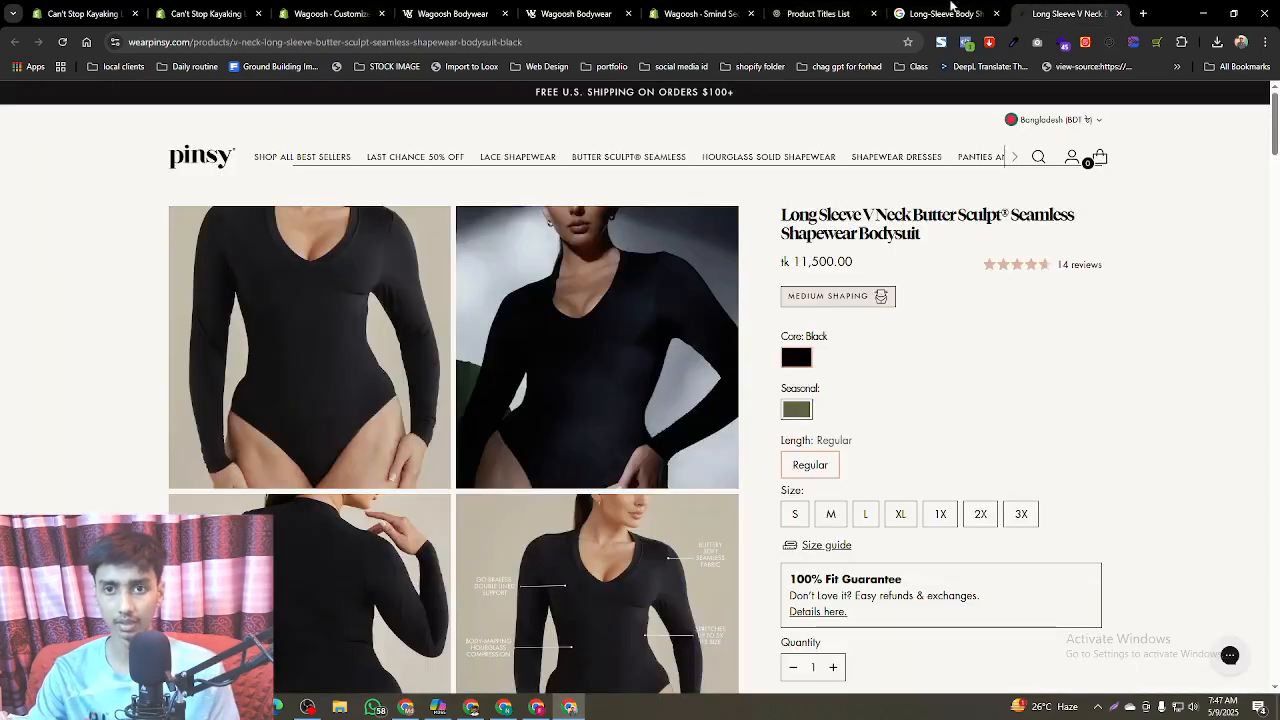
{"action": "left_click", "coordinate": [951, 10]}
{"action": "left_click", "coordinate": [1066, 13]}
{"action": "left_click", "coordinate": [818, 13]}
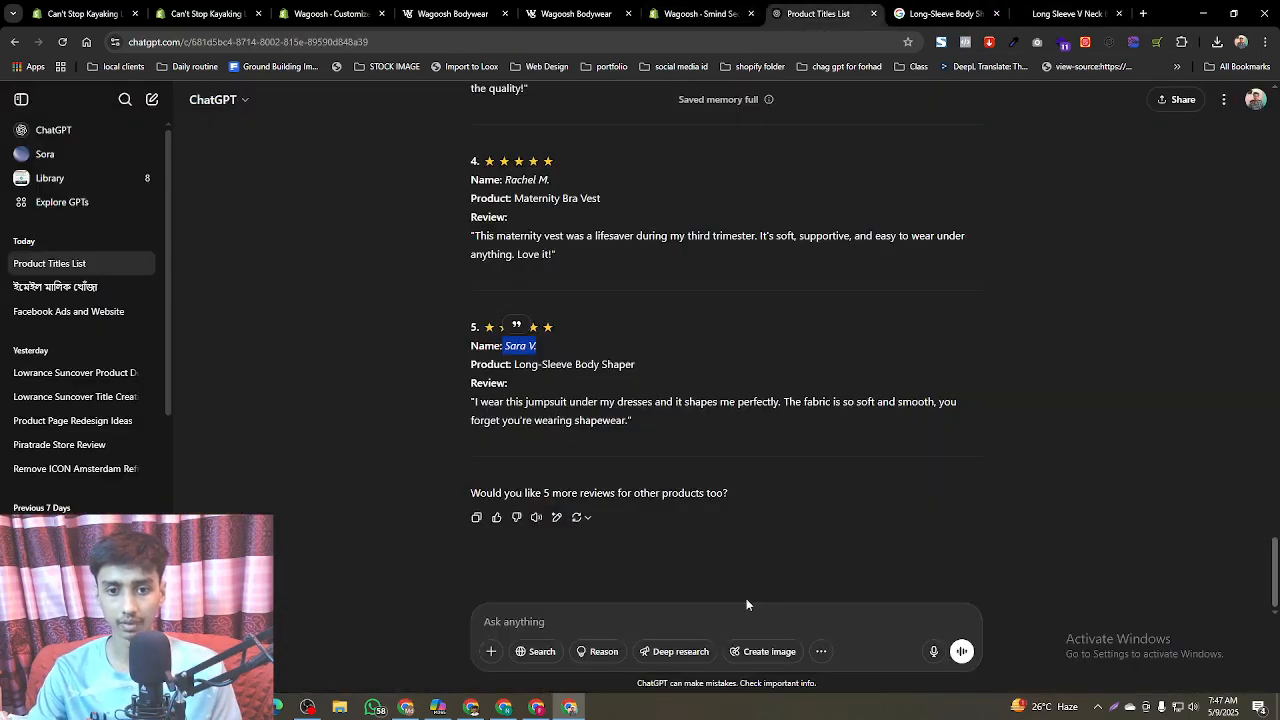
{"action": "left_click", "coordinate": [694, 625]}
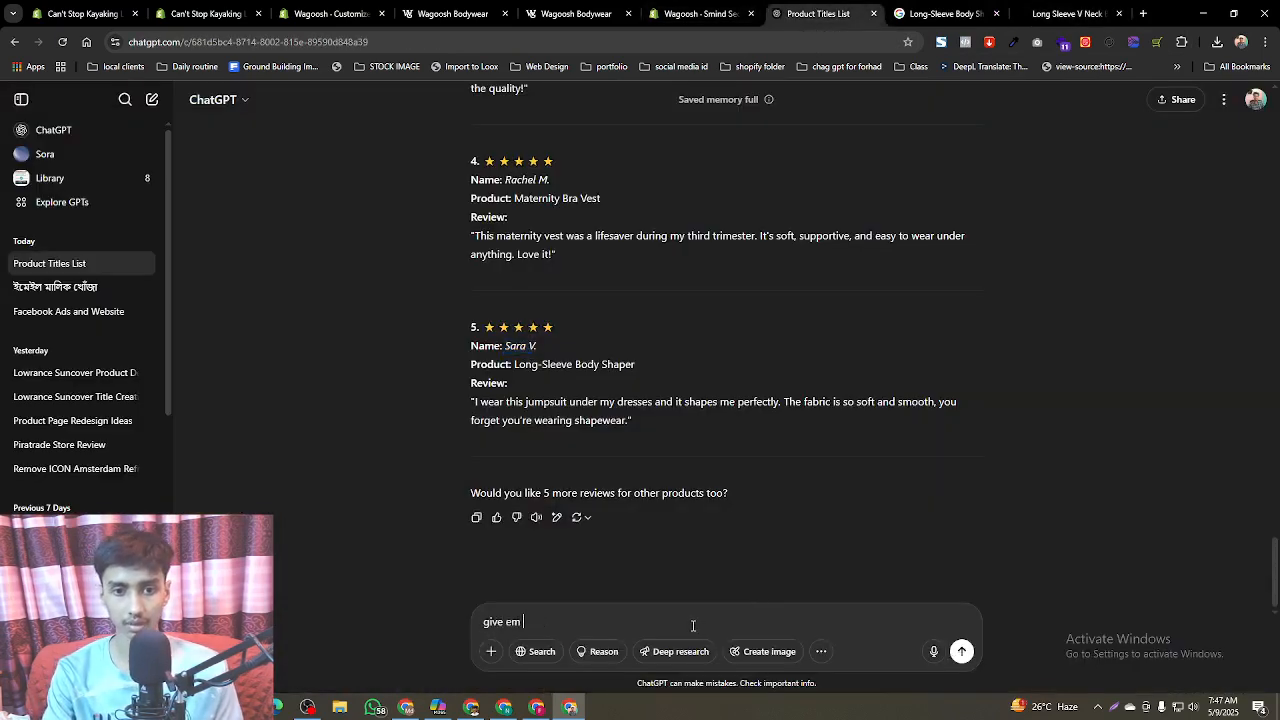
{"action": "type", "text": "give em also city n"}
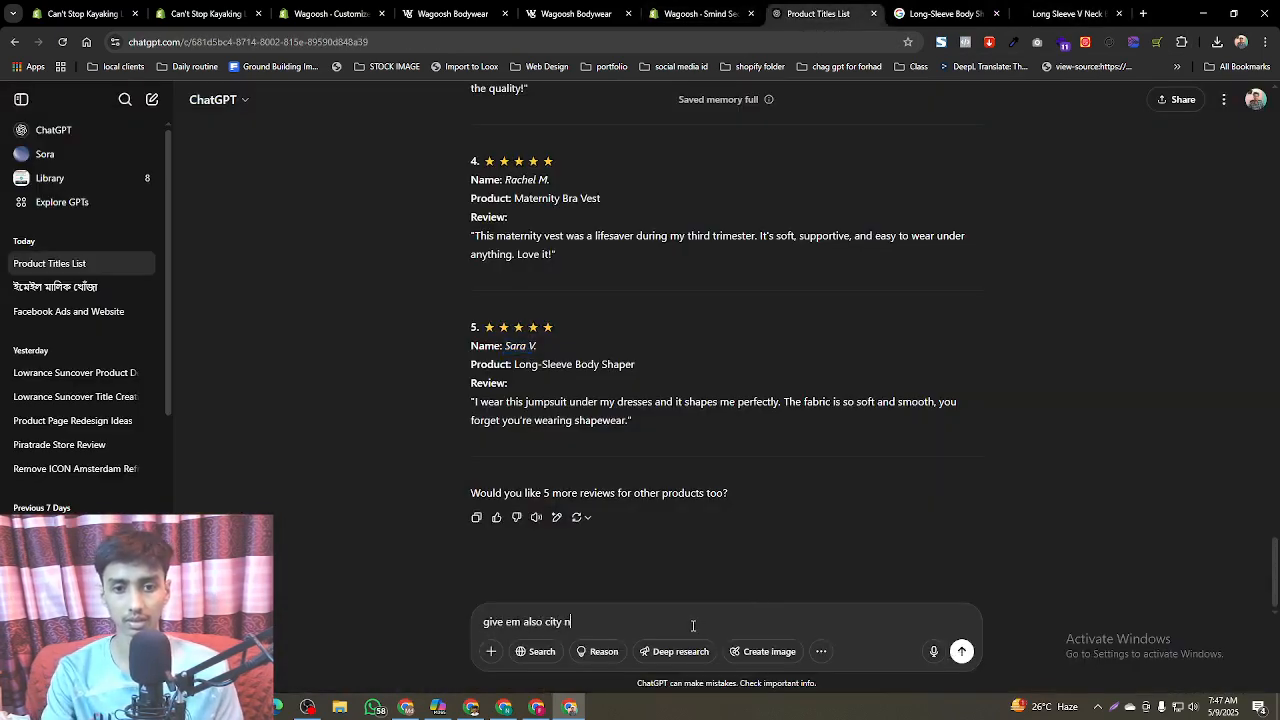
{"action": "type", "text": "ame"}
{"action": "key", "text": "Return"}
- Look through Pinsy's bodysuit product page and the shop's home page
{"action": "left_click", "coordinate": [1066, 13]}
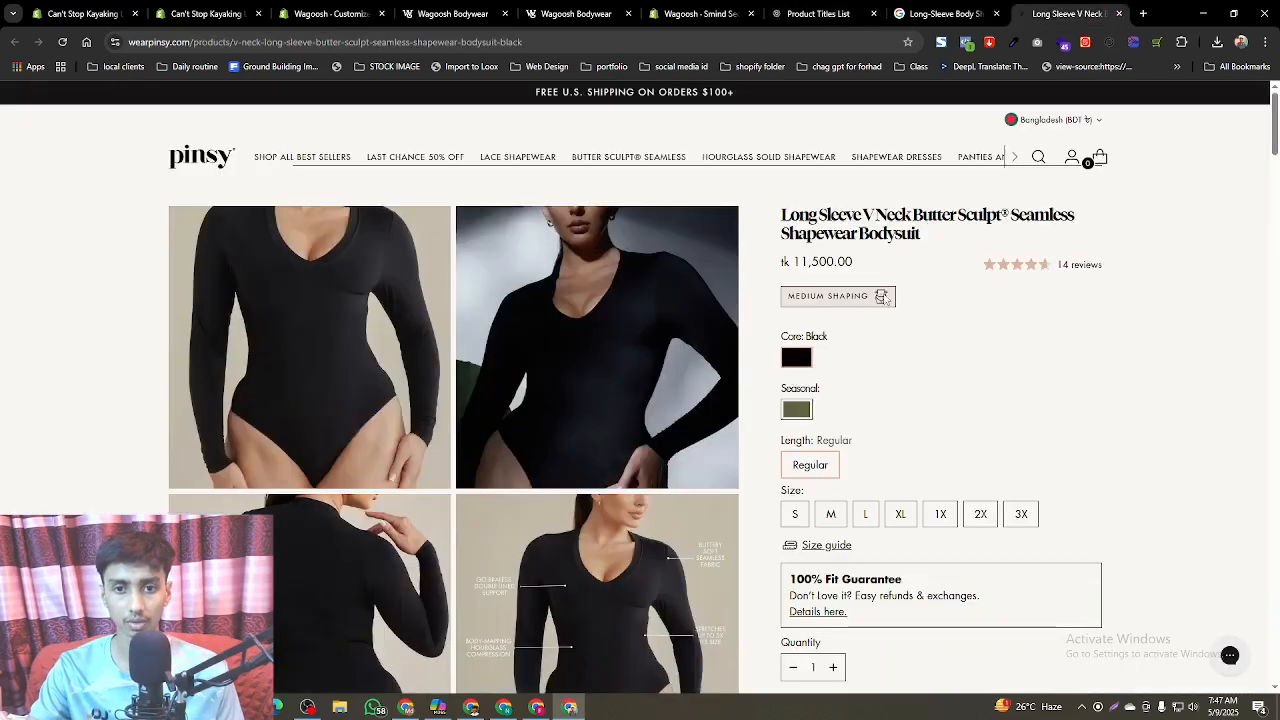
{"action": "scroll", "coordinate": [598, 381], "scroll_direction": "down", "scroll_amount": 7}
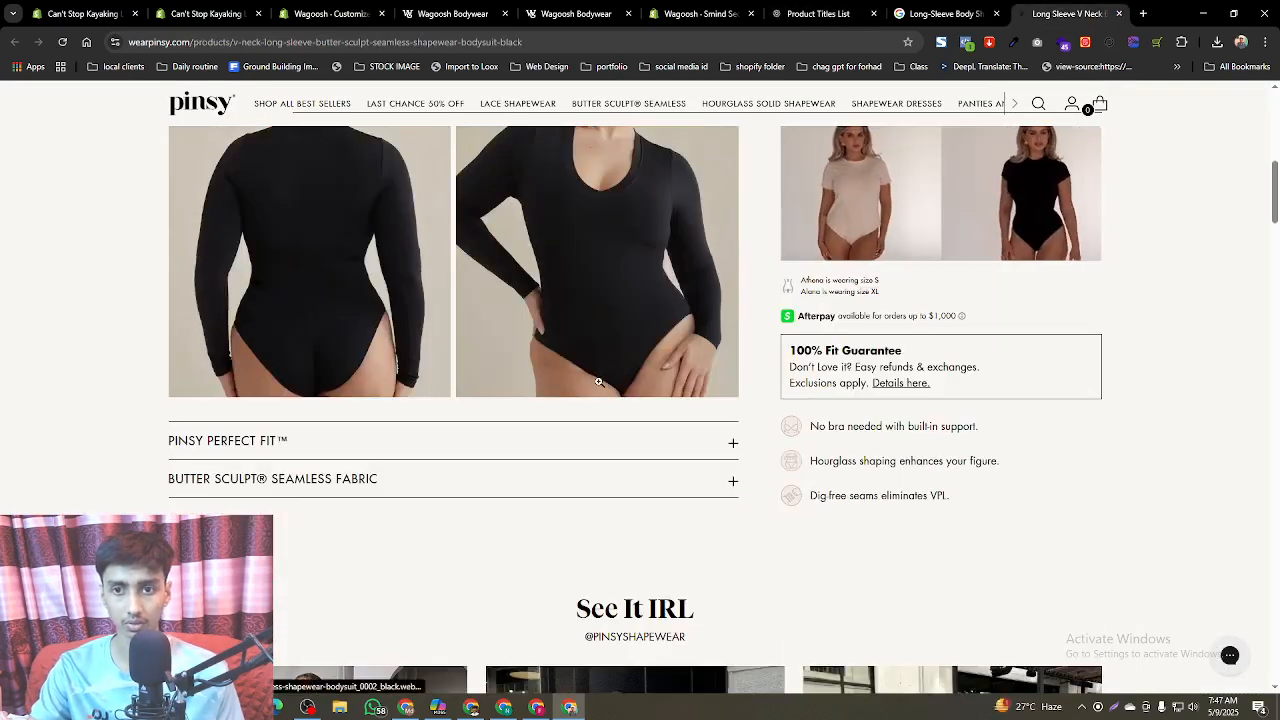
{"action": "scroll", "coordinate": [598, 381], "scroll_direction": "up", "scroll_amount": 2}
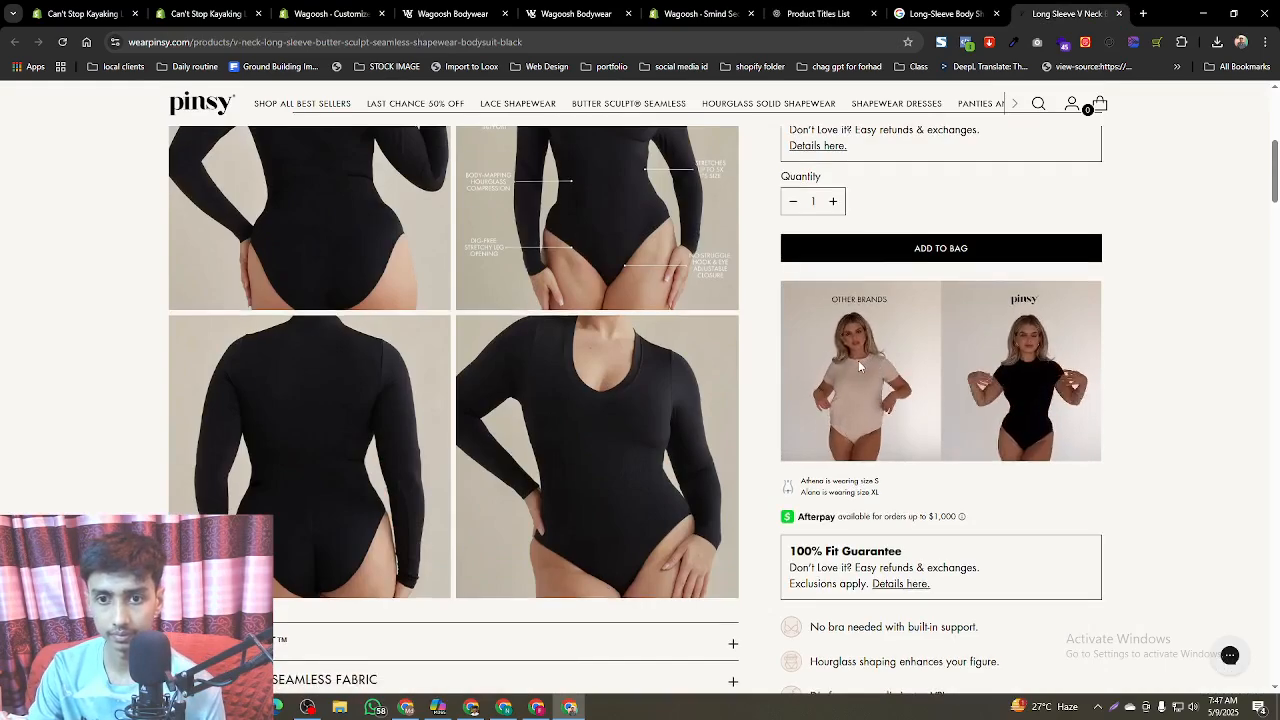
{"action": "scroll", "coordinate": [858, 365], "scroll_direction": "up", "scroll_amount": 2}
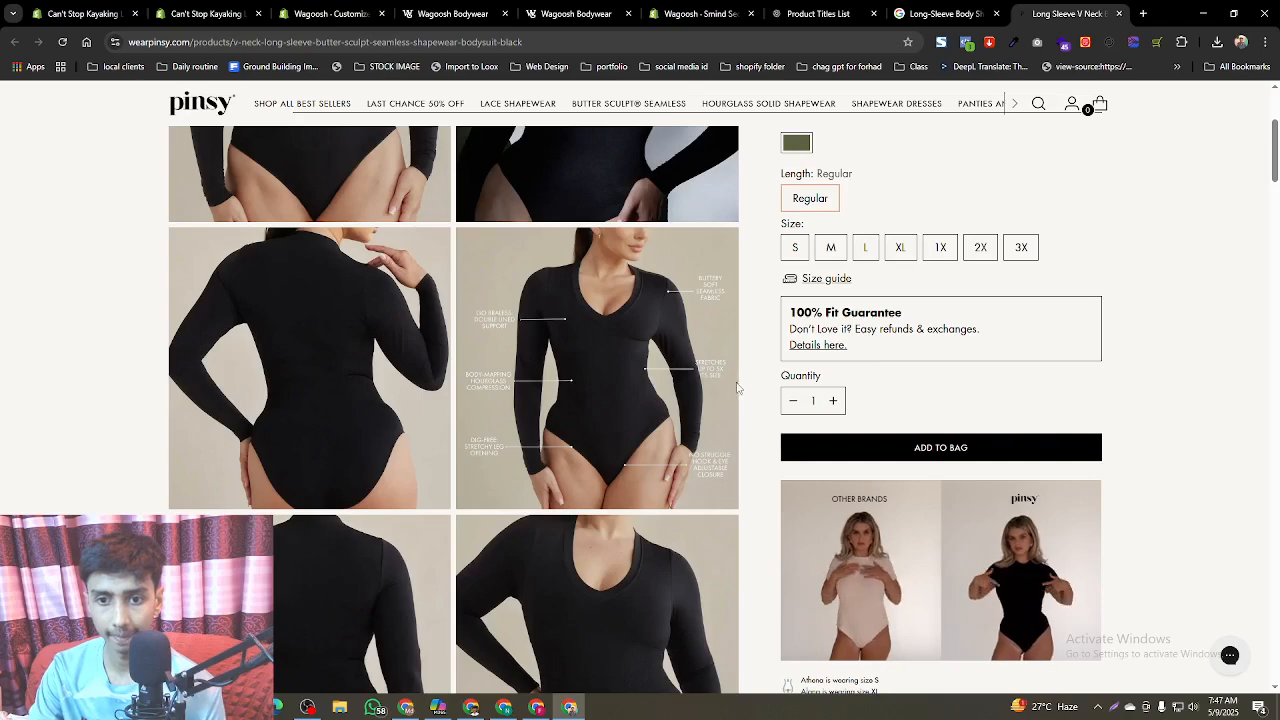
{"action": "scroll", "coordinate": [737, 387], "scroll_direction": "up", "scroll_amount": 3}
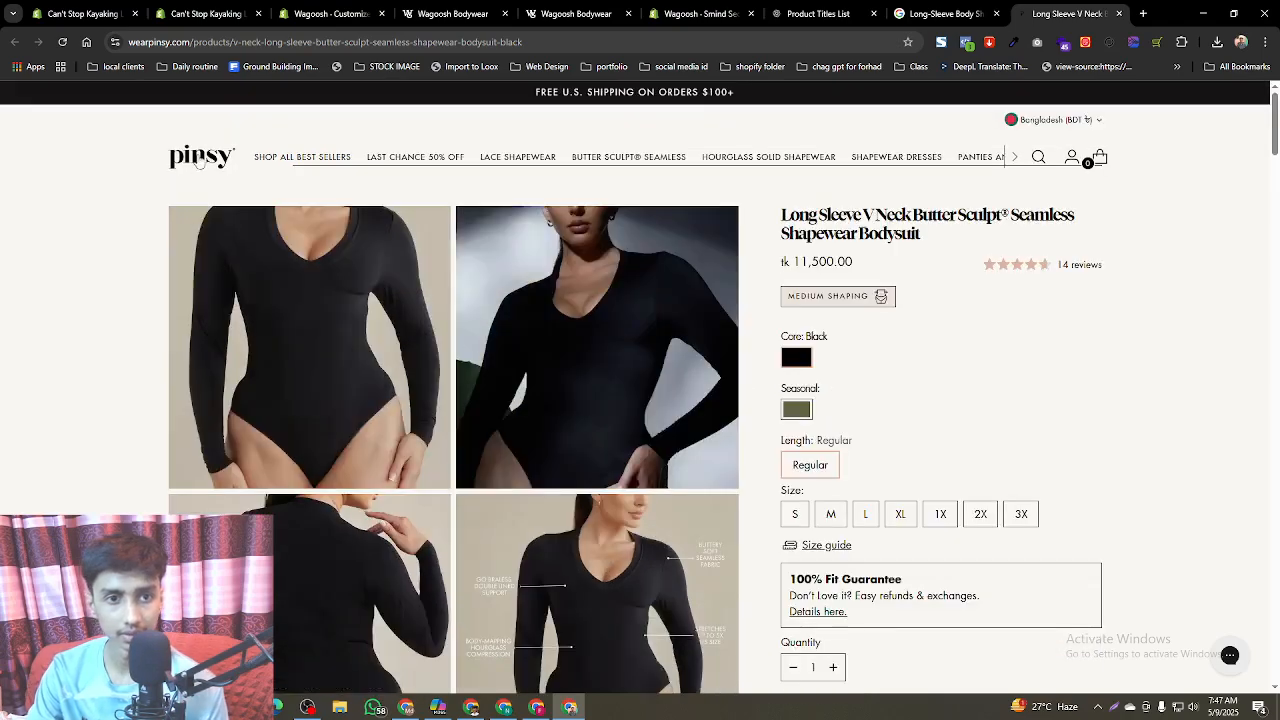
{"action": "scroll", "coordinate": [463, 394], "scroll_direction": "down", "scroll_amount": 5}
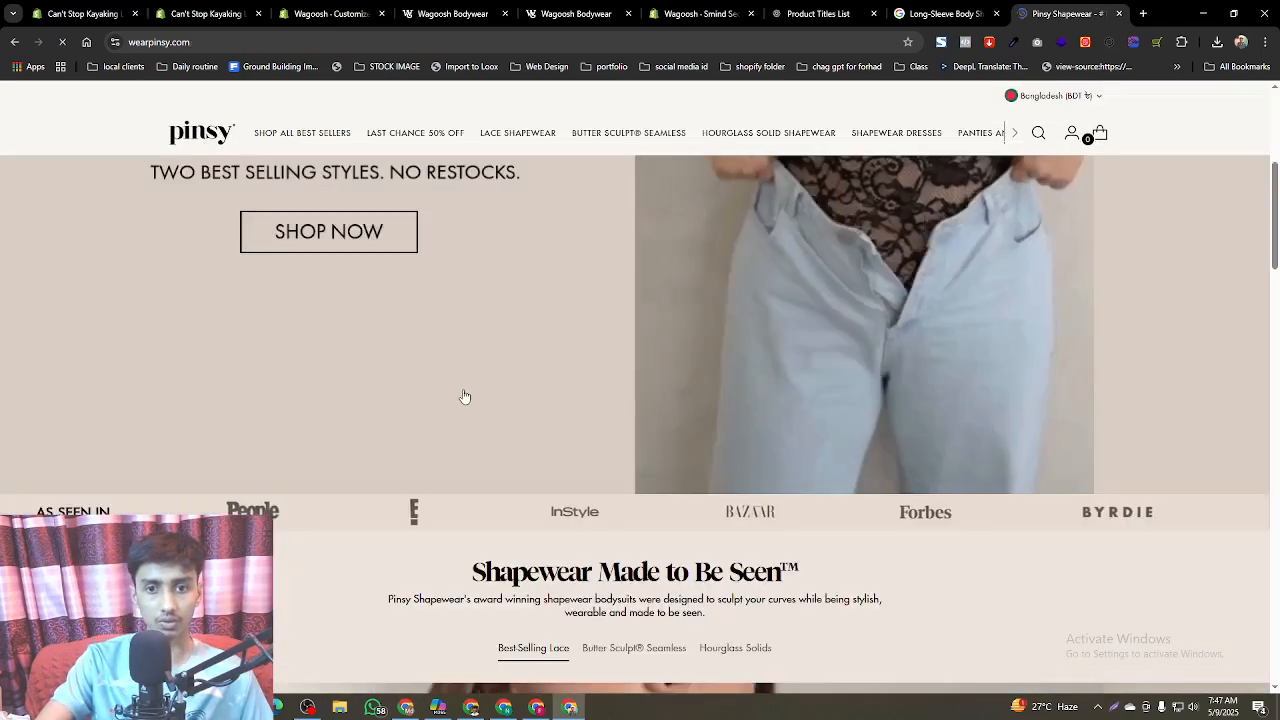
{"action": "scroll", "coordinate": [466, 393], "scroll_direction": "up", "scroll_amount": 4}
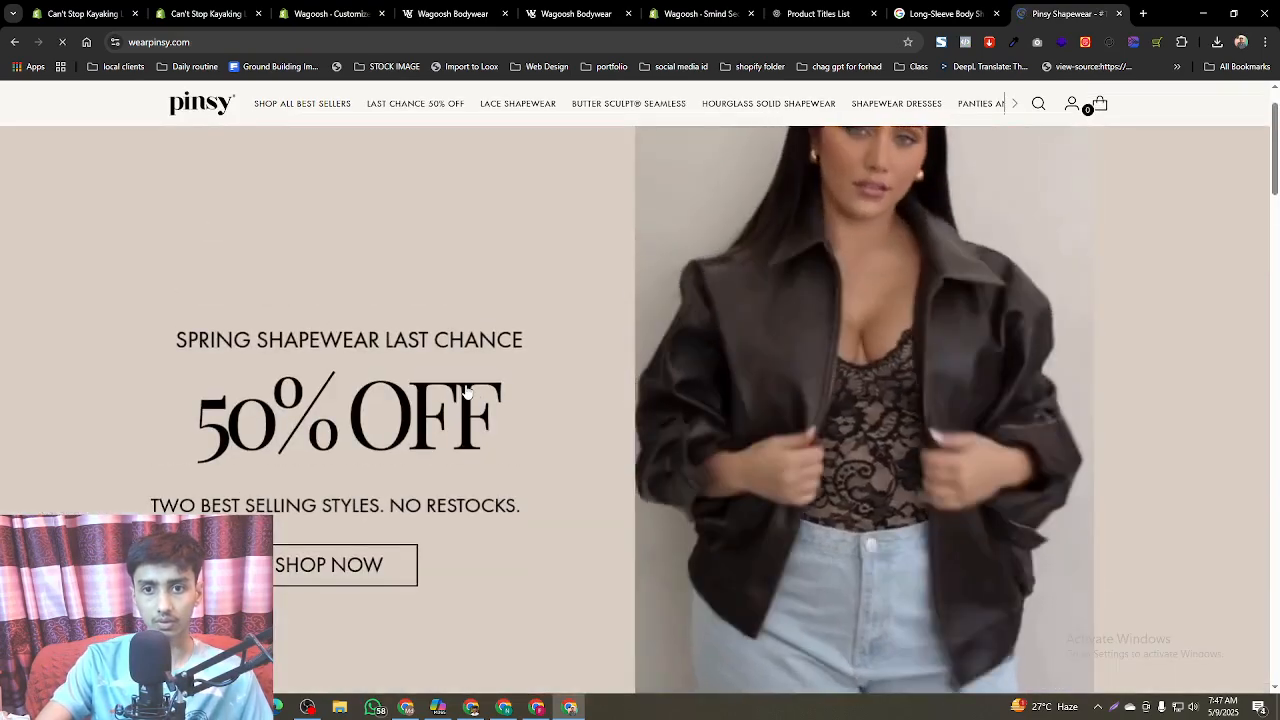
- Look through Pinsy's home page sections from the spring promotion down to the Join The List sign-up
{"action": "scroll", "coordinate": [540, 393], "scroll_direction": "down", "scroll_amount": 4}
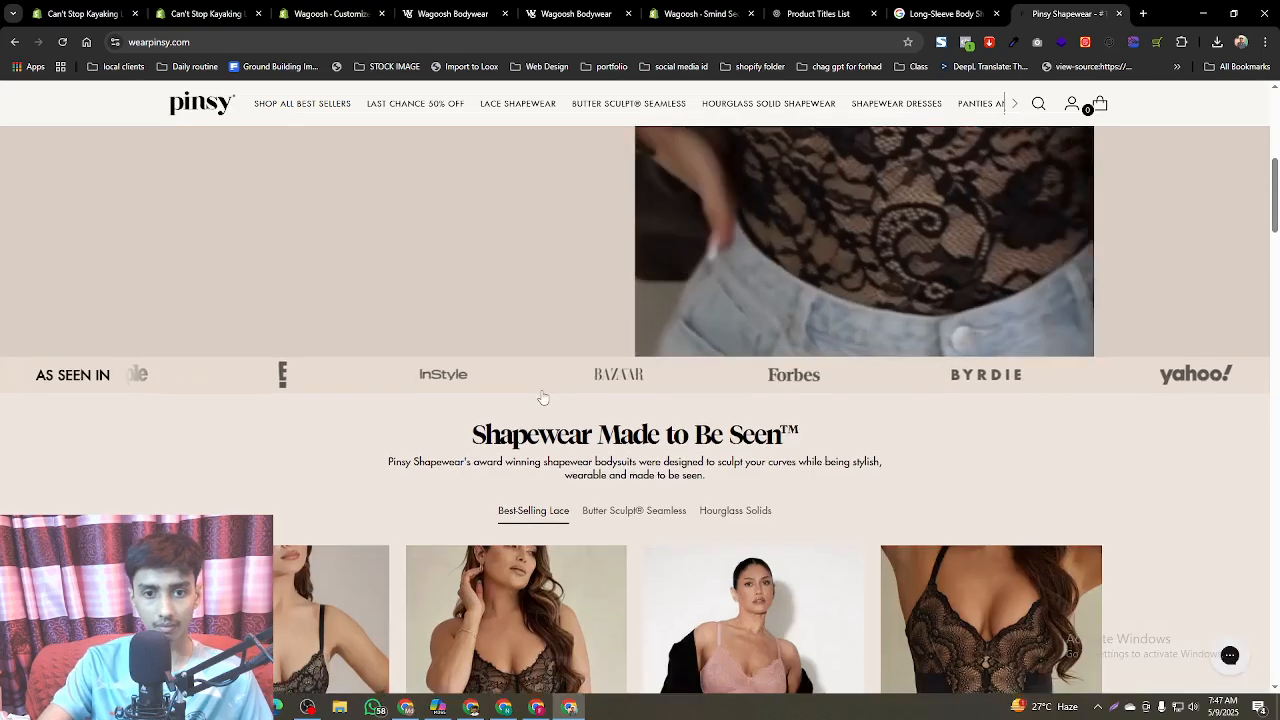
{"action": "scroll", "coordinate": [541, 397], "scroll_direction": "down", "scroll_amount": 8}
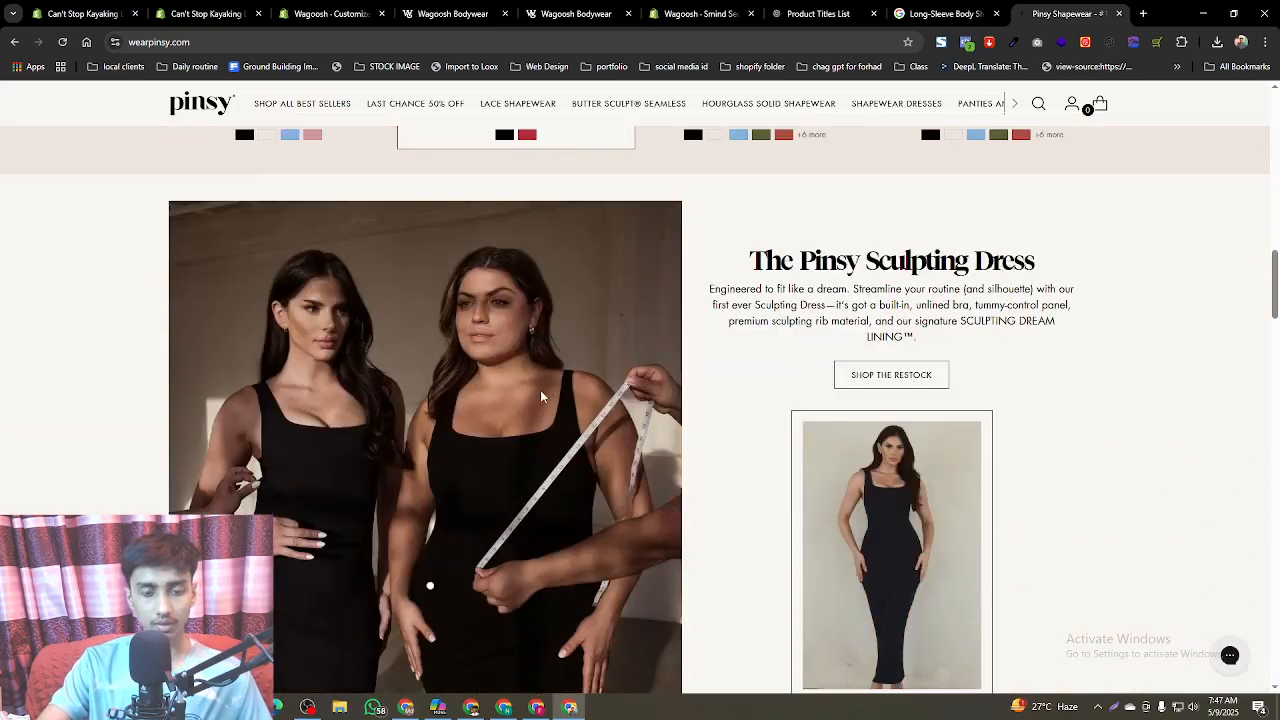
{"action": "scroll", "coordinate": [541, 397], "scroll_direction": "down", "scroll_amount": 12}
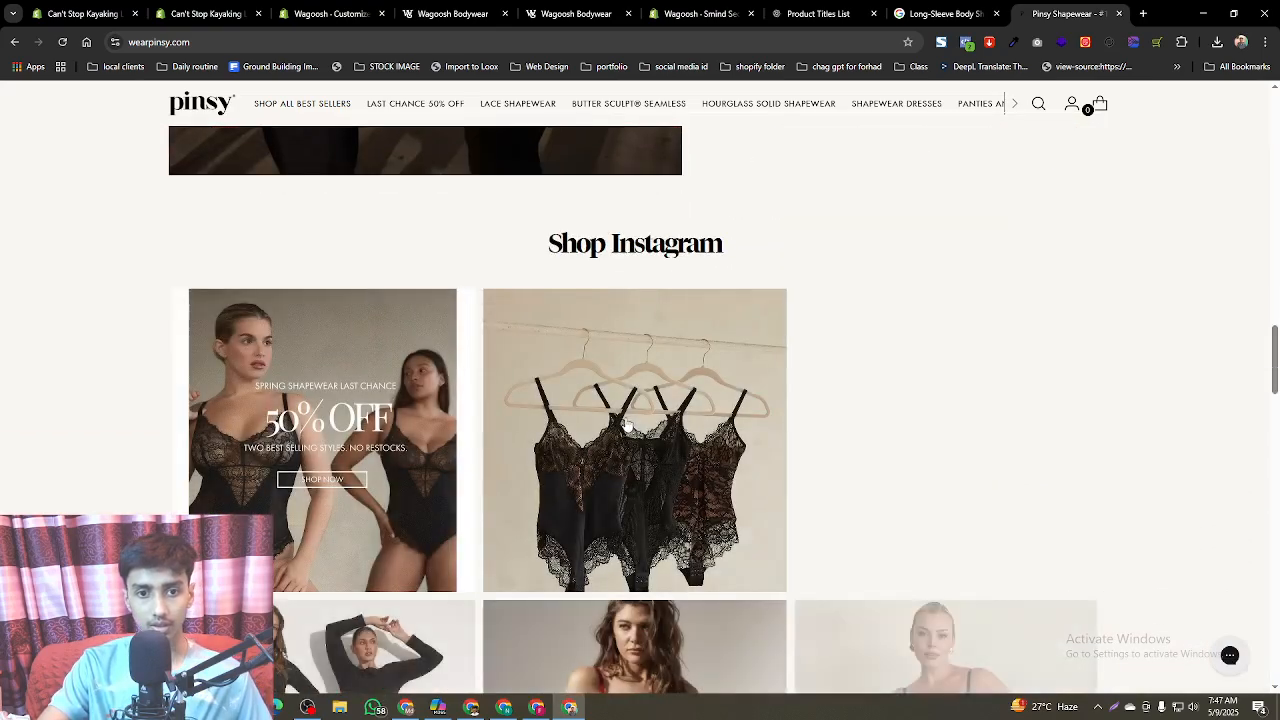
{"action": "scroll", "coordinate": [624, 425], "scroll_direction": "down", "scroll_amount": 4}
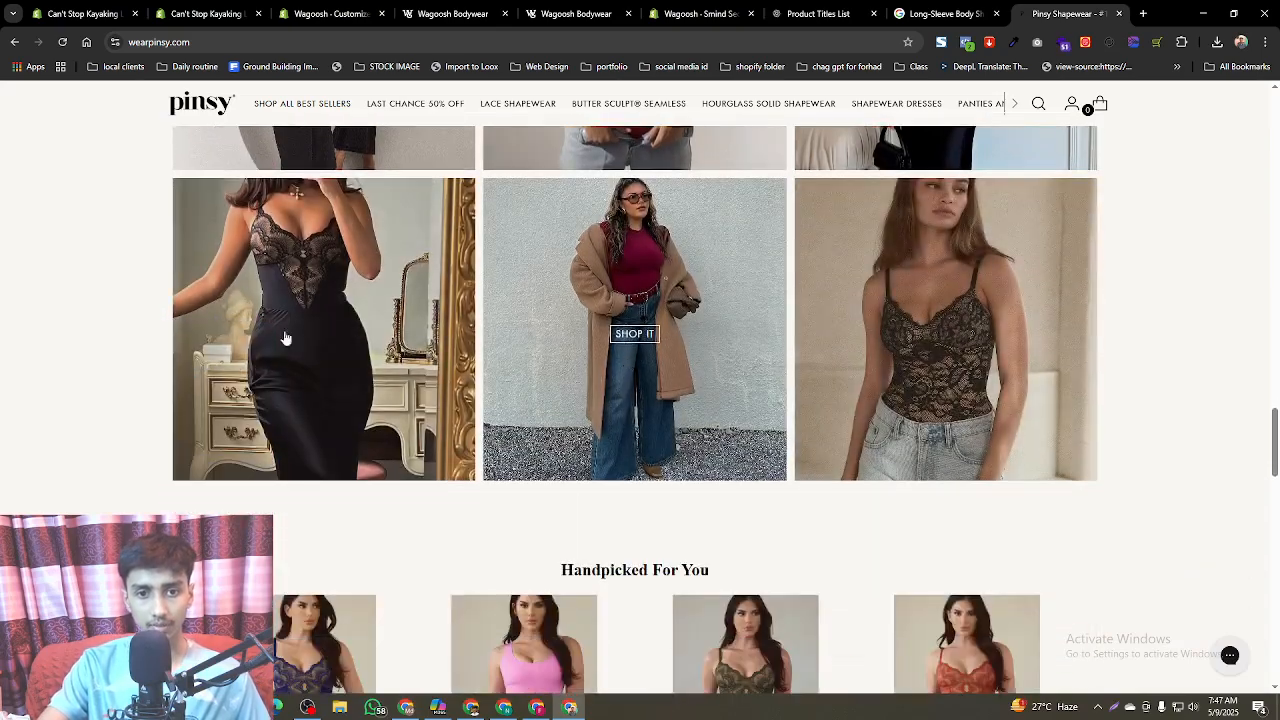
{"action": "scroll", "coordinate": [546, 405], "scroll_direction": "down", "scroll_amount": 9}
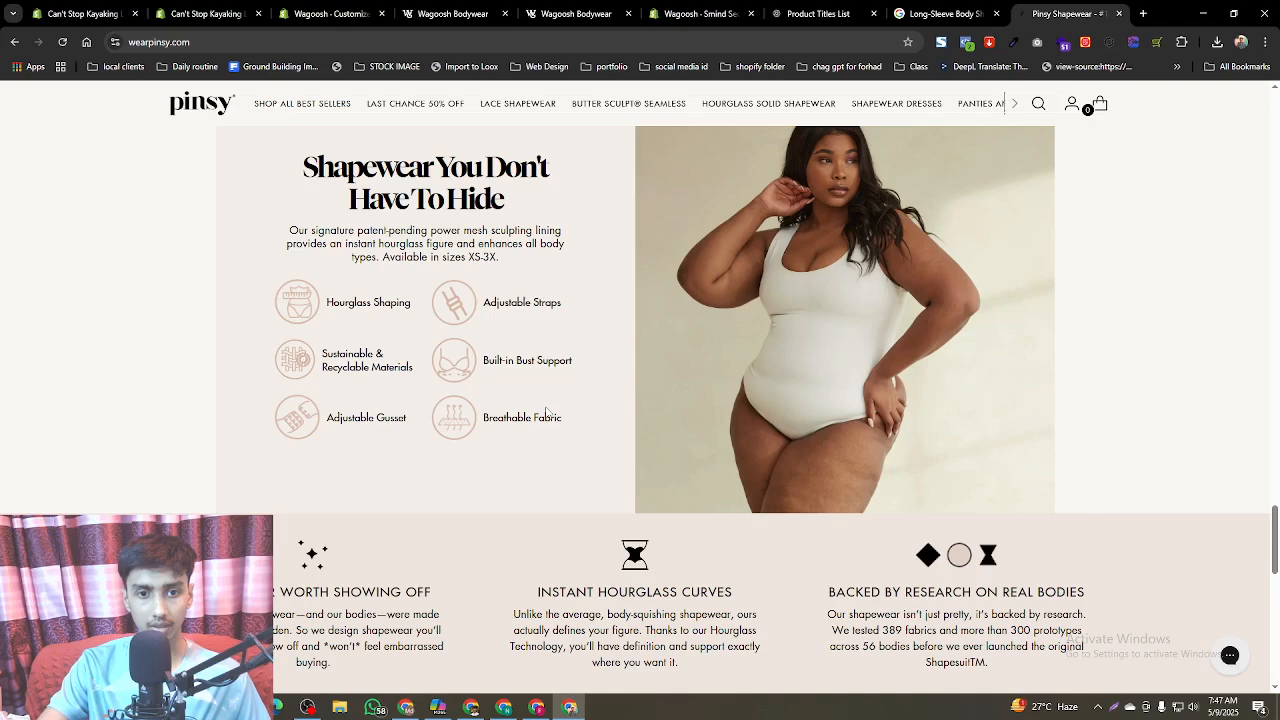
{"action": "scroll", "coordinate": [513, 406], "scroll_direction": "down", "scroll_amount": 6}
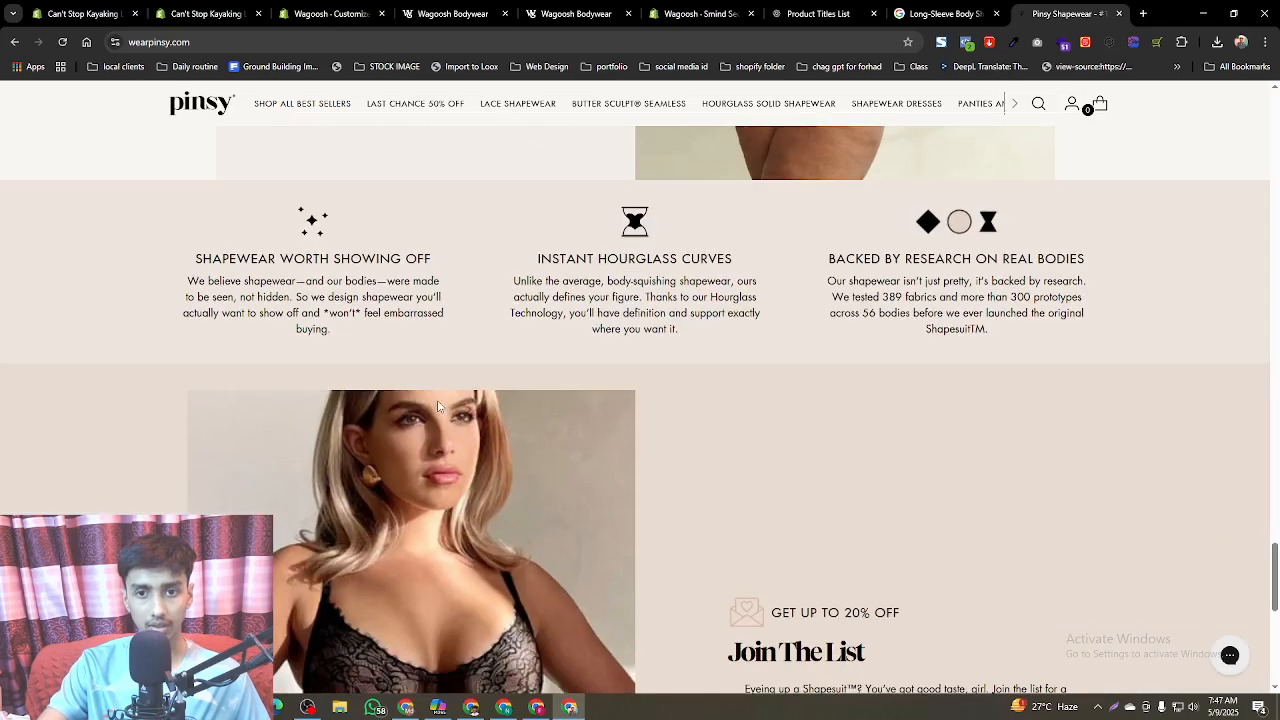
{"action": "scroll", "coordinate": [439, 404], "scroll_direction": "up", "scroll_amount": 1}
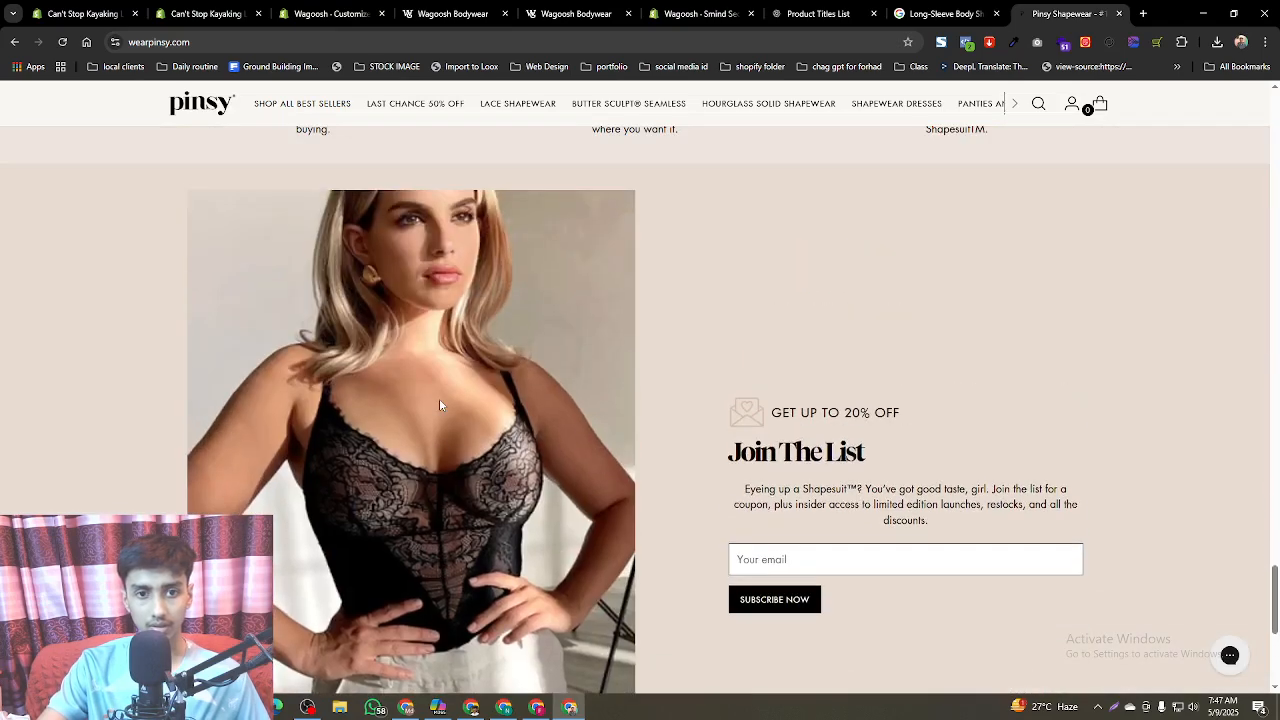
{"action": "scroll", "coordinate": [439, 404], "scroll_direction": "down", "scroll_amount": 4}
{"action": "scroll", "coordinate": [665, 463], "scroll_direction": "up", "scroll_amount": 3}
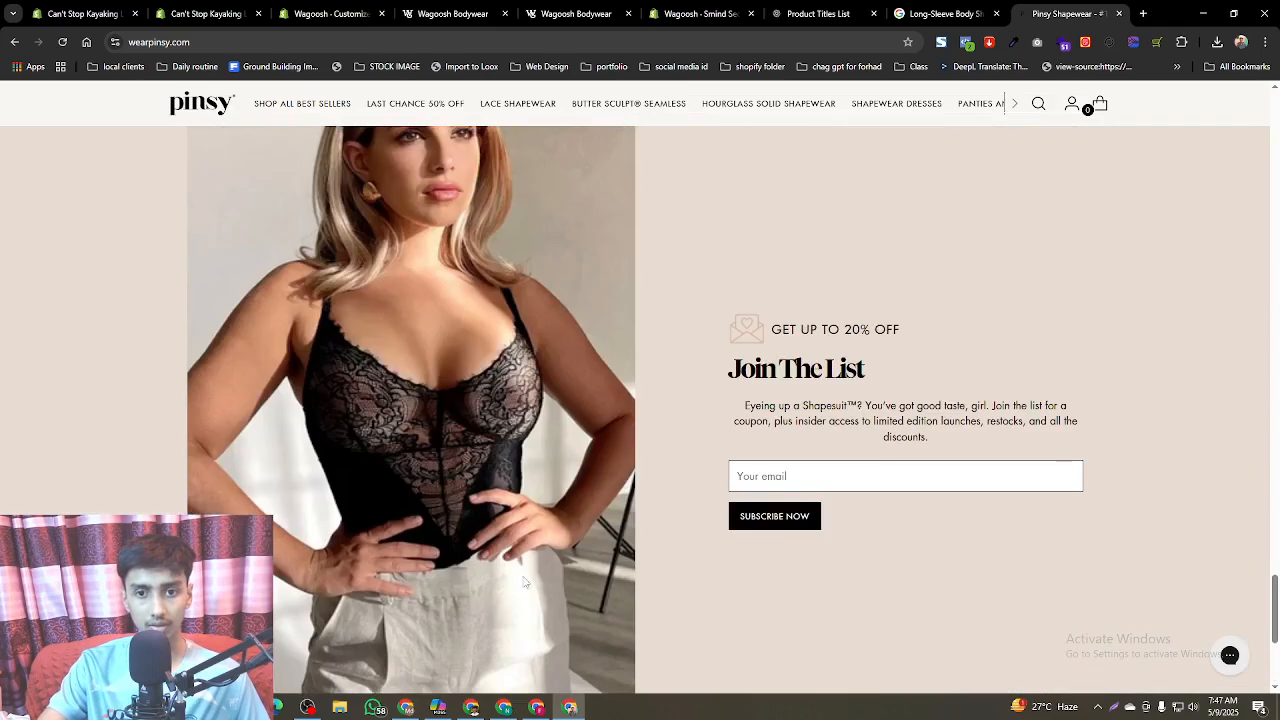
- Set the second testimonial's additional text in the Shopify editor to "Orlando, FL", copied from ChatGPT's fifth review
{"action": "left_click", "coordinate": [330, 13]}
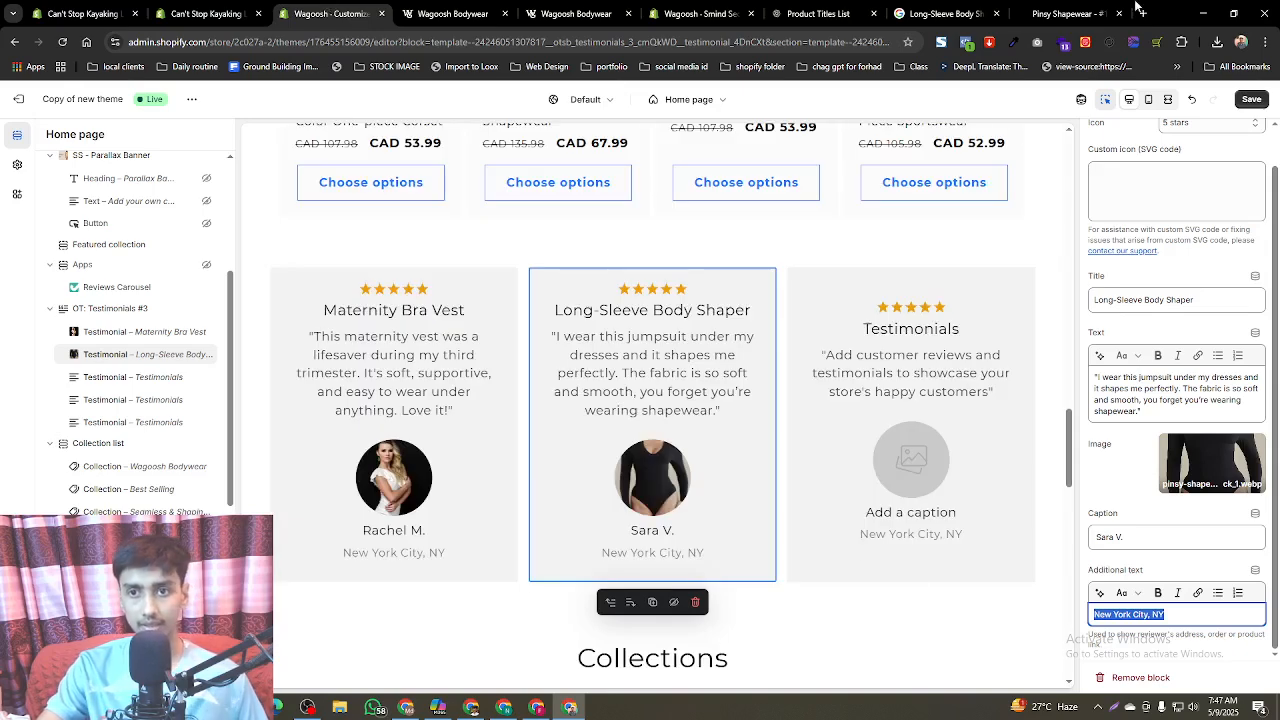
{"action": "left_click", "coordinate": [1100, 13]}
{"action": "left_click", "coordinate": [818, 13]}
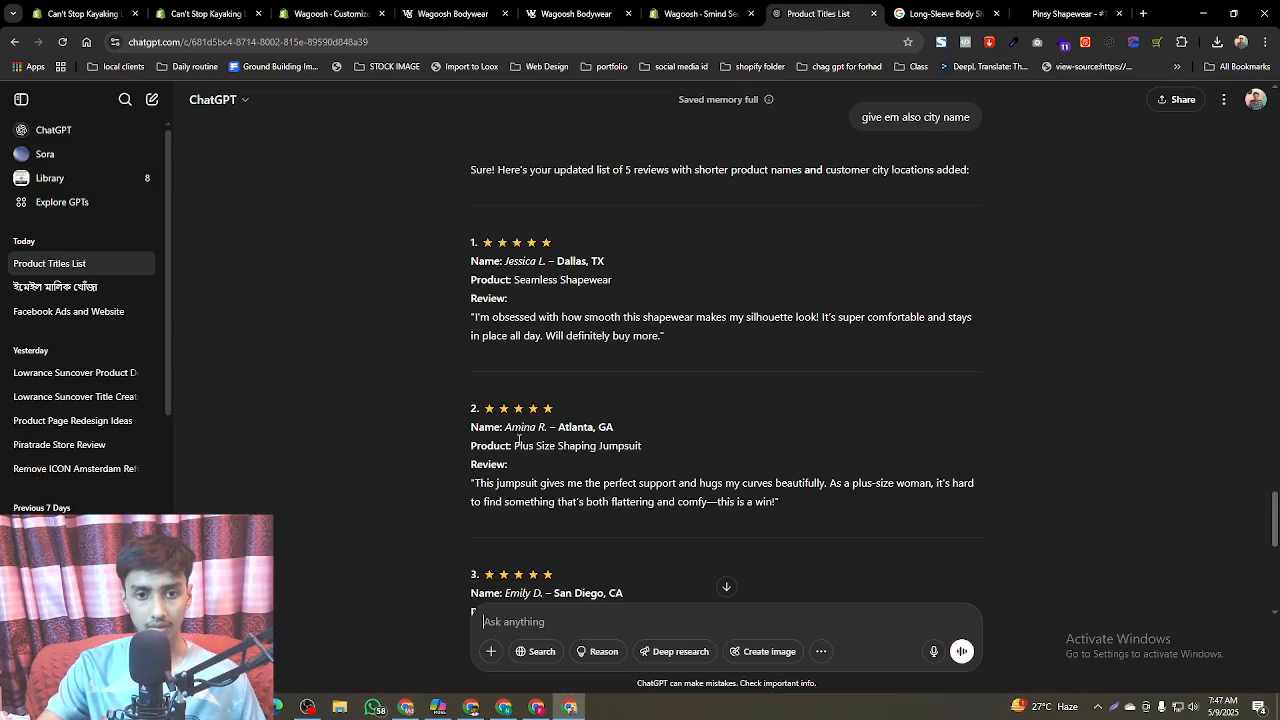
{"action": "scroll", "coordinate": [528, 479], "scroll_direction": "down", "scroll_amount": 6}
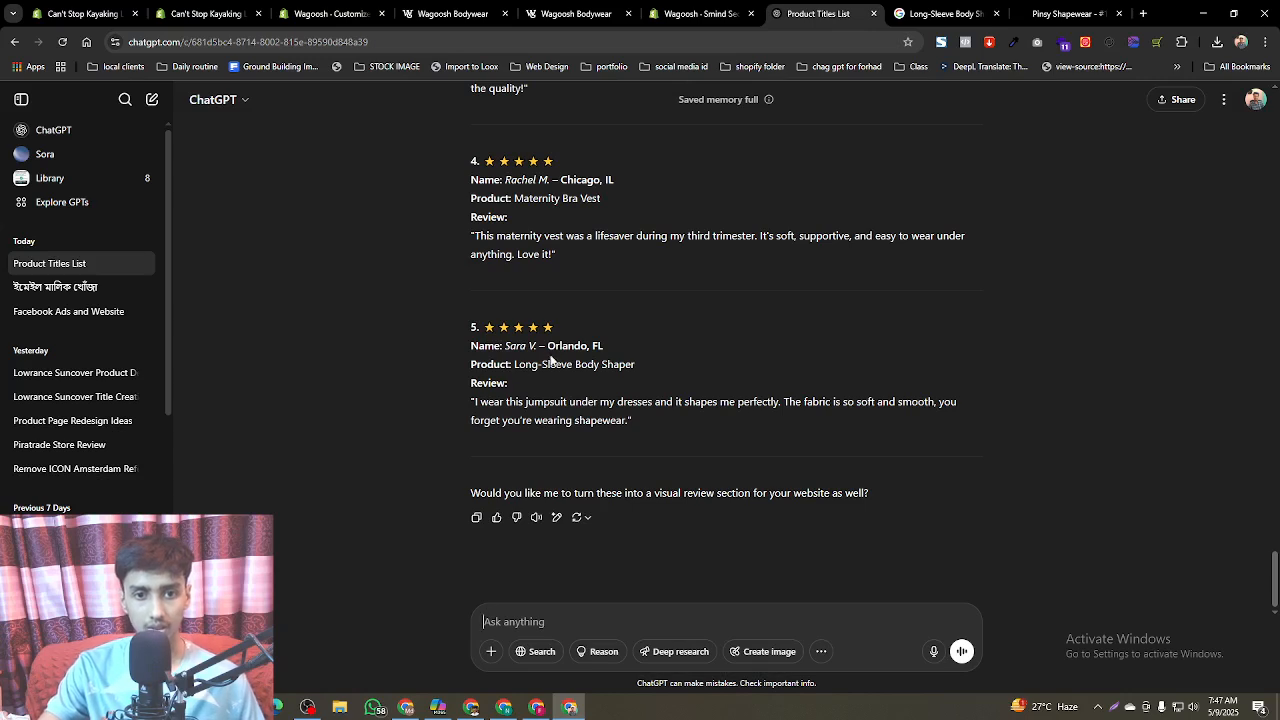
{"action": "left_click_drag", "start_coordinate": [580, 352], "coordinate": [624, 340]}
{"action": "key", "text": "ctrl+c"}
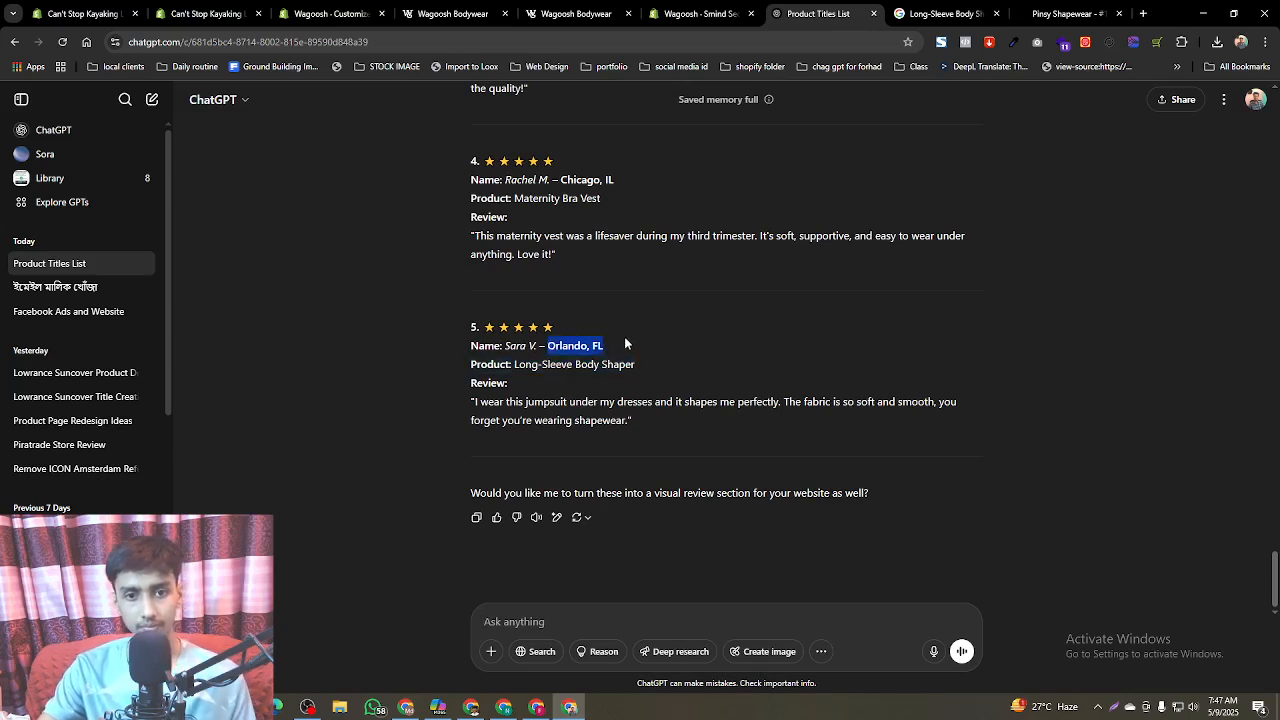
{"action": "left_click", "coordinate": [338, 10]}
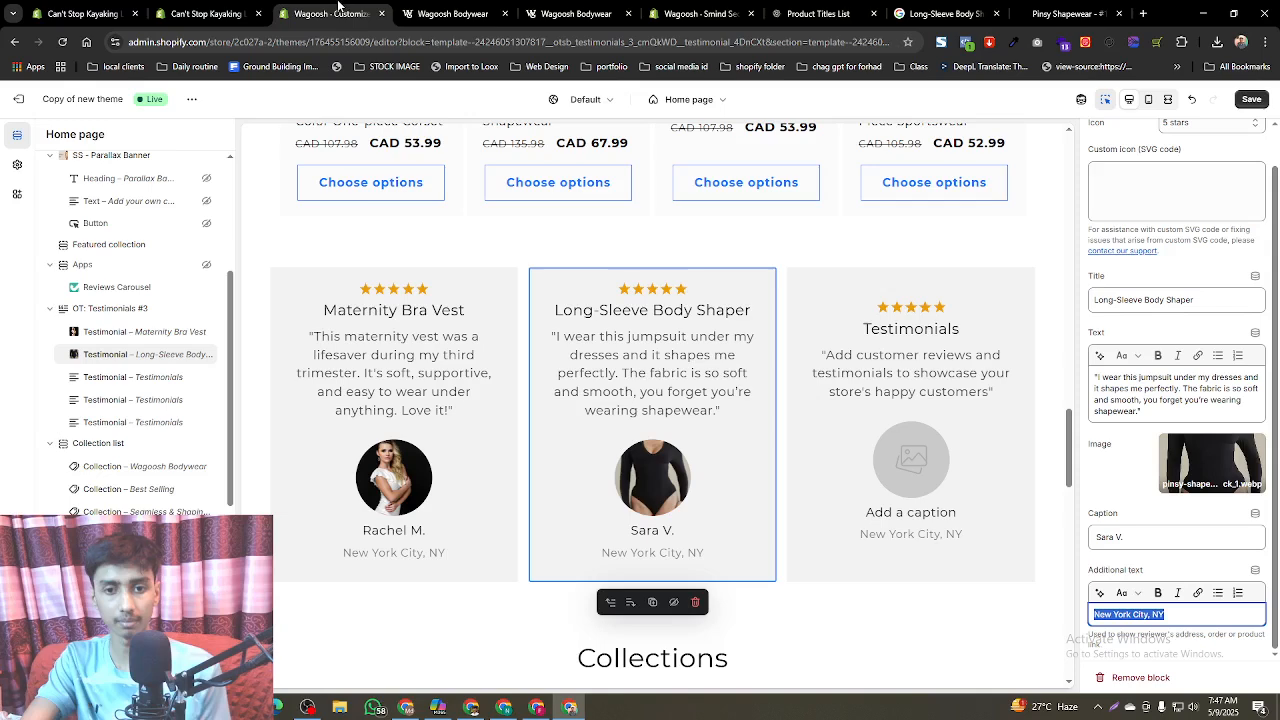
{"action": "key", "text": "ctrl+v"}
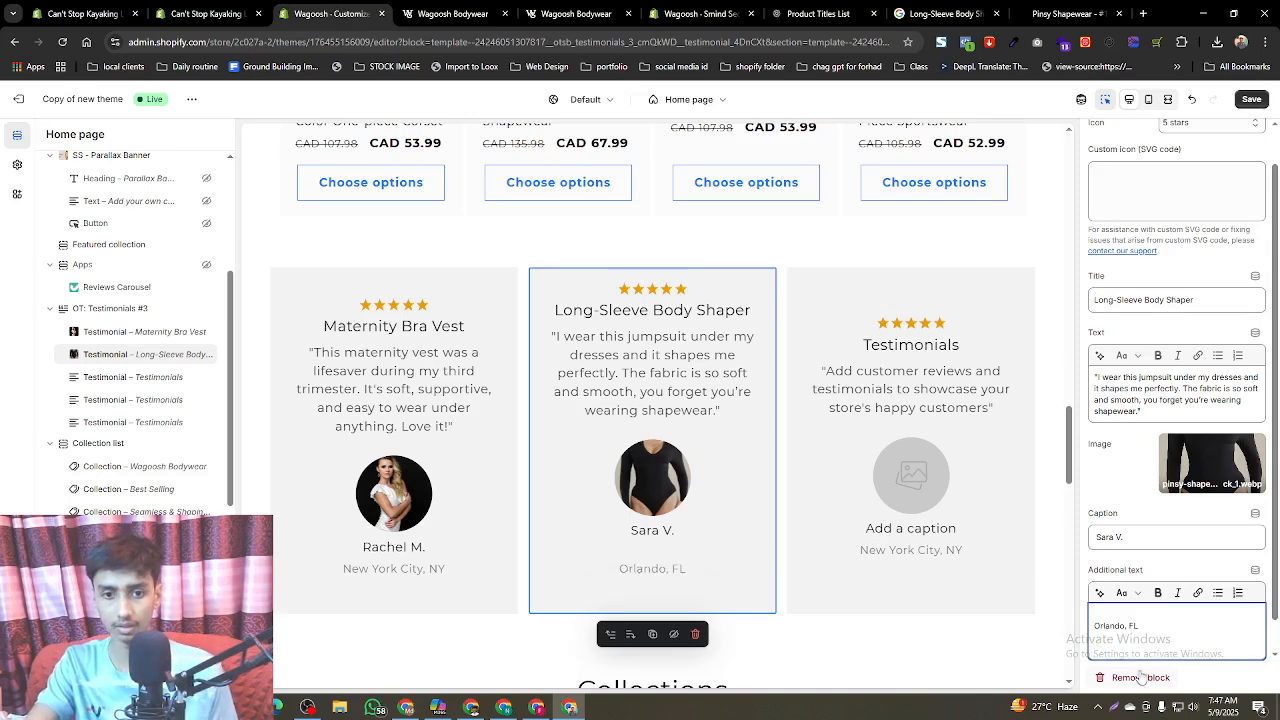
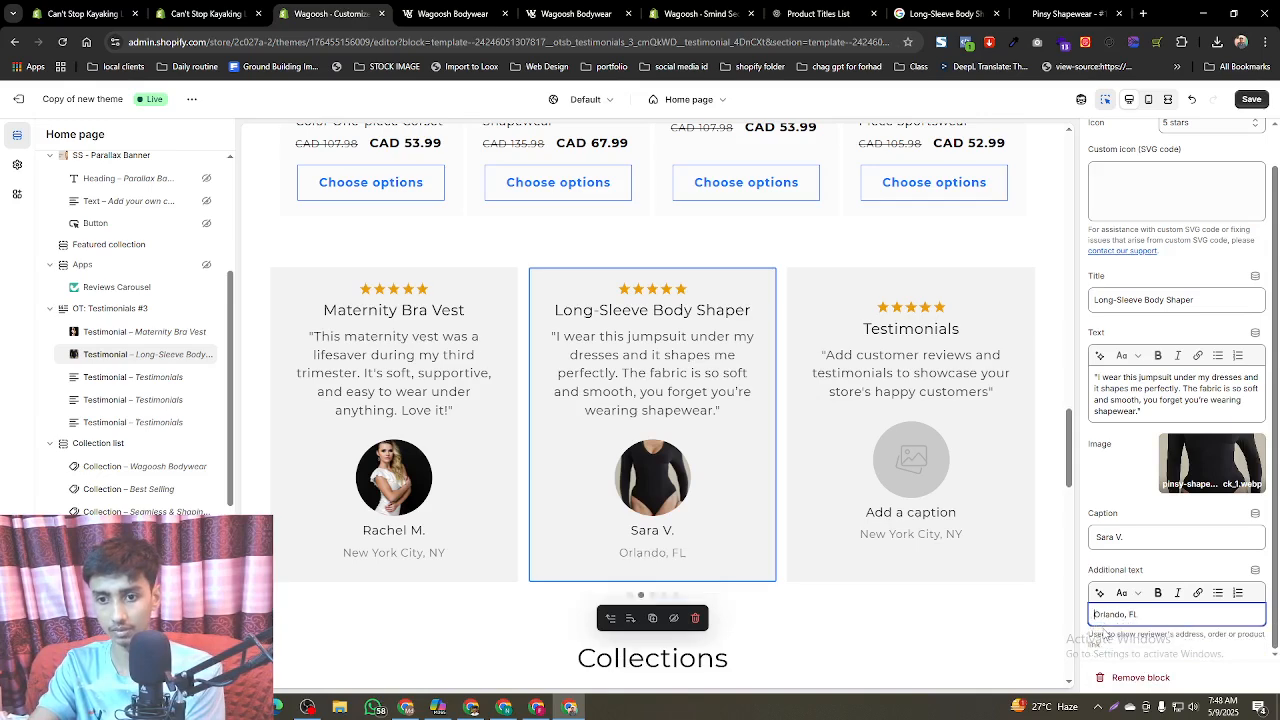
{"action": "left_click", "coordinate": [148, 380]}
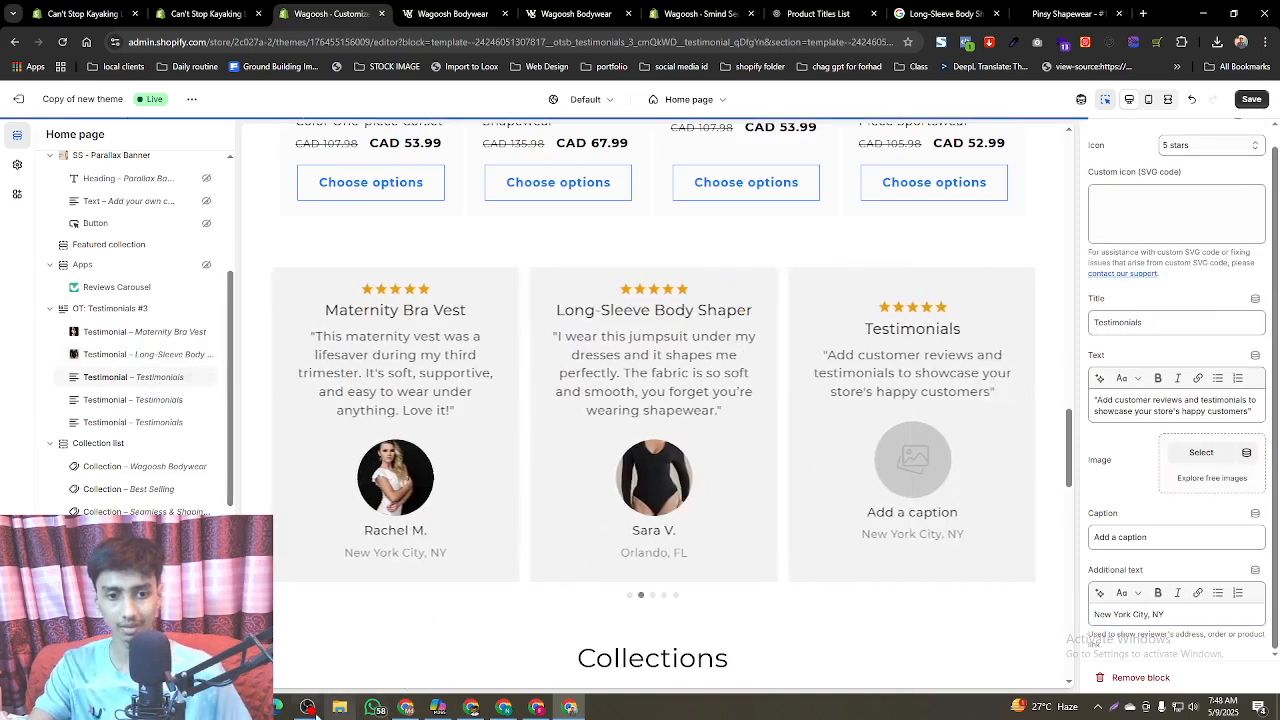
{"action": "left_click", "coordinate": [307, 708]}
{"action": "left_click", "coordinate": [589, 557]}
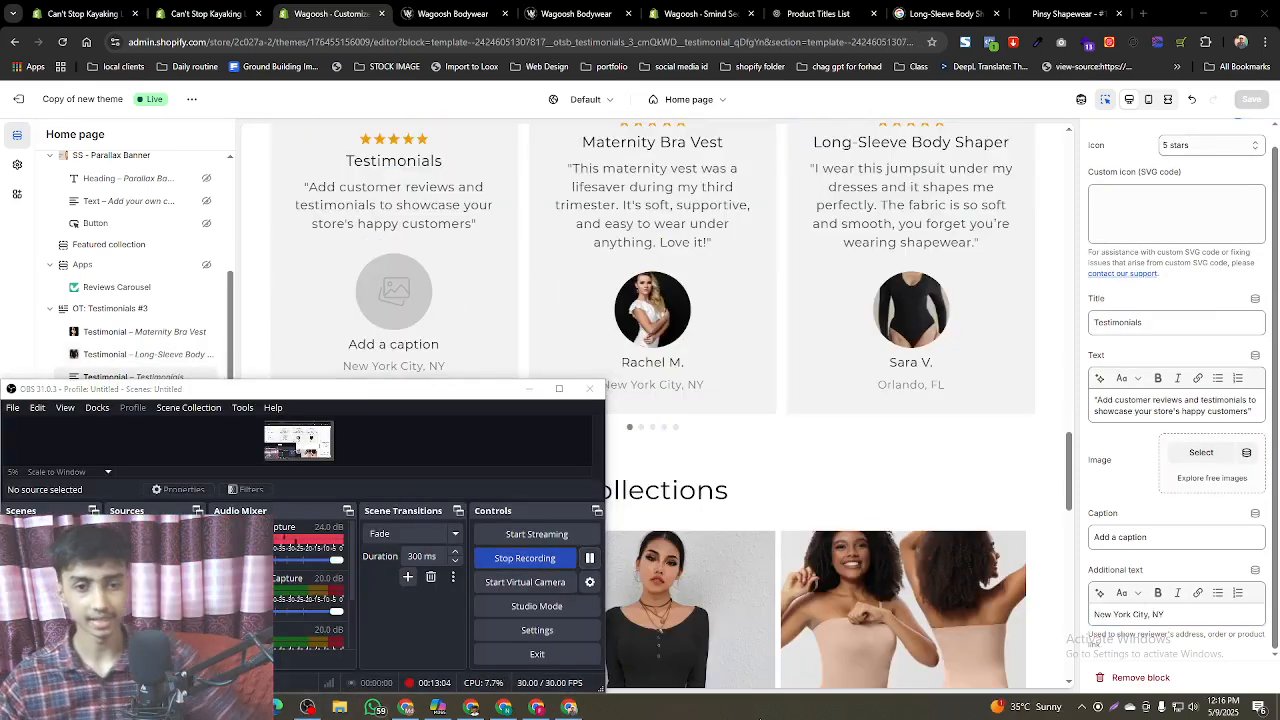
{"action": "left_click", "coordinate": [5, 274]}
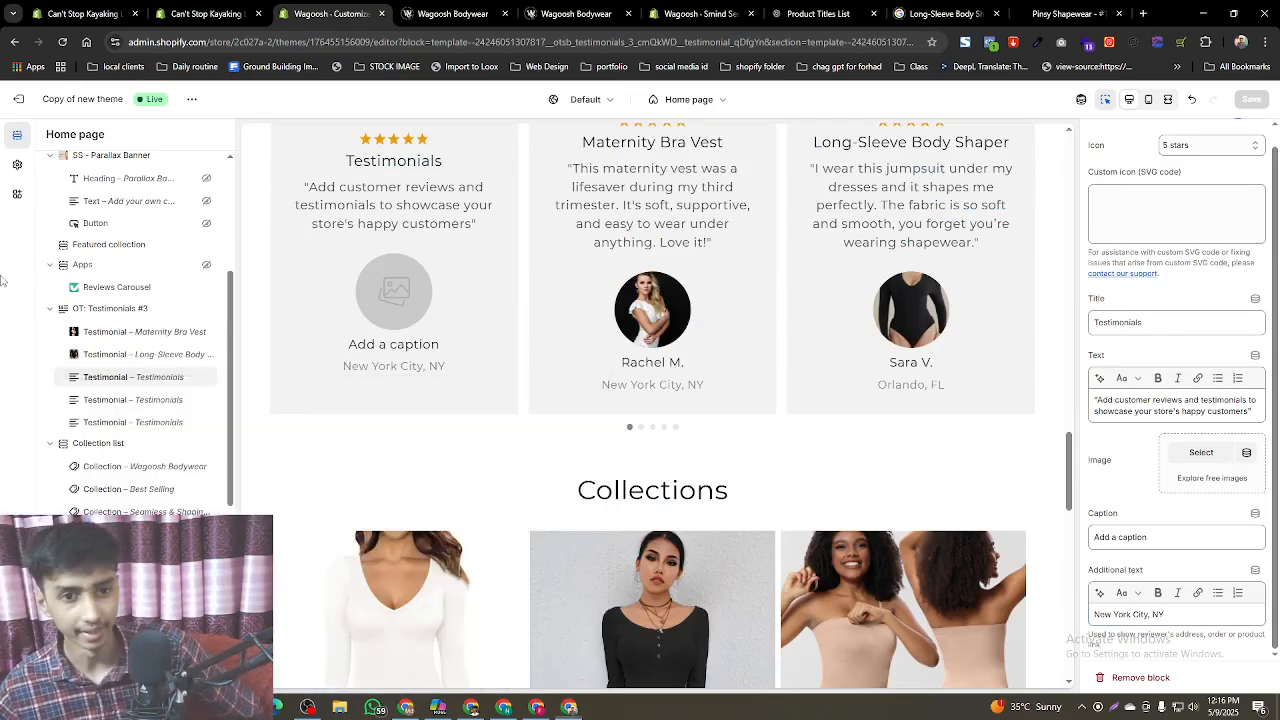
{"action": "scroll", "coordinate": [488, 347], "scroll_direction": "up", "scroll_amount": 2}
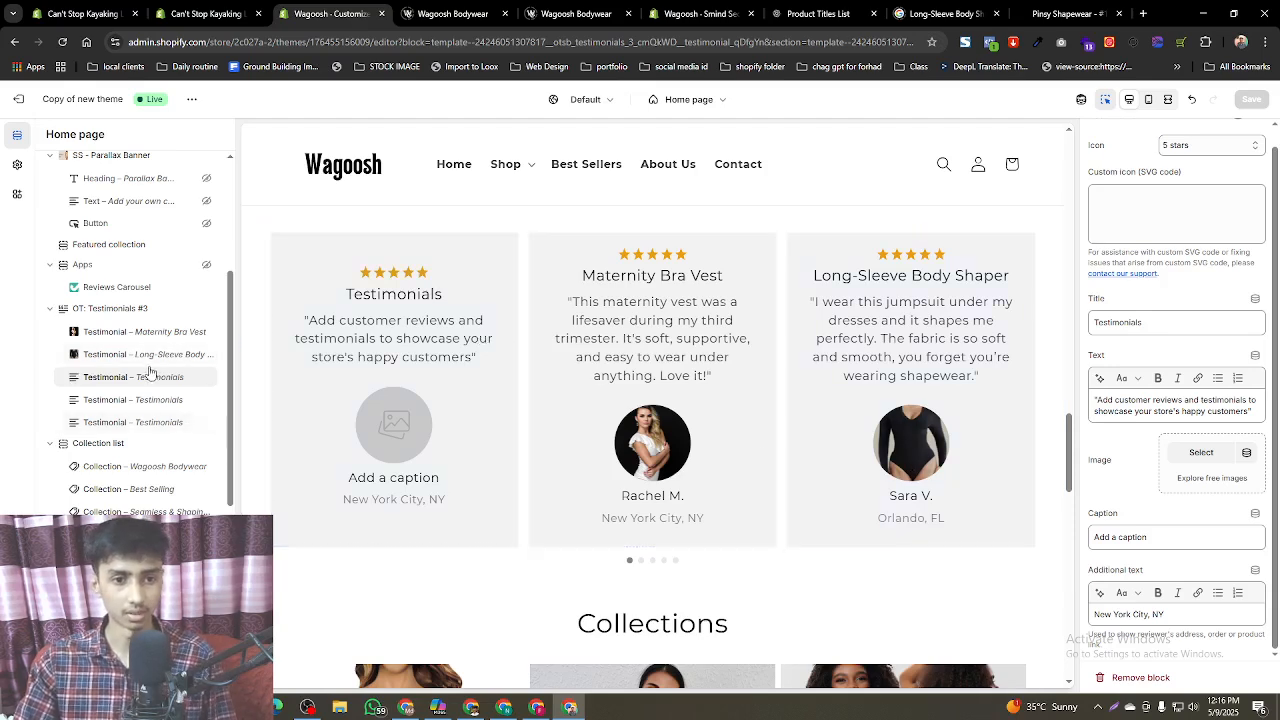
- Set the last testimonial's title to "Plus Size Shaping Jumpsuit", copied from ChatGPT's second review
{"action": "left_click", "coordinate": [845, 13]}
{"action": "scroll", "coordinate": [590, 390], "scroll_direction": "up", "scroll_amount": 2}
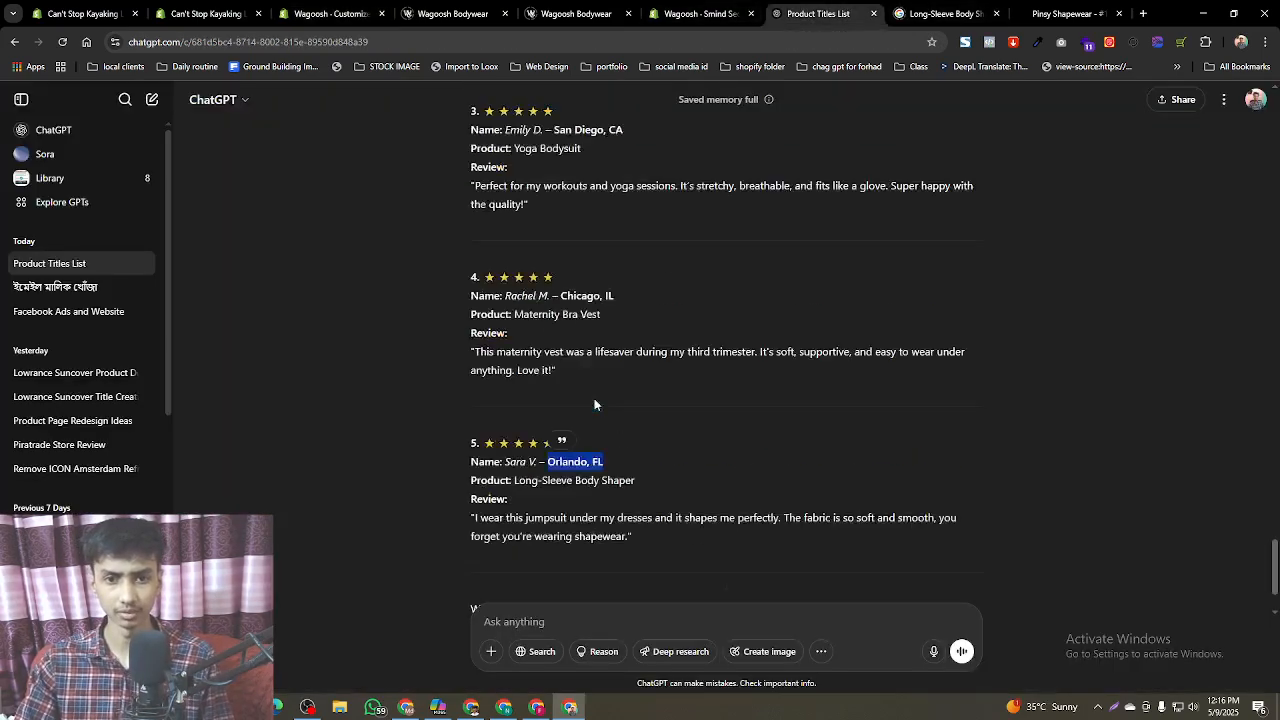
{"action": "scroll", "coordinate": [606, 418], "scroll_direction": "up", "scroll_amount": 3}
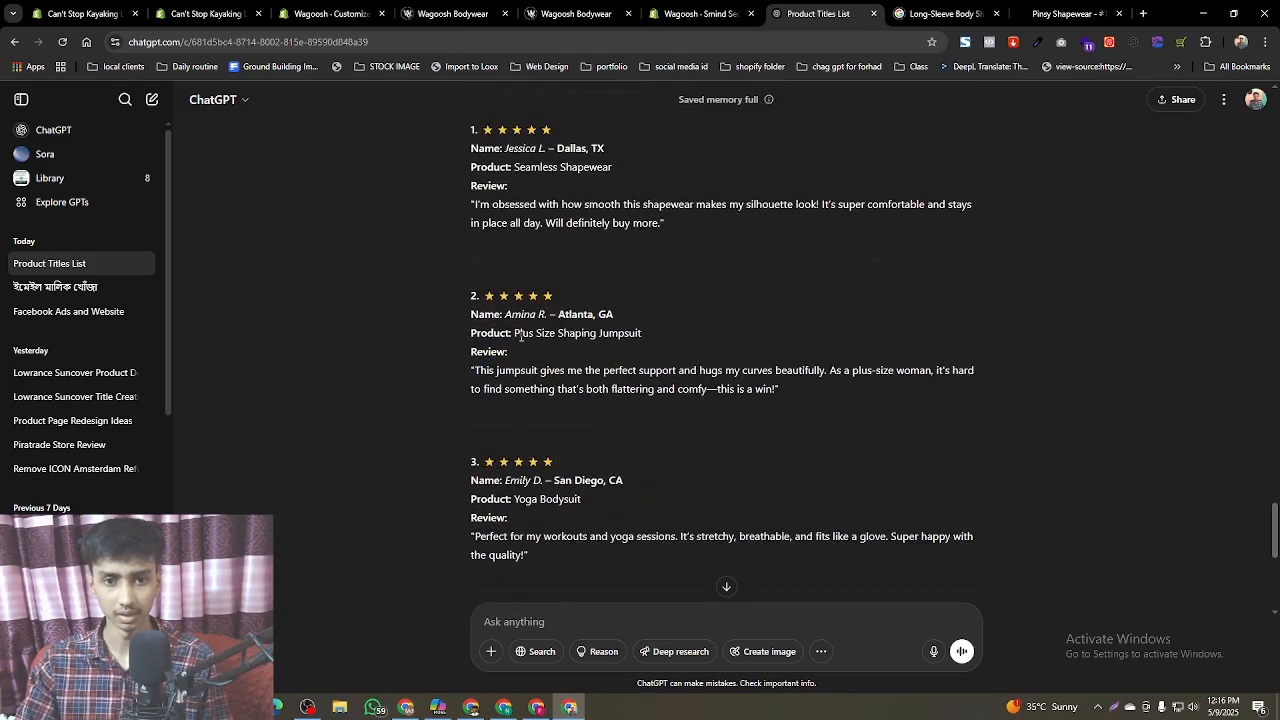
{"action": "left_click_drag", "start_coordinate": [519, 334], "coordinate": [645, 331]}
{"action": "key", "text": "ctrl+c"}
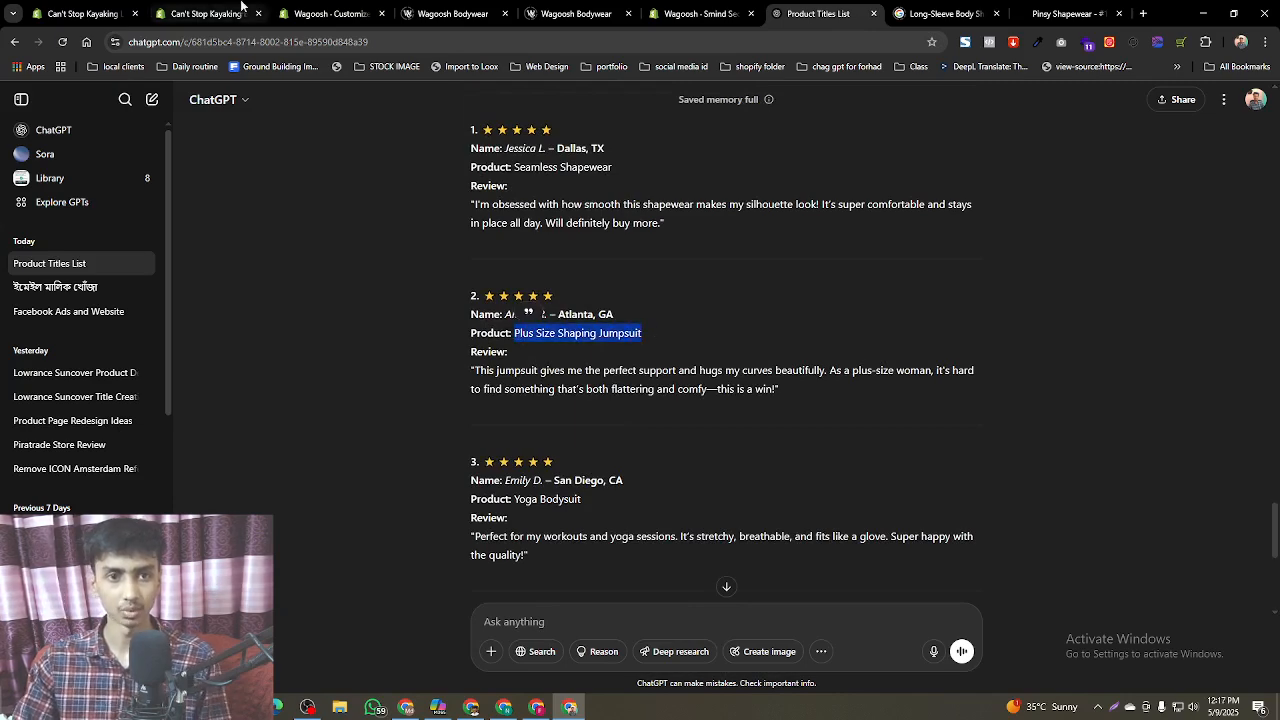
{"action": "left_click", "coordinate": [330, 13]}
{"action": "key", "text": "ctrl+f"}
{"action": "key", "text": "ctrl+v"}
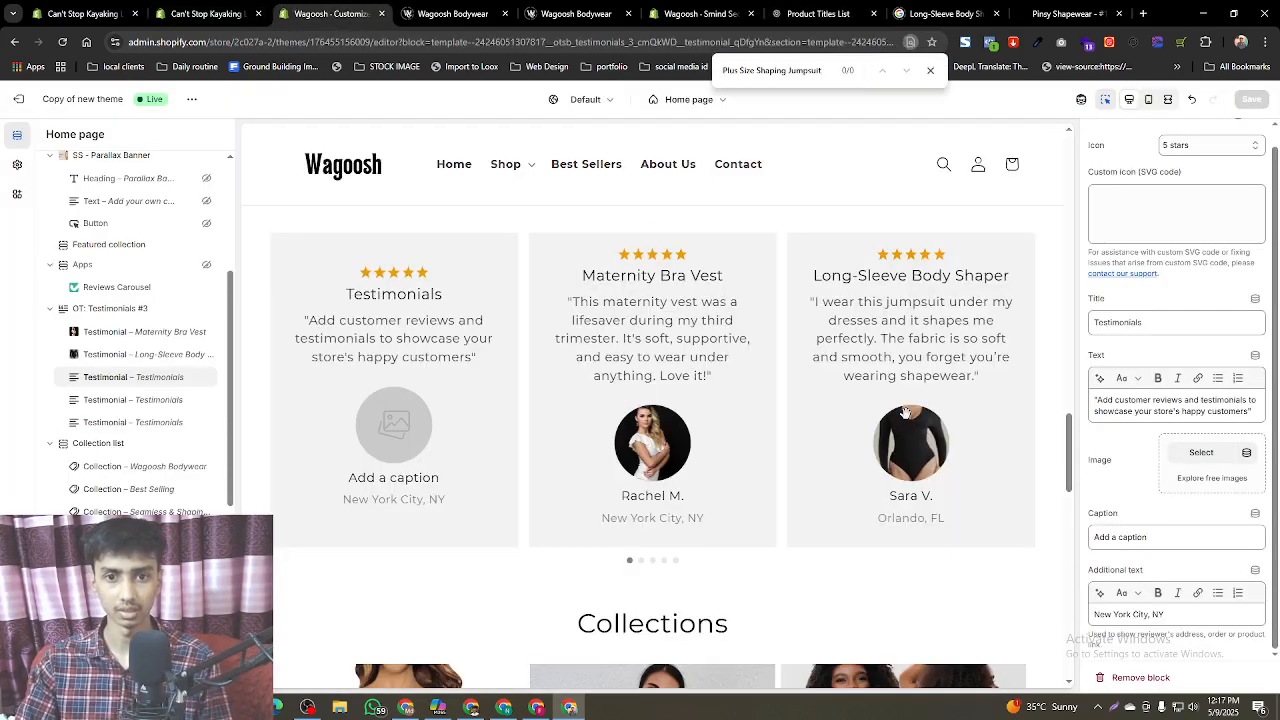
{"action": "left_click", "coordinate": [388, 298]}
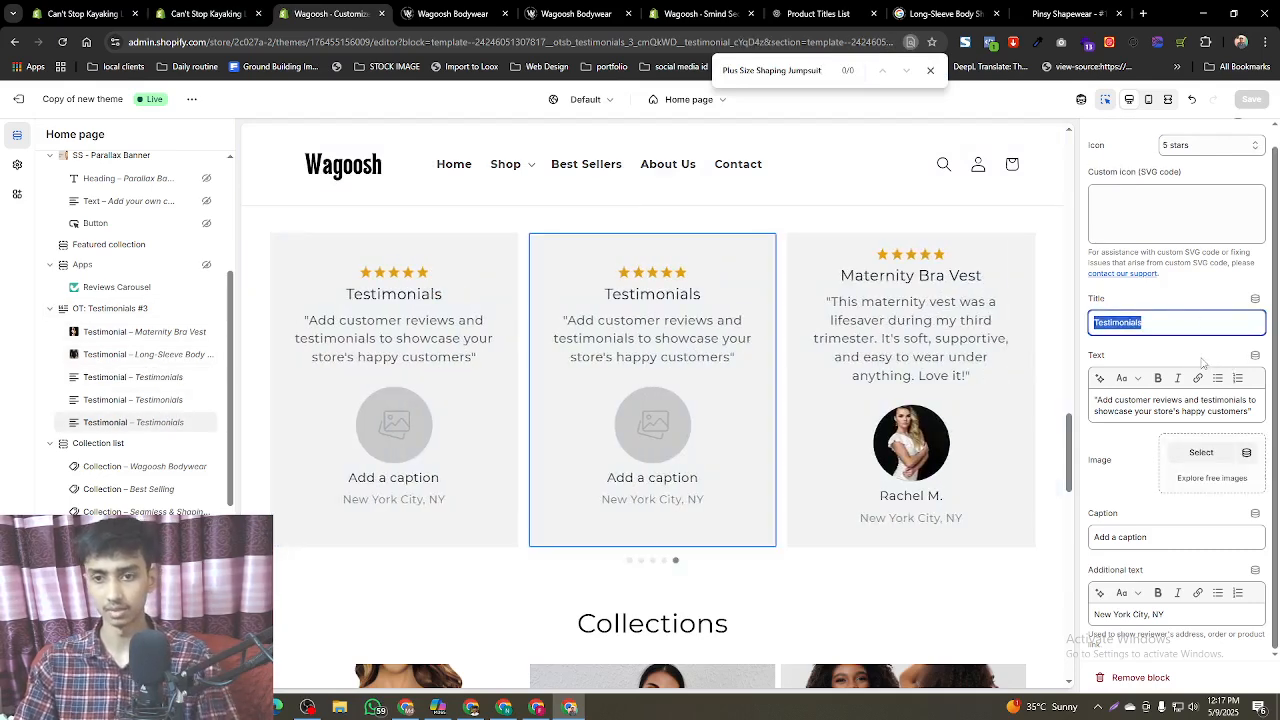
{"action": "key", "text": "ctrl+v"}
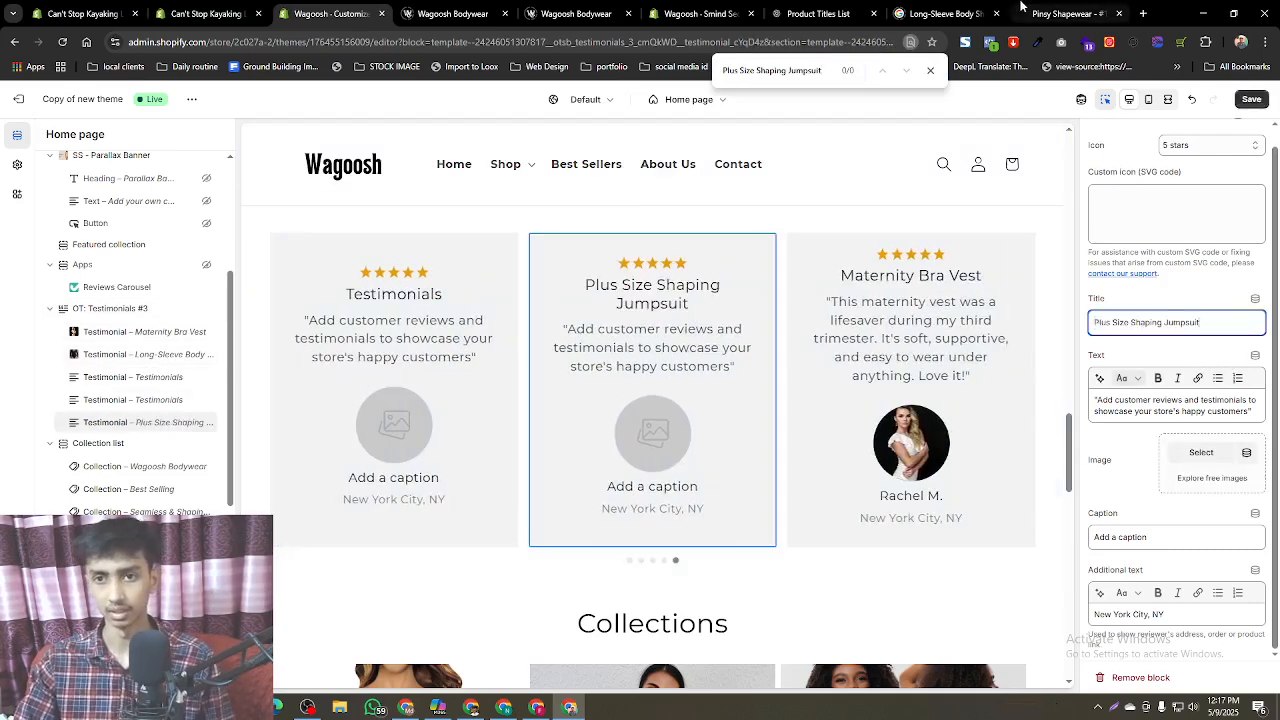
- Replace the last testimonial's text with ChatGPT's second review, beginning "This jumpsuit gives me the perfect support"
{"action": "left_click", "coordinate": [845, 14]}
{"action": "triple_click", "coordinate": [537, 390]}
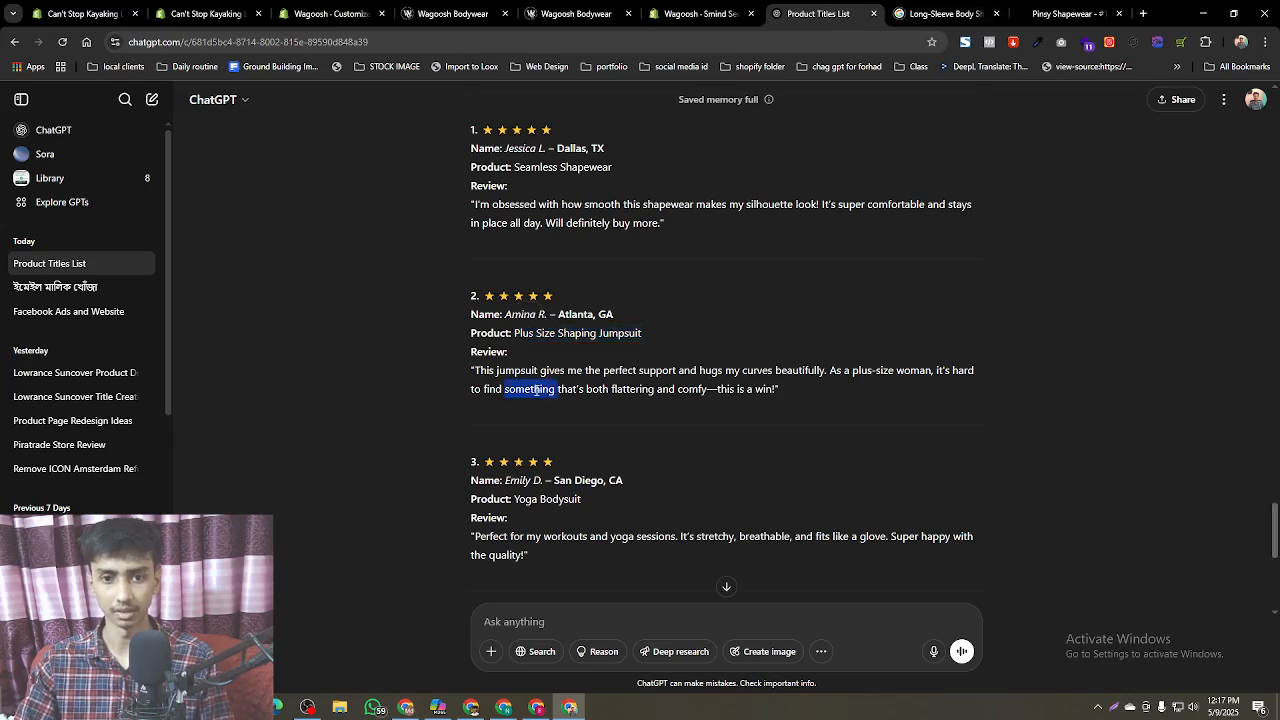
{"action": "left_click", "coordinate": [330, 13]}
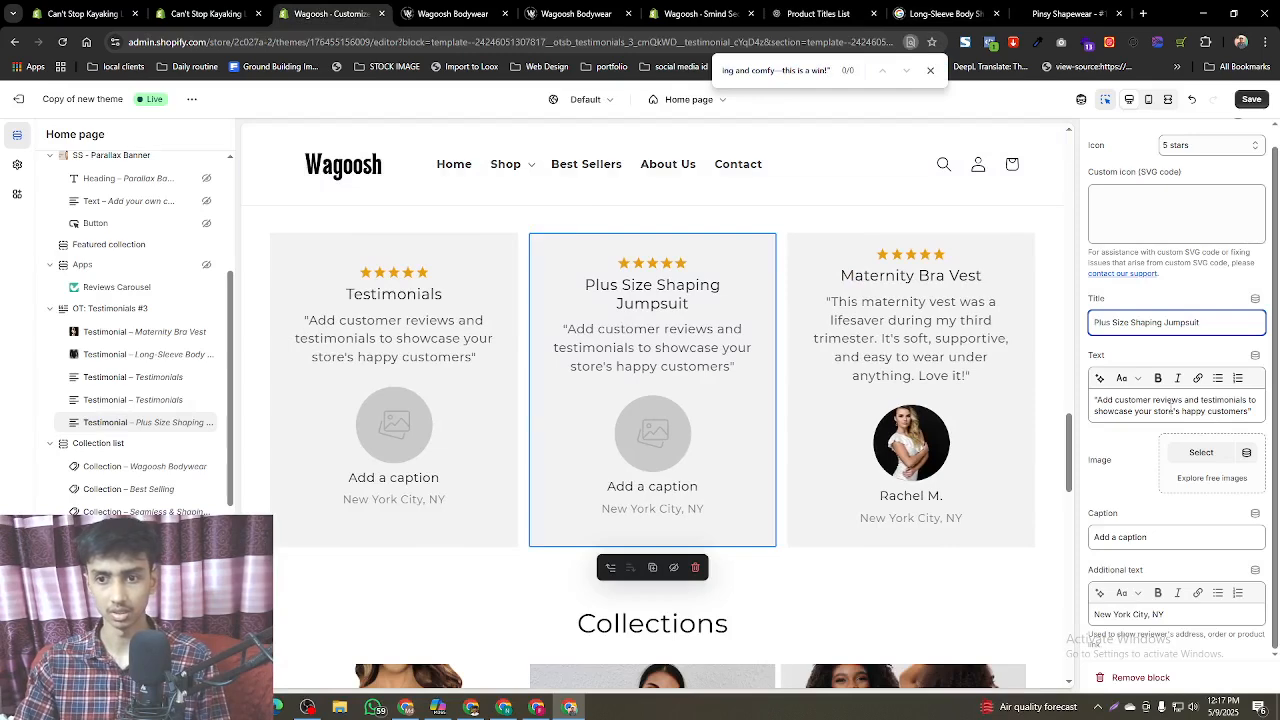
{"action": "triple_click", "coordinate": [1170, 405]}
{"action": "key", "text": "ctrl+v"}
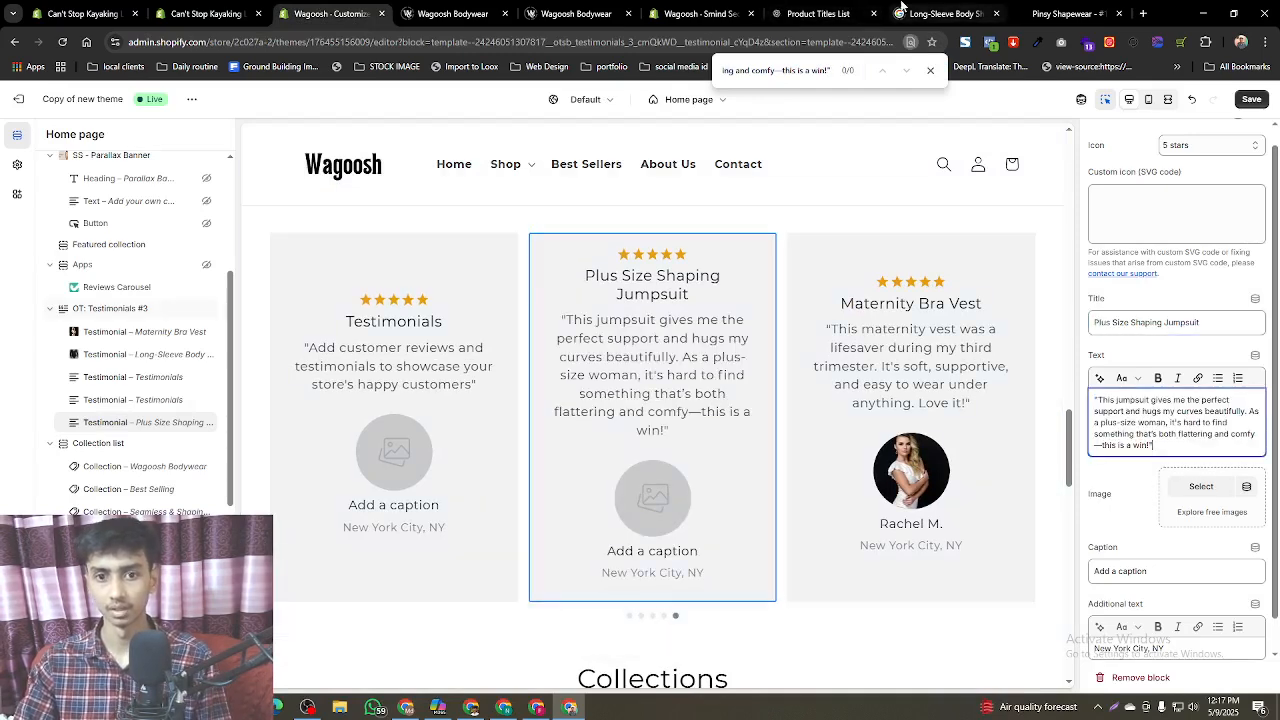
- Set the last testimonial's caption to the reviewer's name from ChatGPT's second review, cutting off the city
{"action": "left_click", "coordinate": [818, 14]}
{"action": "left_click", "coordinate": [543, 373]}
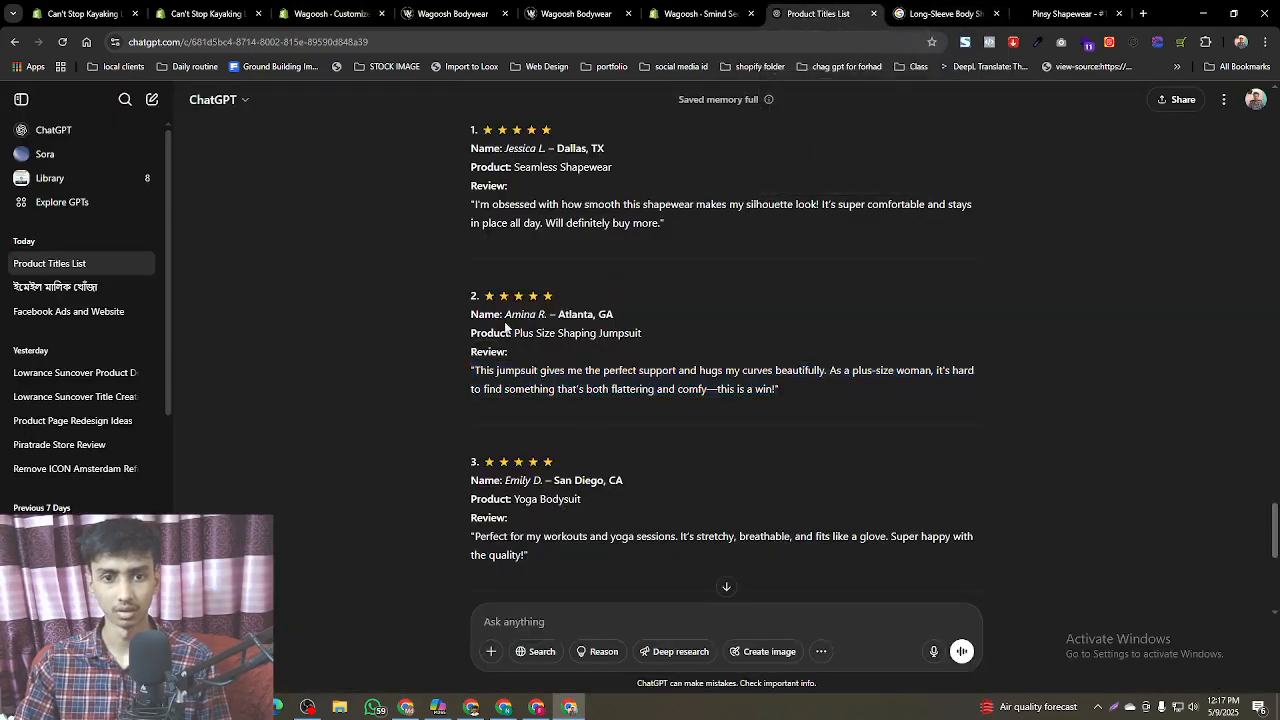
{"action": "left_click_drag", "start_coordinate": [521, 316], "coordinate": [638, 330]}
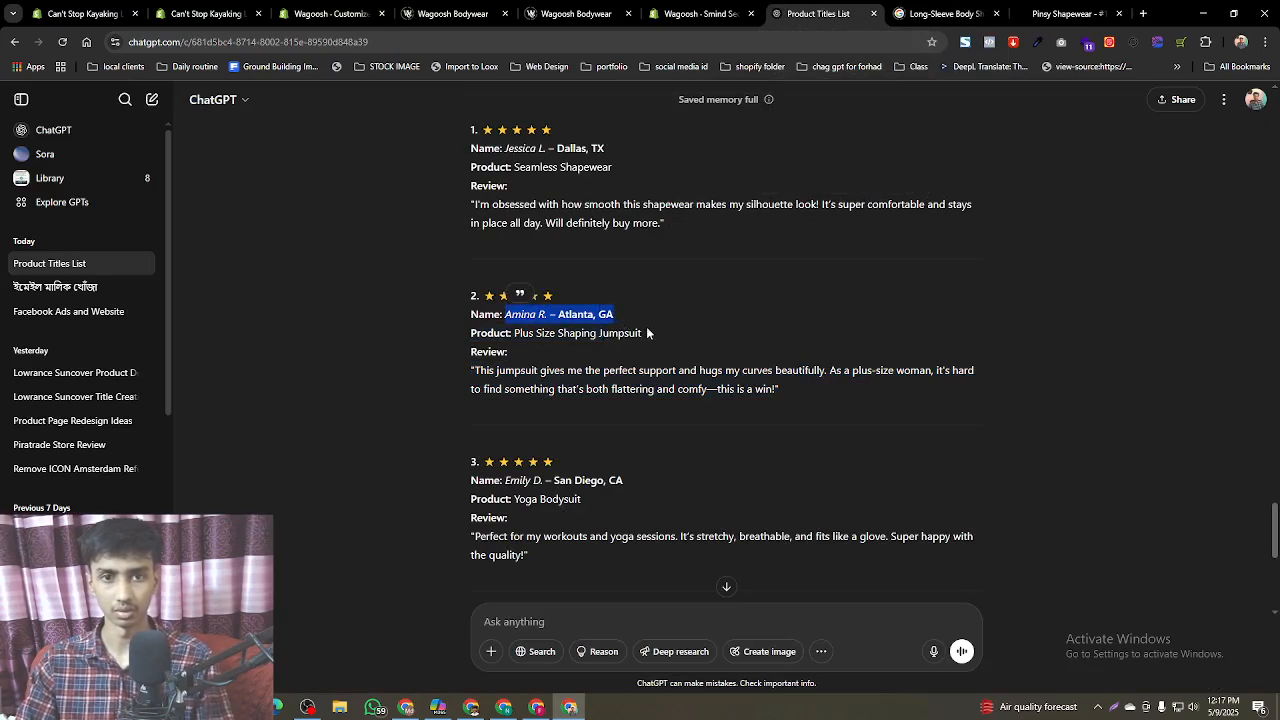
{"action": "left_click", "coordinate": [330, 14]}
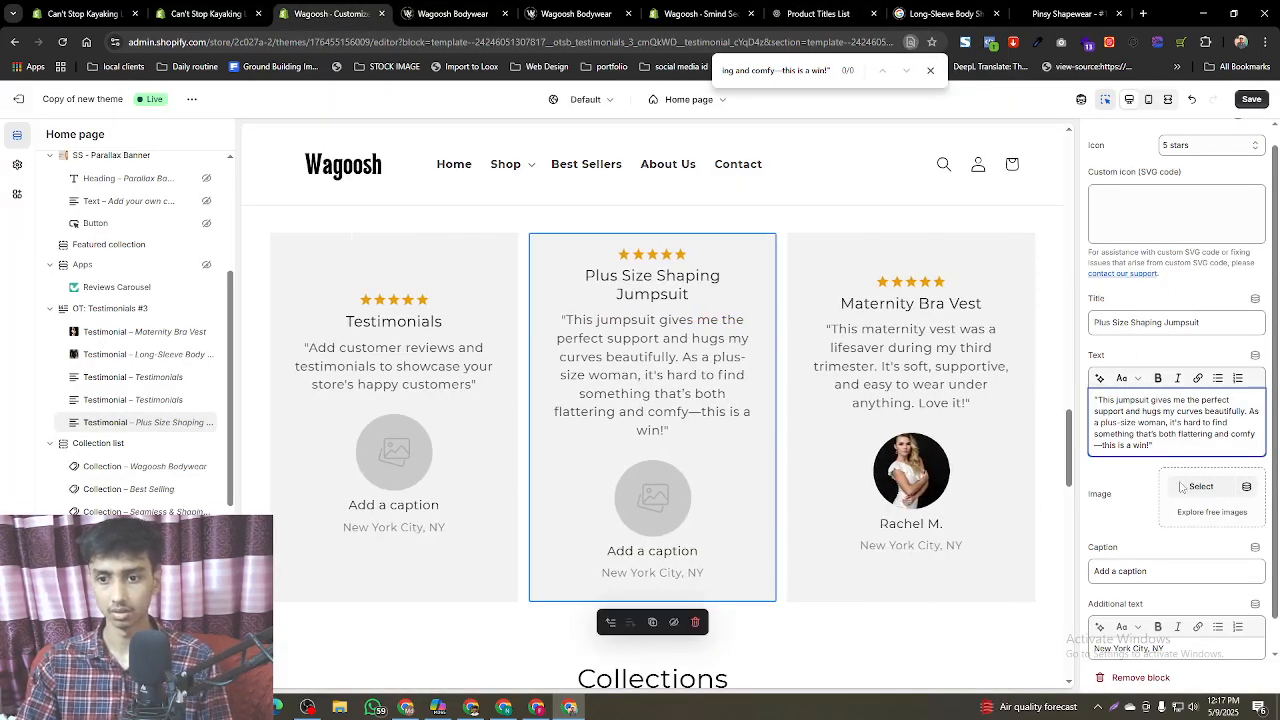
{"action": "double_click", "coordinate": [1144, 570]}
{"action": "key", "text": "ctrl+a"}
{"action": "key", "text": "ctrl+v"}
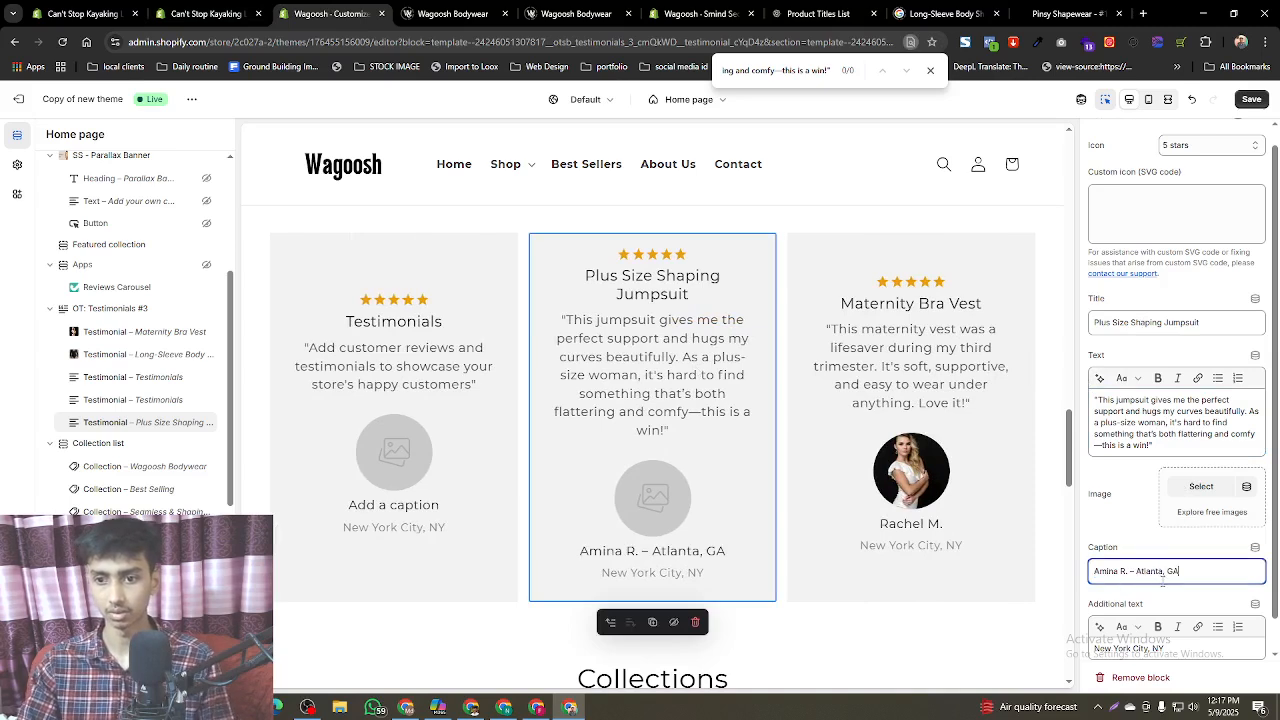
{"action": "left_click_drag", "start_coordinate": [1129, 575], "coordinate": [1201, 590]}
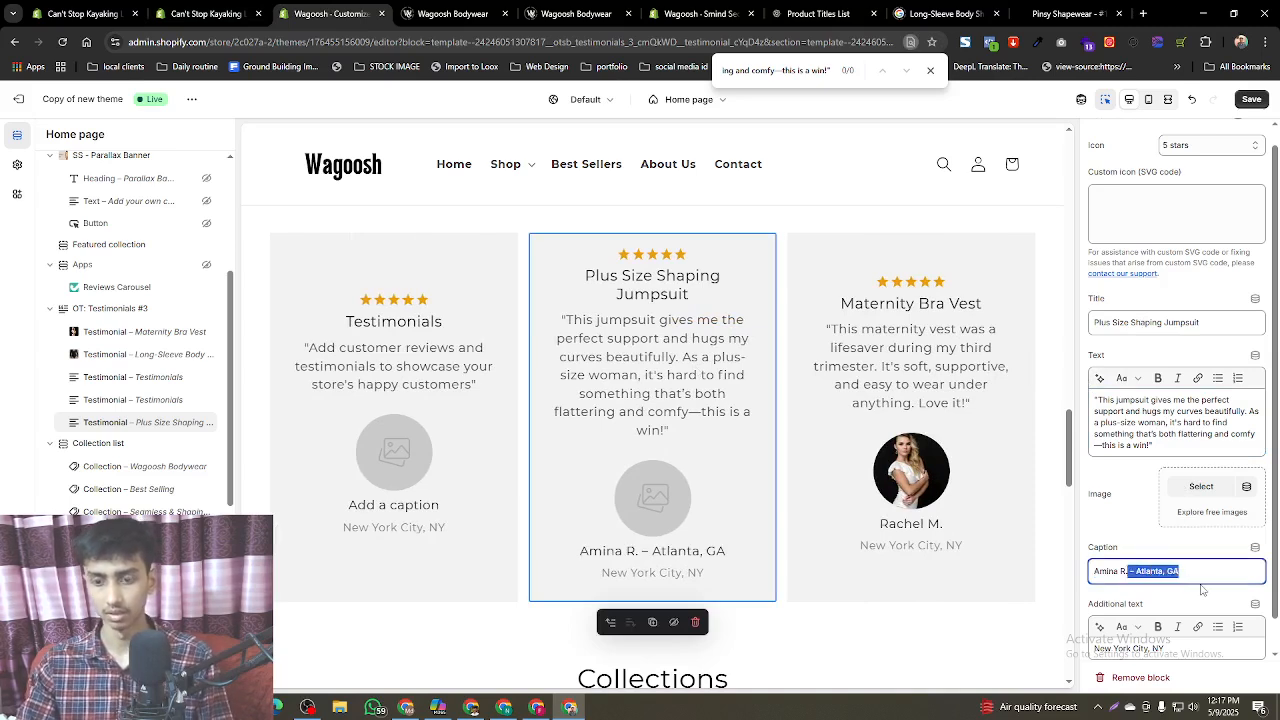
{"action": "key", "text": "BackSpace"}
- Replace the last testimonial's additional text with "– Atlanta, GA", cut from its caption, without the blank line above it
{"action": "scroll", "coordinate": [1195, 590], "scroll_direction": "down", "scroll_amount": 1}
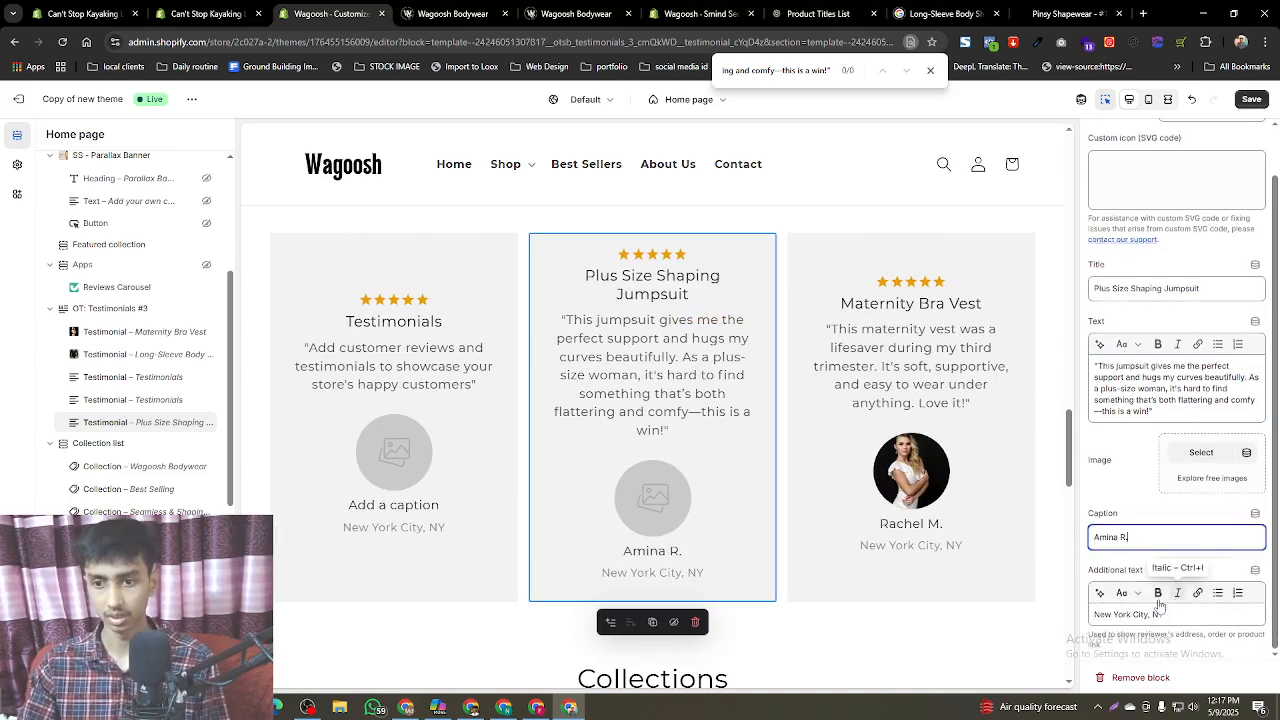
{"action": "left_click", "coordinate": [1152, 612]}
{"action": "key", "text": "ctrl+a"}
{"action": "key", "text": "ctrl+v"}
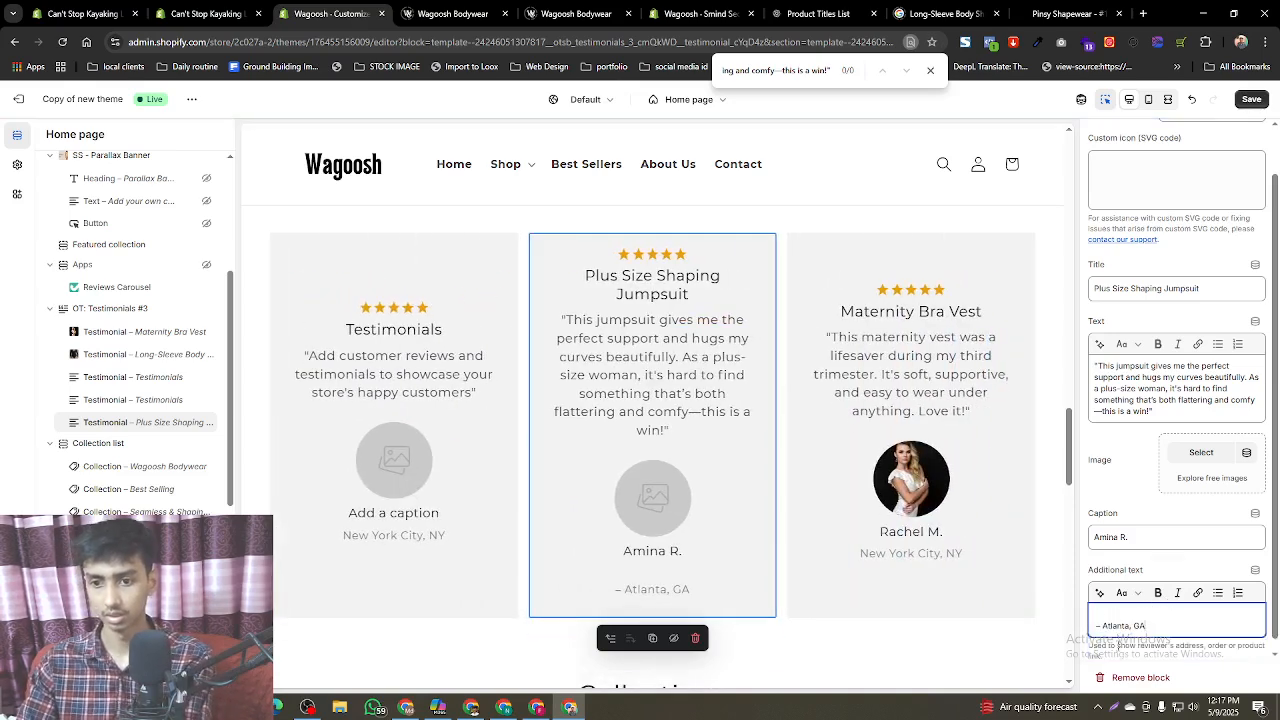
{"action": "key", "text": "BackSpace"}
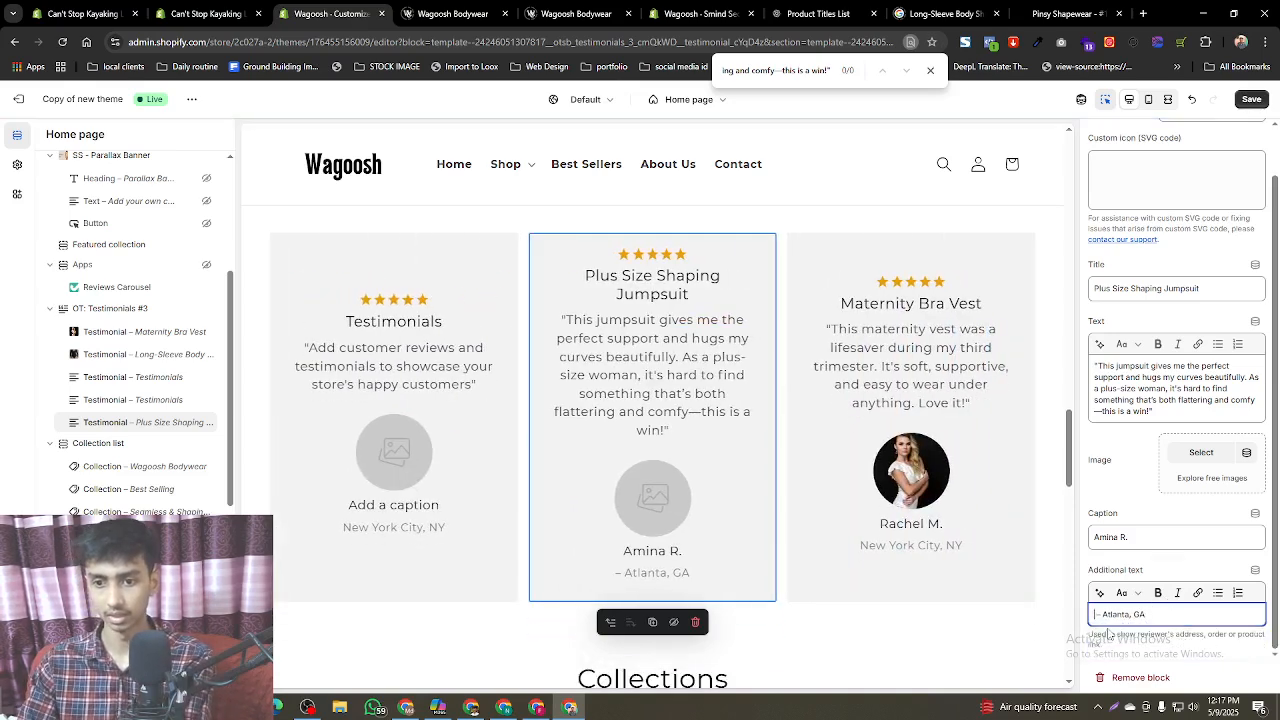
{"action": "left_click", "coordinate": [1176, 567]}
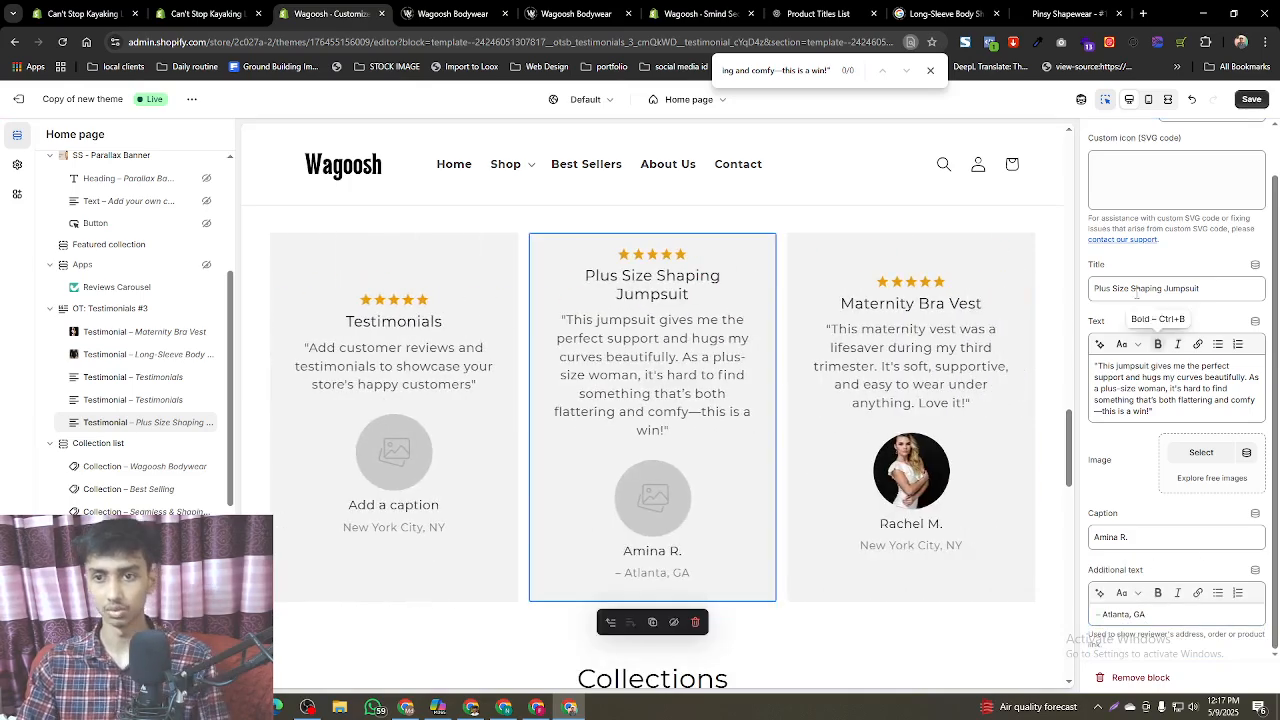
- Search Google Images for "Plus Size Shaping Jumpsuit", copied from the last testimonial's title
{"action": "triple_click", "coordinate": [1136, 288]}
{"action": "key", "text": "ctrl+c"}
{"action": "left_click", "coordinate": [945, 13]}
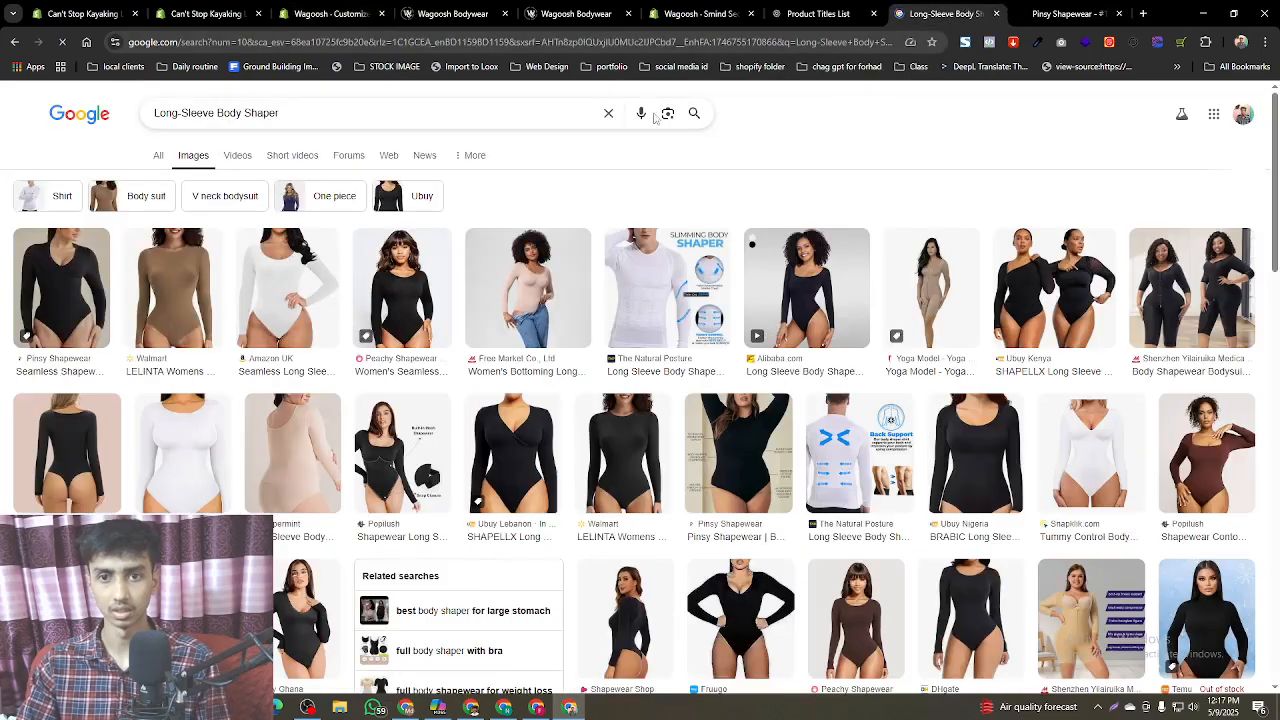
{"action": "triple_click", "coordinate": [569, 112]}
{"action": "key", "text": "ctrl+v"}
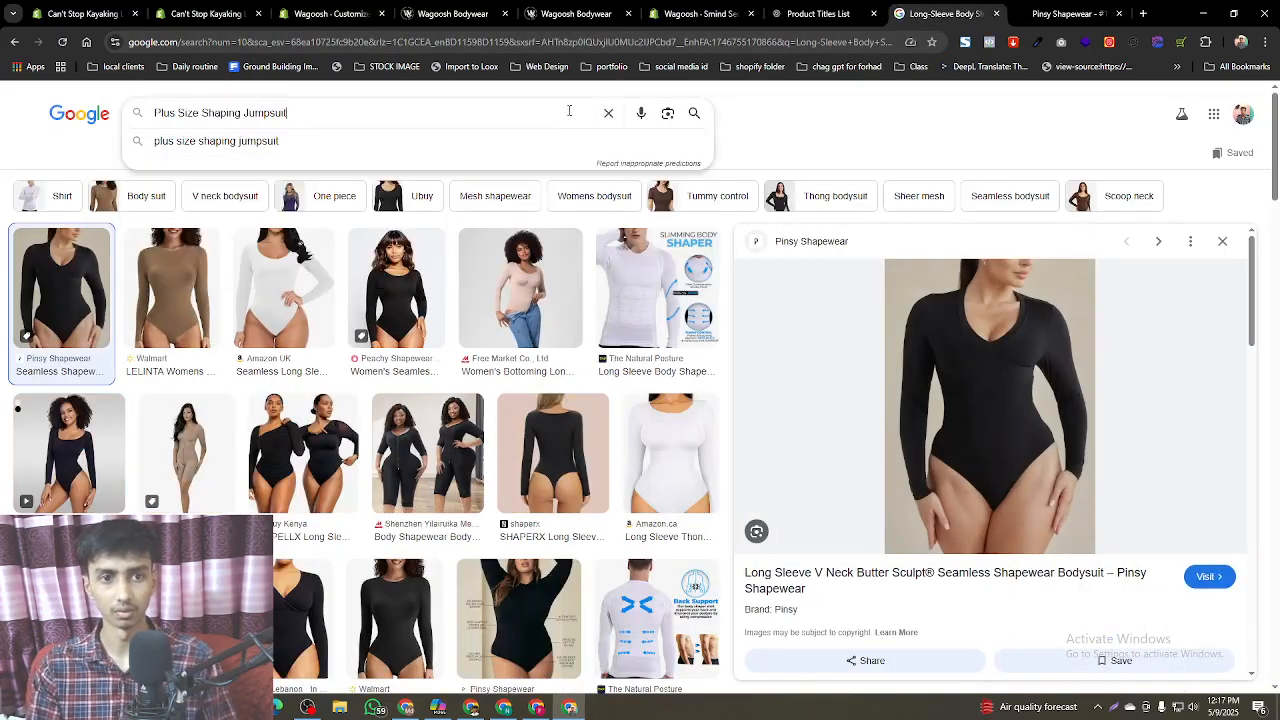
{"action": "key", "text": "Return"}
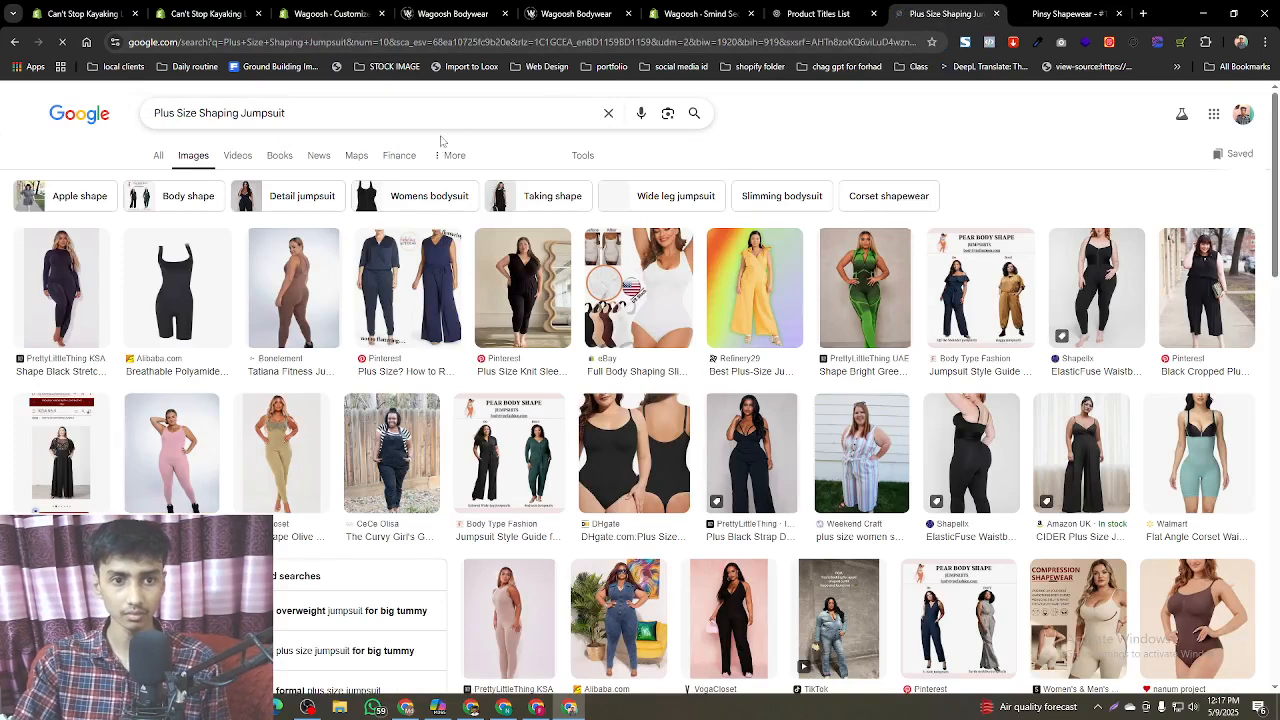
- Open PrettyLittleThing's product page for the Shape Black Stretch Seamless Long Sleeve Jumpsuit from the image results and accept all cookies
{"action": "left_click", "coordinate": [72, 330]}
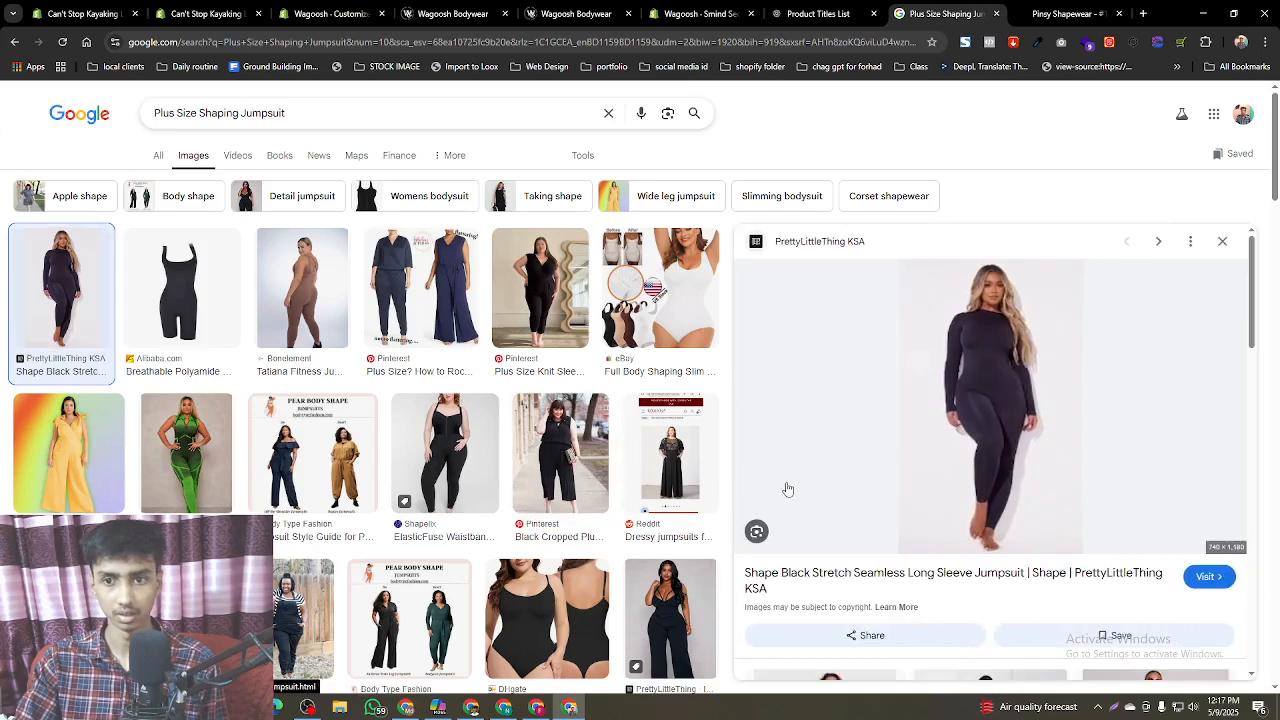
{"action": "left_click", "coordinate": [1011, 440]}
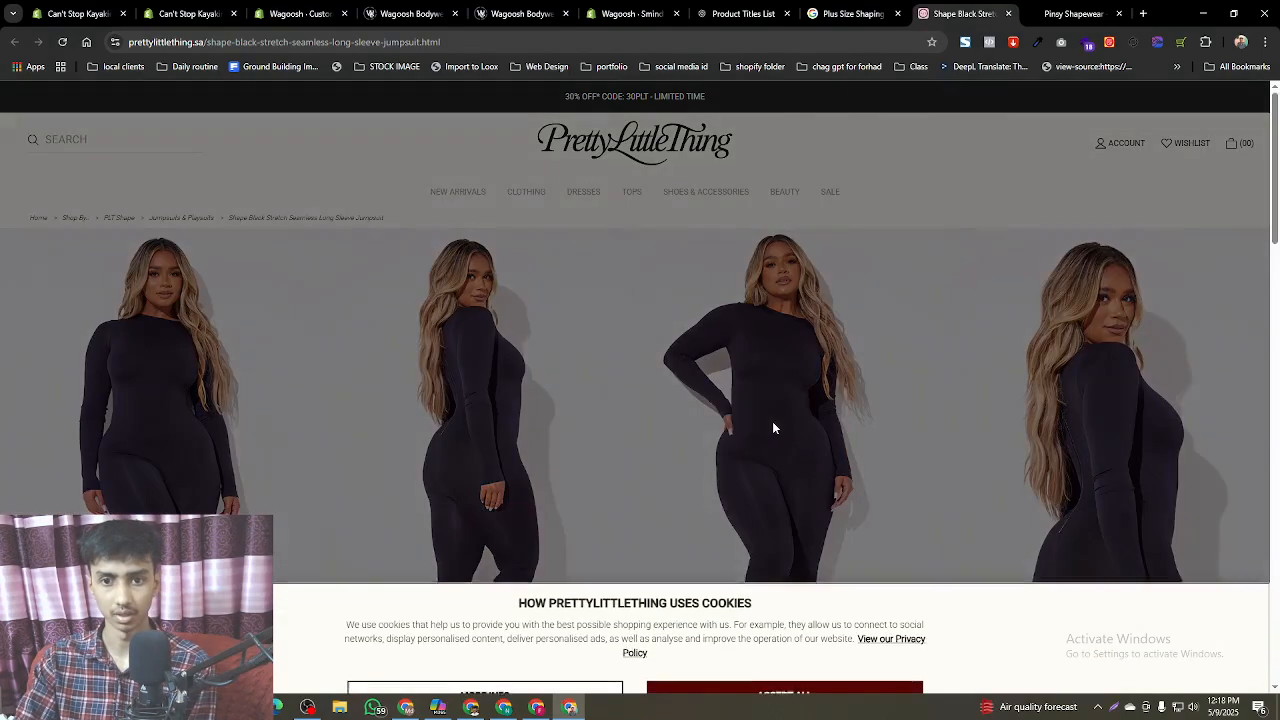
{"action": "right_click", "coordinate": [772, 421]}
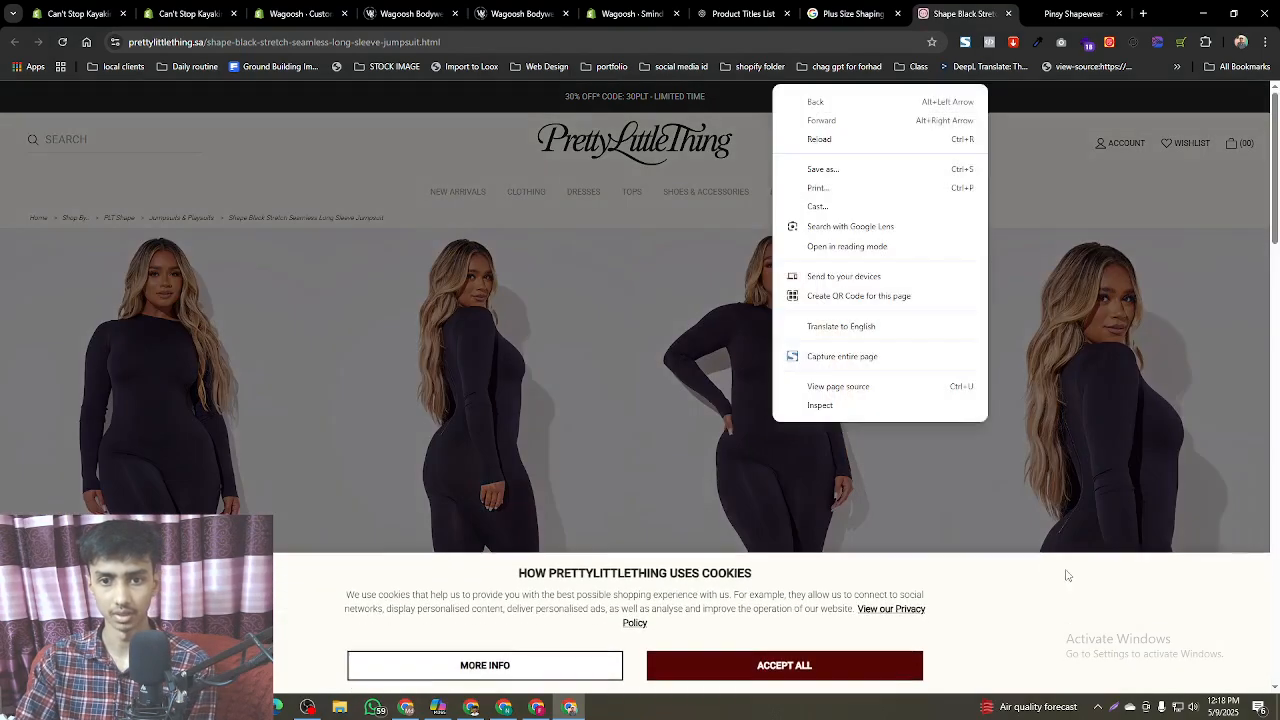
{"action": "left_click", "coordinate": [693, 426]}
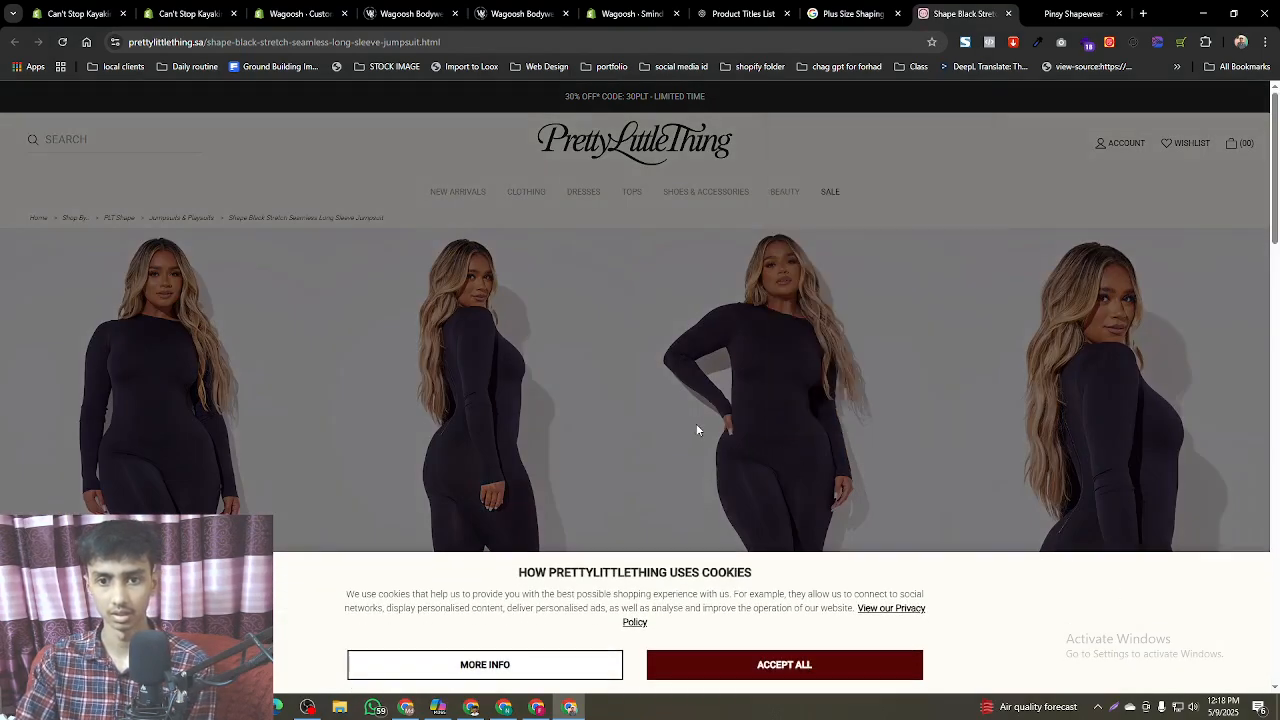
{"action": "left_click", "coordinate": [738, 666]}
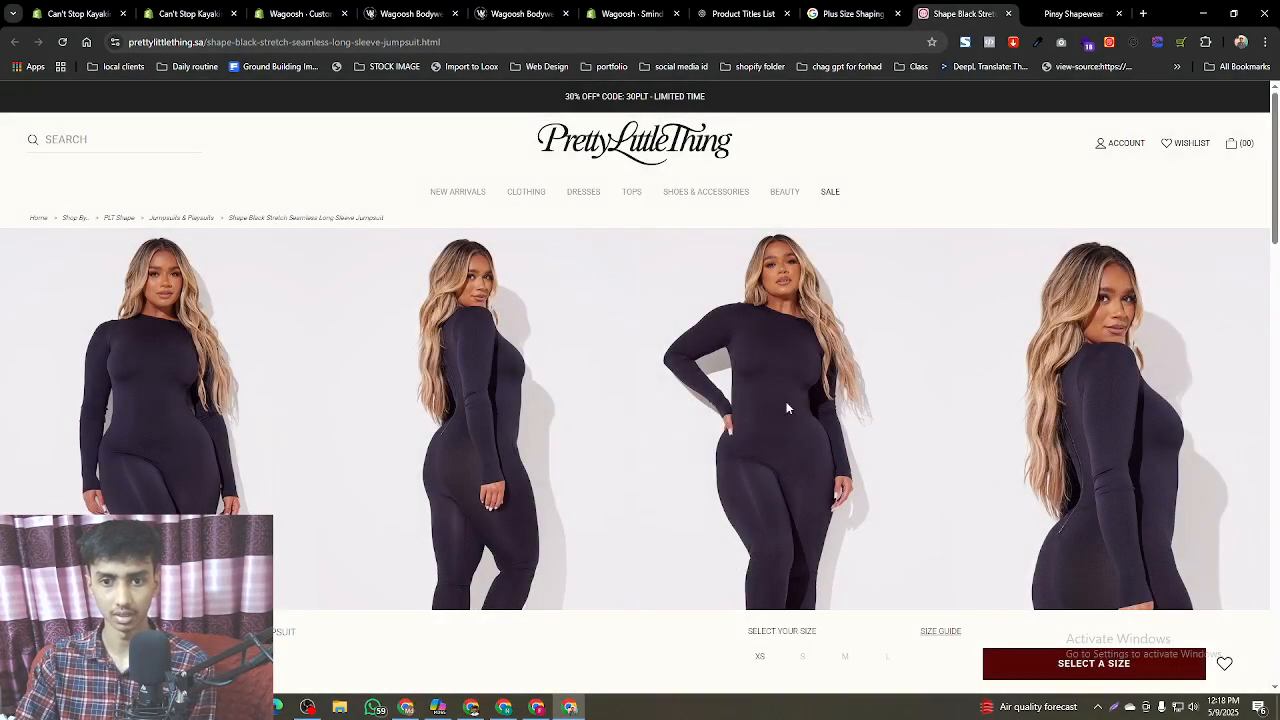
- Save the third jumpsuit photo, with the model's hand on her hip, to the Downloads folder under its suggested name
{"action": "scroll", "coordinate": [760, 470], "scroll_direction": "down", "scroll_amount": 5}
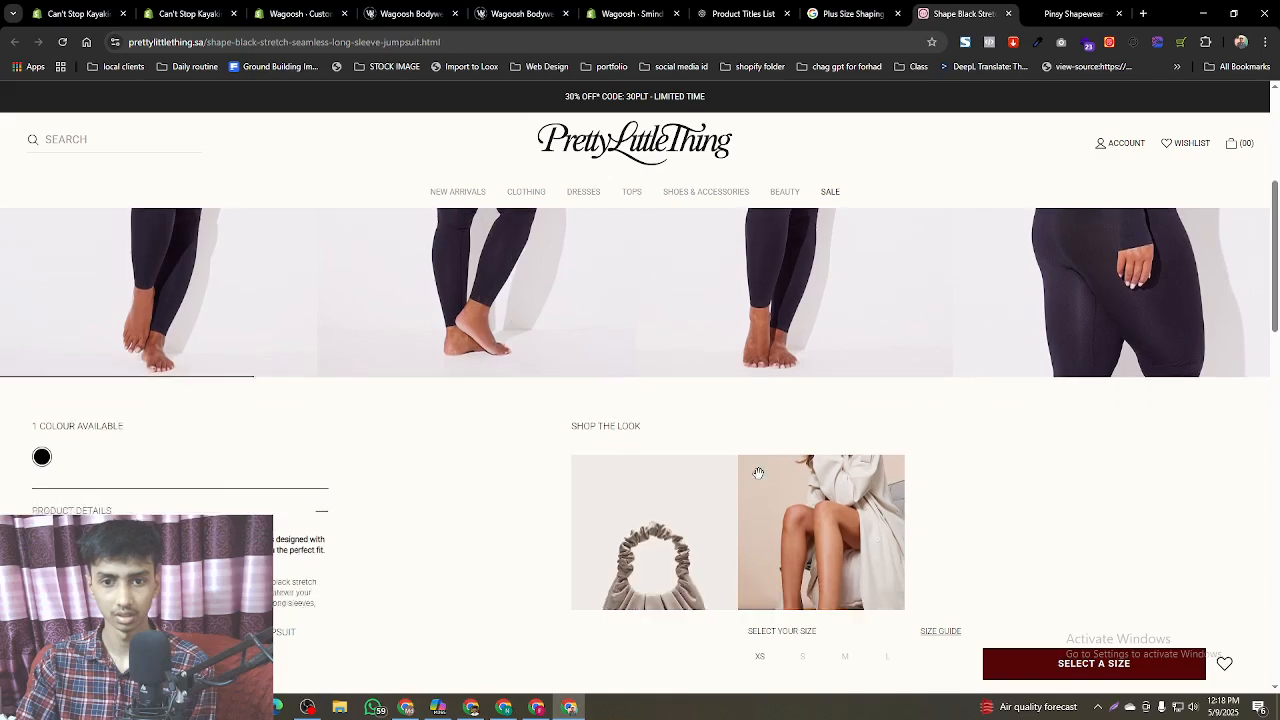
{"action": "scroll", "coordinate": [758, 473], "scroll_direction": "up", "scroll_amount": 3}
{"action": "right_click", "coordinate": [784, 380]}
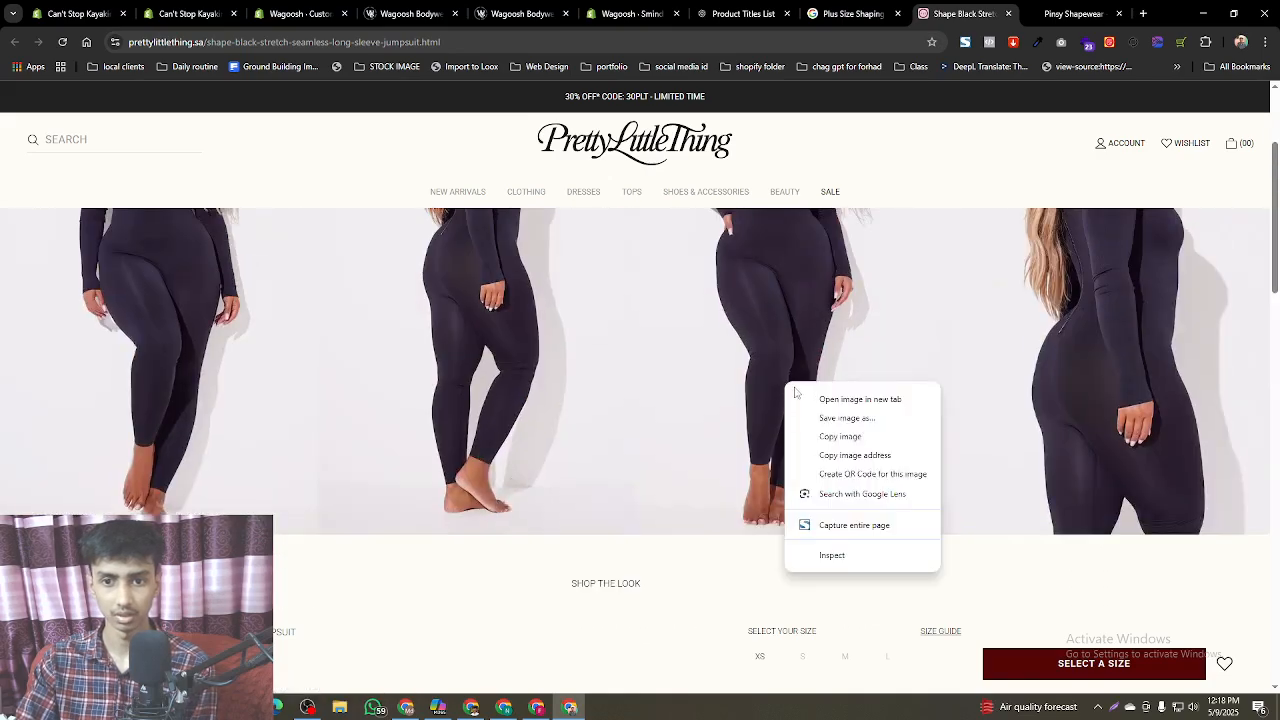
{"action": "left_click", "coordinate": [846, 418]}
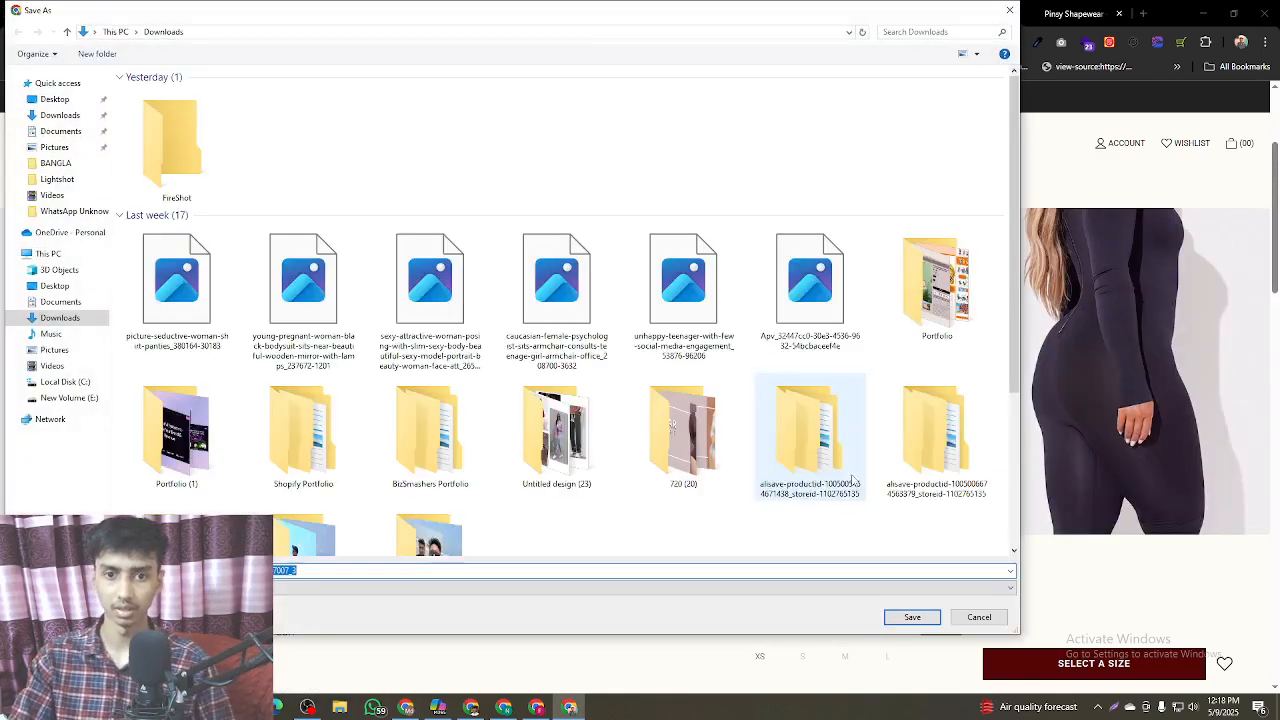
{"action": "left_click", "coordinate": [913, 619]}
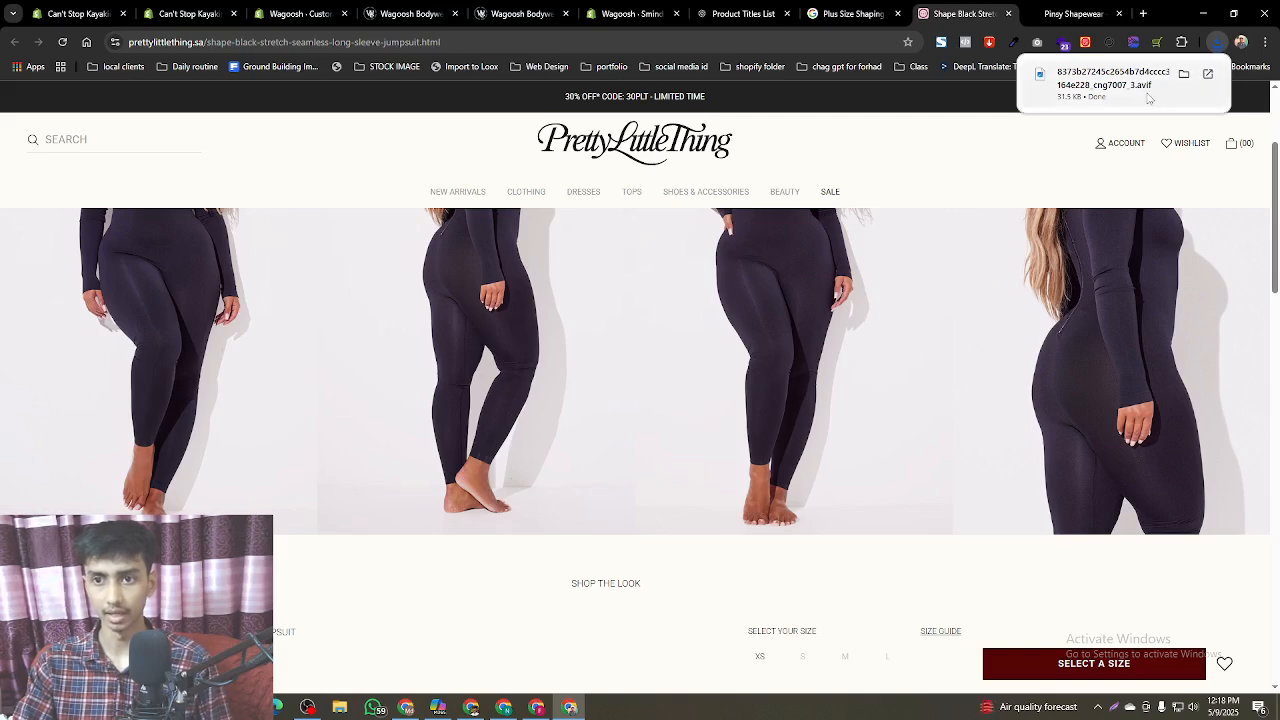
- Search the web for "avif to png converter" in a new tab and open CloudConvert's AVIF to PNG Converter
{"action": "left_click", "coordinate": [1145, 11]}
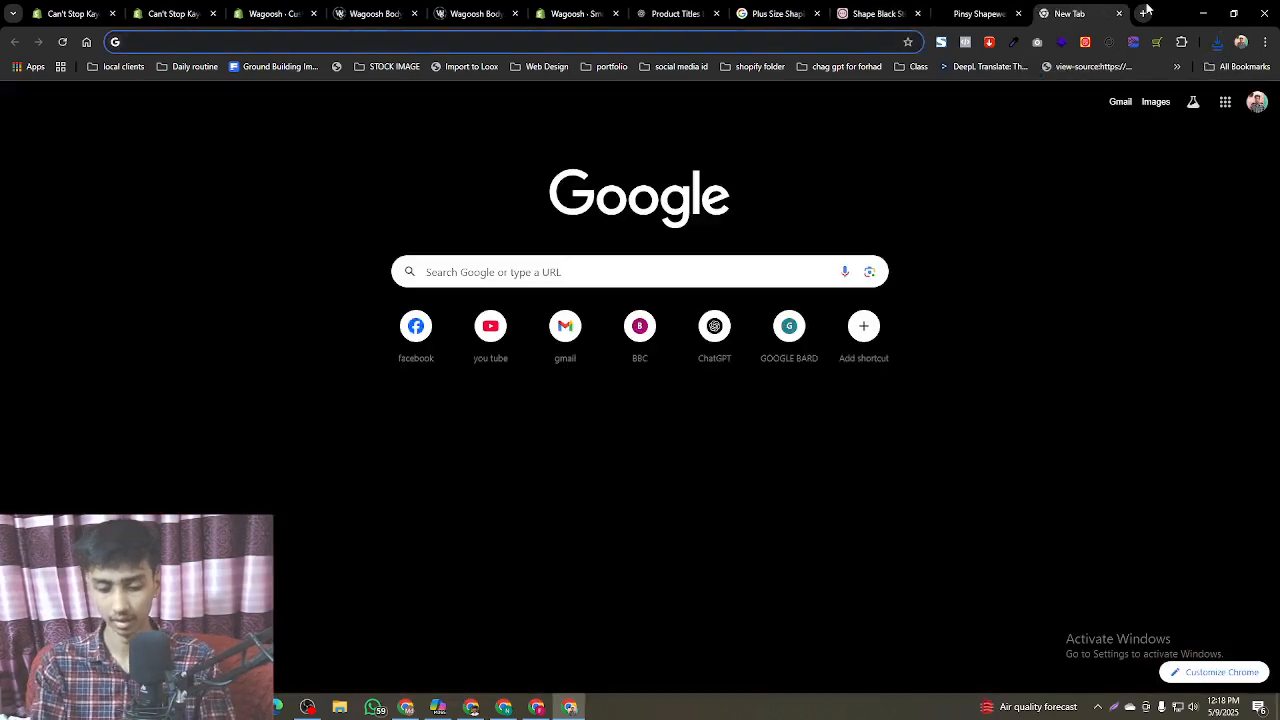
{"action": "type", "text": "avif to png converter"}
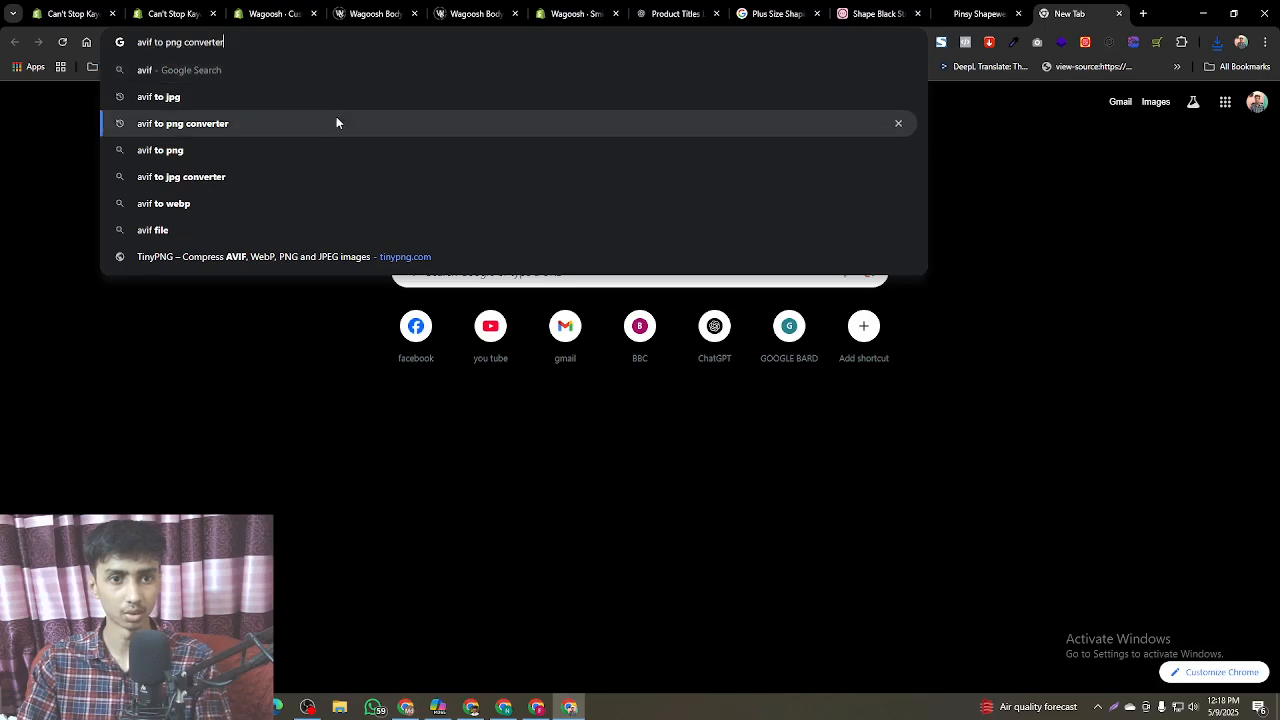
{"action": "left_click", "coordinate": [336, 122]}
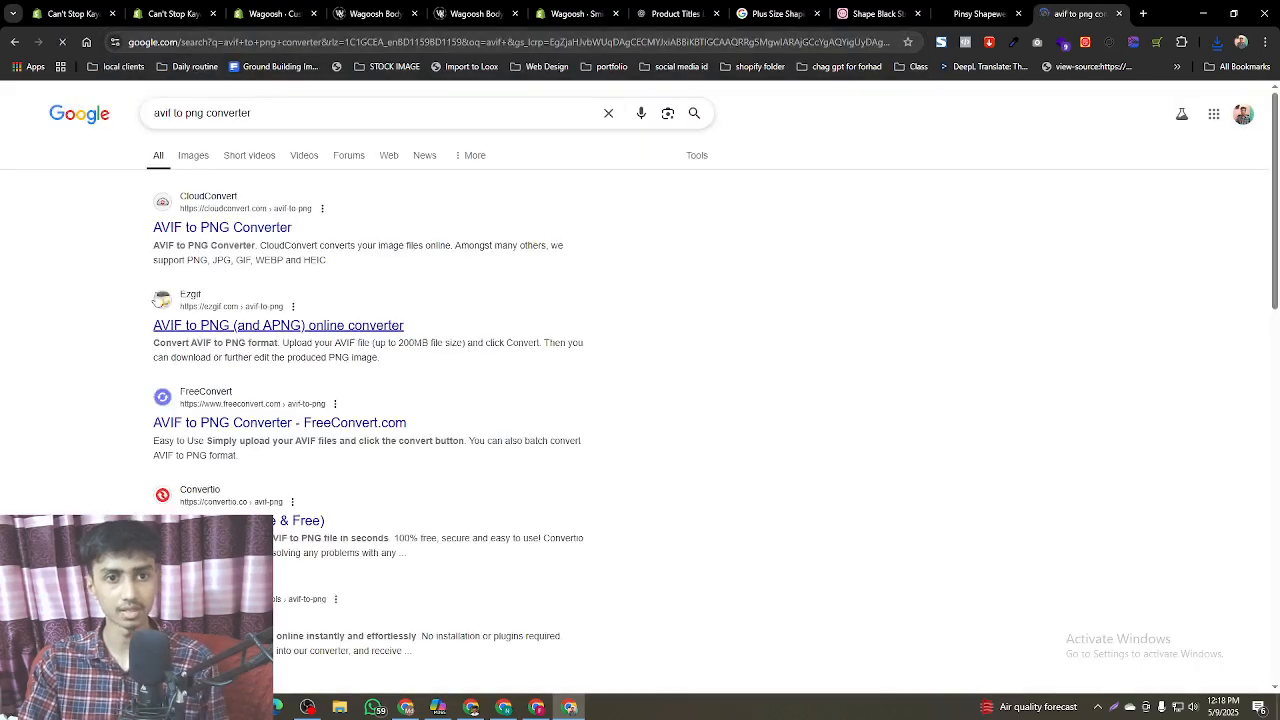
{"action": "left_click", "coordinate": [168, 229]}
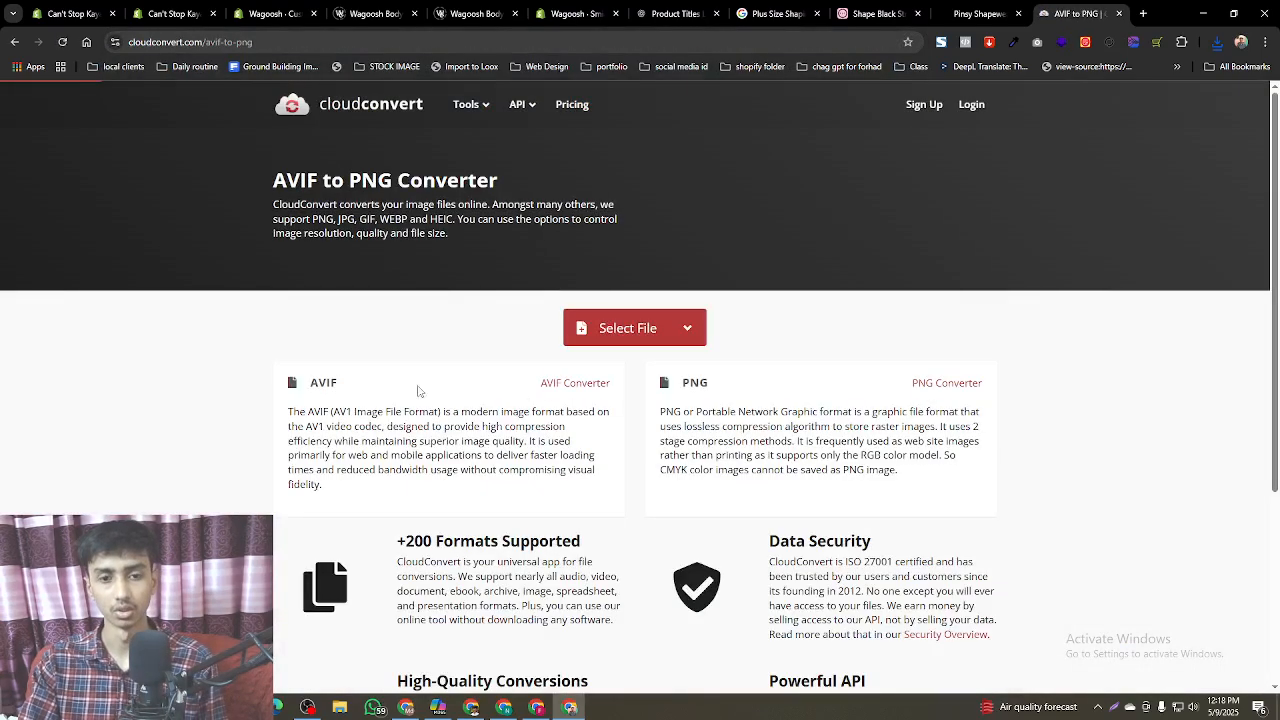
- Convert the saved jumpsuit AVIF image from Downloads to PNG in CloudConvert and download the result
{"action": "left_click", "coordinate": [621, 340]}
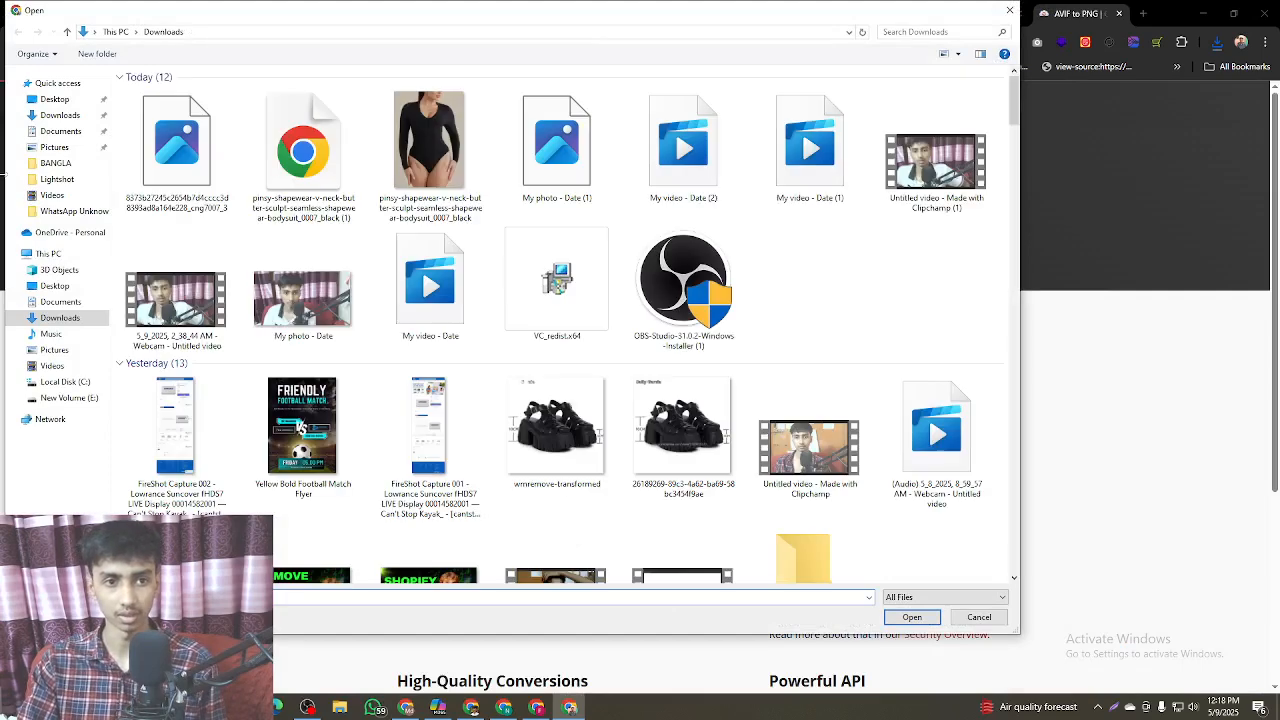
{"action": "double_click", "coordinate": [148, 157]}
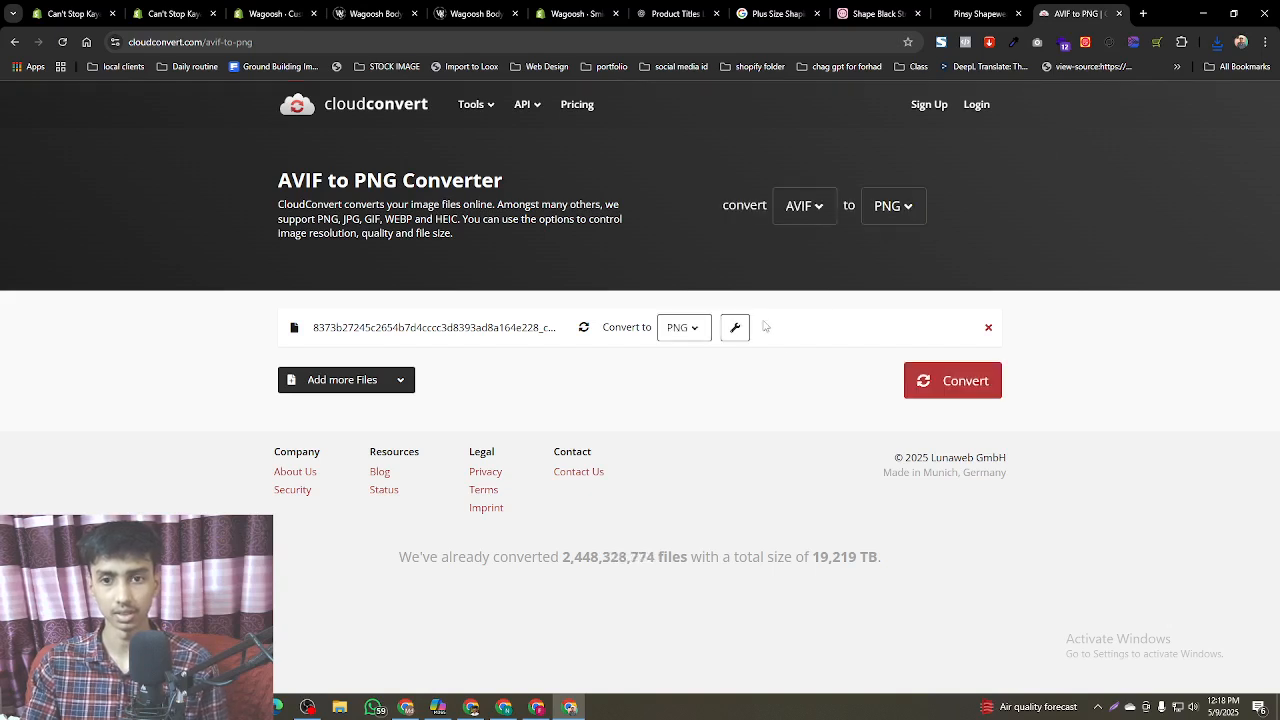
{"action": "left_click", "coordinate": [942, 390]}
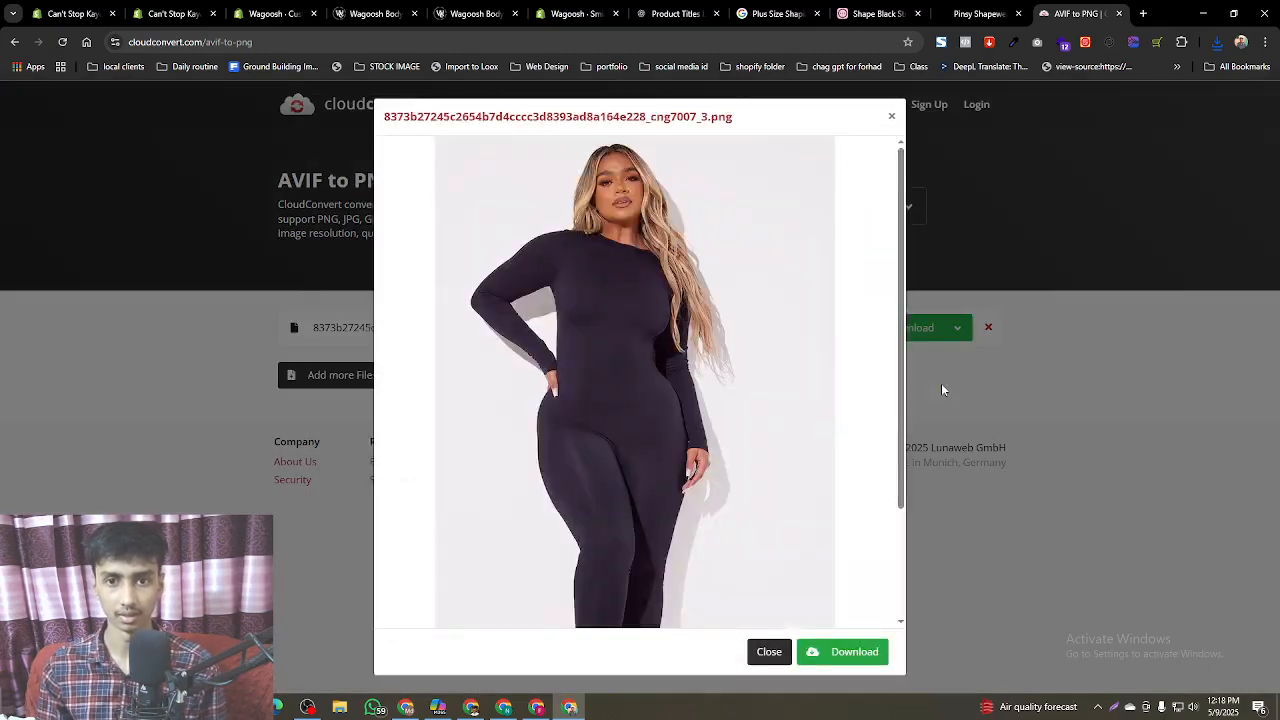
{"action": "left_click", "coordinate": [847, 655]}
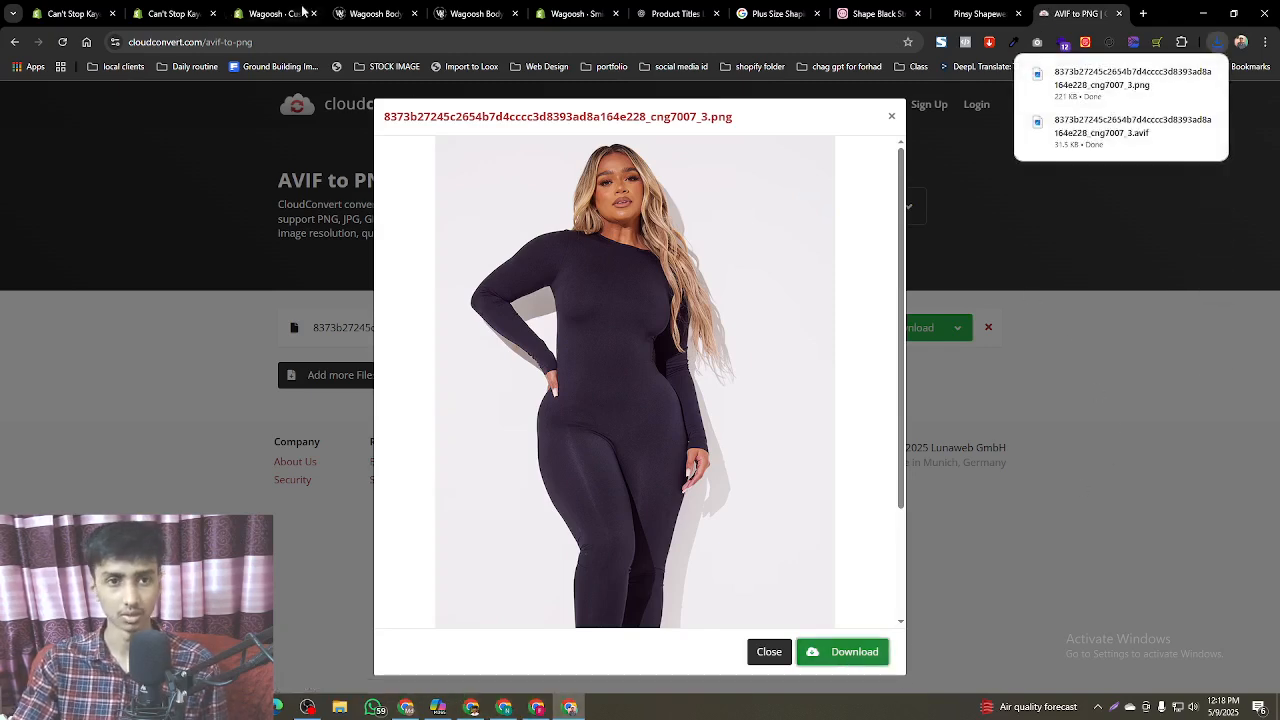
- Back in the Shopify editor, set the Plus Size Shaping Jumpsuit testimonial's image to the downloaded PNG
{"action": "left_click", "coordinate": [306, 11]}
{"action": "left_click", "coordinate": [1217, 41]}
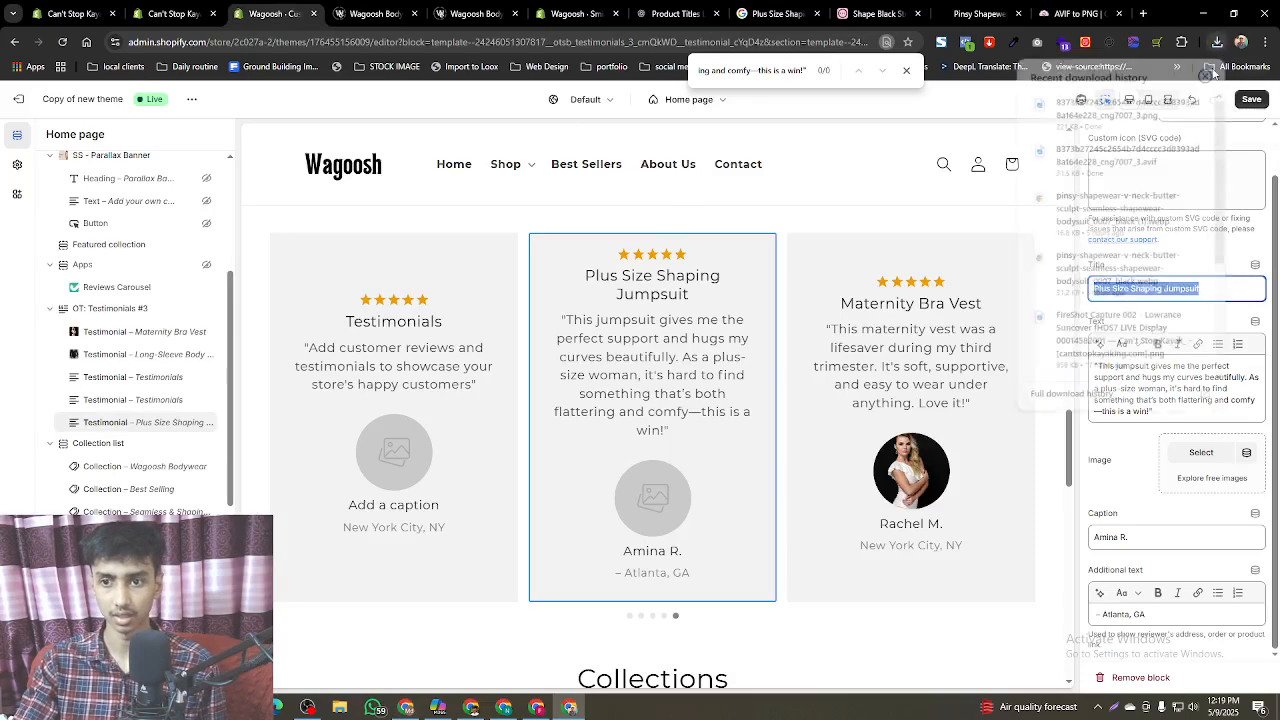
{"action": "left_click_drag", "start_coordinate": [1120, 104], "coordinate": [1172, 466]}
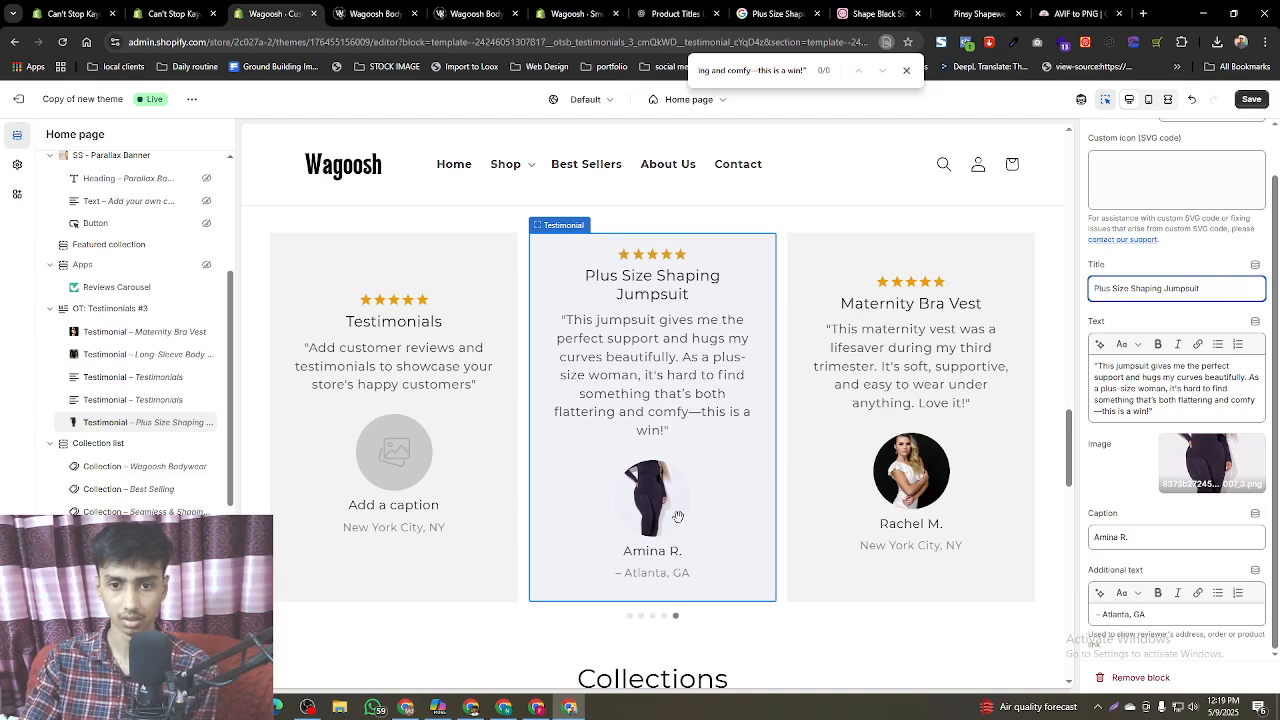
- Open the fourth testimonial's settings, and look through the open shapewear tabs and PrettyLittleThing's jumpsuit product page
{"action": "left_click", "coordinate": [113, 403]}
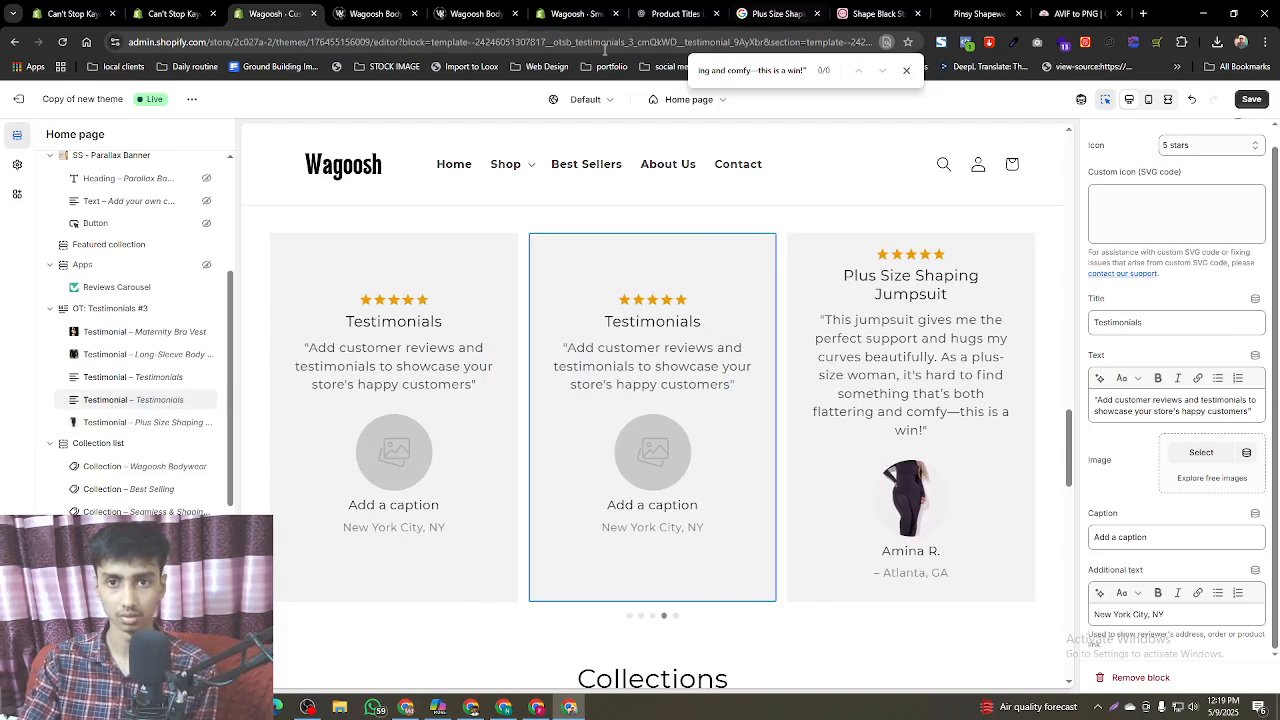
{"action": "left_click", "coordinate": [981, 12]}
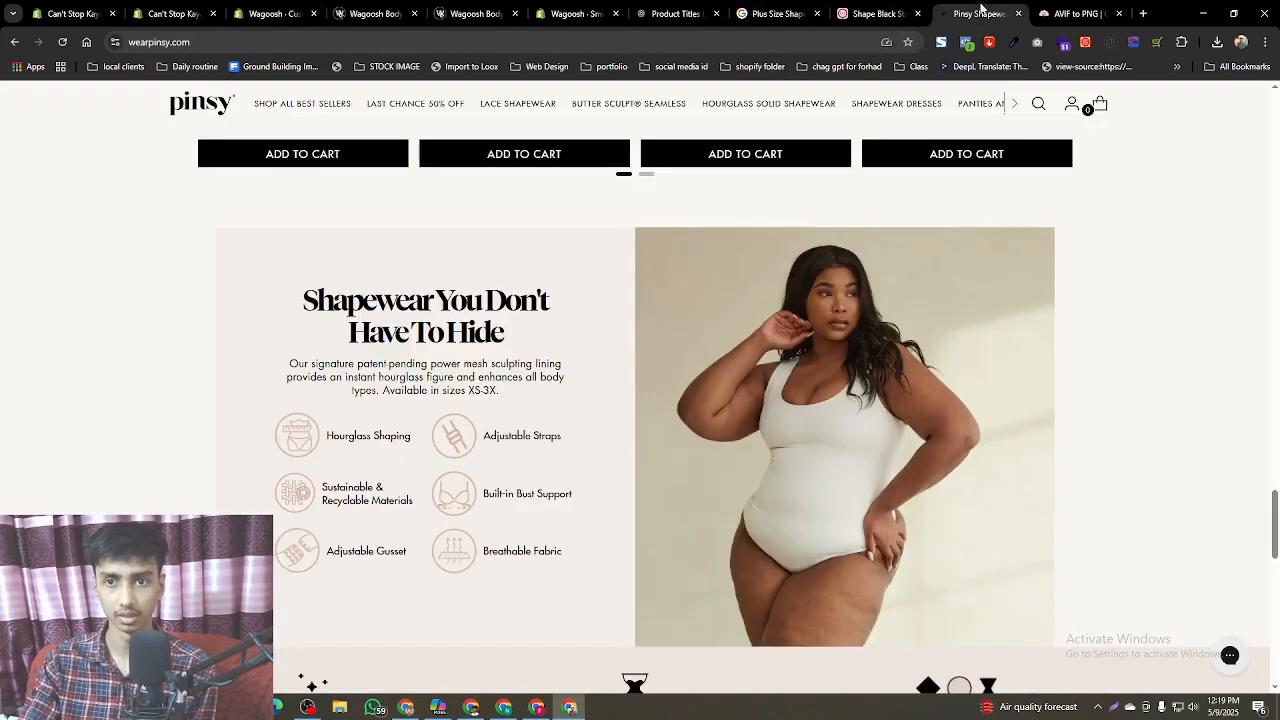
{"action": "left_click", "coordinate": [1080, 13]}
{"action": "left_click", "coordinate": [880, 13]}
{"action": "scroll", "coordinate": [793, 297], "scroll_direction": "up", "scroll_amount": 3}
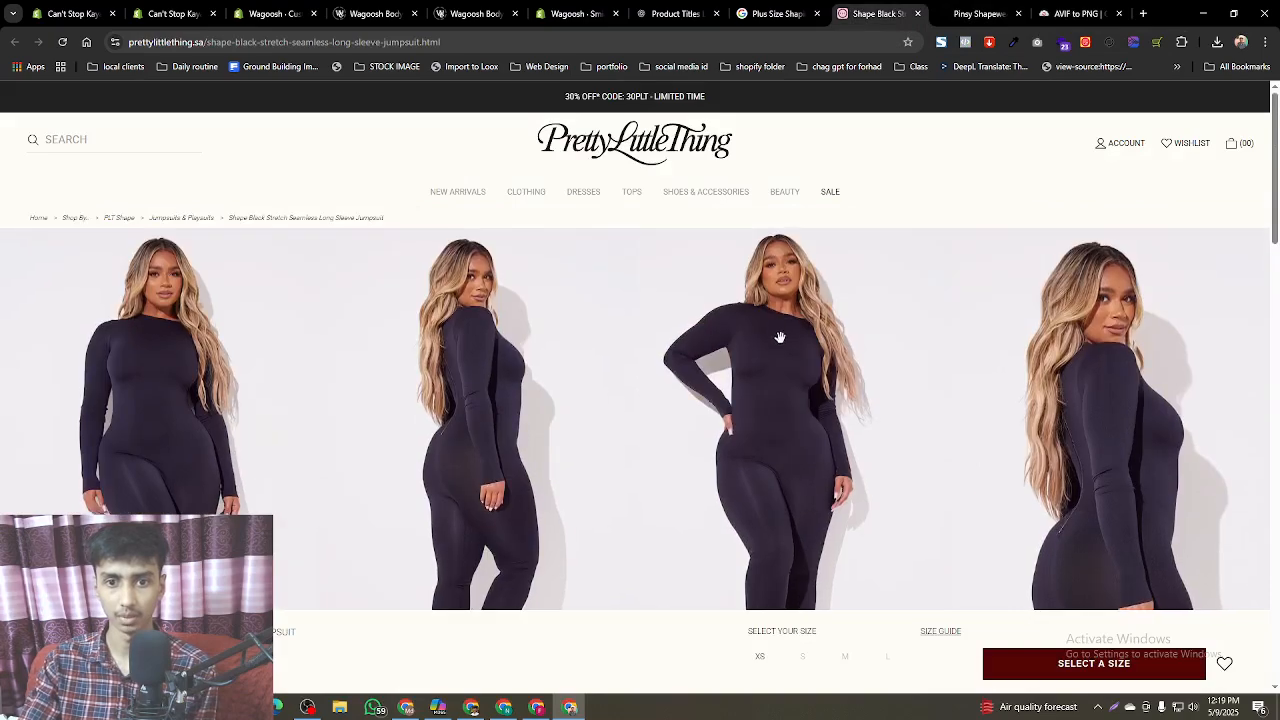
{"action": "scroll", "coordinate": [686, 340], "scroll_direction": "down", "scroll_amount": 12}
{"action": "scroll", "coordinate": [680, 300], "scroll_direction": "up", "scroll_amount": 5}
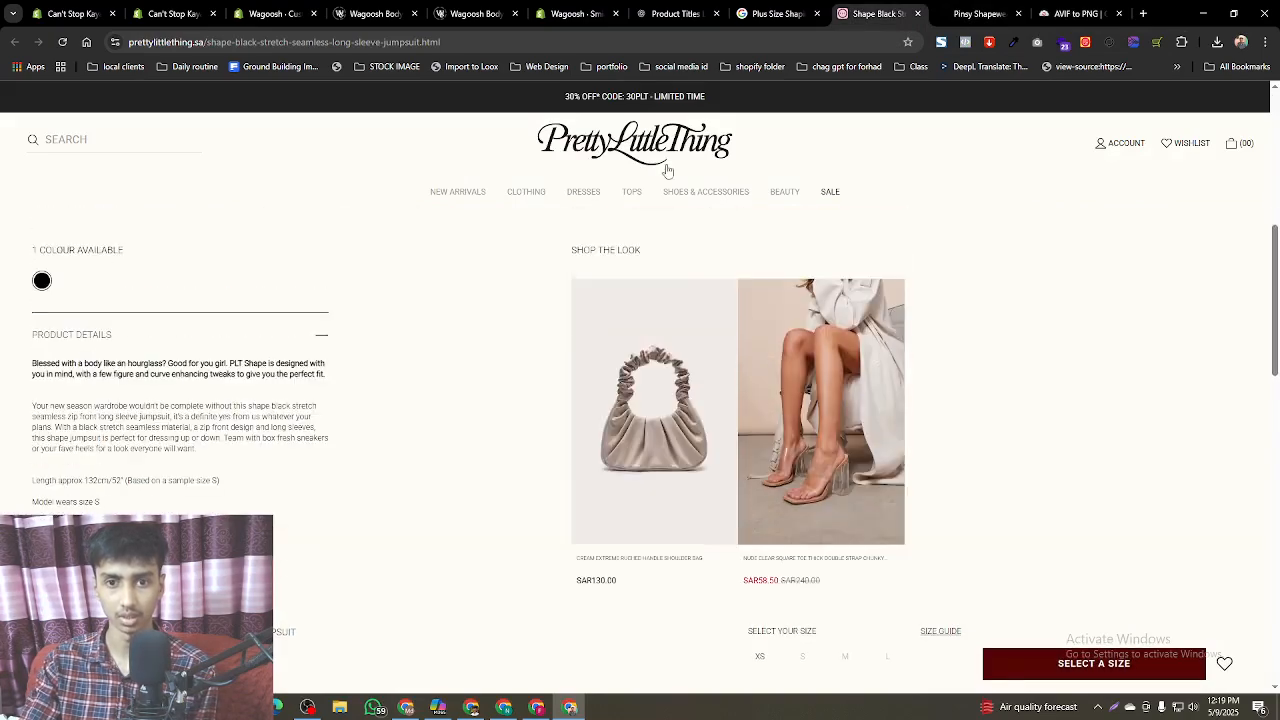
- Open the PrettyLittleThing home page and examine its banners and category images down to the footer
{"action": "left_click", "coordinate": [652, 130]}
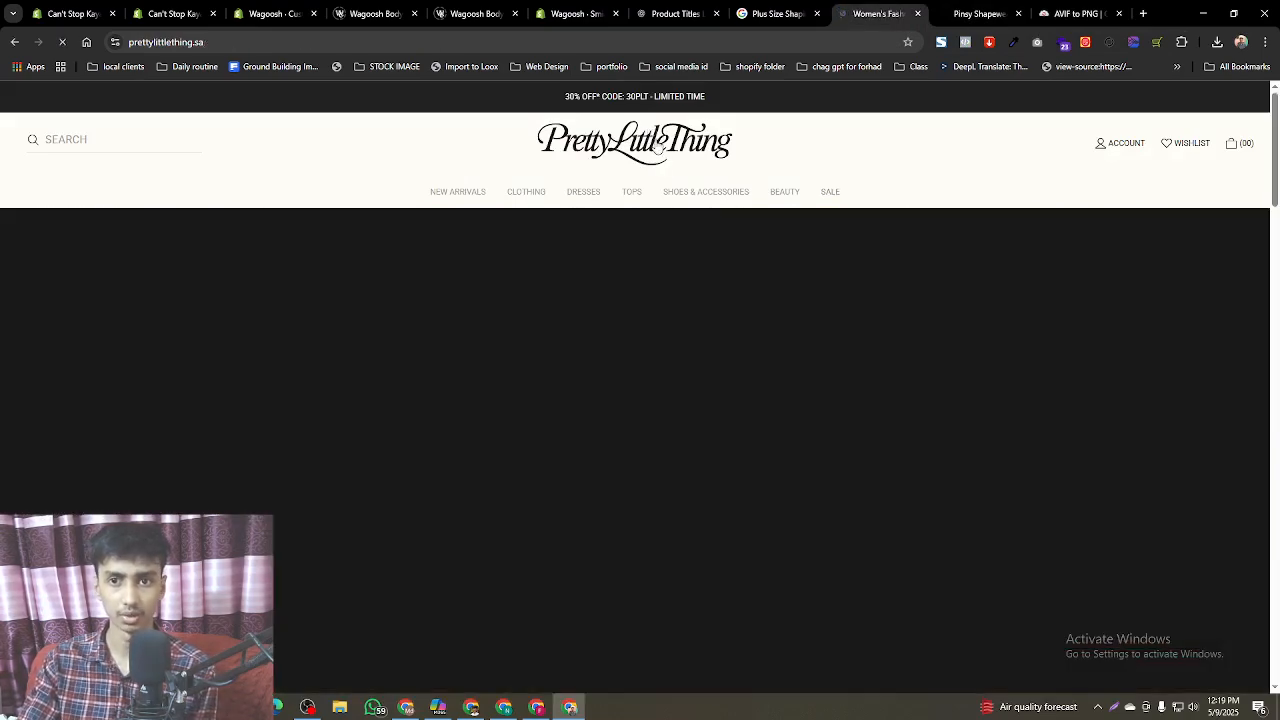
{"action": "scroll", "coordinate": [794, 394], "scroll_direction": "down", "scroll_amount": 4}
{"action": "scroll", "coordinate": [795, 397], "scroll_direction": "up", "scroll_amount": 2}
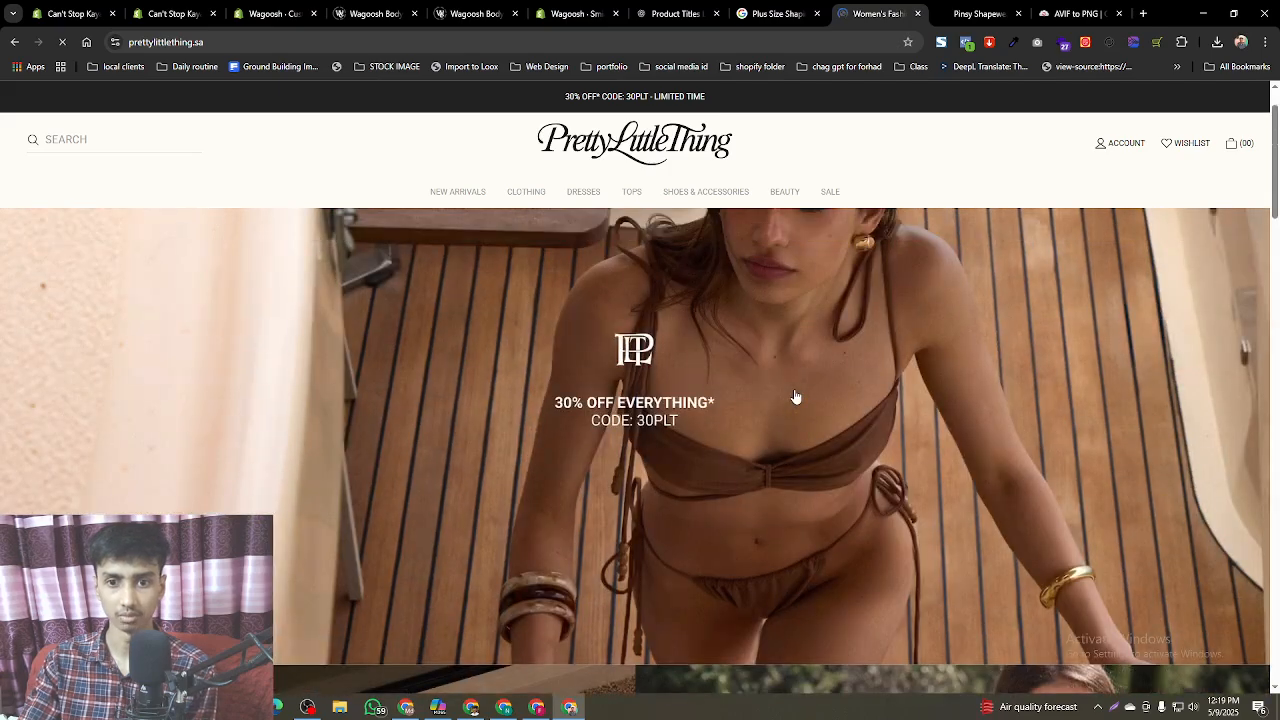
{"action": "scroll", "coordinate": [795, 397], "scroll_direction": "down", "scroll_amount": 10}
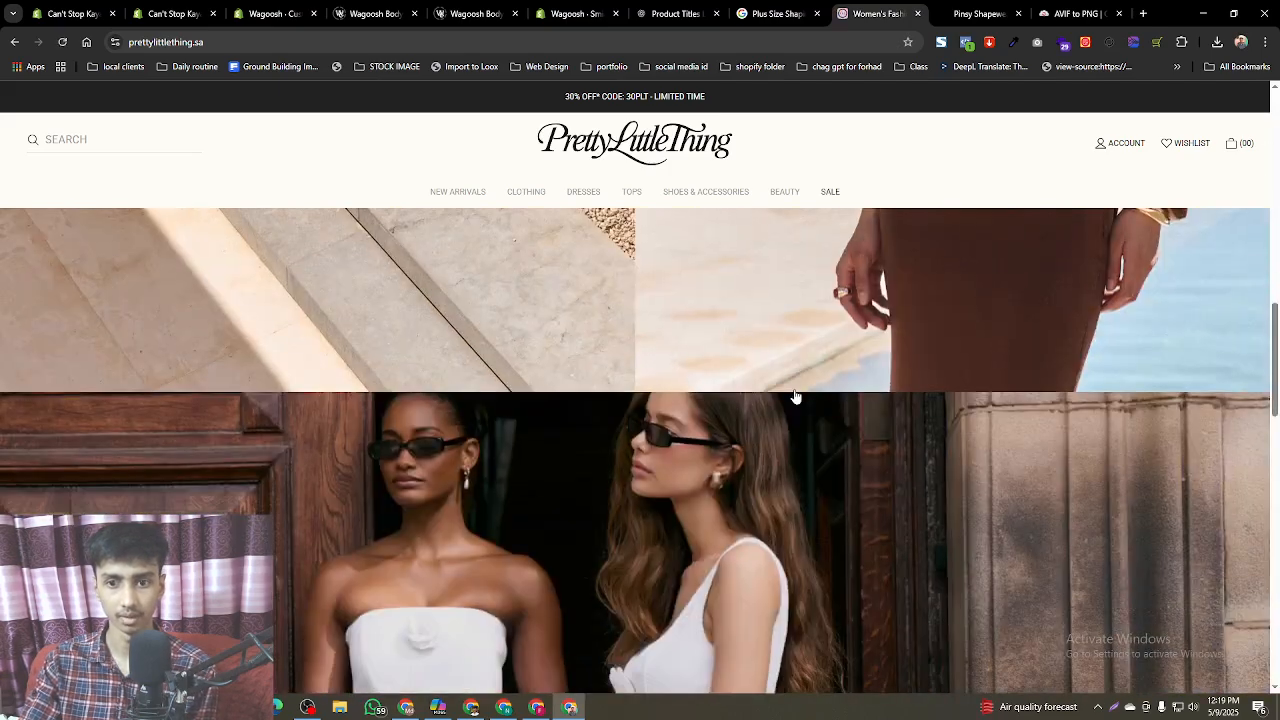
{"action": "scroll", "coordinate": [795, 397], "scroll_direction": "down", "scroll_amount": 10}
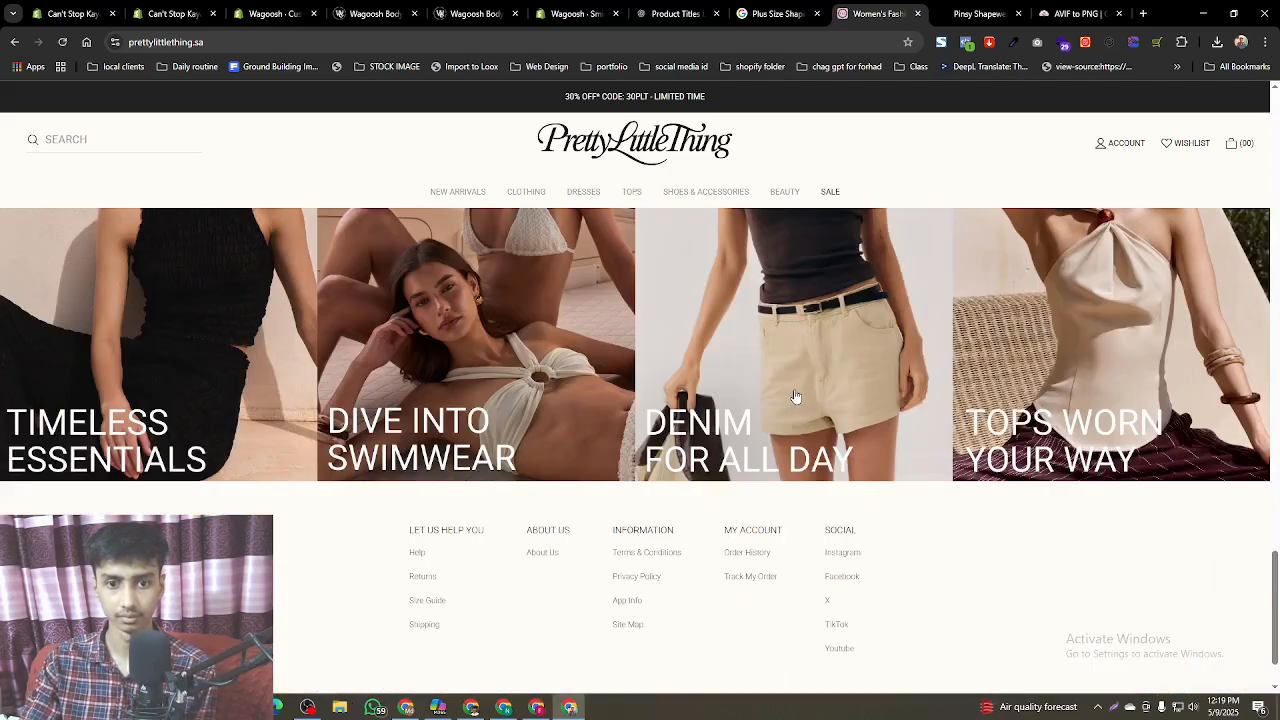
{"action": "scroll", "coordinate": [795, 397], "scroll_direction": "up", "scroll_amount": 15}
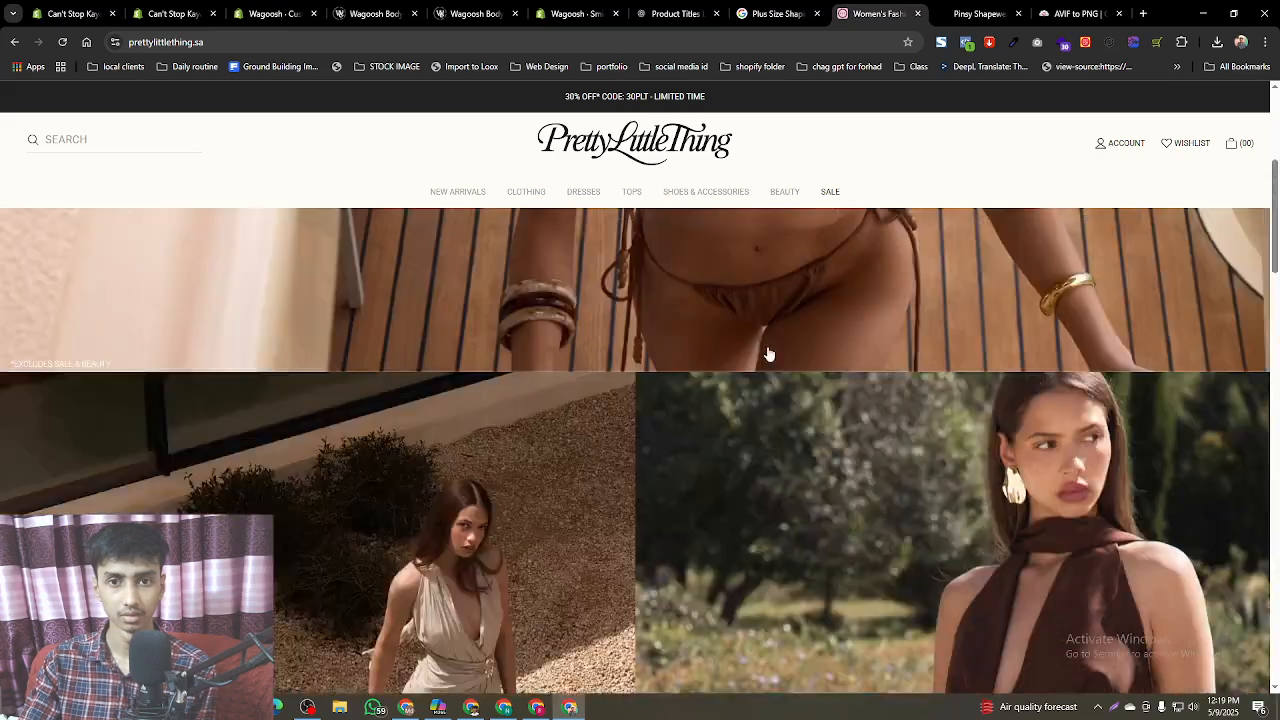
- Close the two Wagoosh storefront tabs opened on the seamless-essentials collection
{"action": "scroll", "coordinate": [769, 354], "scroll_direction": "up", "scroll_amount": 5}
{"action": "left_click", "coordinate": [500, 14]}
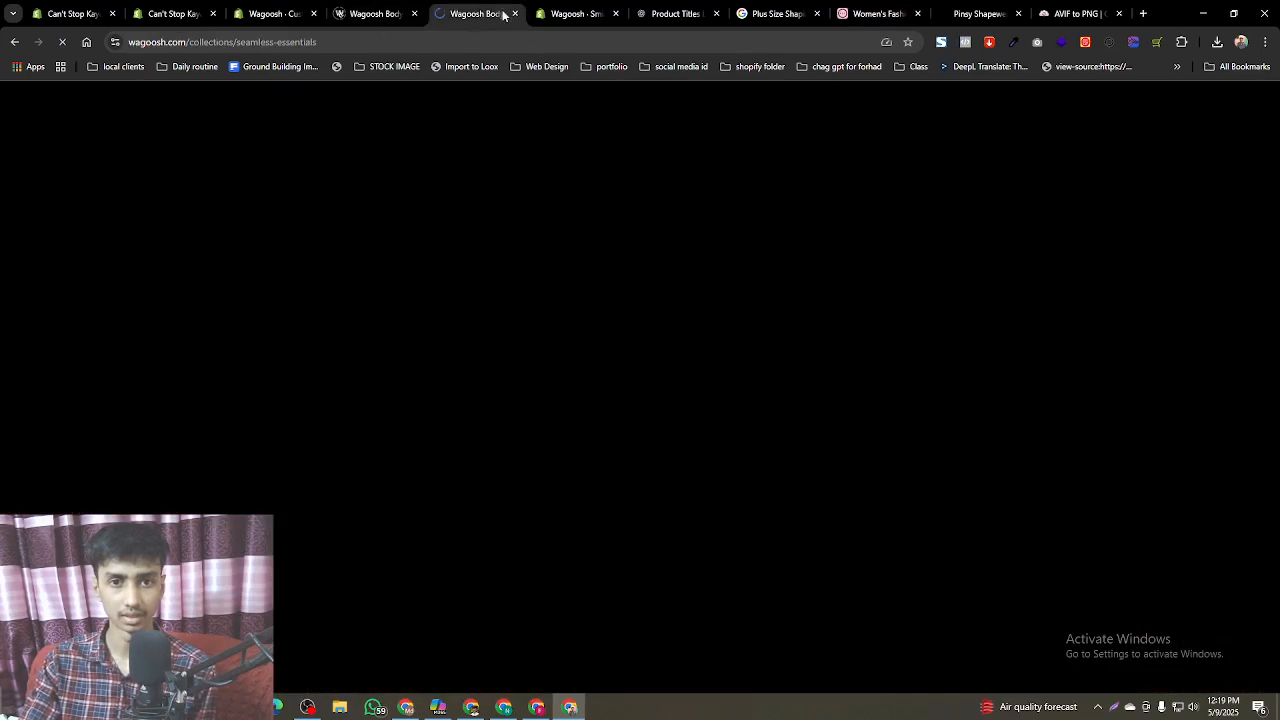
{"action": "left_click", "coordinate": [513, 14]}
{"action": "left_click", "coordinate": [400, 14]}
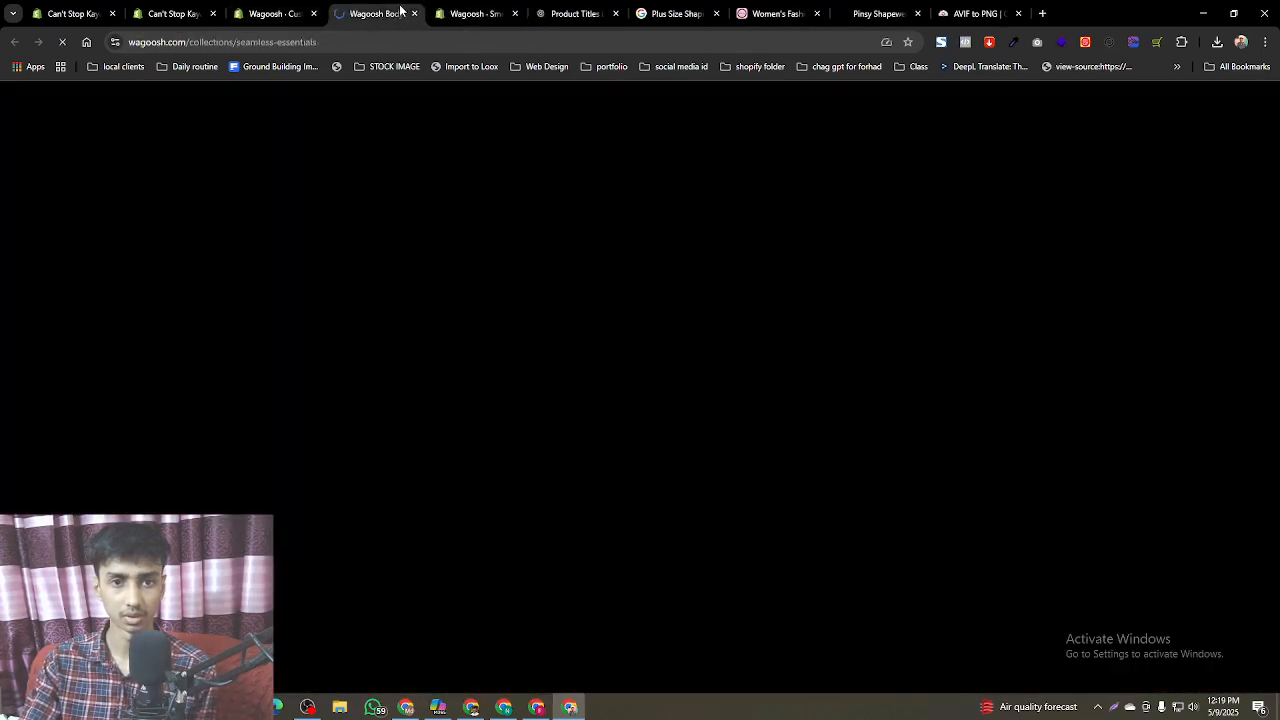
{"action": "left_click", "coordinate": [414, 14]}
- Copy the product name Yoga Bodysuit from the third ChatGPT review and search for it on the home page in the Shopify editor
{"action": "left_click", "coordinate": [475, 14]}
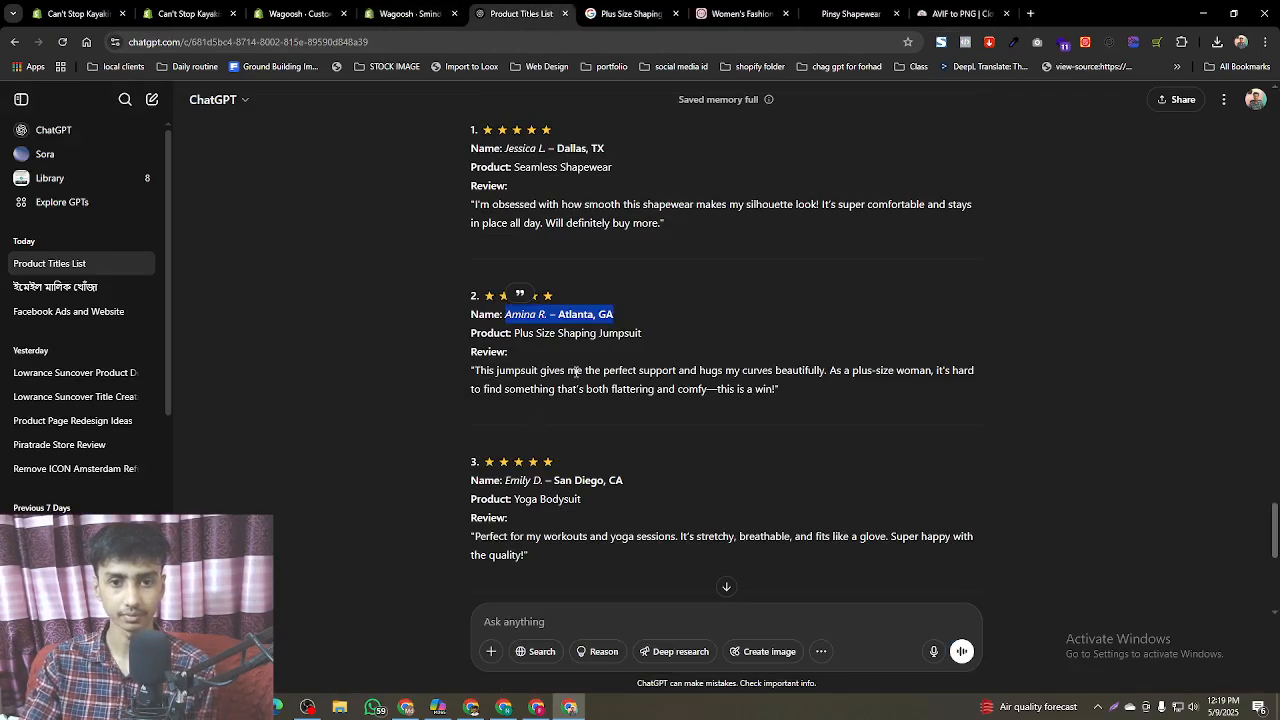
{"action": "scroll", "coordinate": [540, 433], "scroll_direction": "down", "scroll_amount": 1}
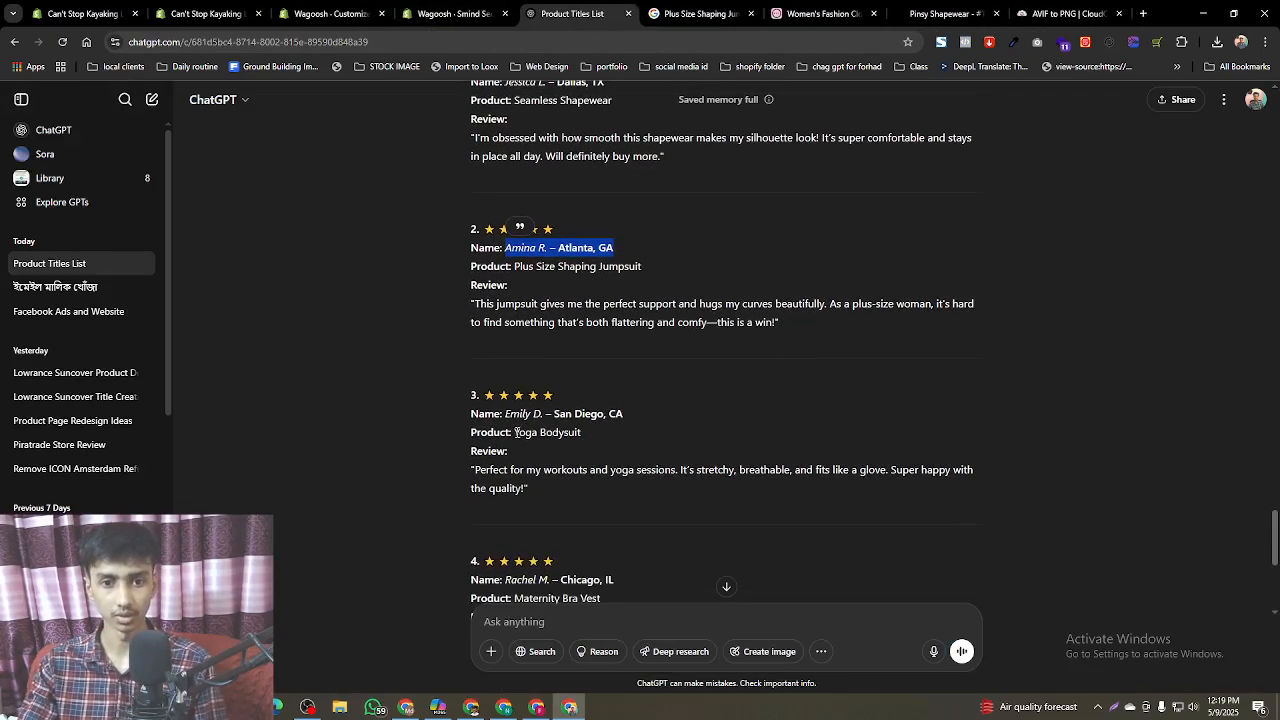
{"action": "left_click_drag", "start_coordinate": [515, 432], "coordinate": [594, 430]}
{"action": "key", "text": "ctrl+c"}
{"action": "left_click", "coordinate": [367, 9]}
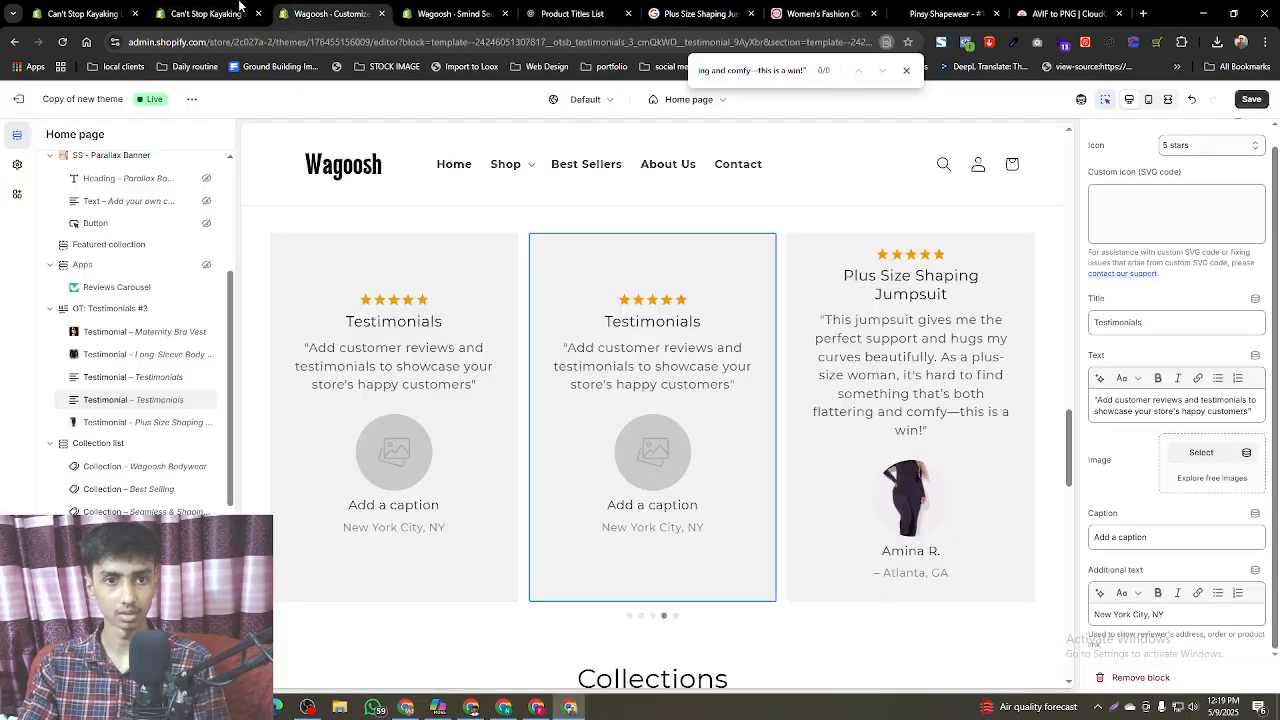
{"action": "left_click", "coordinate": [239, 7]}
{"action": "left_click", "coordinate": [337, 9]}
{"action": "key", "text": "ctrl+f"}
{"action": "key", "text": "ctrl+v"}
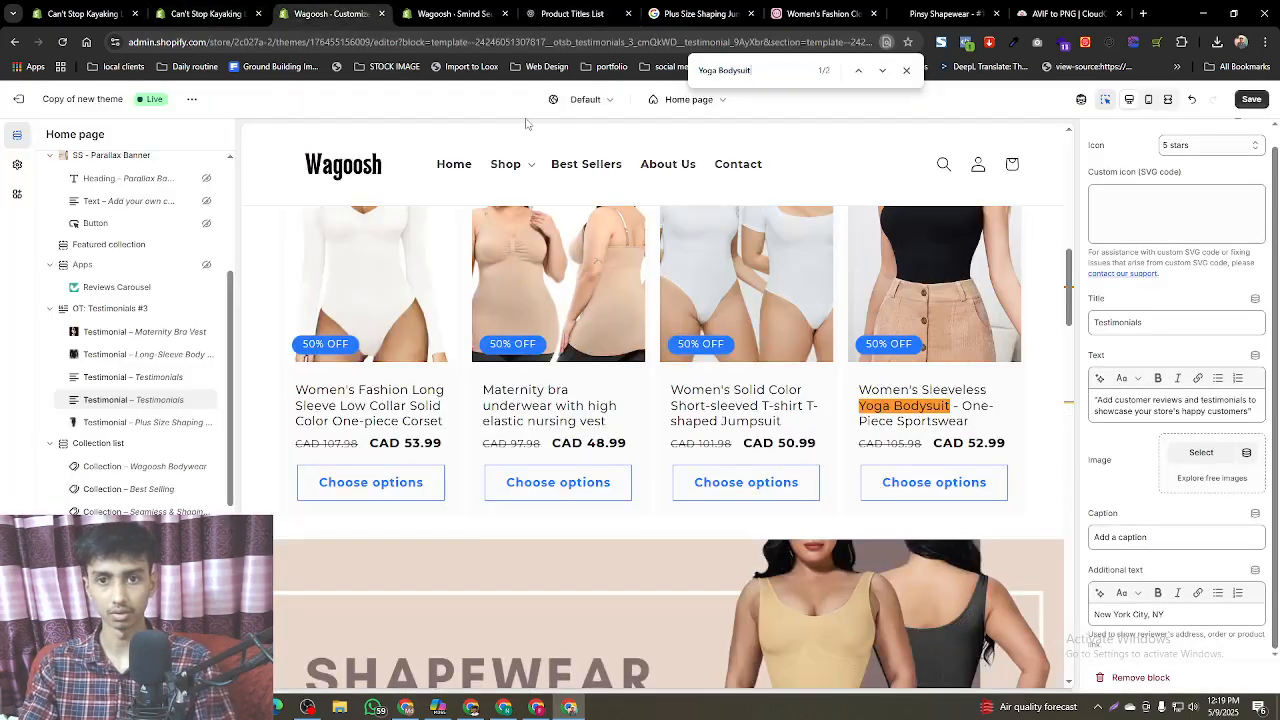
- Set the fourth testimonial's title to Yoga Bodysuit, reusing the product name from the clipboard history
{"action": "scroll", "coordinate": [700, 530], "scroll_direction": "down", "scroll_amount": 10}
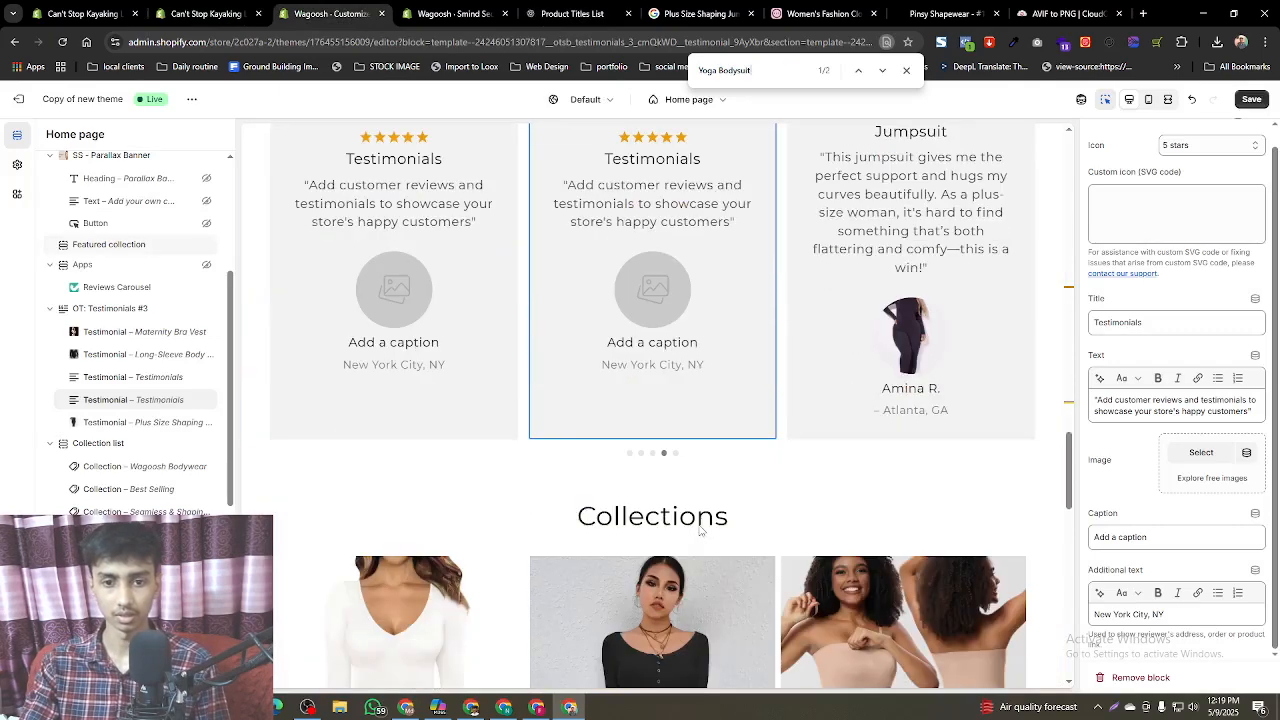
{"action": "left_click", "coordinate": [1147, 321]}
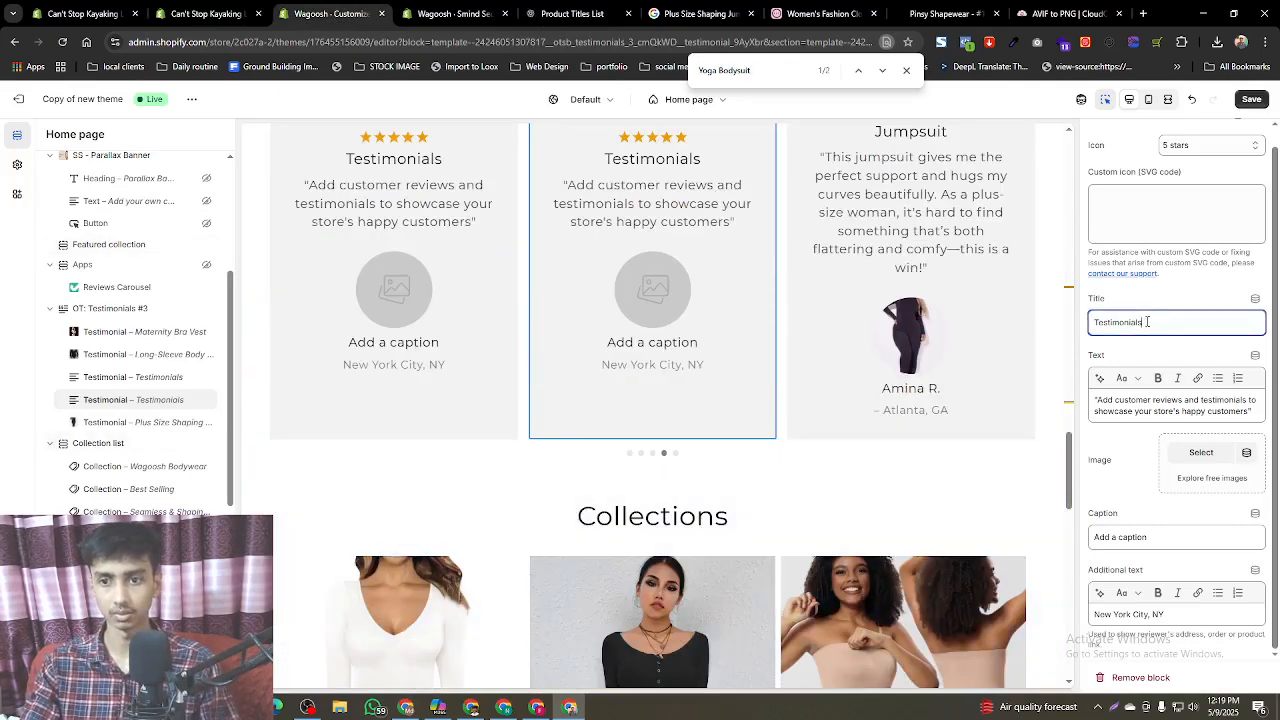
{"action": "key", "text": "ctrl+a"}
{"action": "type", "text": "Testimonials"}
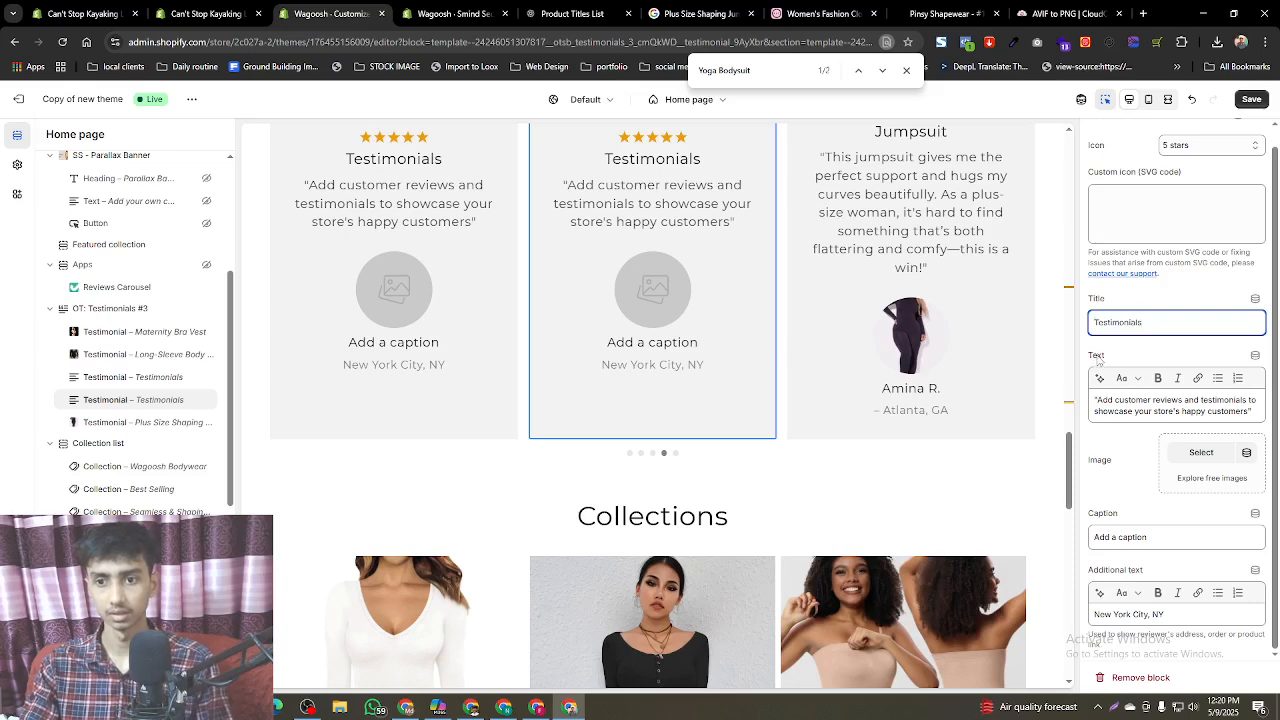
{"action": "key", "text": "ctrl+a"}
{"action": "key", "text": "super+v"}
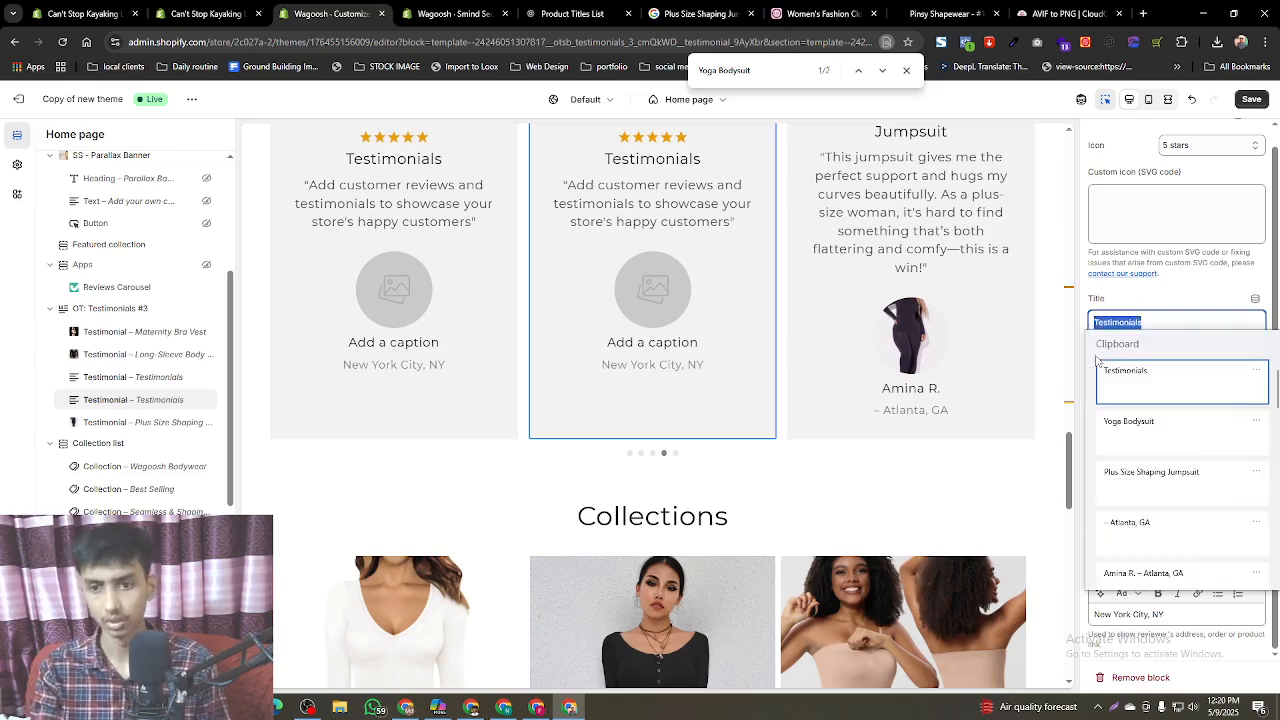
{"action": "left_click", "coordinate": [1140, 430]}
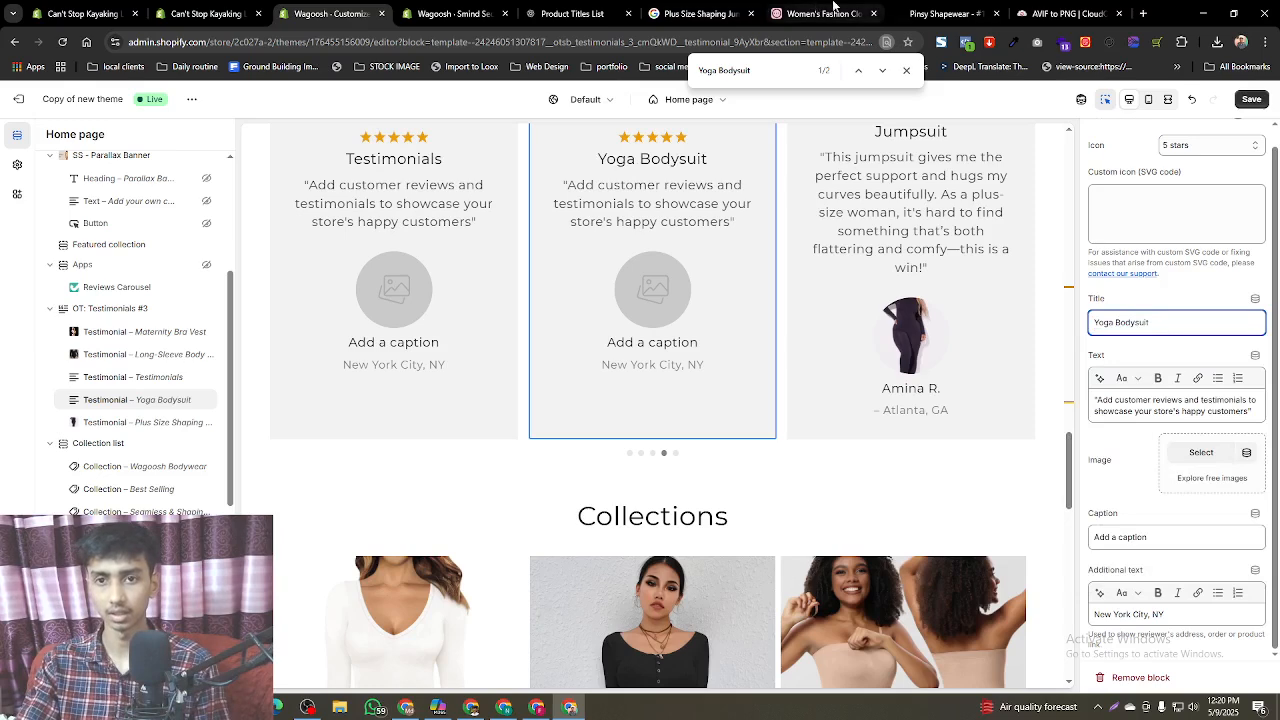
- Copy the Yoga Bodysuit review's quoted text from ChatGPT and return to the Shopify tabs
{"action": "left_click", "coordinate": [936, 8]}
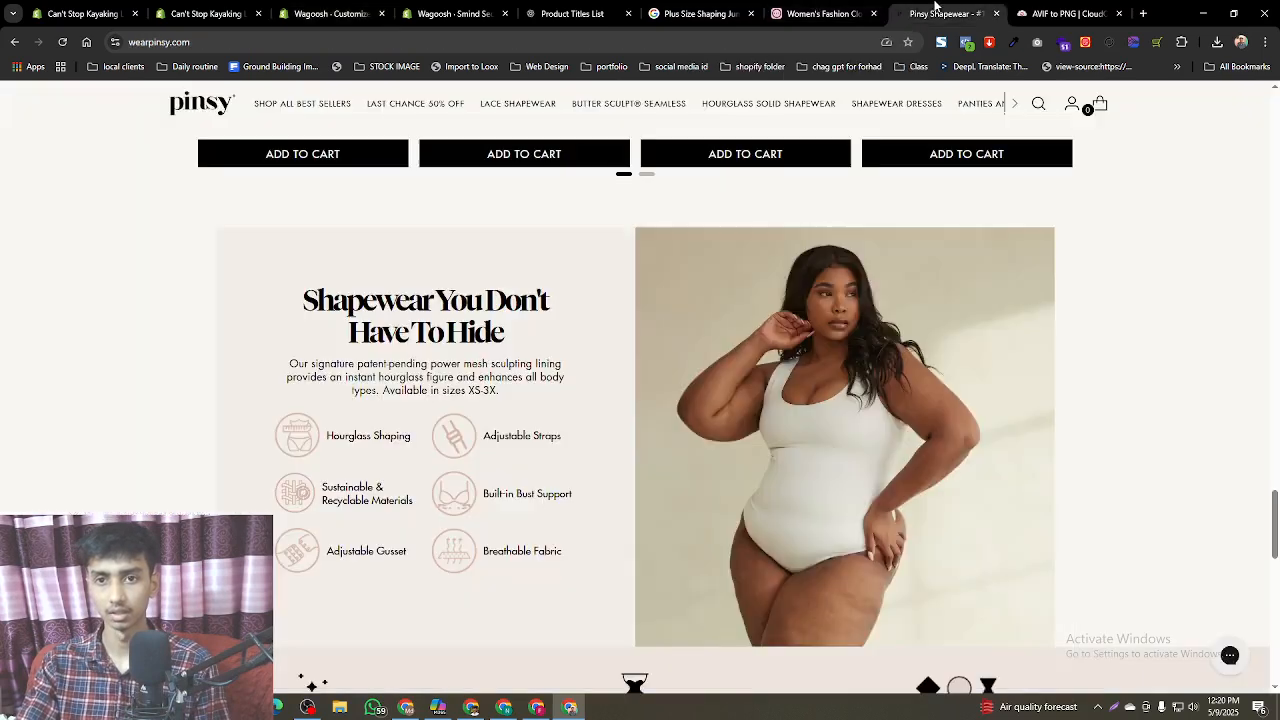
{"action": "left_click", "coordinate": [575, 13]}
{"action": "triple_click", "coordinate": [540, 469]}
{"action": "key", "text": "ctrl+c"}
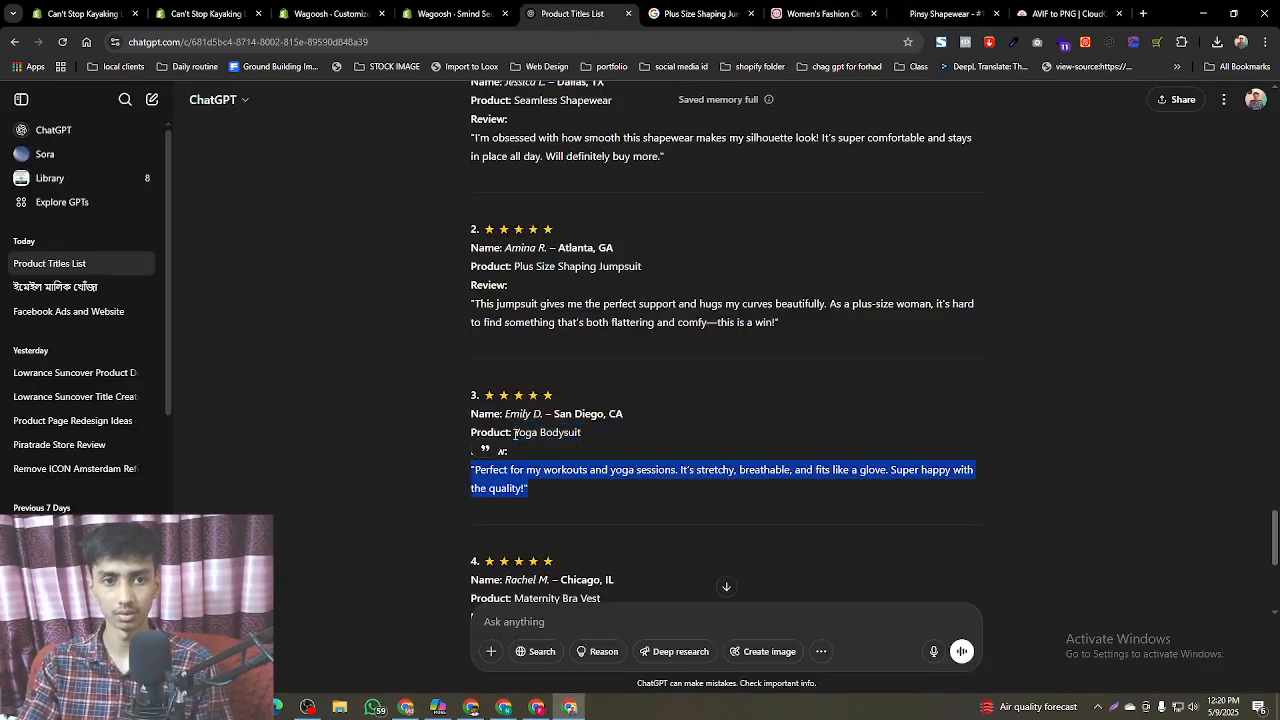
{"action": "left_click", "coordinate": [330, 13]}
{"action": "left_click", "coordinate": [434, 8]}
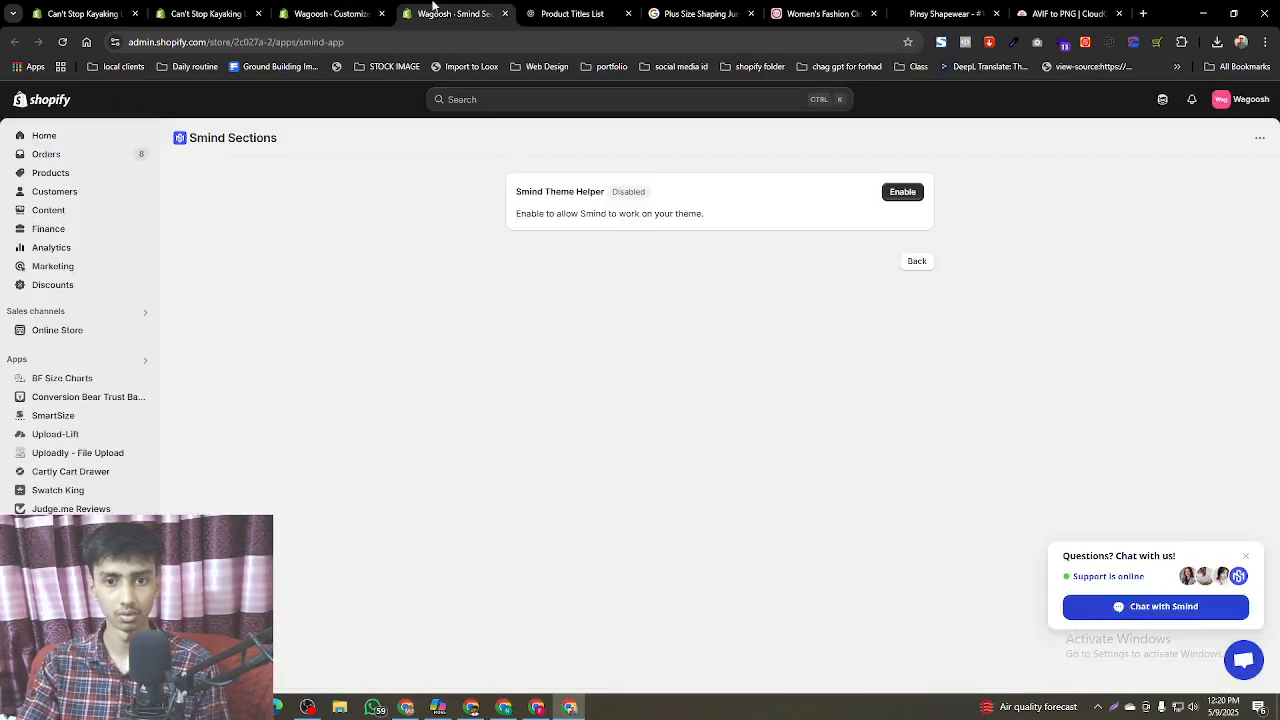
- Switch to the Shopify theme editor and replace the Yoga Bodysuit testimonial's text with the copied "Perfect for my workouts and yoga sessions" review
{"action": "left_click", "coordinate": [330, 13]}
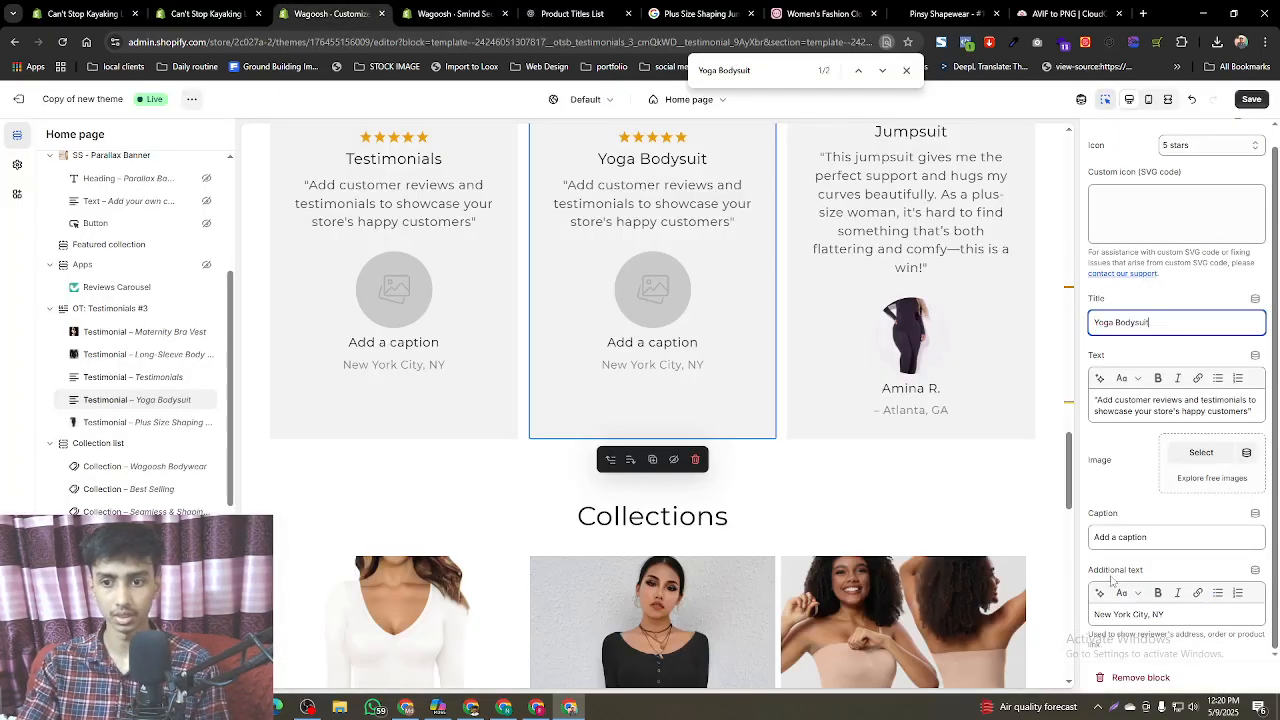
{"action": "triple_click", "coordinate": [1122, 411]}
{"action": "key", "text": "ctrl+v"}
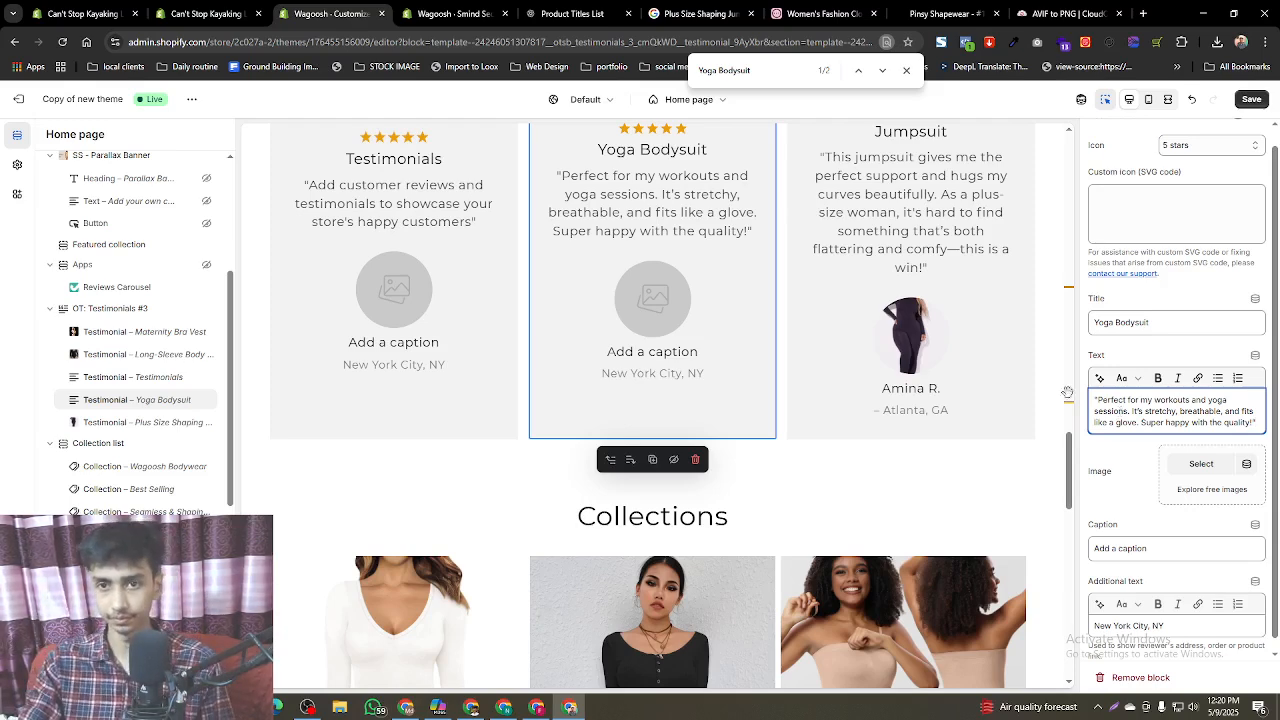
- Copy the third review's reviewer name and location from ChatGPT into the Yoga Bodysuit testimonial's caption in the theme editor
{"action": "left_click", "coordinate": [572, 13]}
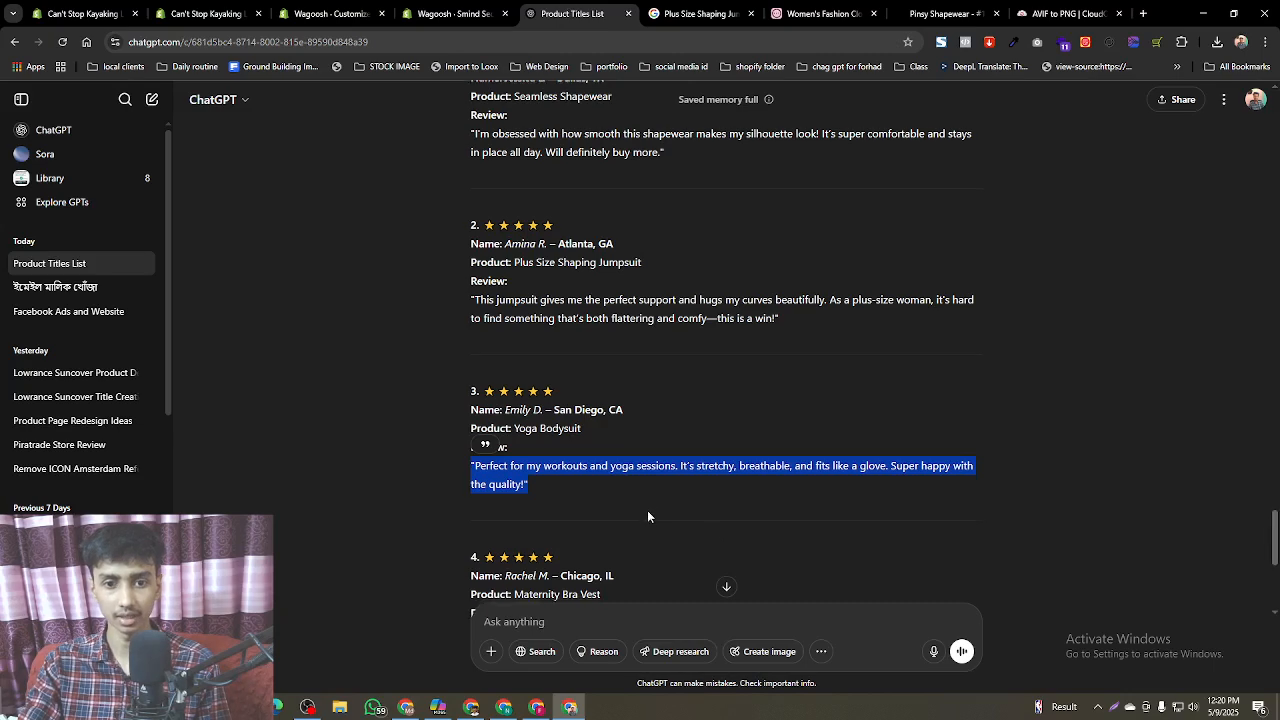
{"action": "scroll", "coordinate": [647, 517], "scroll_direction": "down", "scroll_amount": 1}
{"action": "left_click", "coordinate": [545, 460]}
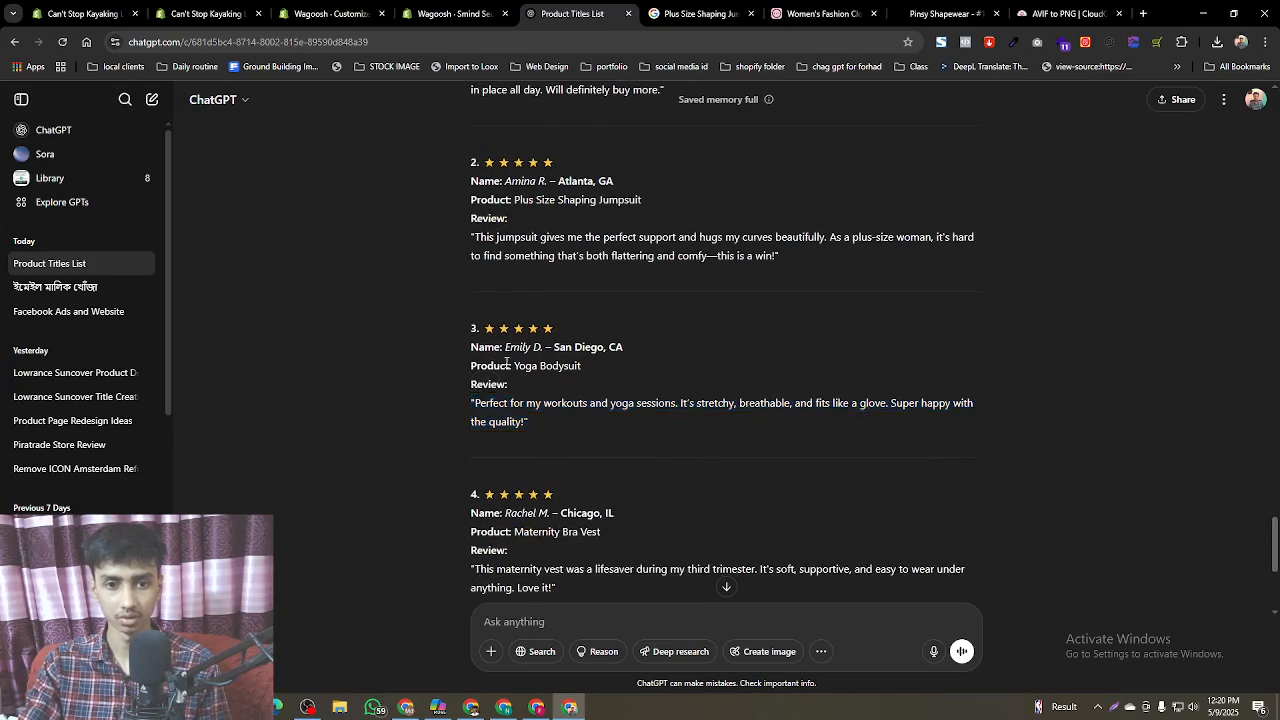
{"action": "left_click_drag", "start_coordinate": [505, 347], "coordinate": [640, 340]}
{"action": "key", "text": "ctrl+c"}
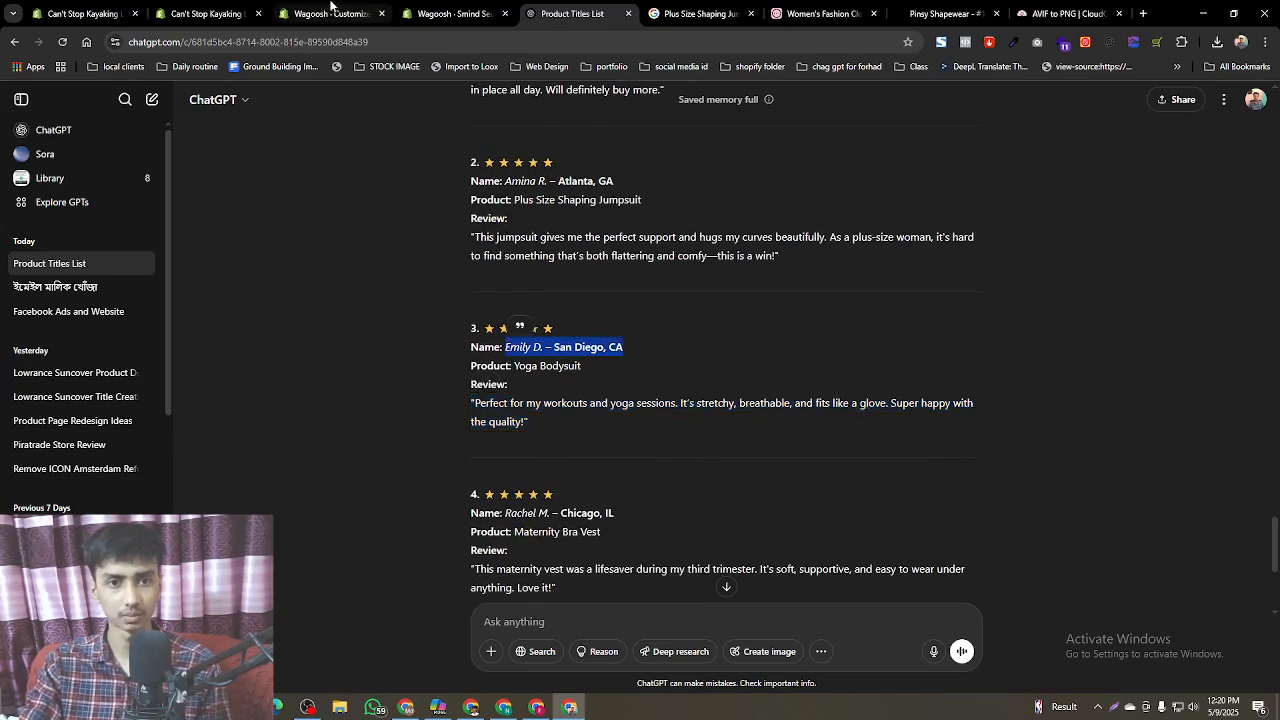
{"action": "left_click", "coordinate": [330, 13]}
{"action": "left_click", "coordinate": [1100, 553]}
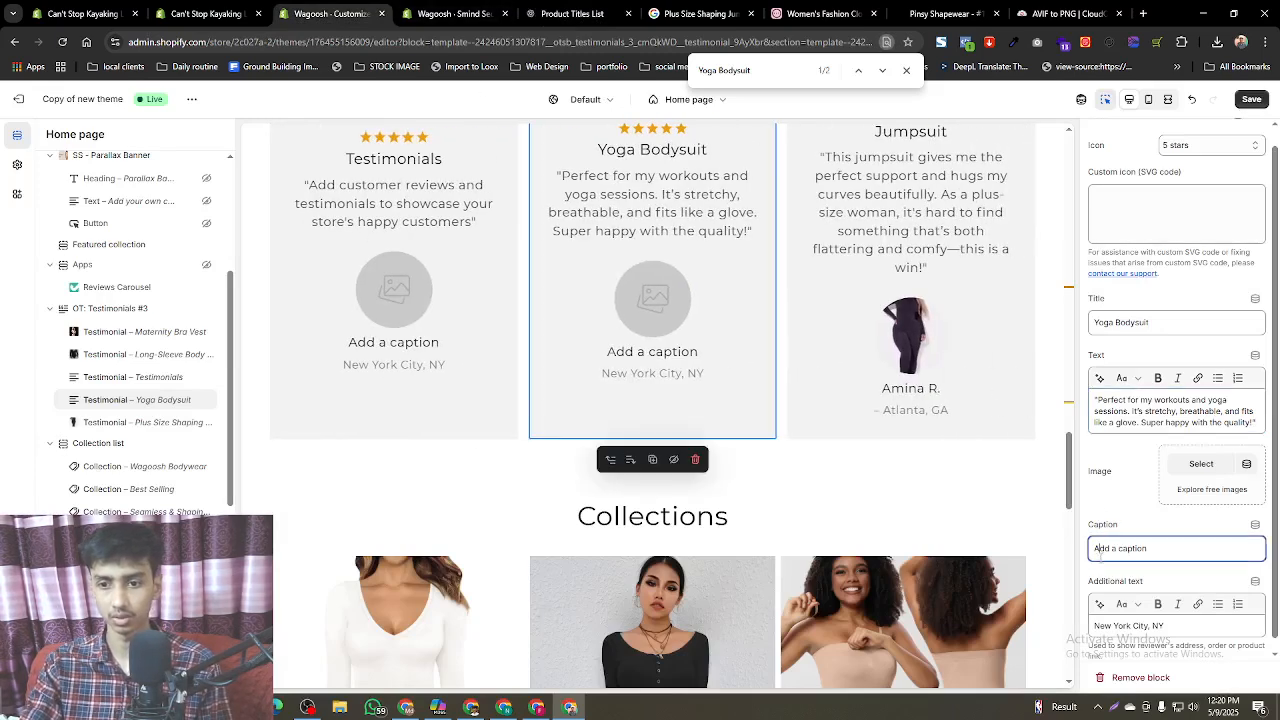
{"action": "double_click", "coordinate": [1101, 553]}
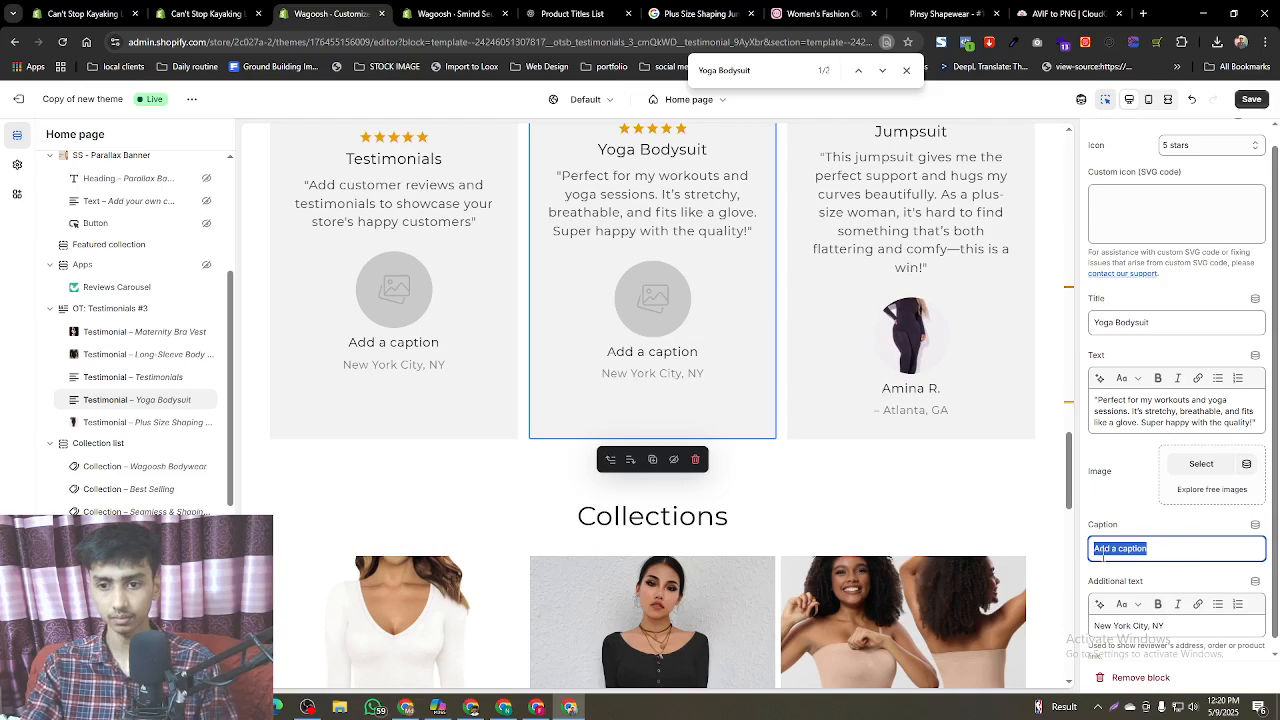
{"action": "key", "text": "ctrl+v"}
- Move the location "– San Diego, CA" from the caption into the testimonial's additional text, without an empty line above it
{"action": "left_click_drag", "start_coordinate": [1127, 548], "coordinate": [1239, 560]}
{"action": "key", "text": "ctrl+c"}
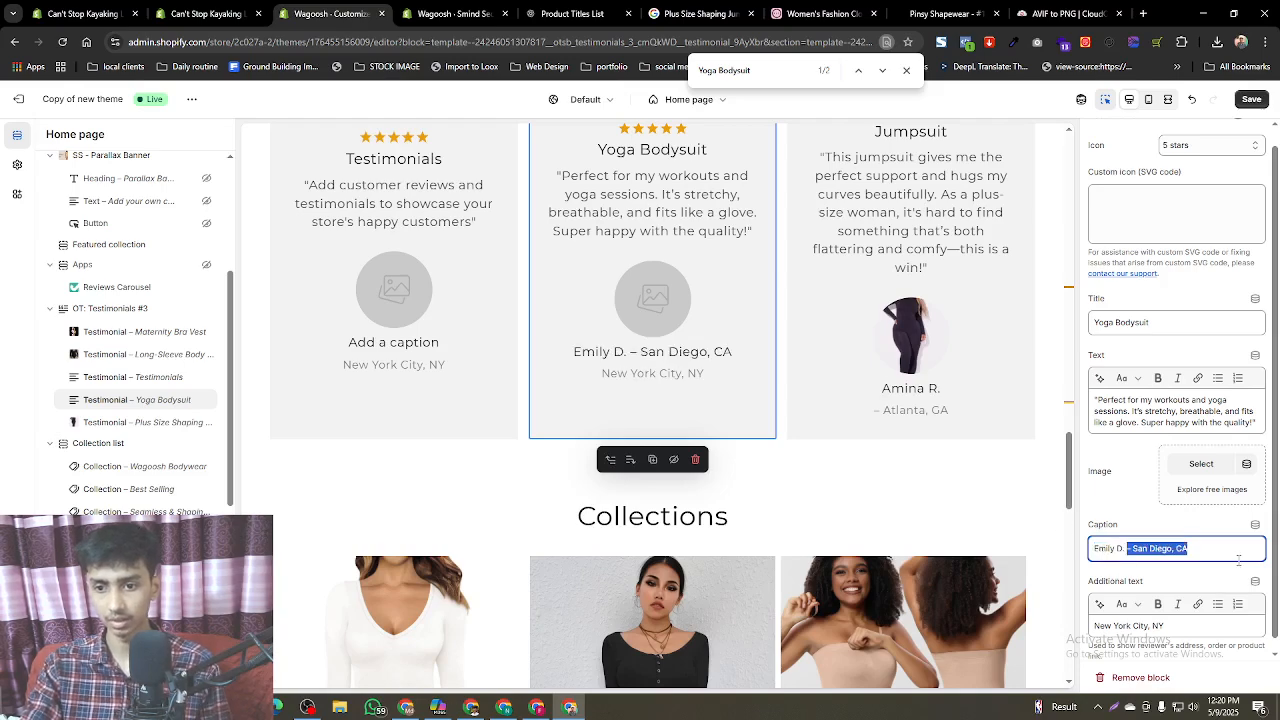
{"action": "key", "text": "BackSpace"}
{"action": "triple_click", "coordinate": [1127, 627]}
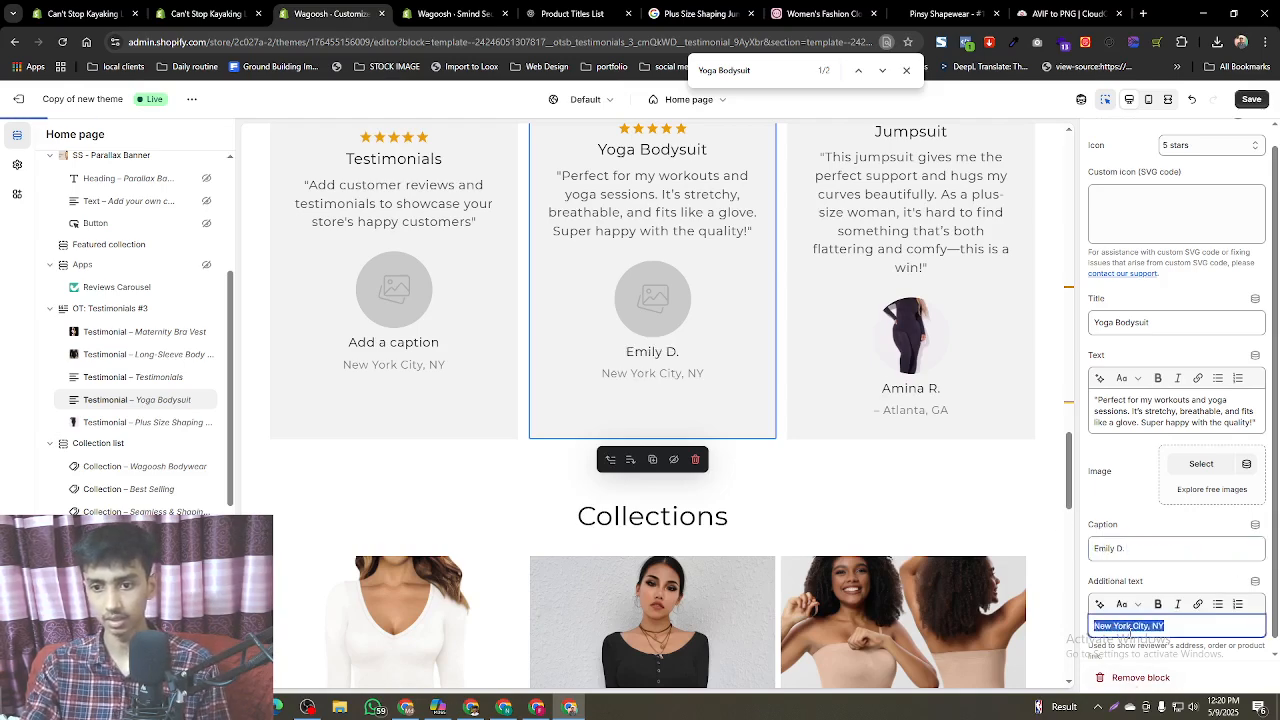
{"action": "key", "text": "ctrl+v"}
{"action": "scroll", "coordinate": [1150, 614], "scroll_direction": "down", "scroll_amount": 1}
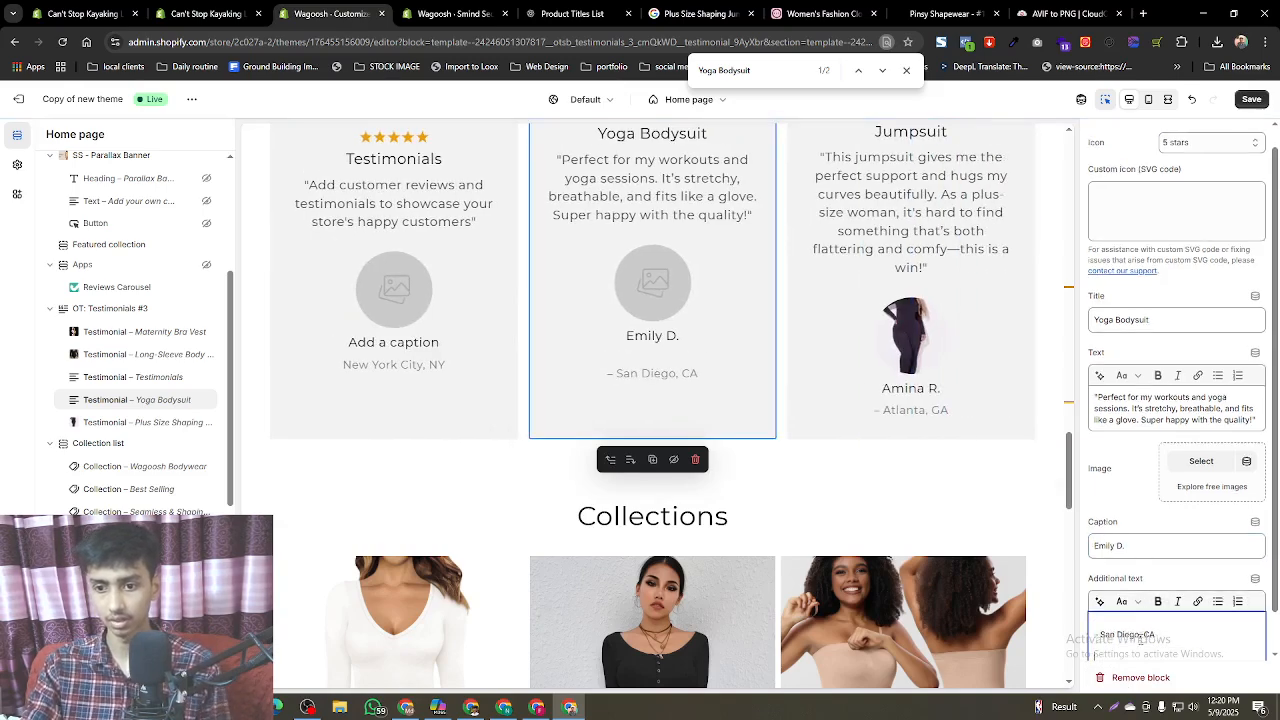
{"action": "key", "text": "BackSpace"}
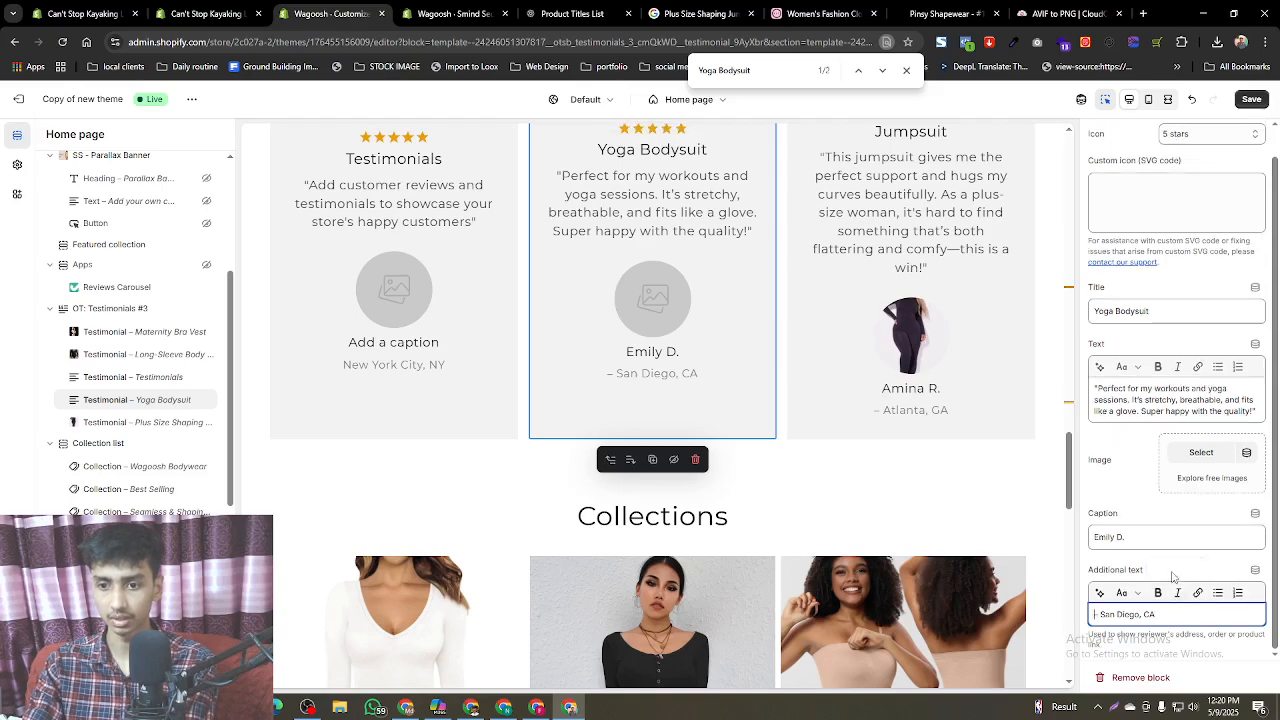
- Filter the image library by the Women's Sleeveless Yoga Bodysuit product and set the pink bodysuit photo as the Yoga Bodysuit testimonial's image
{"action": "triple_click", "coordinate": [1140, 311]}
{"action": "key", "text": "ctrl+c"}
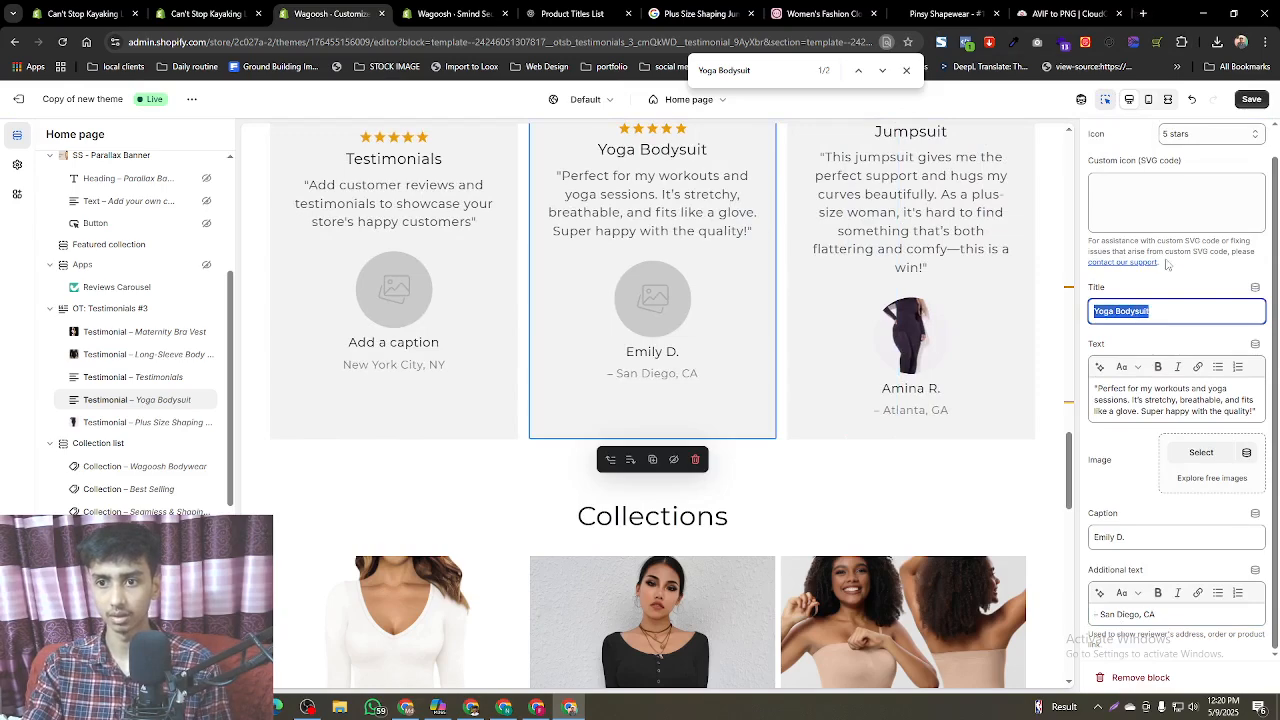
{"action": "scroll", "coordinate": [1180, 211], "scroll_direction": "up", "scroll_amount": 1}
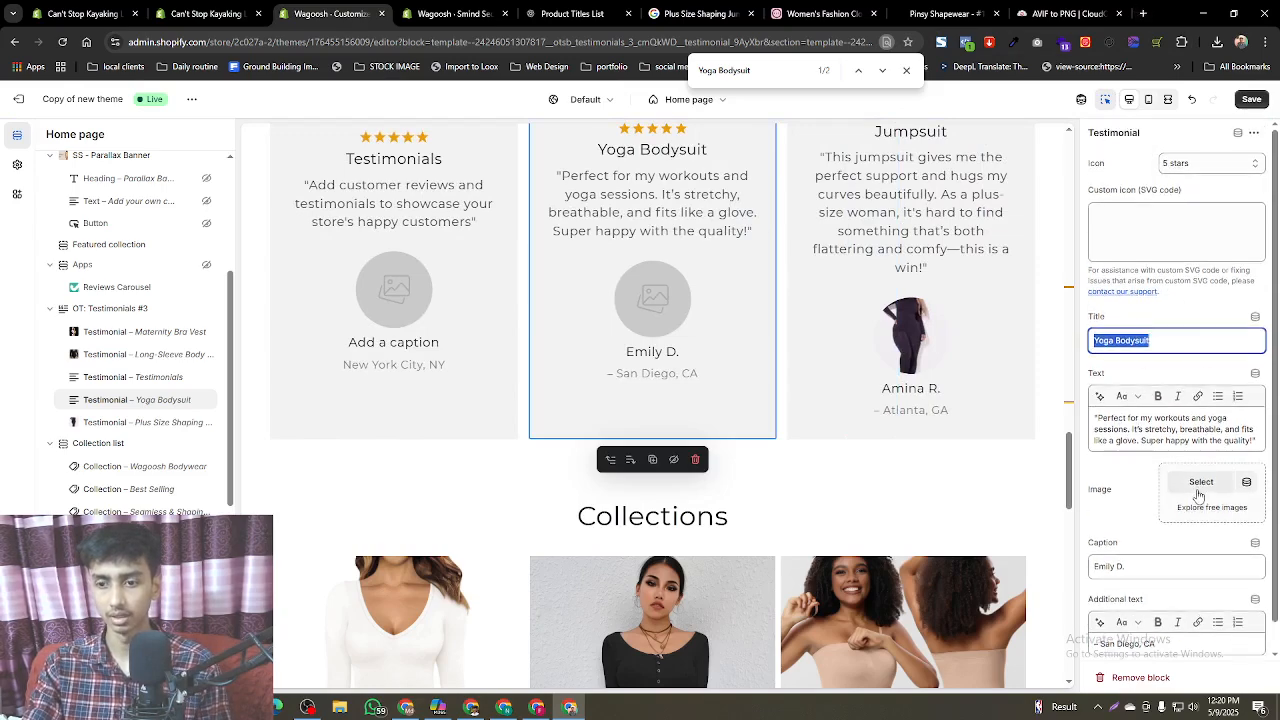
{"action": "left_click", "coordinate": [1199, 488]}
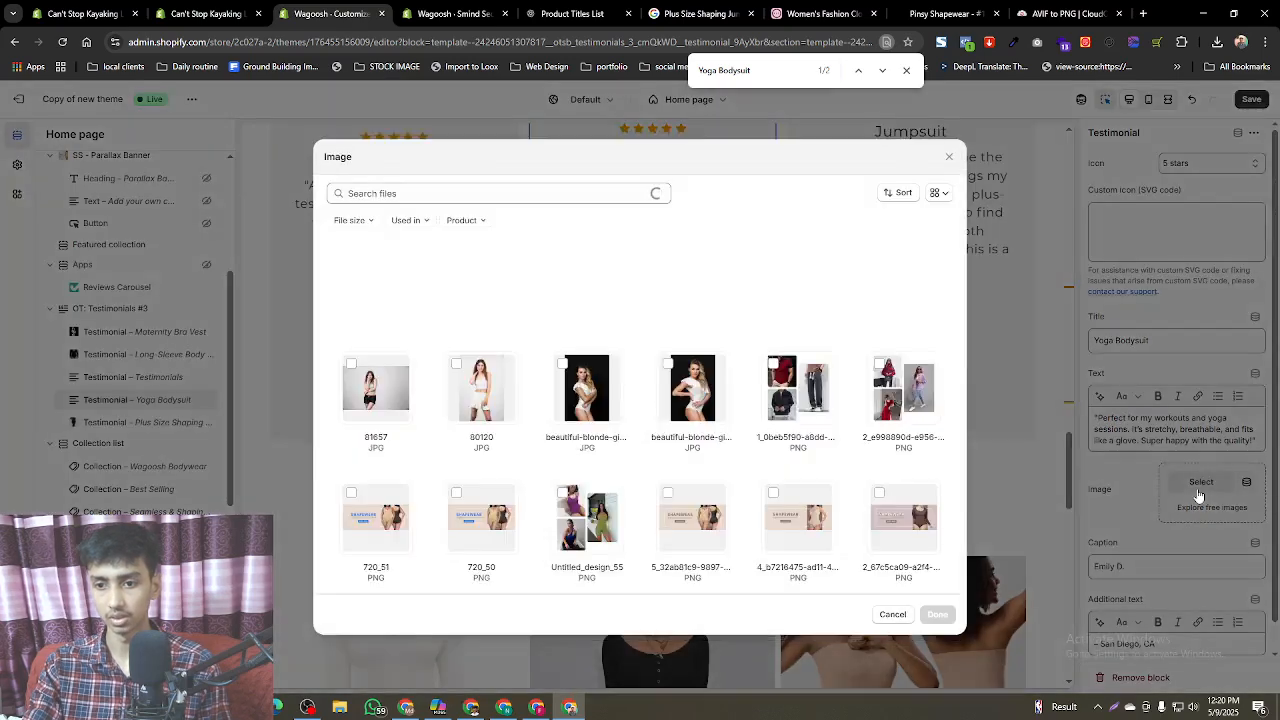
{"action": "left_click", "coordinate": [464, 222]}
{"action": "left_click", "coordinate": [483, 248]}
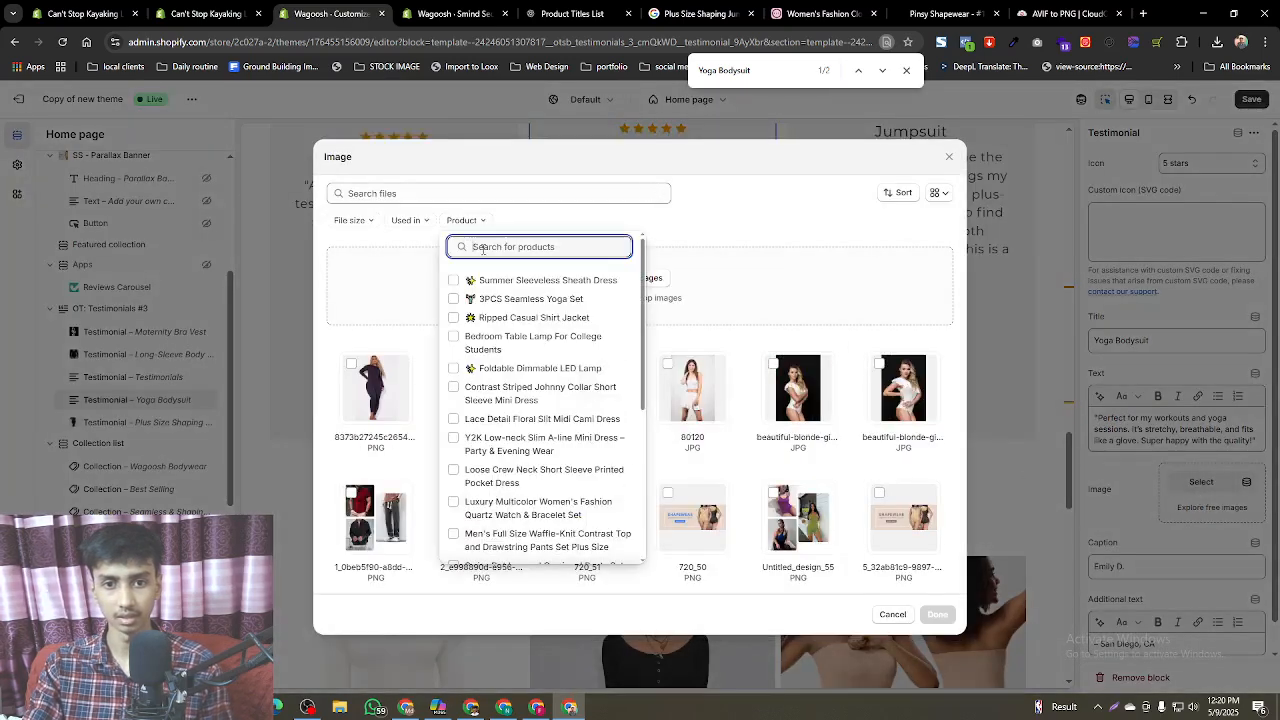
{"action": "key", "text": "ctrl+v"}
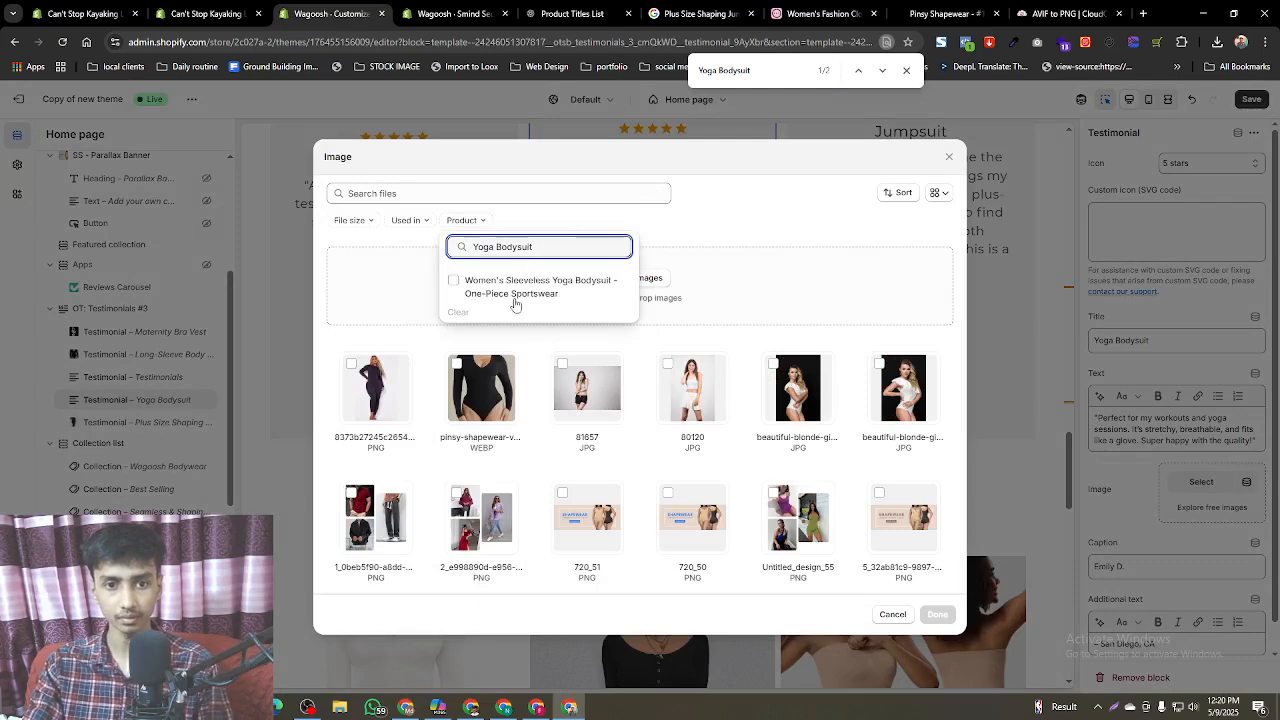
{"action": "left_click", "coordinate": [515, 302]}
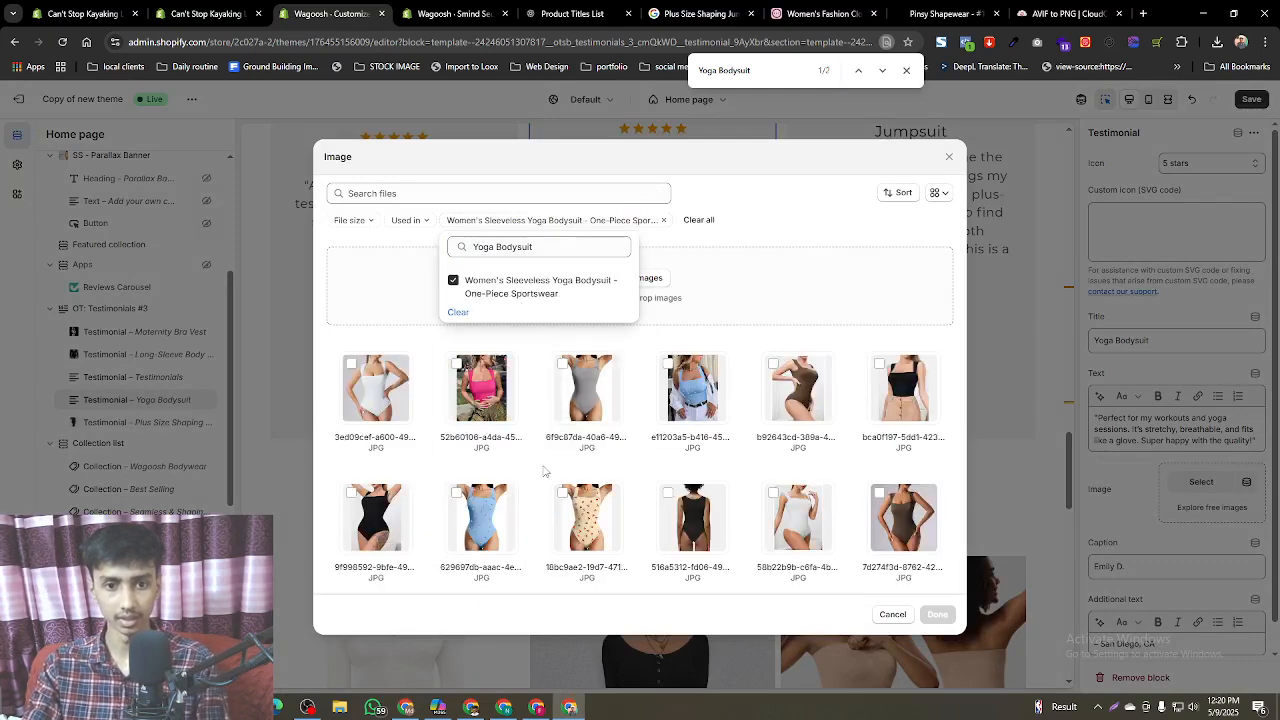
{"action": "left_click", "coordinate": [481, 392]}
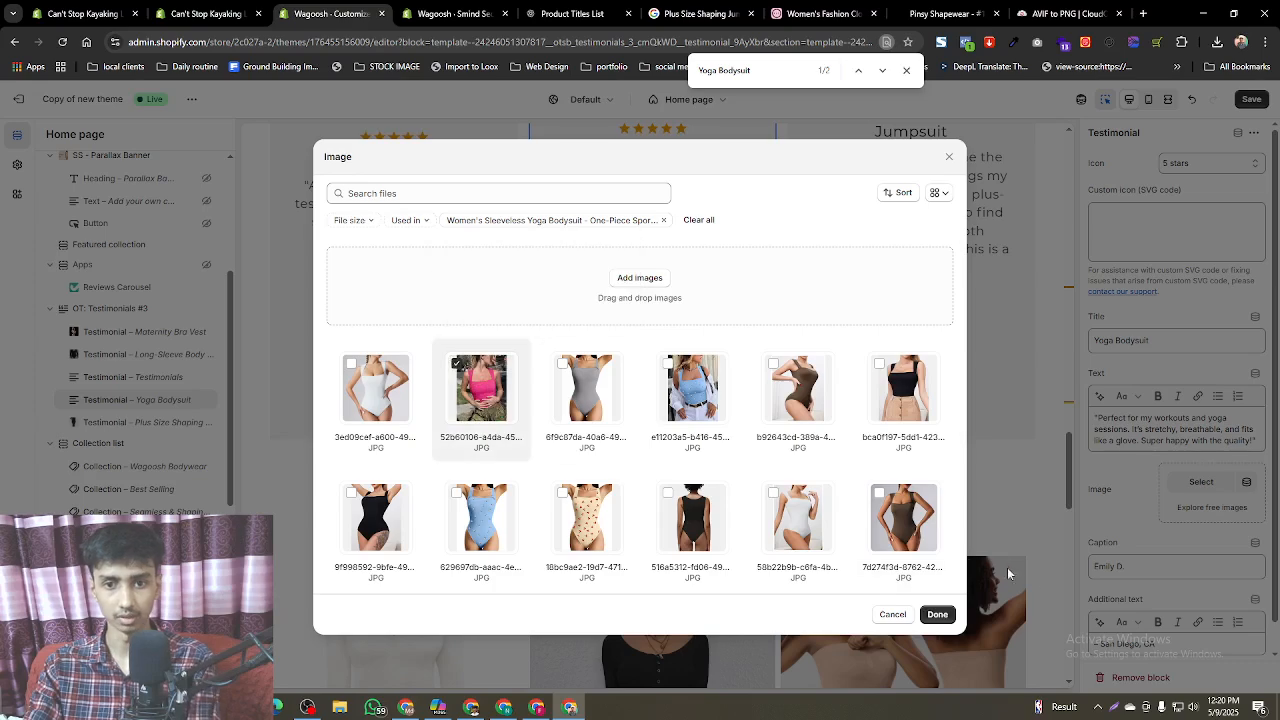
{"action": "left_click", "coordinate": [937, 613]}
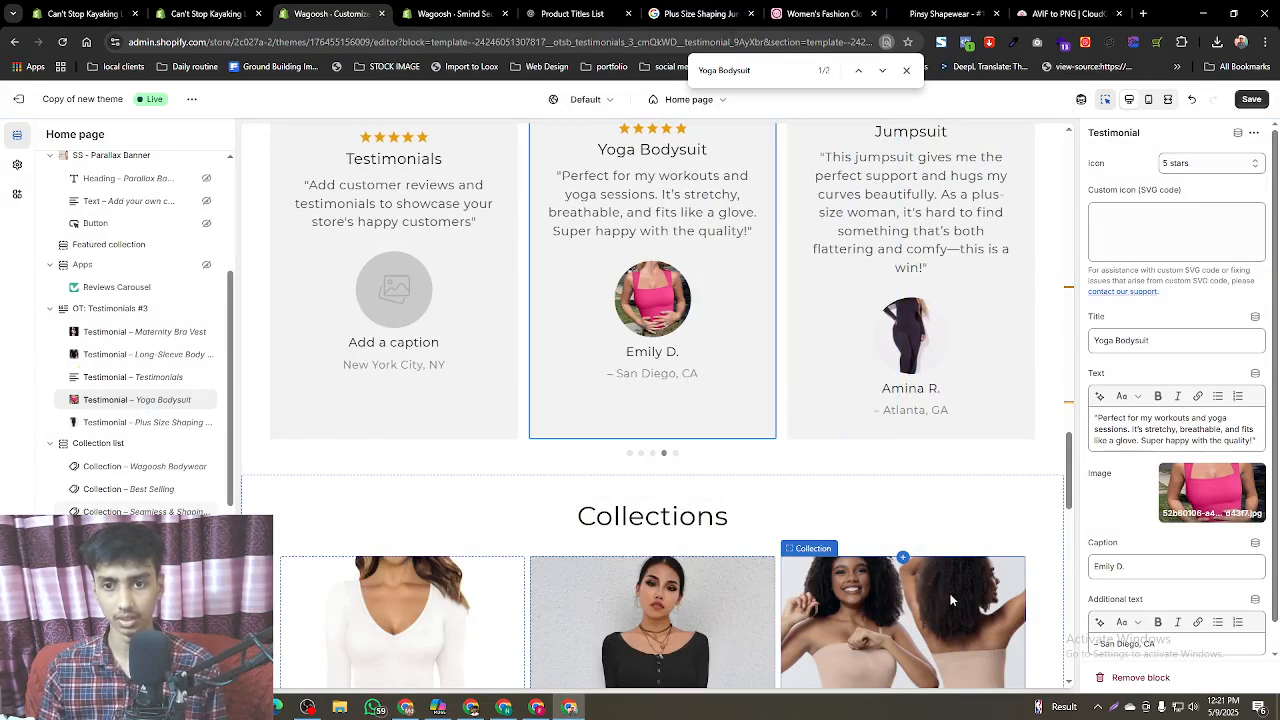
- Replace the Plus Size Shaping Jumpsuit testimonial's image with the plain black jumpsuit photo from the Plus Size Belly Contracting And Hip Lifting Jumpsuit product
{"action": "left_click", "coordinate": [966, 352]}
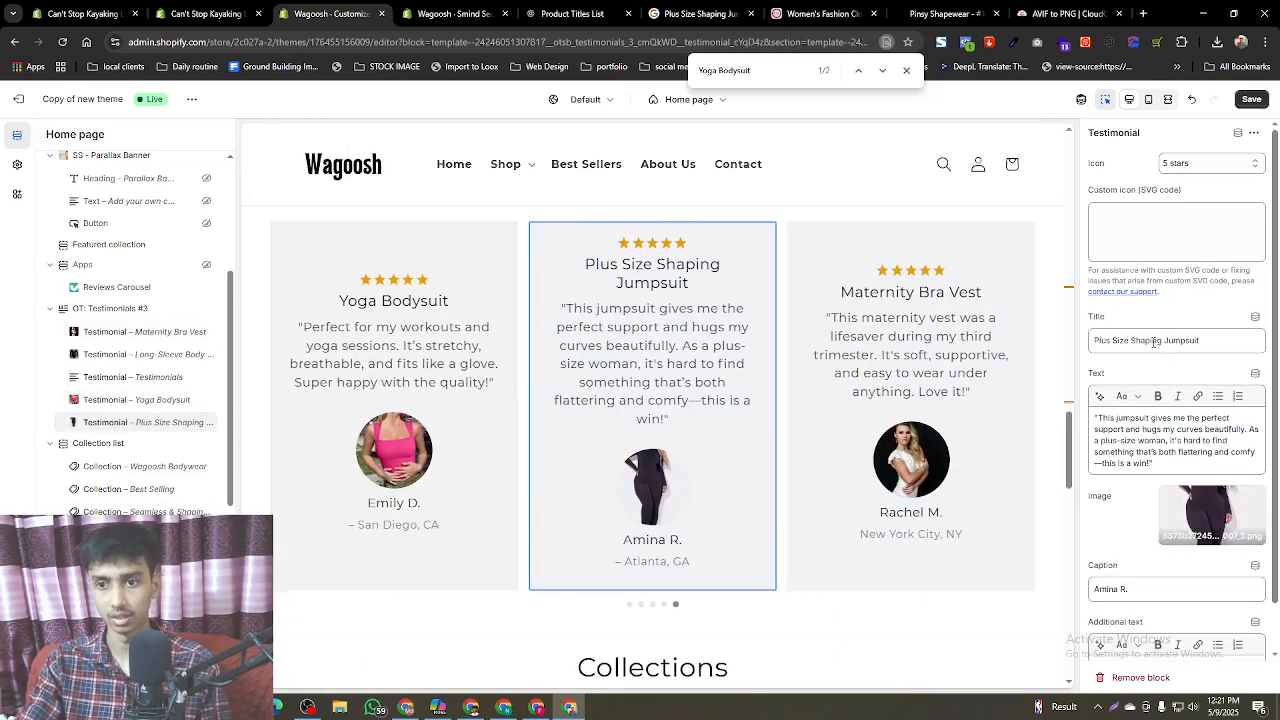
{"action": "triple_click", "coordinate": [1150, 341]}
{"action": "key", "text": "ctrl+c"}
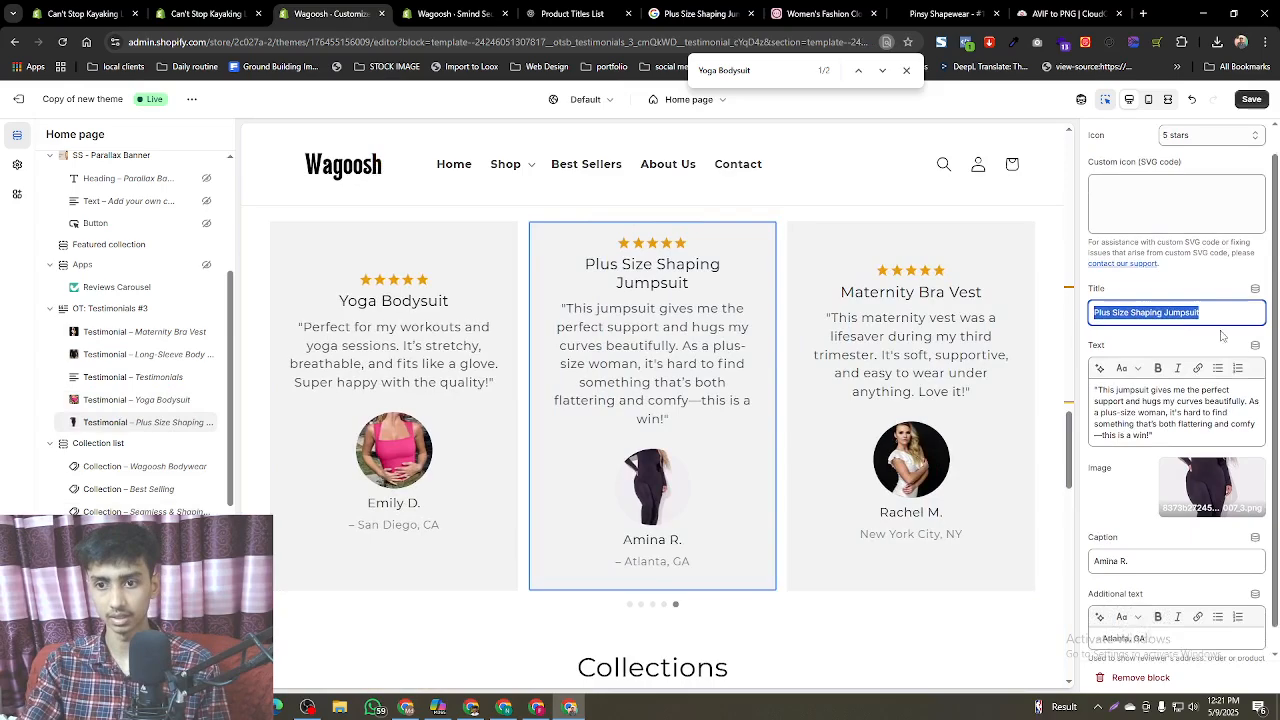
{"action": "scroll", "coordinate": [1190, 400], "scroll_direction": "down", "scroll_amount": 1}
{"action": "left_click", "coordinate": [1212, 463]}
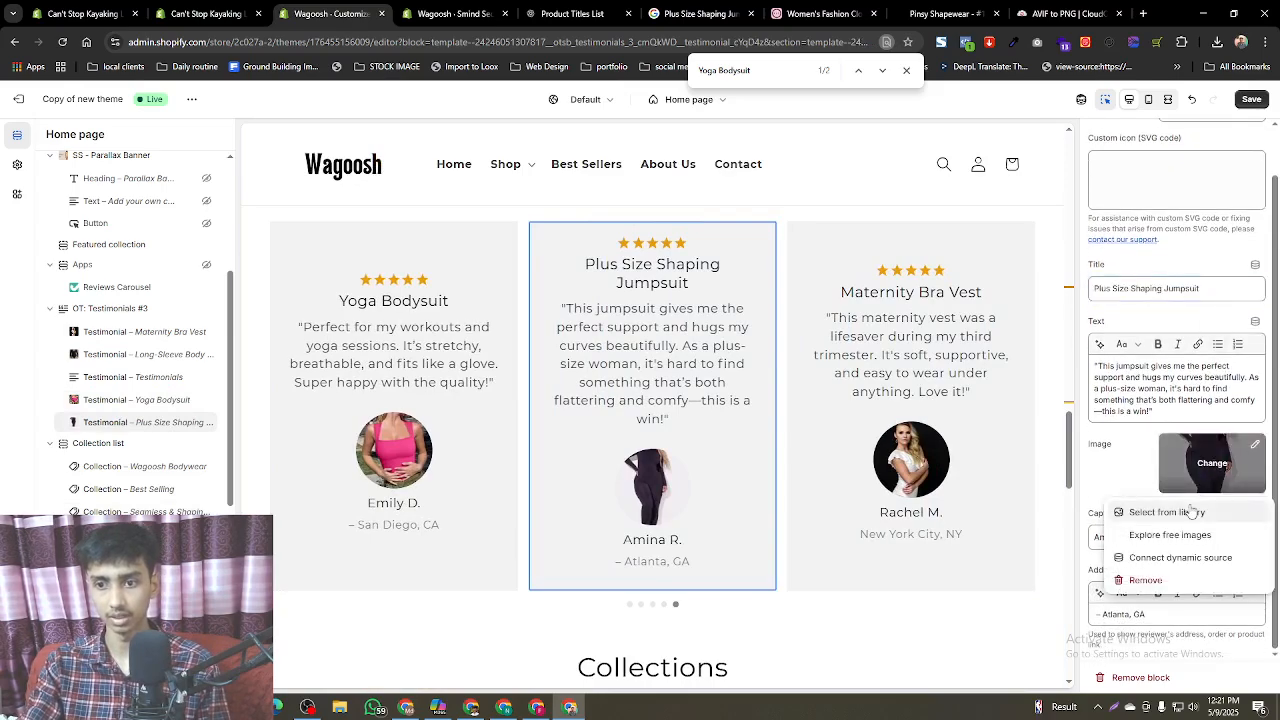
{"action": "left_click", "coordinate": [1181, 511]}
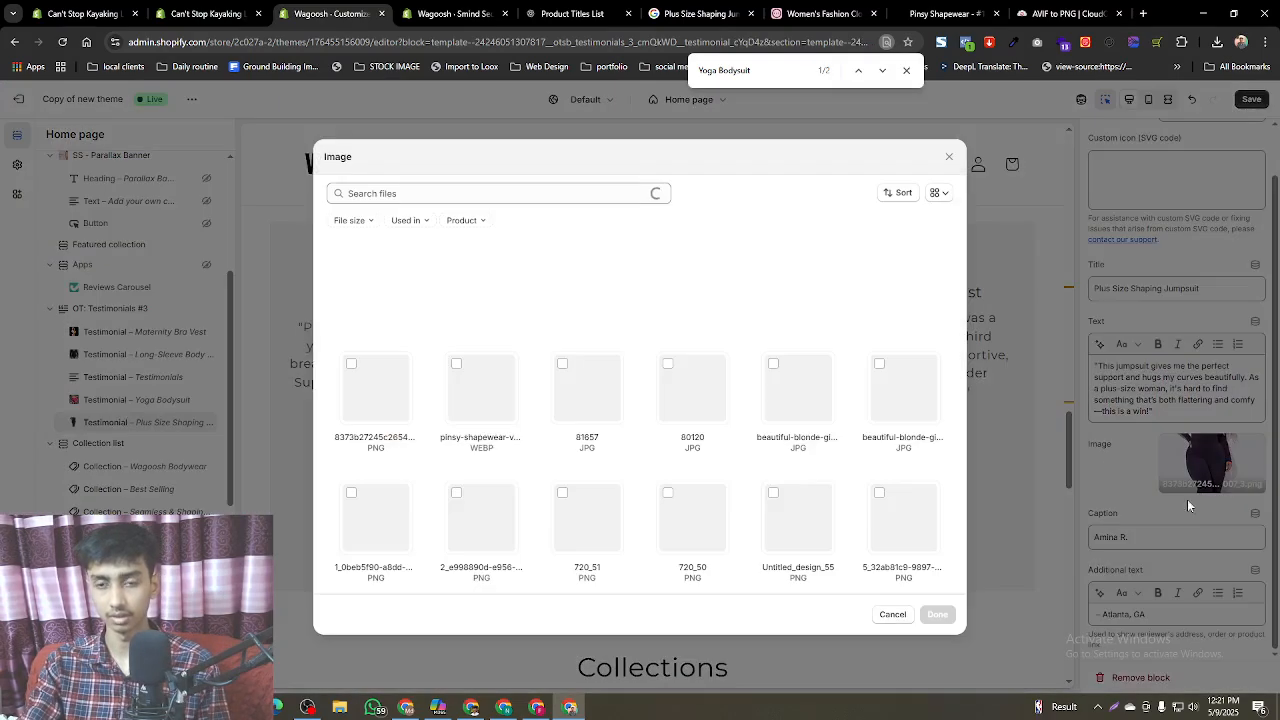
{"action": "double_click", "coordinate": [475, 232]}
{"action": "left_click", "coordinate": [474, 224]}
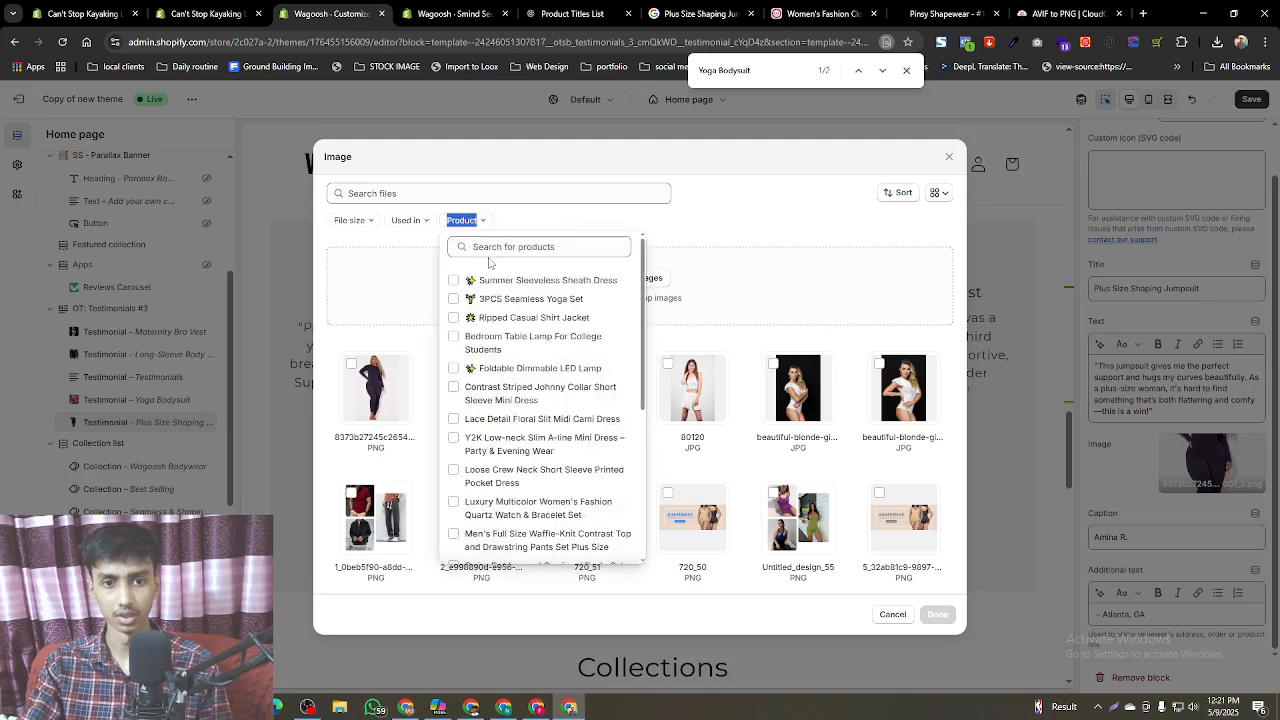
{"action": "left_click", "coordinate": [488, 249]}
{"action": "key", "text": "ctrl+v"}
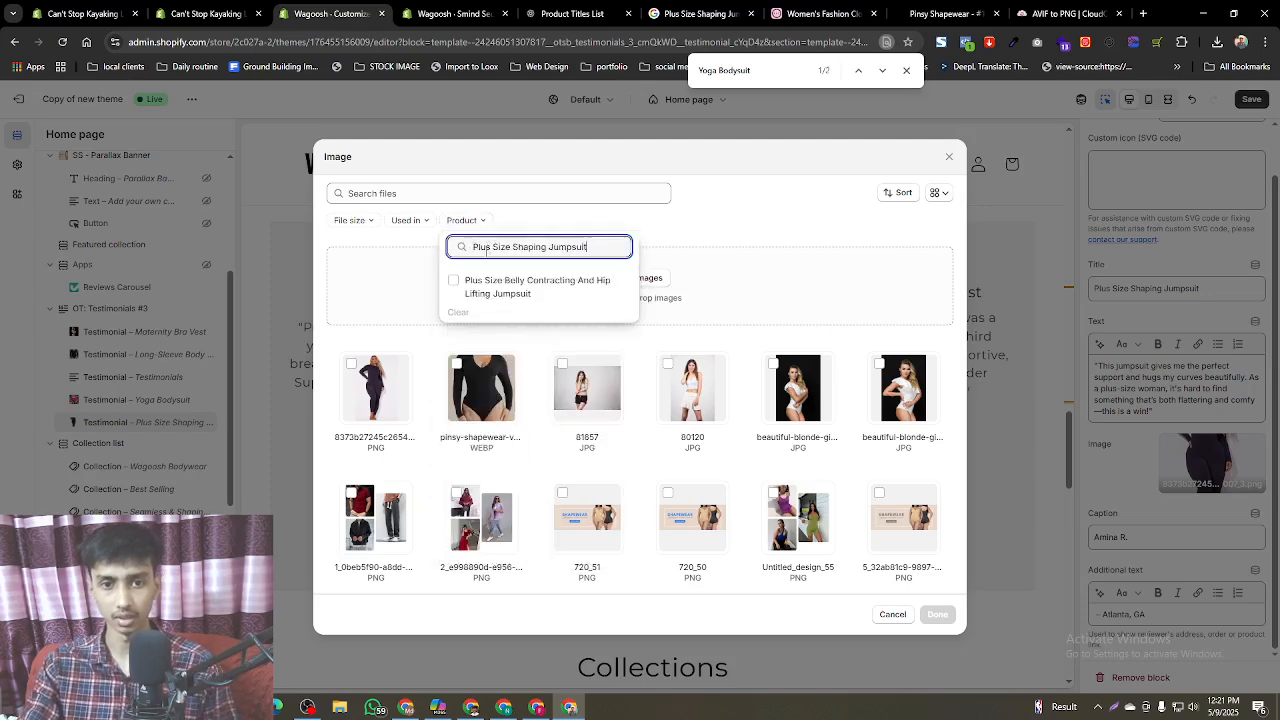
{"action": "left_click", "coordinate": [490, 297]}
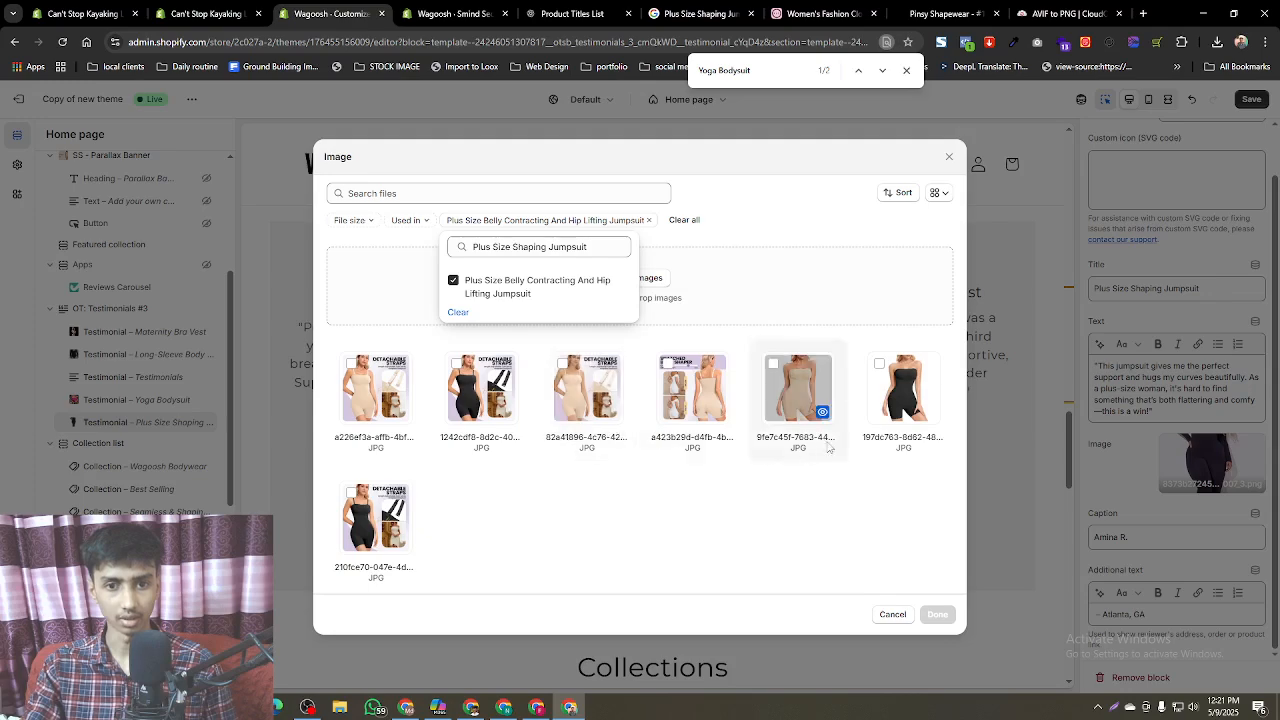
{"action": "left_click", "coordinate": [890, 405]}
{"action": "left_click", "coordinate": [940, 614]}
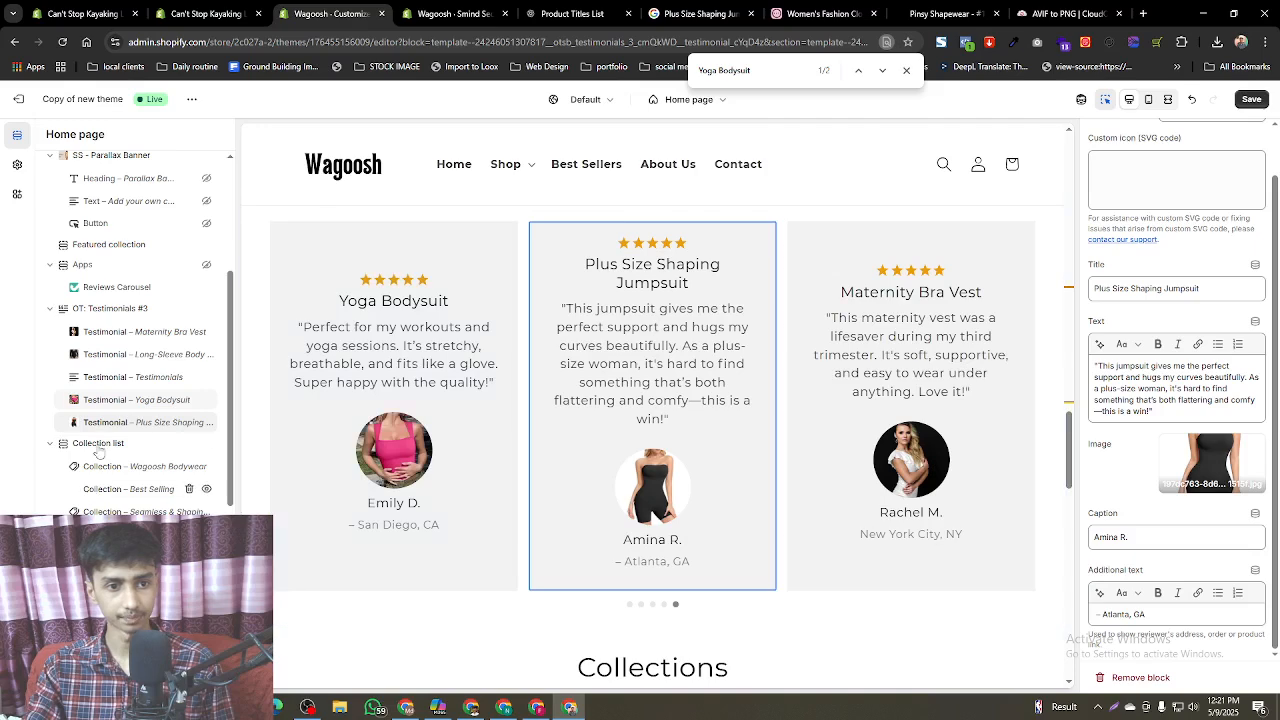
- Open the unfilled testimonial block and search the editor page for "Maternity Bra Vest", the product of ChatGPT's fourth review
{"action": "left_click", "coordinate": [108, 377]}
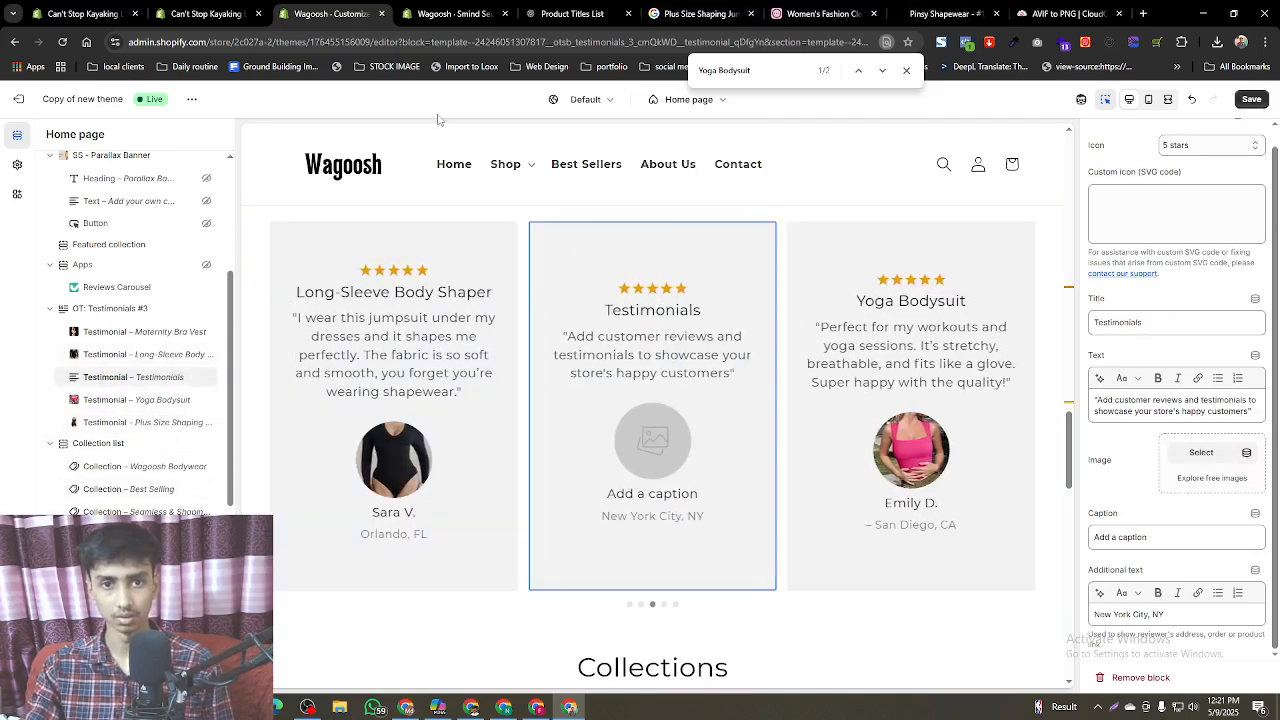
{"action": "left_click", "coordinate": [532, 10]}
{"action": "scroll", "coordinate": [555, 415], "scroll_direction": "down", "scroll_amount": 1}
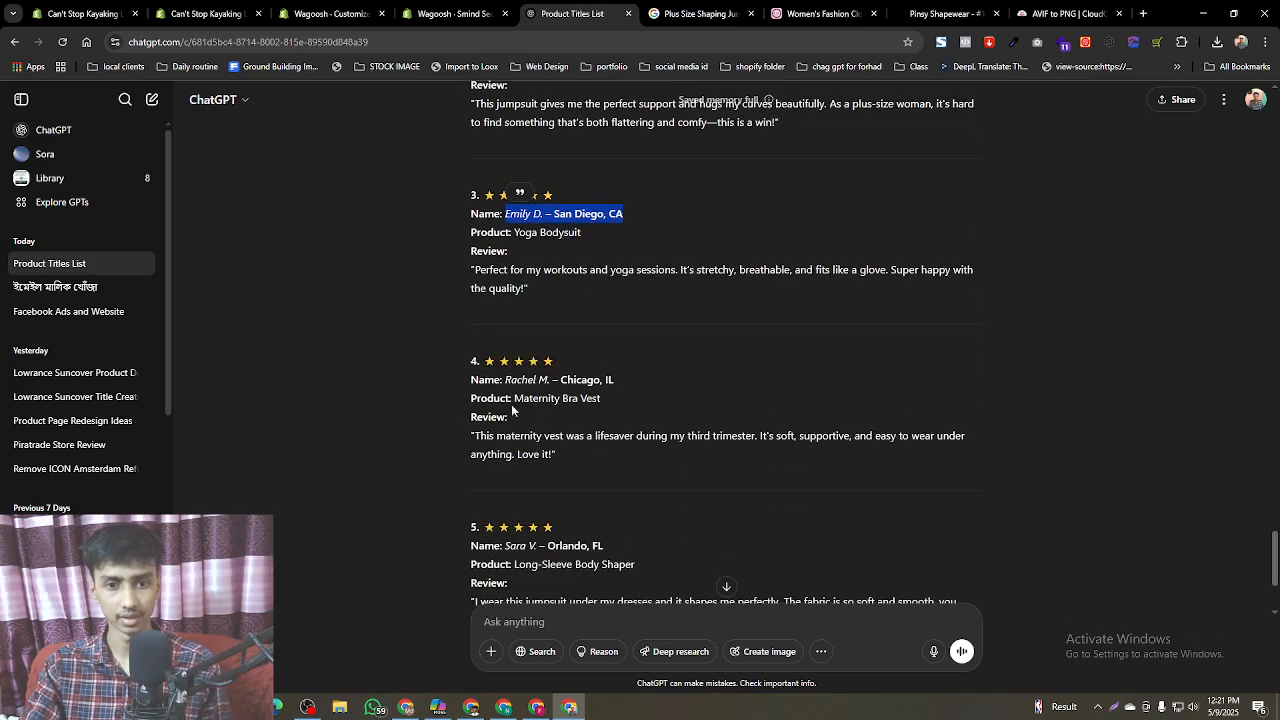
{"action": "left_click_drag", "start_coordinate": [512, 398], "coordinate": [600, 399]}
{"action": "key", "text": "ctrl+c"}
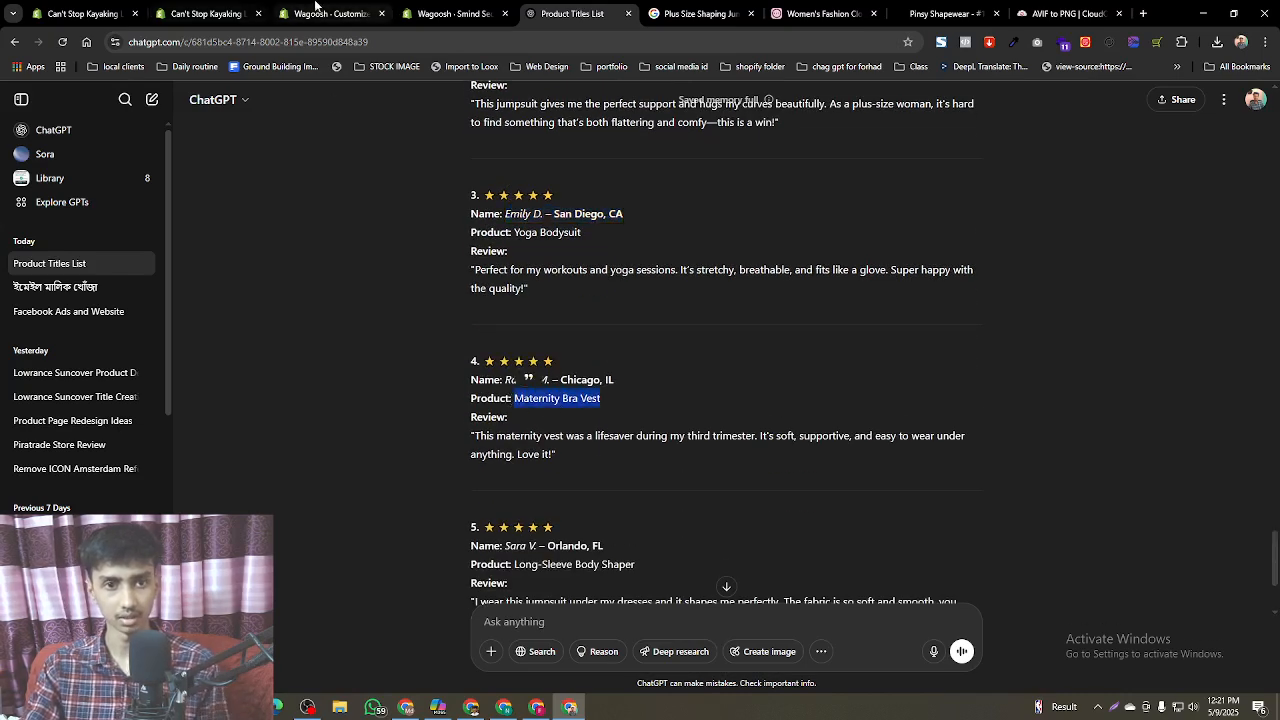
{"action": "left_click", "coordinate": [386, 8]}
{"action": "key", "text": "ctrl+f"}
{"action": "key", "text": "ctrl+v"}
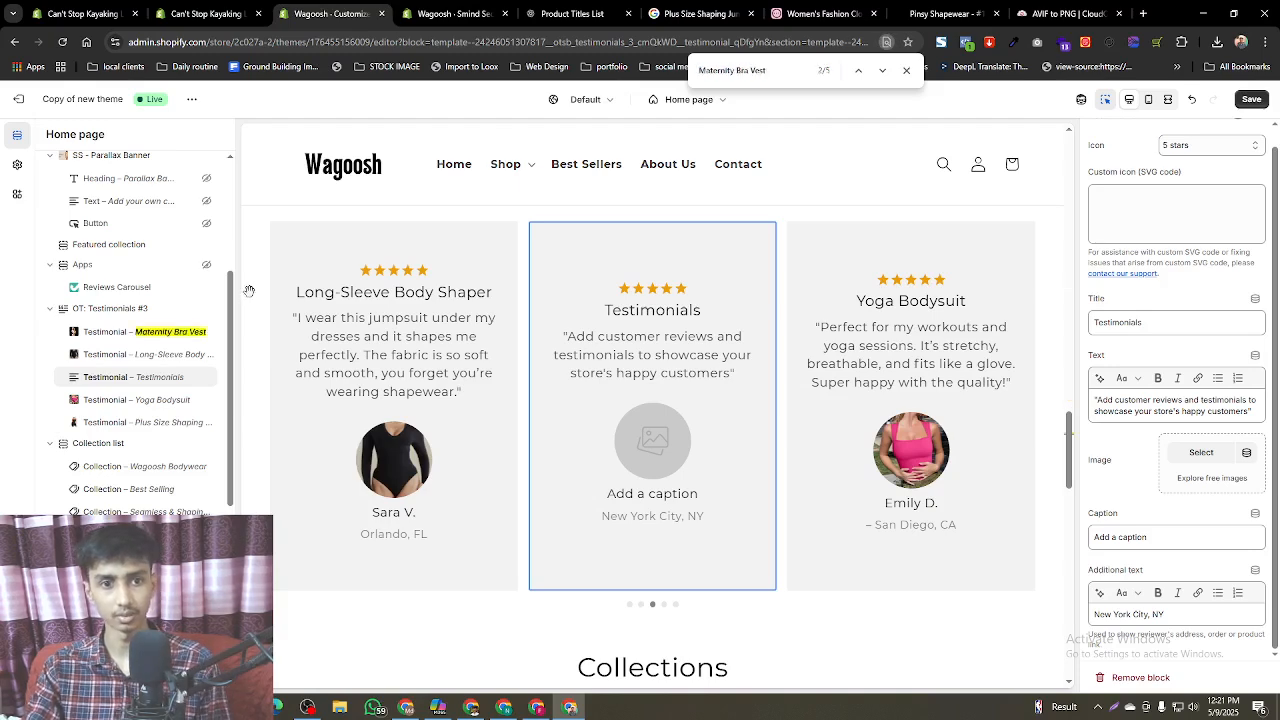
{"action": "left_click", "coordinate": [945, 13]}
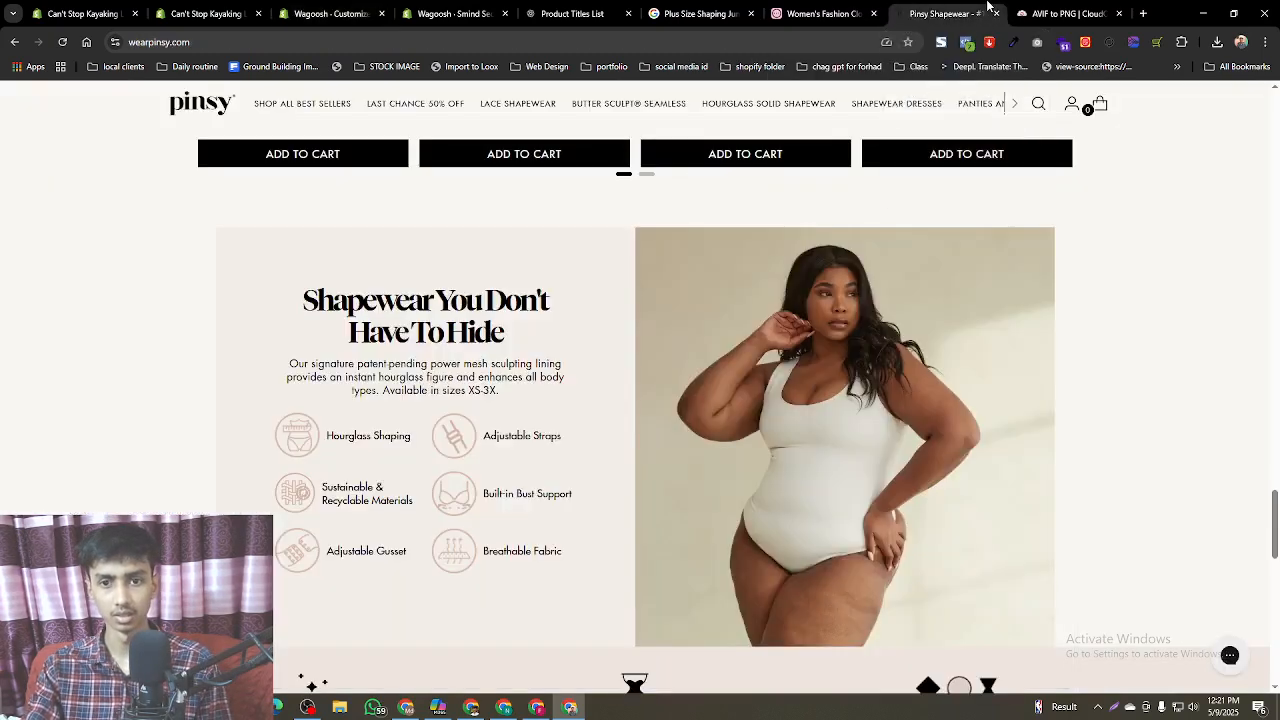
- Switch to the ChatGPT conversation and send the request "give me one more reveiws"
{"action": "left_click", "coordinate": [560, 14]}
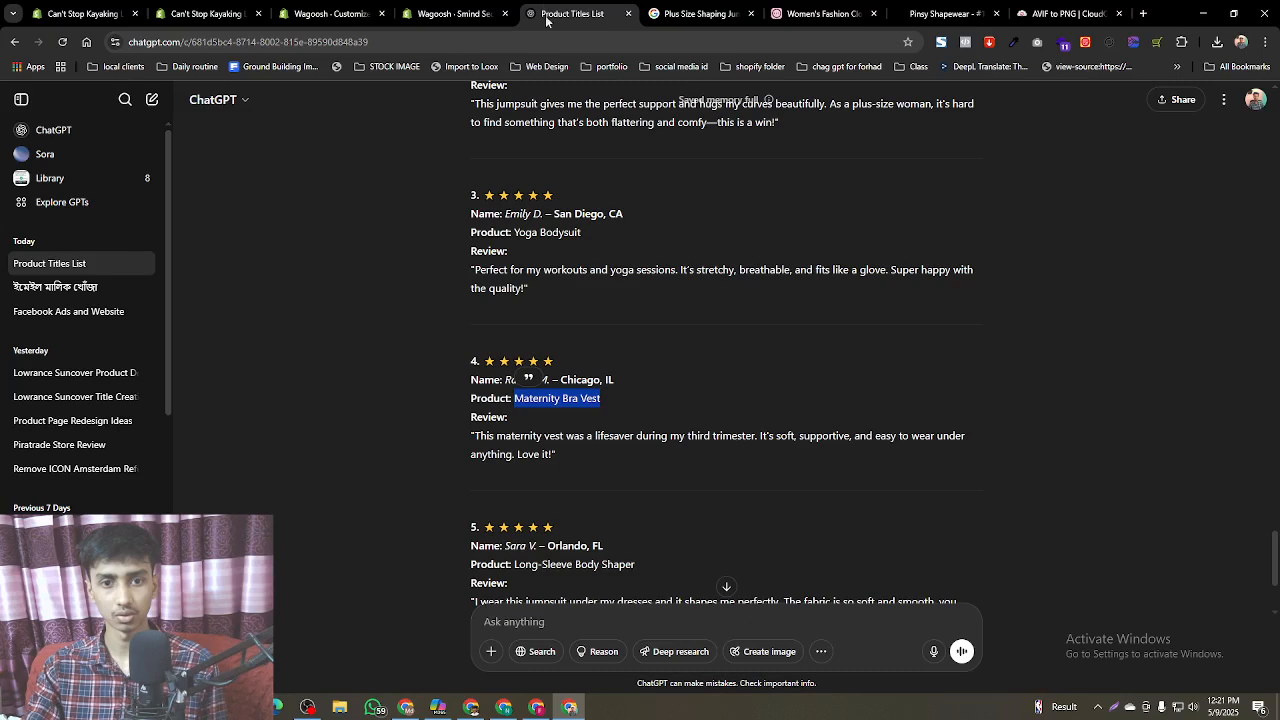
{"action": "scroll", "coordinate": [550, 450], "scroll_direction": "down", "scroll_amount": 2}
{"action": "left_click", "coordinate": [548, 622]}
{"action": "type", "text": "give me one more reveiws"}
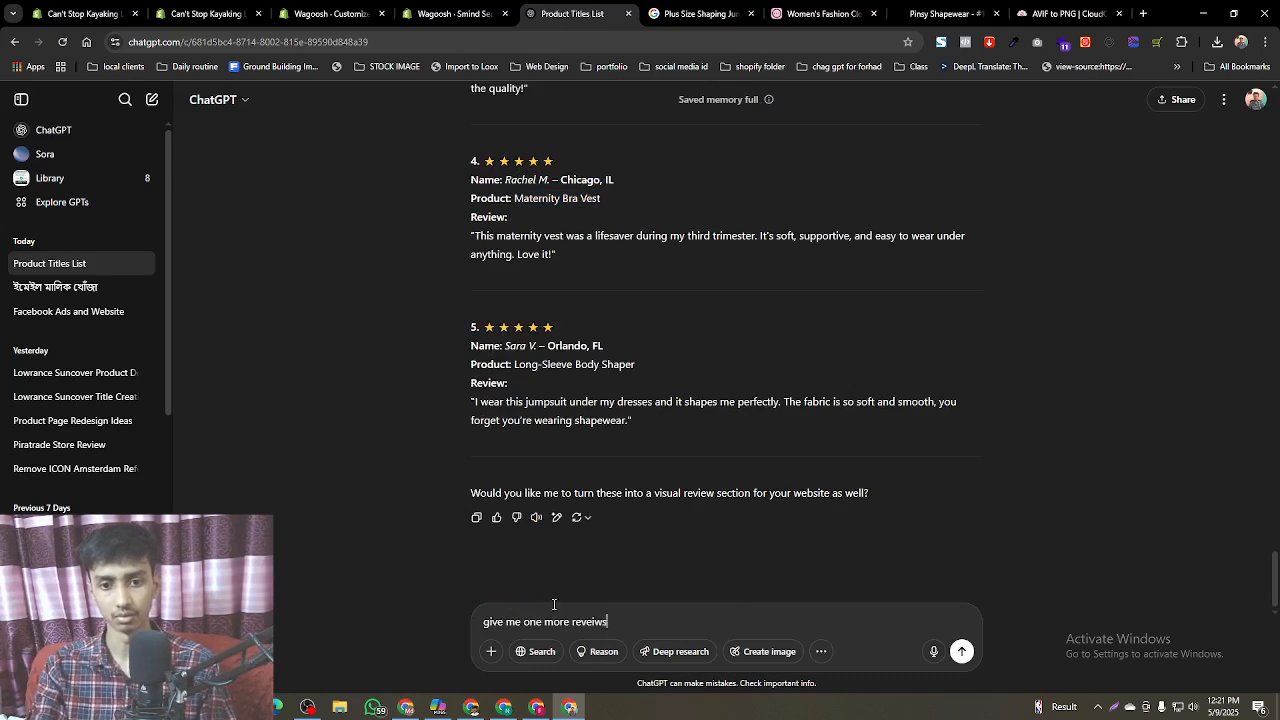
{"action": "key", "text": "Return"}
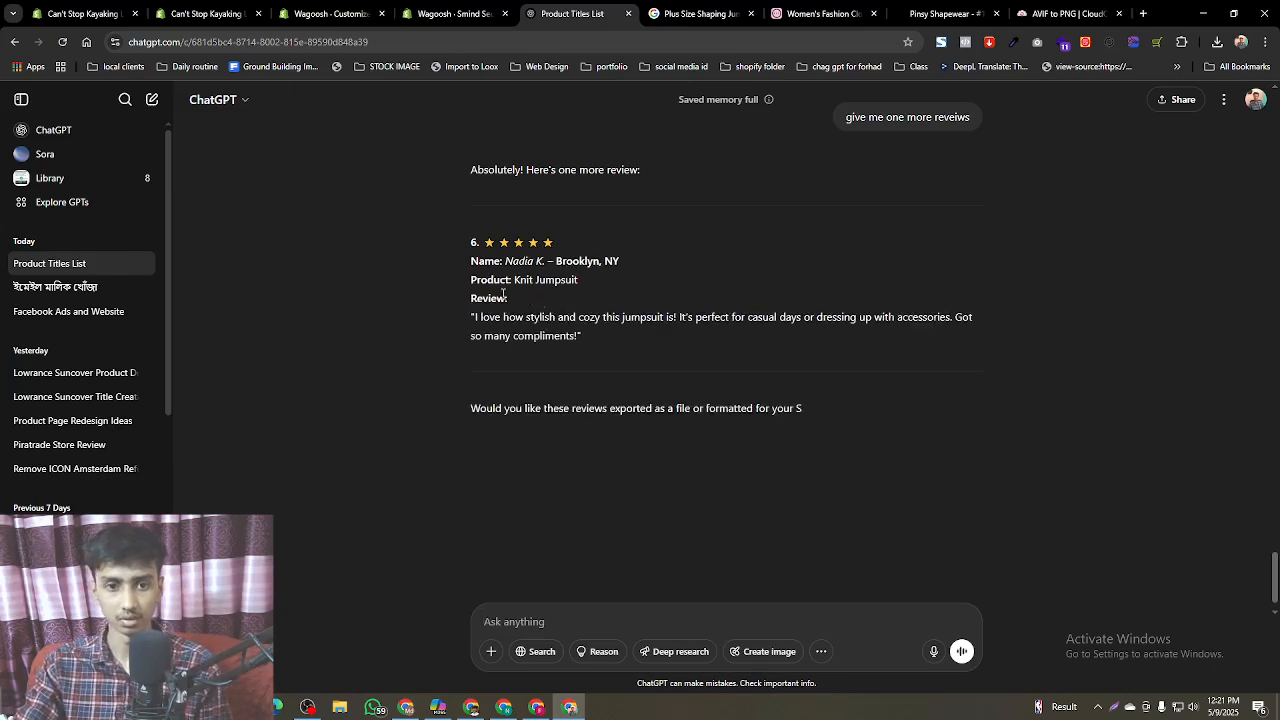
- Copy the product name "Knit Jumpsuit" from ChatGPT's sixth review into the unfilled testimonial's title in the theme editor
{"action": "left_click_drag", "start_coordinate": [517, 280], "coordinate": [579, 282]}
{"action": "key", "text": "ctrl+c"}
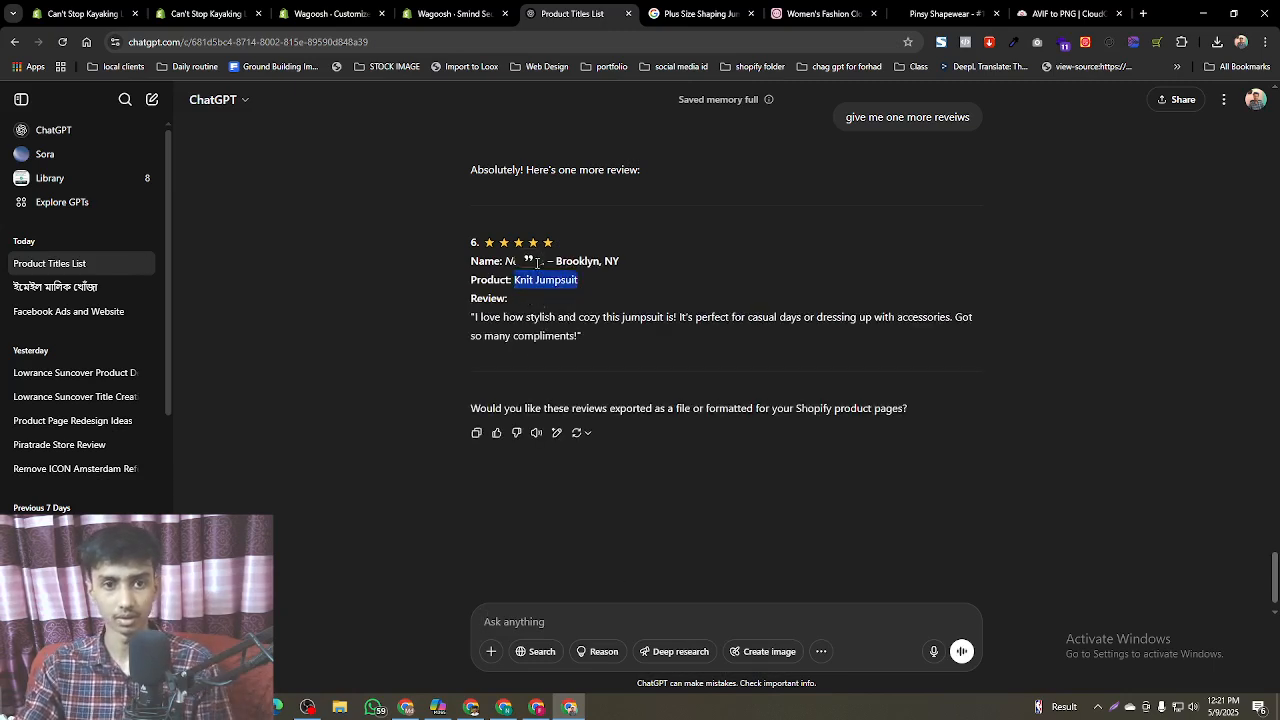
{"action": "left_click", "coordinate": [455, 13]}
{"action": "left_click", "coordinate": [330, 13]}
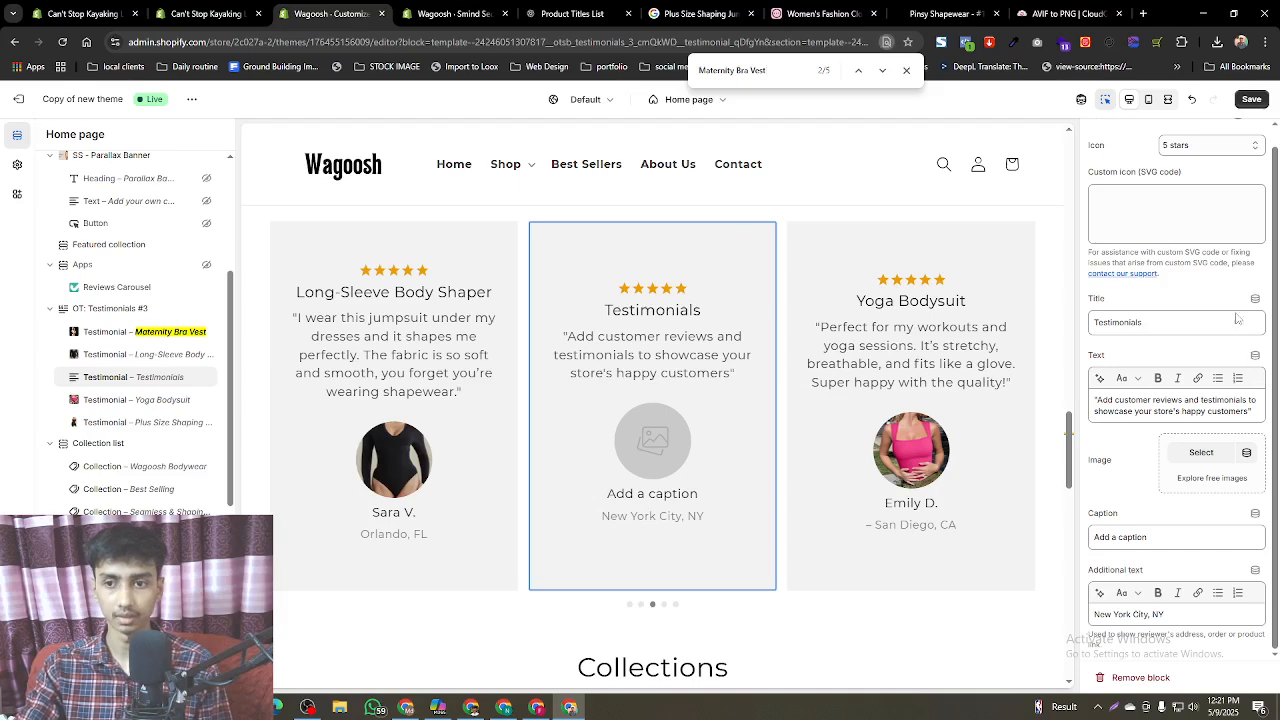
{"action": "double_click", "coordinate": [1159, 320]}
{"action": "key", "text": "ctrl+v"}
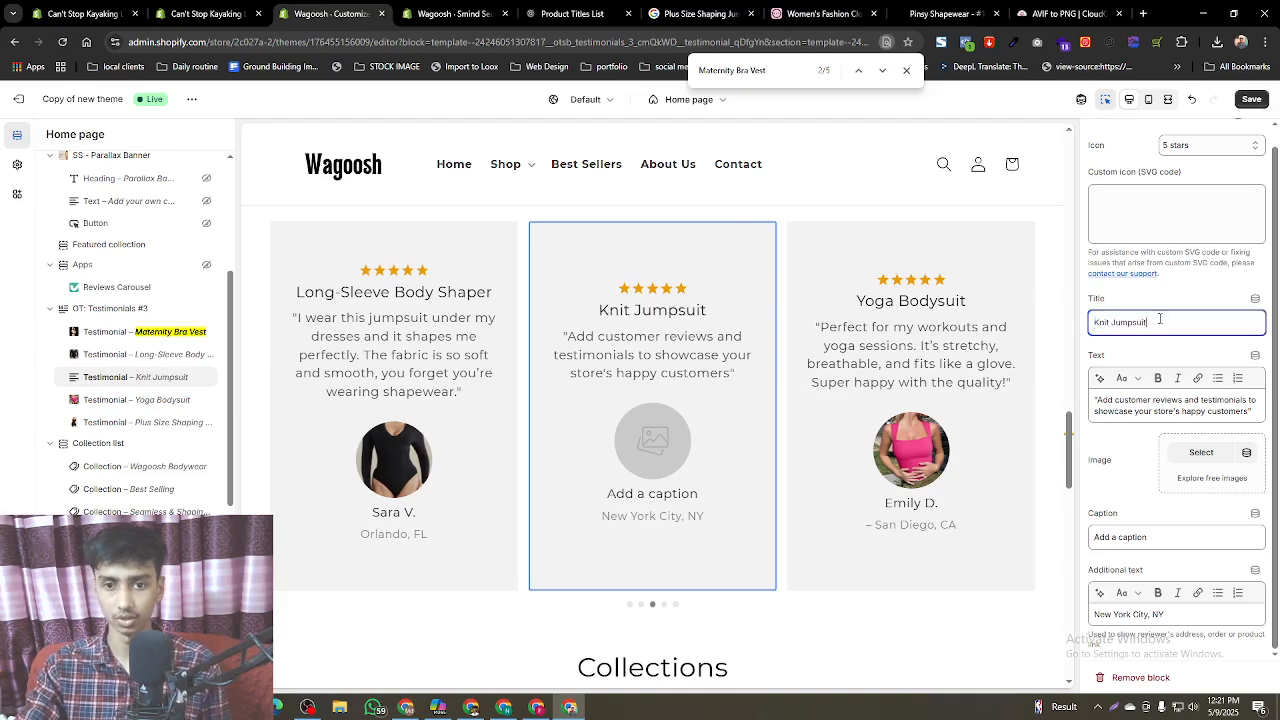
- Replace the Knit Jumpsuit testimonial's placeholder text with the full review text copied from ChatGPT's sixth review
{"action": "left_click", "coordinate": [545, 13]}
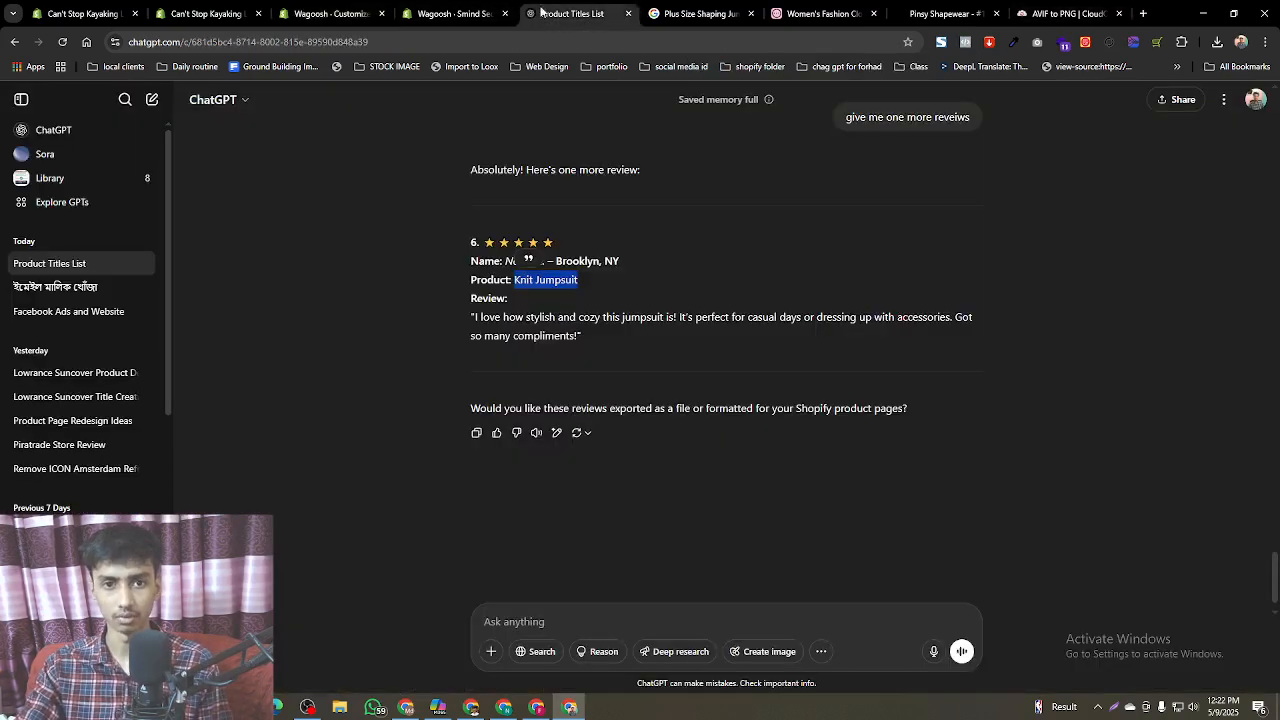
{"action": "triple_click", "coordinate": [535, 319]}
{"action": "key", "text": "ctrl+c"}
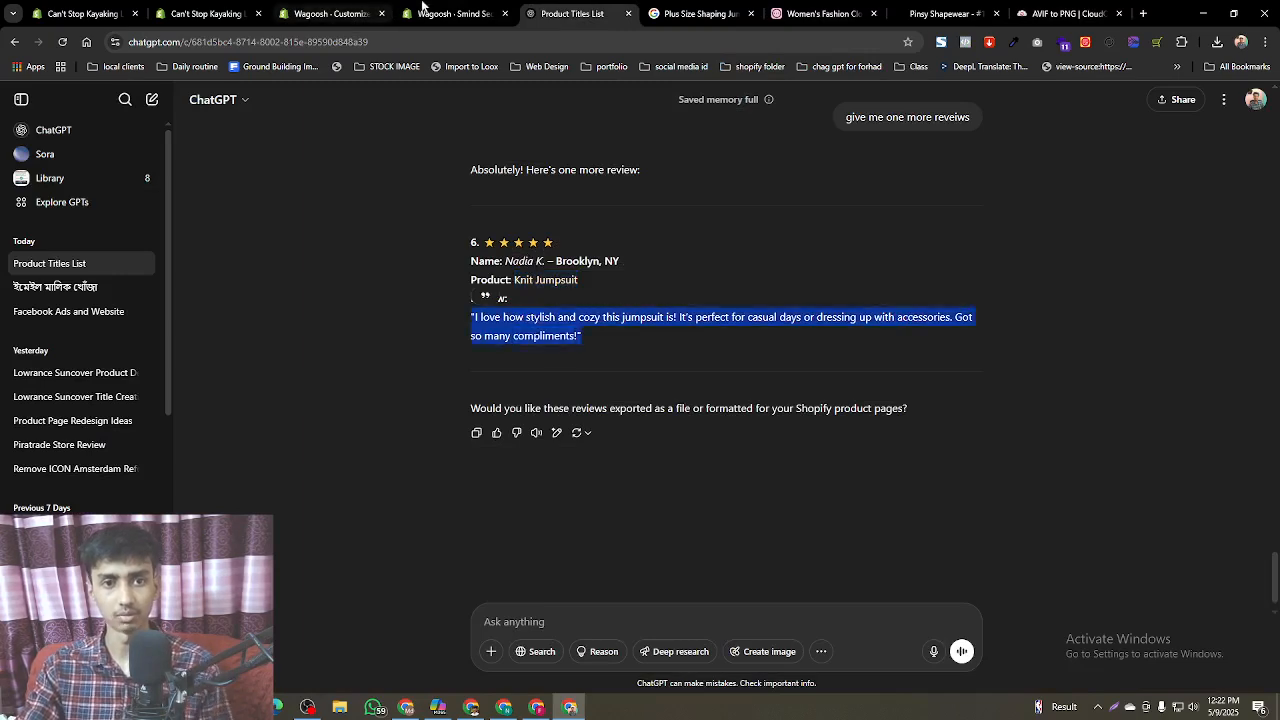
{"action": "left_click", "coordinate": [427, 7]}
{"action": "left_click", "coordinate": [347, 7]}
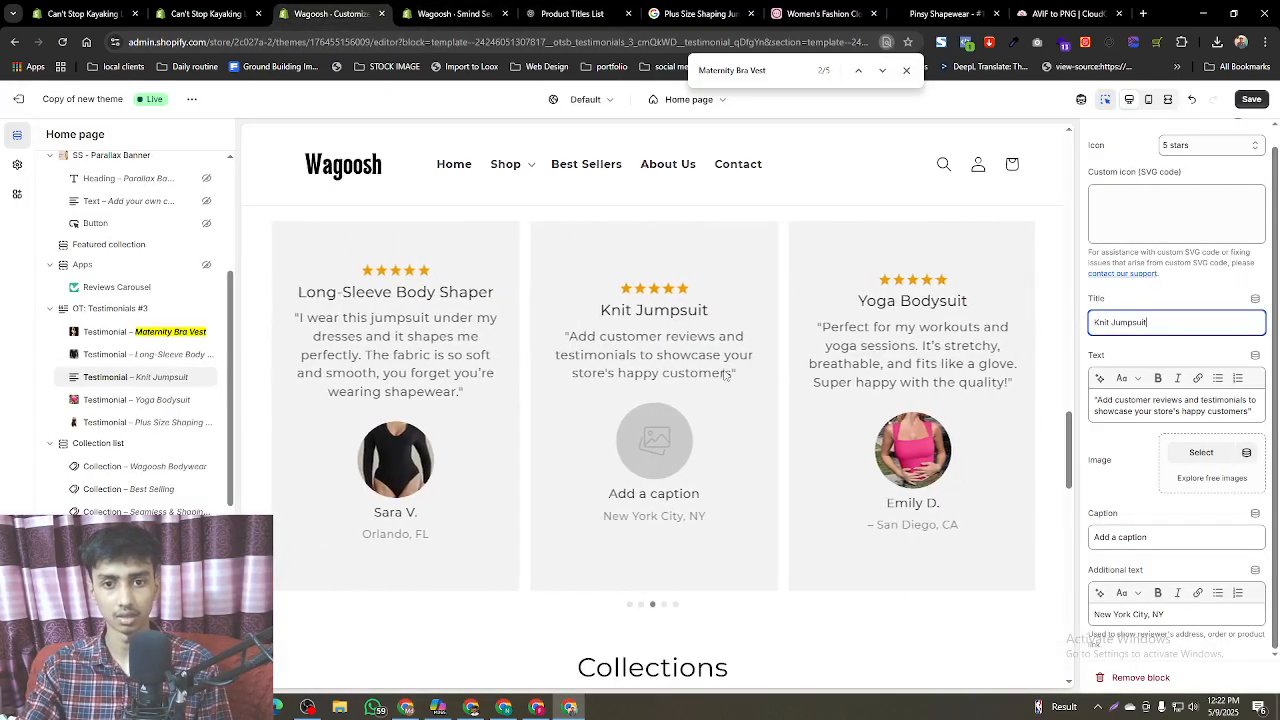
{"action": "left_click", "coordinate": [1180, 416]}
{"action": "key", "text": "ctrl+a"}
{"action": "key", "text": "ctrl+v"}
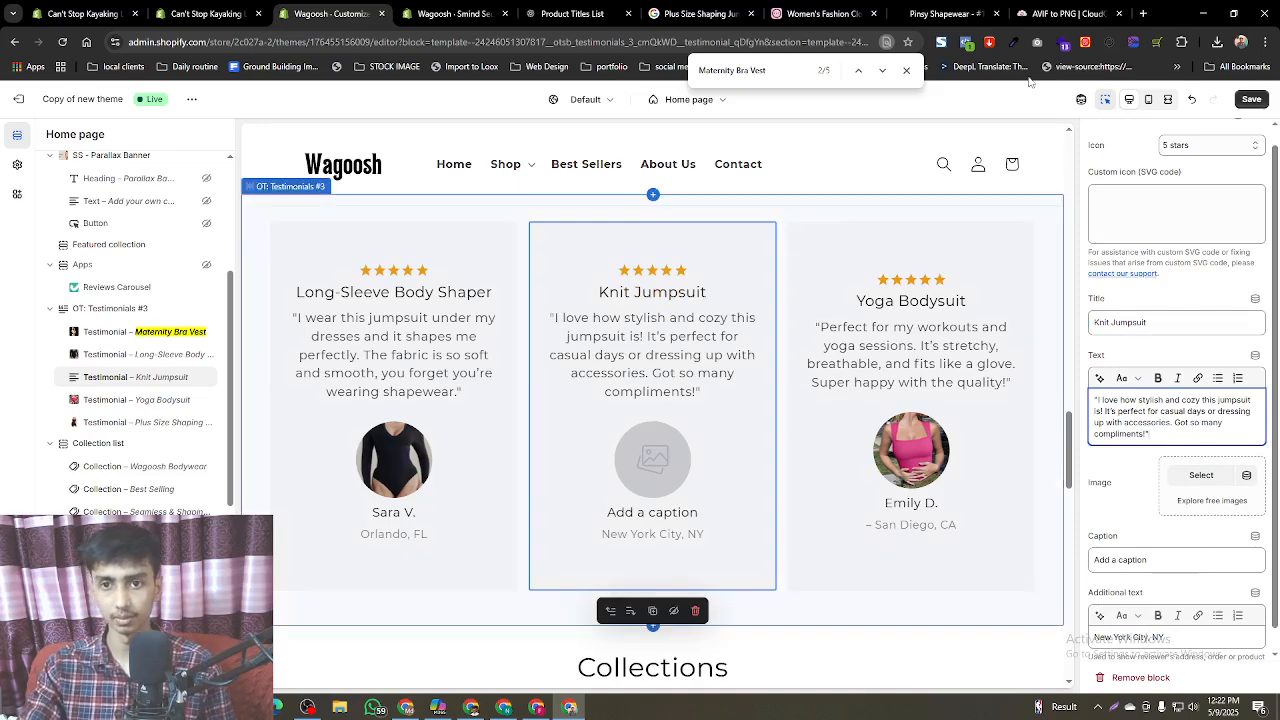
- Copy the reviewer's name and location from ChatGPT's sixth review into the Knit Jumpsuit testimonial's caption
{"action": "left_click", "coordinate": [536, 14]}
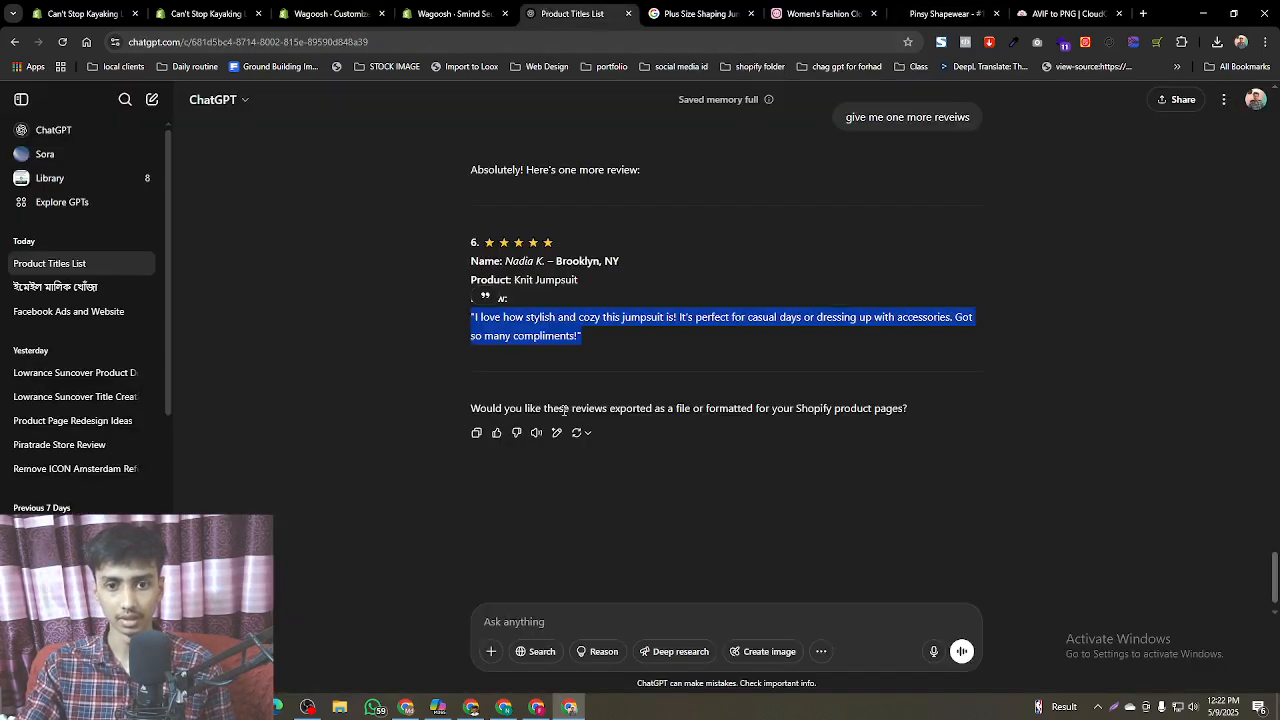
{"action": "left_click", "coordinate": [675, 280]}
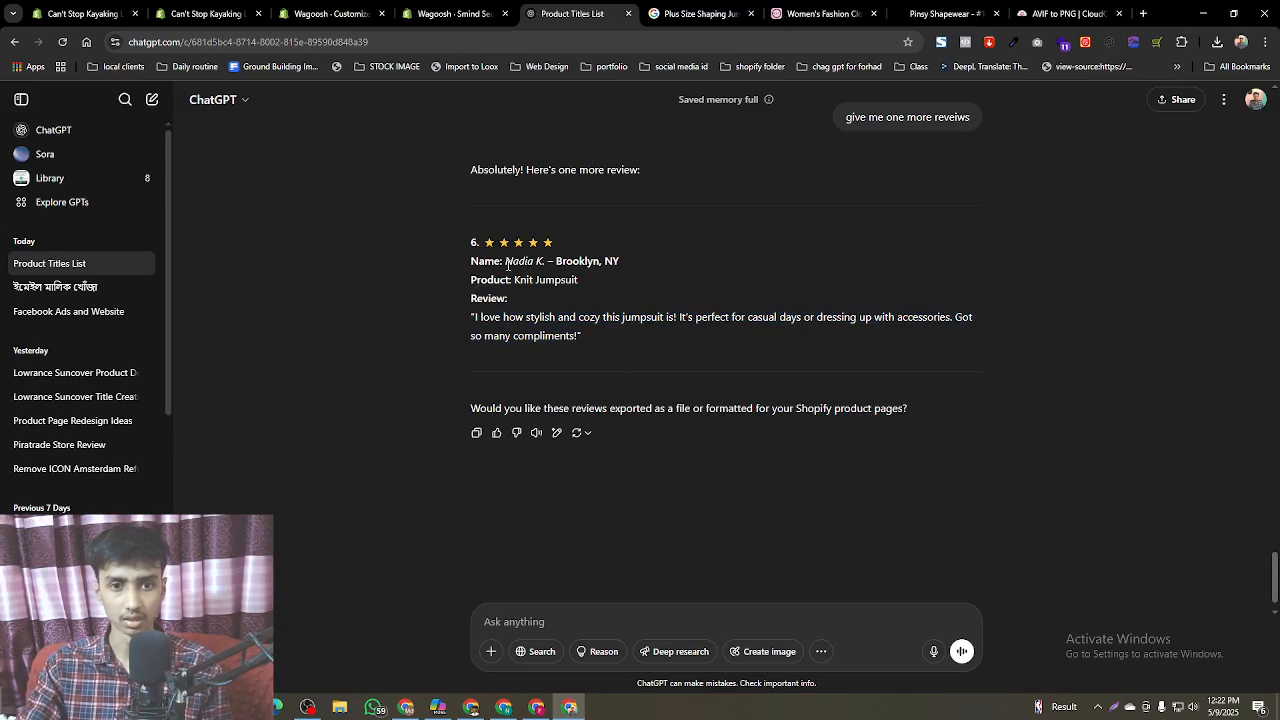
{"action": "left_click_drag", "start_coordinate": [505, 260], "coordinate": [621, 259]}
{"action": "key", "text": "ctrl+c"}
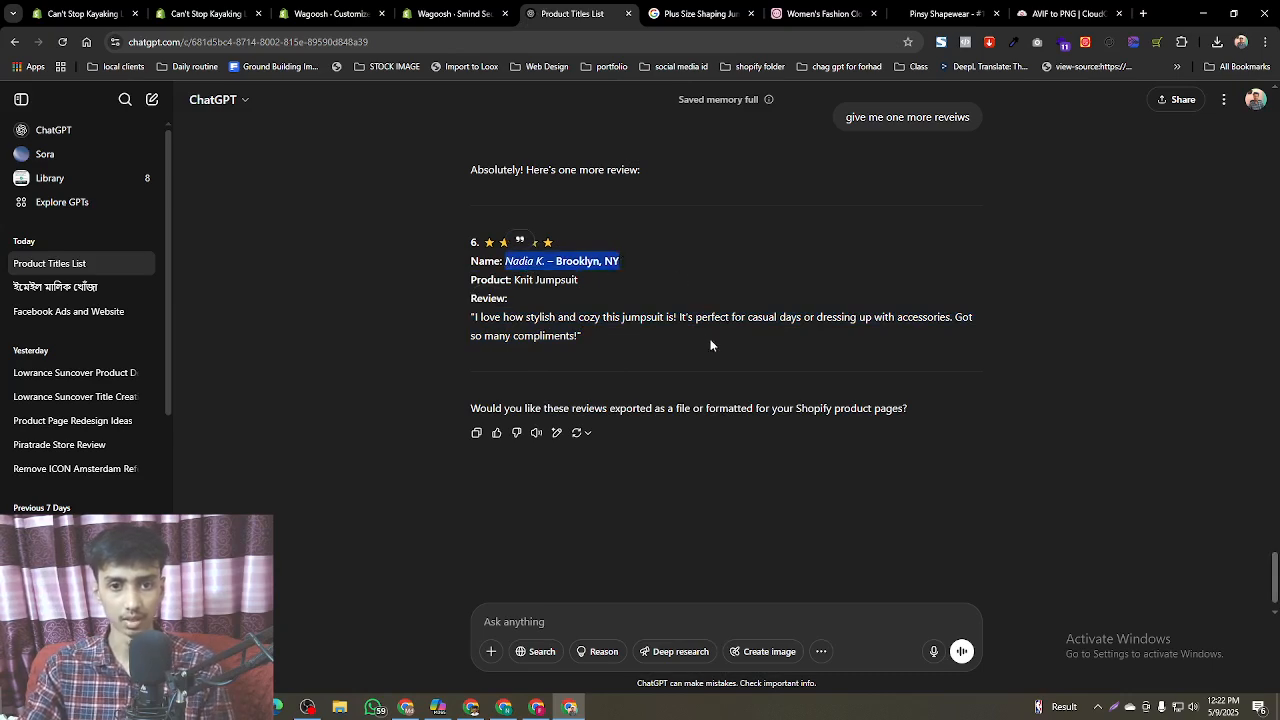
{"action": "left_click", "coordinate": [330, 14]}
{"action": "triple_click", "coordinate": [1106, 561]}
{"action": "key", "text": "ctrl+v"}
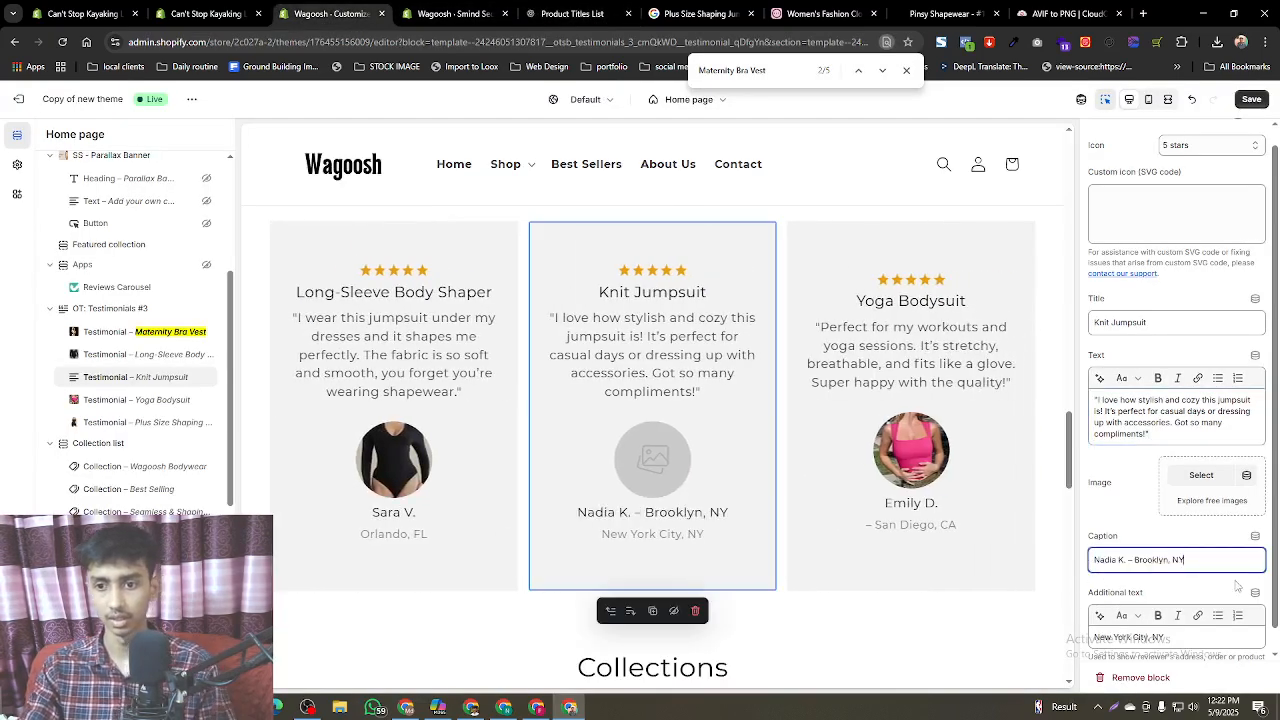
- Move "– Brooklyn, NY" out of the caption into the additional text, replacing the placeholder city and leaving no extra line
{"action": "left_click_drag", "start_coordinate": [1128, 559], "coordinate": [1225, 561]}
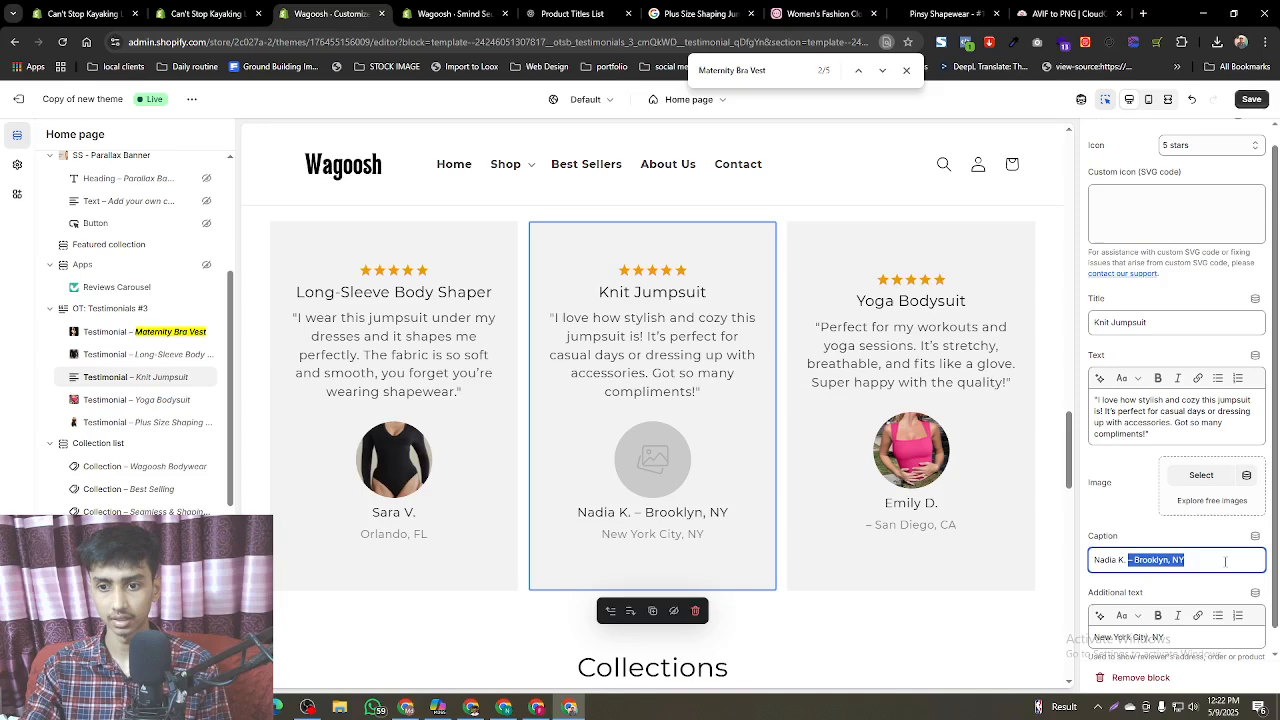
{"action": "key", "text": "ctrl+x"}
{"action": "left_click", "coordinate": [1136, 640]}
{"action": "key", "text": "ctrl+a"}
{"action": "key", "text": "ctrl+v"}
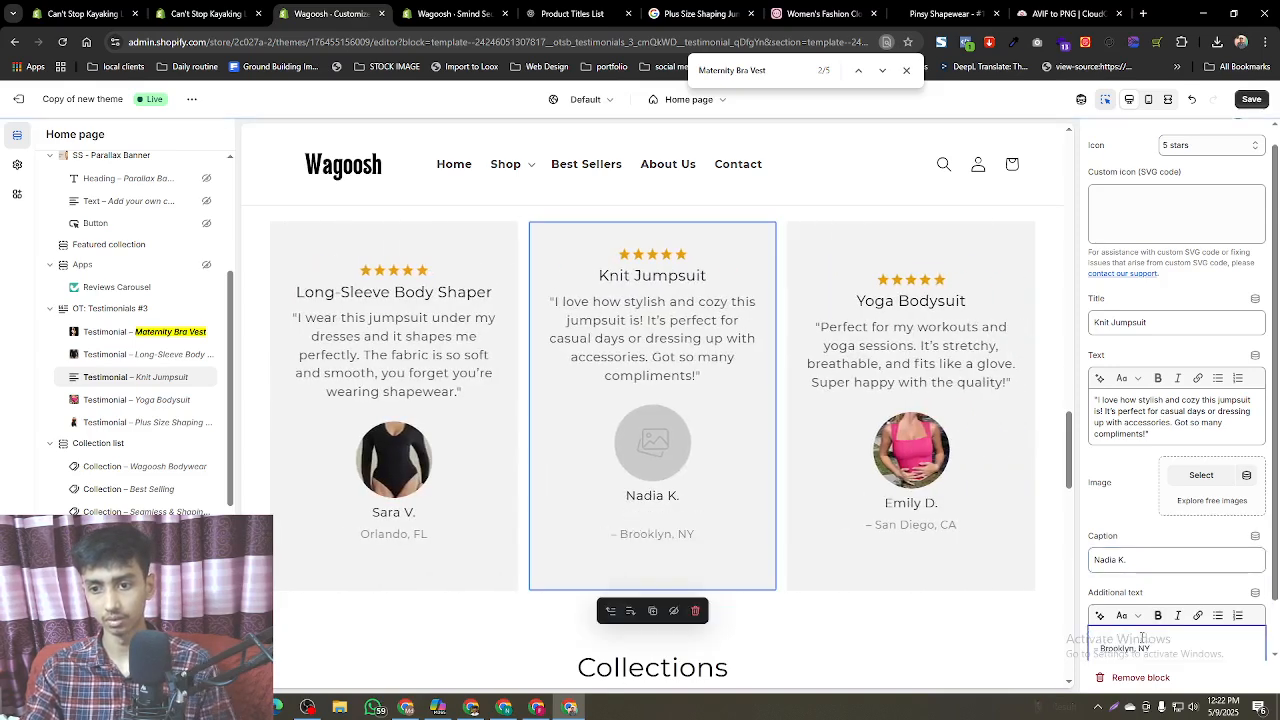
{"action": "key", "text": "Return"}
{"action": "key", "text": "BackSpace"}
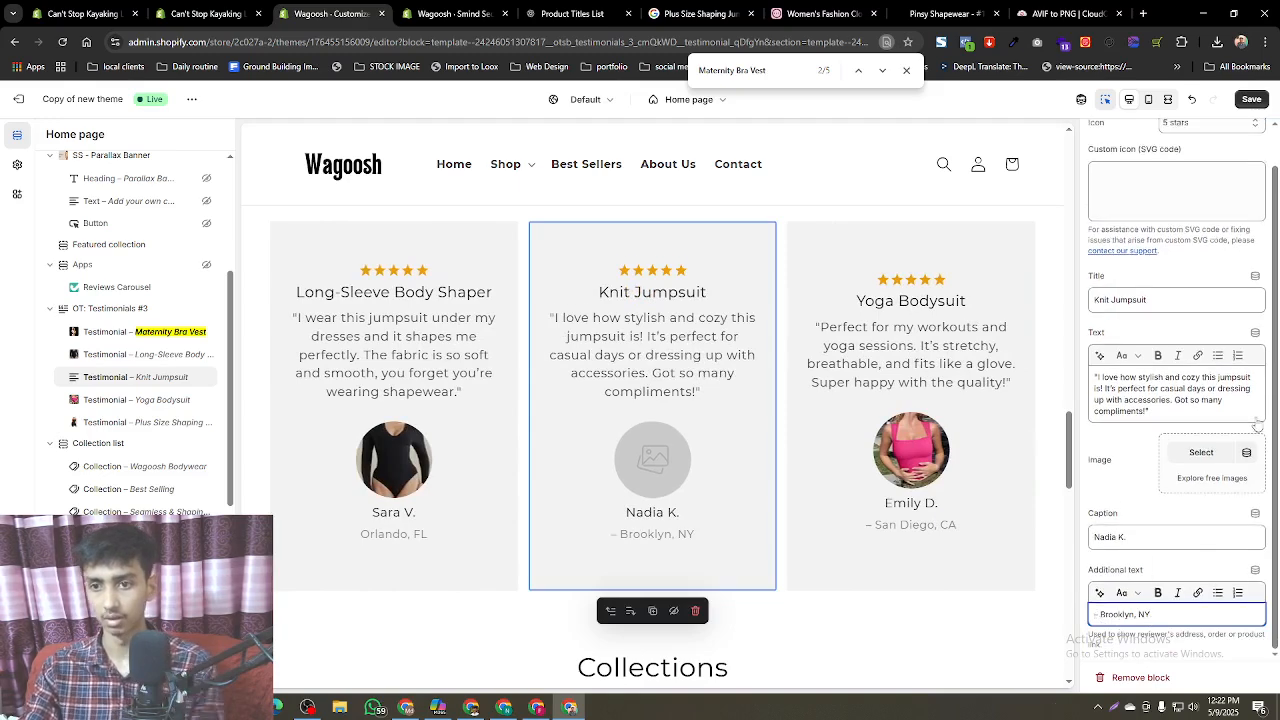
{"action": "left_click_drag", "start_coordinate": [1134, 300], "coordinate": [1090, 300]}
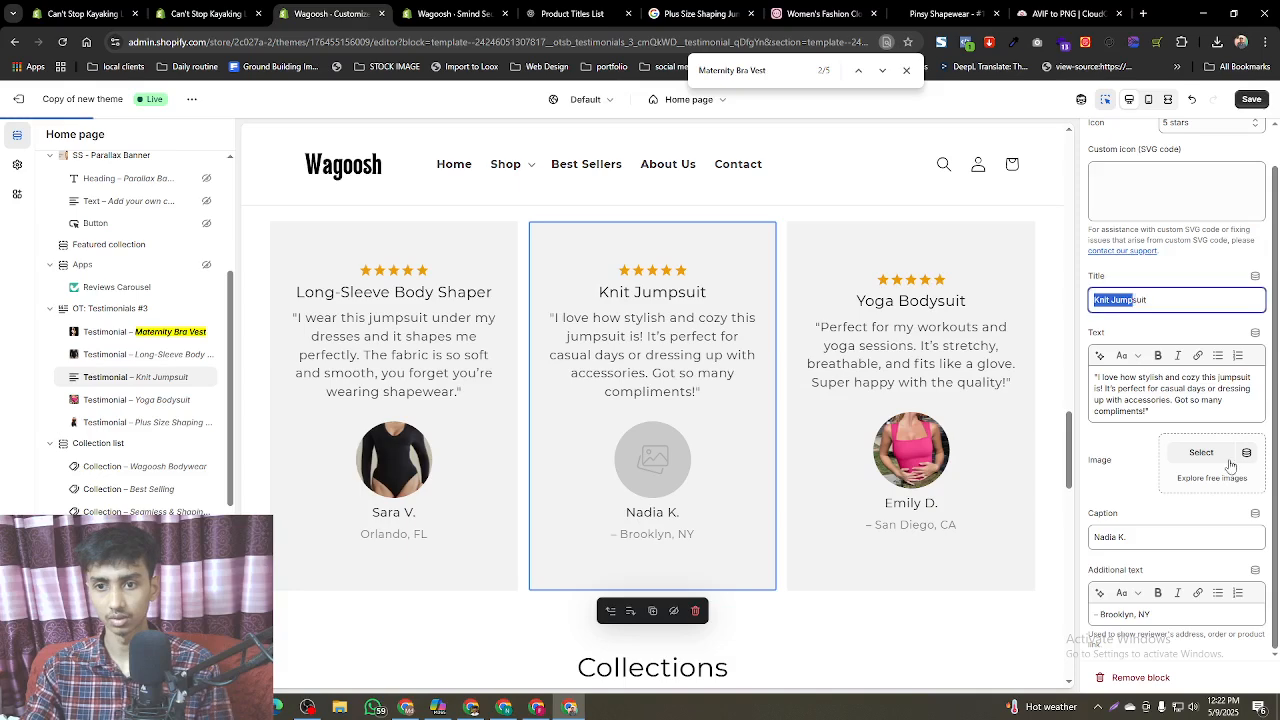
{"action": "key", "text": "ctrl+a"}
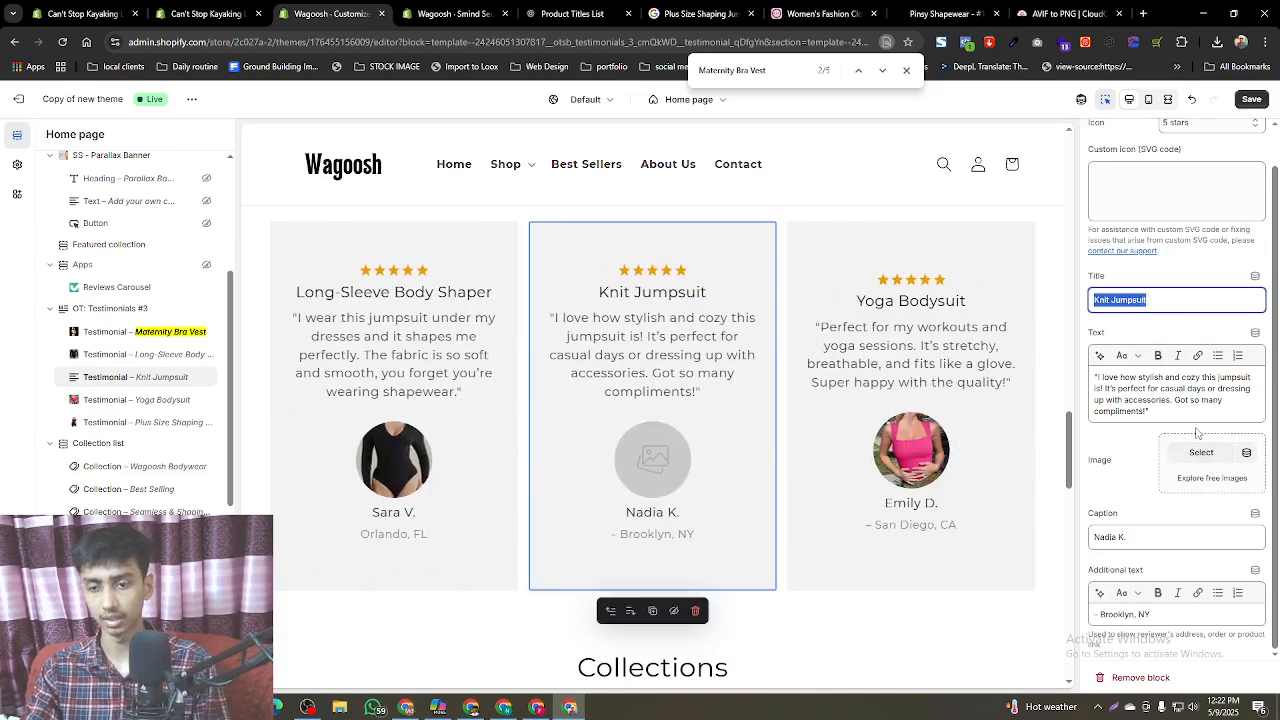
{"action": "left_click", "coordinate": [1201, 453]}
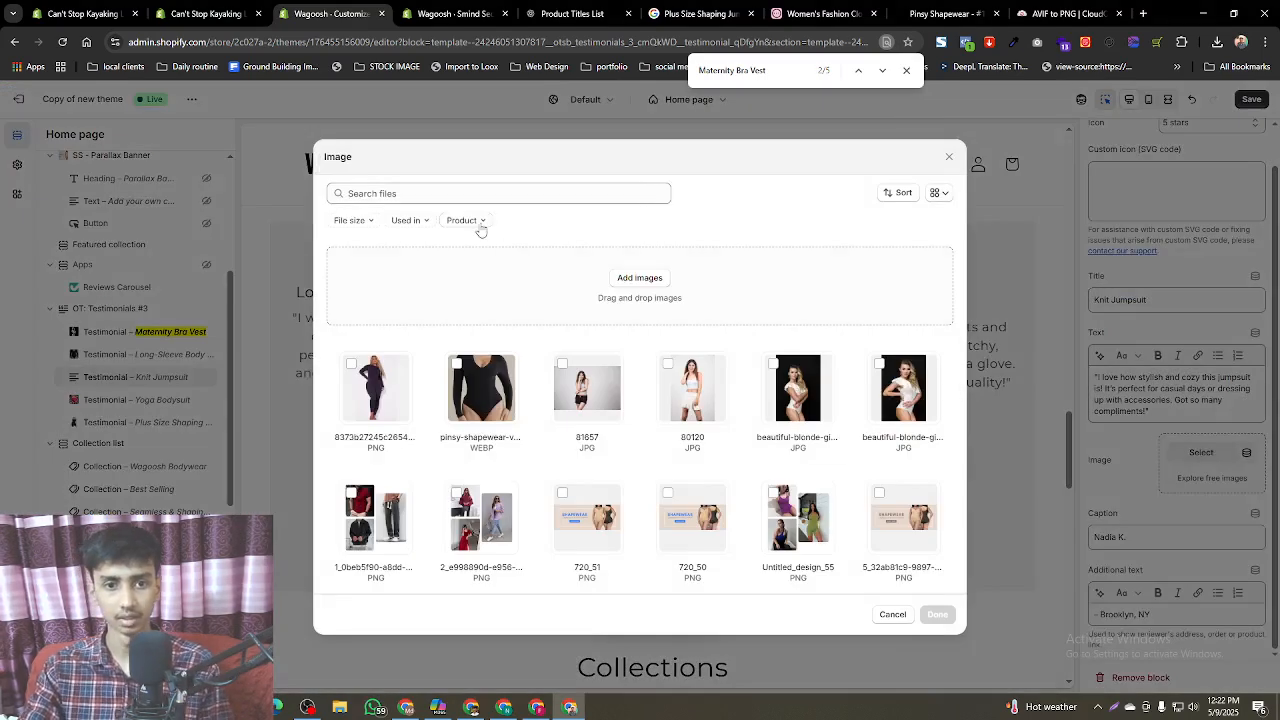
{"action": "left_click", "coordinate": [478, 222]}
{"action": "left_click", "coordinate": [501, 248]}
{"action": "key", "text": "ctrl+v"}
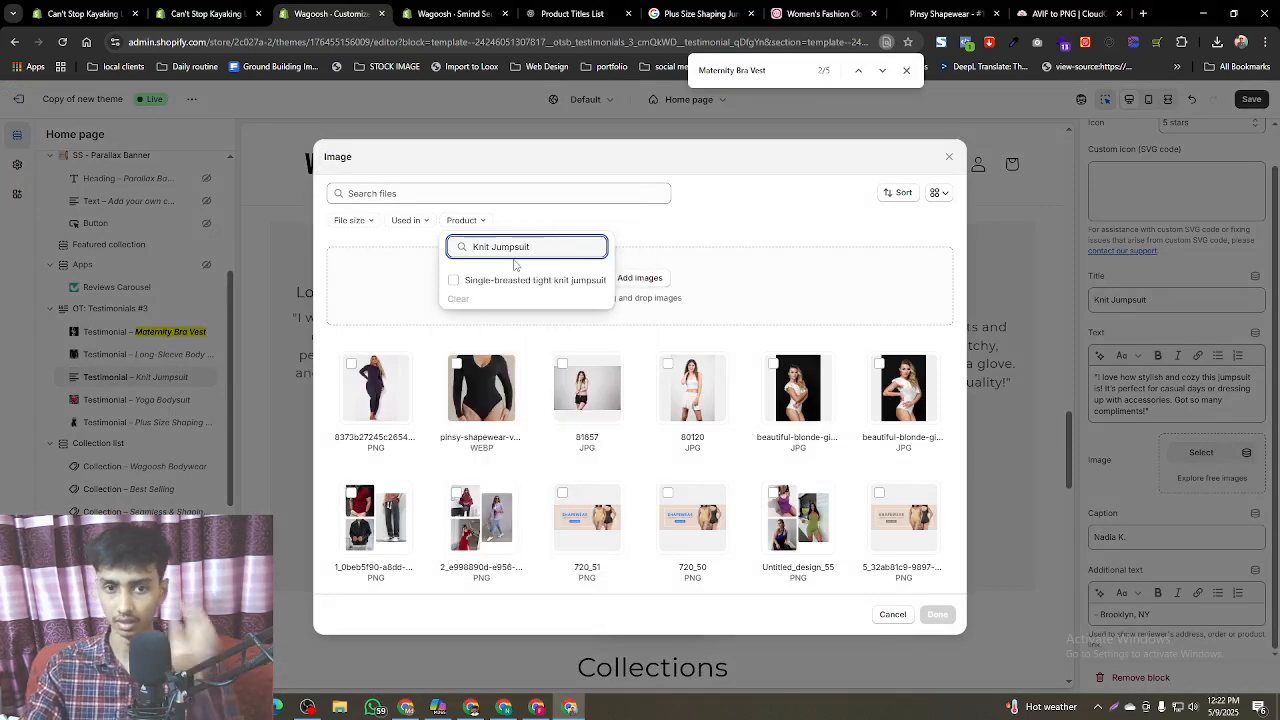
{"action": "left_click", "coordinate": [516, 283]}
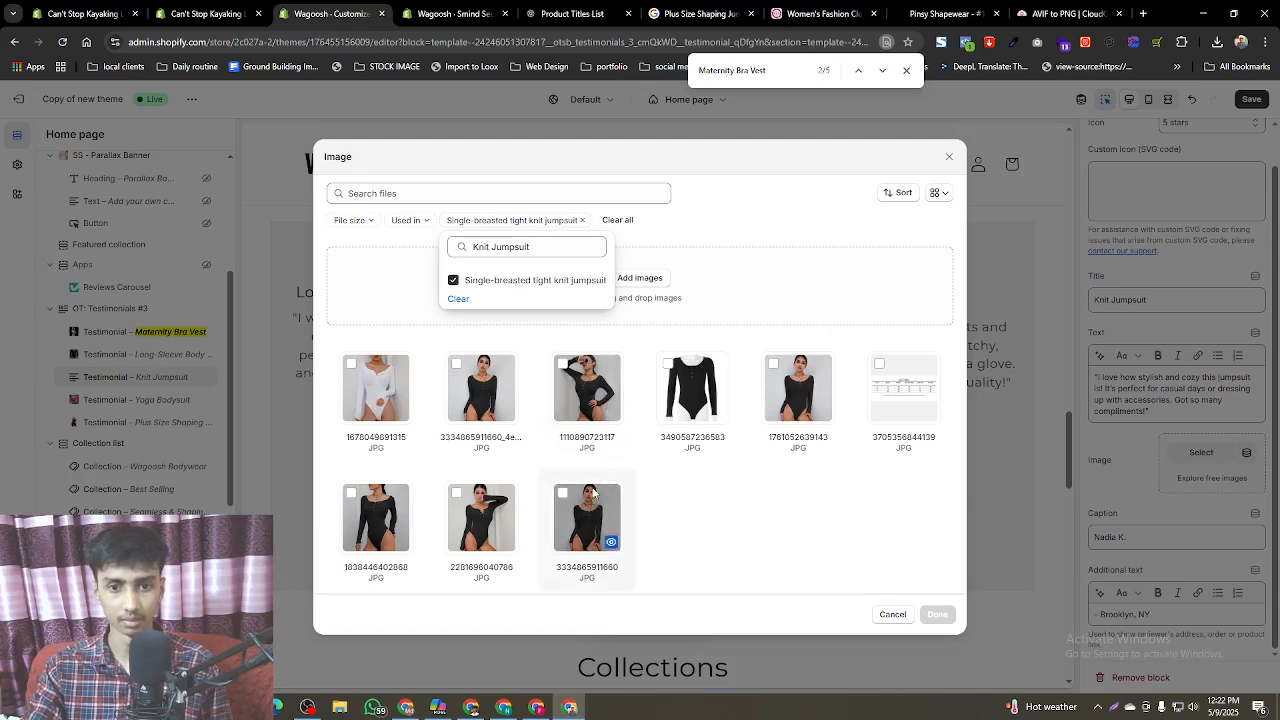
{"action": "left_click", "coordinate": [598, 390]}
{"action": "left_click", "coordinate": [938, 615]}
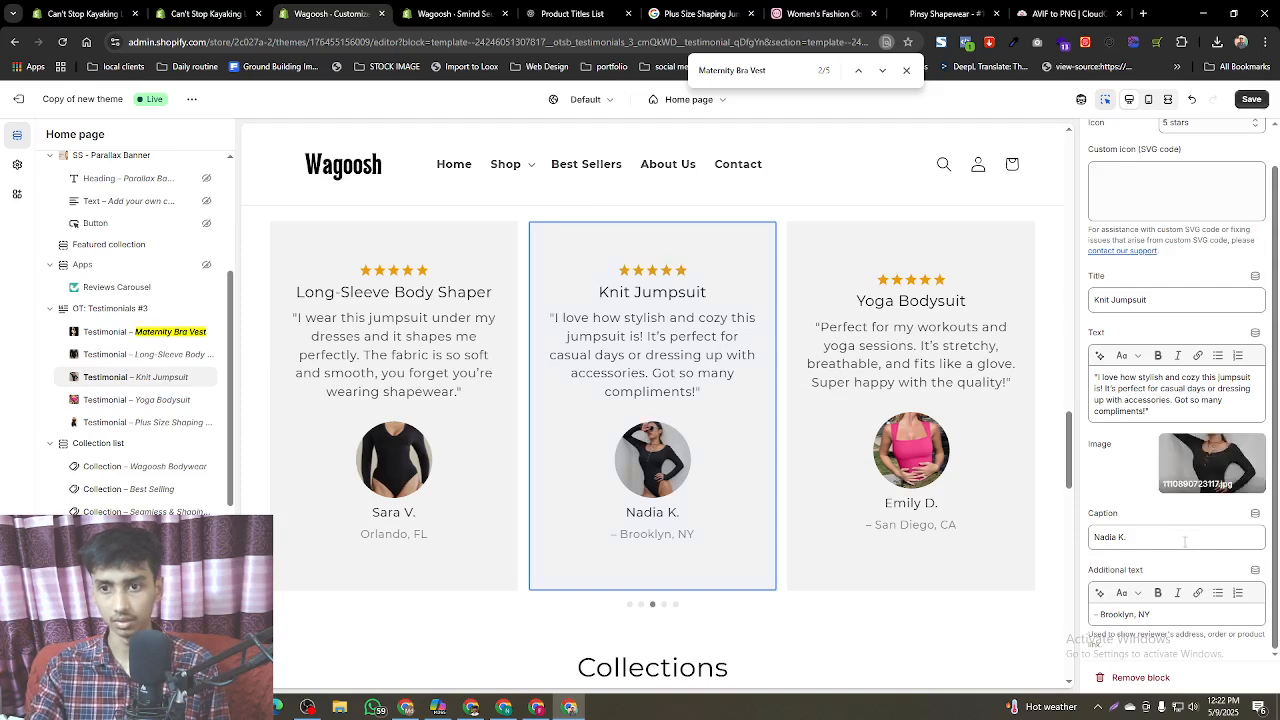
- Set the Knit Jumpsuit testimonial's rating icon to 4 stars, trying 5 stars once more for comparison
{"action": "scroll", "coordinate": [1186, 542], "scroll_direction": "up", "scroll_amount": 1}
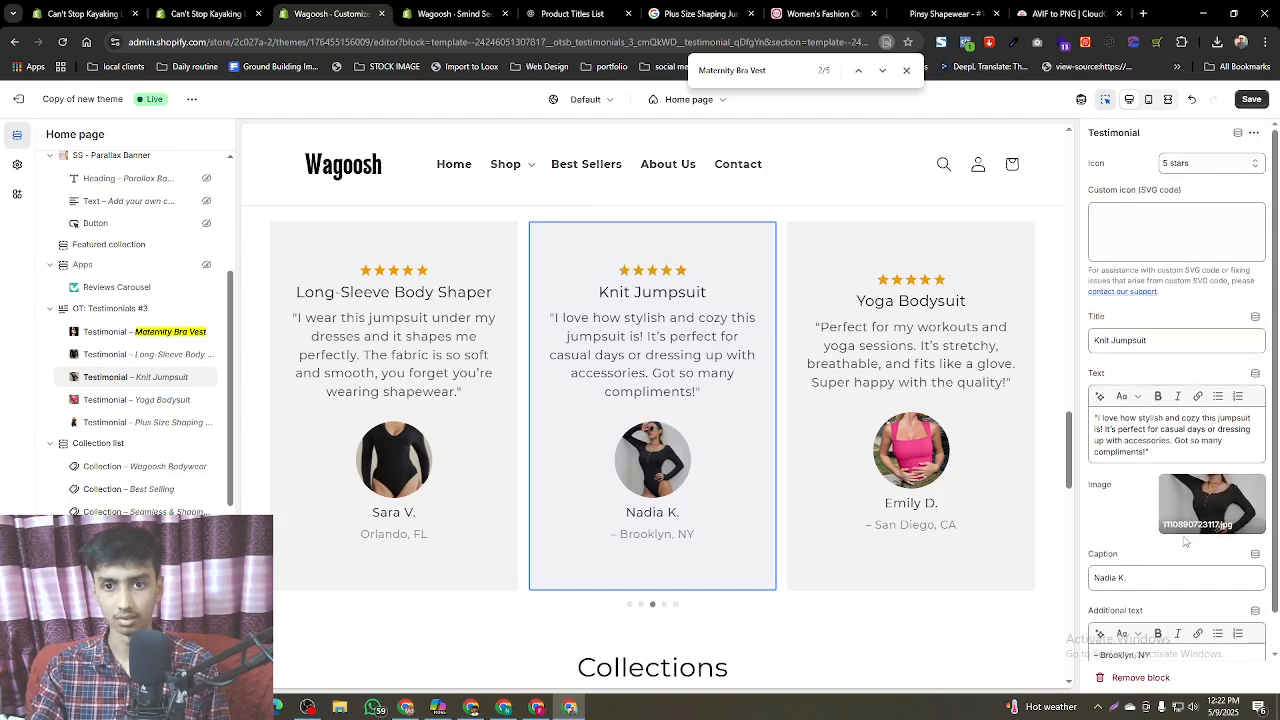
{"action": "mouse_move", "coordinate": [1185, 541]}
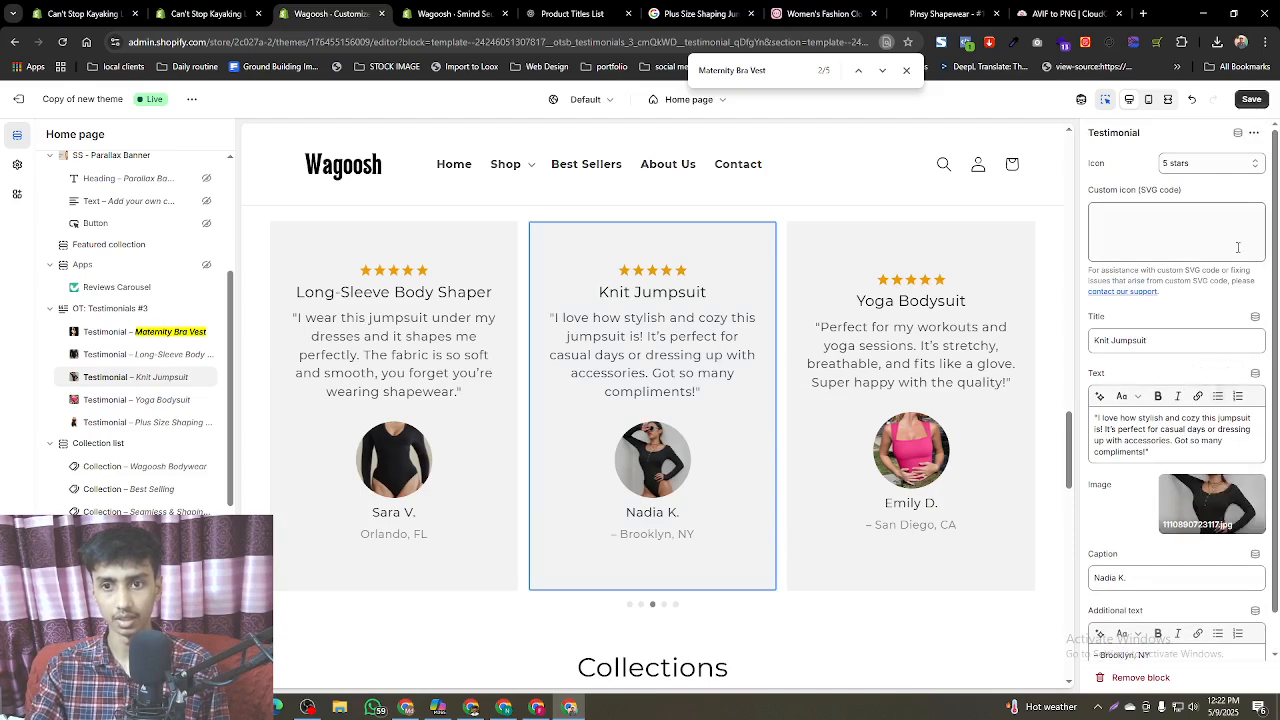
{"action": "left_click", "coordinate": [1194, 163]}
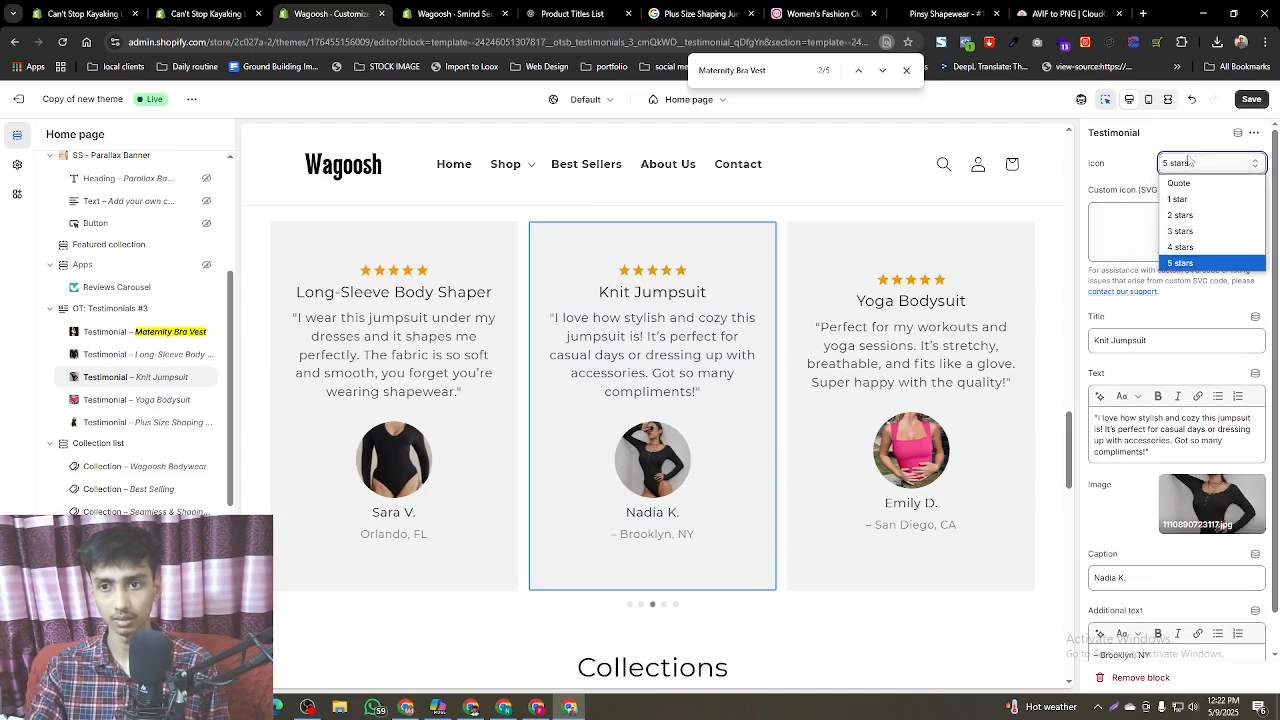
{"action": "left_click", "coordinate": [1181, 220]}
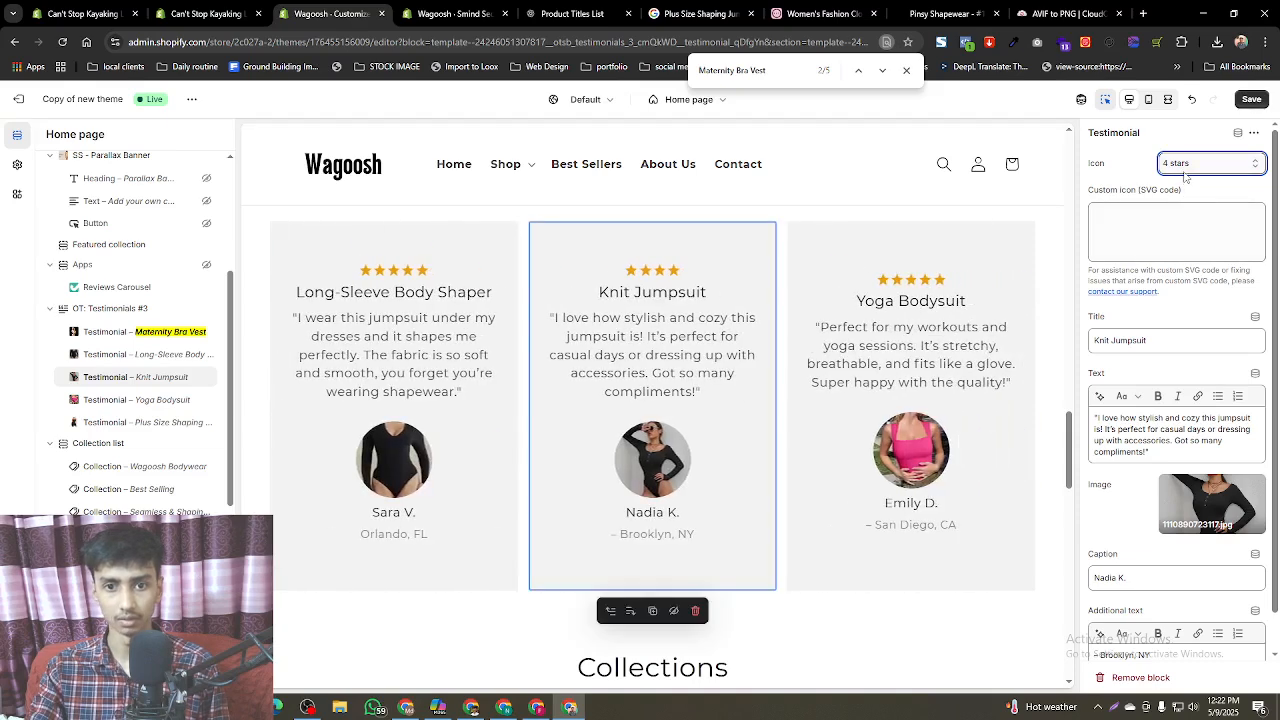
{"action": "left_click", "coordinate": [1185, 170]}
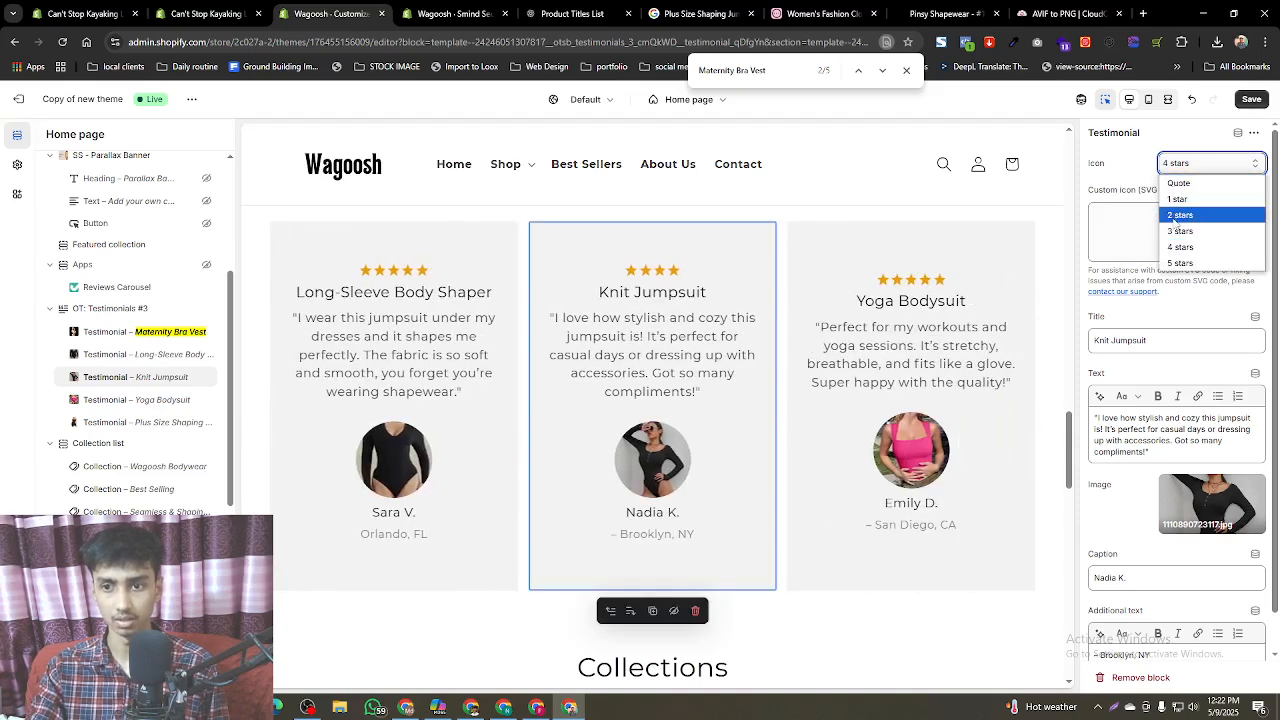
{"action": "left_click", "coordinate": [1180, 263]}
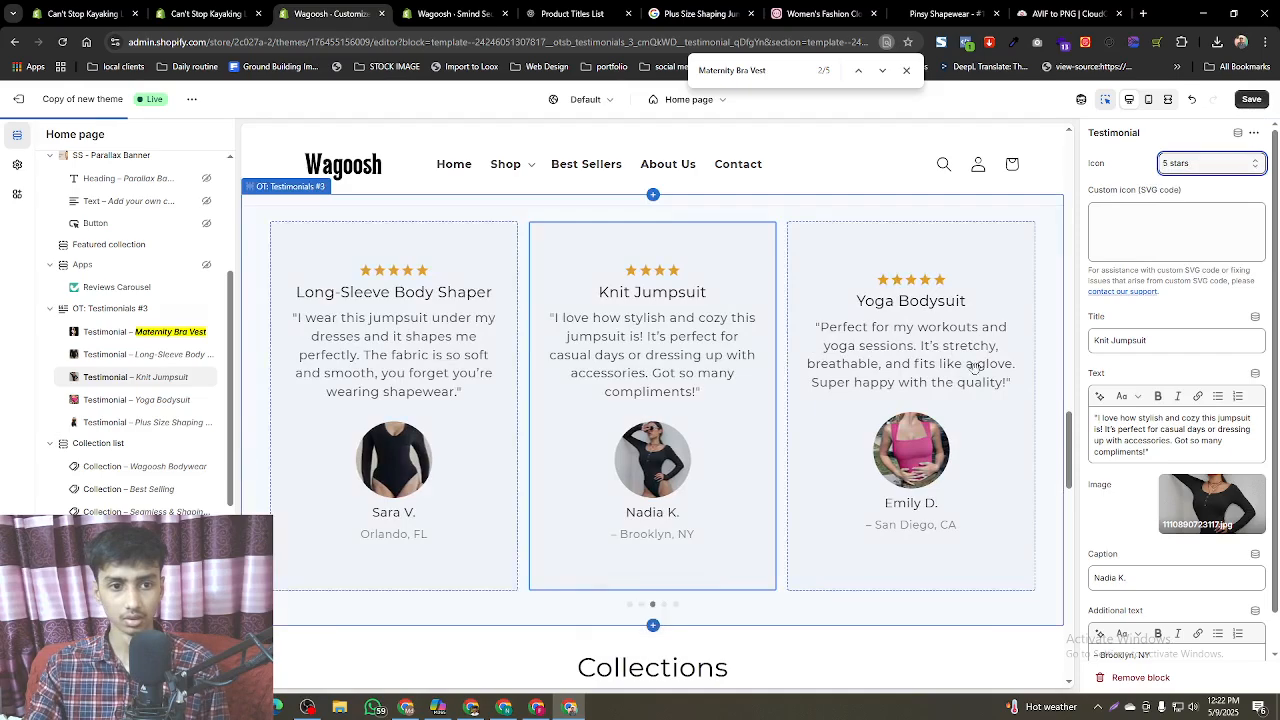
{"action": "left_click", "coordinate": [1183, 165]}
{"action": "left_click", "coordinate": [1180, 247]}
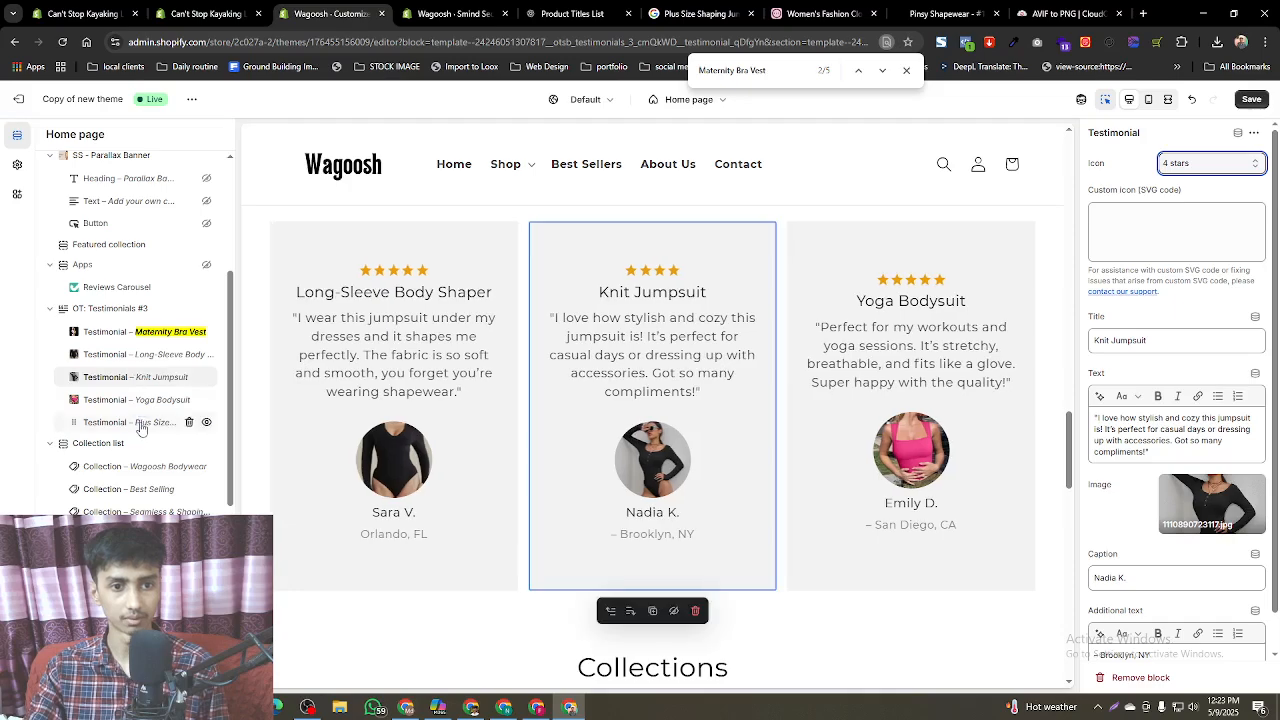
- Set the Plus Size Shaping Jumpsuit testimonial's rating icon to 4 stars and select the whole testimonials section in the preview
{"action": "left_click", "coordinate": [142, 423]}
{"action": "left_click", "coordinate": [1208, 165]}
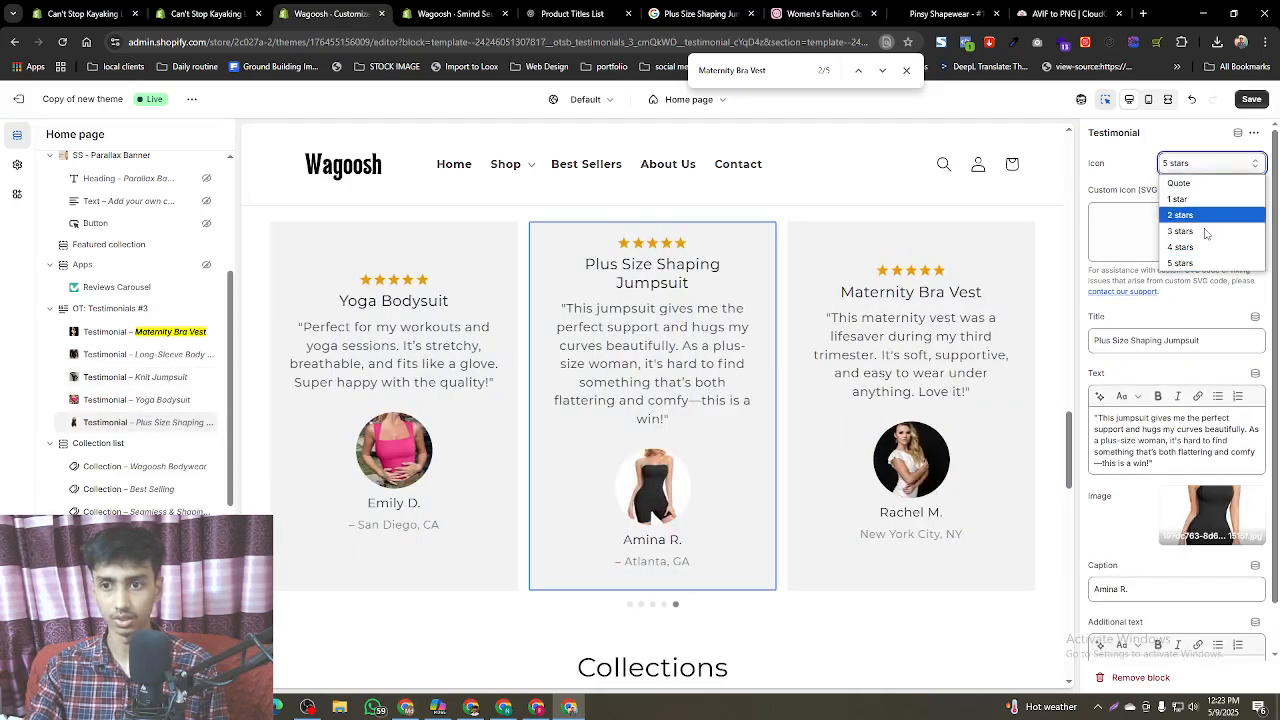
{"action": "left_click", "coordinate": [1200, 248]}
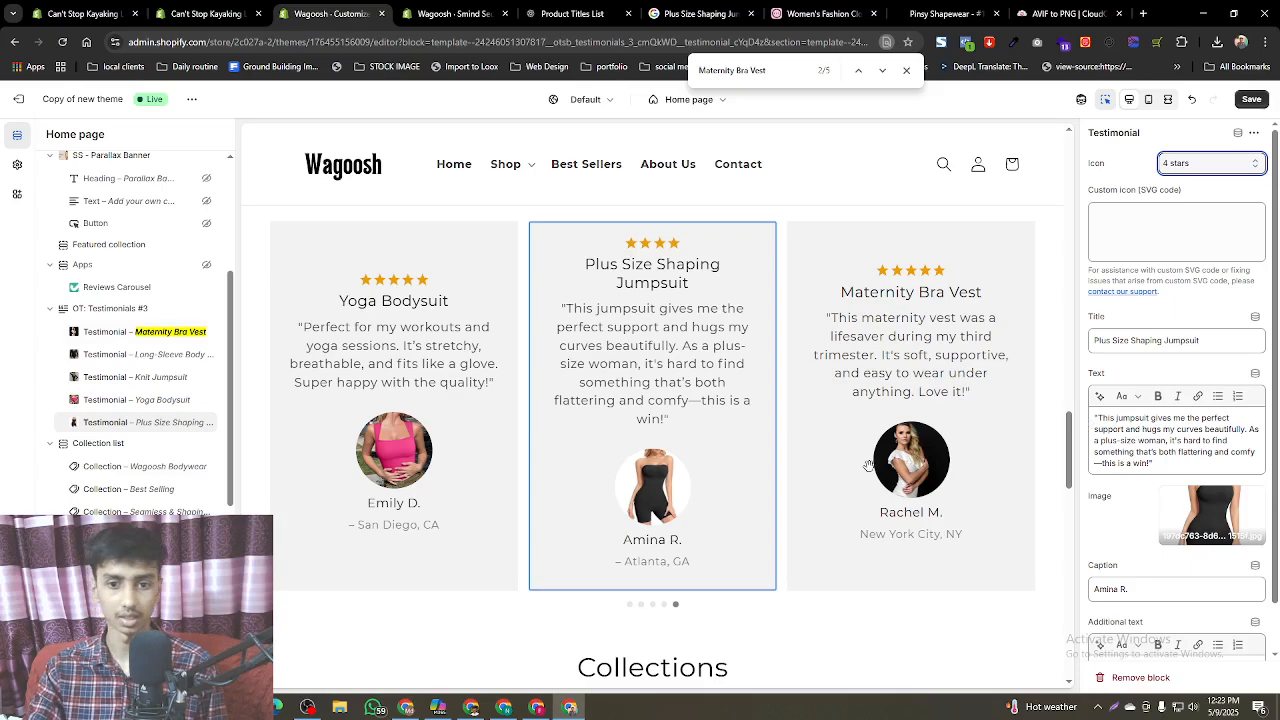
{"action": "scroll", "coordinate": [857, 472], "scroll_direction": "down", "scroll_amount": 4}
{"action": "scroll", "coordinate": [859, 473], "scroll_direction": "up", "scroll_amount": 5}
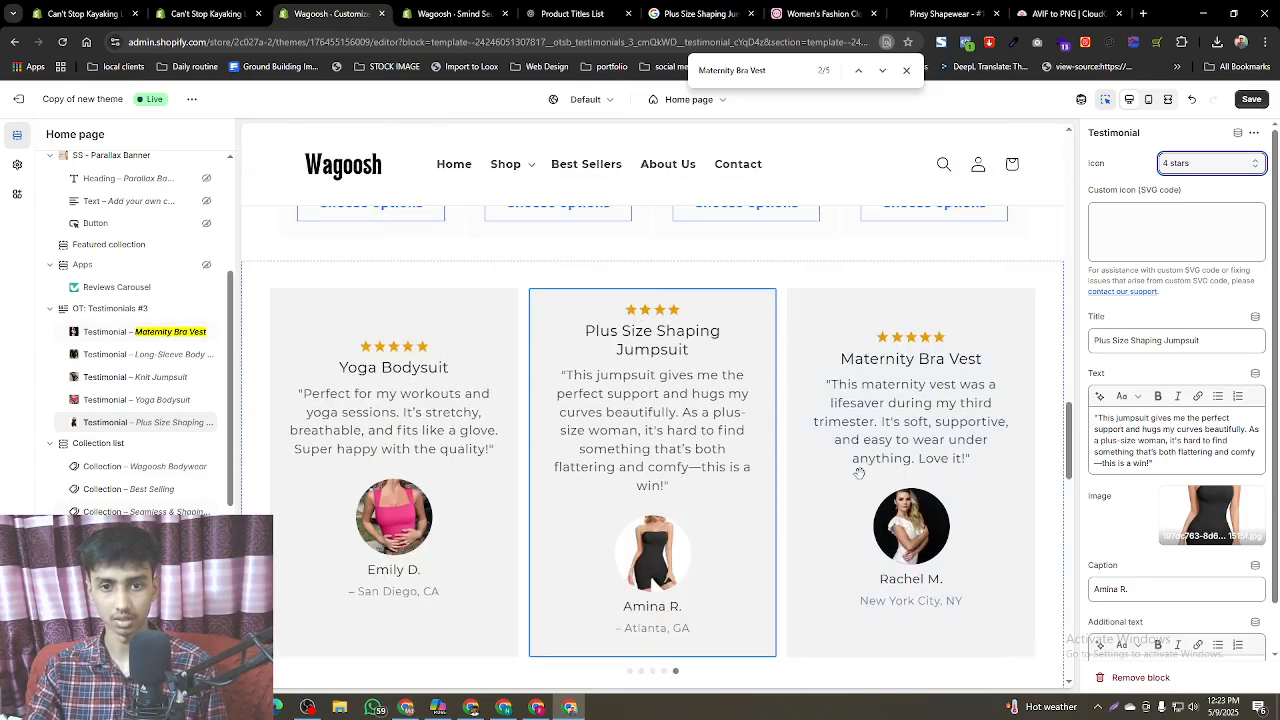
{"action": "scroll", "coordinate": [859, 473], "scroll_direction": "up", "scroll_amount": 2}
{"action": "left_click", "coordinate": [775, 418]}
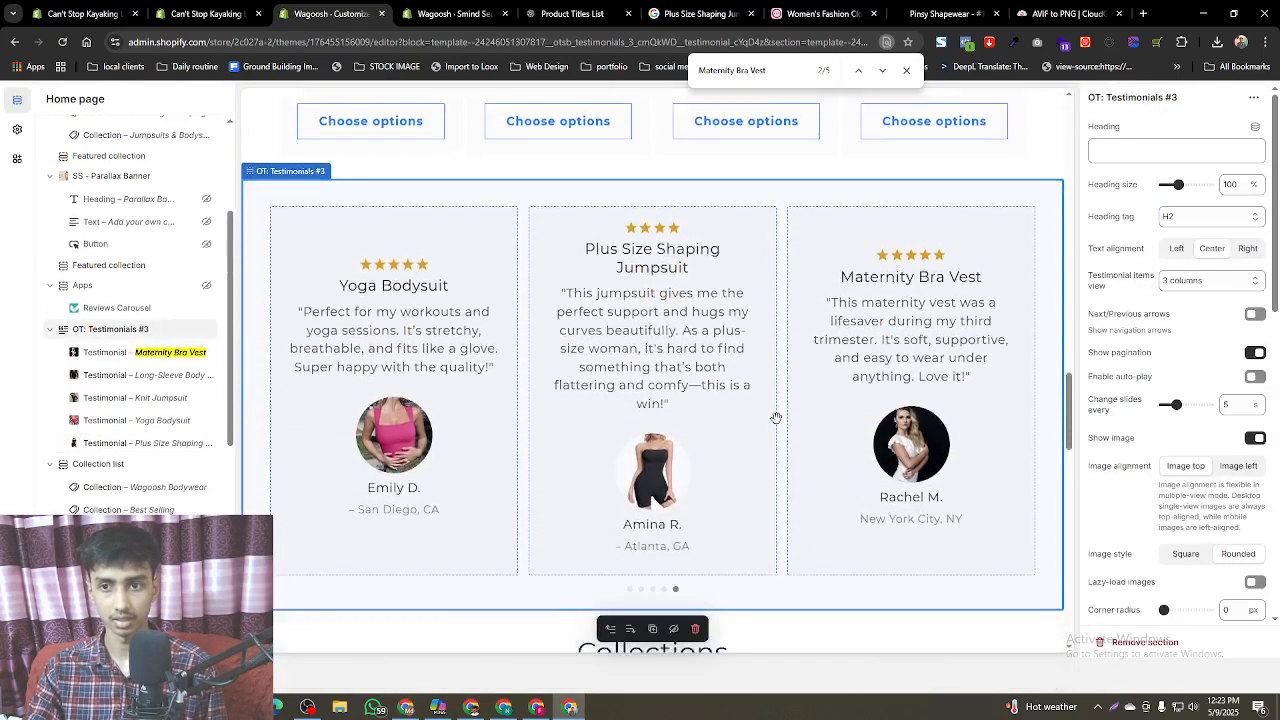
- Switch to the Pinsy Shapewear site, examine its home page sections and open the Shop Instagram post showing lace bodysuits on hangers
{"action": "left_click", "coordinate": [945, 13]}
{"action": "scroll", "coordinate": [716, 312], "scroll_direction": "down", "scroll_amount": 5}
{"action": "scroll", "coordinate": [702, 341], "scroll_direction": "down", "scroll_amount": 4}
{"action": "scroll", "coordinate": [705, 335], "scroll_direction": "up", "scroll_amount": 10}
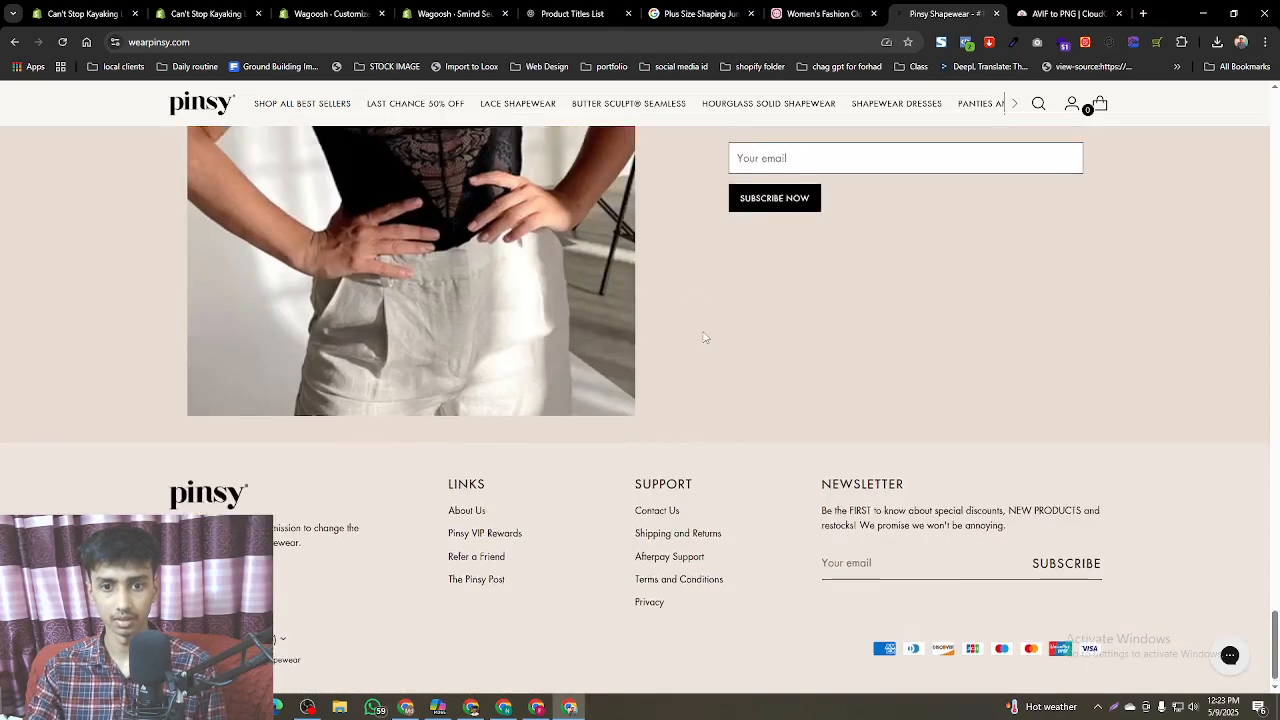
{"action": "scroll", "coordinate": [730, 313], "scroll_direction": "down", "scroll_amount": 4}
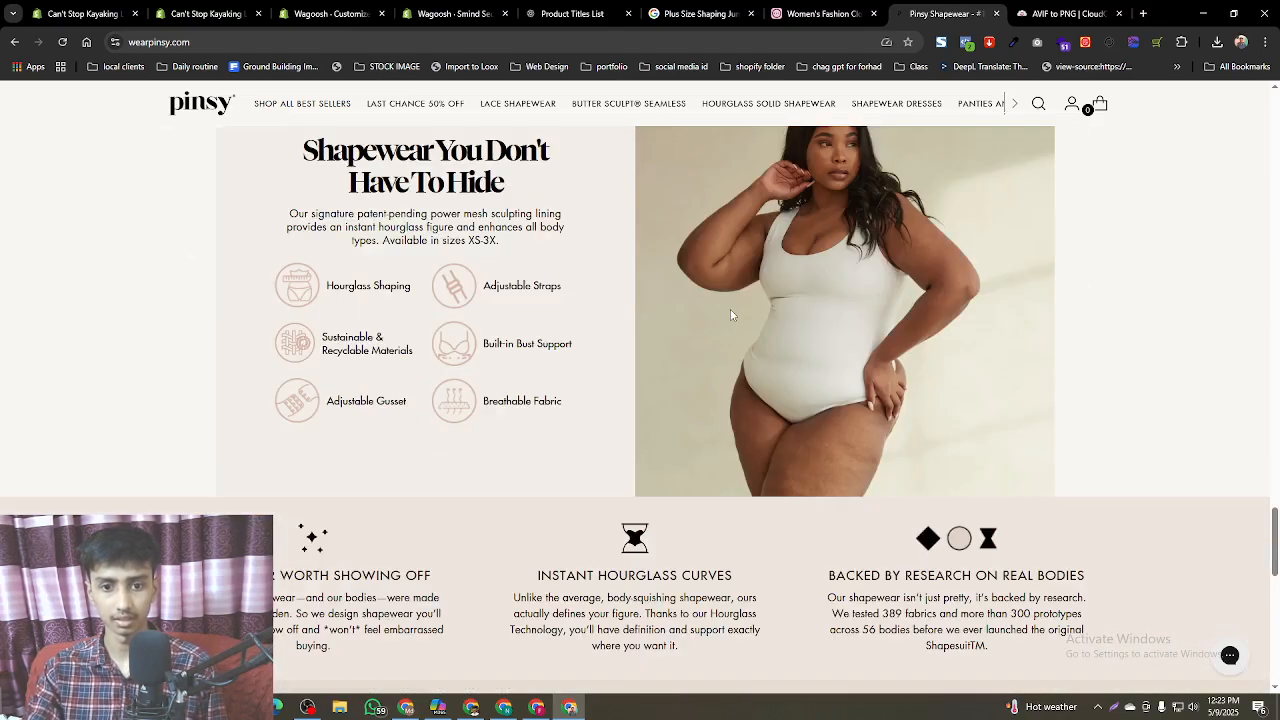
{"action": "scroll", "coordinate": [730, 309], "scroll_direction": "up", "scroll_amount": 12}
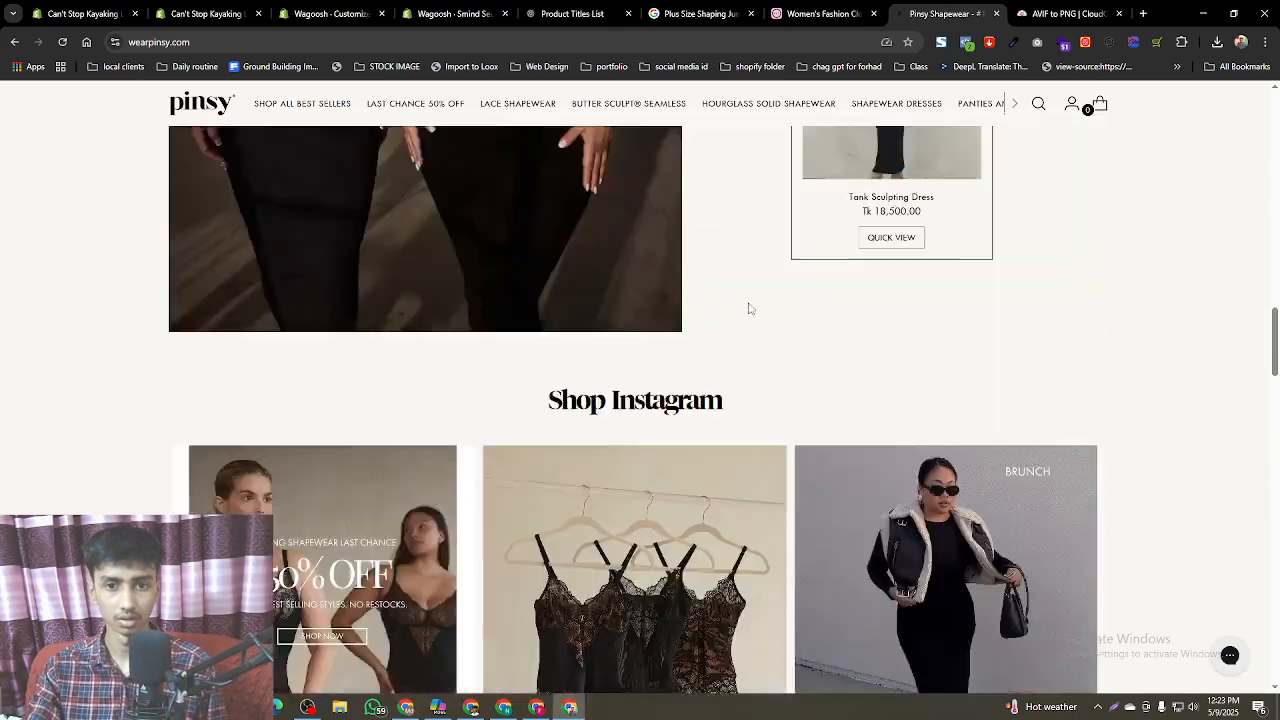
{"action": "scroll", "coordinate": [749, 308], "scroll_direction": "up", "scroll_amount": 5}
{"action": "scroll", "coordinate": [737, 329], "scroll_direction": "down", "scroll_amount": 6}
{"action": "left_click", "coordinate": [738, 331]}
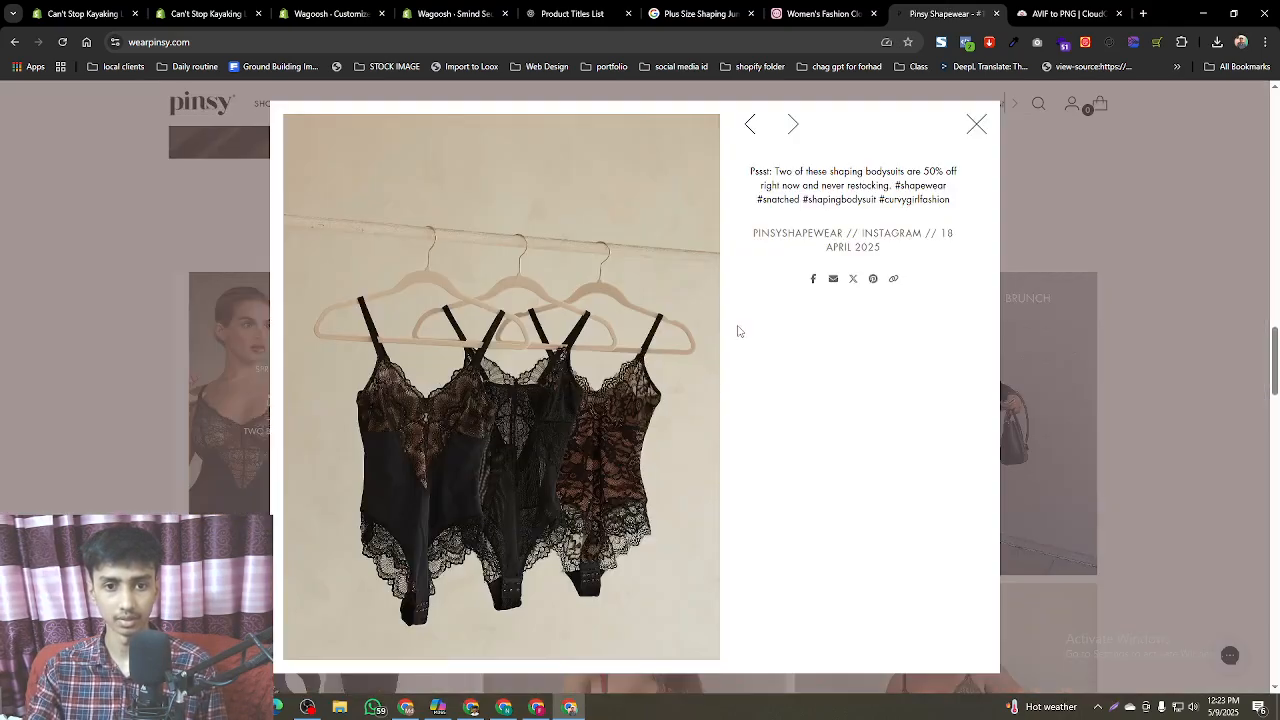
- Close the Shop Instagram post and open the Pinsy Sculpting Dress product page from the home page's restock section
{"action": "left_click", "coordinate": [975, 123]}
{"action": "scroll", "coordinate": [627, 436], "scroll_direction": "up", "scroll_amount": 5}
{"action": "scroll", "coordinate": [885, 505], "scroll_direction": "down", "scroll_amount": 2}
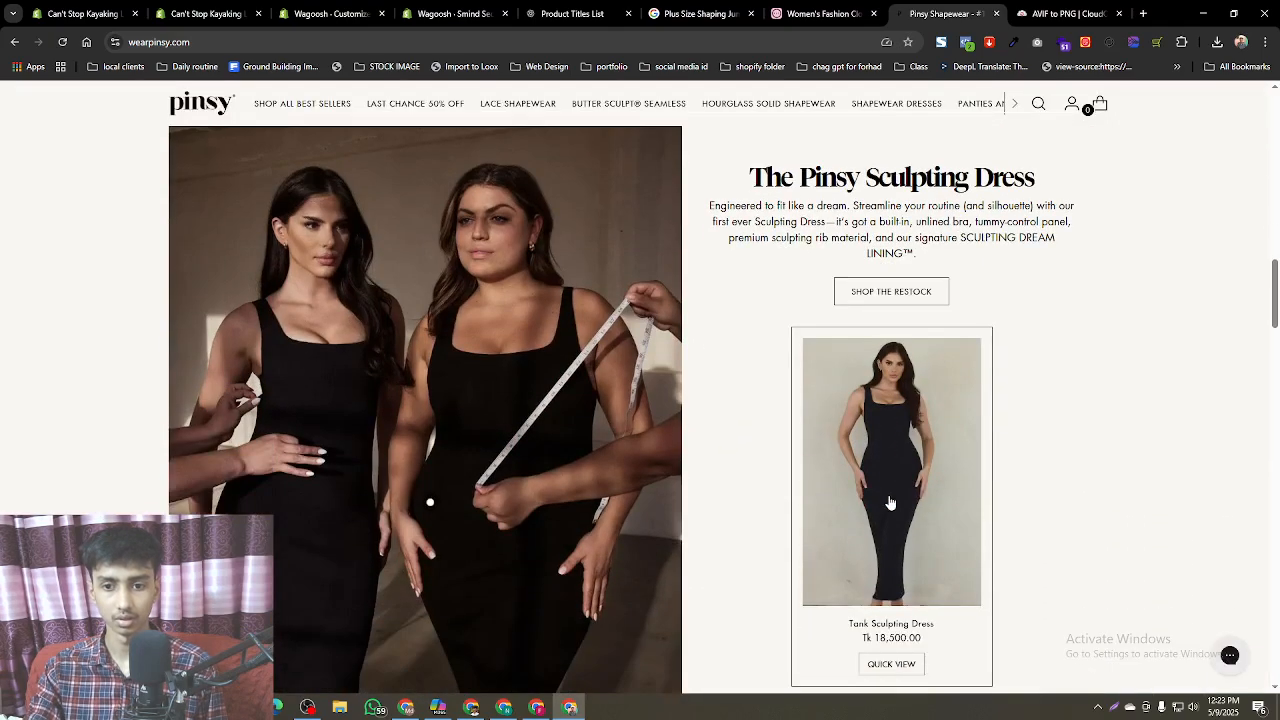
{"action": "left_click", "coordinate": [884, 226]}
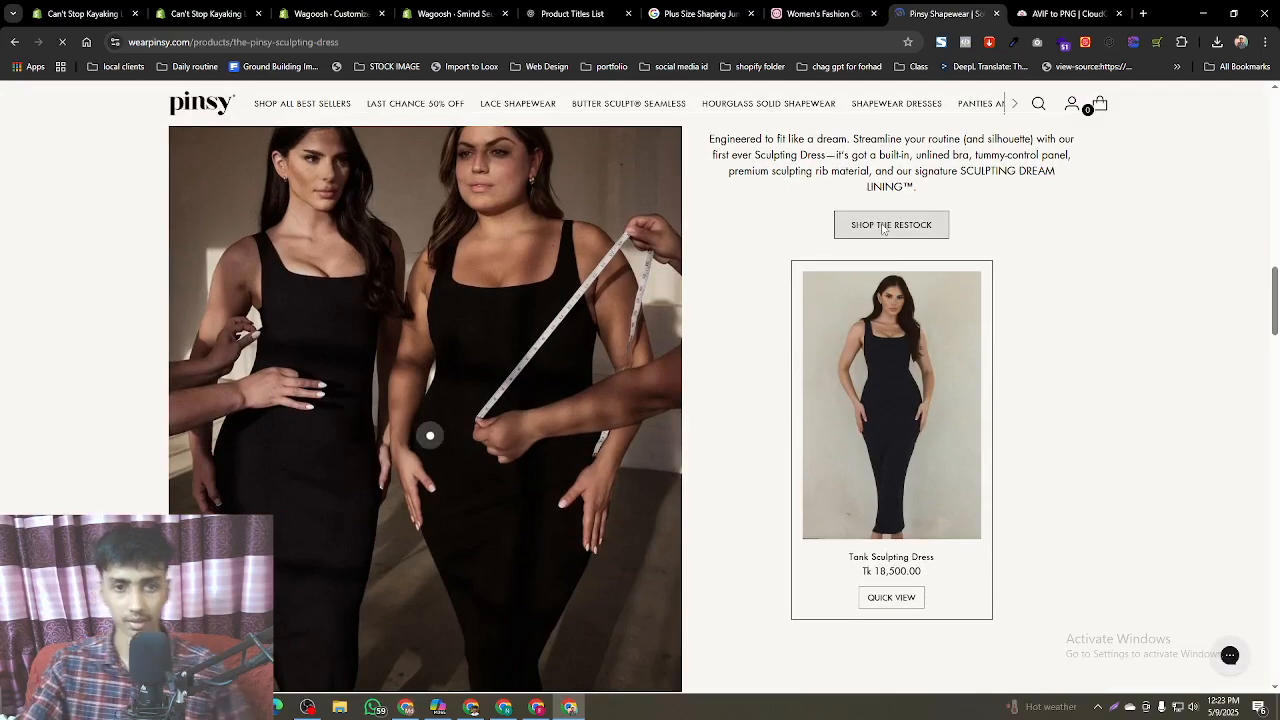
- Examine the Sculpting Dress product page, including its photos, benefits graphic, Sculpting Dress Features section and customer reviews
{"action": "scroll", "coordinate": [764, 340], "scroll_direction": "down", "scroll_amount": 12}
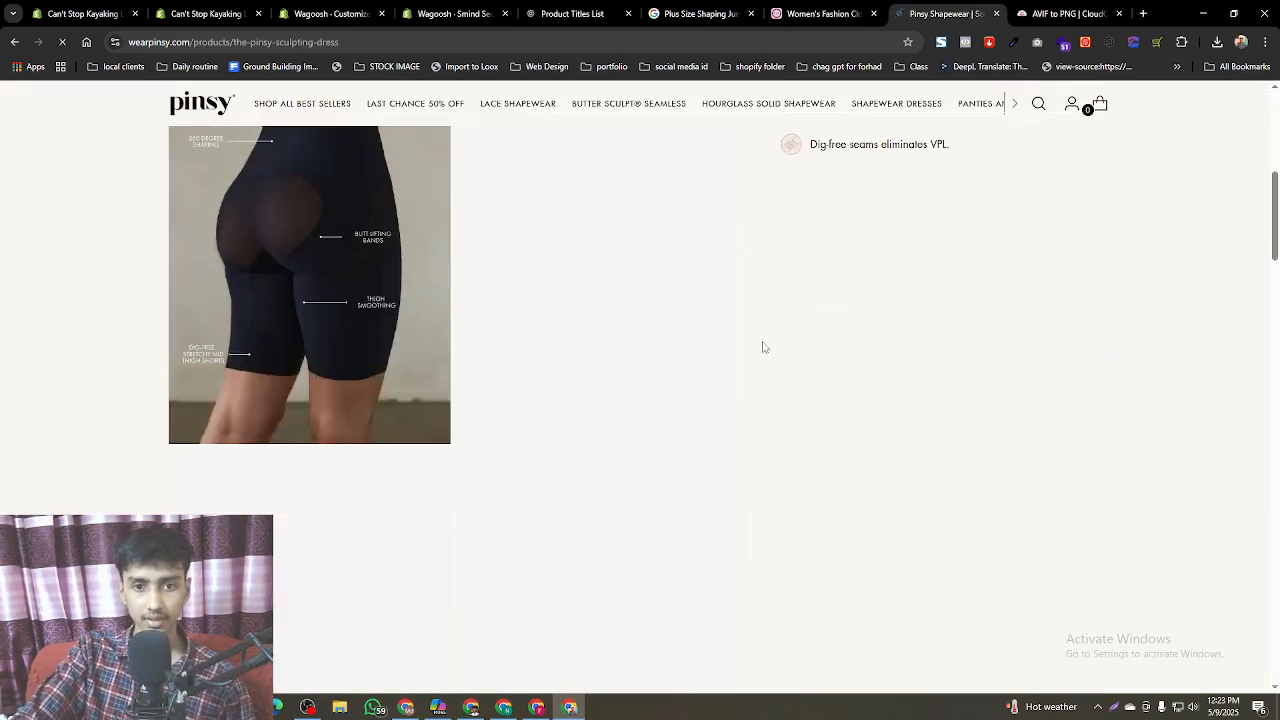
{"action": "scroll", "coordinate": [762, 345], "scroll_direction": "down", "scroll_amount": 15}
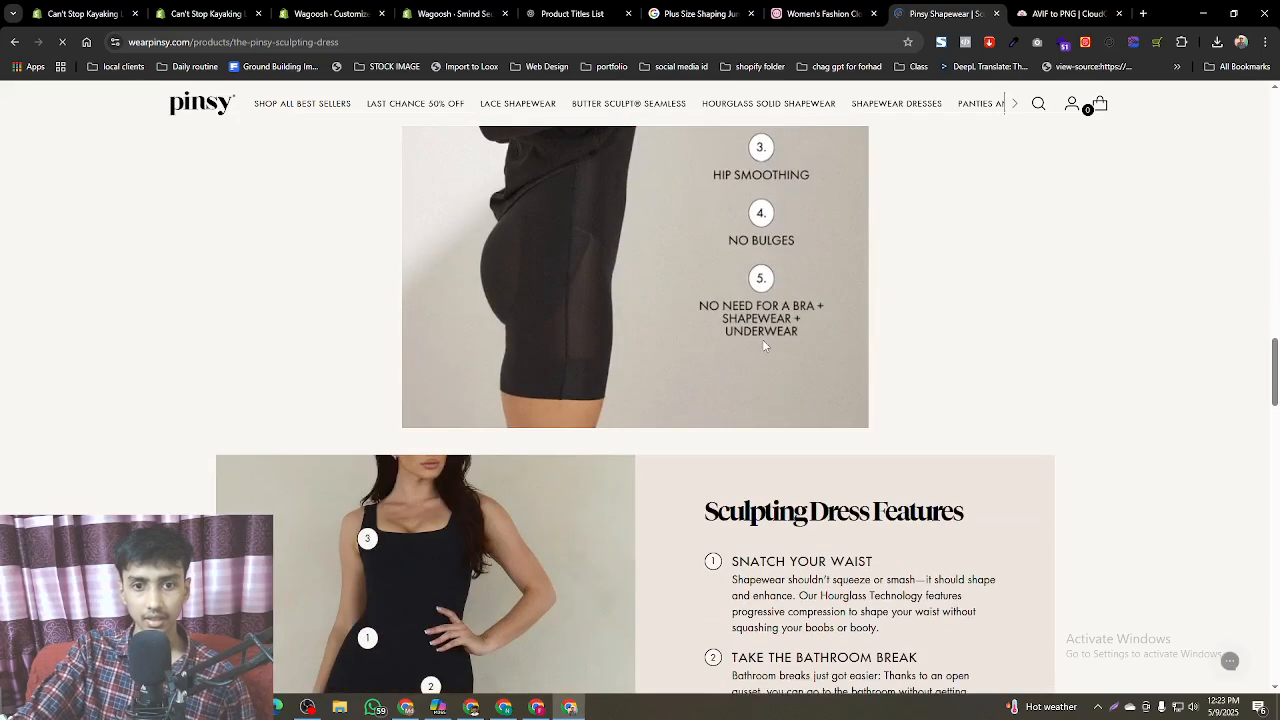
{"action": "scroll", "coordinate": [778, 342], "scroll_direction": "down", "scroll_amount": 7}
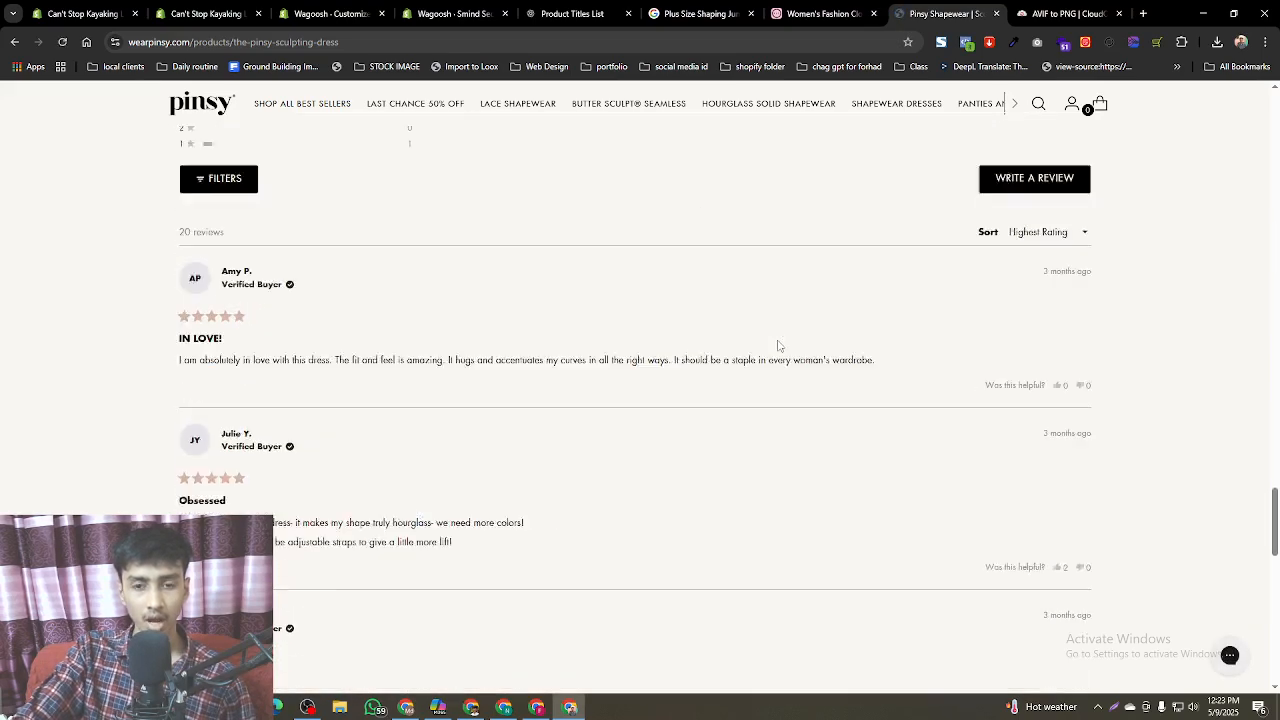
{"action": "scroll", "coordinate": [785, 347], "scroll_direction": "up", "scroll_amount": 4}
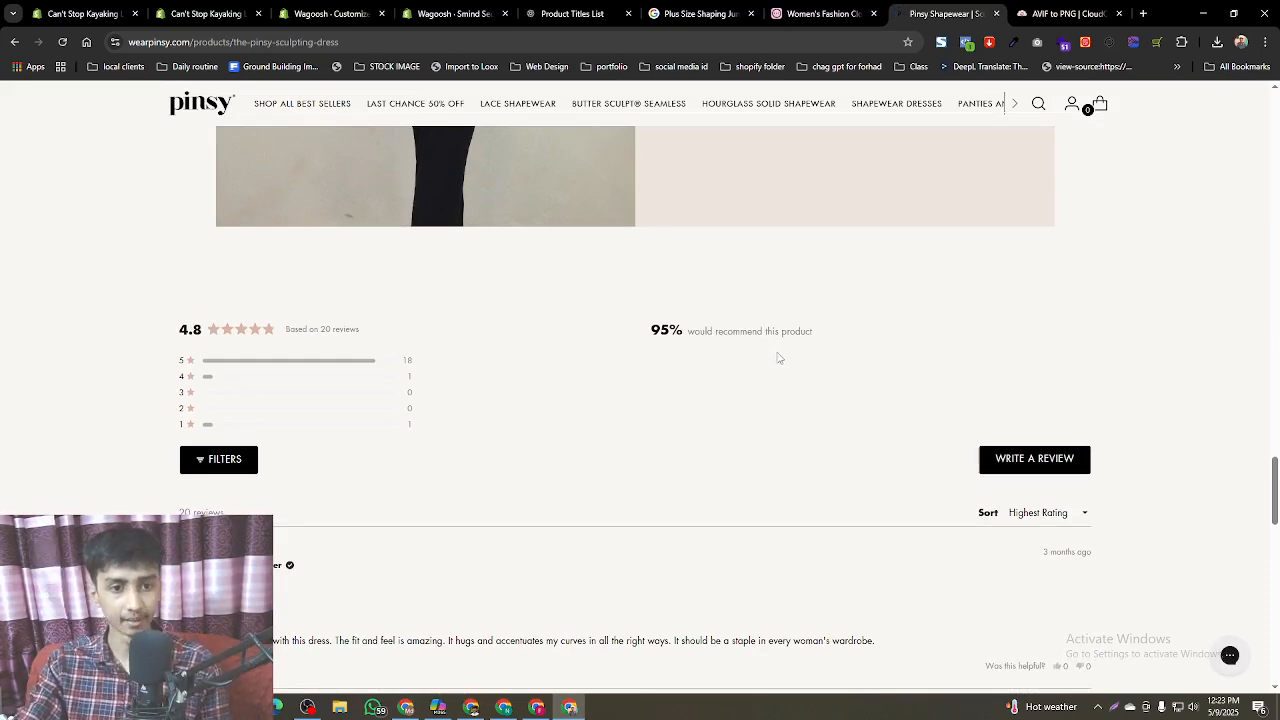
{"action": "scroll", "coordinate": [792, 354], "scroll_direction": "down", "scroll_amount": 6}
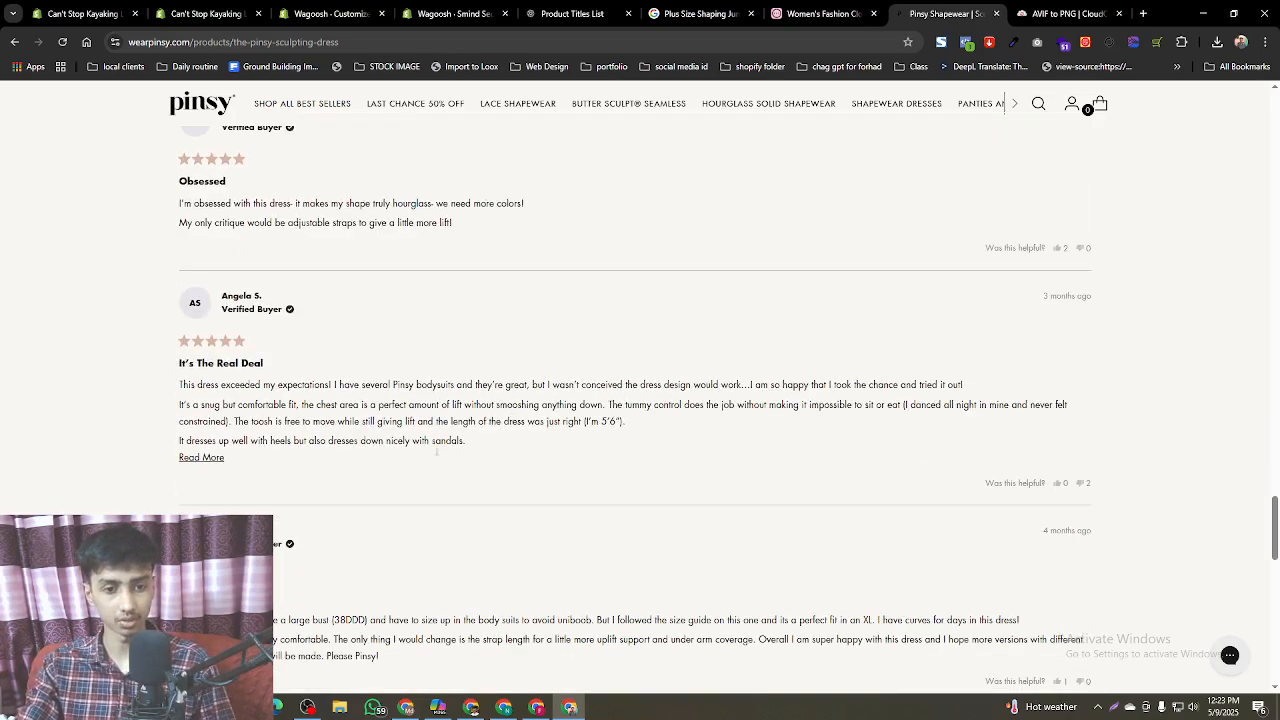
{"action": "scroll", "coordinate": [321, 502], "scroll_direction": "down", "scroll_amount": 2}
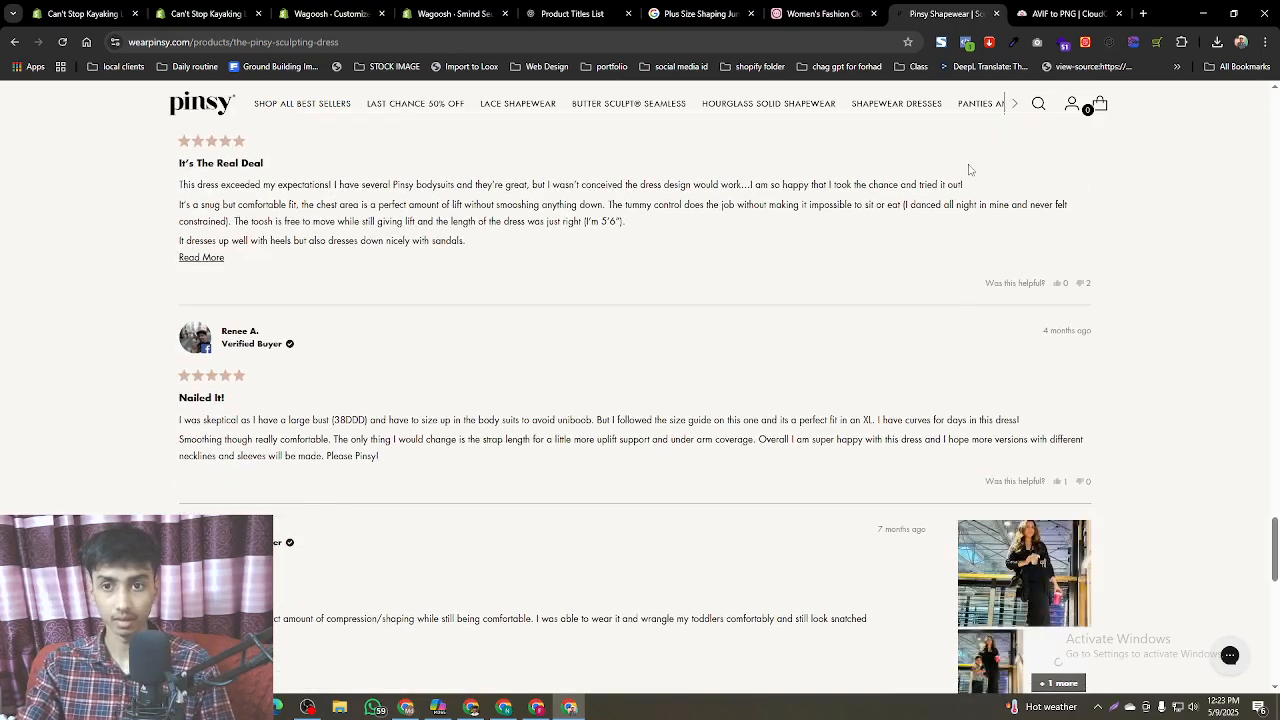
{"action": "scroll", "coordinate": [851, 417], "scroll_direction": "up", "scroll_amount": 15}
{"action": "scroll", "coordinate": [880, 340], "scroll_direction": "up", "scroll_amount": 3}
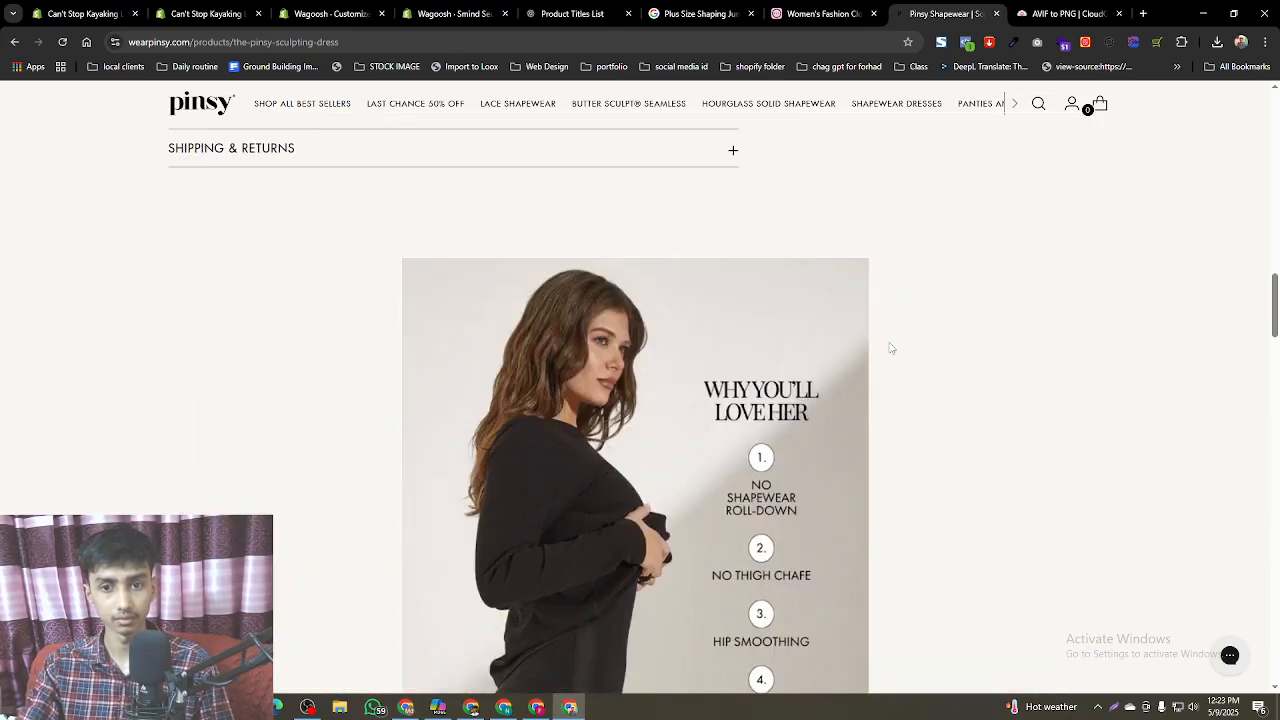
{"action": "scroll", "coordinate": [886, 348], "scroll_direction": "up", "scroll_amount": 3}
{"action": "scroll", "coordinate": [876, 342], "scroll_direction": "down", "scroll_amount": 8}
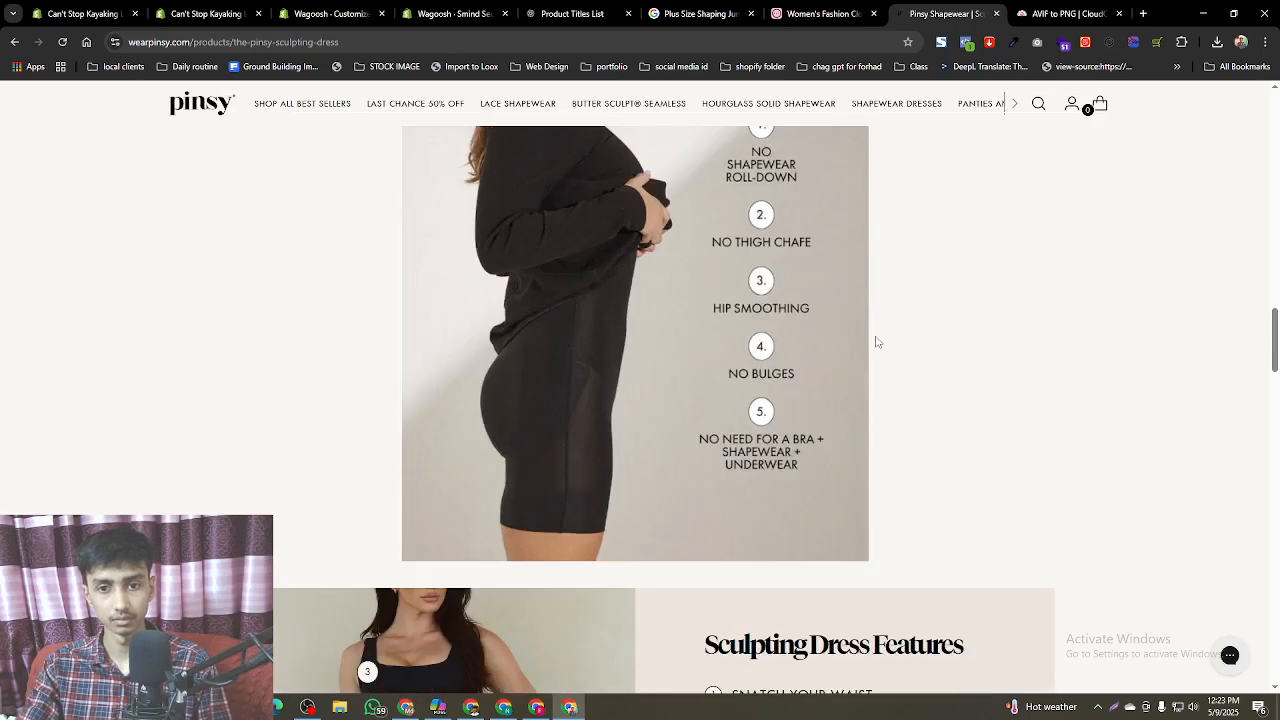
{"action": "left_click_drag", "start_coordinate": [689, 360], "coordinate": [745, 390]}
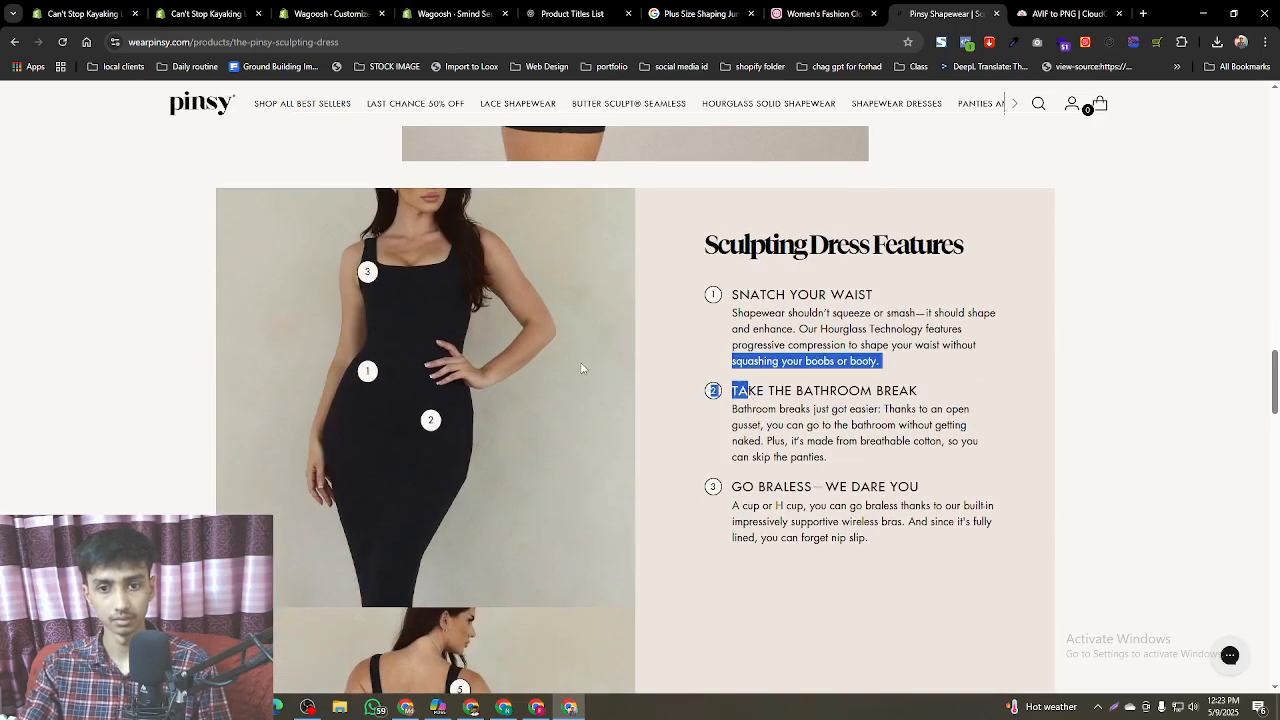
{"action": "scroll", "coordinate": [581, 358], "scroll_direction": "down", "scroll_amount": 3}
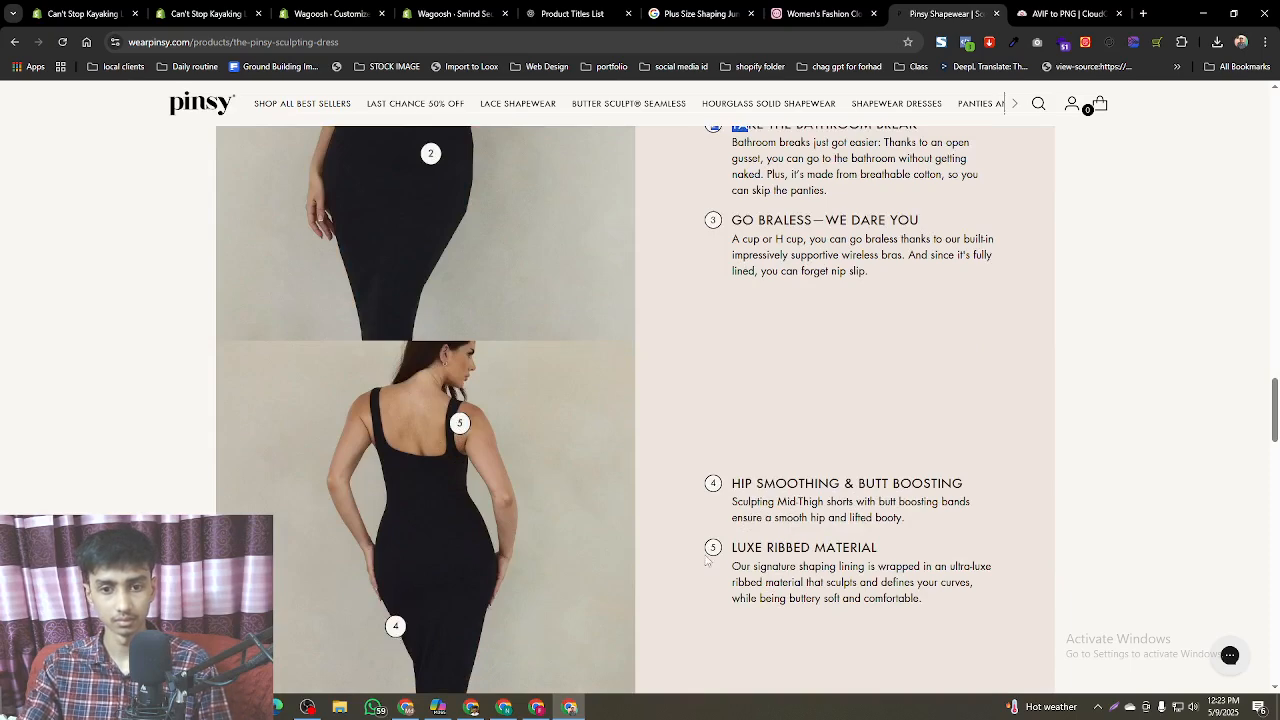
{"action": "scroll", "coordinate": [773, 477], "scroll_direction": "up", "scroll_amount": 20}
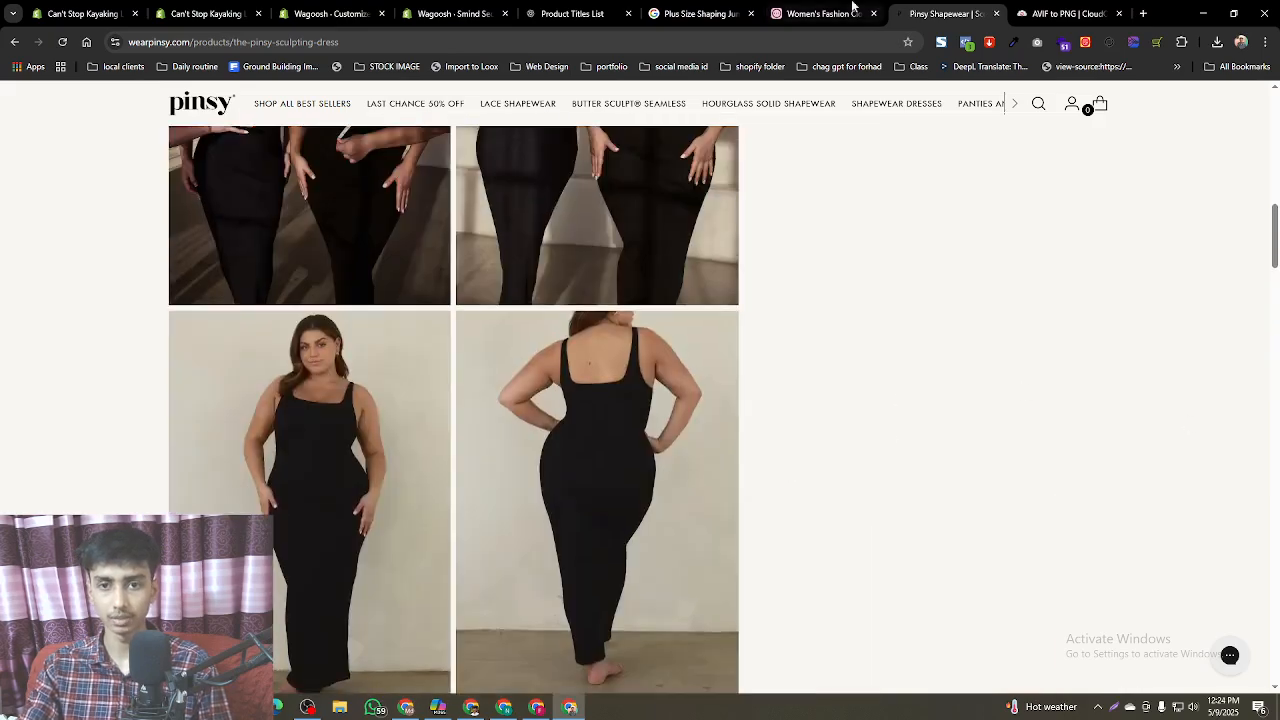
- Switch to the PrettyLittleThing site and open the 30% off everything hero banner image in its own browser tab
{"action": "left_click", "coordinate": [820, 13]}
{"action": "scroll", "coordinate": [672, 514], "scroll_direction": "down", "scroll_amount": 3}
{"action": "scroll", "coordinate": [672, 514], "scroll_direction": "up", "scroll_amount": 4}
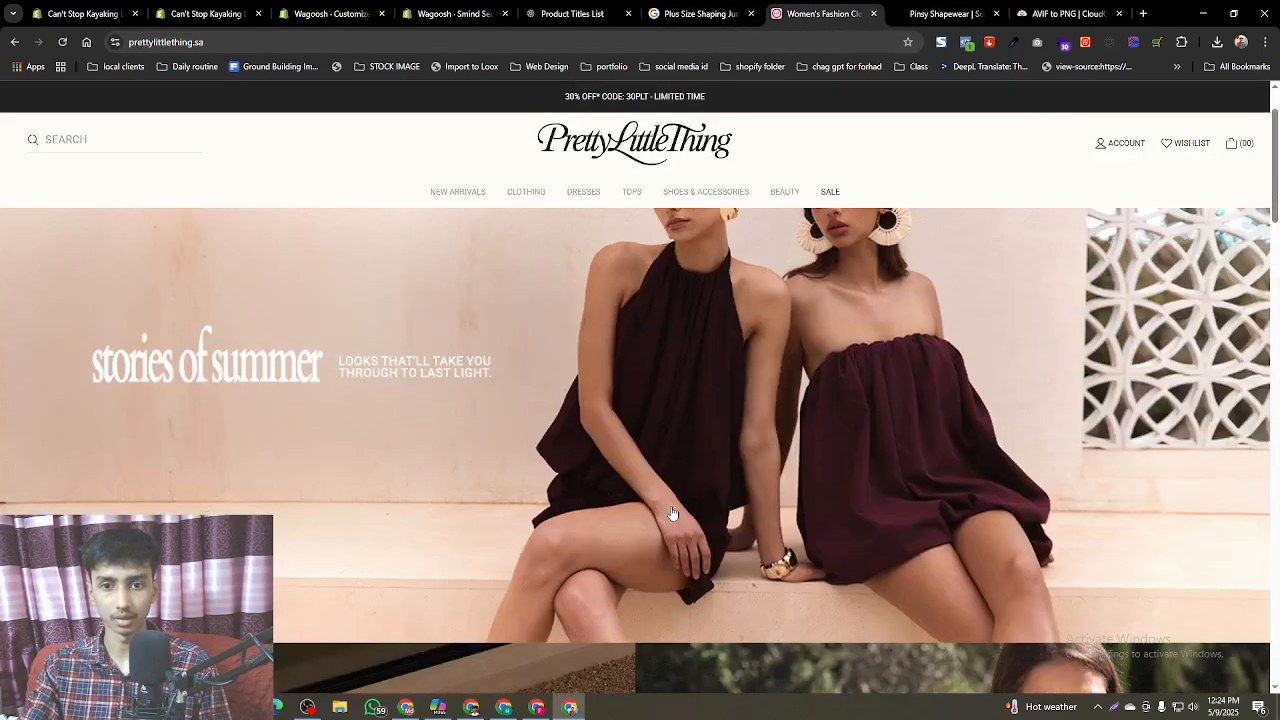
{"action": "right_click", "coordinate": [699, 405]}
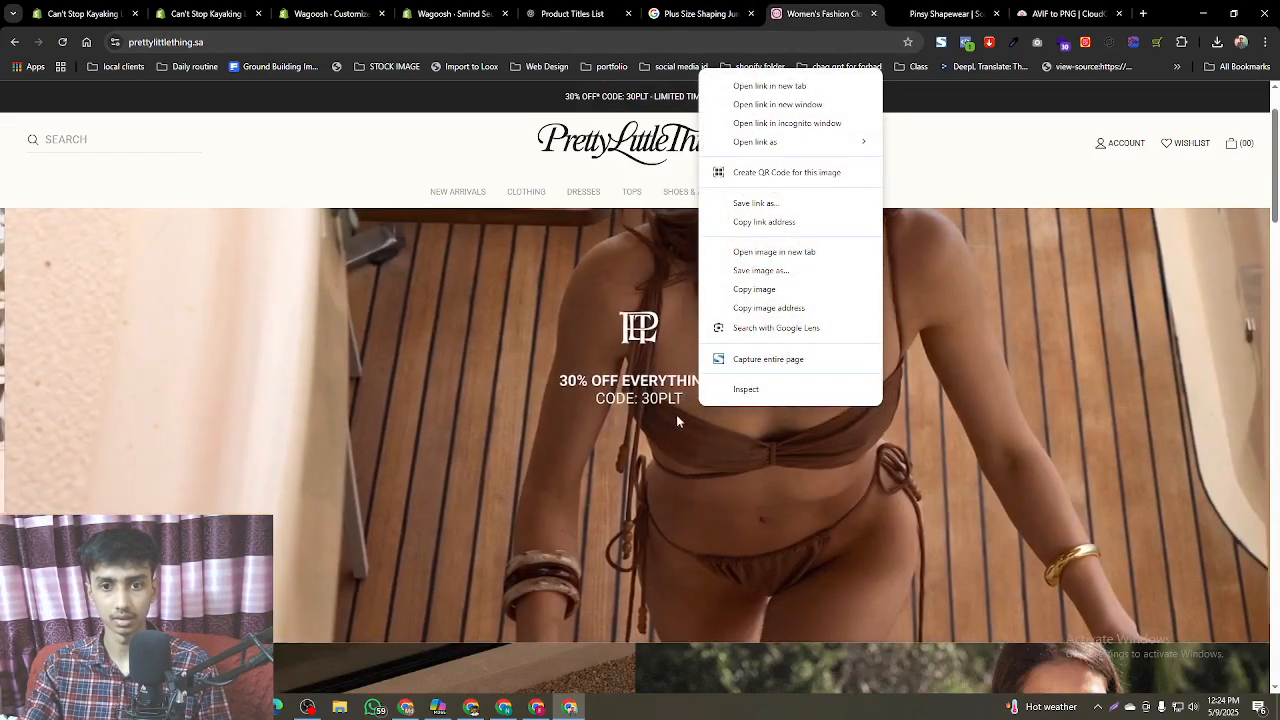
{"action": "left_click", "coordinate": [759, 391]}
{"action": "right_click", "coordinate": [759, 391]}
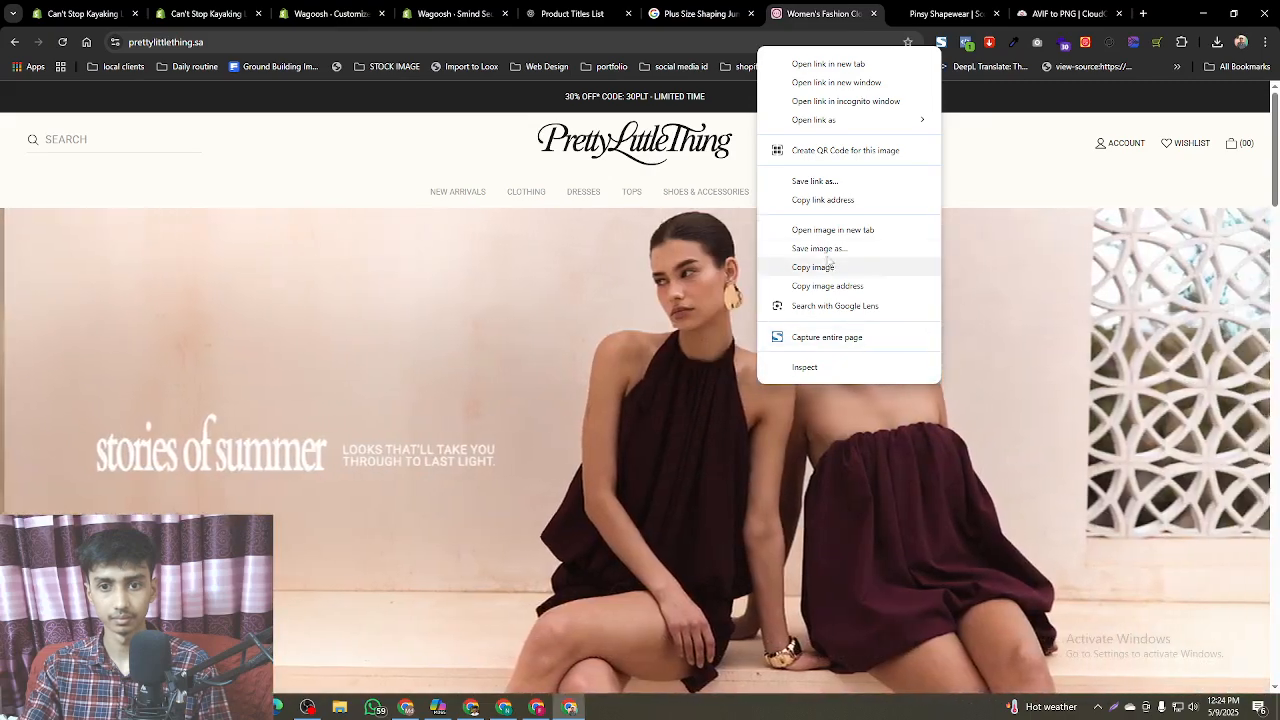
{"action": "left_click", "coordinate": [833, 229]}
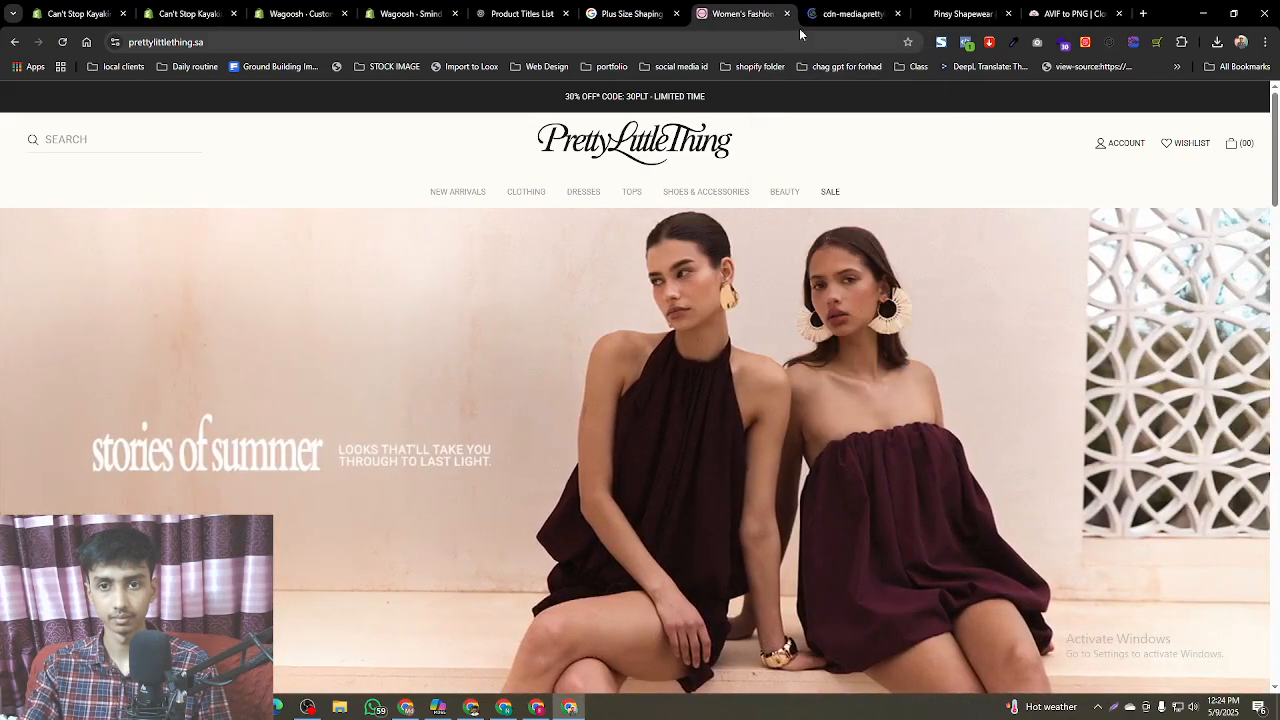
{"action": "left_click", "coordinate": [840, 13]}
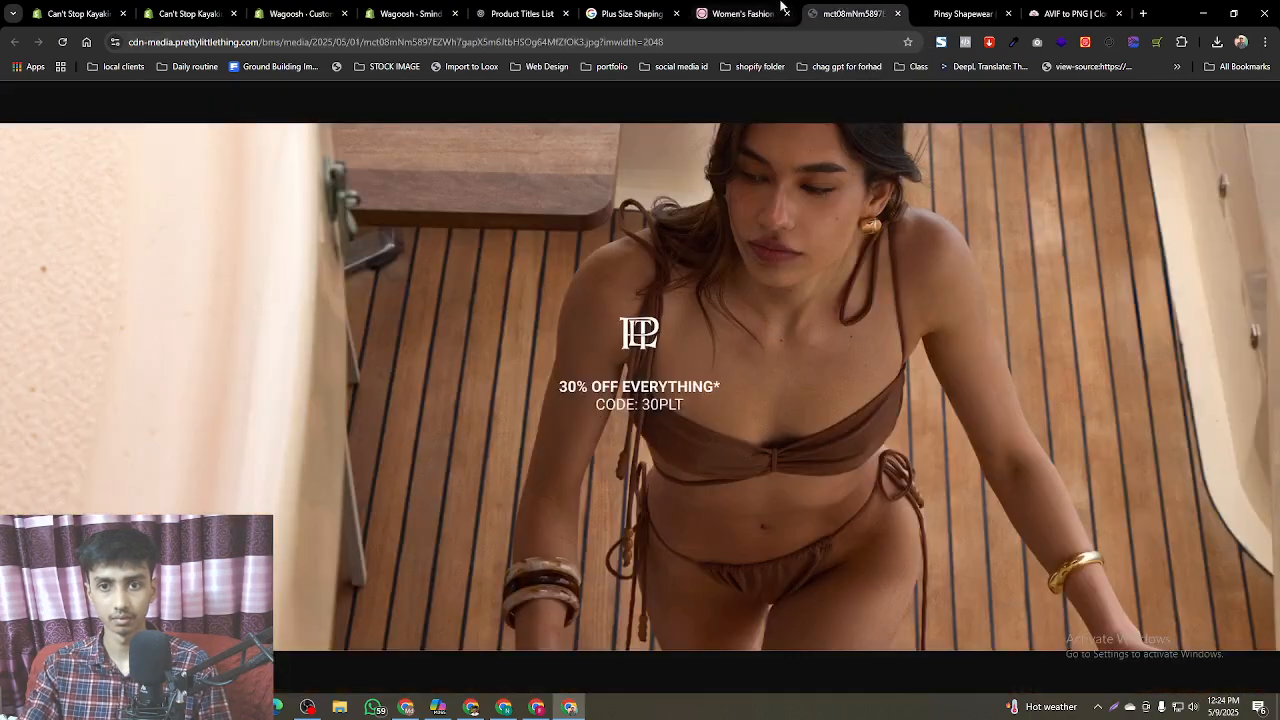
- Return to the PrettyLittleThing home page and open the "stories of summer" banner image in a separate browser tab
{"action": "left_click", "coordinate": [781, 8]}
{"action": "right_click", "coordinate": [696, 455]}
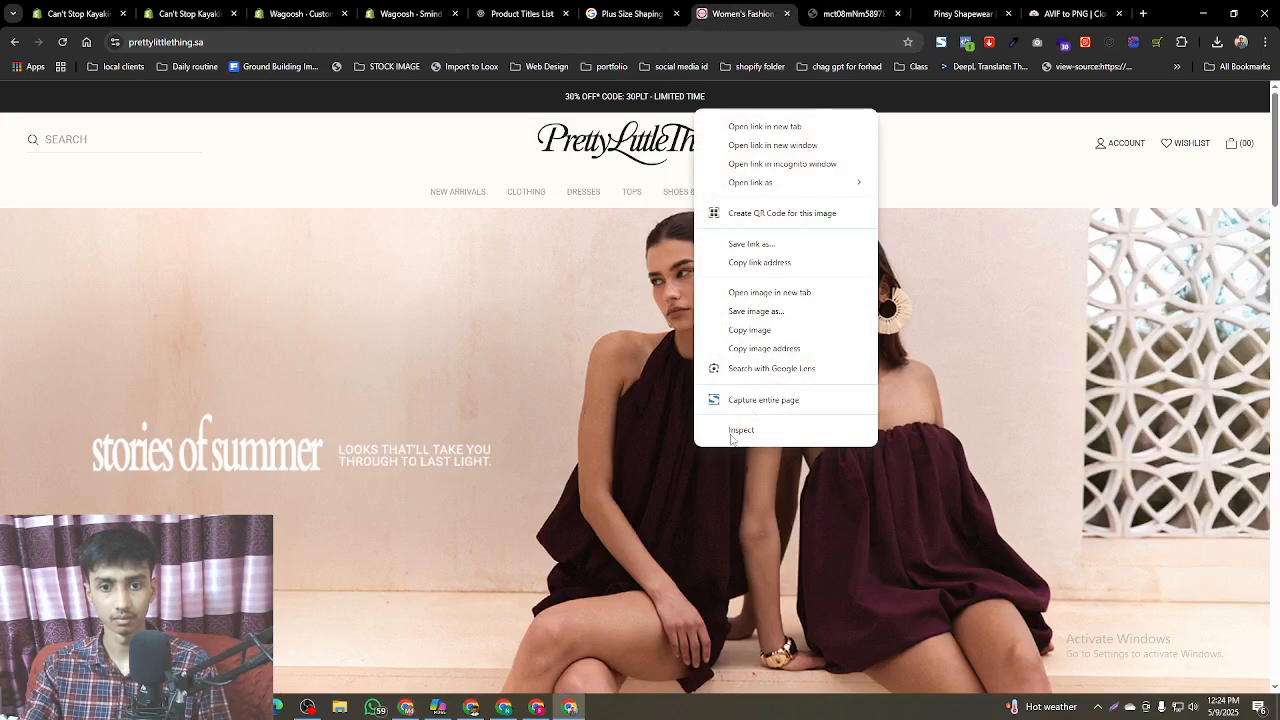
{"action": "left_click", "coordinate": [760, 293]}
{"action": "left_click", "coordinate": [866, 13]}
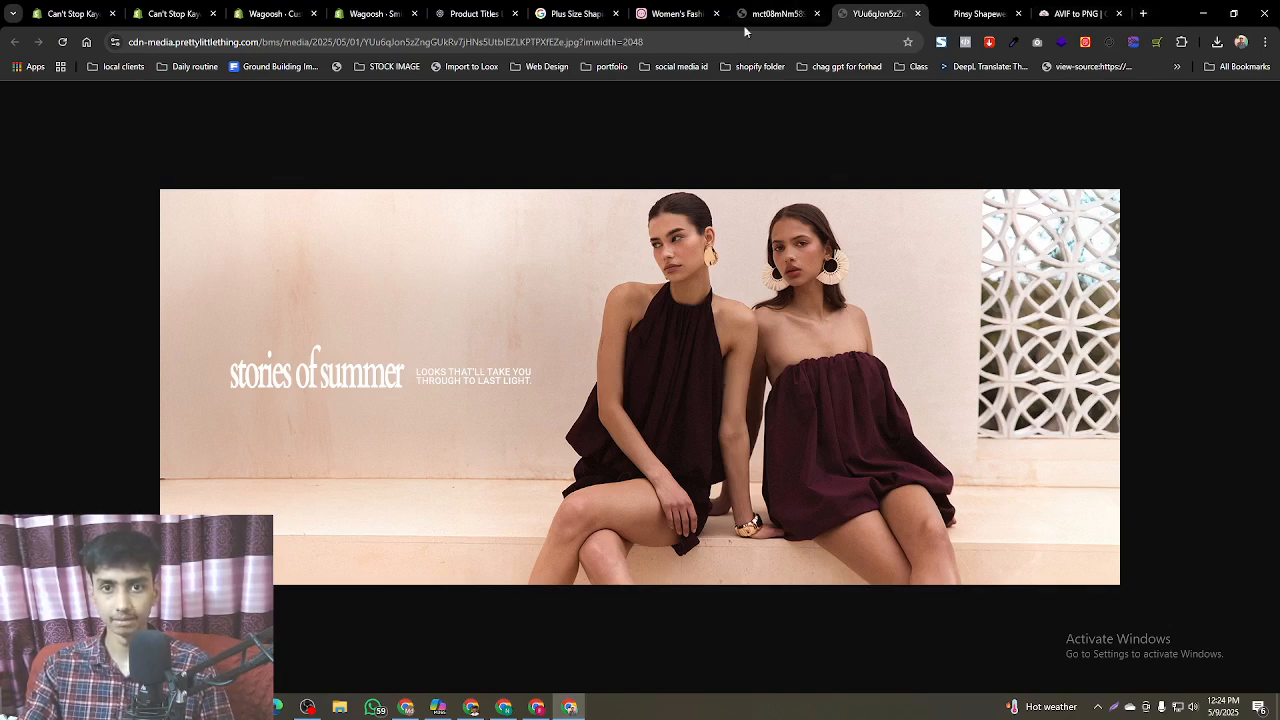
- Switch to the Google Images results for Plus Size Shaping Jumpsuit and look through them for suitable photos
{"action": "left_click", "coordinate": [556, 11]}
{"action": "scroll", "coordinate": [567, 545], "scroll_direction": "down", "scroll_amount": 5}
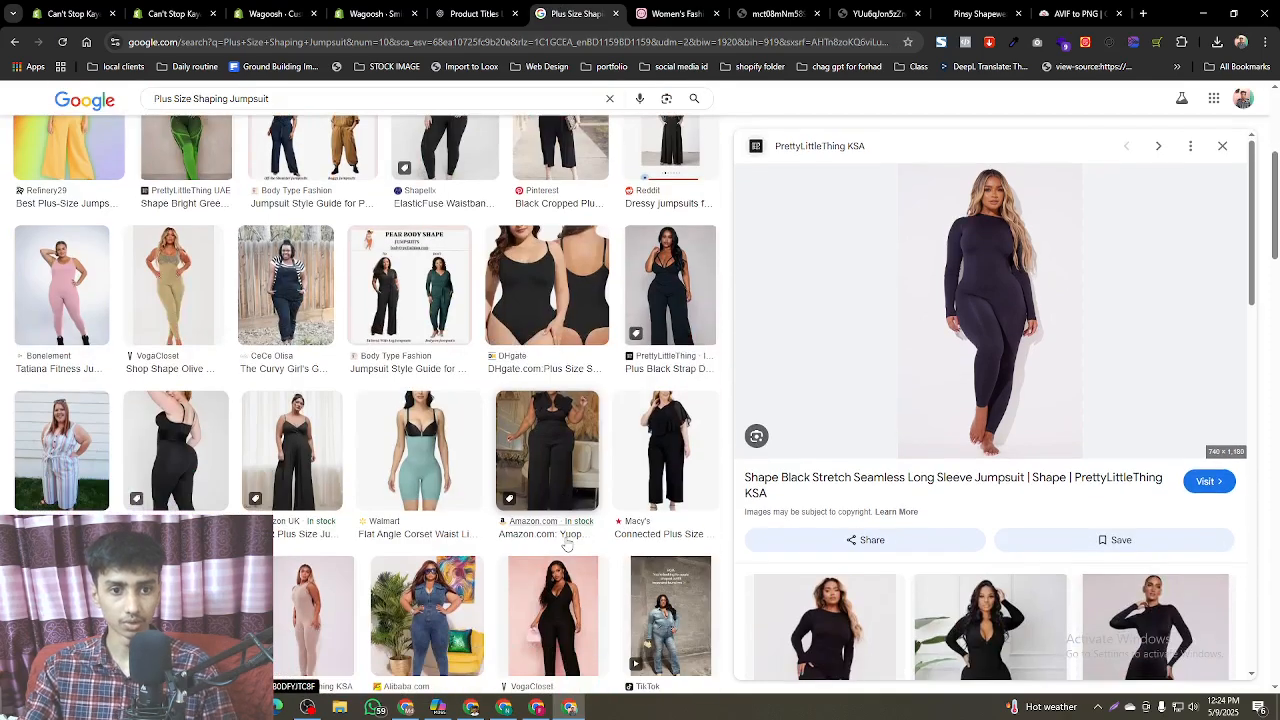
{"action": "scroll", "coordinate": [567, 545], "scroll_direction": "down", "scroll_amount": 5}
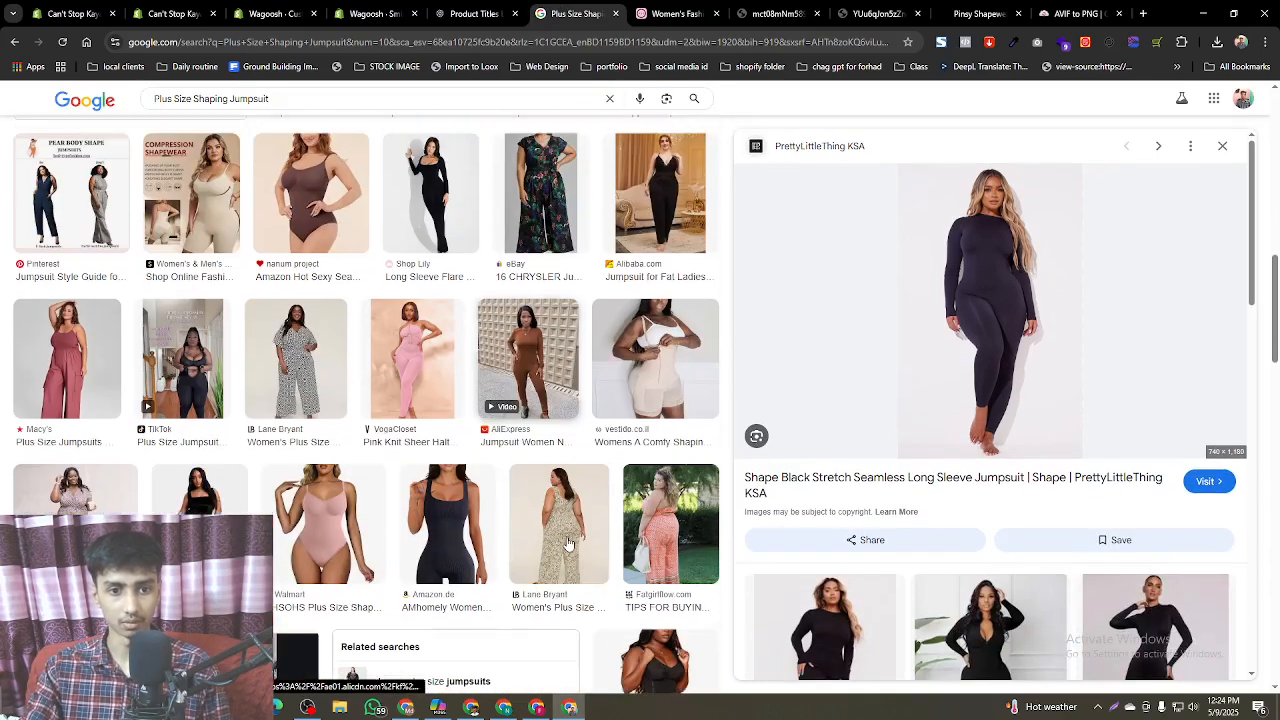
{"action": "scroll", "coordinate": [567, 545], "scroll_direction": "down", "scroll_amount": 3}
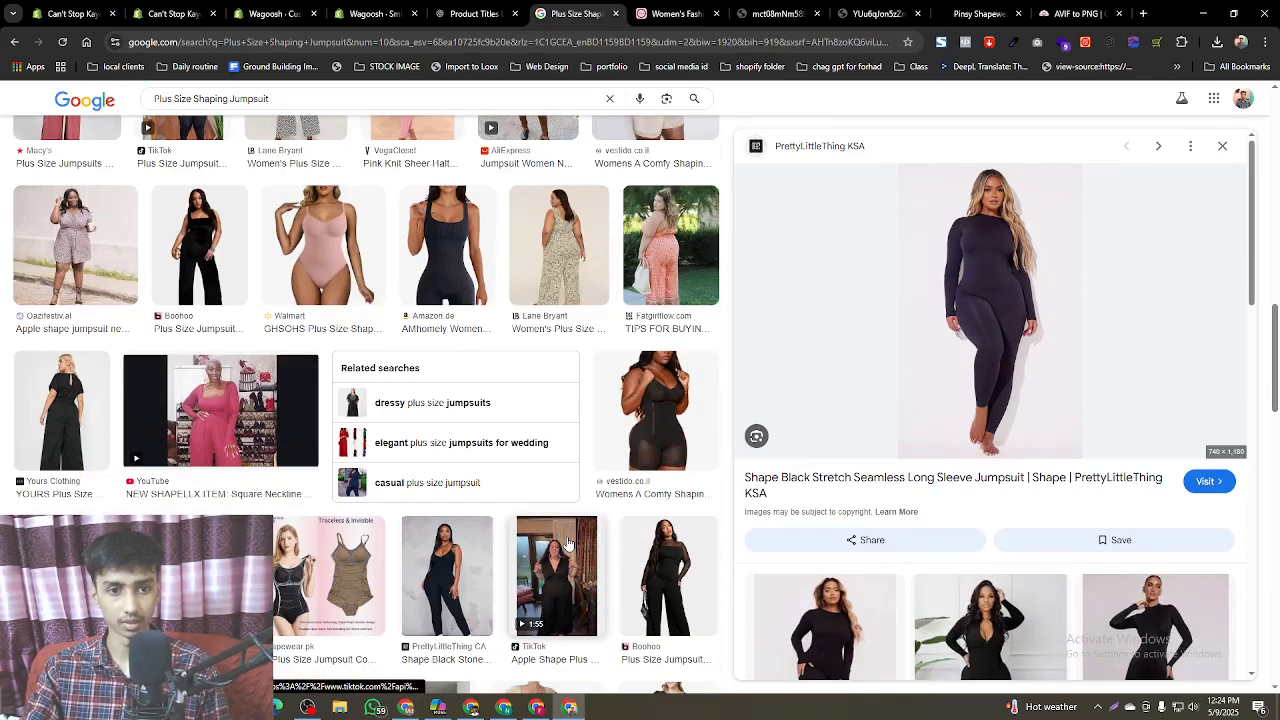
{"action": "scroll", "coordinate": [567, 545], "scroll_direction": "down", "scroll_amount": 5}
{"action": "scroll", "coordinate": [567, 545], "scroll_direction": "down", "scroll_amount": 5}
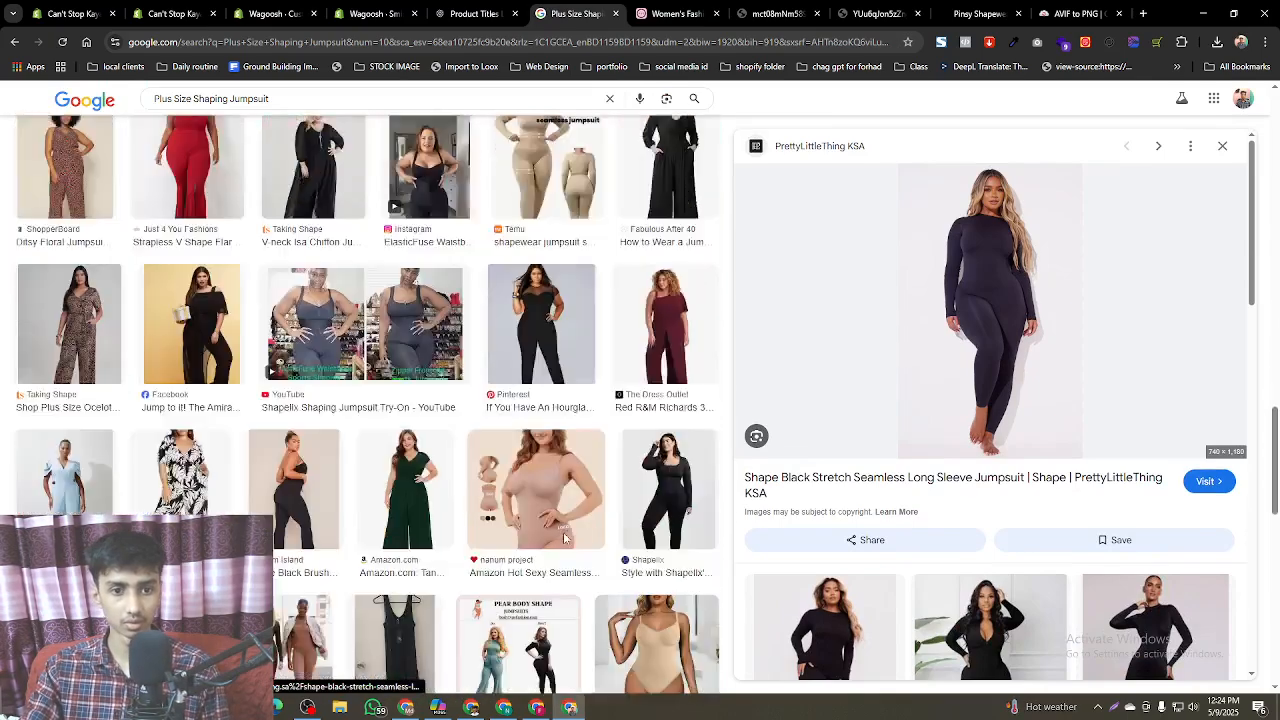
{"action": "scroll", "coordinate": [565, 541], "scroll_direction": "down", "scroll_amount": 3}
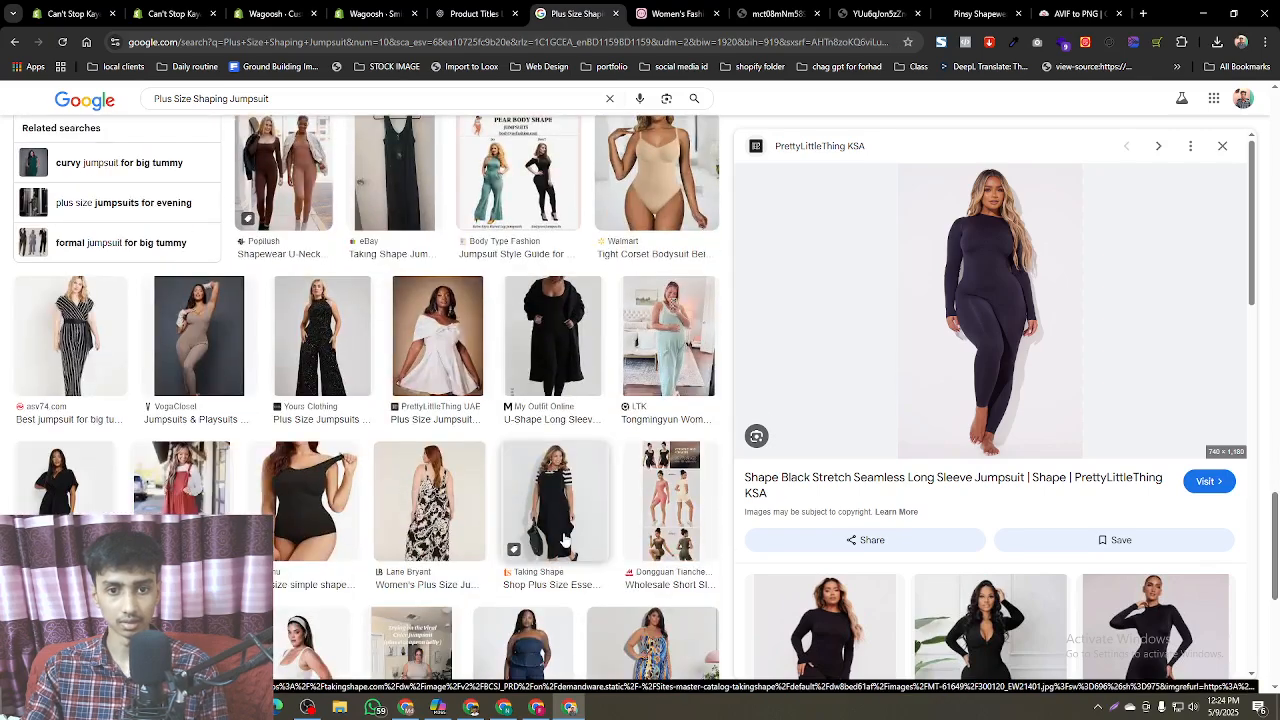
{"action": "scroll", "coordinate": [565, 541], "scroll_direction": "down", "scroll_amount": 3}
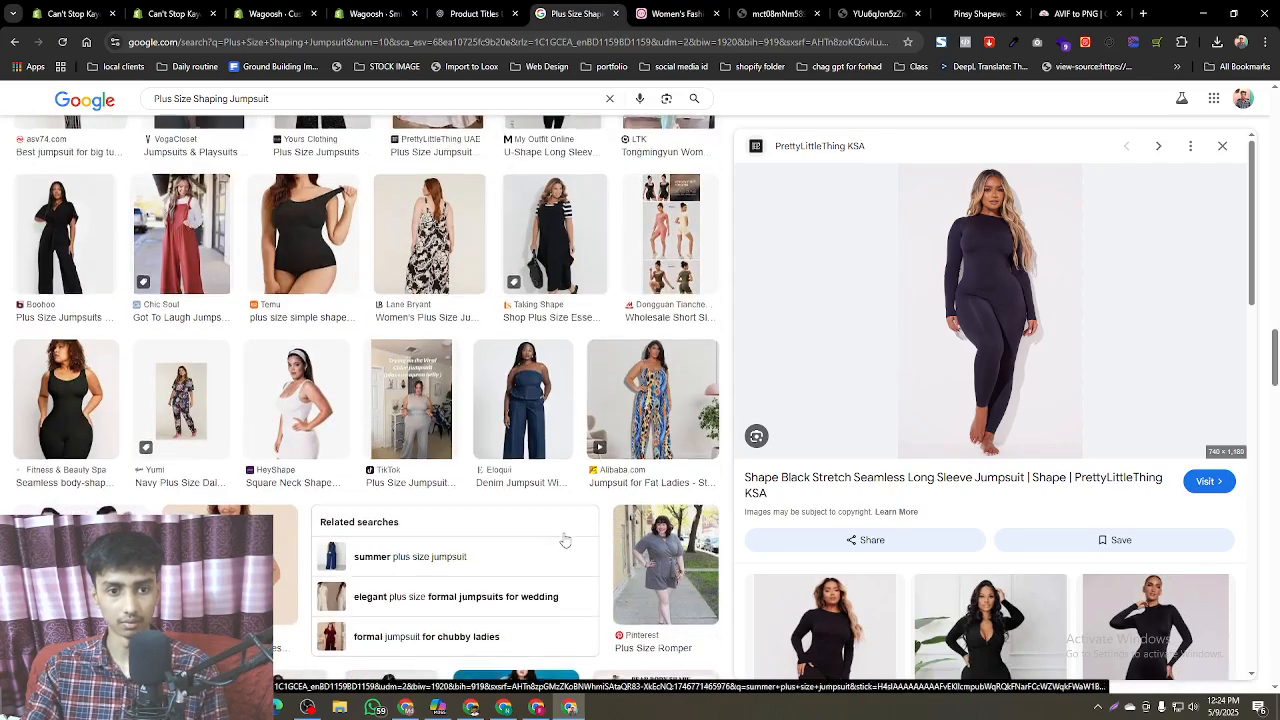
{"action": "scroll", "coordinate": [565, 540], "scroll_direction": "down", "scroll_amount": 6}
{"action": "scroll", "coordinate": [565, 540], "scroll_direction": "down", "scroll_amount": 5}
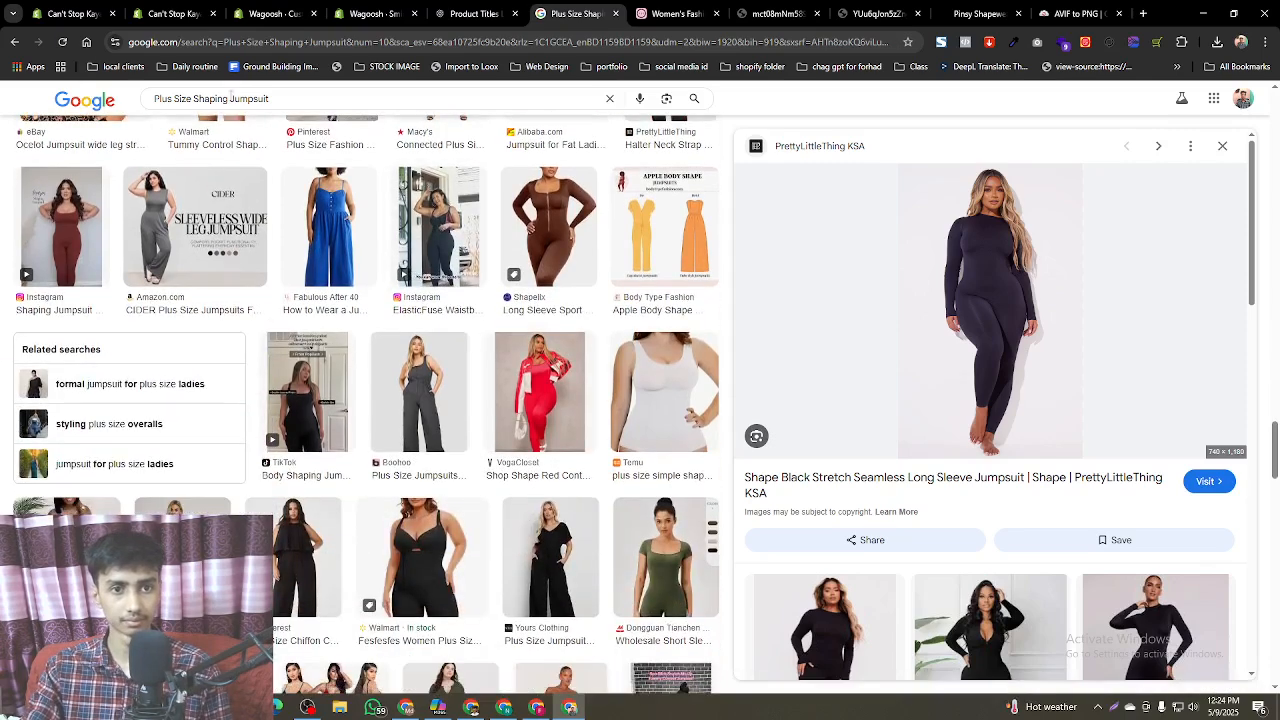
- Extend the Google Images query and search for "Plus Size Shaping Jumpsuit women"
{"action": "left_click", "coordinate": [325, 104]}
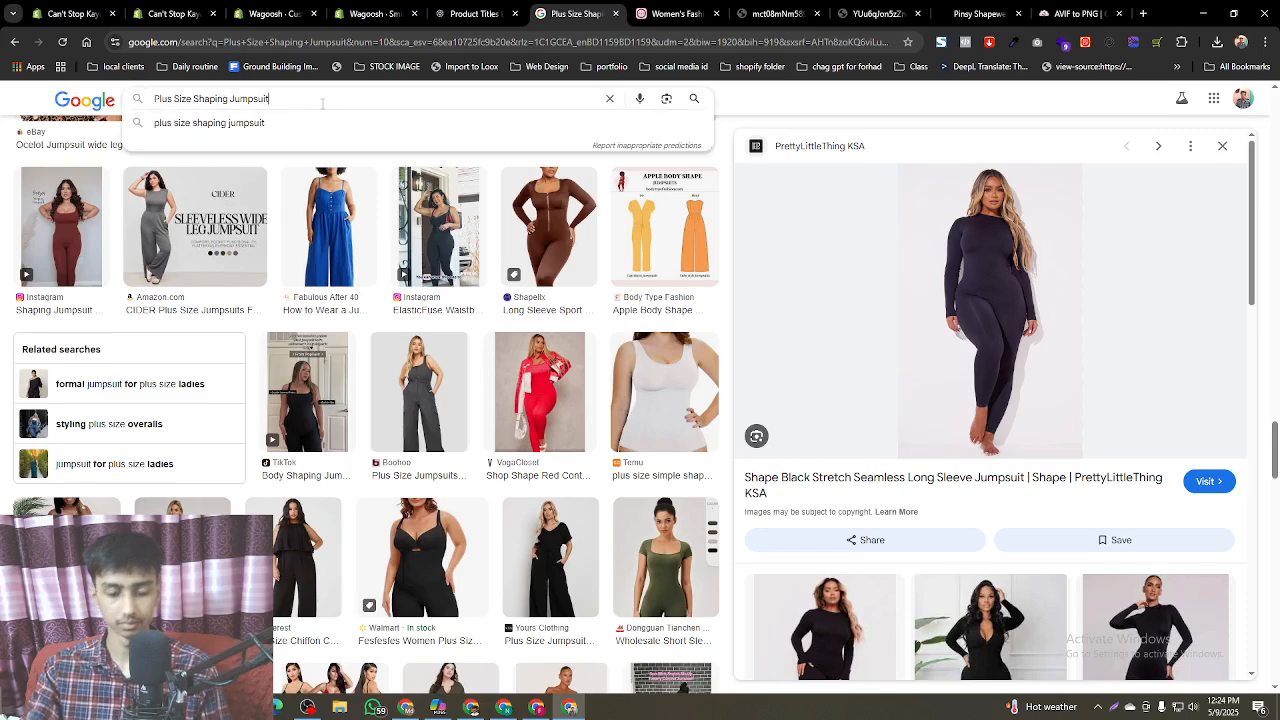
{"action": "type", "text": "o"}
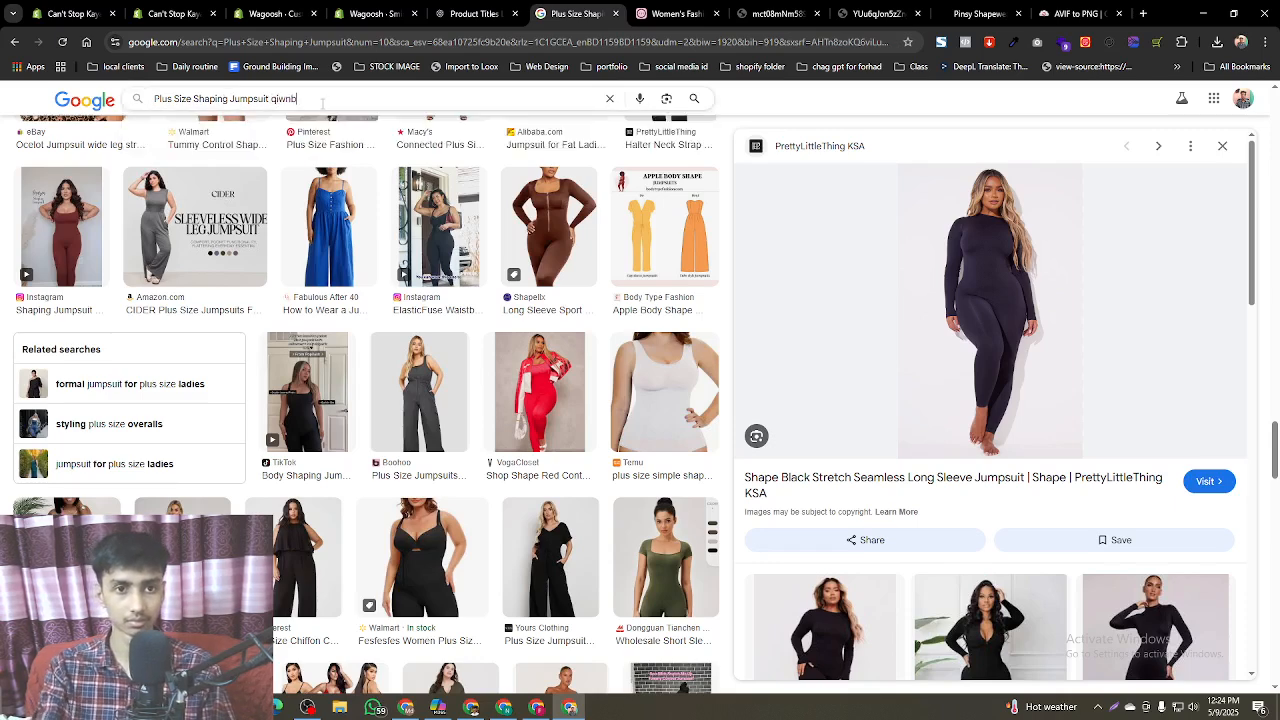
{"action": "key", "text": "BackSpace"}
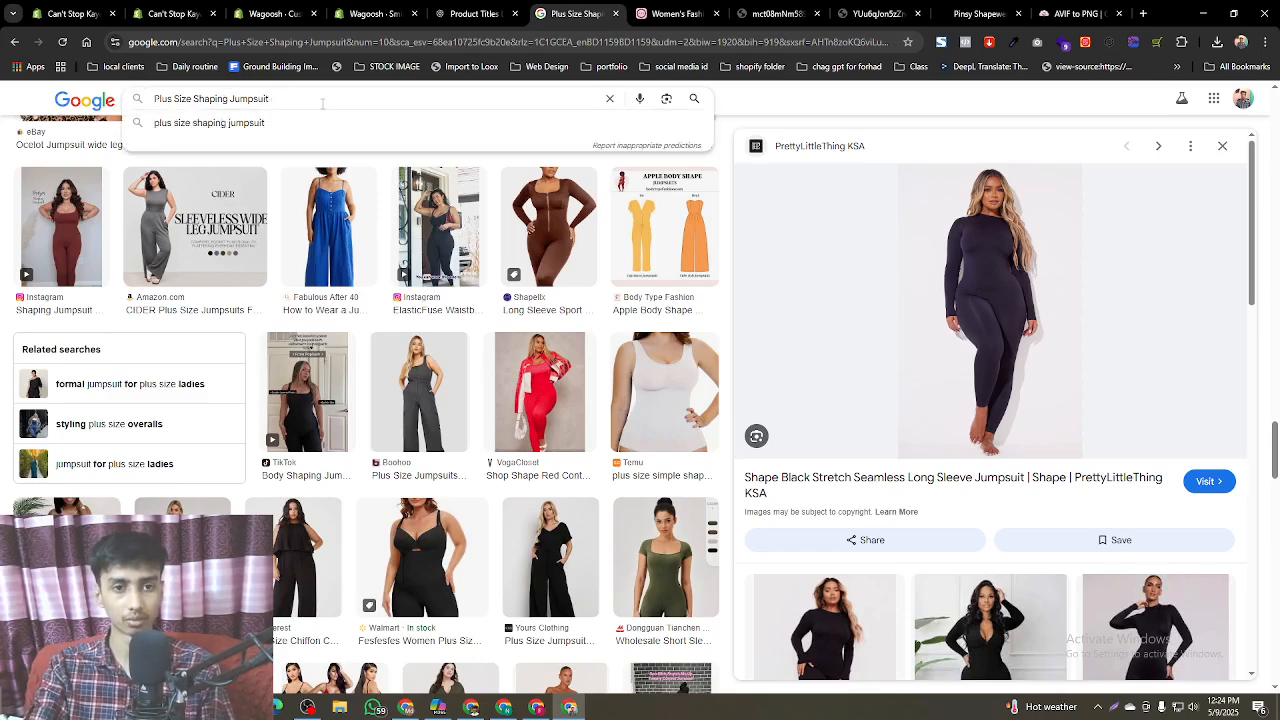
{"action": "type", "text": "wom"}
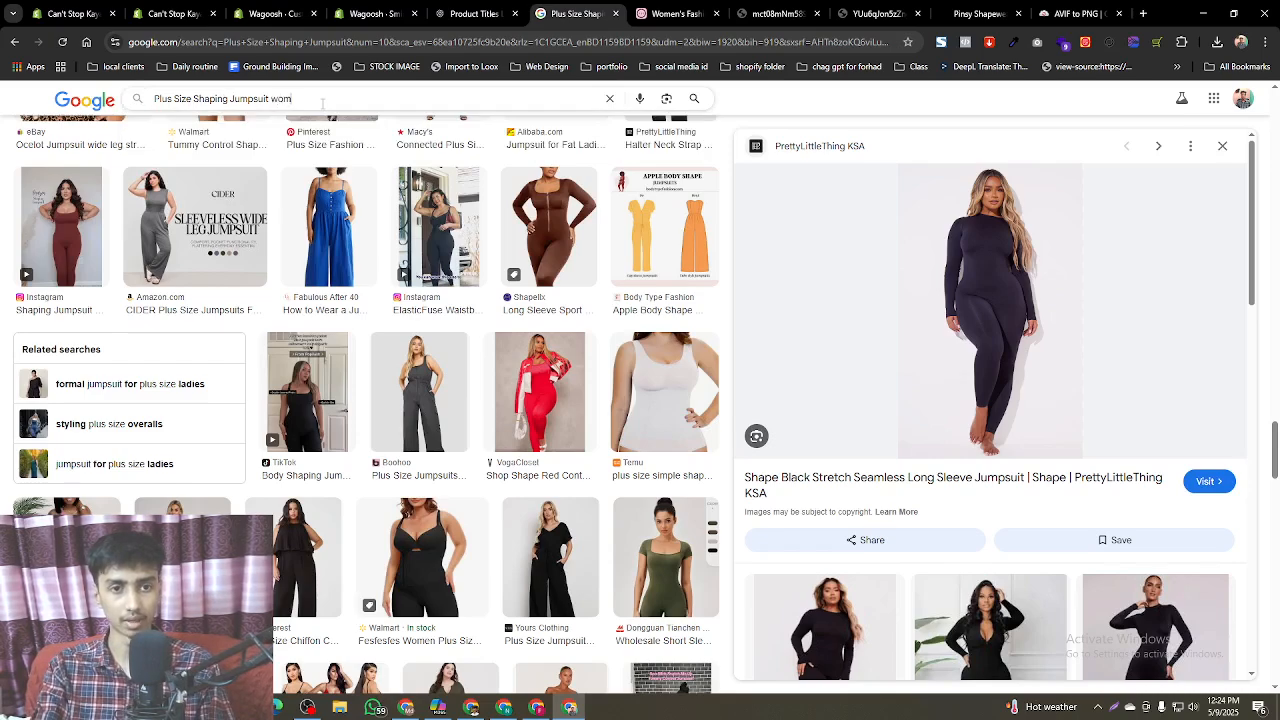
{"action": "type", "text": "en"}
{"action": "key", "text": "Return"}
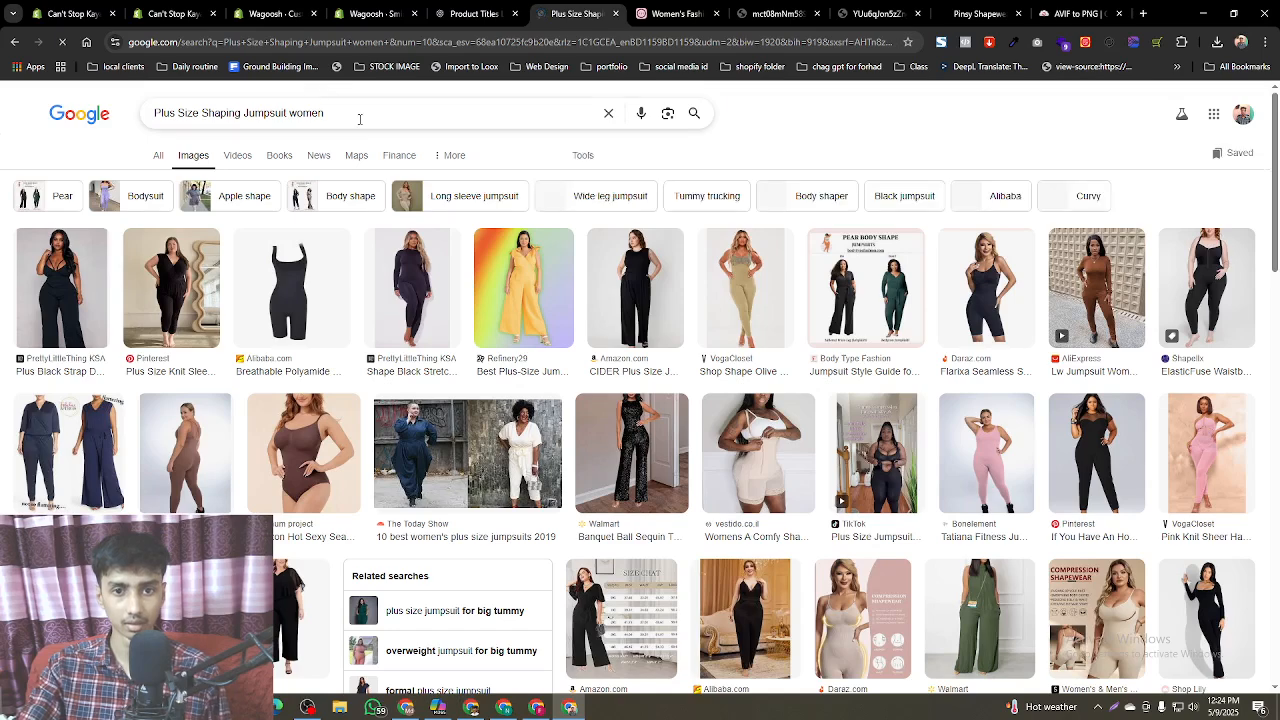
- Show the search tools for the image results and look through the usage rights and image type filter options
{"action": "left_click", "coordinate": [446, 160]}
{"action": "left_click", "coordinate": [446, 158]}
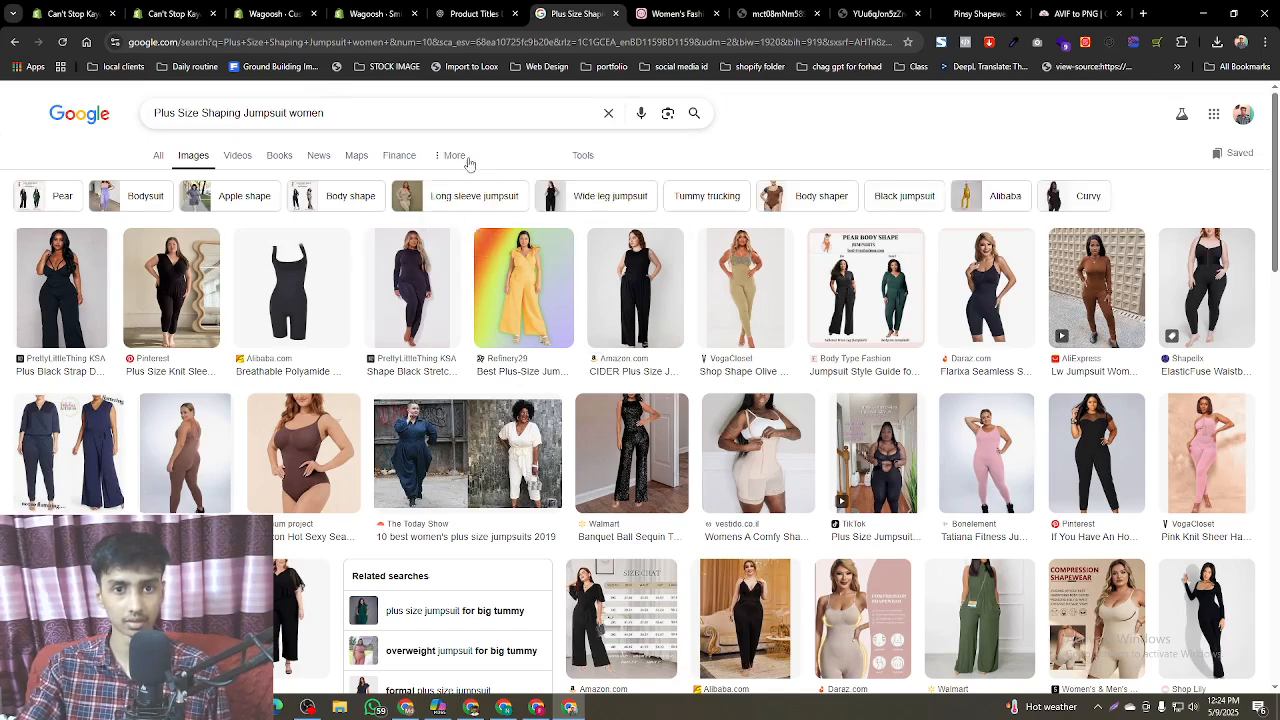
{"action": "left_click", "coordinate": [582, 156]}
{"action": "left_click", "coordinate": [269, 237]}
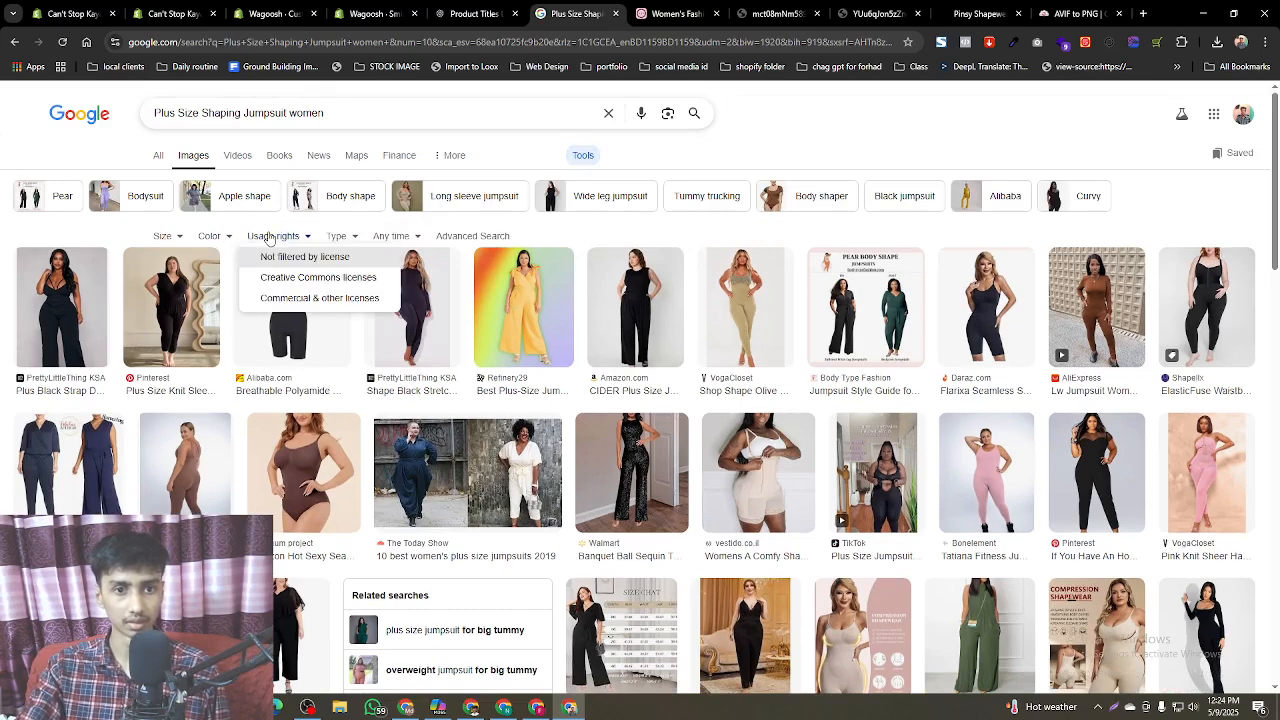
{"action": "left_click", "coordinate": [340, 237]}
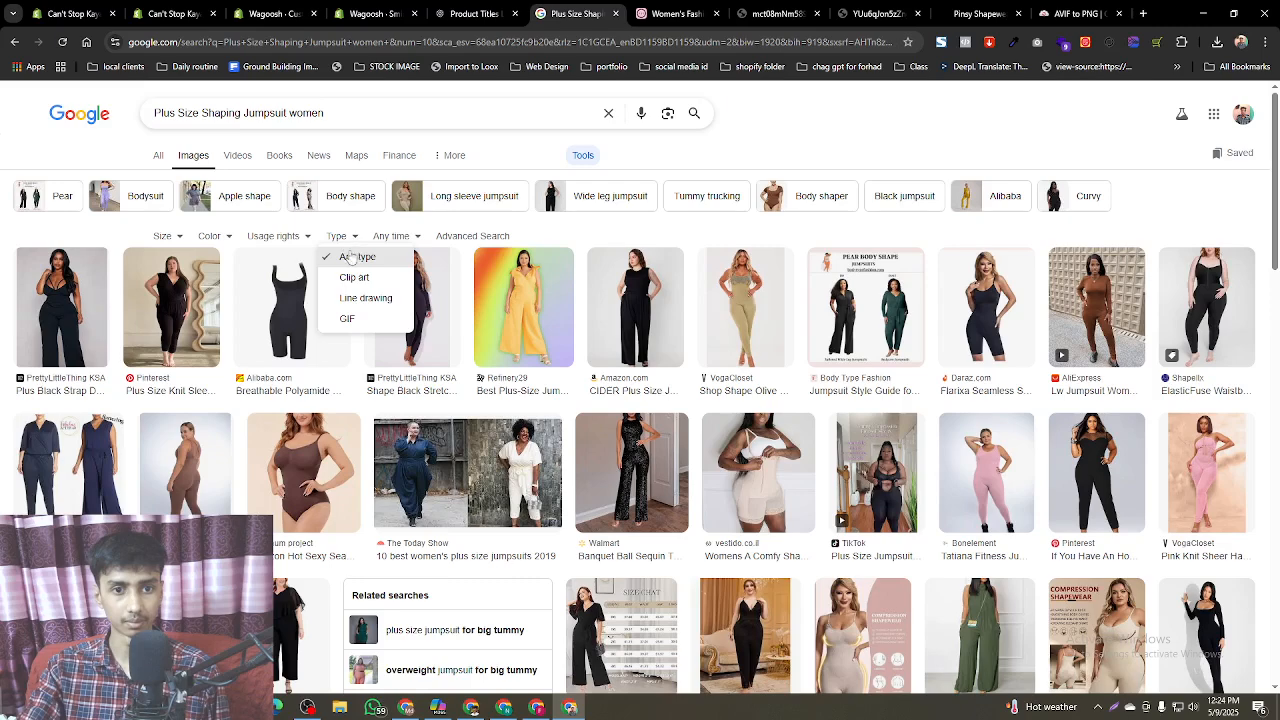
{"action": "left_click", "coordinate": [307, 707]}
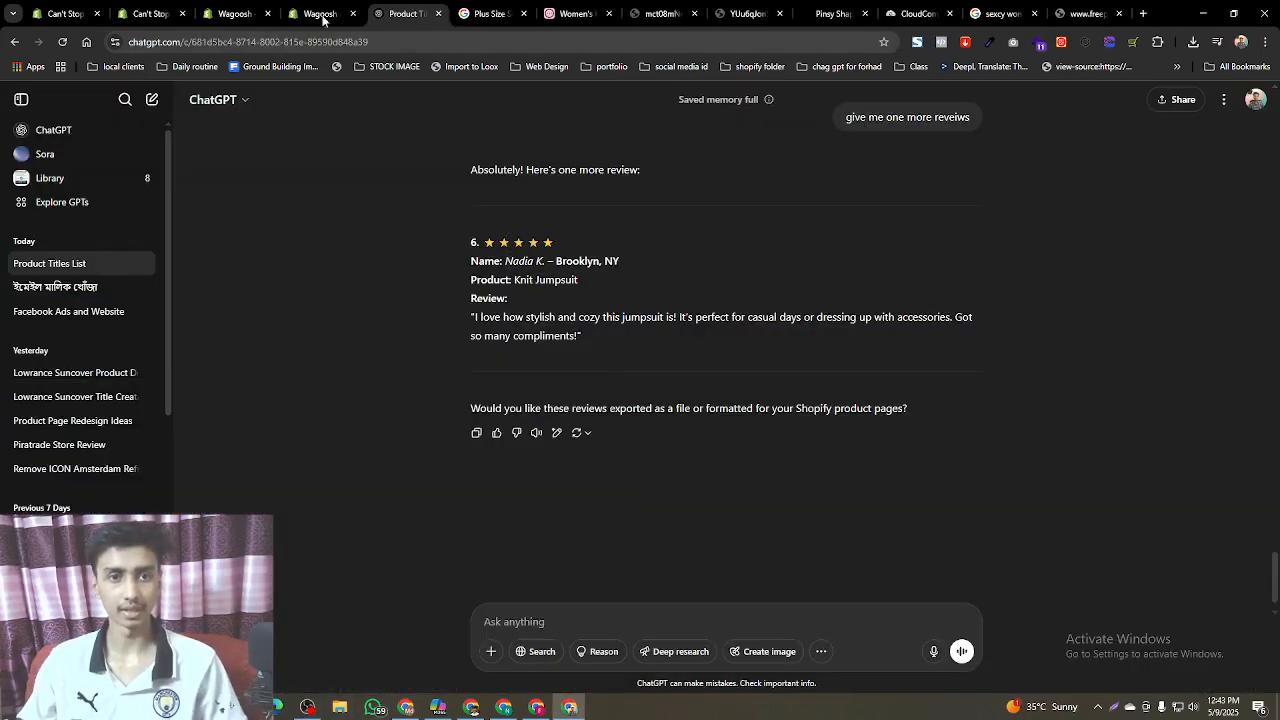
- Switch to the Wagoosh theme editor and review the home page preview around the parallax banner, product collections and round collection section
{"action": "left_click", "coordinate": [322, 15]}
{"action": "left_click", "coordinate": [200, 13]}
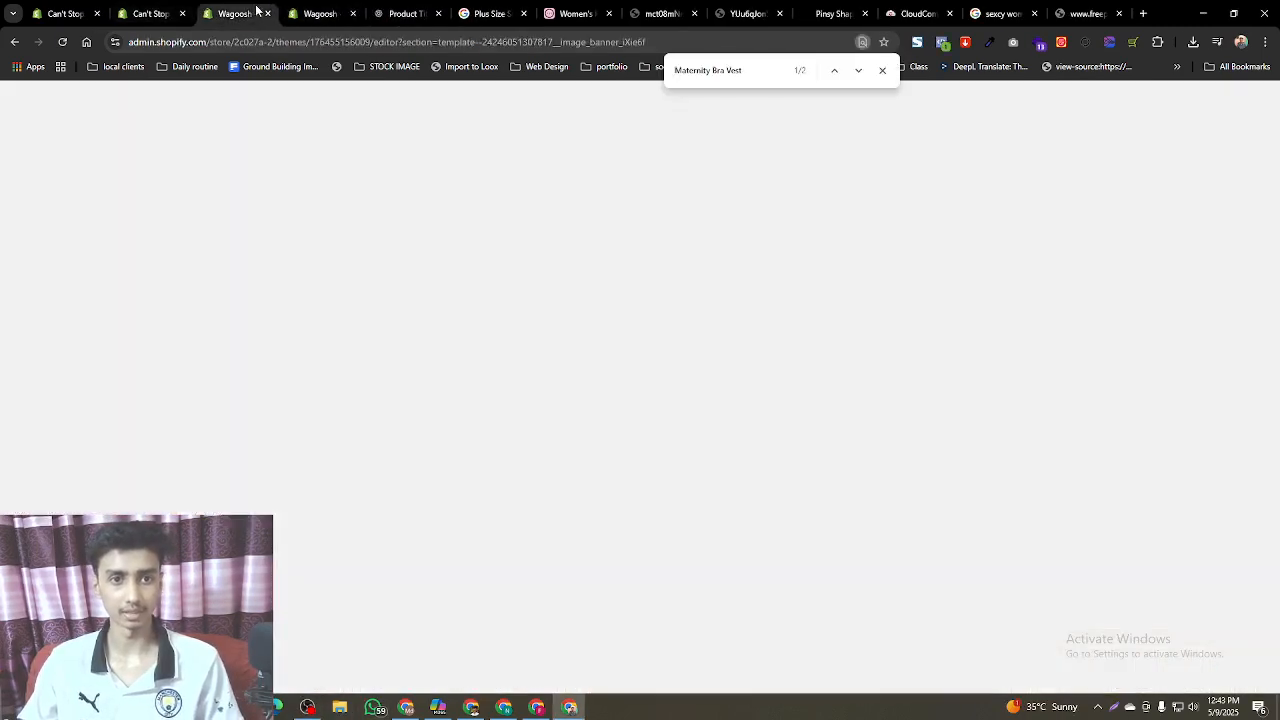
{"action": "scroll", "coordinate": [640, 380], "scroll_direction": "down", "scroll_amount": 10}
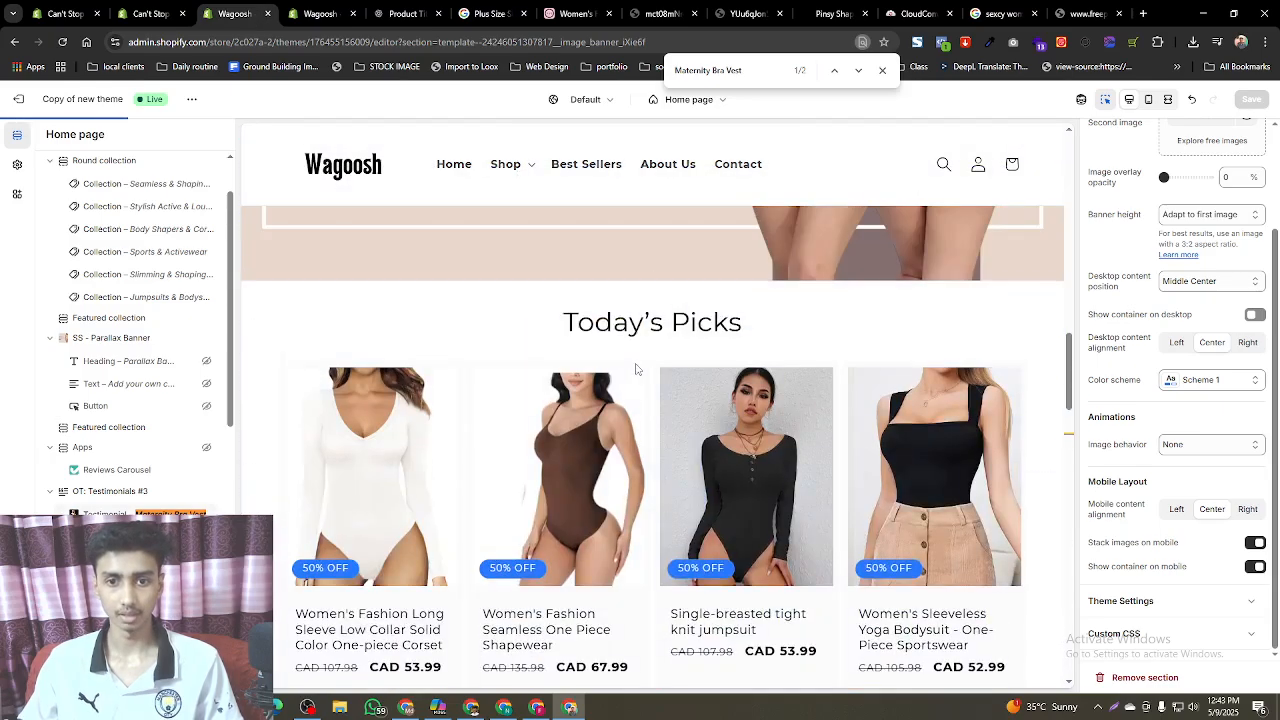
{"action": "scroll", "coordinate": [650, 492], "scroll_direction": "up", "scroll_amount": 2}
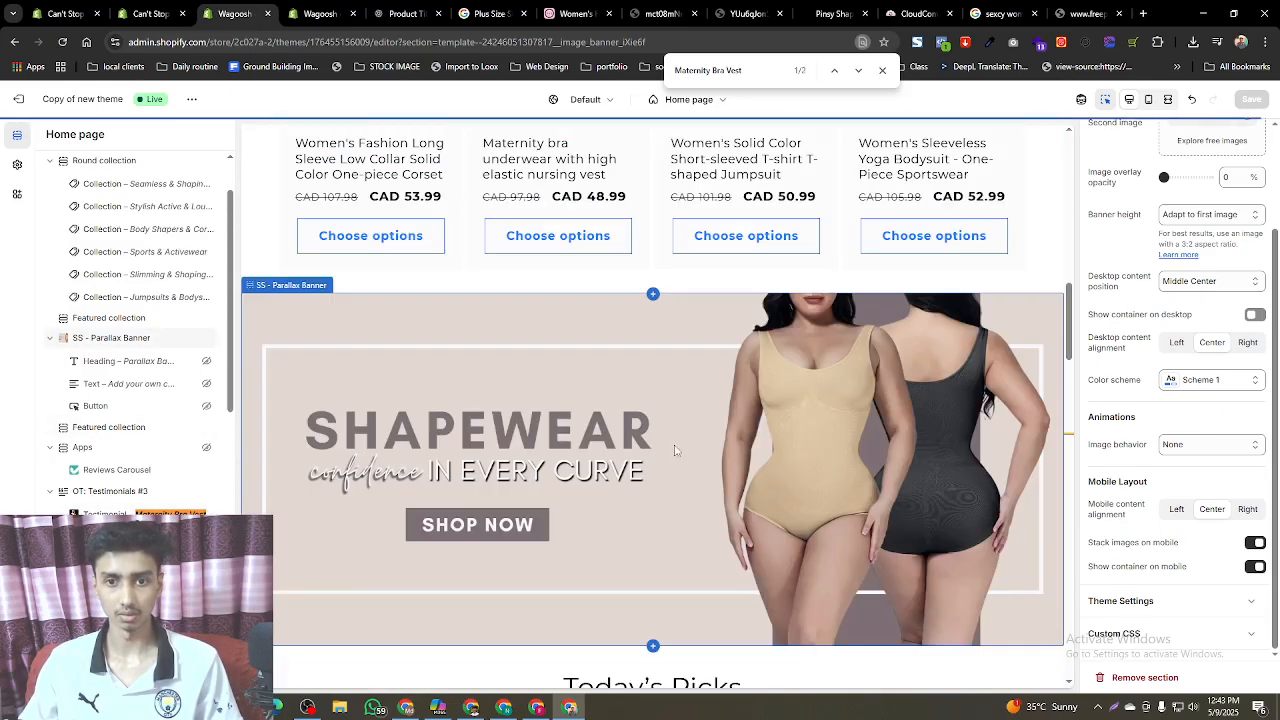
{"action": "scroll", "coordinate": [683, 402], "scroll_direction": "up", "scroll_amount": 10}
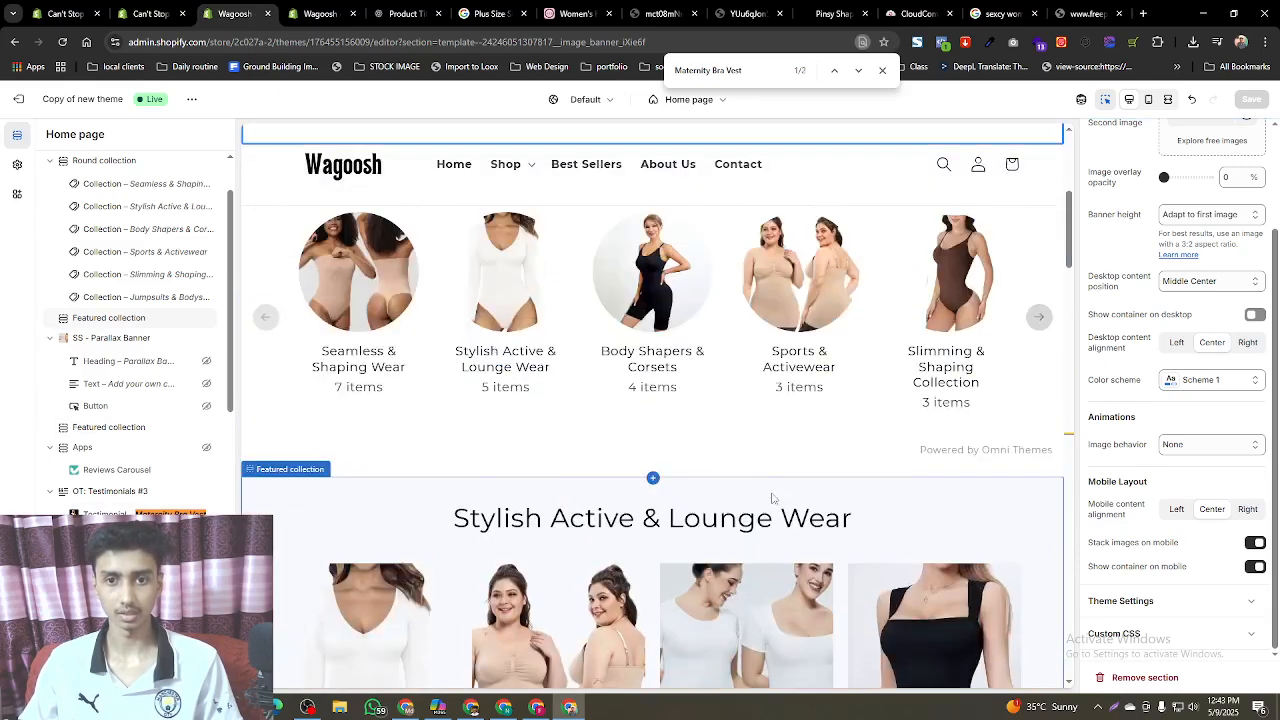
{"action": "left_click", "coordinate": [307, 707]}
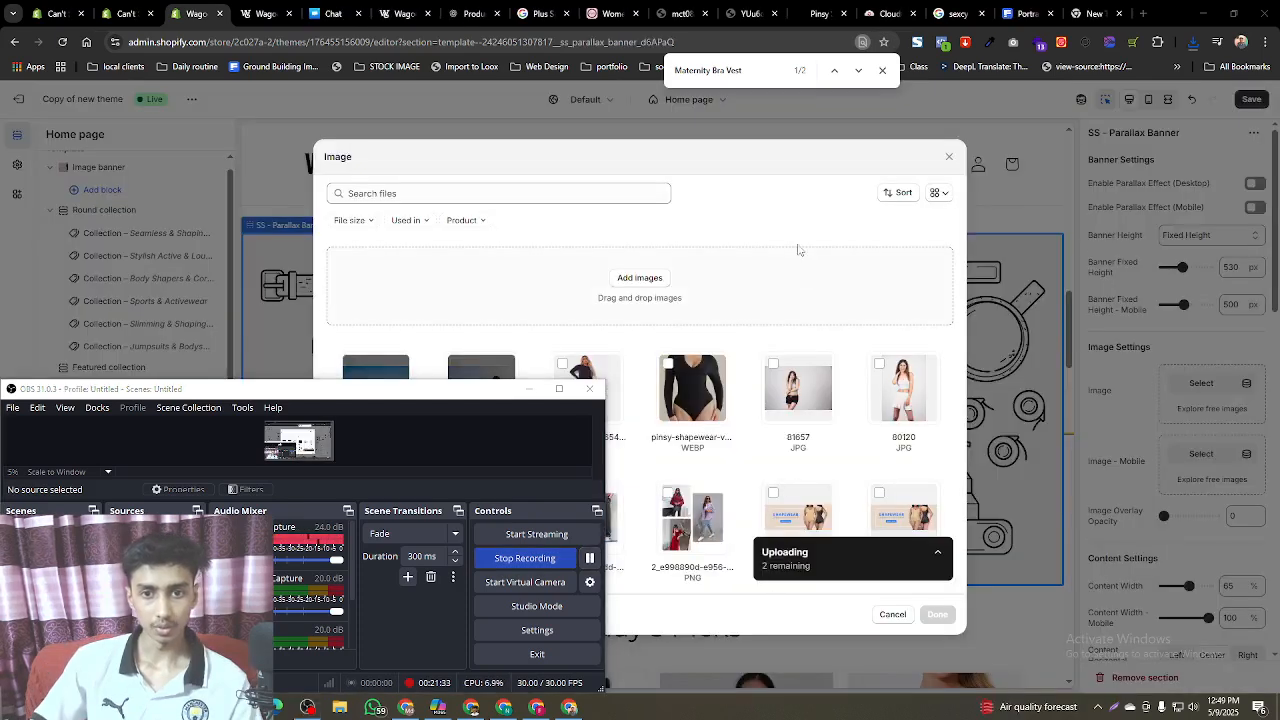
- Set the uploaded 10093.jpg as the SS - Parallax Banner image and unhide the banner's heading, text and button blocks
{"action": "left_click", "coordinate": [529, 388]}
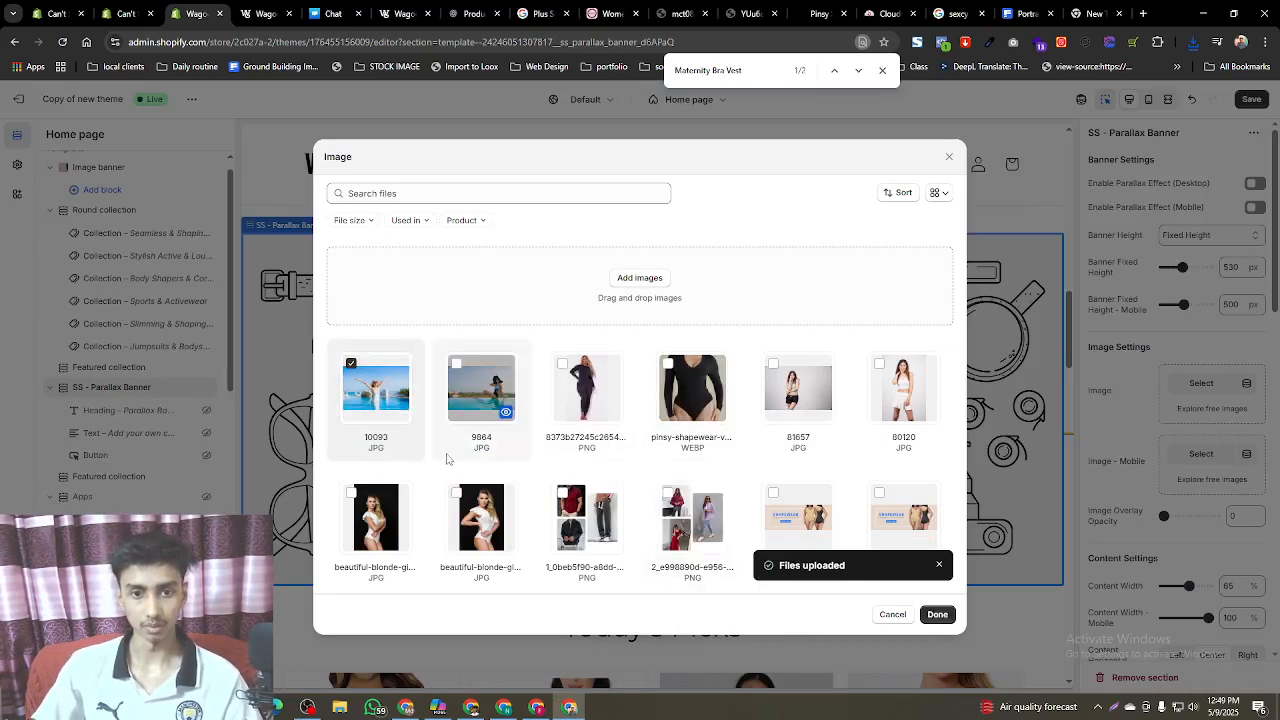
{"action": "left_click", "coordinate": [937, 614]}
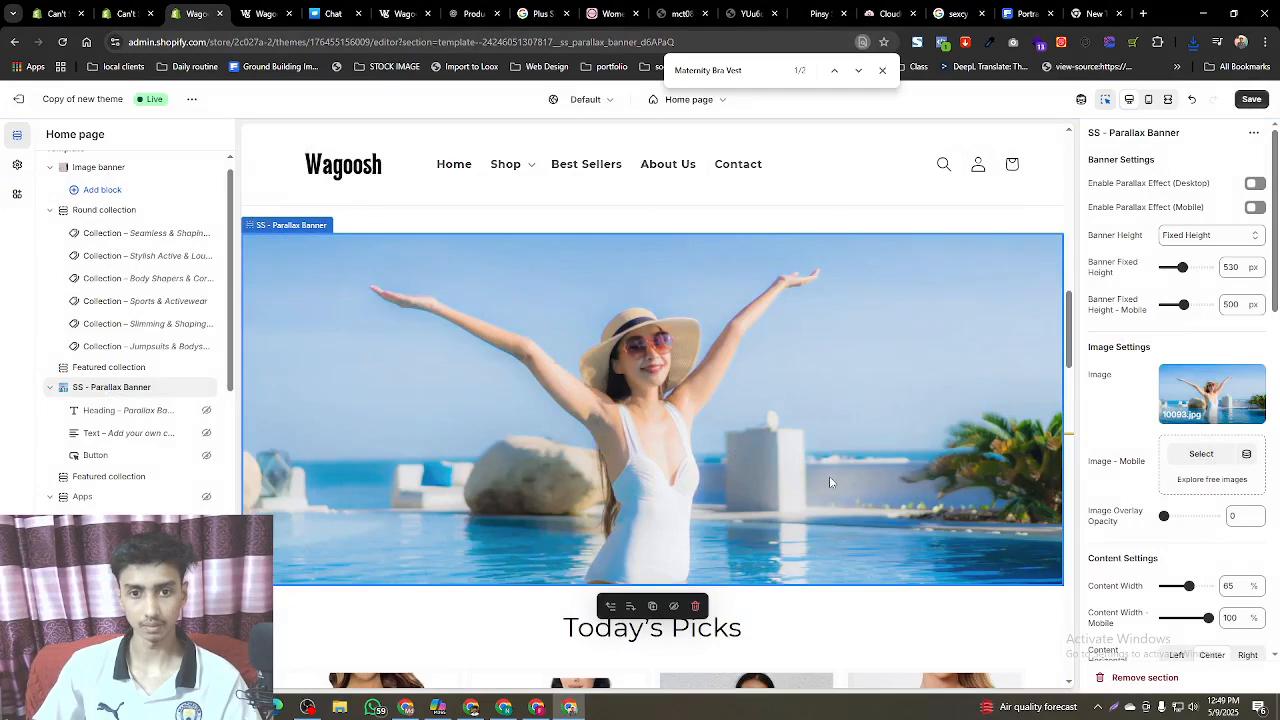
{"action": "scroll", "coordinate": [1178, 305], "scroll_direction": "down", "scroll_amount": 1}
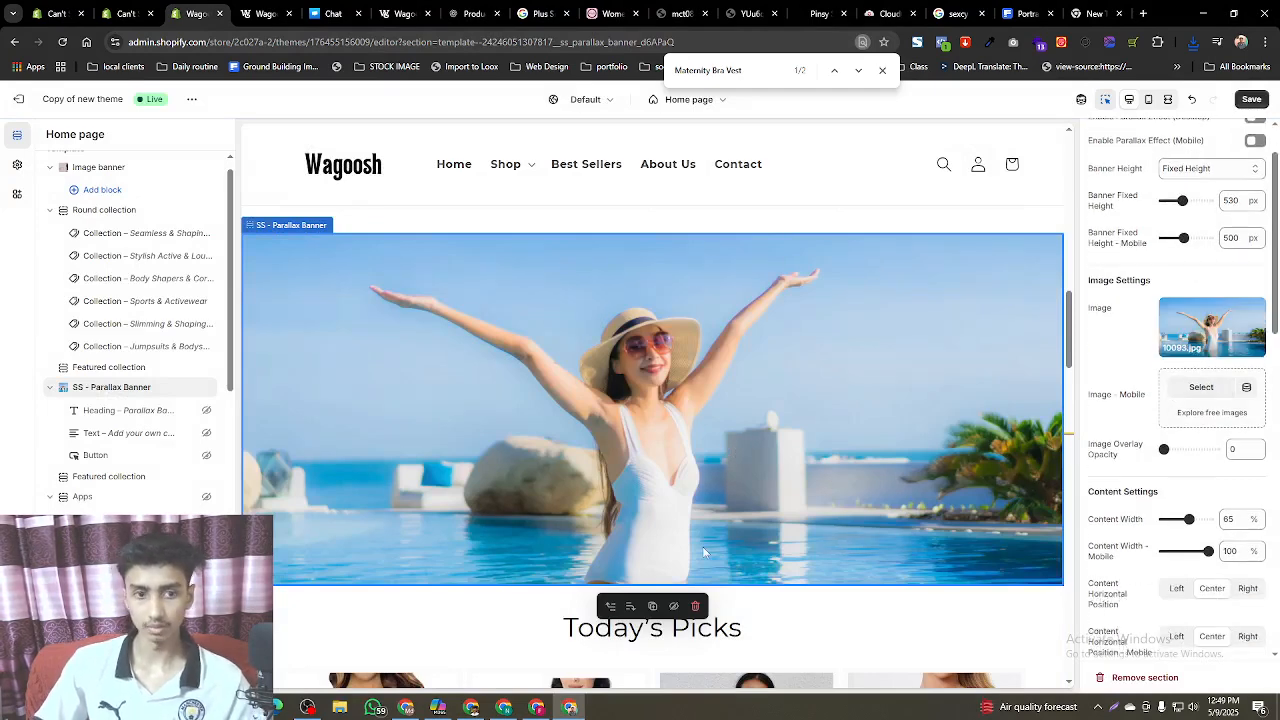
{"action": "left_click", "coordinate": [206, 410]}
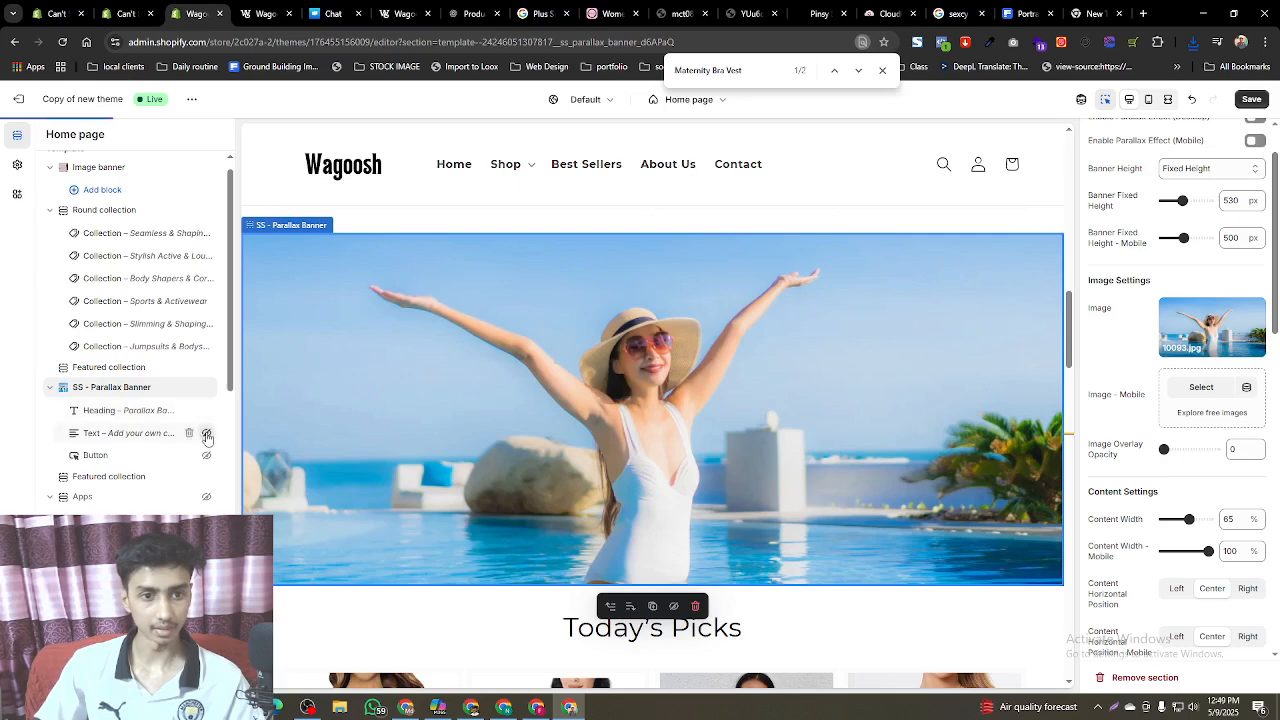
{"action": "left_click", "coordinate": [206, 433]}
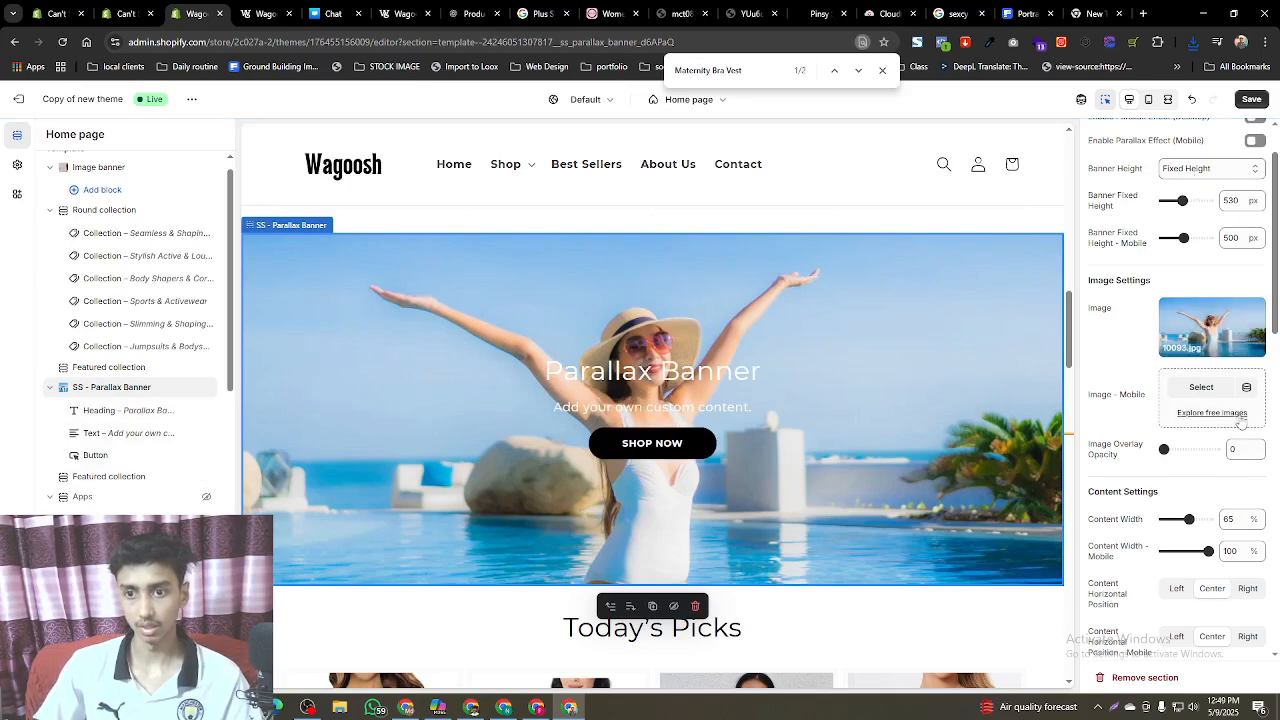
- Check the parallax banner in the mobile preview, return to desktop view and set its image overlay opacity to 0.4
{"action": "left_click", "coordinate": [1148, 101]}
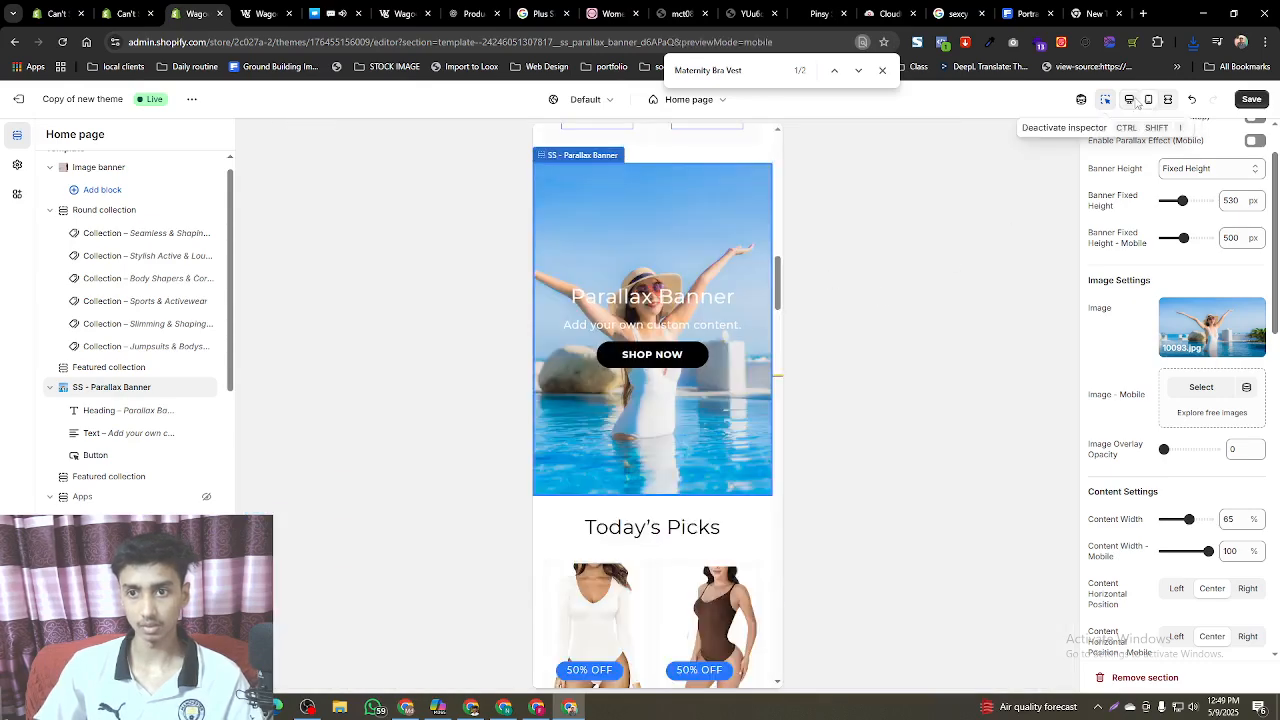
{"action": "left_click", "coordinate": [1129, 99]}
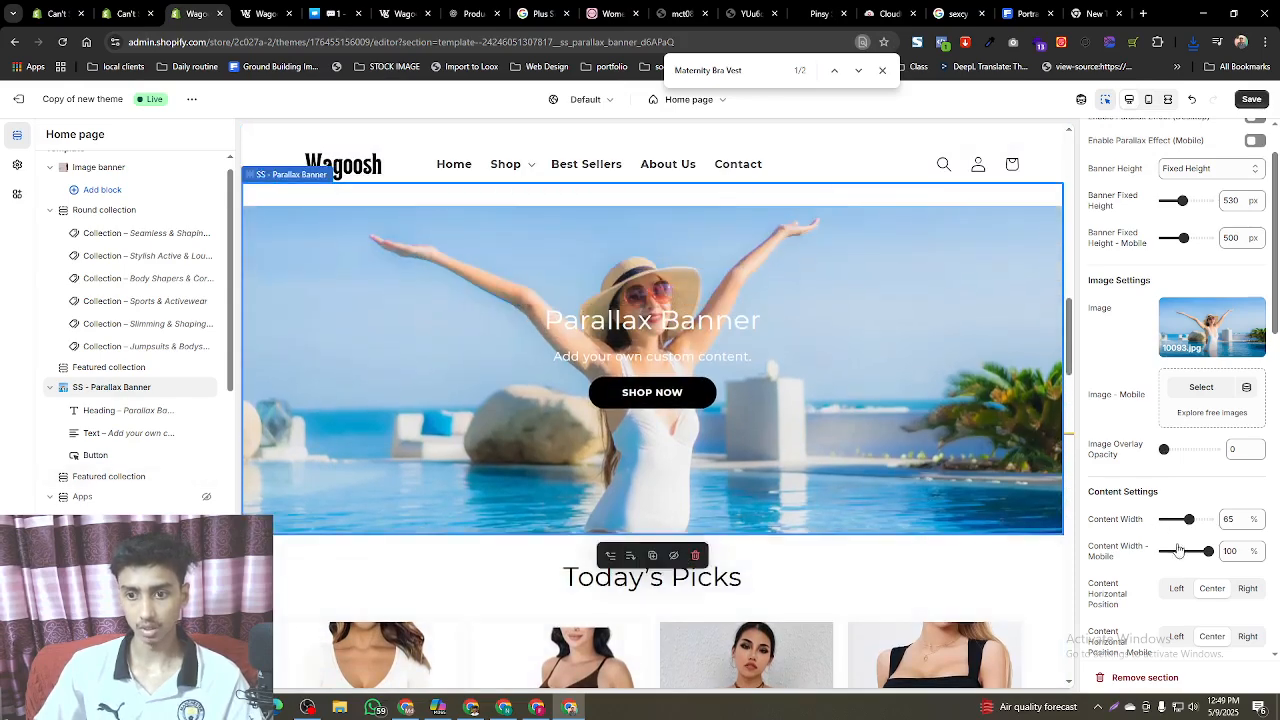
{"action": "scroll", "coordinate": [1178, 550], "scroll_direction": "down", "scroll_amount": 1}
{"action": "left_click", "coordinate": [1180, 385]}
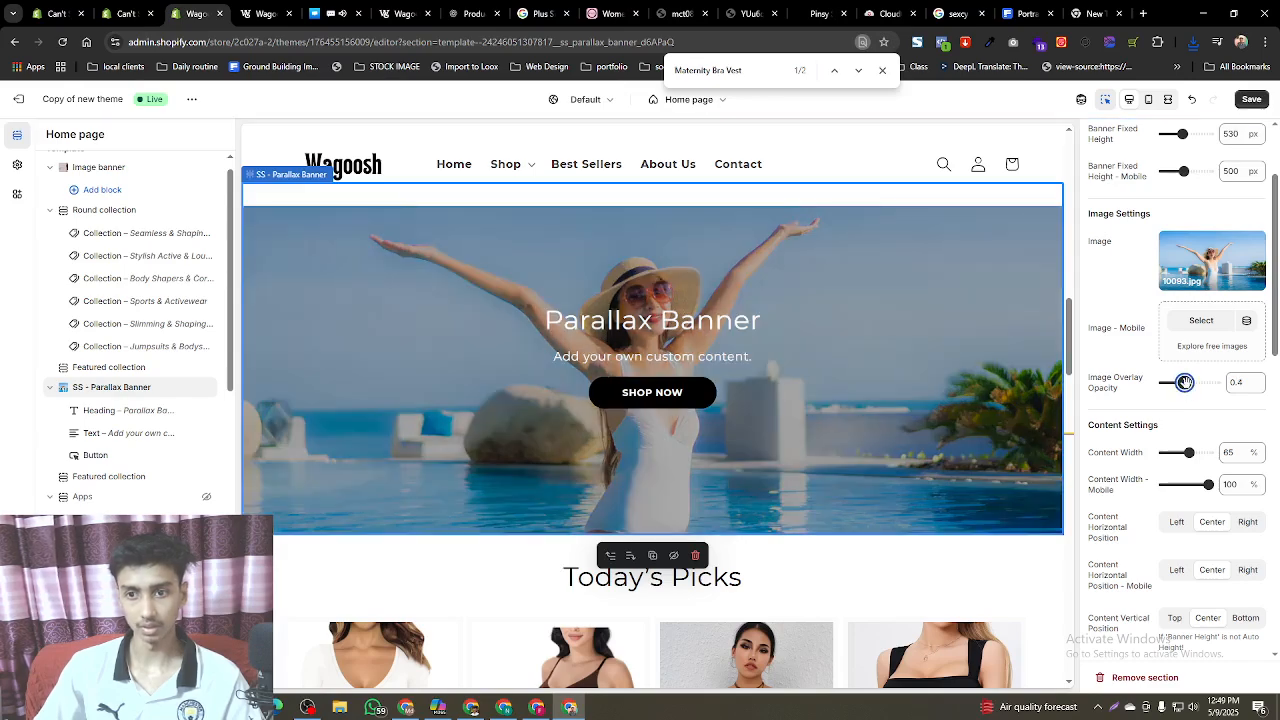
- Set the banner's desktop content vertical position to Bottom and its vertical content padding to 56 px
{"action": "scroll", "coordinate": [1205, 483], "scroll_direction": "down", "scroll_amount": 1}
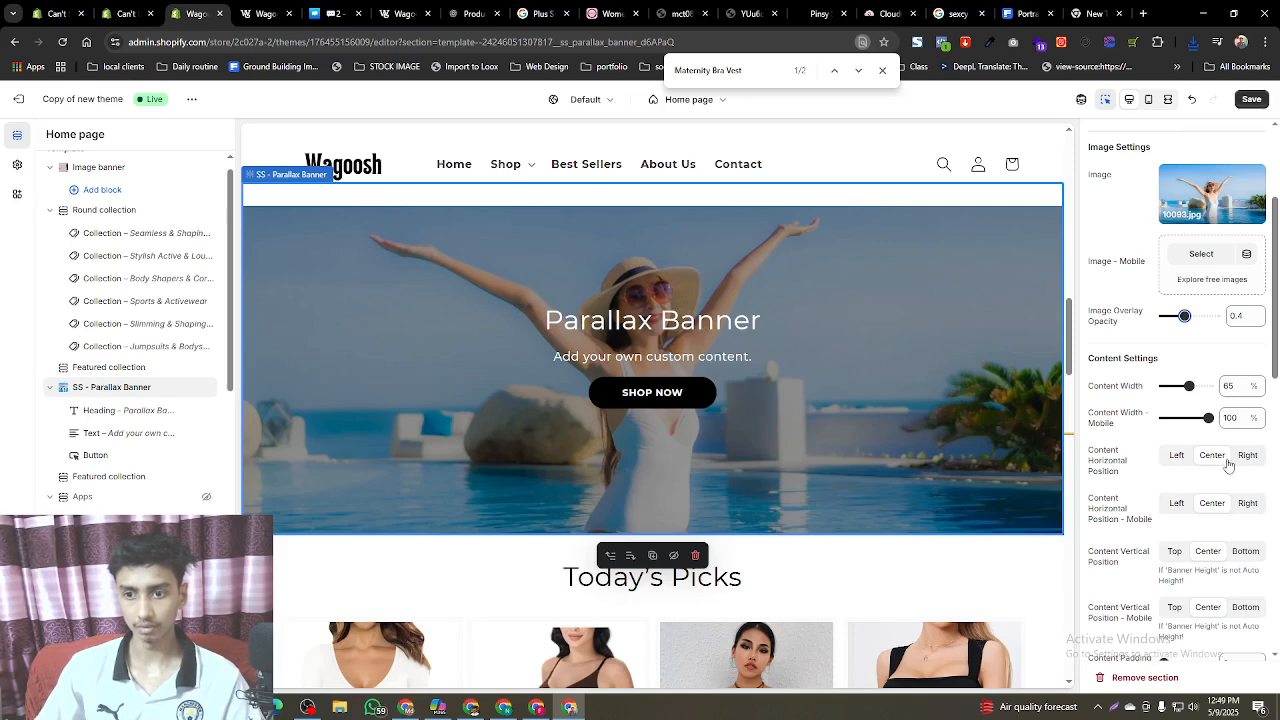
{"action": "left_click", "coordinate": [1240, 553]}
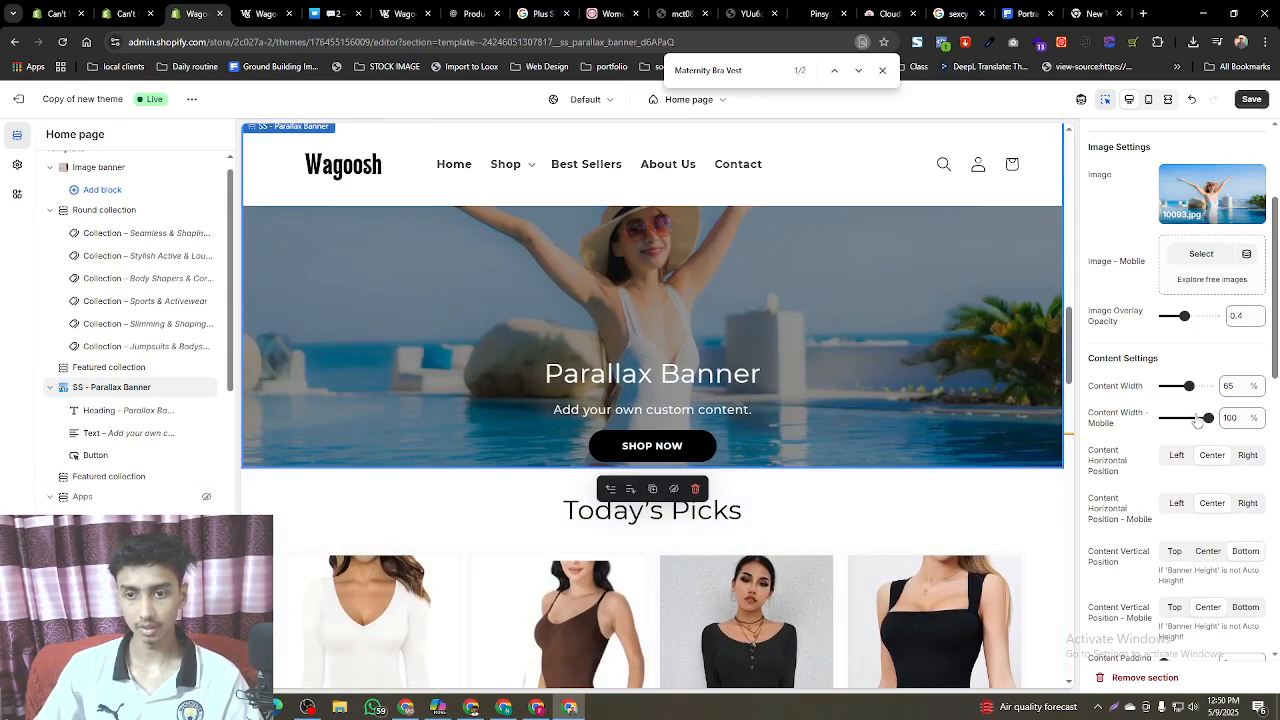
{"action": "scroll", "coordinate": [1223, 506], "scroll_direction": "down", "scroll_amount": 2}
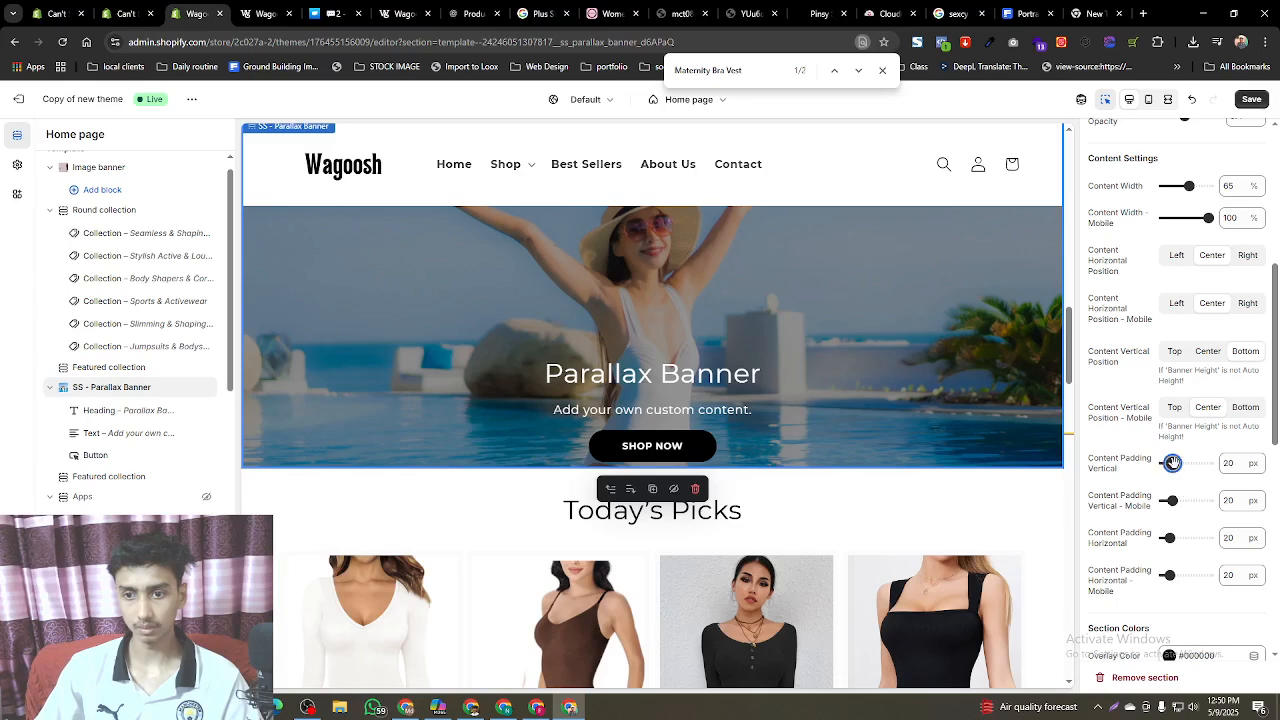
{"action": "left_click_drag", "start_coordinate": [1172, 463], "coordinate": [1175, 463]}
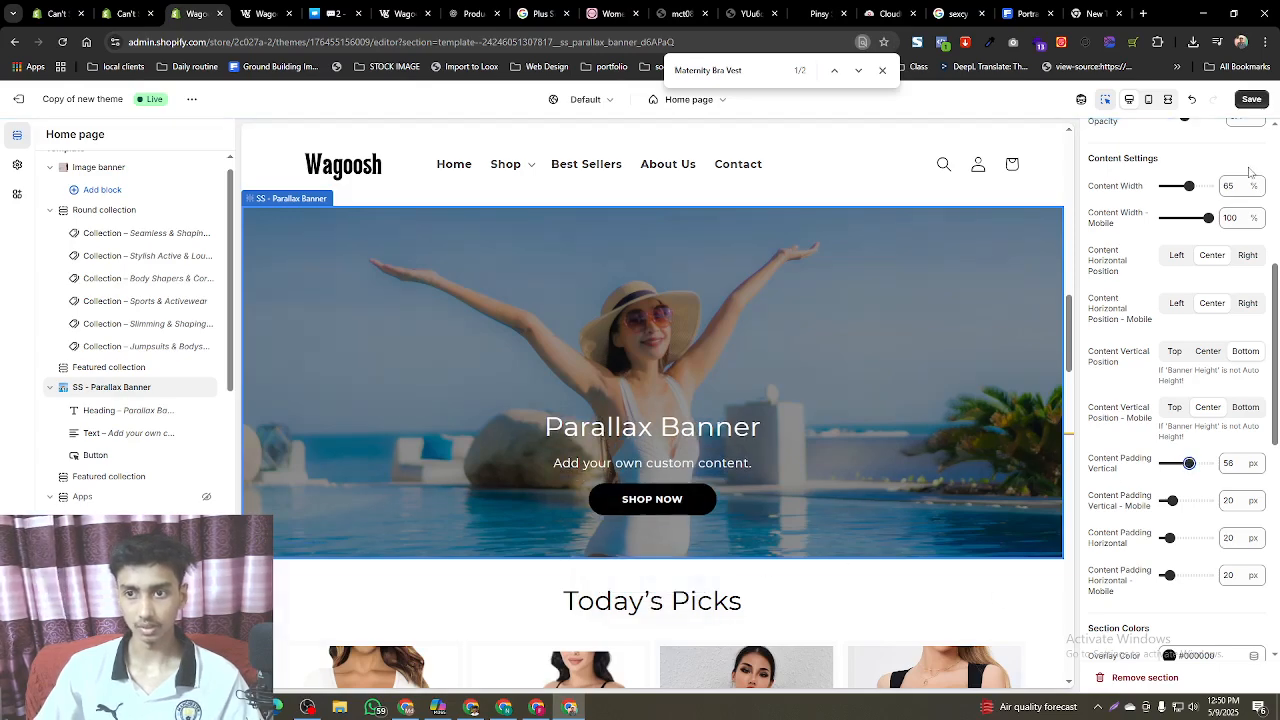
- Save the home page, overriding the recent theme customizations
{"action": "left_click", "coordinate": [1250, 101]}
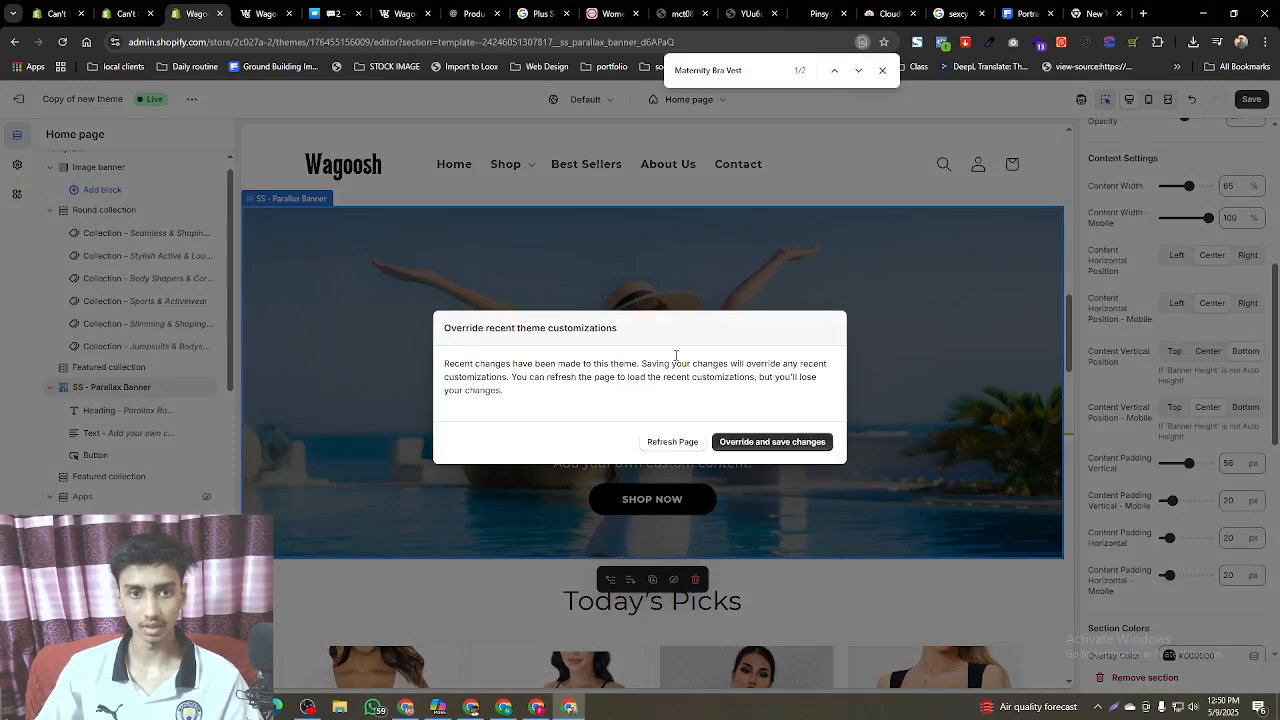
{"action": "left_click", "coordinate": [118, 12]}
{"action": "left_click", "coordinate": [172, 8]}
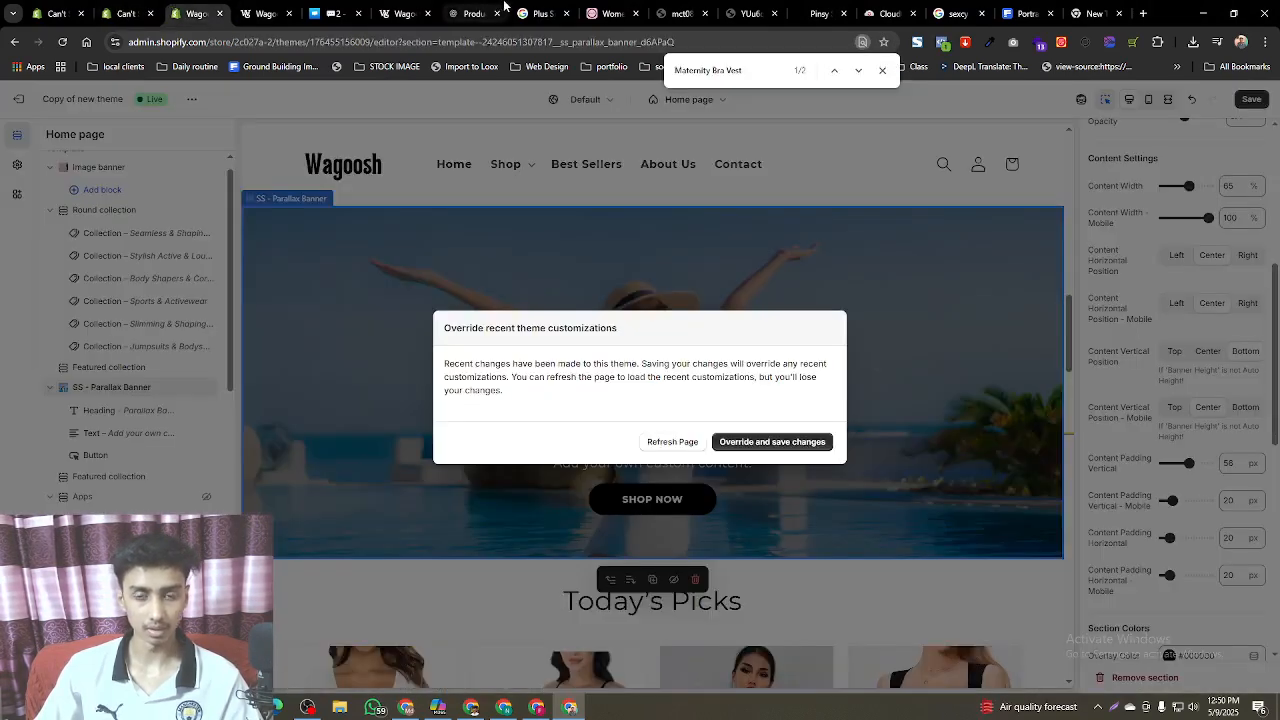
{"action": "left_click", "coordinate": [798, 442]}
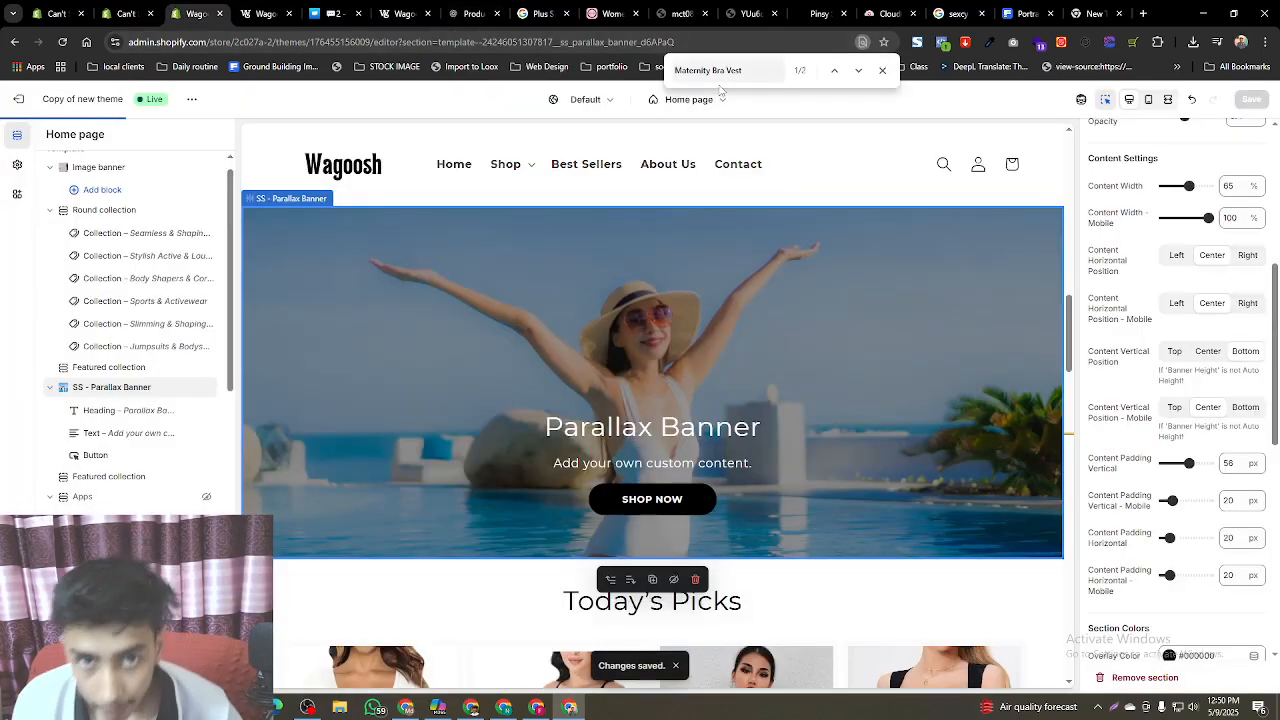
- Check the Omni Themes support chat, then switch to the live Wagoosh store and examine the watermark below the round collection section
{"action": "left_click", "coordinate": [328, 8]}
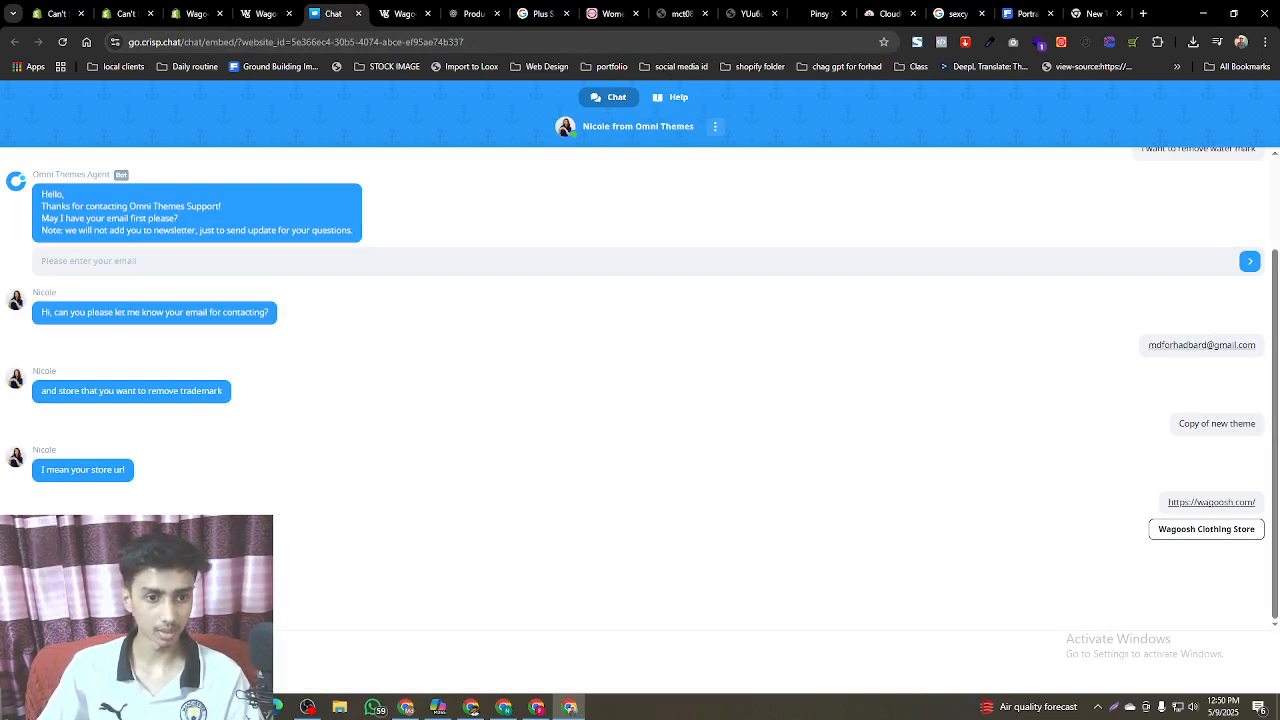
{"action": "left_click", "coordinate": [258, 13]}
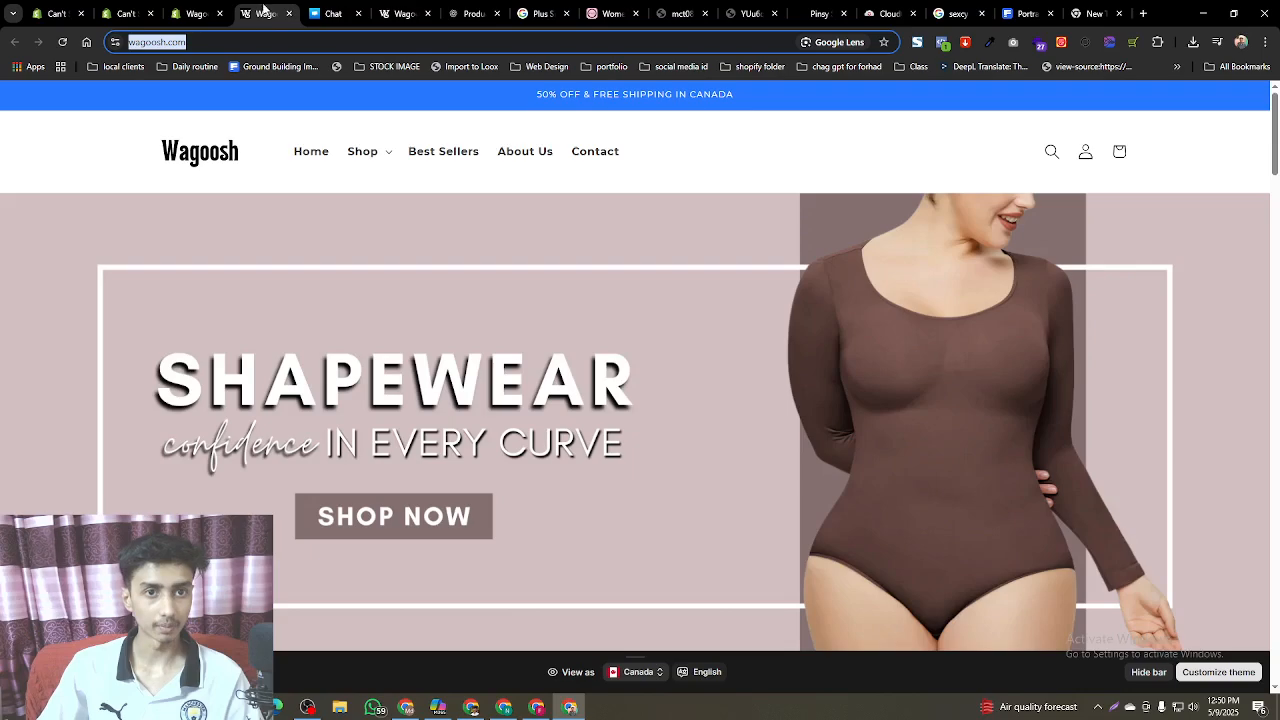
{"action": "scroll", "coordinate": [363, 294], "scroll_direction": "down", "scroll_amount": 5}
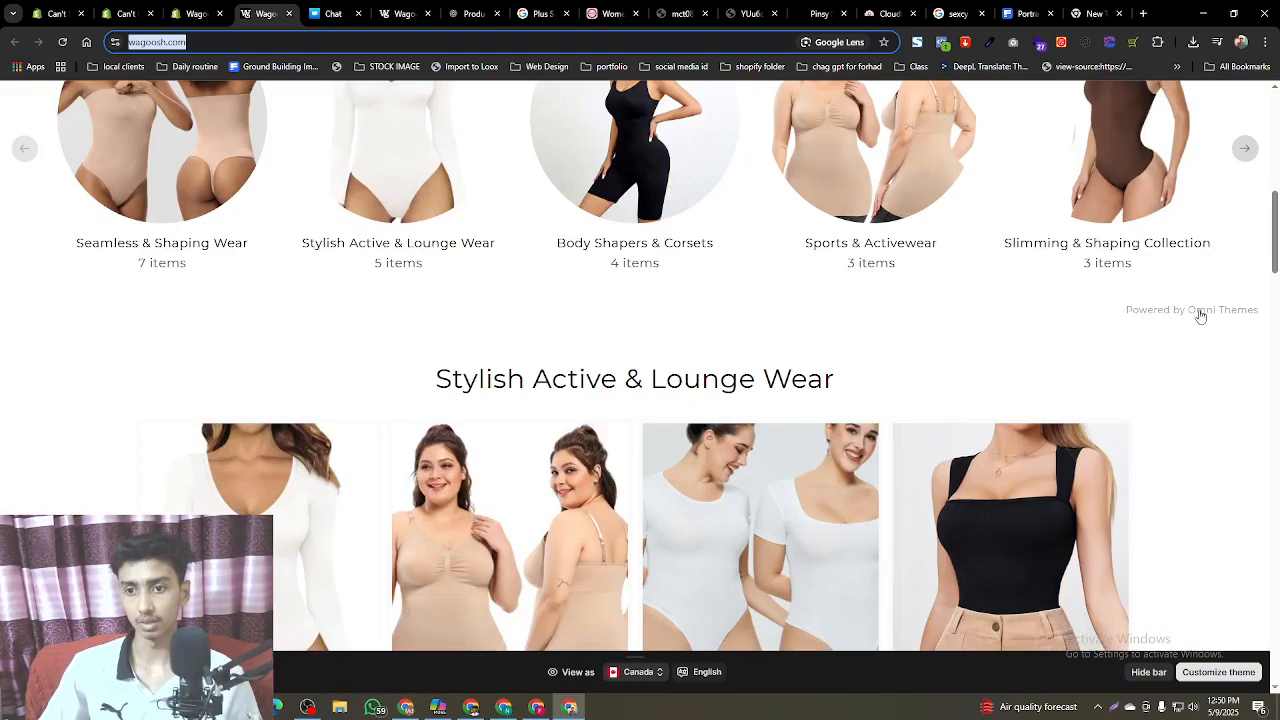
{"action": "scroll", "coordinate": [1203, 340], "scroll_direction": "up", "scroll_amount": 3}
{"action": "scroll", "coordinate": [1163, 414], "scroll_direction": "down", "scroll_amount": 3}
{"action": "scroll", "coordinate": [497, 297], "scroll_direction": "up", "scroll_amount": 2}
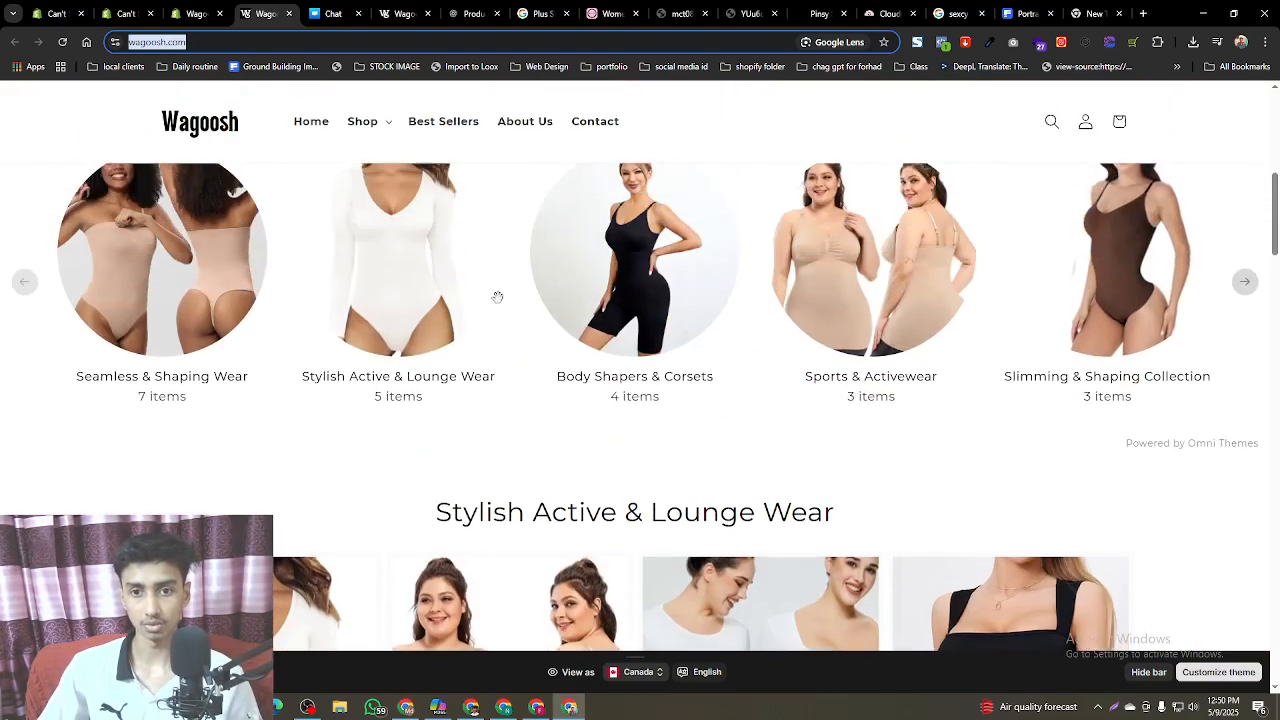
- Reload the live Wagoosh home page and examine the area below the round collections and the parallax banner
{"action": "left_click", "coordinate": [62, 42]}
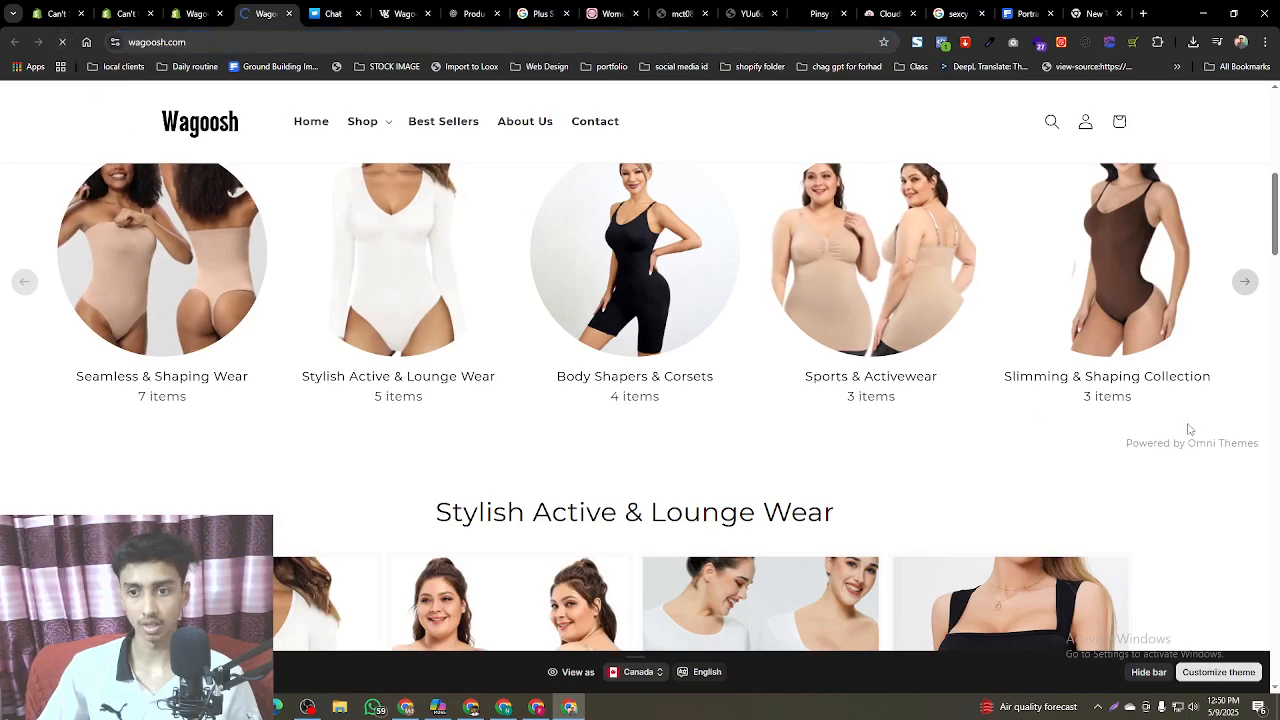
{"action": "scroll", "coordinate": [1188, 428], "scroll_direction": "down", "scroll_amount": 1}
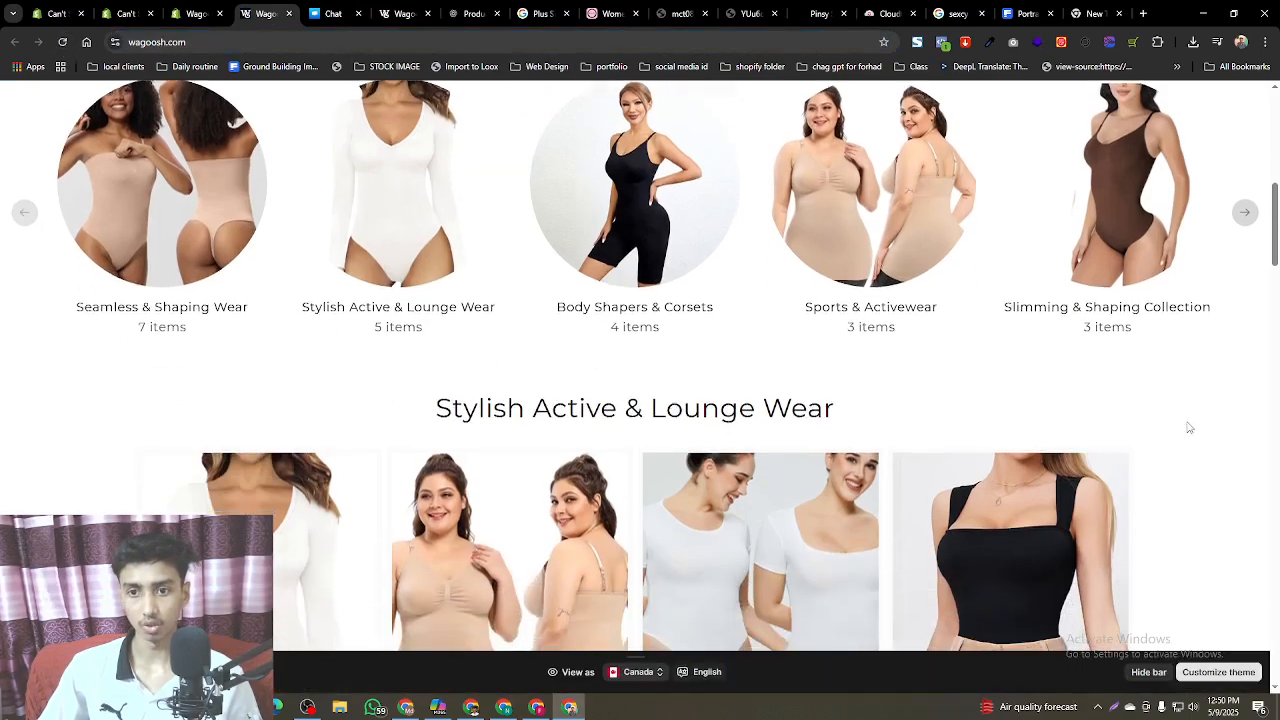
{"action": "scroll", "coordinate": [1178, 431], "scroll_direction": "down", "scroll_amount": 10}
{"action": "scroll", "coordinate": [900, 430], "scroll_direction": "up", "scroll_amount": 5}
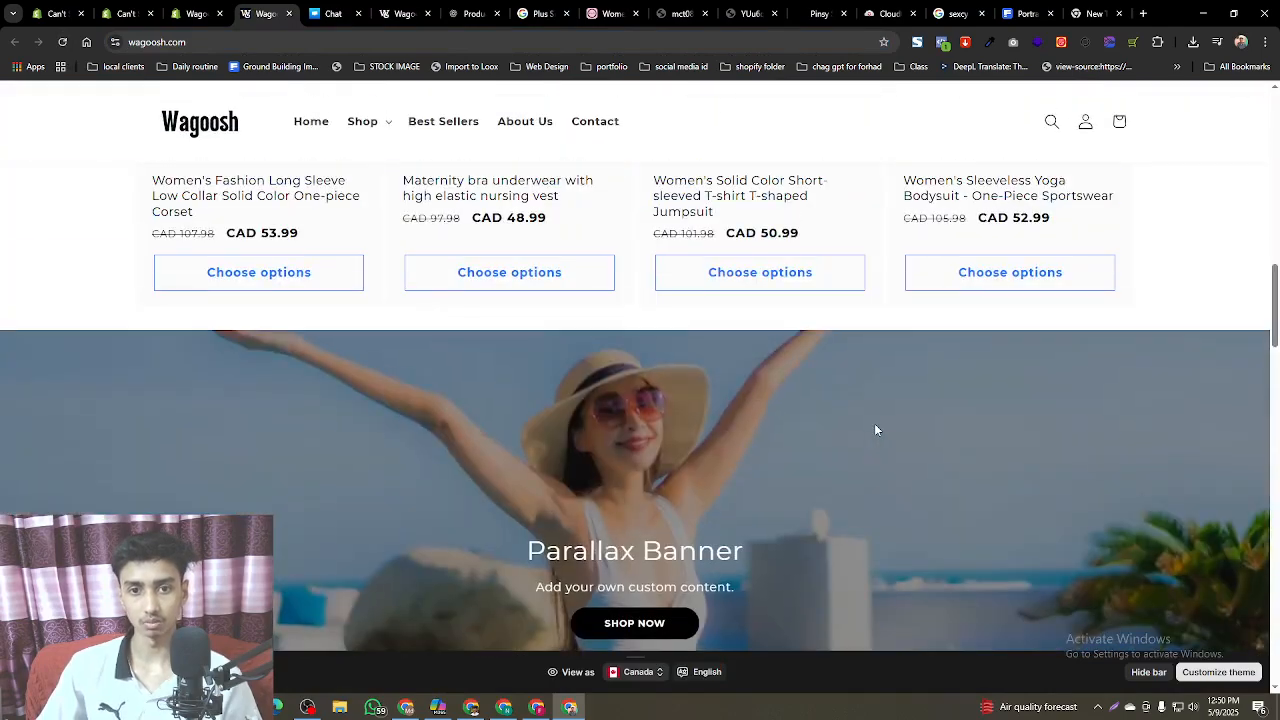
{"action": "scroll", "coordinate": [876, 430], "scroll_direction": "down", "scroll_amount": 3}
{"action": "scroll", "coordinate": [836, 429], "scroll_direction": "up", "scroll_amount": 10}
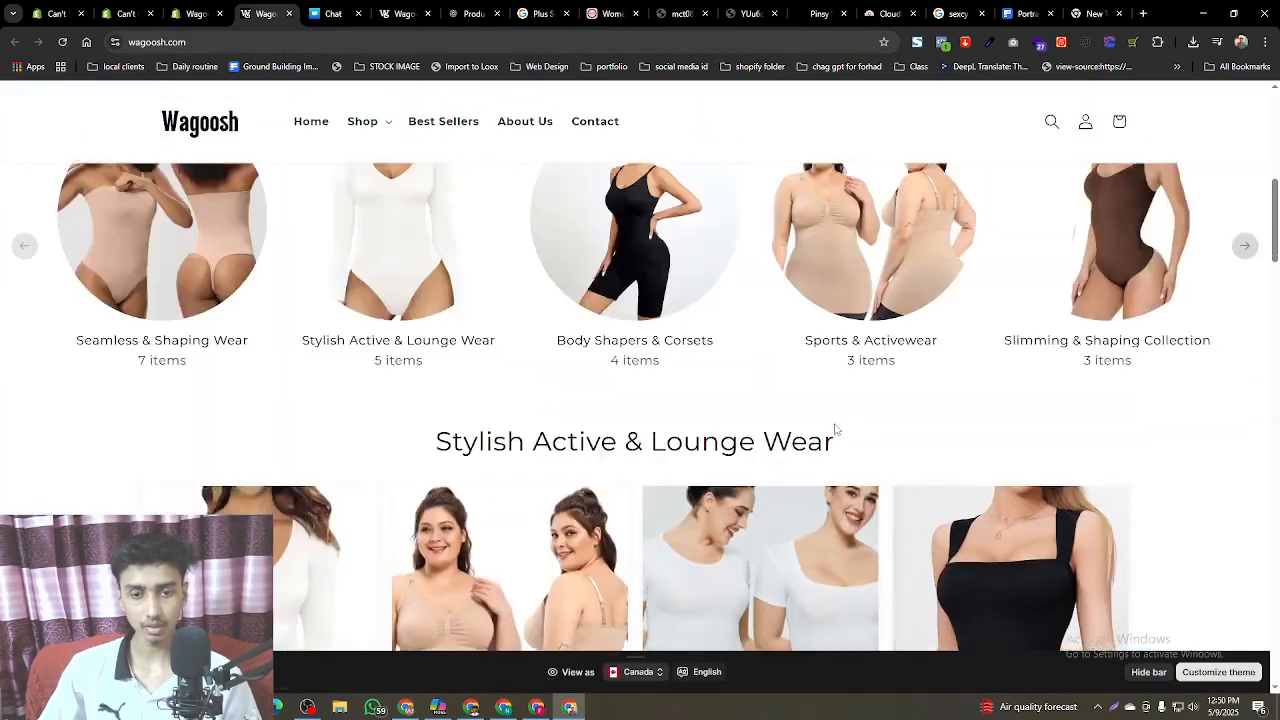
{"action": "scroll", "coordinate": [820, 425], "scroll_direction": "up", "scroll_amount": 6}
{"action": "scroll", "coordinate": [795, 380], "scroll_direction": "down", "scroll_amount": 7}
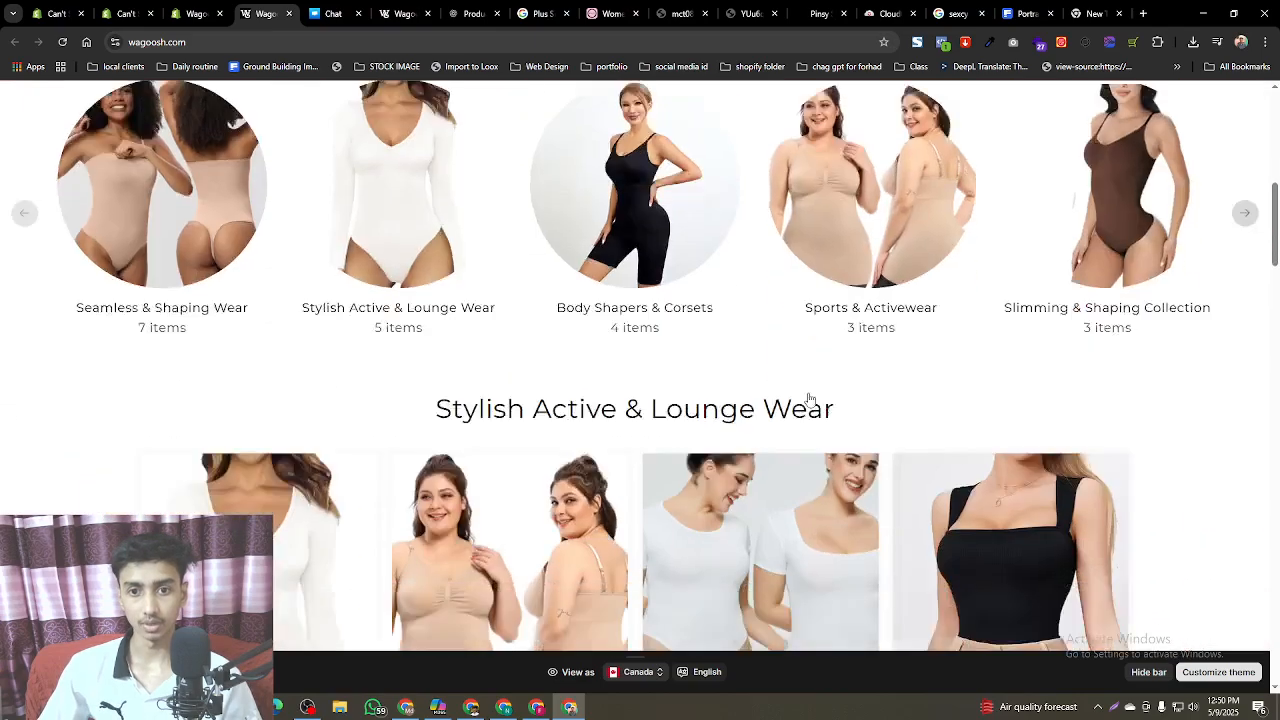
{"action": "scroll", "coordinate": [805, 405], "scroll_direction": "down", "scroll_amount": 8}
{"action": "scroll", "coordinate": [802, 428], "scroll_direction": "up", "scroll_amount": 3}
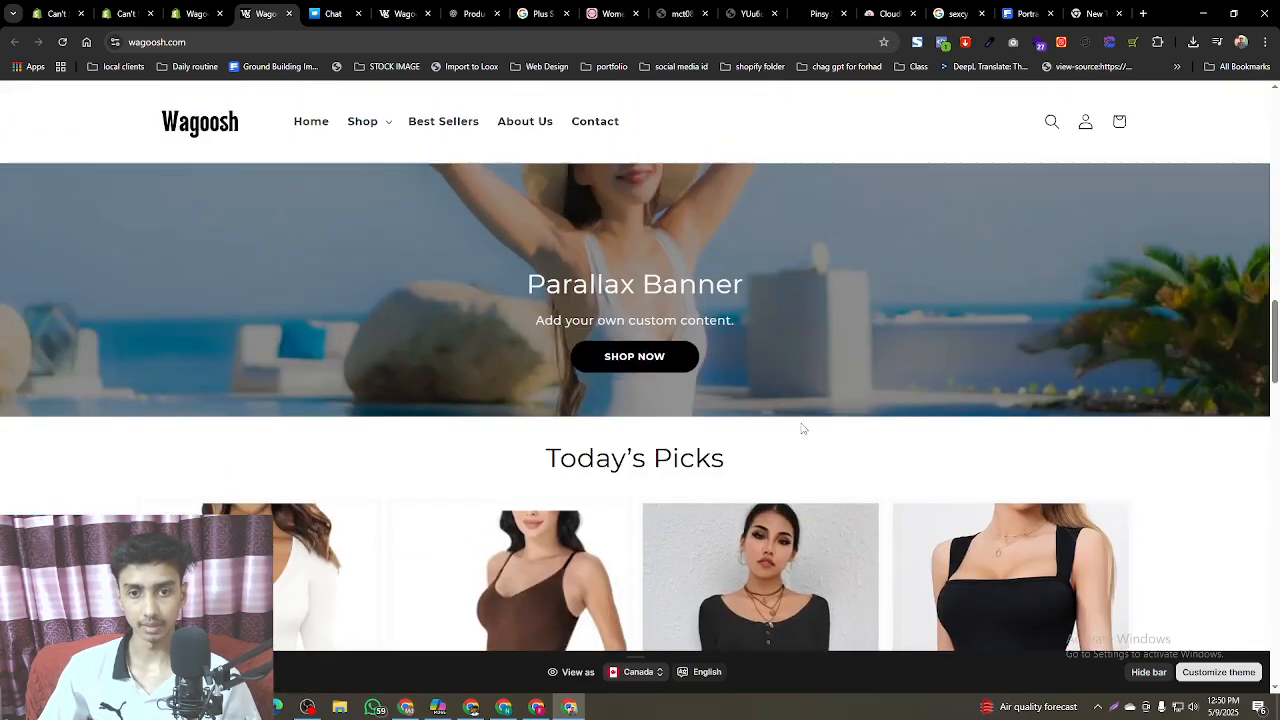
{"action": "scroll", "coordinate": [802, 428], "scroll_direction": "up", "scroll_amount": 1}
{"action": "scroll", "coordinate": [812, 438], "scroll_direction": "up", "scroll_amount": 1}
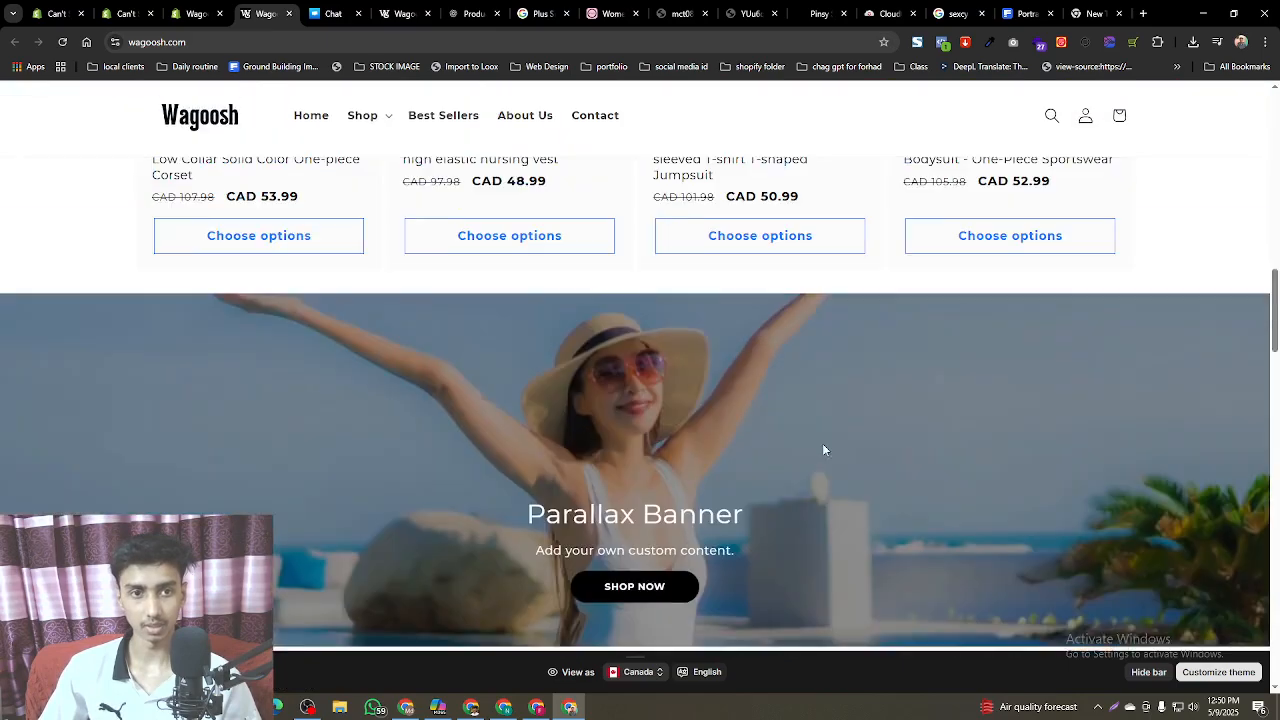
- Set the parallax banner's desktop fixed height to 710 px and save the home page
{"action": "scroll", "coordinate": [725, 454], "scroll_direction": "down", "scroll_amount": 1}
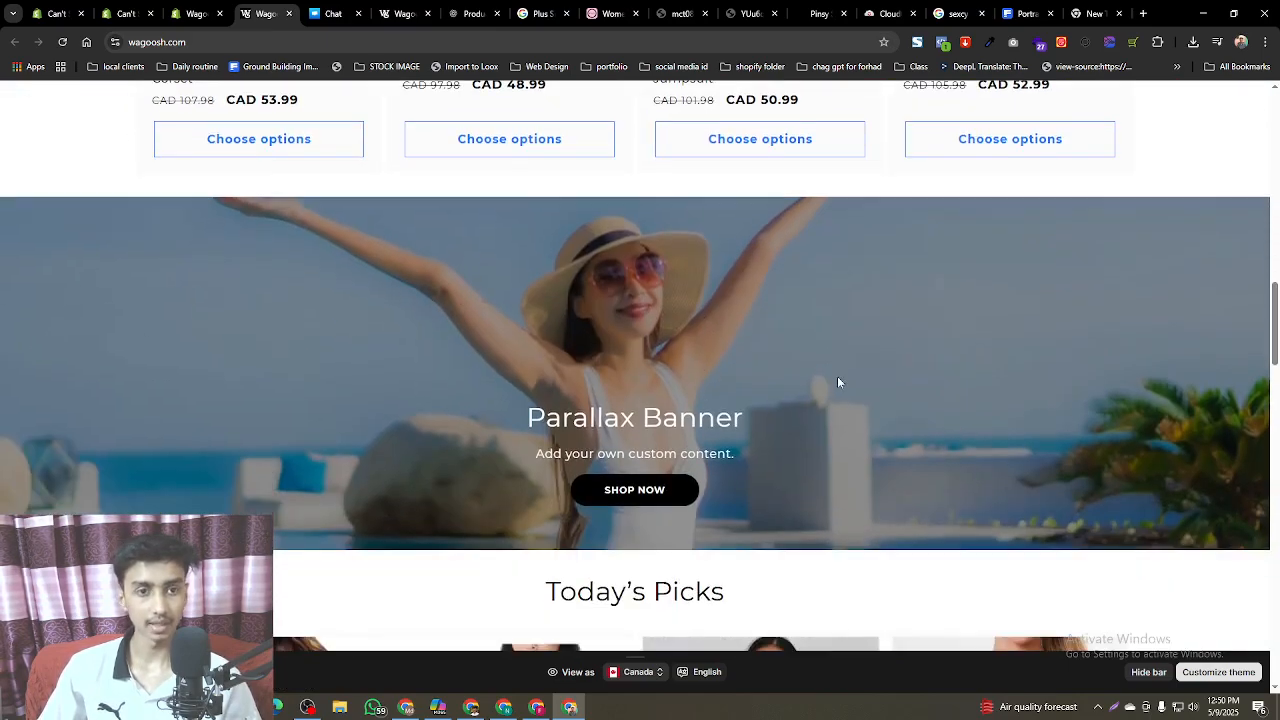
{"action": "left_click", "coordinate": [200, 13]}
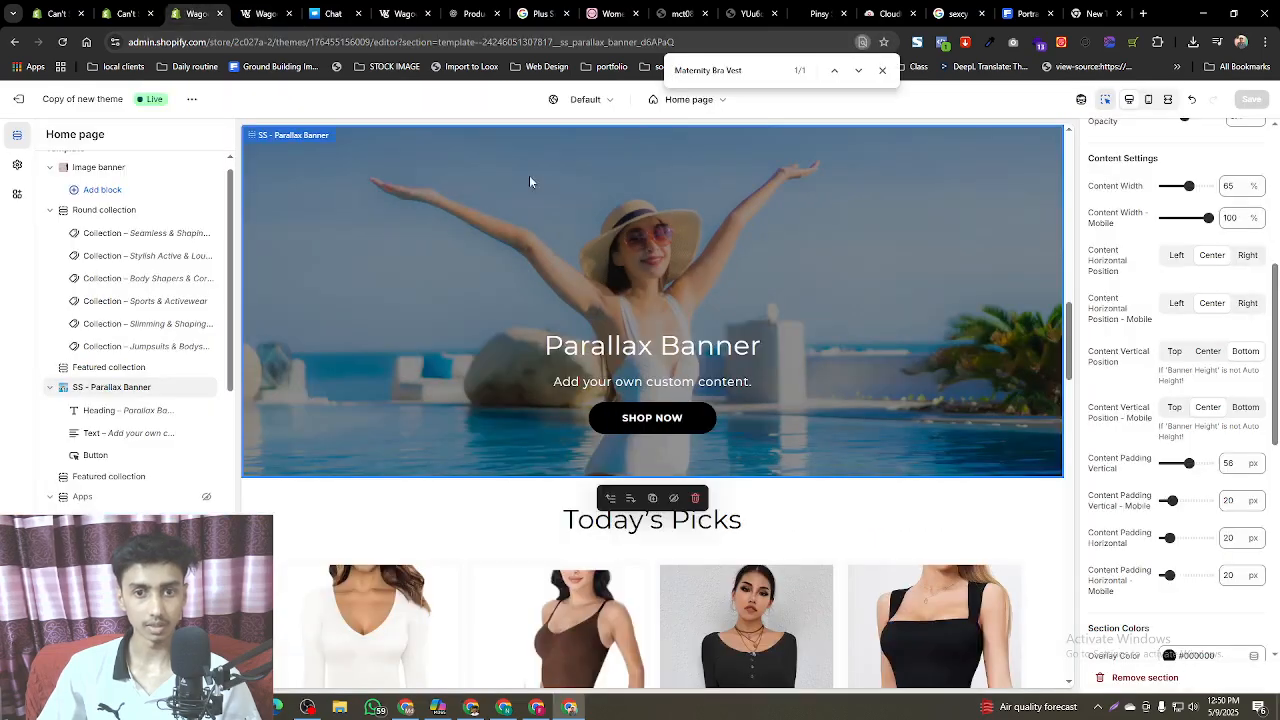
{"action": "scroll", "coordinate": [1186, 463], "scroll_direction": "up", "scroll_amount": 4}
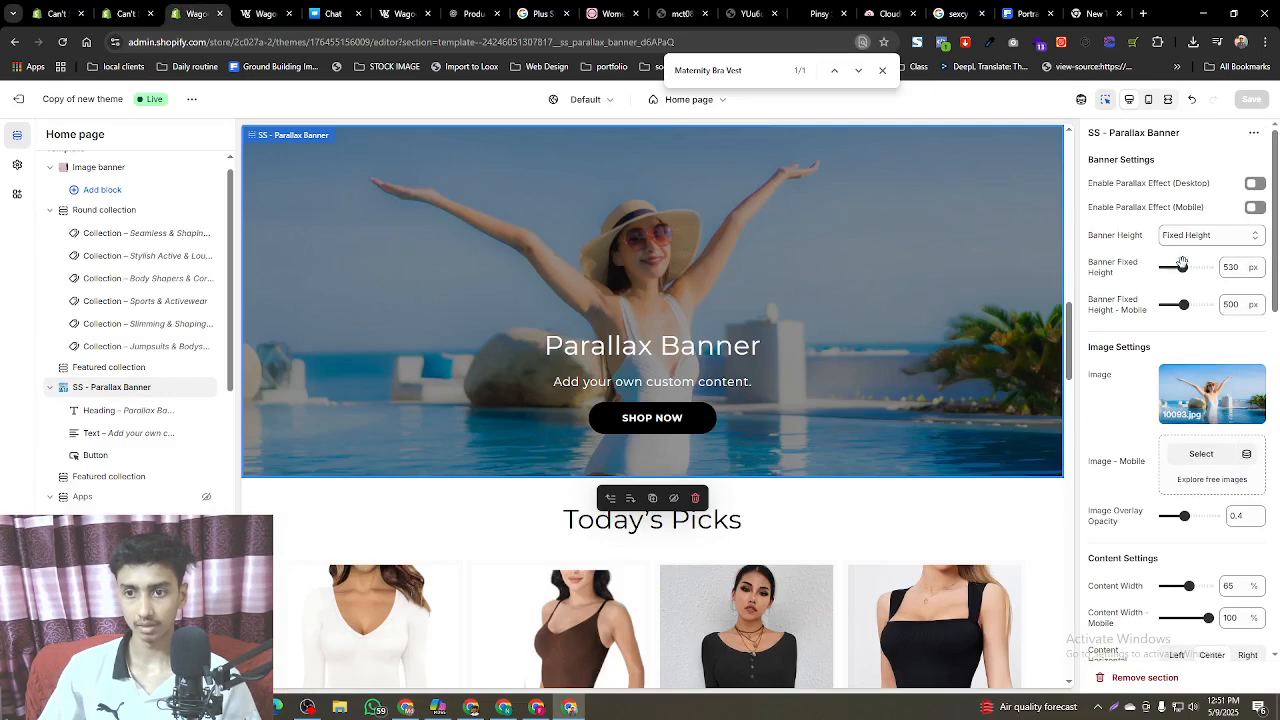
{"action": "left_click_drag", "start_coordinate": [1182, 265], "coordinate": [1191, 266]}
{"action": "left_click", "coordinate": [1251, 99]}
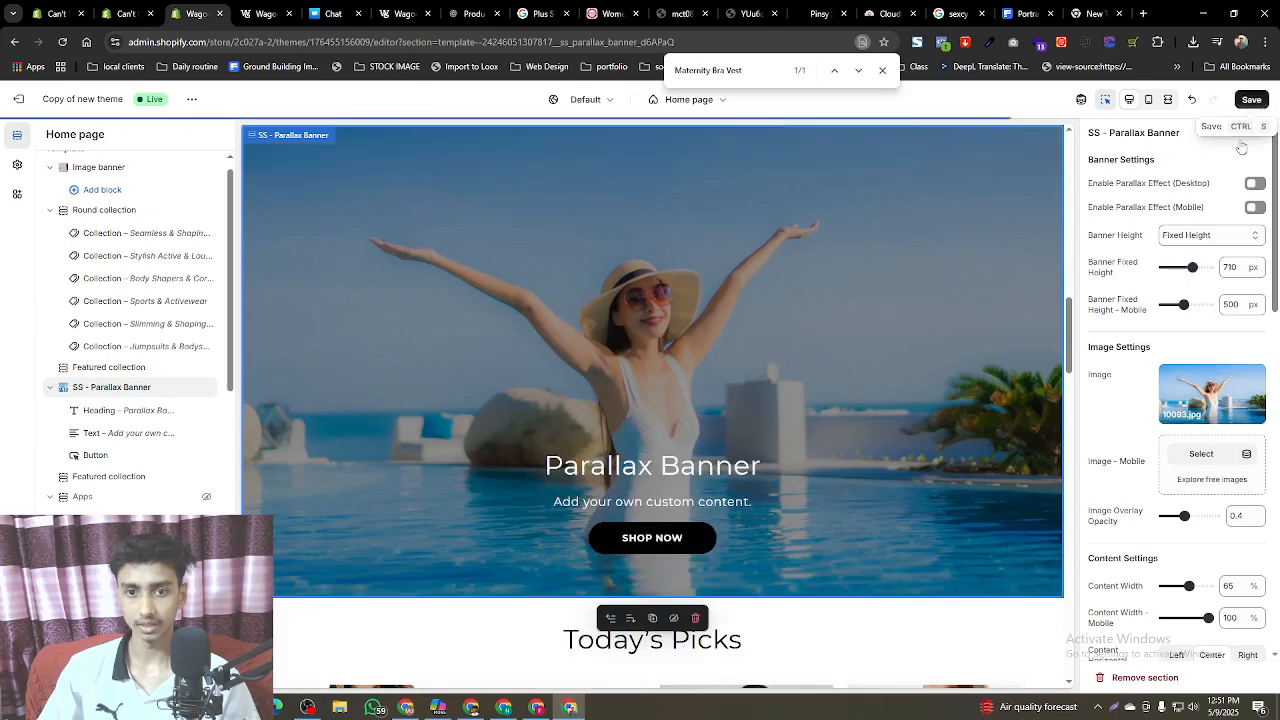
- Reload the live Wagoosh home page and examine the parallax banner's height and image framing
{"action": "left_click", "coordinate": [262, 13]}
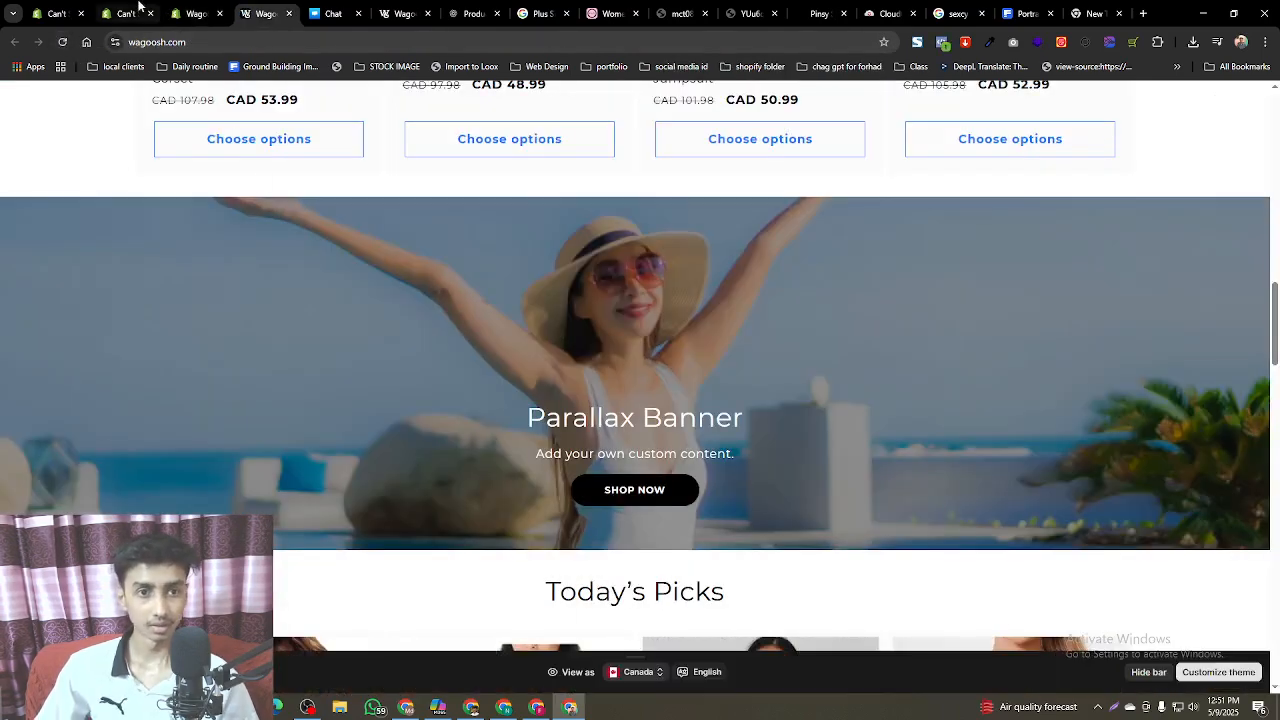
{"action": "left_click", "coordinate": [192, 13]}
{"action": "left_click", "coordinate": [262, 13]}
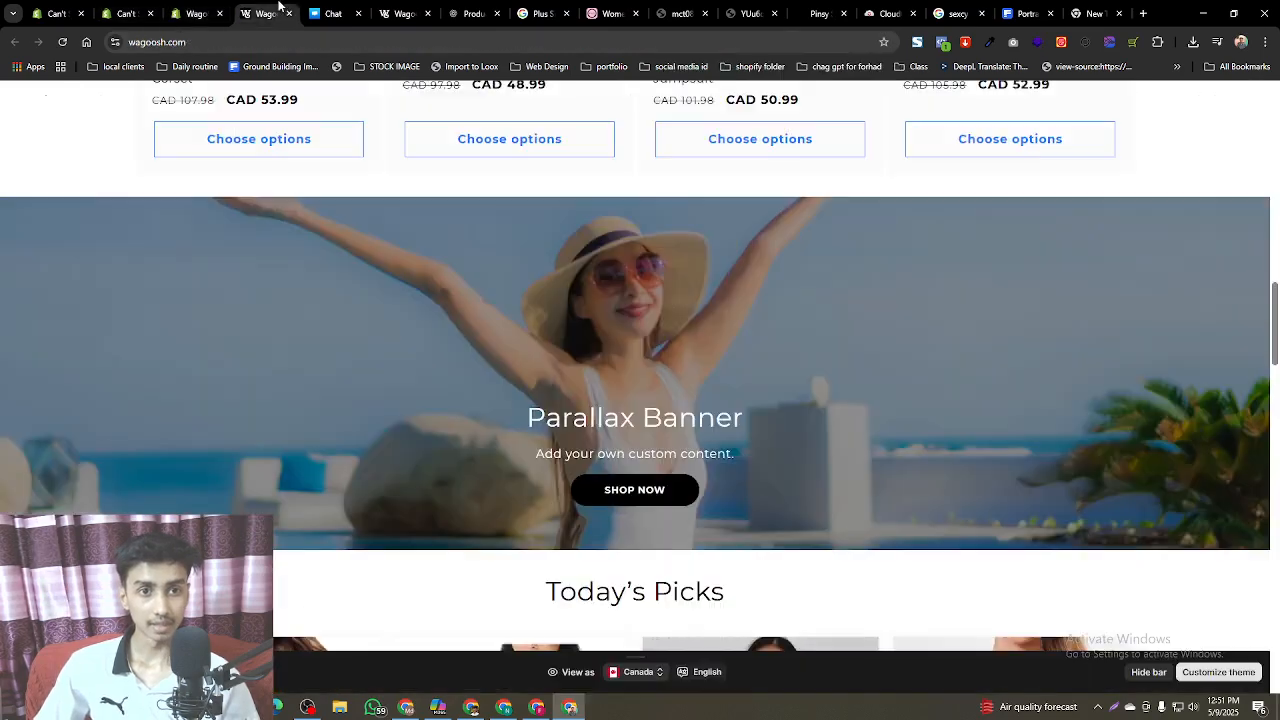
{"action": "left_click", "coordinate": [64, 42]}
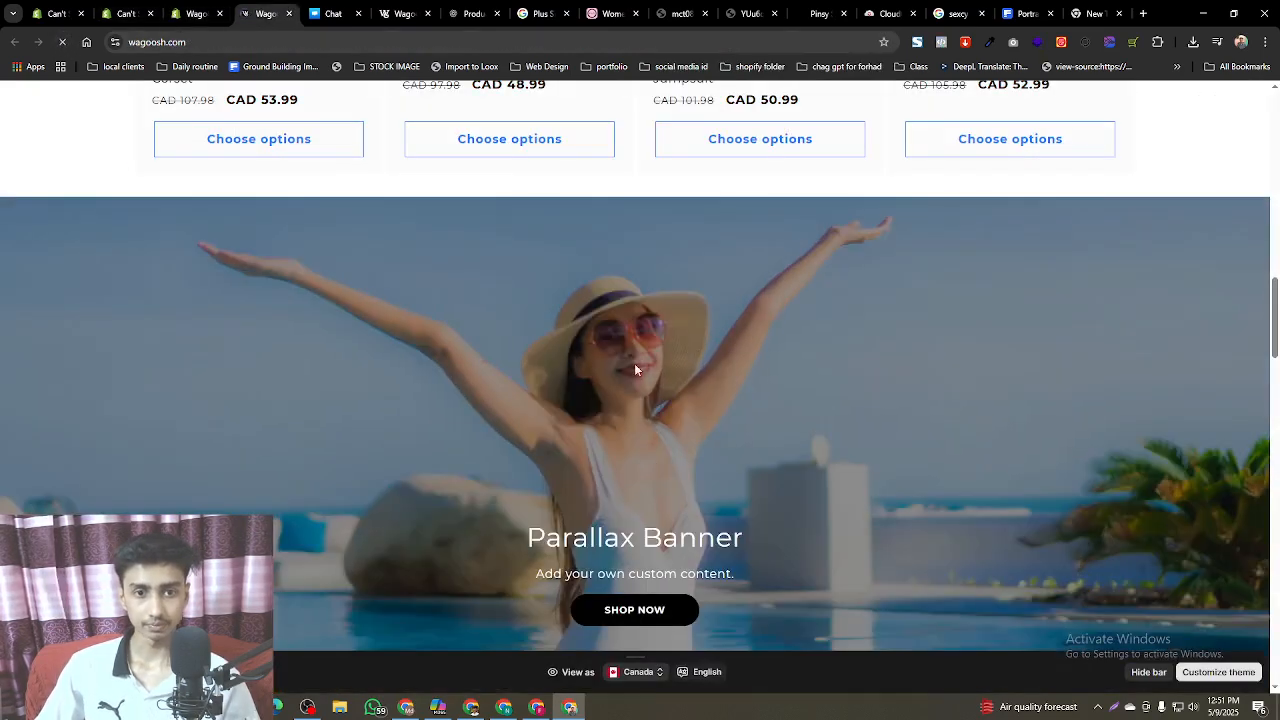
{"action": "scroll", "coordinate": [632, 368], "scroll_direction": "down", "scroll_amount": 3}
{"action": "scroll", "coordinate": [612, 414], "scroll_direction": "up", "scroll_amount": 2}
{"action": "scroll", "coordinate": [624, 416], "scroll_direction": "up", "scroll_amount": 1}
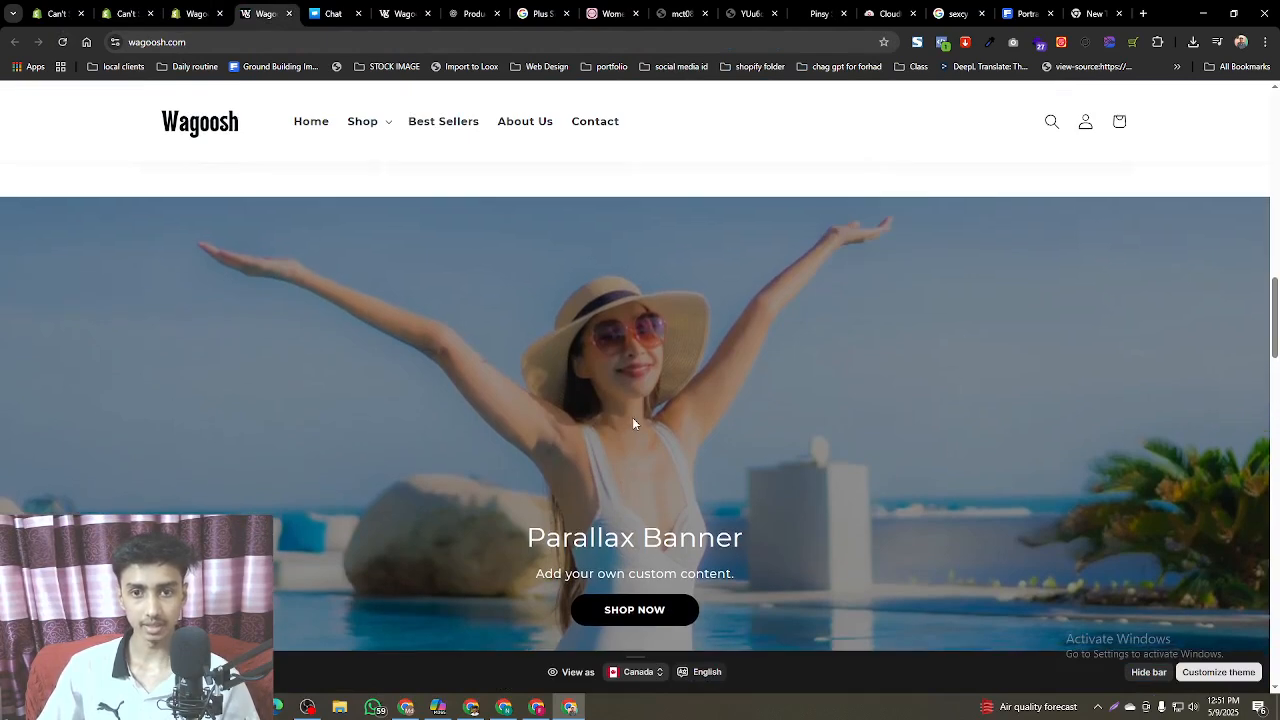
{"action": "scroll", "coordinate": [640, 420], "scroll_direction": "down", "scroll_amount": 1}
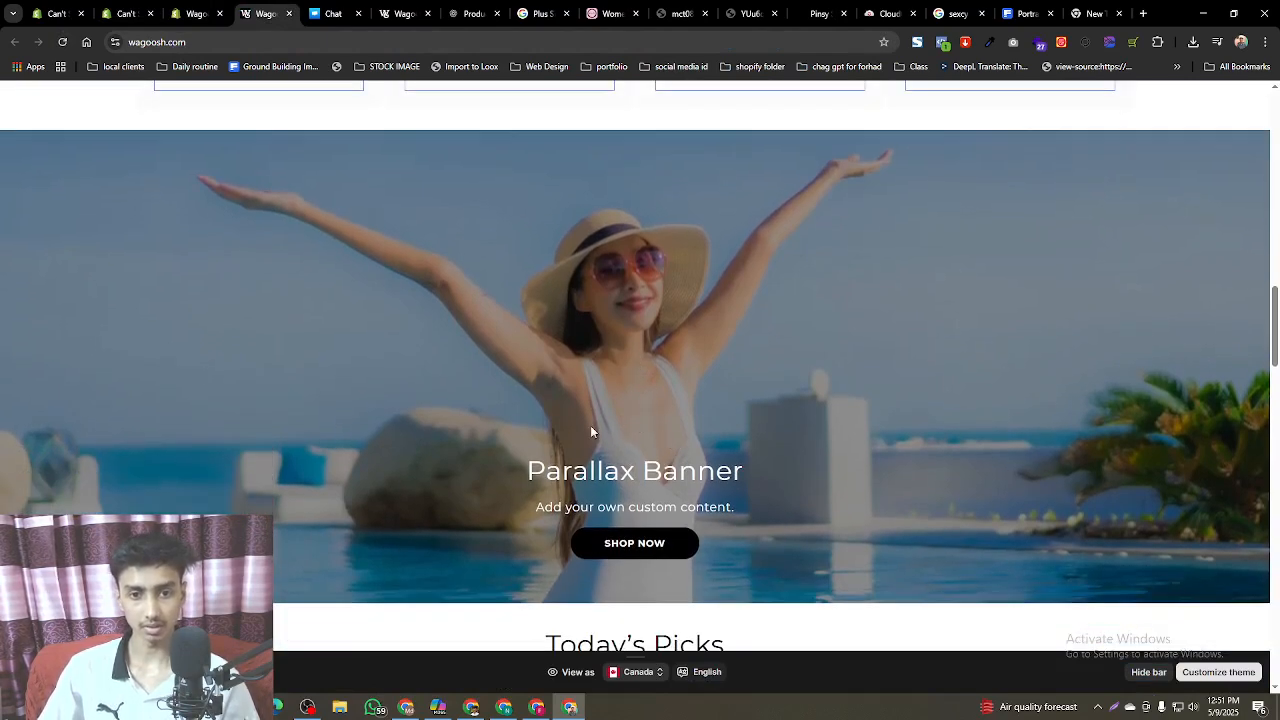
{"action": "scroll", "coordinate": [800, 270], "scroll_direction": "down", "scroll_amount": 1}
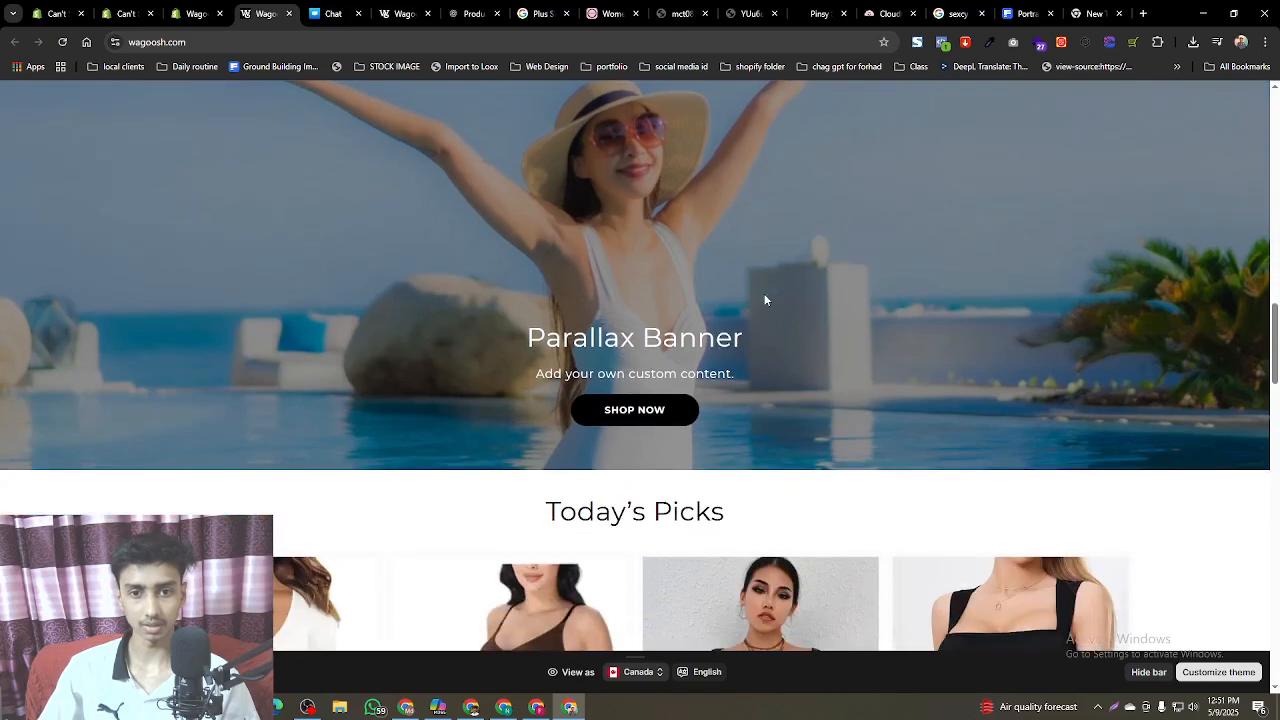
{"action": "scroll", "coordinate": [765, 300], "scroll_direction": "up", "scroll_amount": 1}
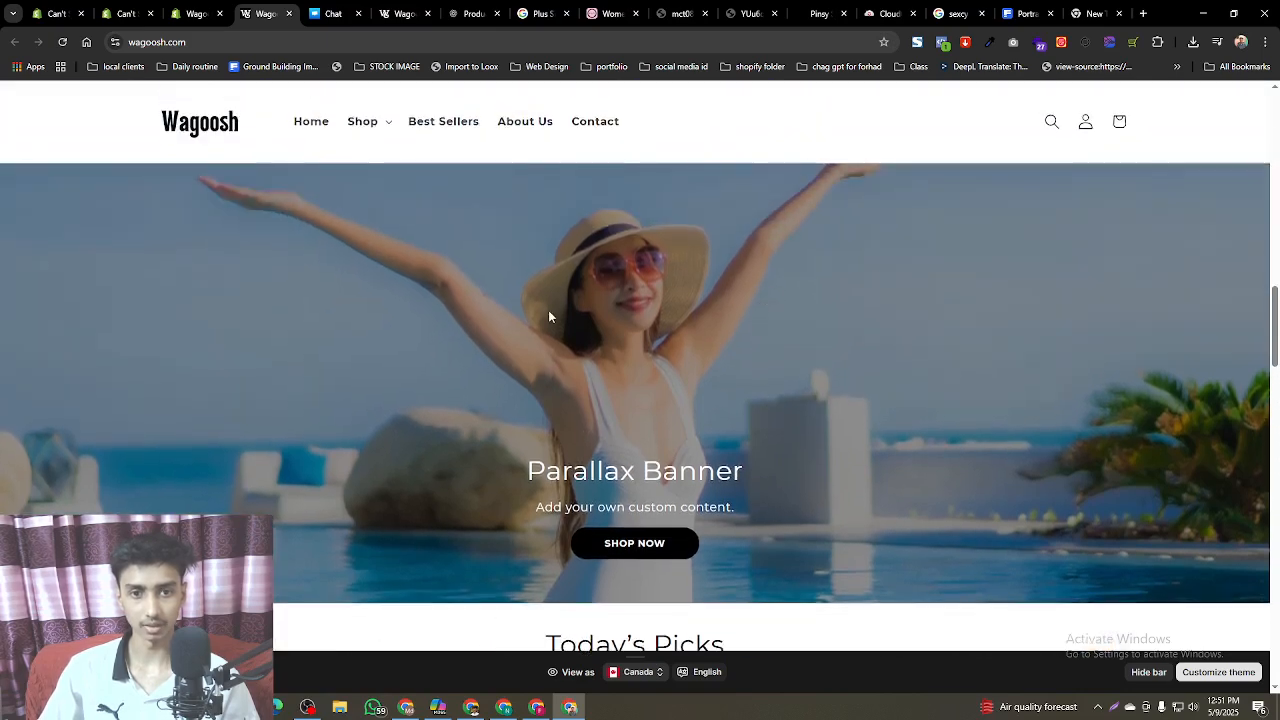
{"action": "scroll", "coordinate": [549, 316], "scroll_direction": "up", "scroll_amount": 1}
{"action": "scroll", "coordinate": [549, 316], "scroll_direction": "down", "scroll_amount": 1}
- Set the banner's desktop fixed height to 580 px in the theme editor and save, overriding the recent theme customizations
{"action": "left_click", "coordinate": [196, 13]}
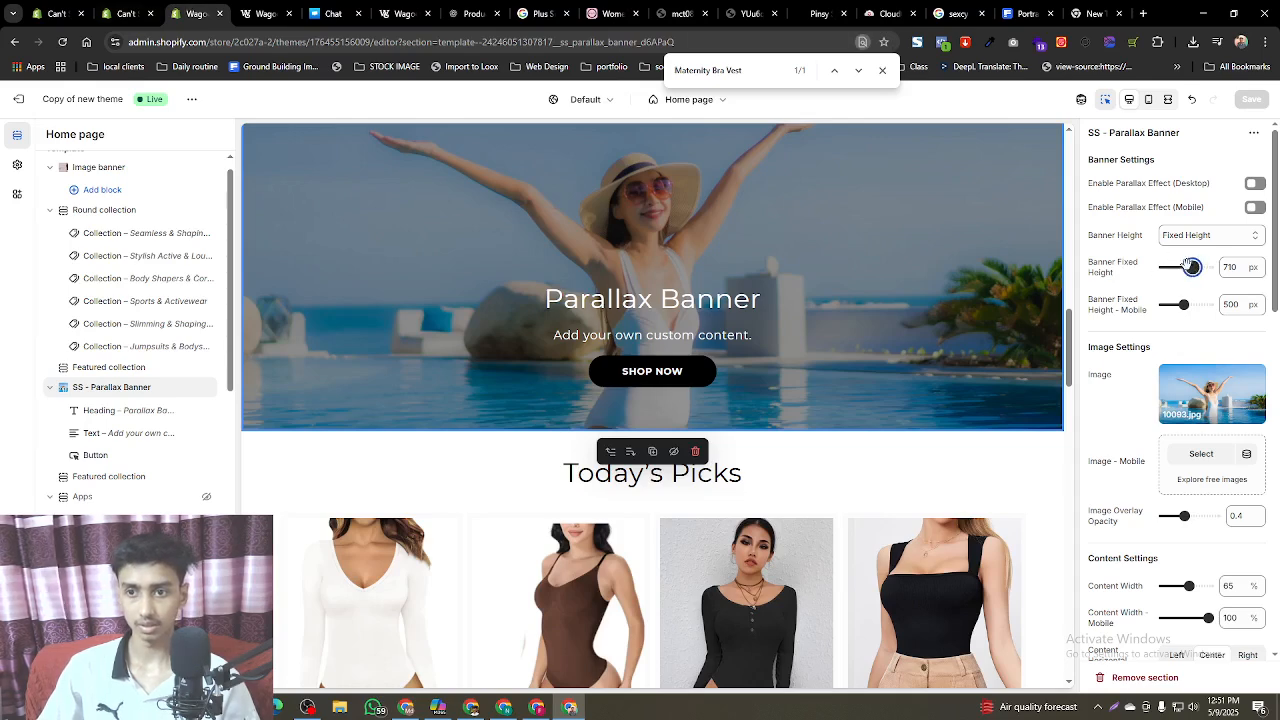
{"action": "left_click_drag", "start_coordinate": [1190, 266], "coordinate": [1183, 266]}
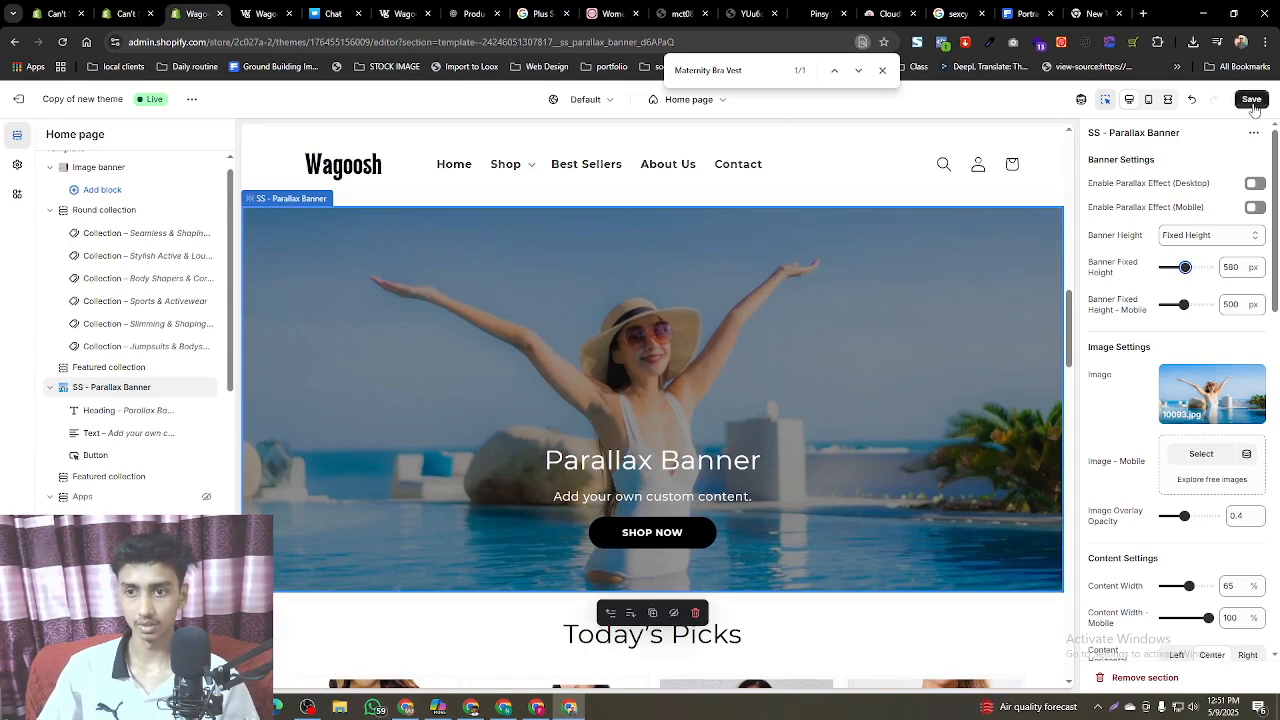
{"action": "left_click", "coordinate": [1252, 102]}
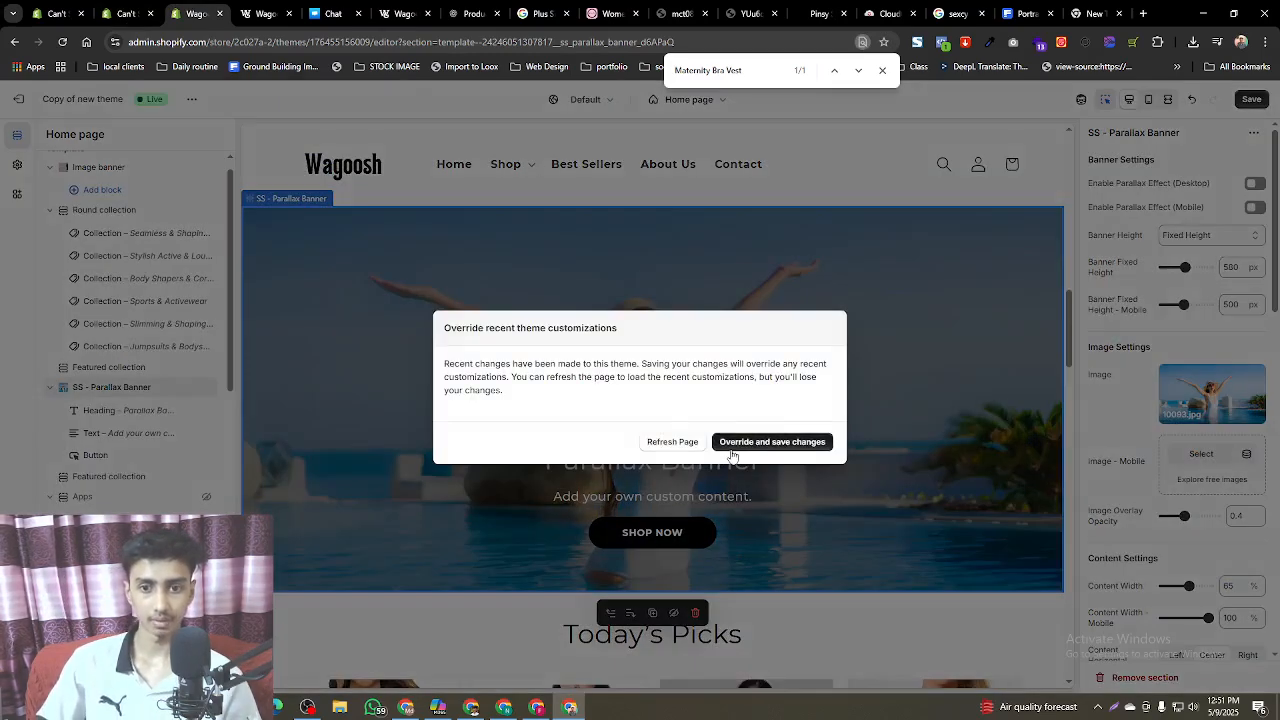
{"action": "left_click", "coordinate": [732, 445]}
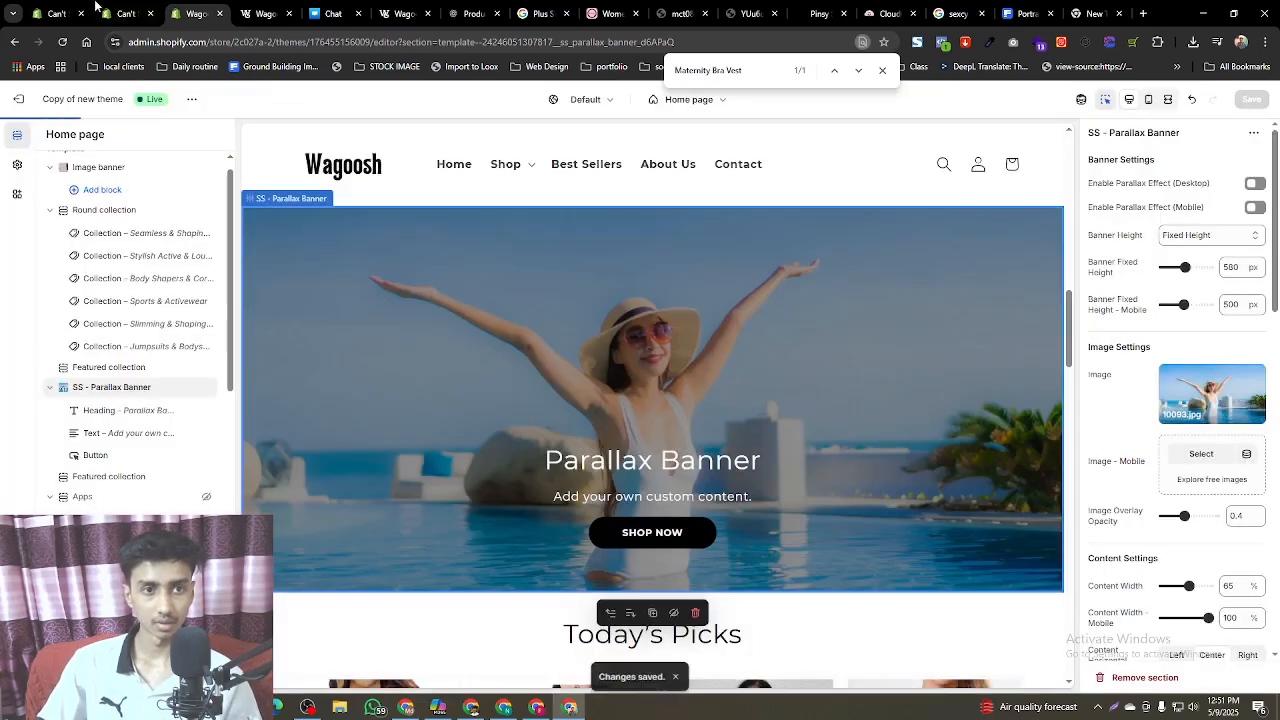
- Close the two unrelated kayaking store tabs
{"action": "left_click", "coordinate": [78, 13]}
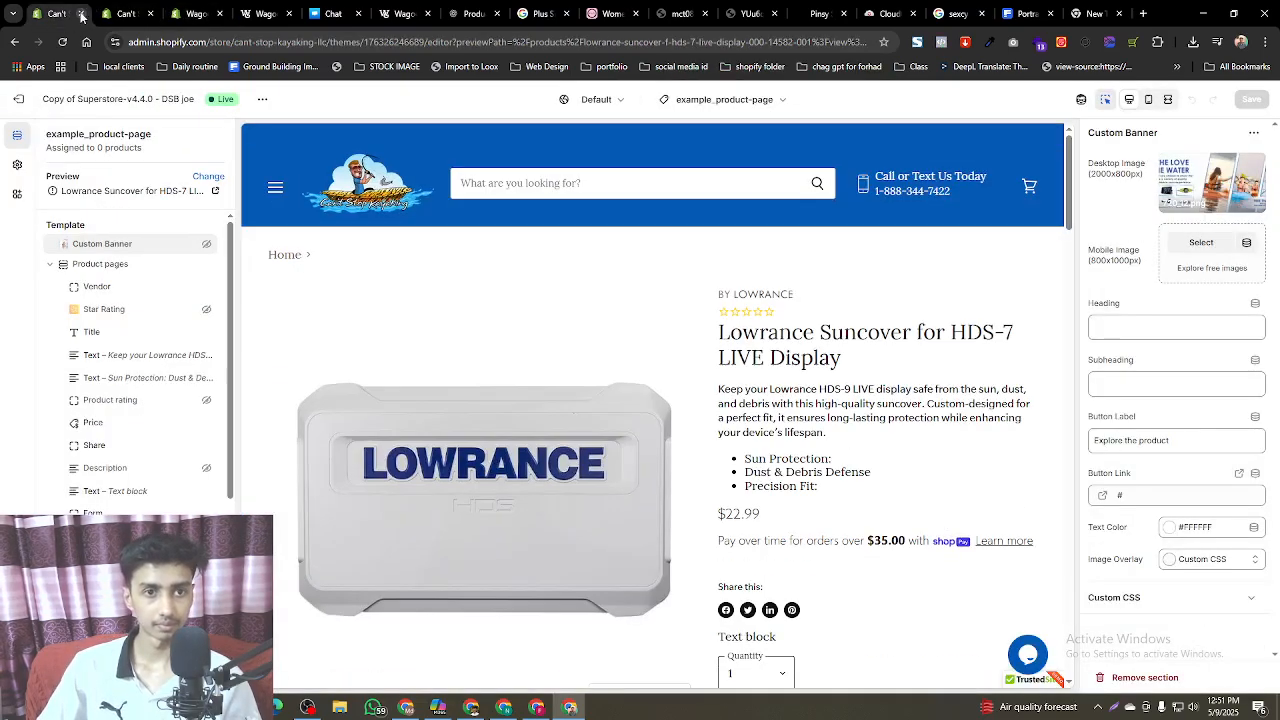
{"action": "left_click", "coordinate": [81, 14]}
{"action": "left_click", "coordinate": [81, 14]}
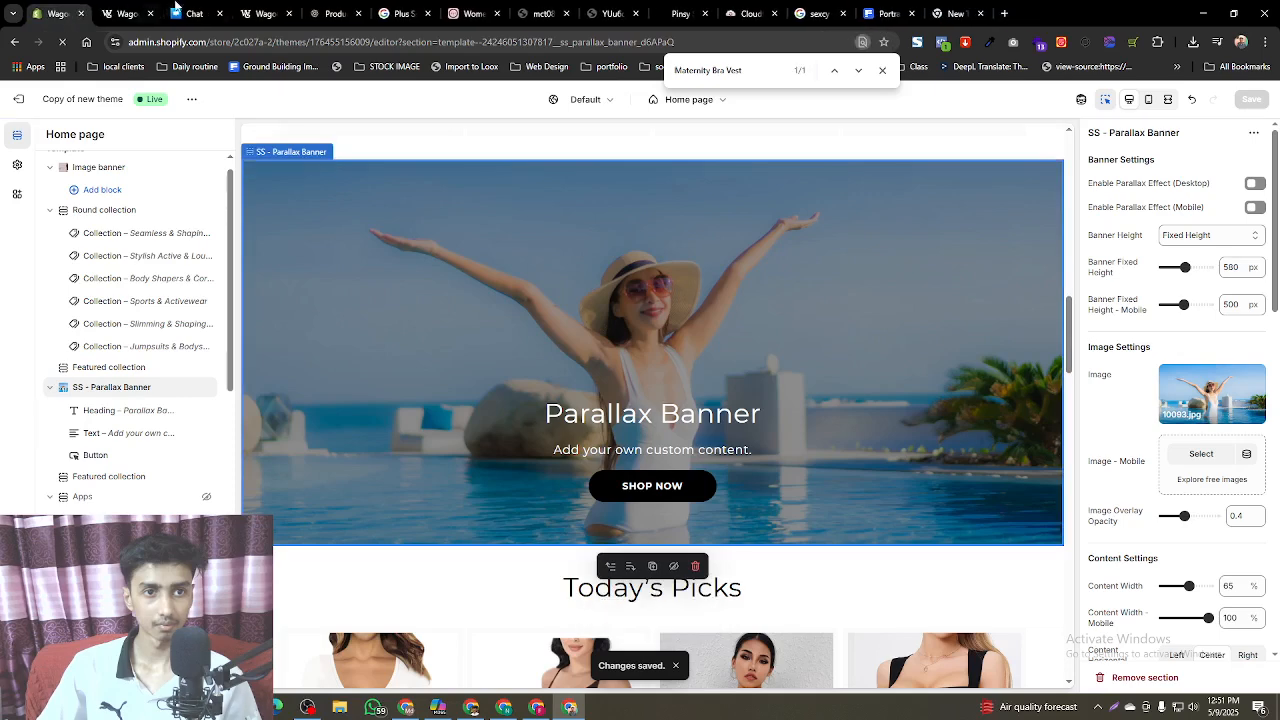
- Reply "okey" and "done thank you" in the Omni Themes support chat
{"action": "left_click", "coordinate": [175, 10]}
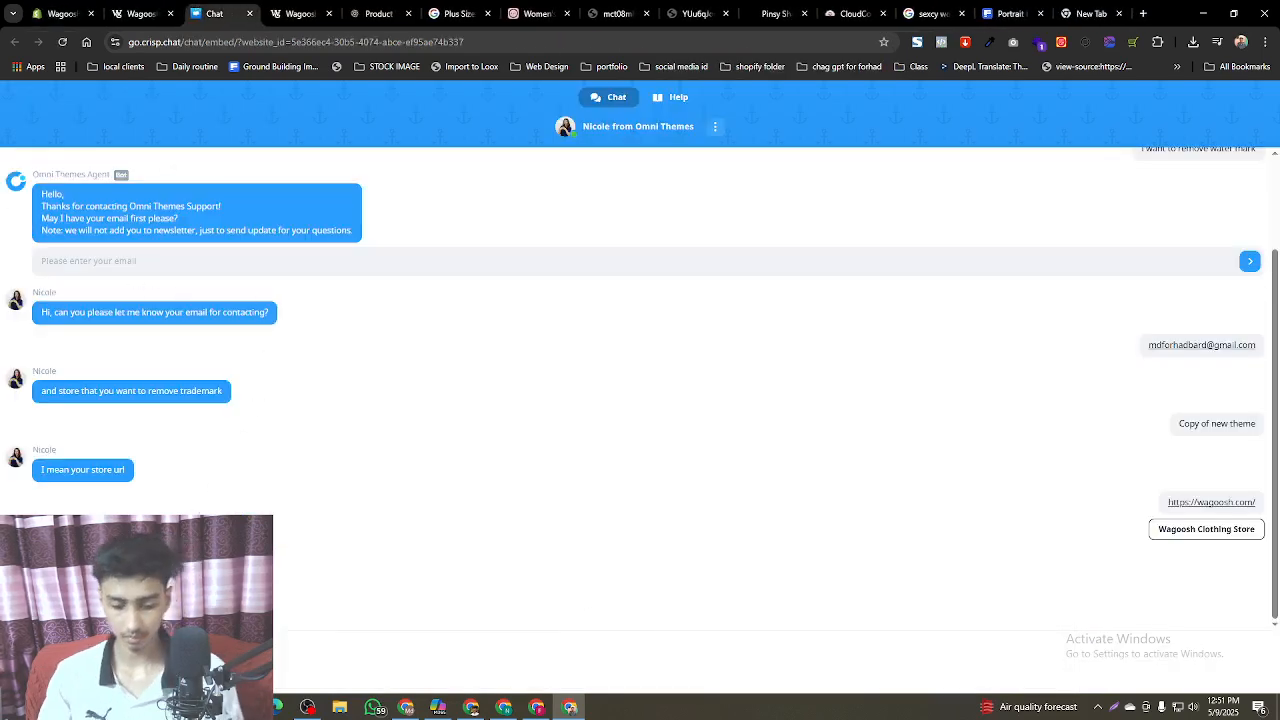
{"action": "type", "text": "i"}
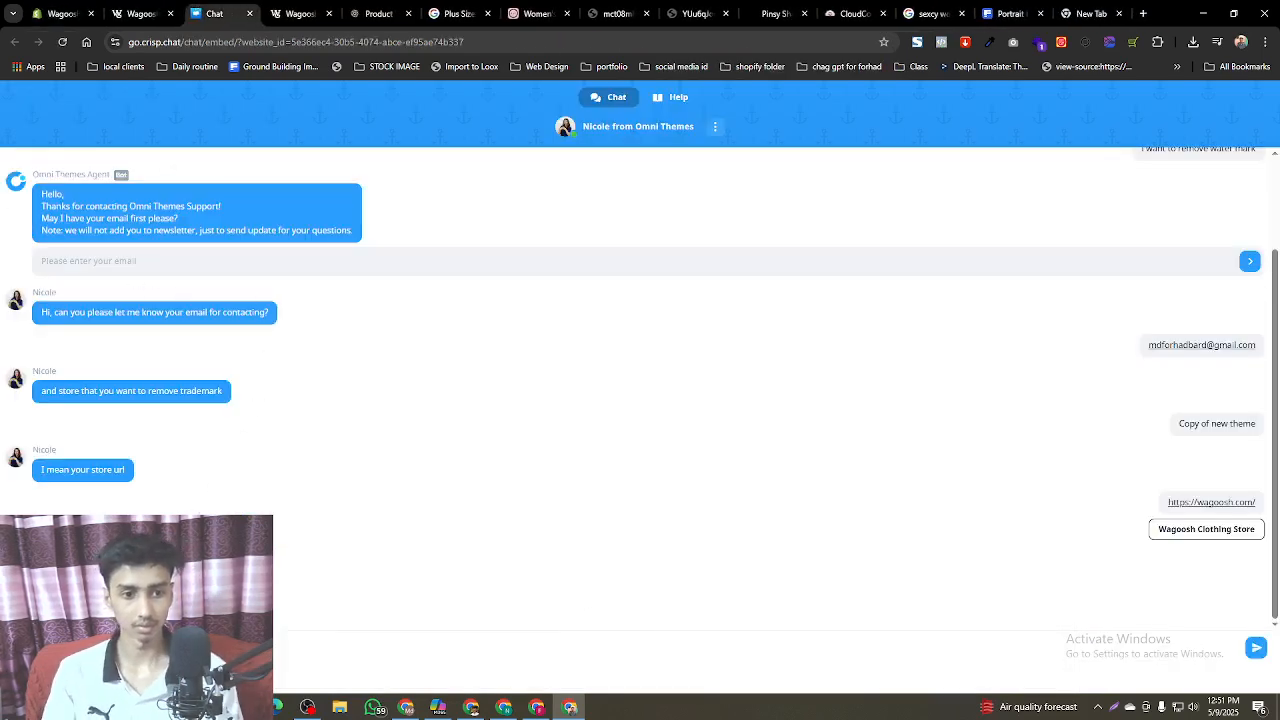
{"action": "key", "text": "Return"}
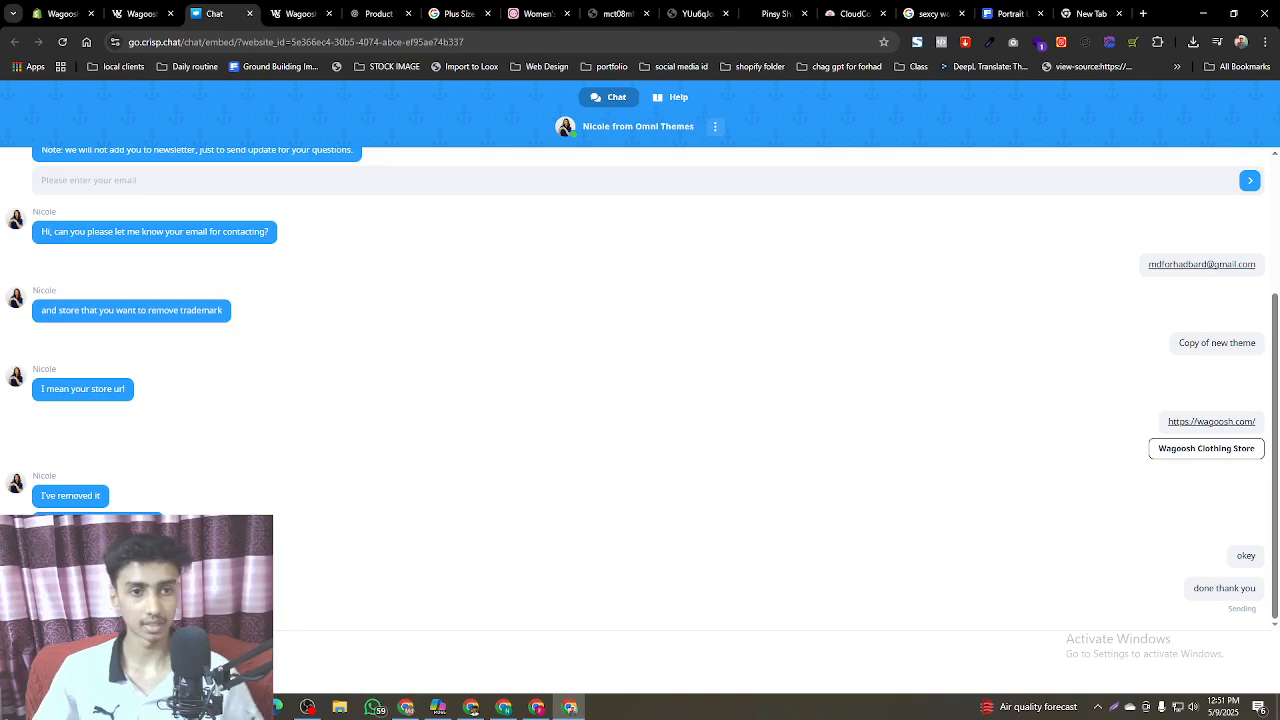
- Close the old live store tab and open the Wagoosh store in a fresh tab from the theme editor
{"action": "left_click", "coordinate": [160, 15]}
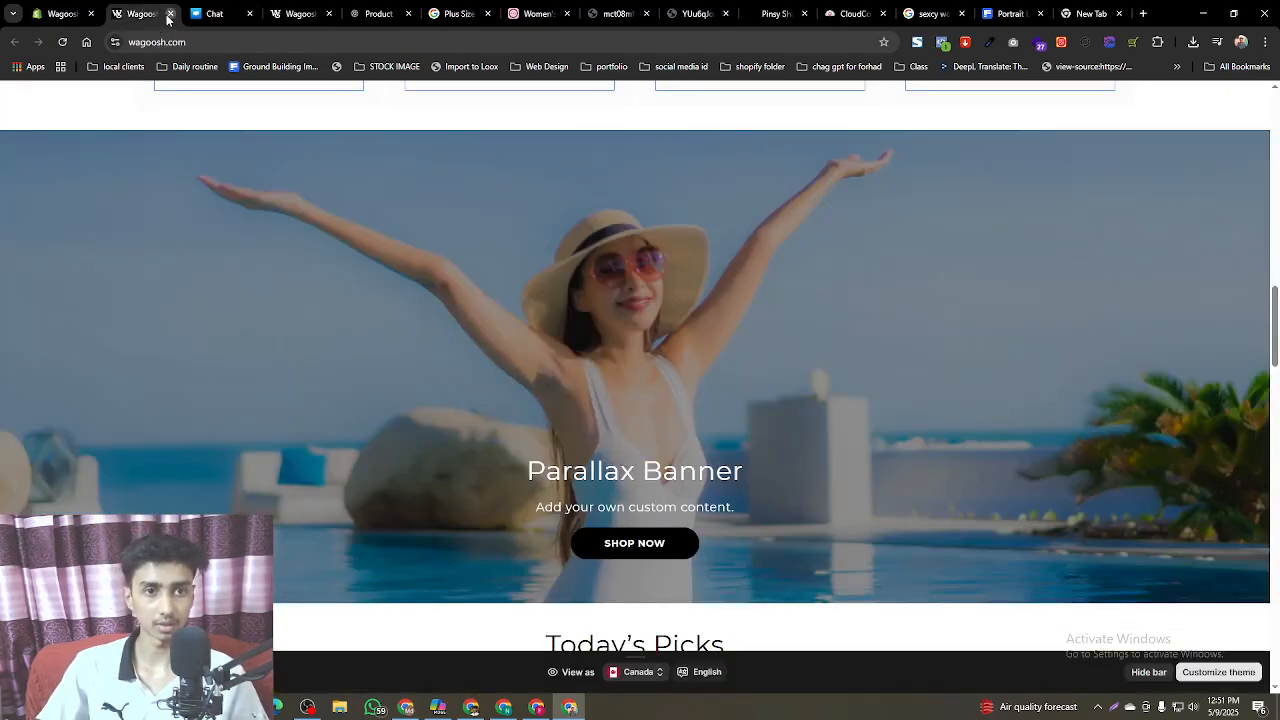
{"action": "left_click", "coordinate": [170, 13]}
{"action": "left_click", "coordinate": [62, 13]}
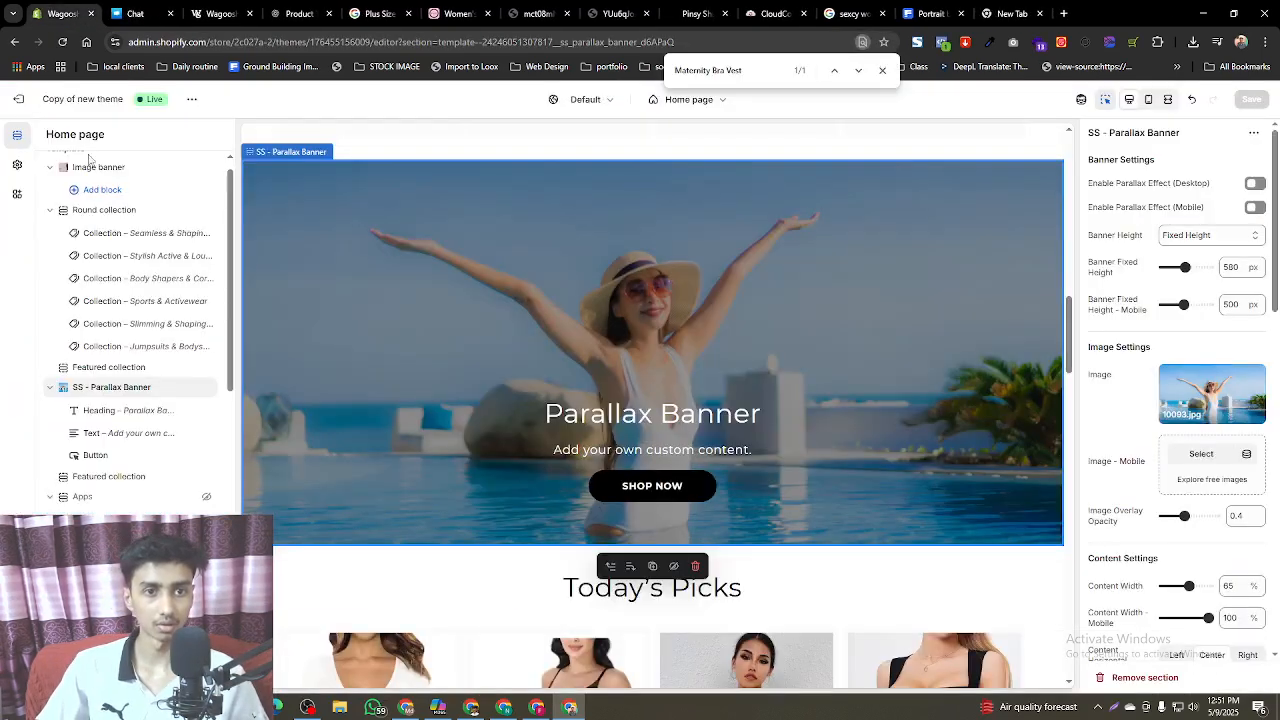
{"action": "left_click", "coordinate": [190, 108]}
{"action": "double_click", "coordinate": [107, 240]}
{"action": "left_click", "coordinate": [107, 235]}
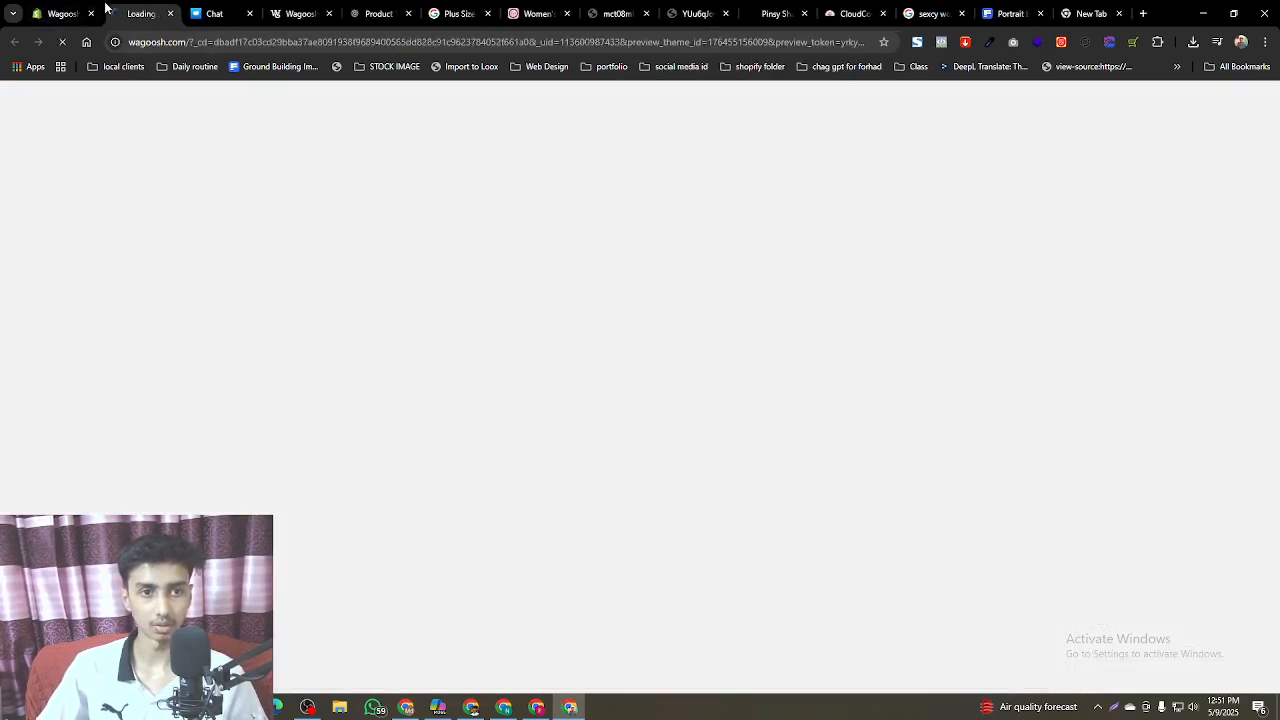
- Examine the parallax banner between the product grid and Today's Picks on the live home page
{"action": "scroll", "coordinate": [492, 438], "scroll_direction": "down", "scroll_amount": 15}
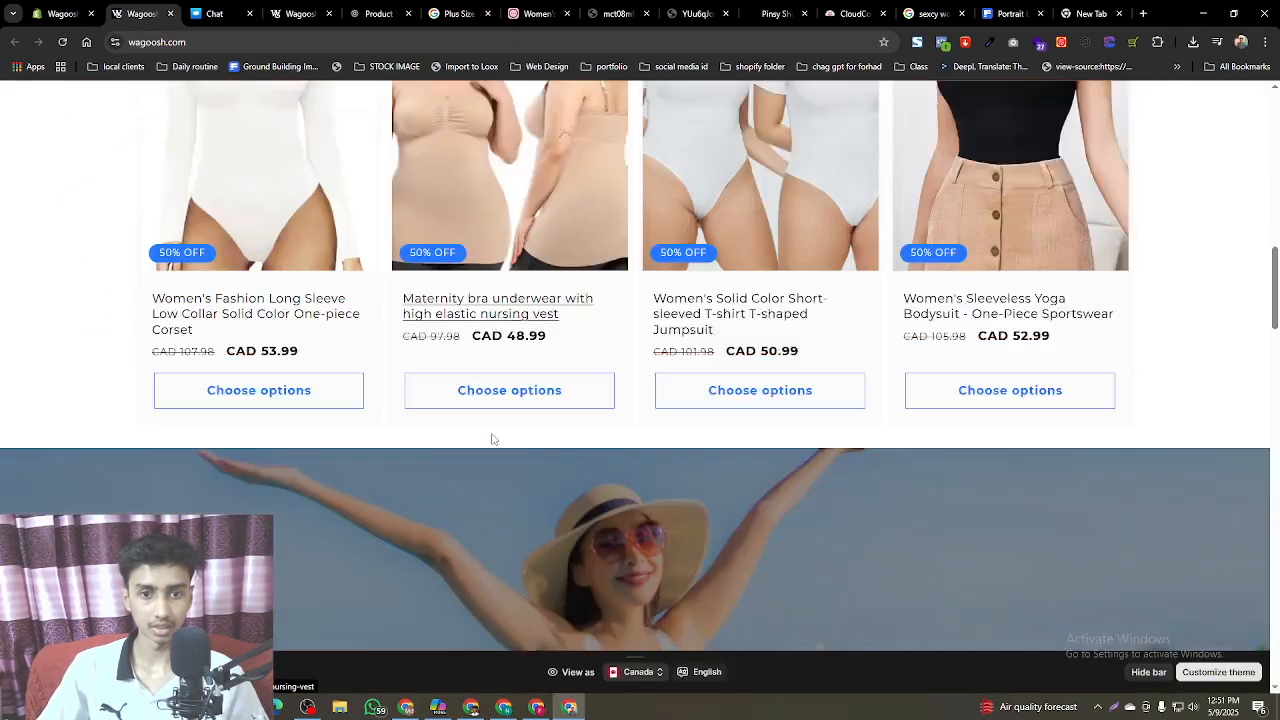
{"action": "scroll", "coordinate": [490, 435], "scroll_direction": "down", "scroll_amount": 4}
{"action": "scroll", "coordinate": [489, 432], "scroll_direction": "up", "scroll_amount": 2}
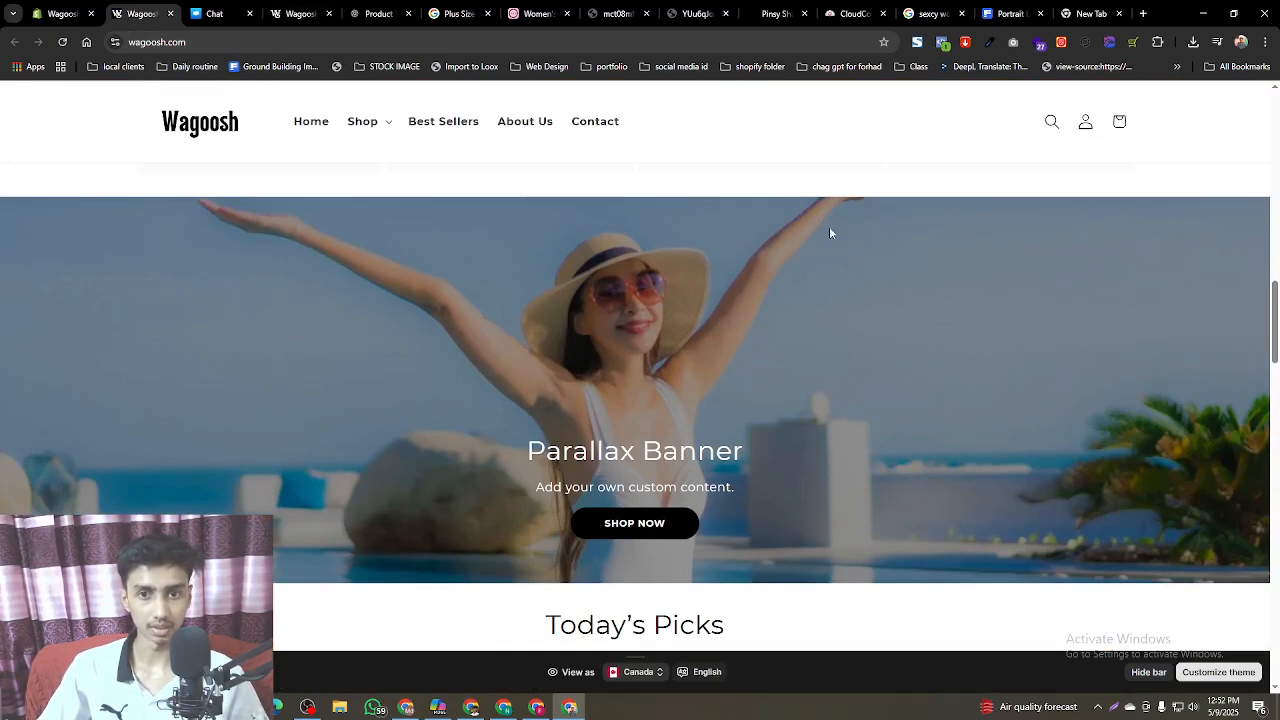
- Set the parallax banner's desktop fixed height to 600 px in the theme editor
{"action": "left_click", "coordinate": [60, 13]}
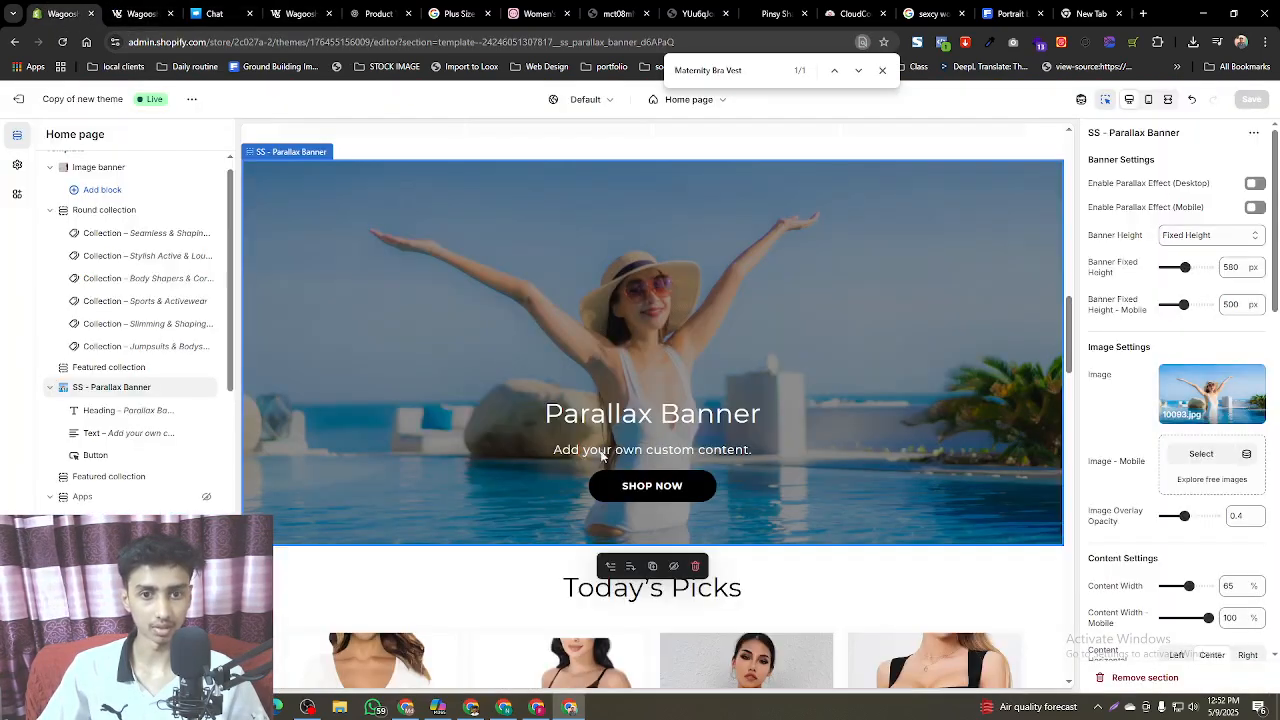
{"action": "double_click", "coordinate": [1231, 267]}
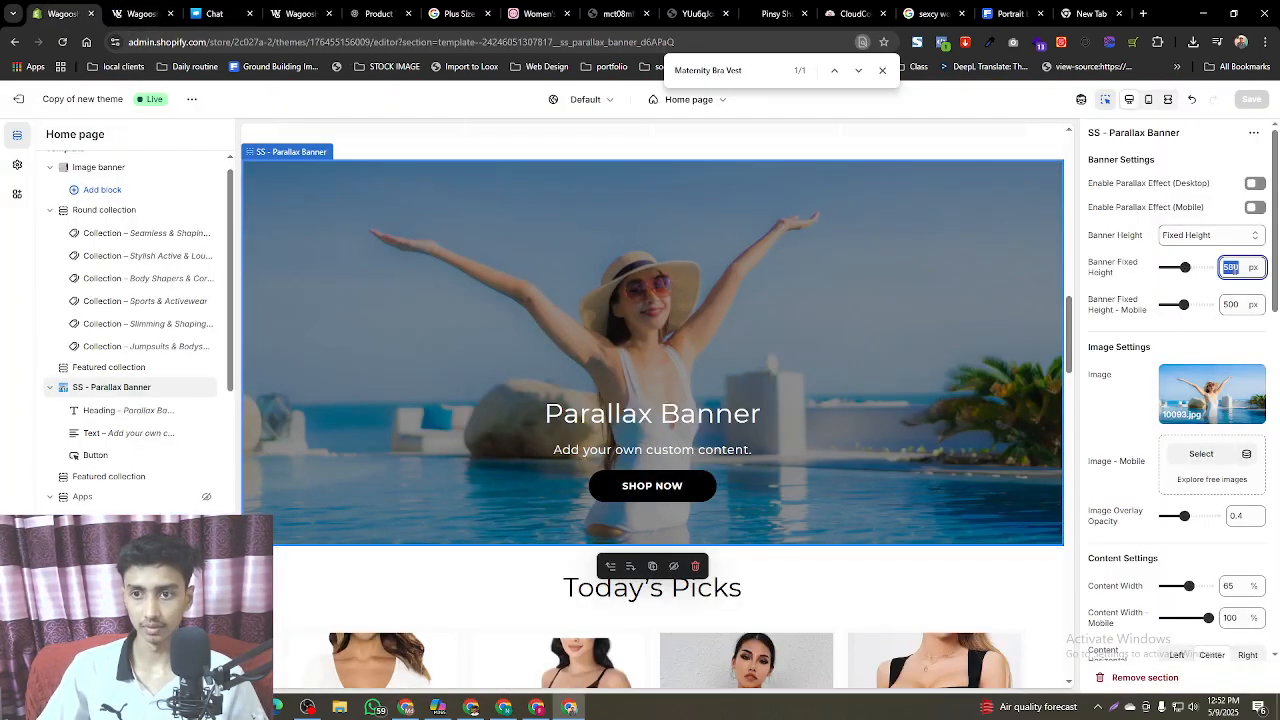
{"action": "type", "text": "600"}
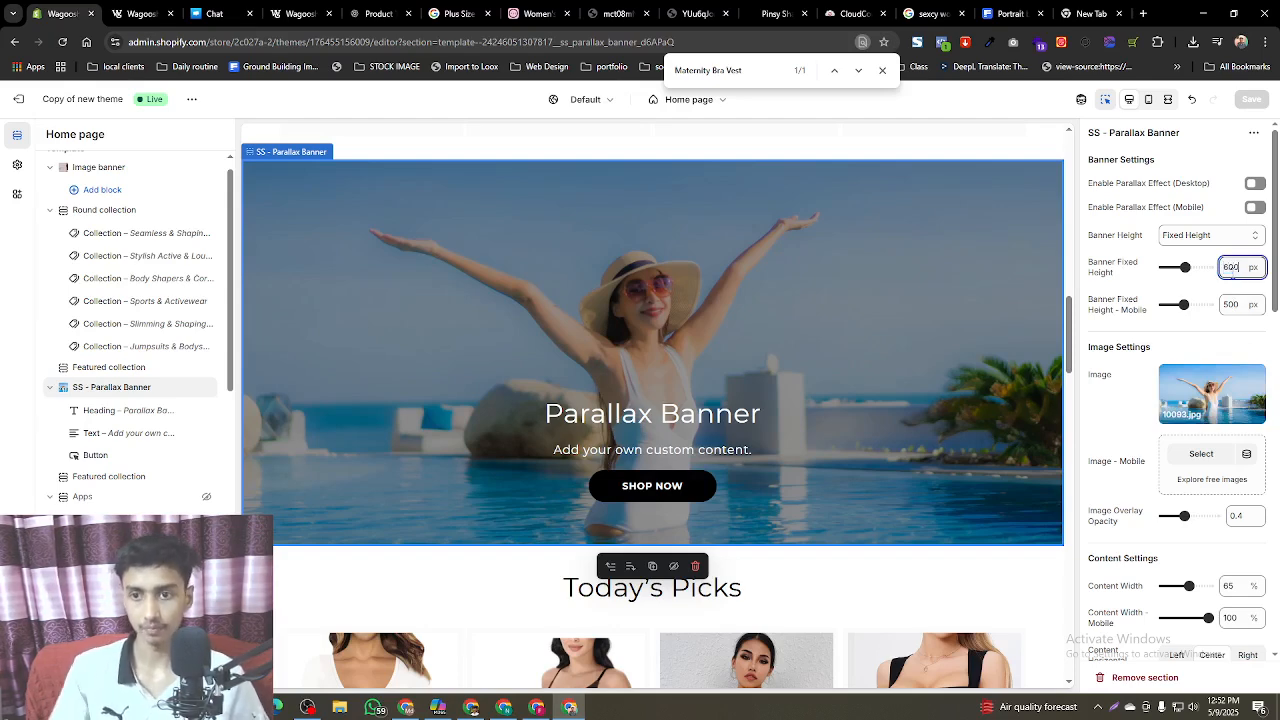
{"action": "left_click", "coordinate": [1200, 286]}
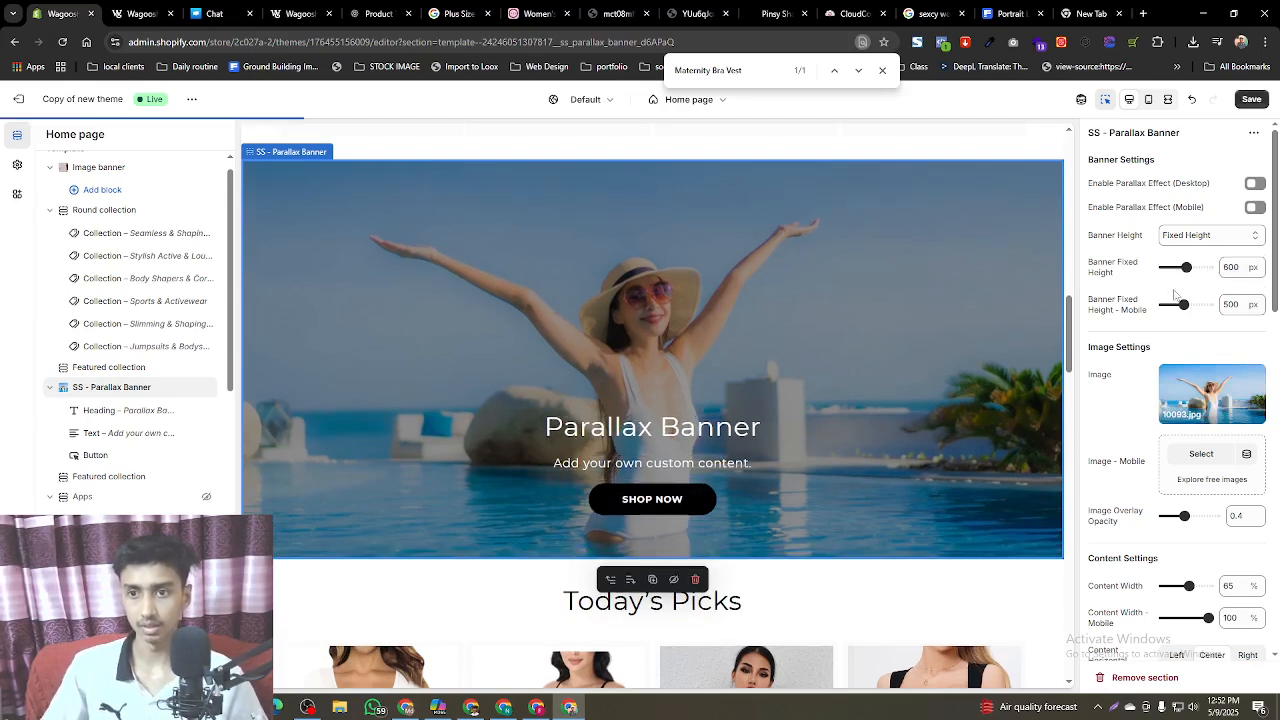
- Enable the banner's desktop parallax effect and save, then reload the live home page to check it
{"action": "left_click", "coordinate": [1255, 184]}
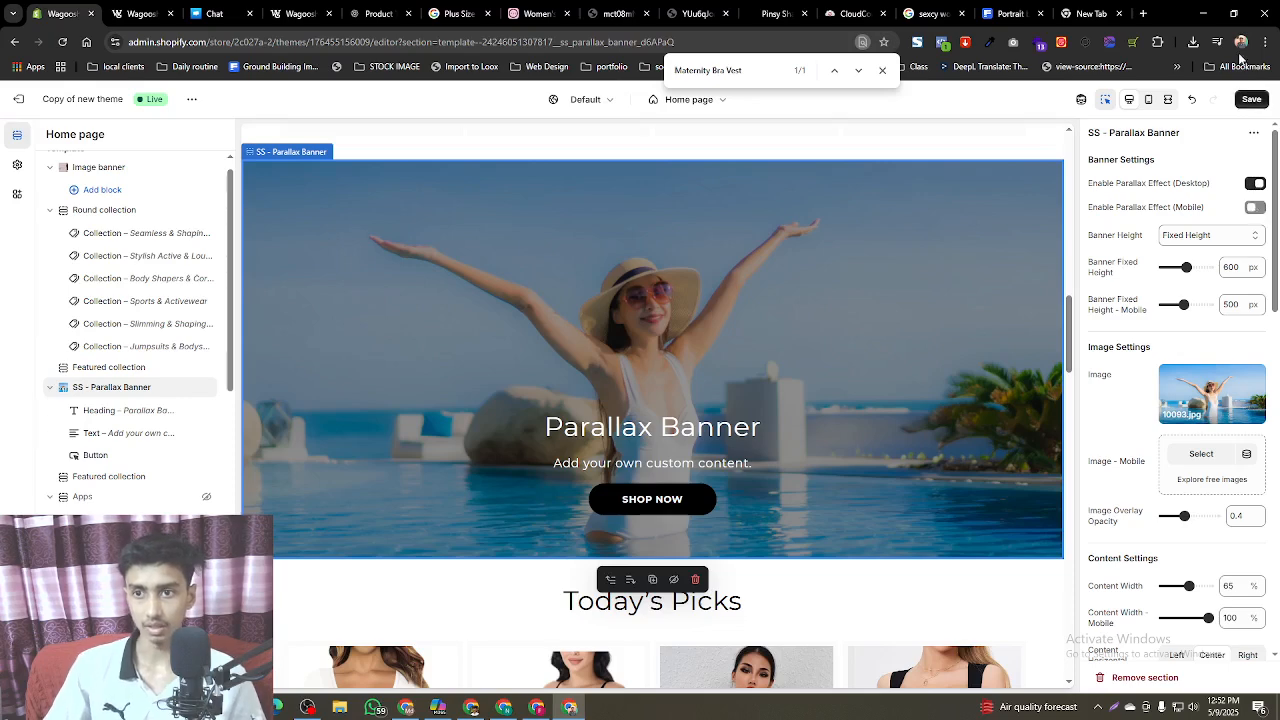
{"action": "left_click", "coordinate": [1252, 99]}
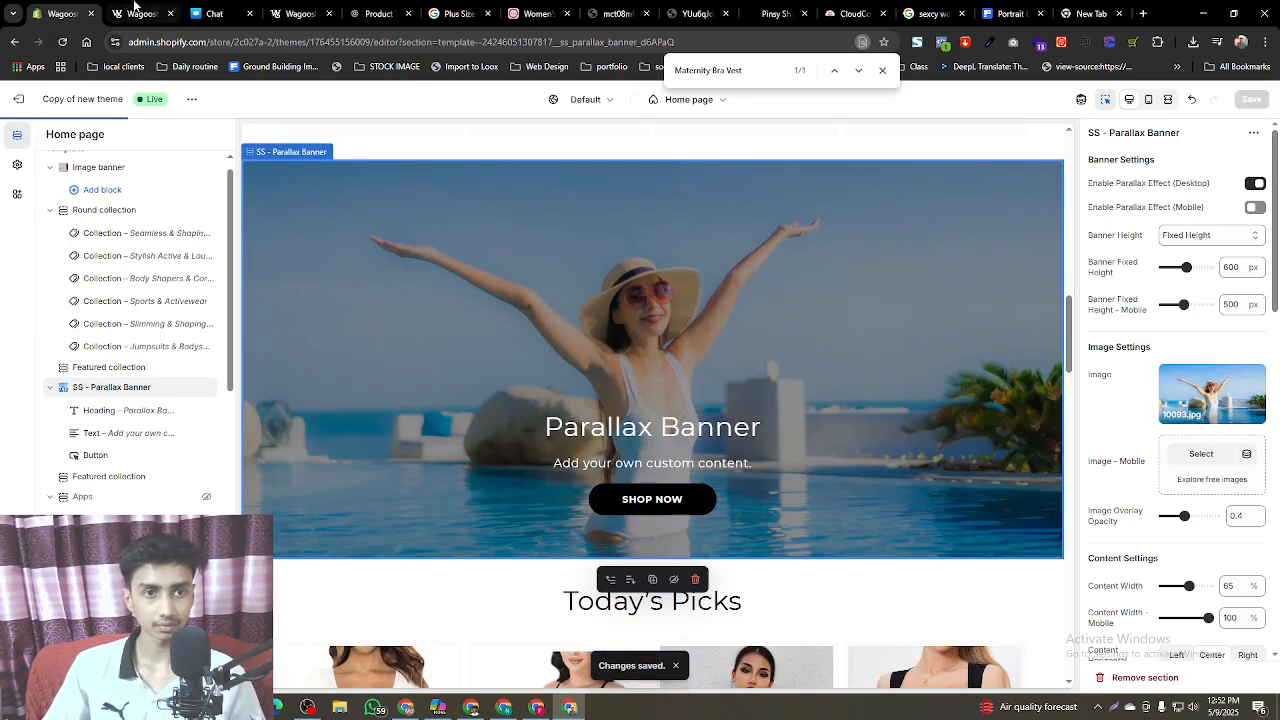
{"action": "left_click", "coordinate": [134, 10]}
{"action": "left_click", "coordinate": [64, 43]}
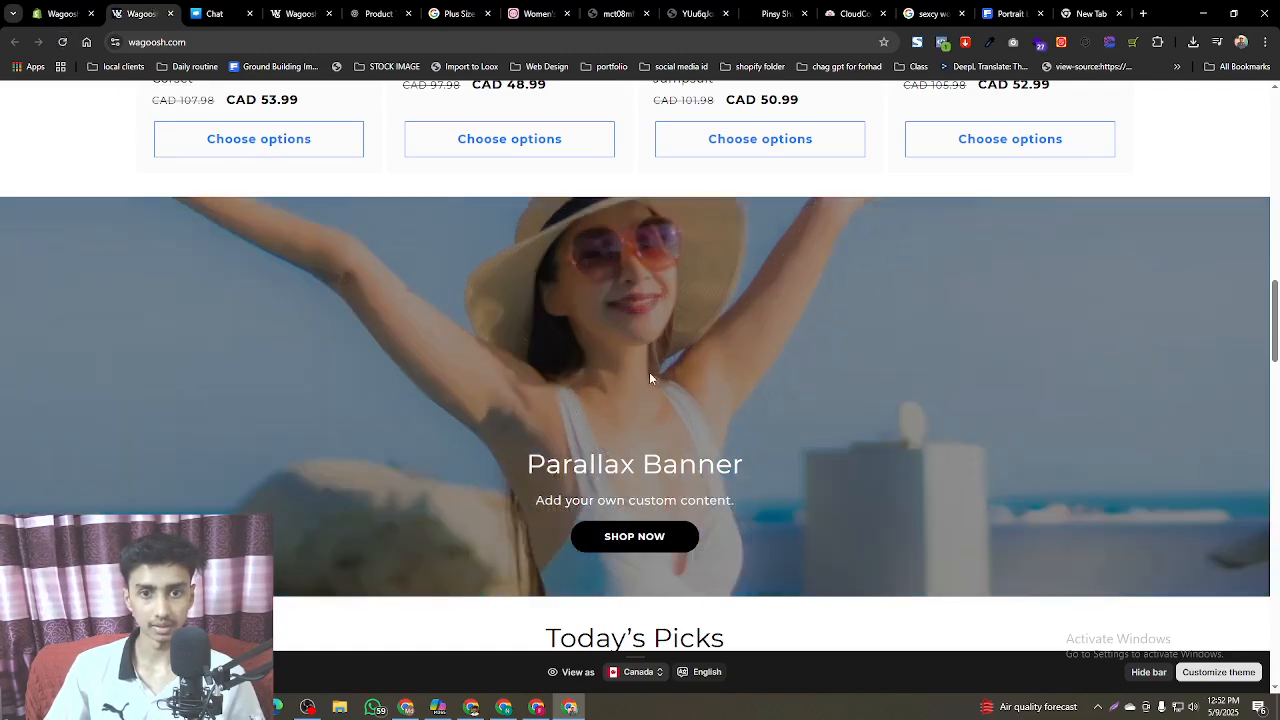
- Disable the banner's desktop parallax effect, save the home page, and return to the live store
{"action": "key", "text": "ctrl+Page_Up"}
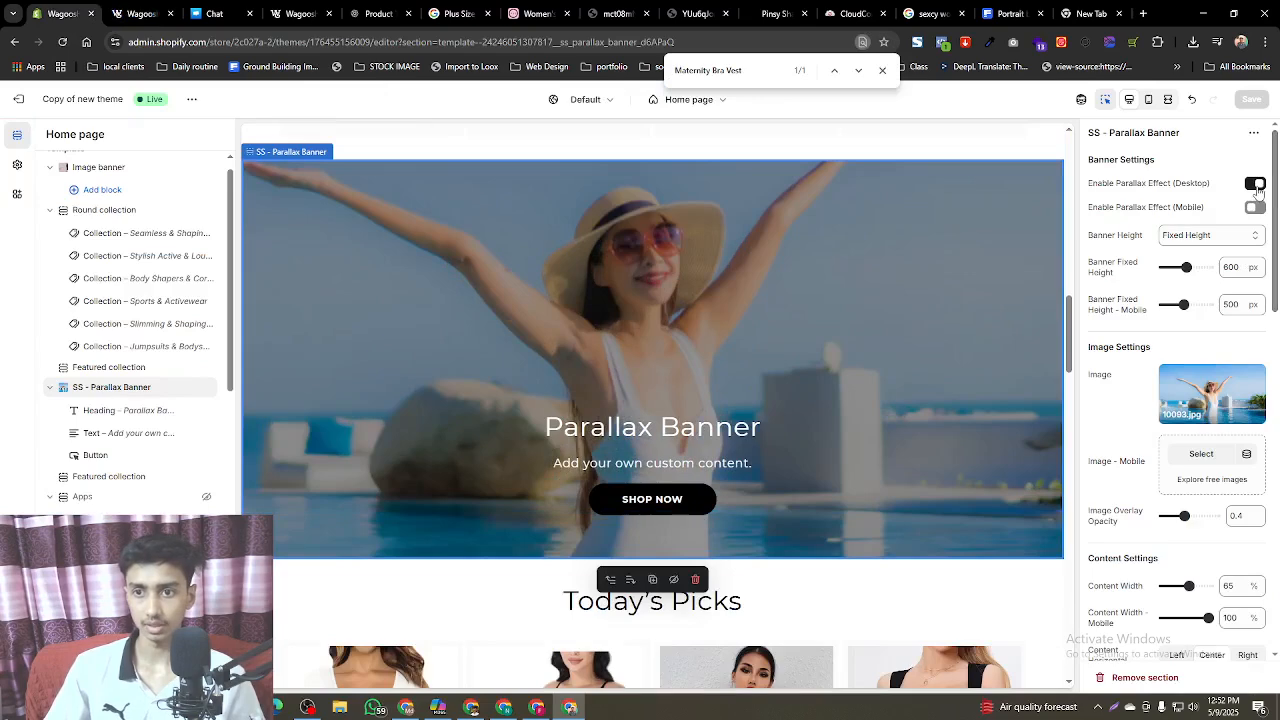
{"action": "left_click", "coordinate": [1256, 185]}
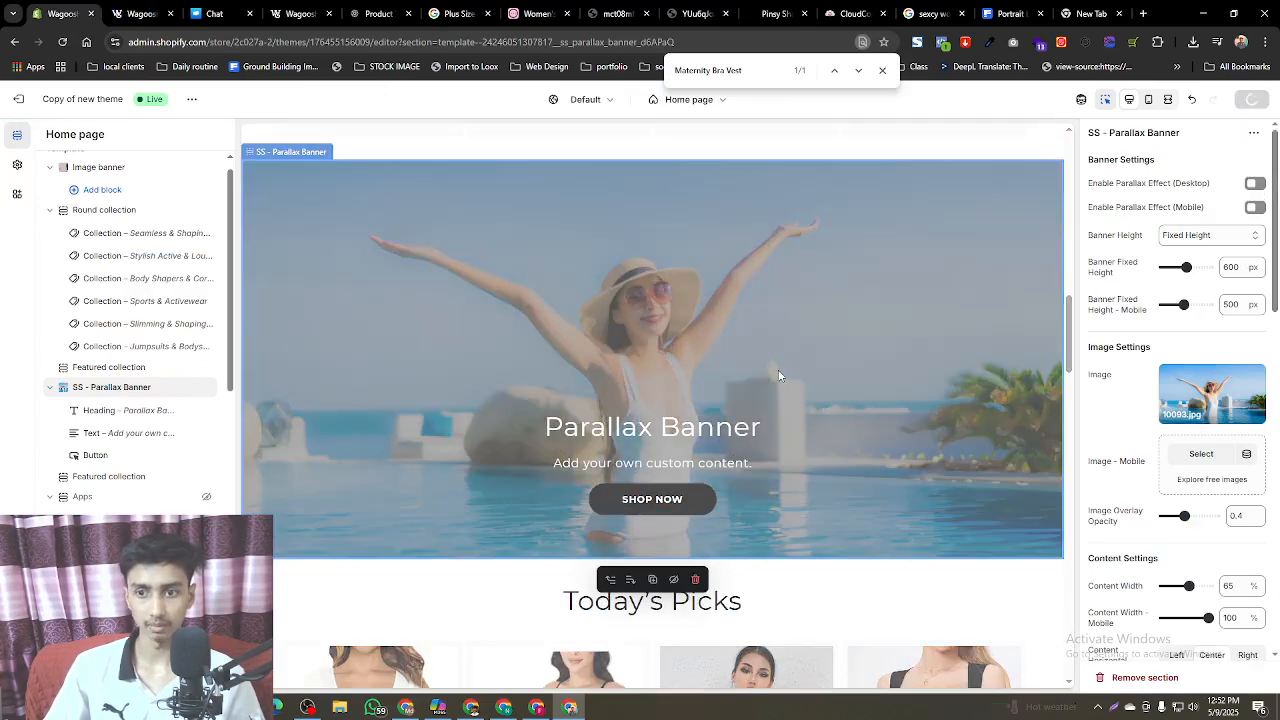
{"action": "left_click", "coordinate": [145, 8]}
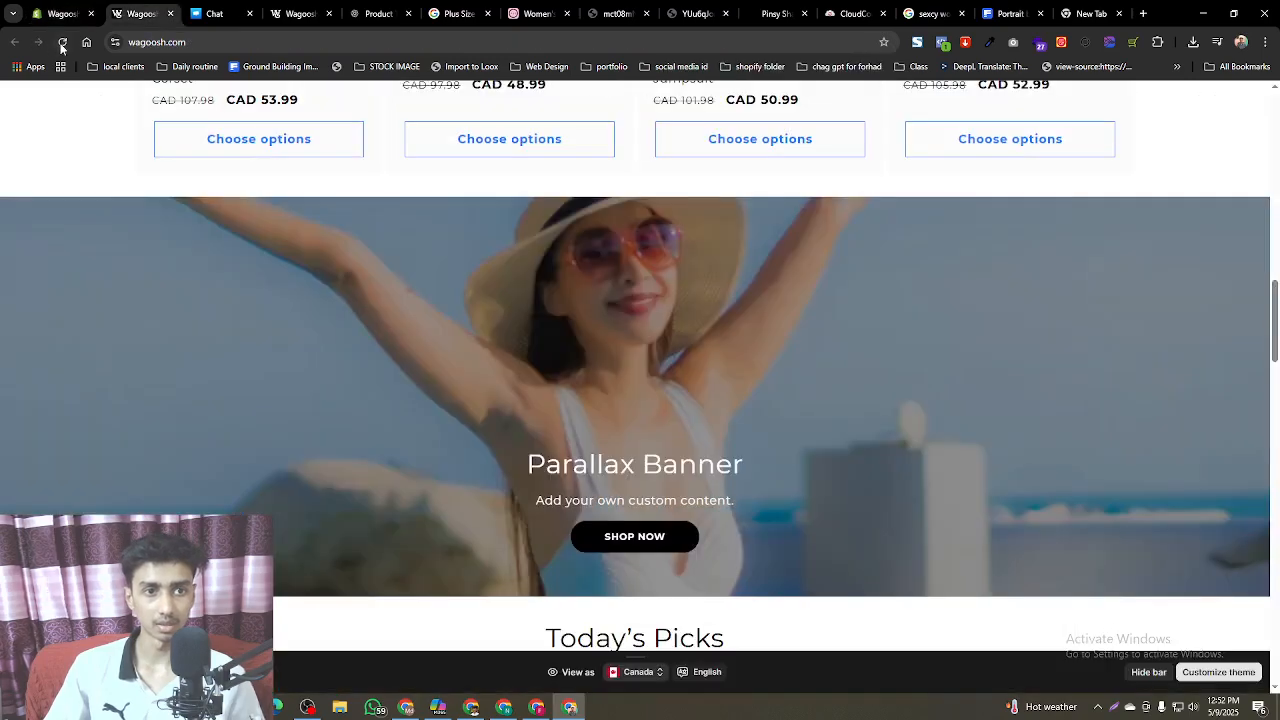
- Reload the live home page and examine how the parallax banner looks with its desktop effect disabled
{"action": "left_click", "coordinate": [62, 42]}
{"action": "left_click", "coordinate": [35, 10]}
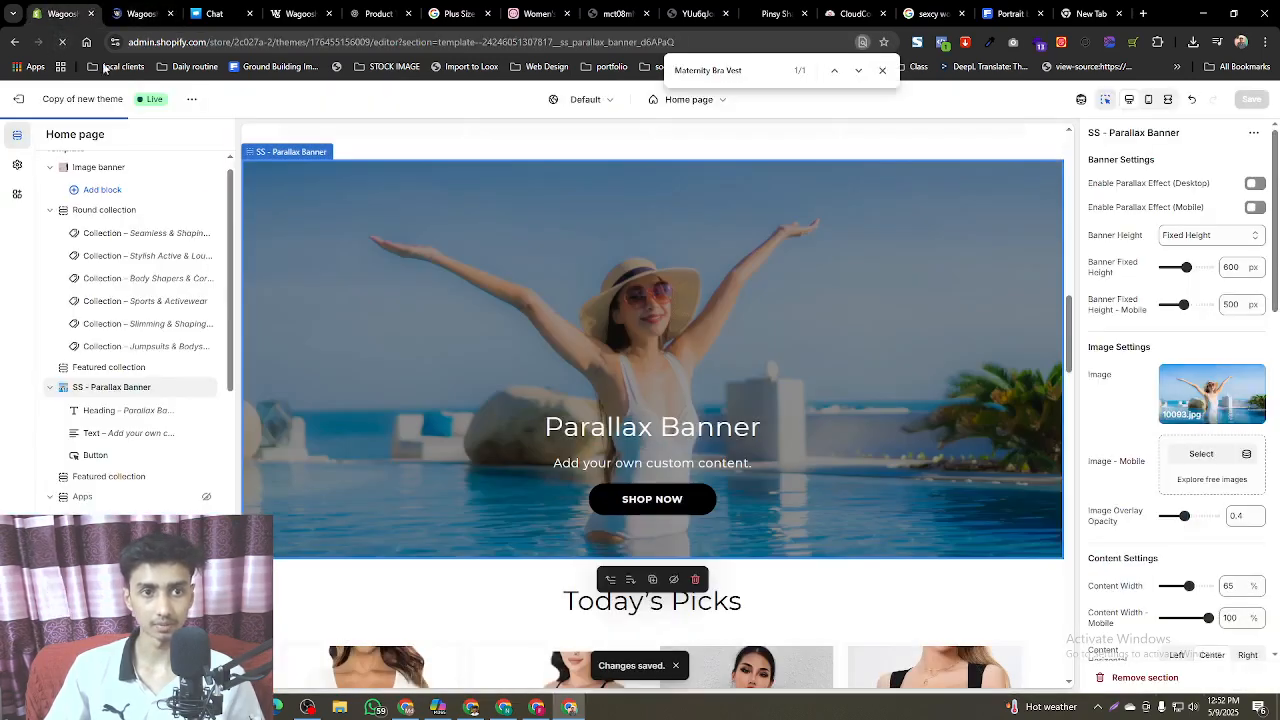
{"action": "left_click", "coordinate": [140, 13]}
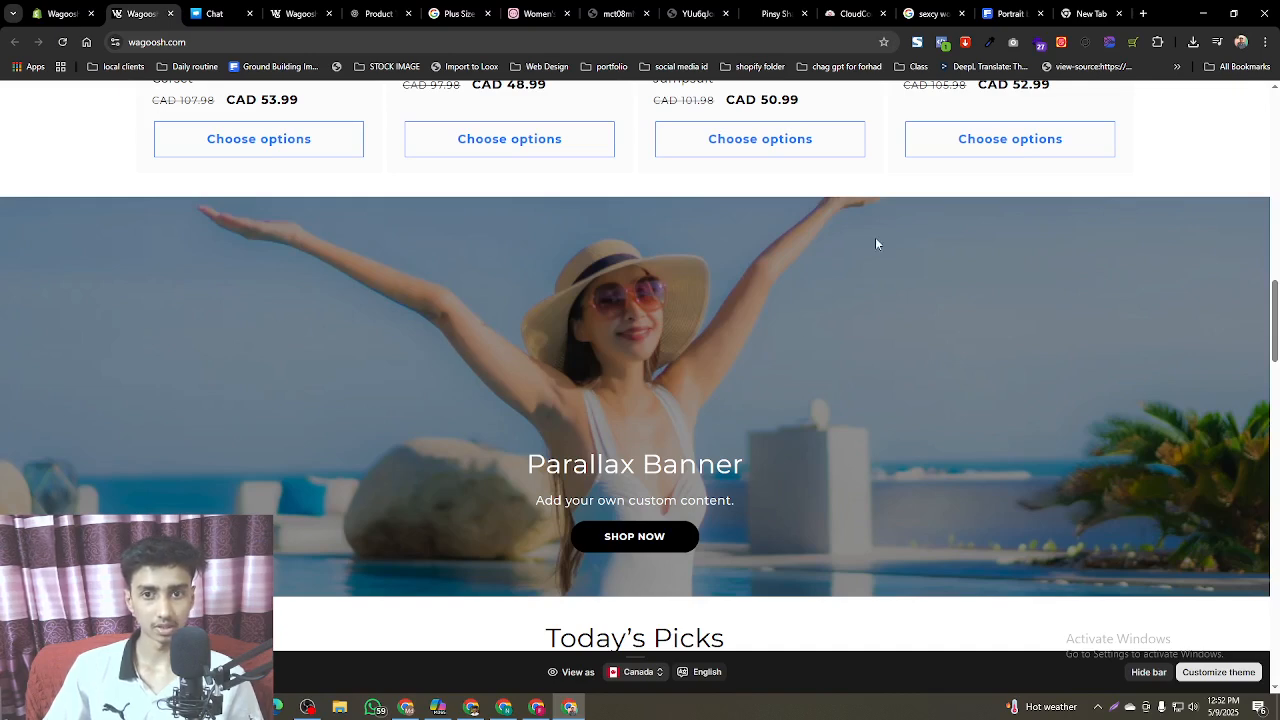
- Set the parallax banner's desktop fixed height to 560 px, save, and check the live home page
{"action": "left_click", "coordinate": [75, 8]}
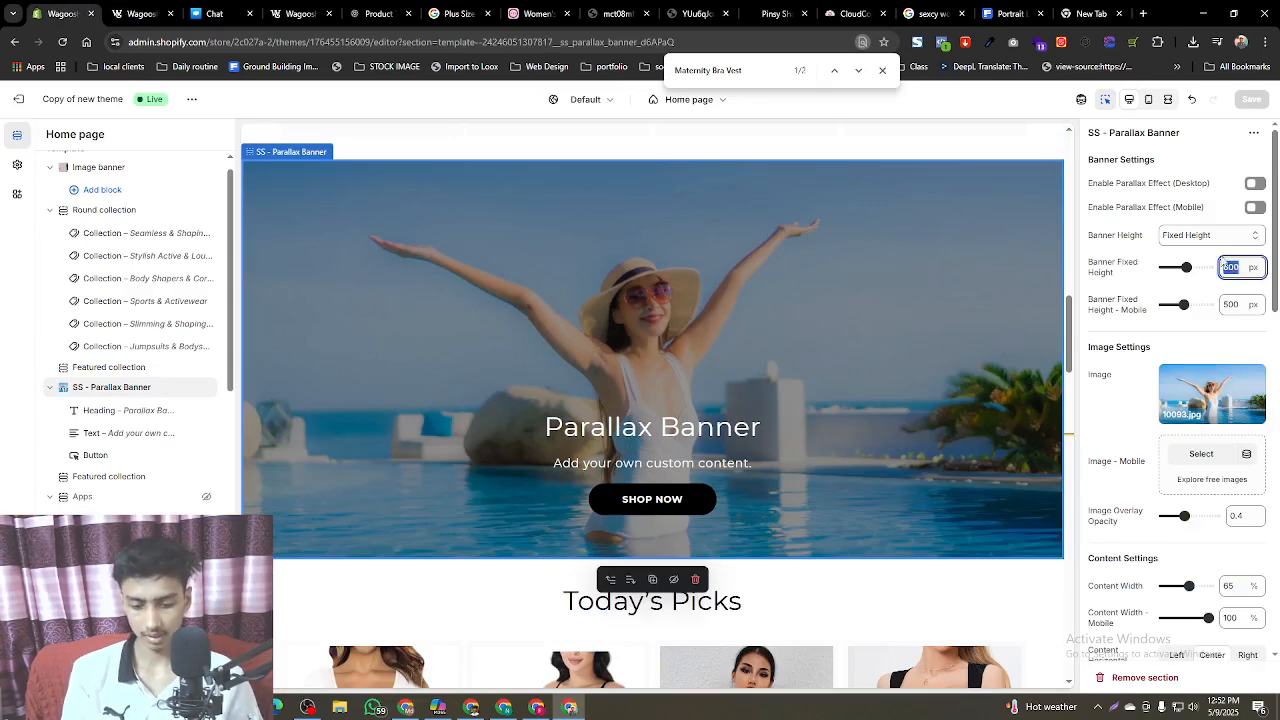
{"action": "type", "text": "6"}
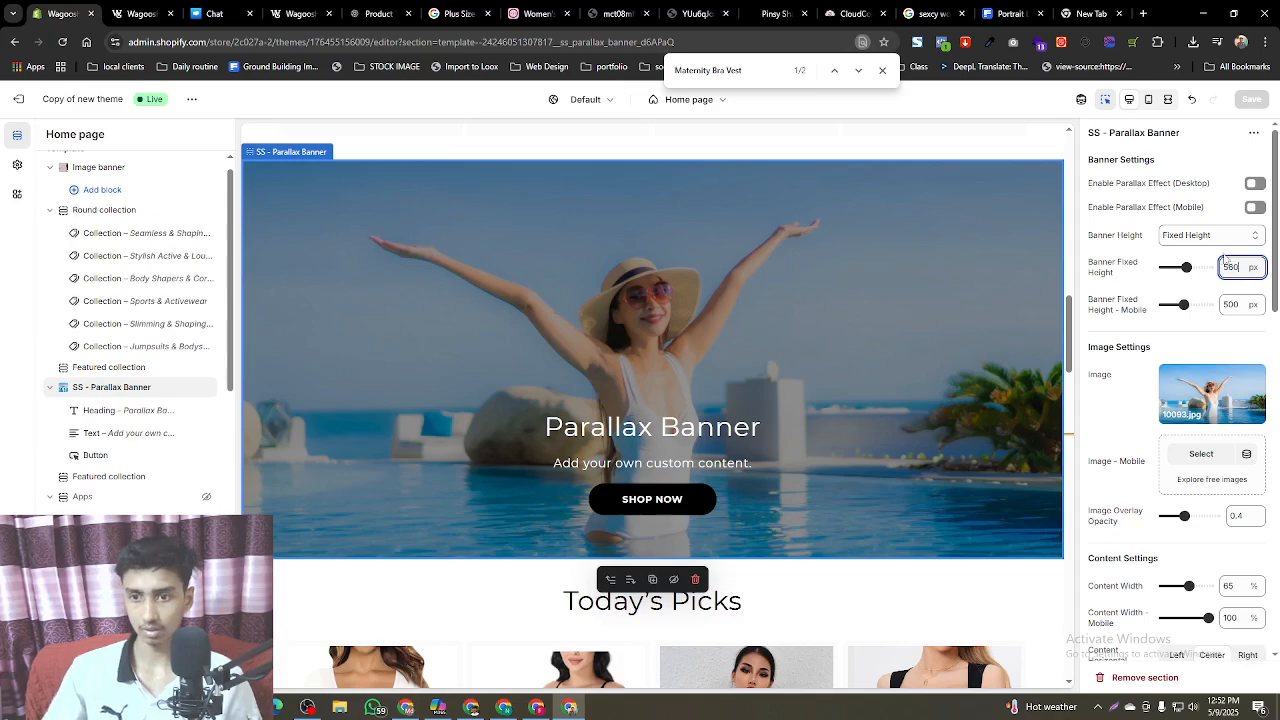
{"action": "left_click", "coordinate": [1196, 339]}
{"action": "left_click", "coordinate": [1251, 99]}
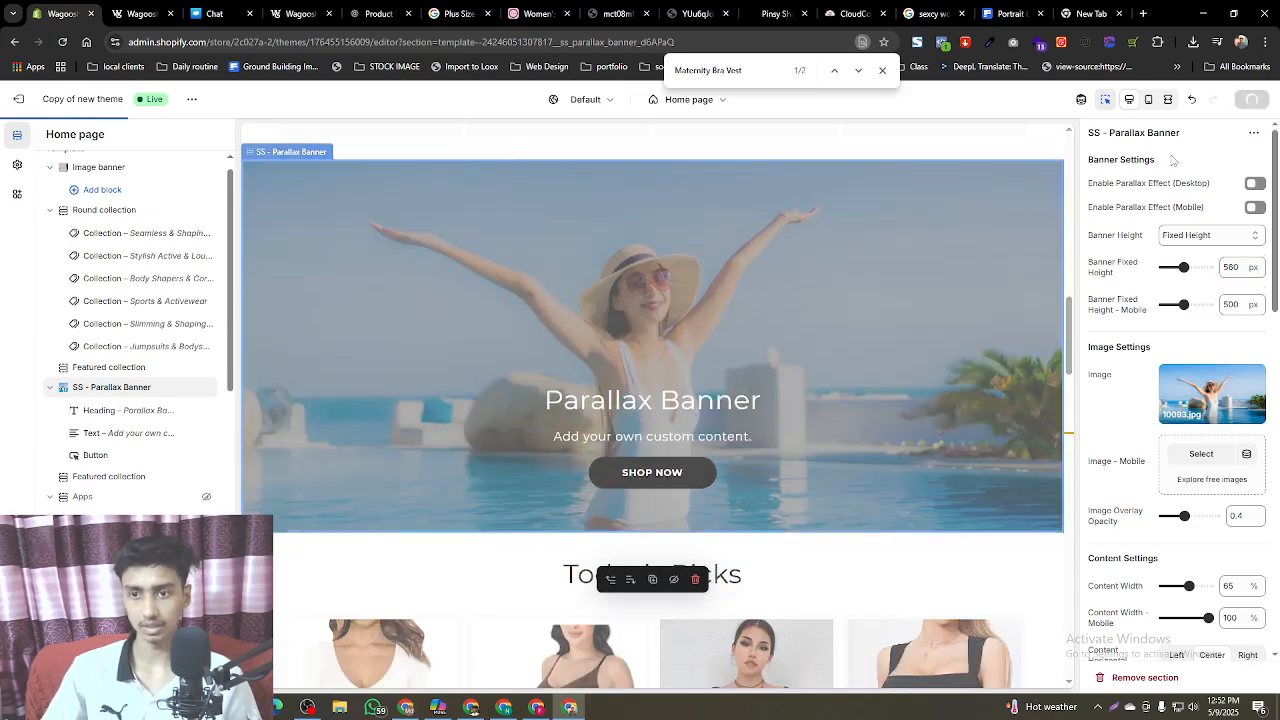
{"action": "left_click", "coordinate": [298, 10]}
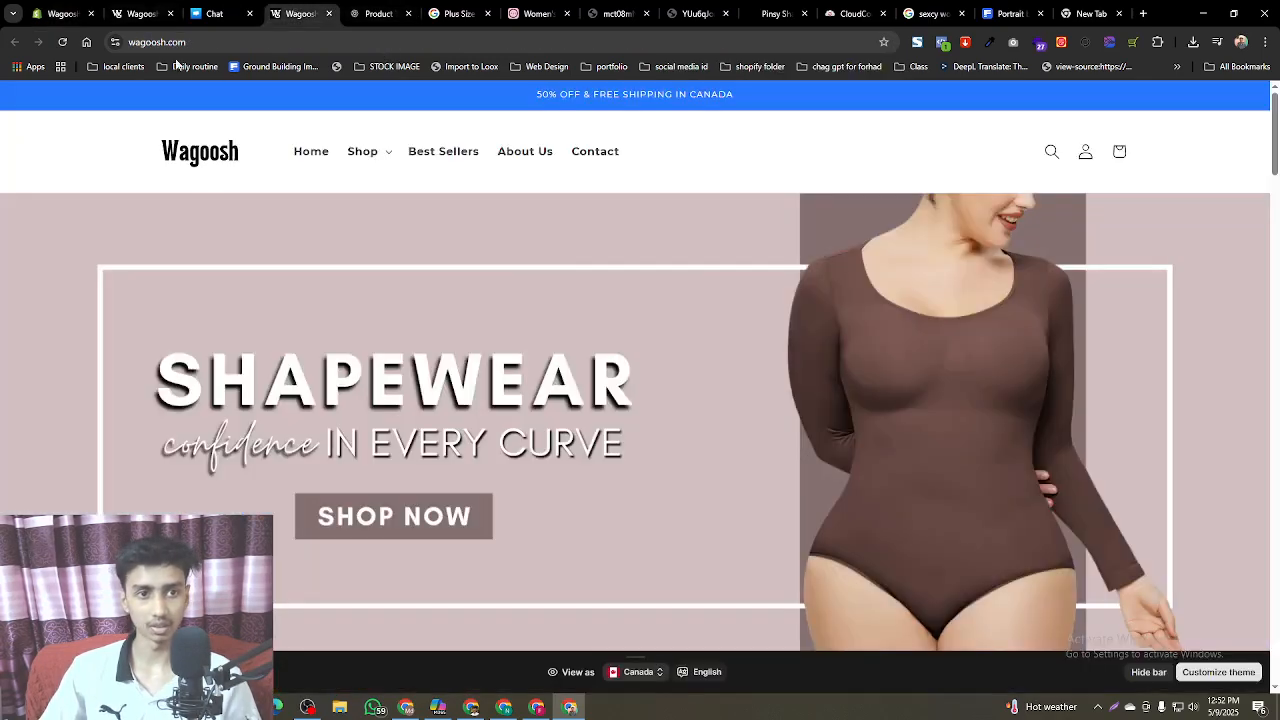
{"action": "left_click", "coordinate": [62, 42]}
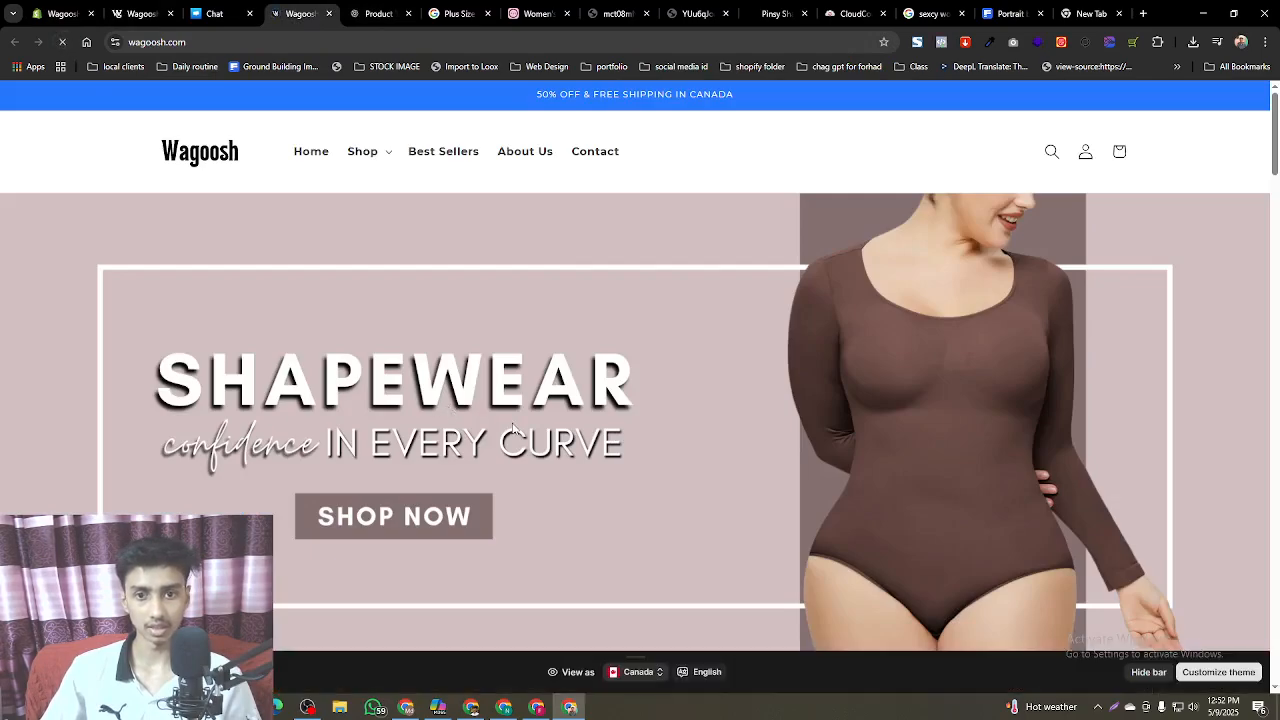
{"action": "scroll", "coordinate": [513, 428], "scroll_direction": "down", "scroll_amount": 15}
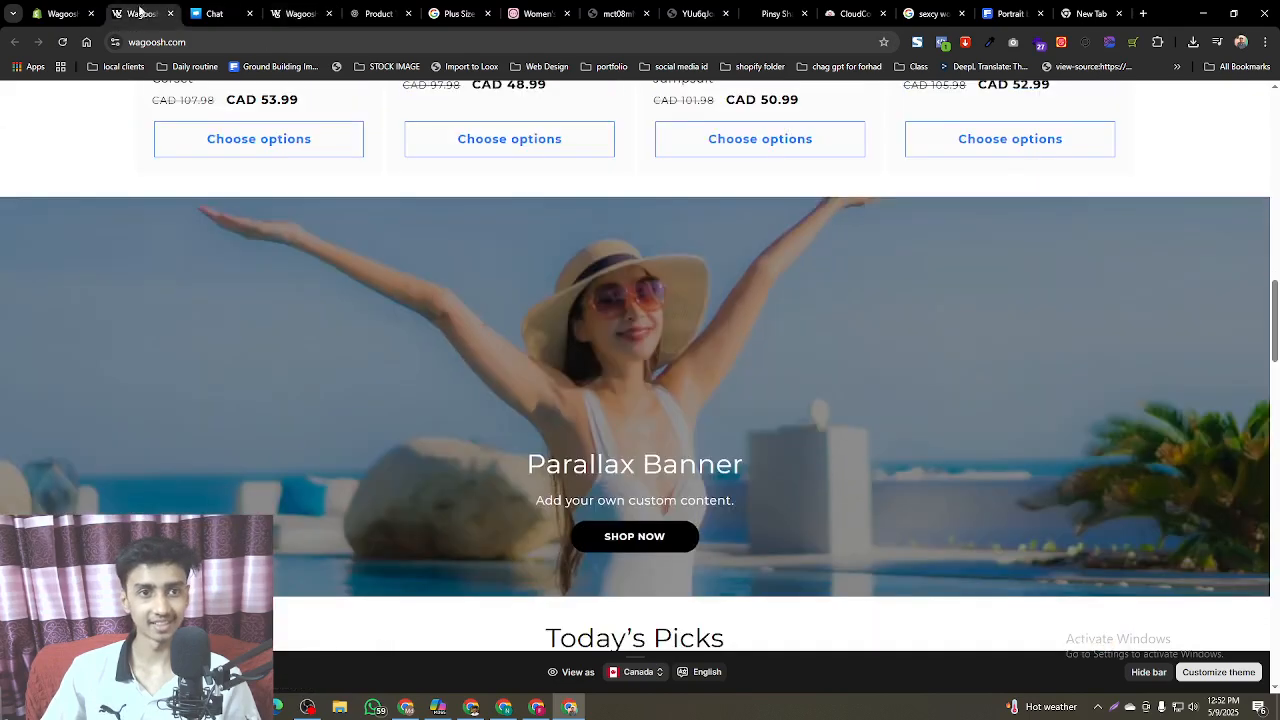
- Set the parallax banner's desktop fixed height to 660 px, save, and reload the live home page to check it
{"action": "left_click", "coordinate": [62, 13]}
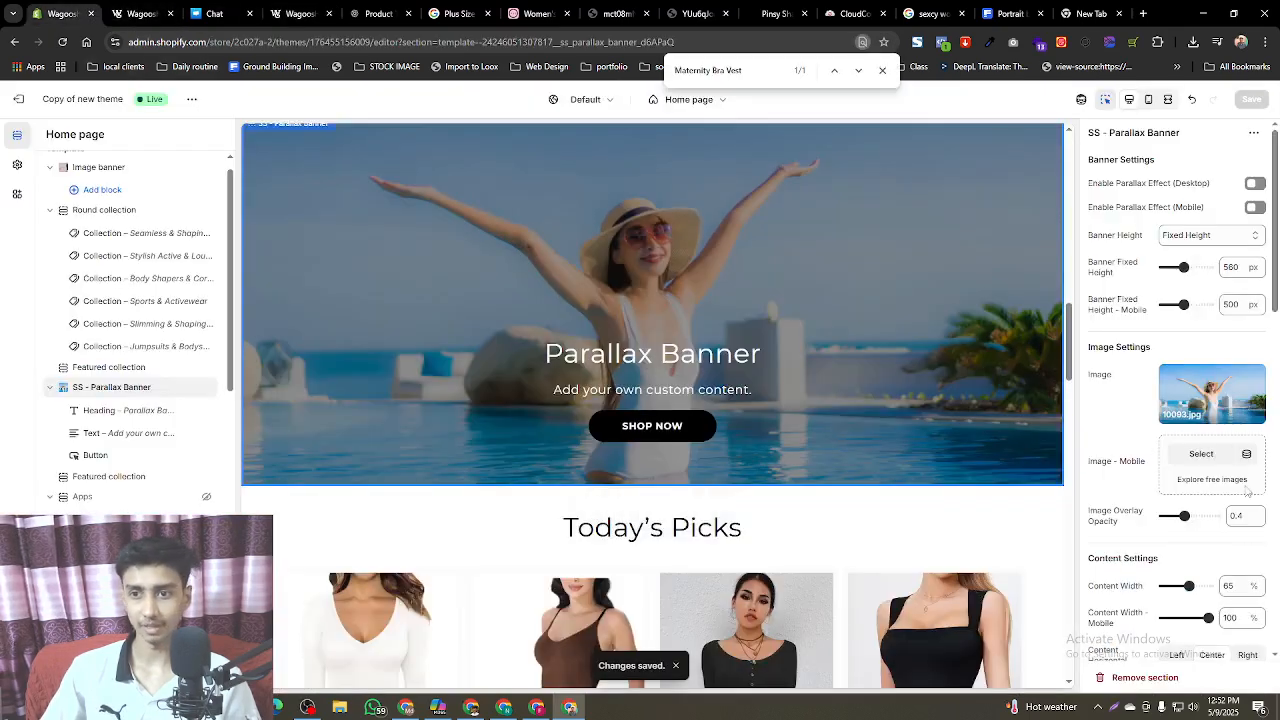
{"action": "left_click", "coordinate": [1229, 268]}
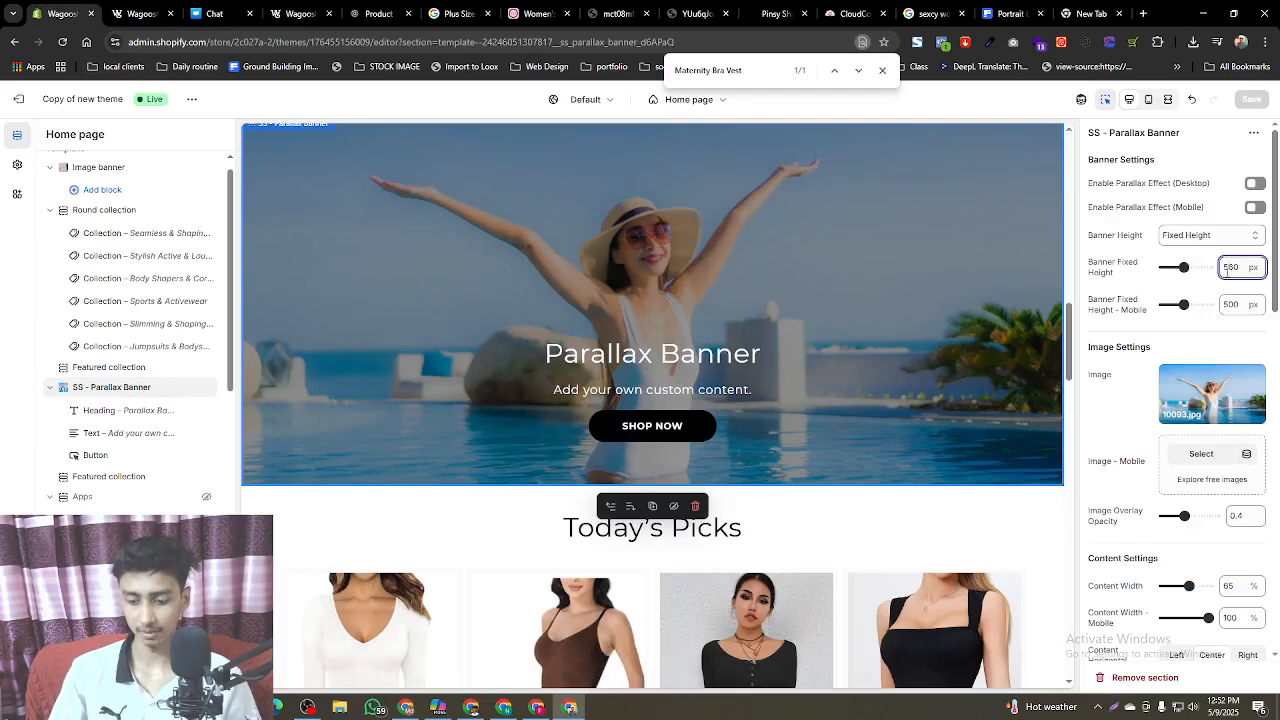
{"action": "type", "text": "6"}
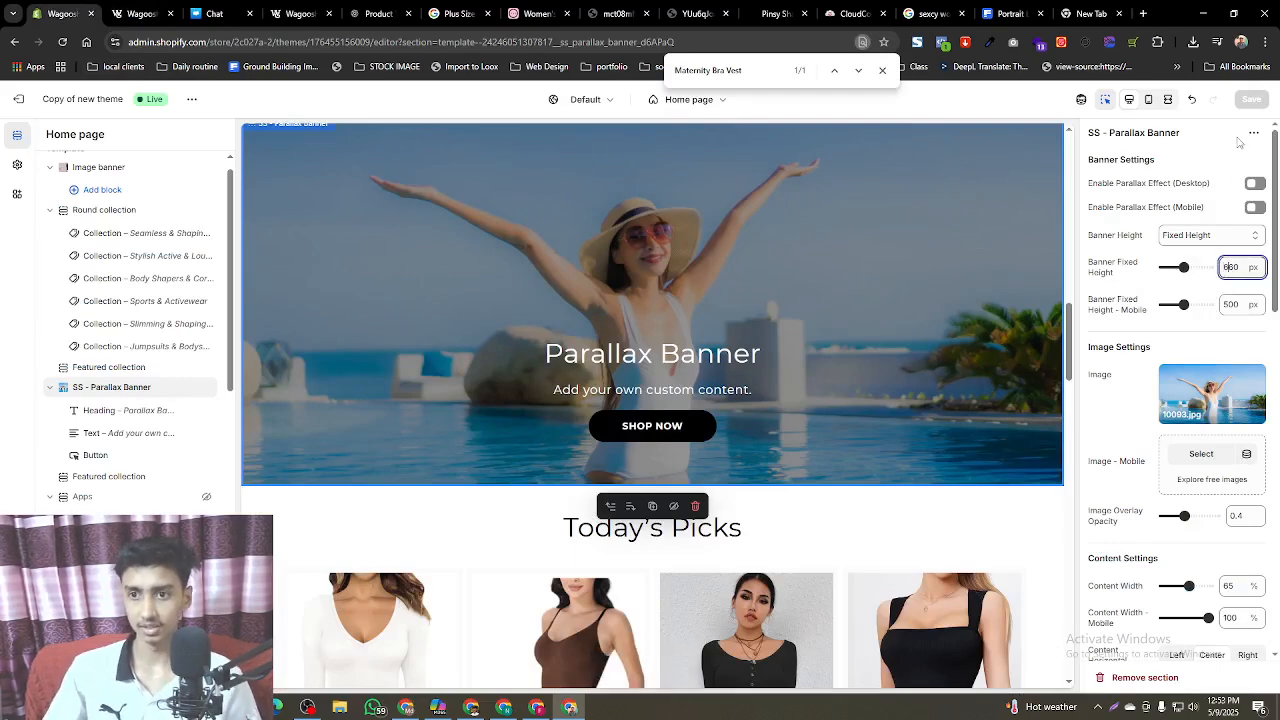
{"action": "left_click", "coordinate": [1239, 139]}
{"action": "left_click", "coordinate": [1250, 104]}
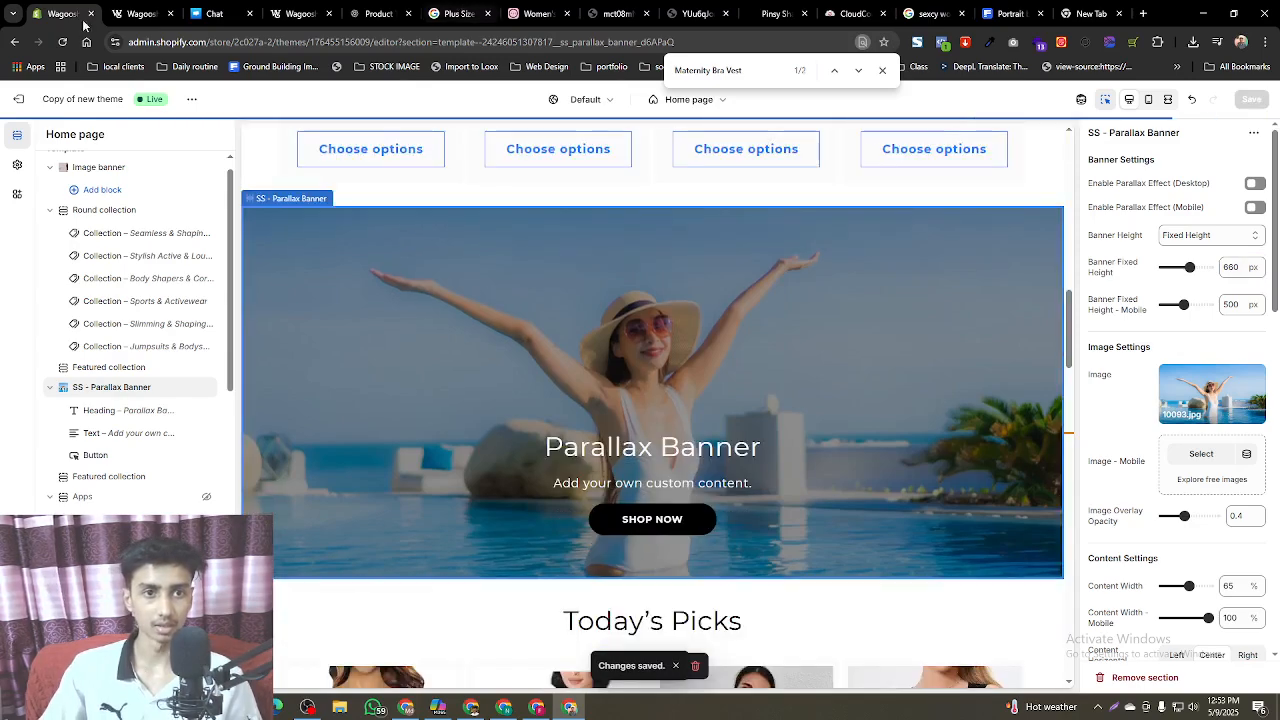
{"action": "left_click", "coordinate": [130, 10]}
{"action": "left_click", "coordinate": [63, 42]}
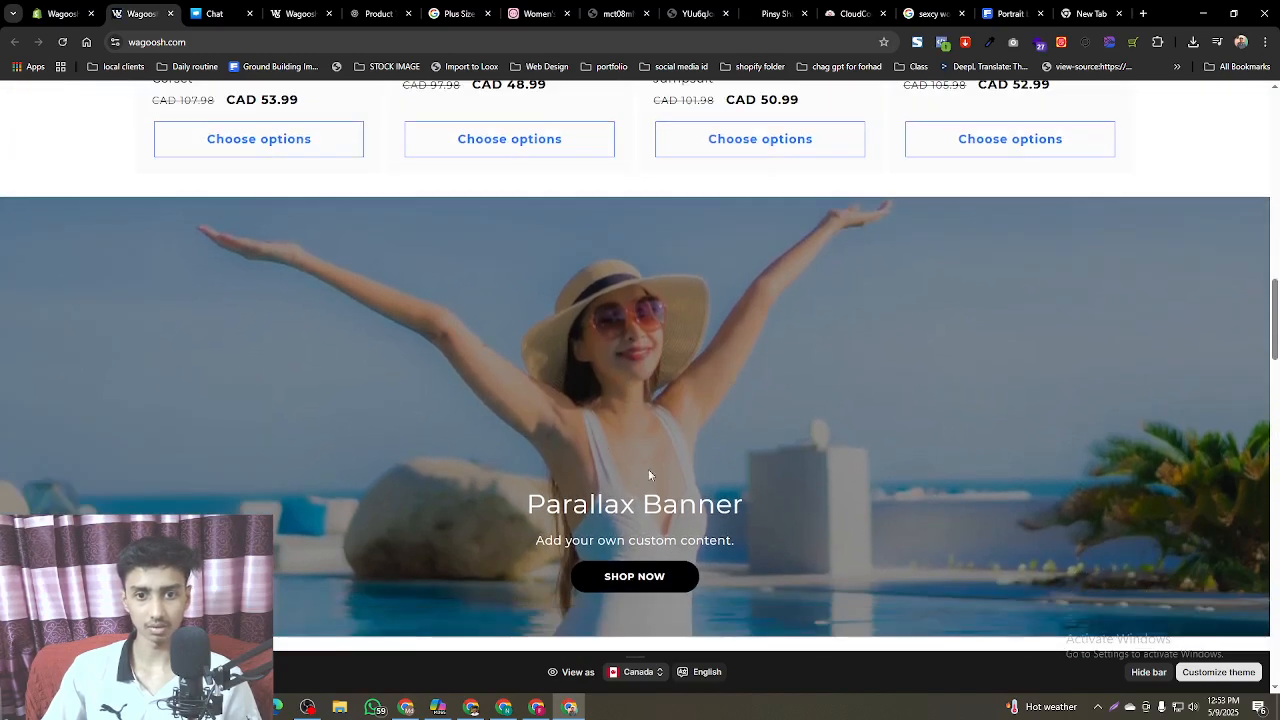
- Duplicate the parallax banner section in the theme editor and move one copy to the start of the home page template
{"action": "left_click", "coordinate": [60, 13]}
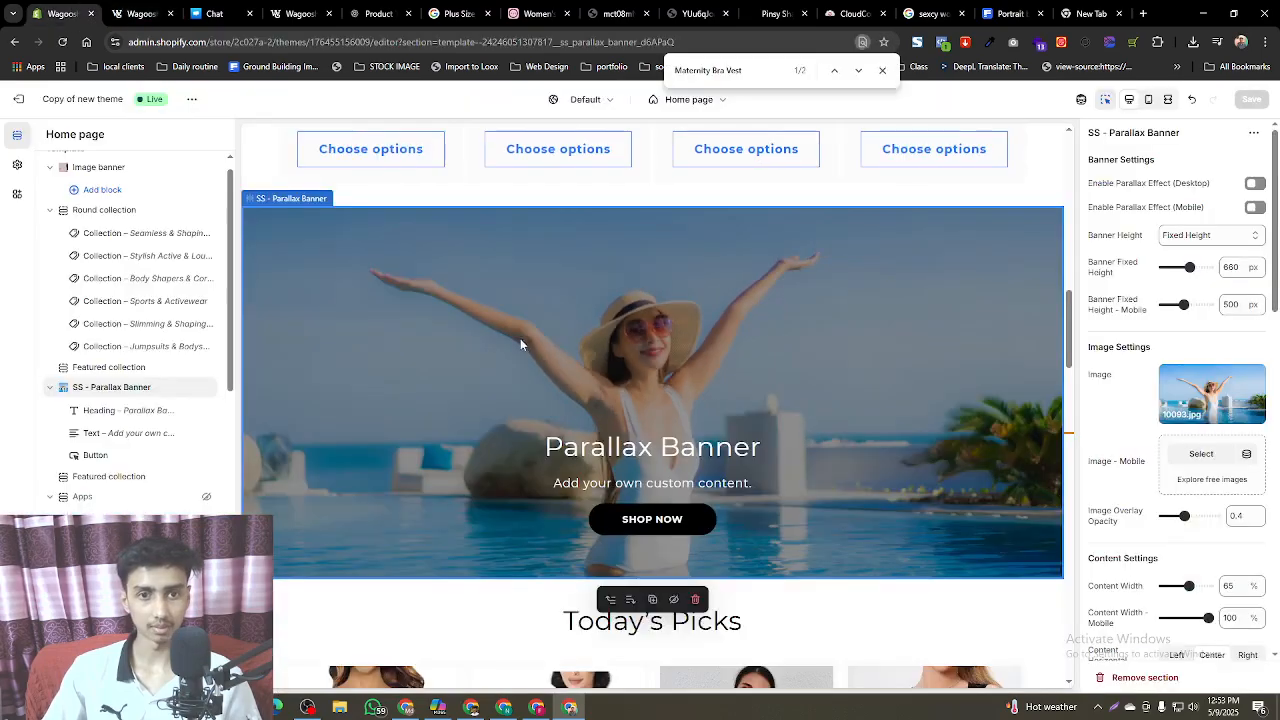
{"action": "scroll", "coordinate": [700, 480], "scroll_direction": "up", "scroll_amount": 10}
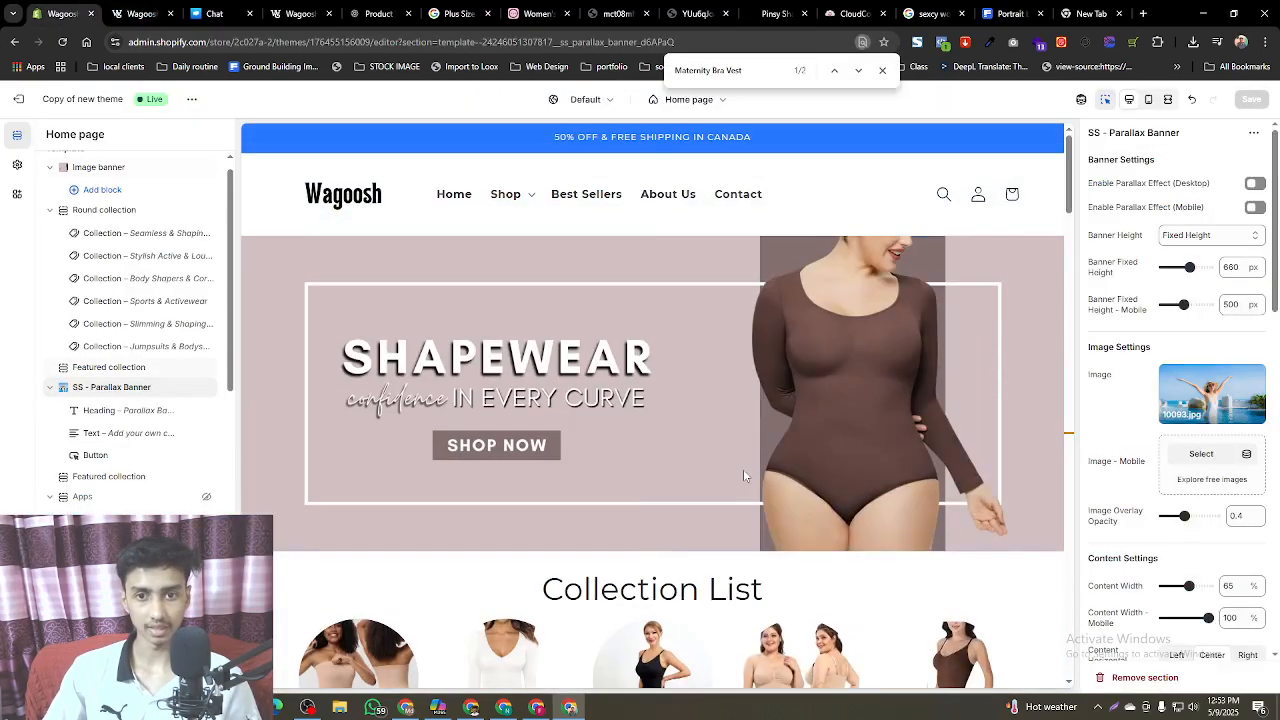
{"action": "left_click", "coordinate": [979, 385]}
{"action": "scroll", "coordinate": [706, 449], "scroll_direction": "down", "scroll_amount": 10}
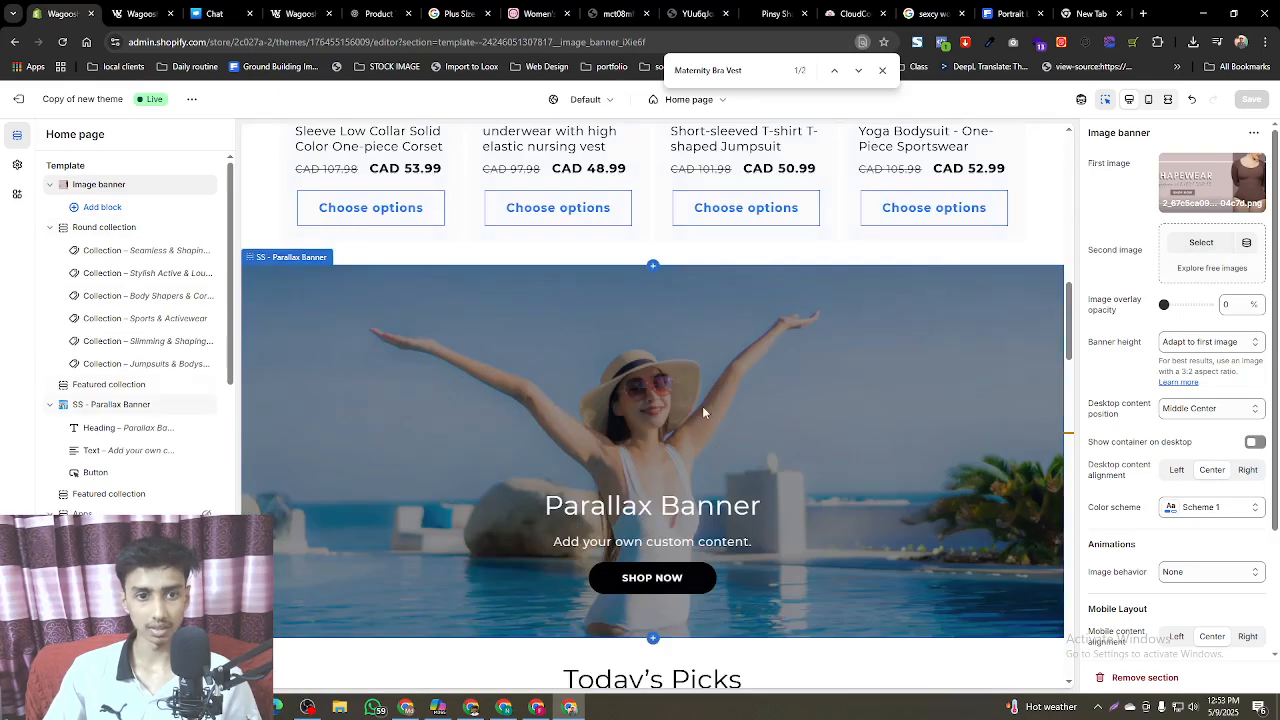
{"action": "left_click", "coordinate": [703, 412]}
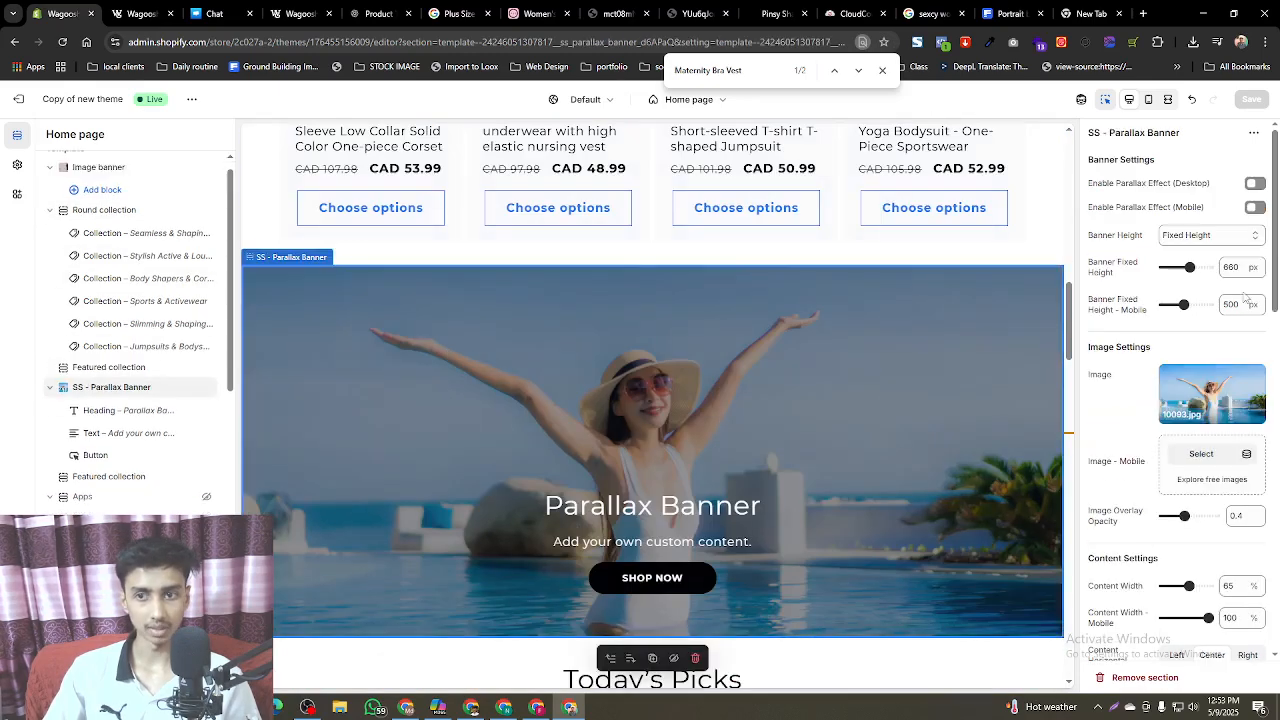
{"action": "left_click", "coordinate": [1254, 133]}
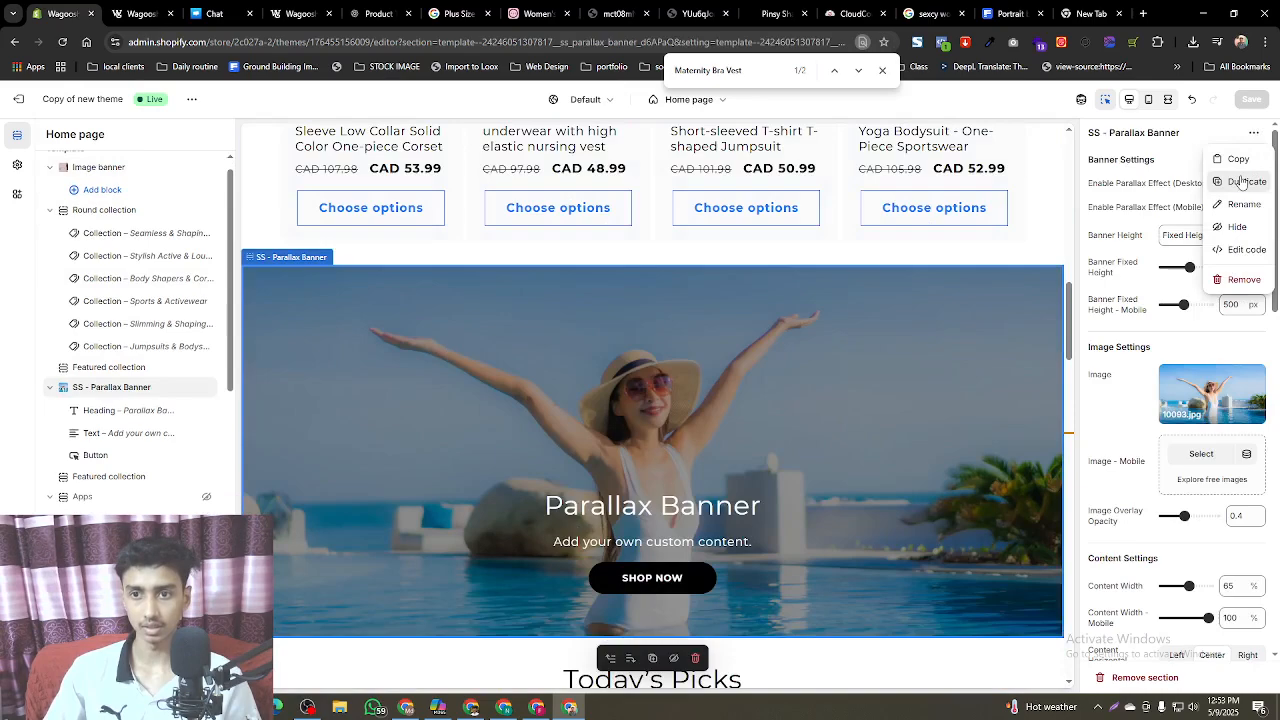
{"action": "left_click", "coordinate": [1240, 181]}
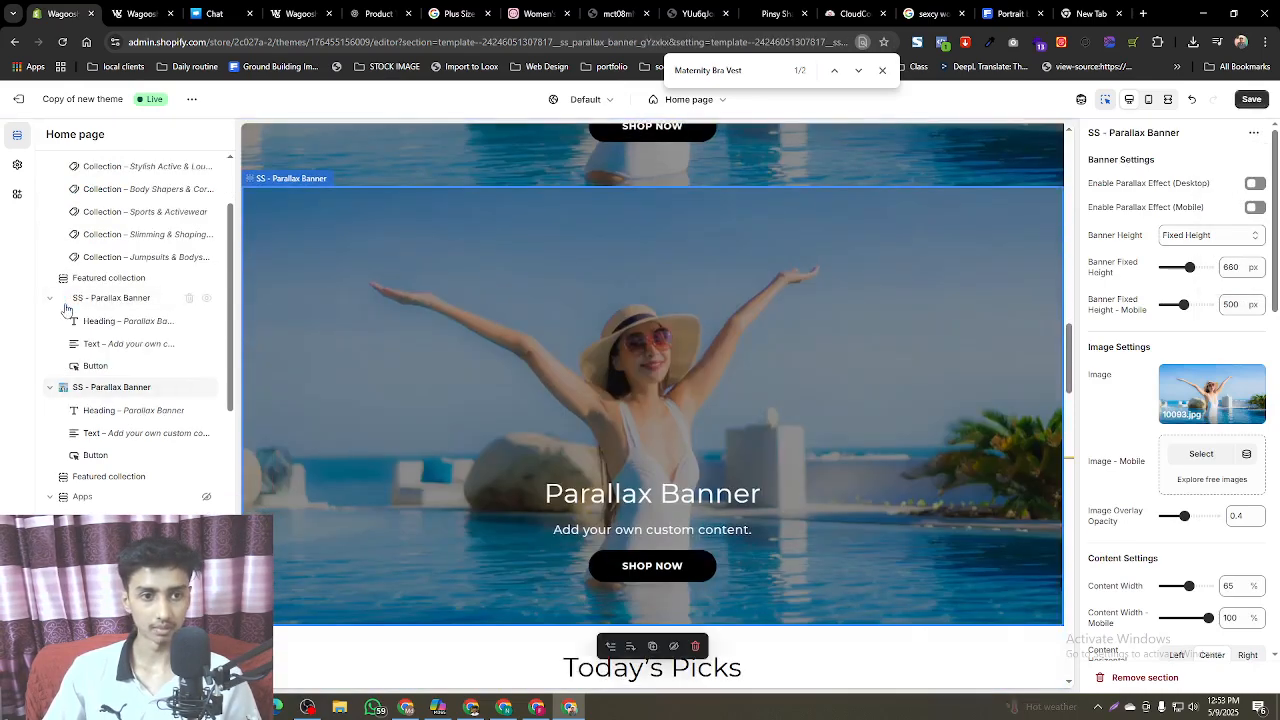
{"action": "left_click_drag", "start_coordinate": [62, 298], "coordinate": [80, 180]}
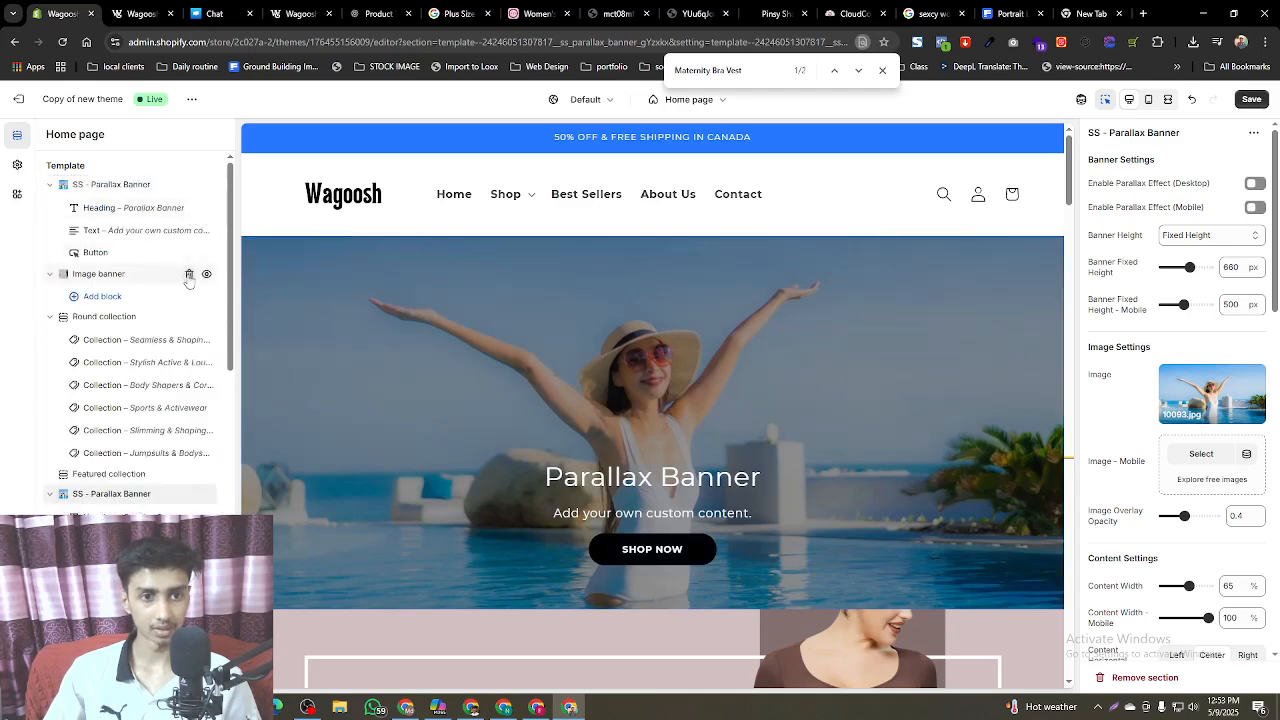
- Remove the Image banner section and replace the first parallax banner's image with 9864.jpg
{"action": "left_click", "coordinate": [188, 275]}
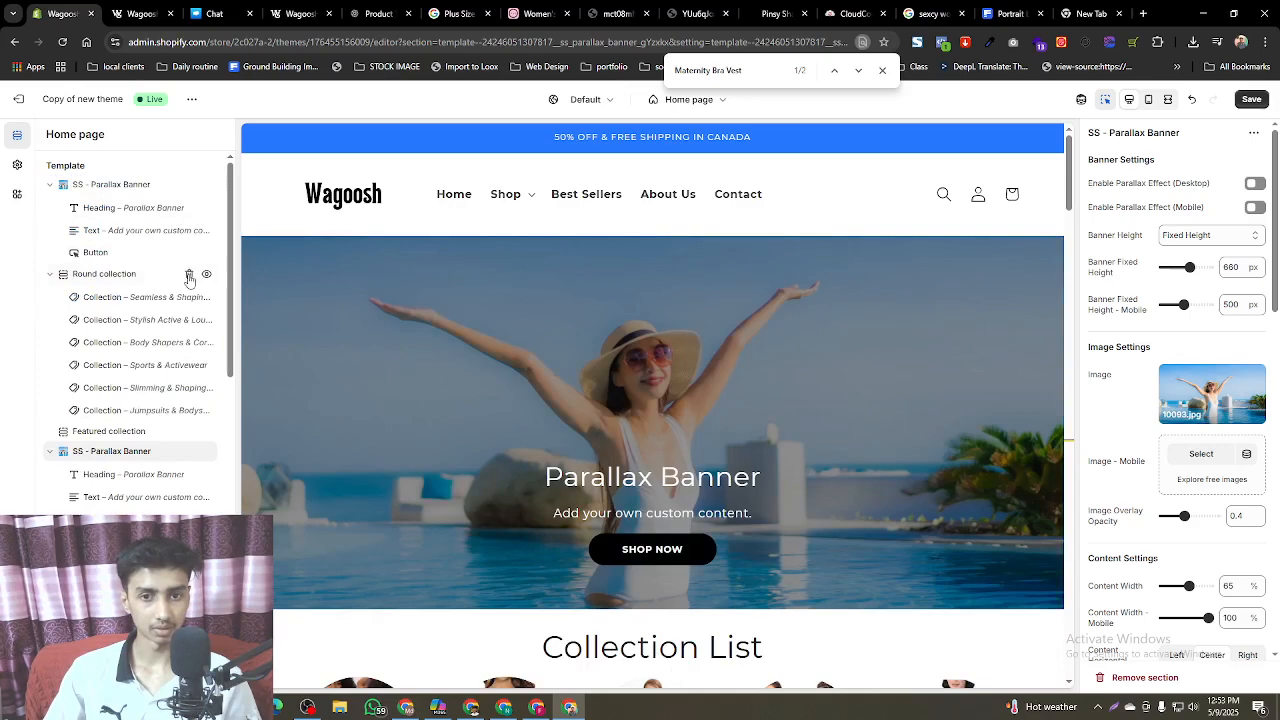
{"action": "left_click", "coordinate": [1213, 393]}
{"action": "left_click", "coordinate": [1170, 443]}
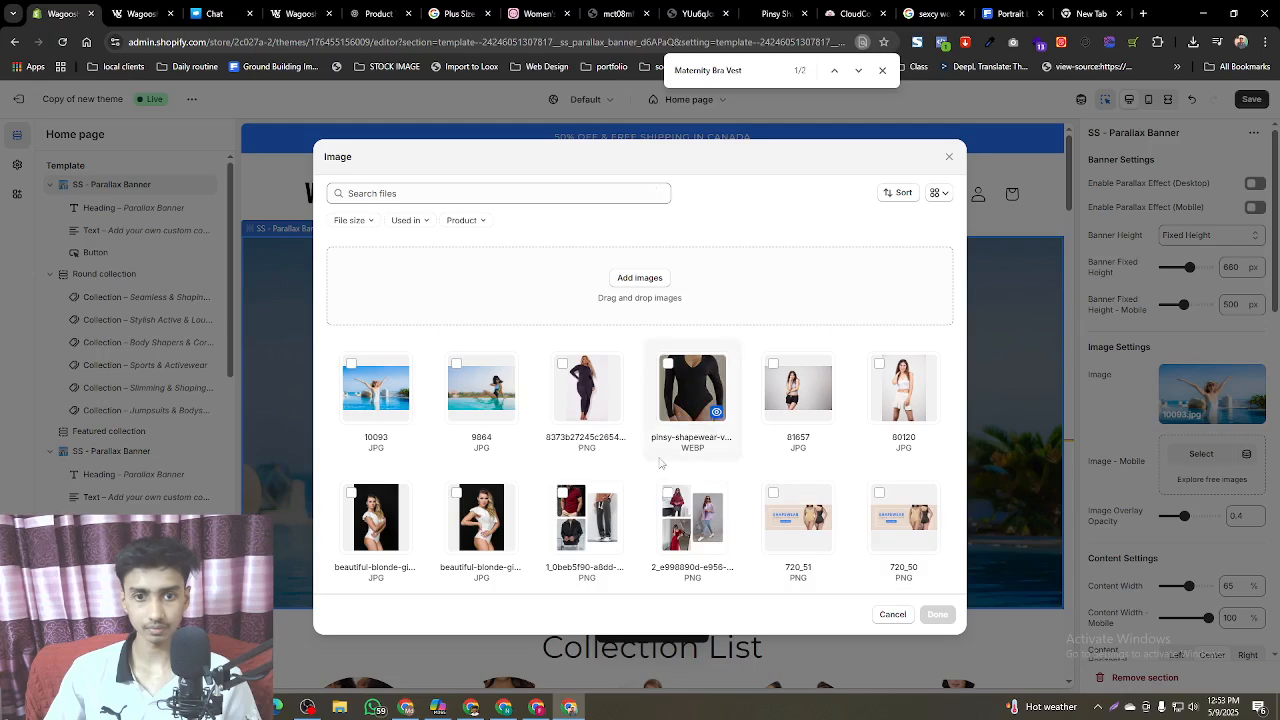
{"action": "left_click", "coordinate": [481, 390]}
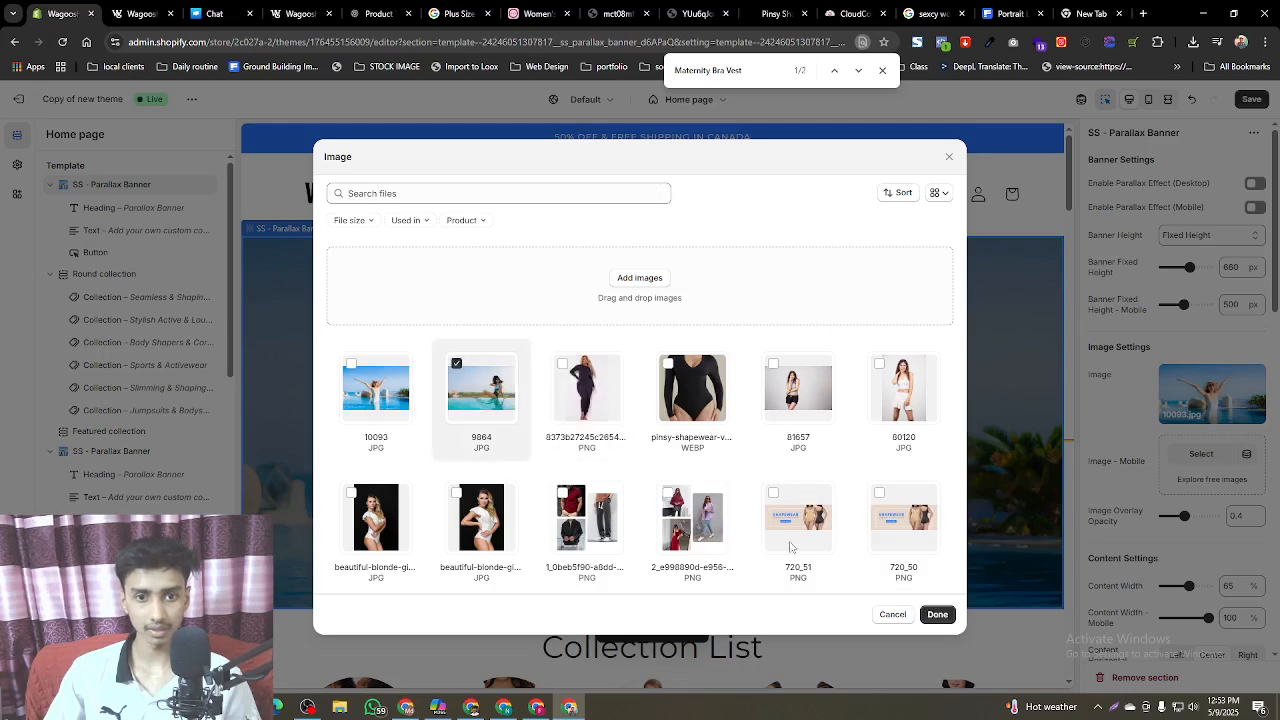
{"action": "left_click", "coordinate": [937, 615]}
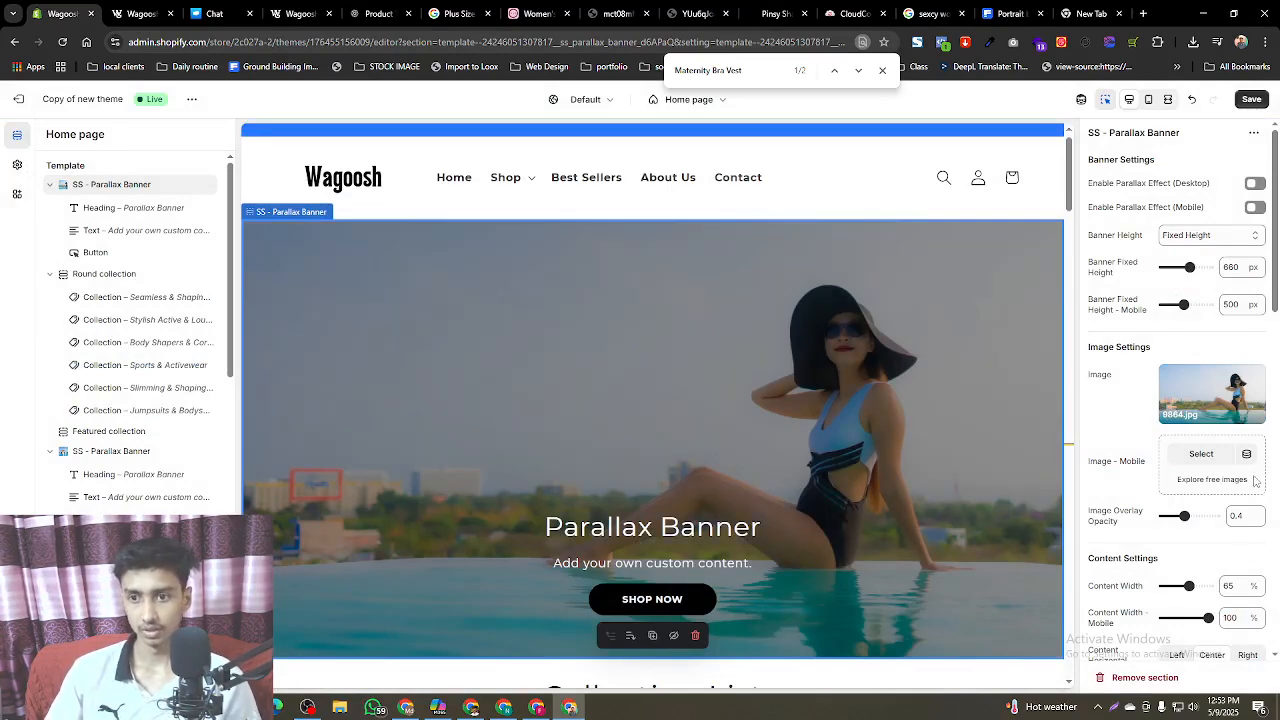
- Set the first parallax banner's desktop content position to left horizontally and center vertically
{"action": "scroll", "coordinate": [1205, 563], "scroll_direction": "down", "scroll_amount": 2}
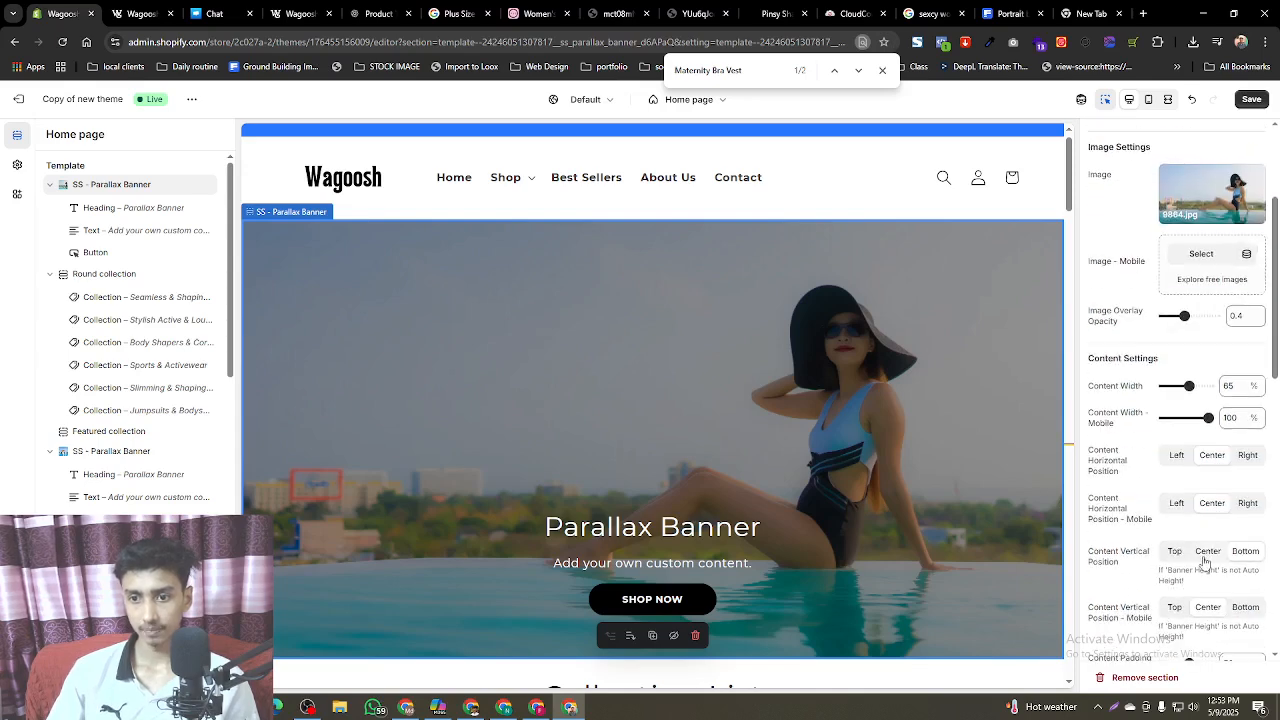
{"action": "left_click", "coordinate": [1181, 458]}
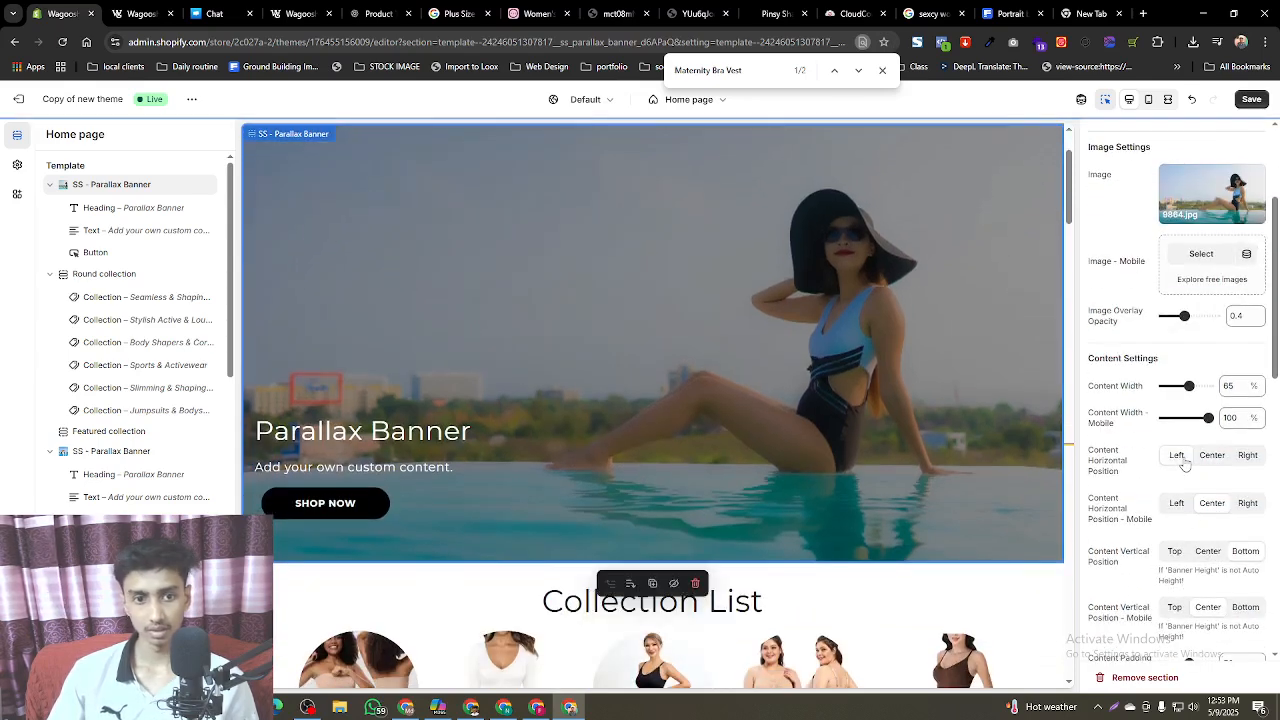
{"action": "left_click", "coordinate": [1208, 551]}
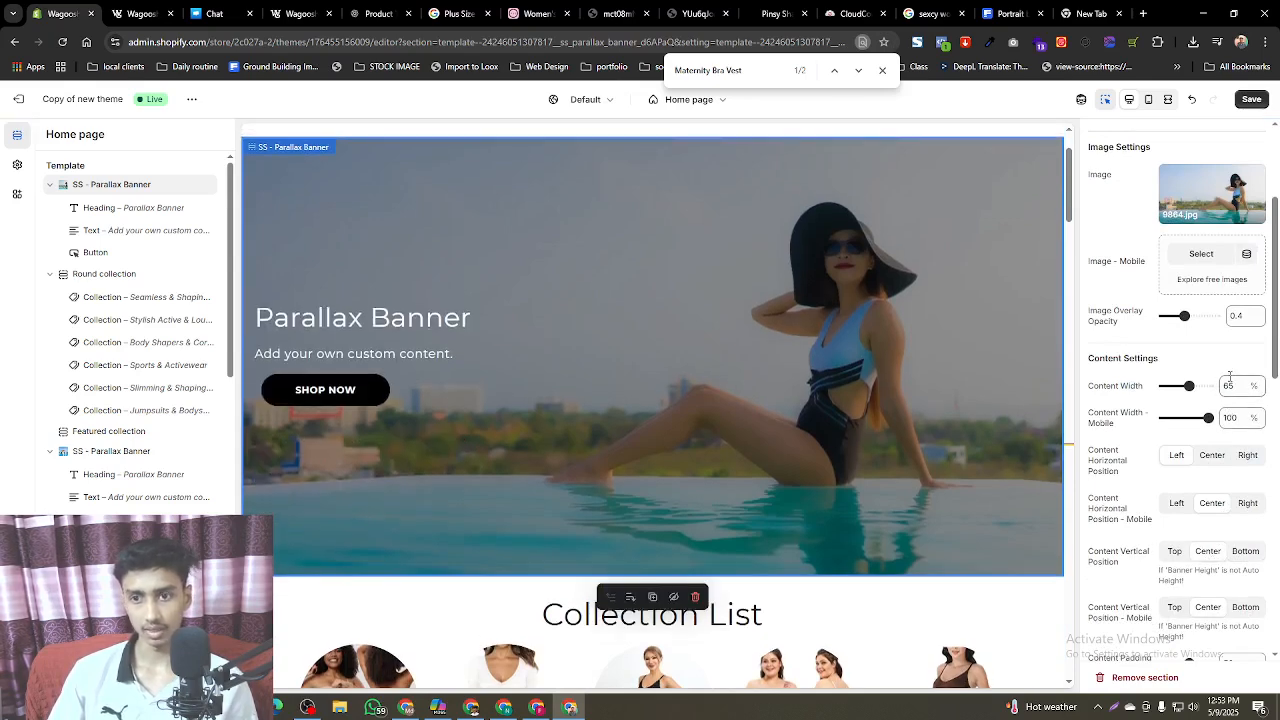
- Set the first banner's mobile vertical content padding to 26 px and its desktop horizontal content padding to 80 px
{"action": "scroll", "coordinate": [1205, 416], "scroll_direction": "down", "scroll_amount": 3}
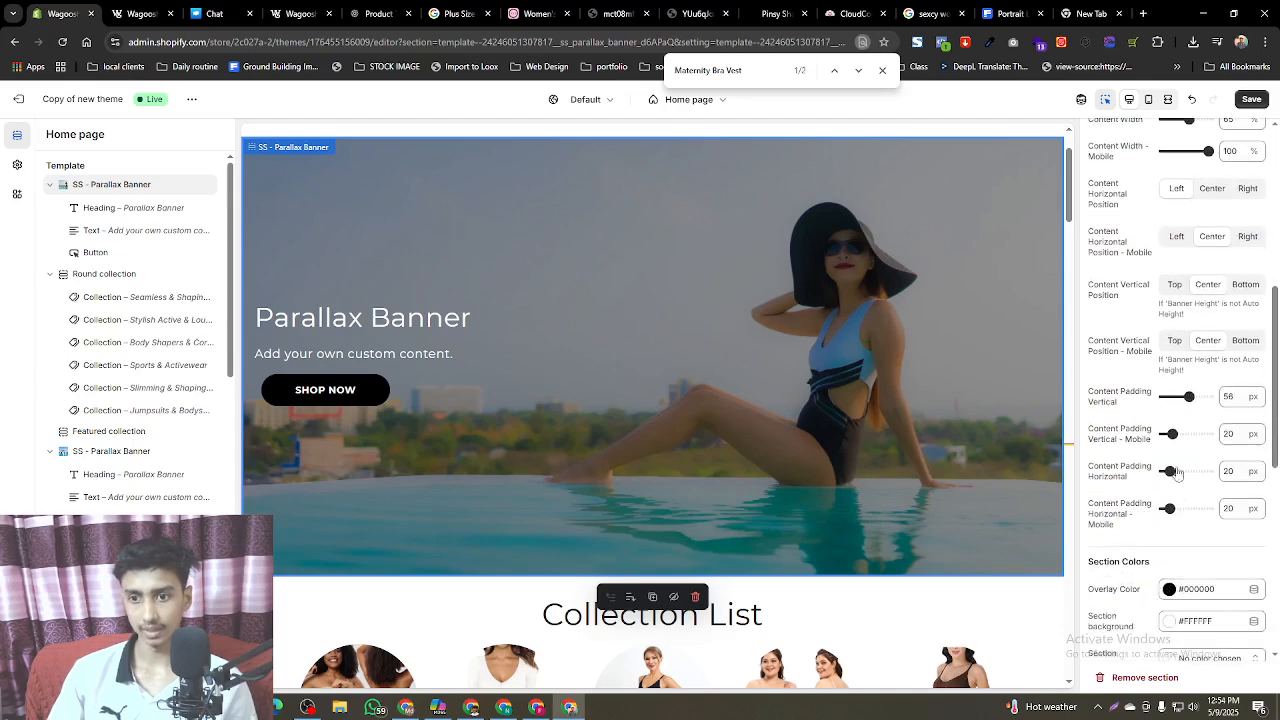
{"action": "left_click_drag", "start_coordinate": [1177, 433], "coordinate": [1188, 433]}
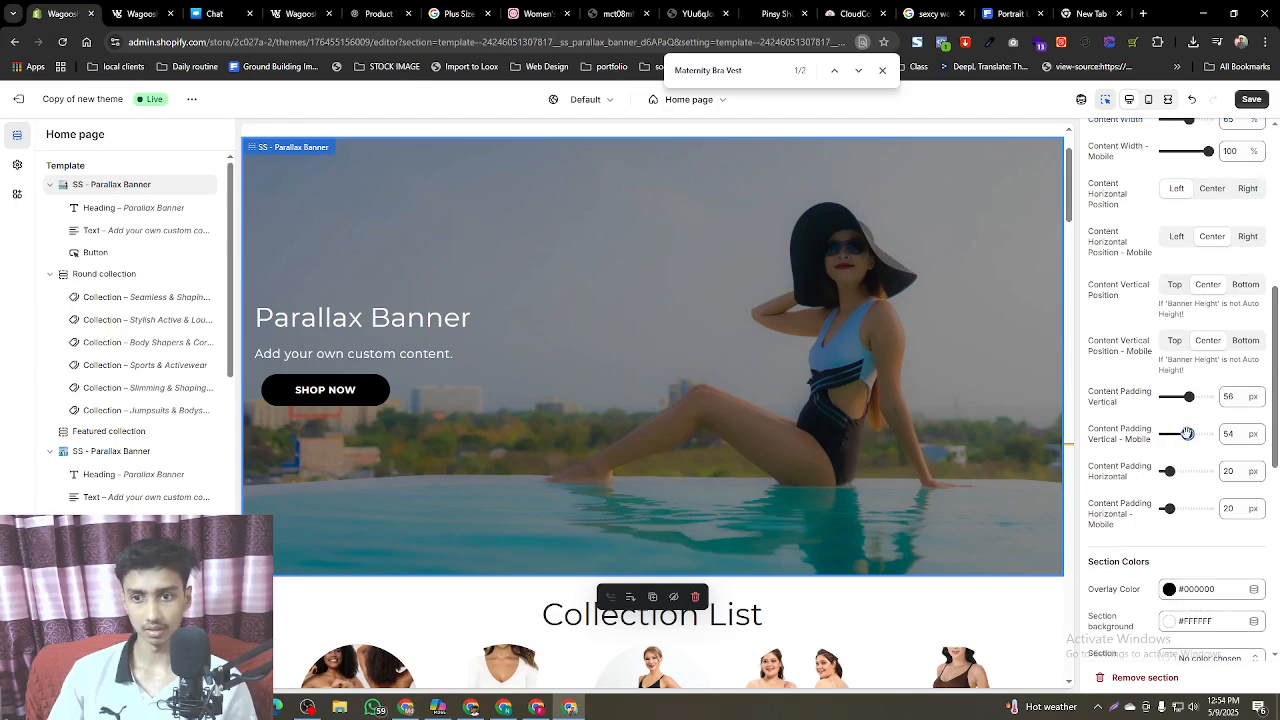
{"action": "left_click_drag", "start_coordinate": [1187, 433], "coordinate": [1187, 471]}
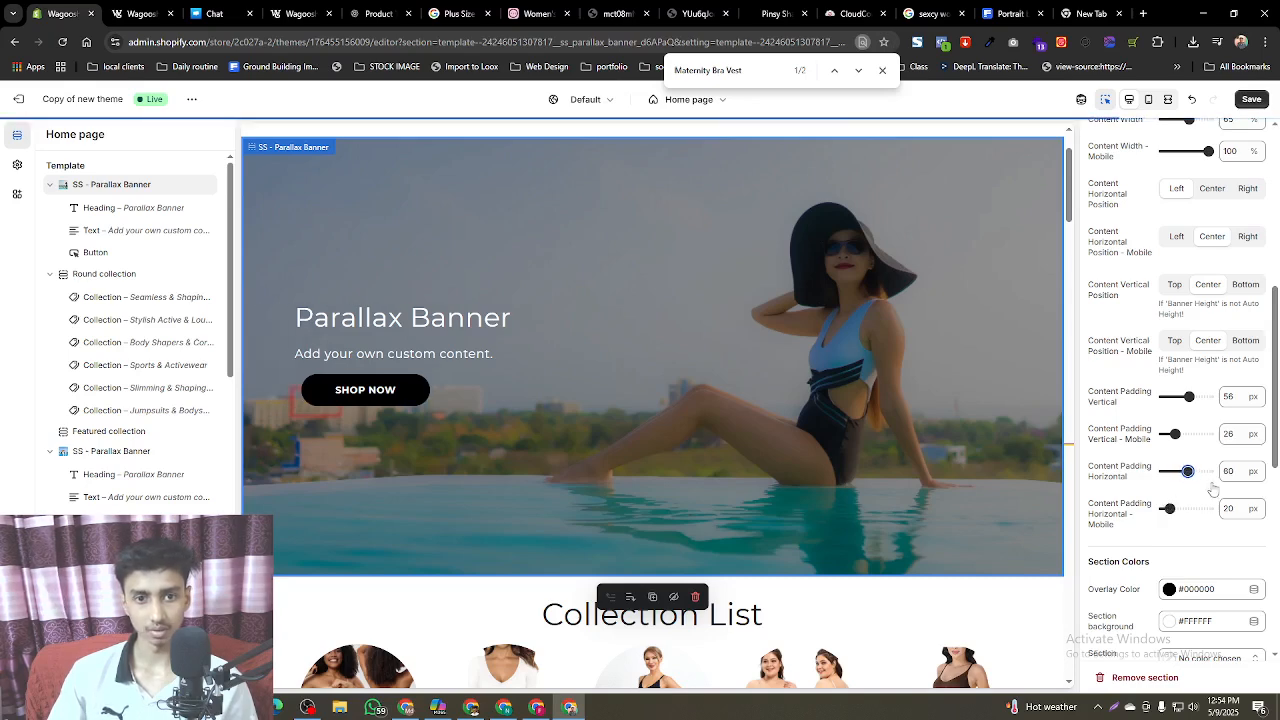
- Save the home page, overriding the recent theme customizations, and reload the live store to check it
{"action": "left_click", "coordinate": [1250, 100]}
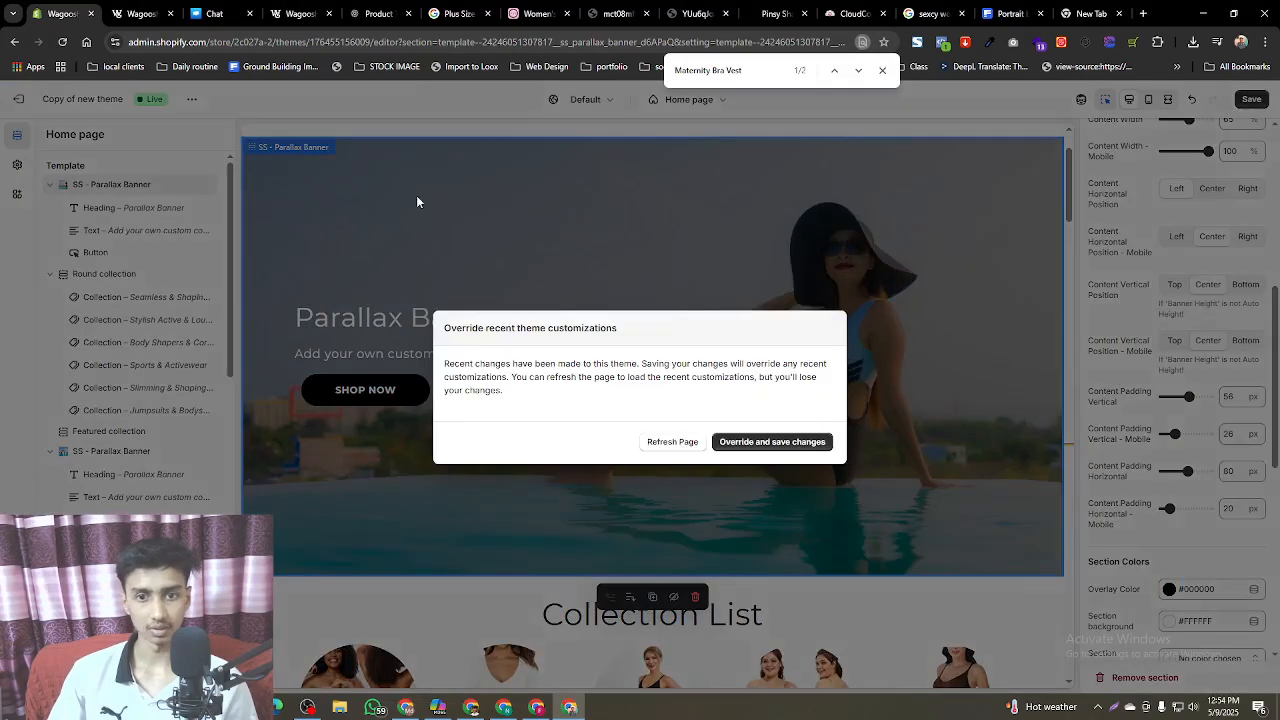
{"action": "left_click", "coordinate": [739, 442]}
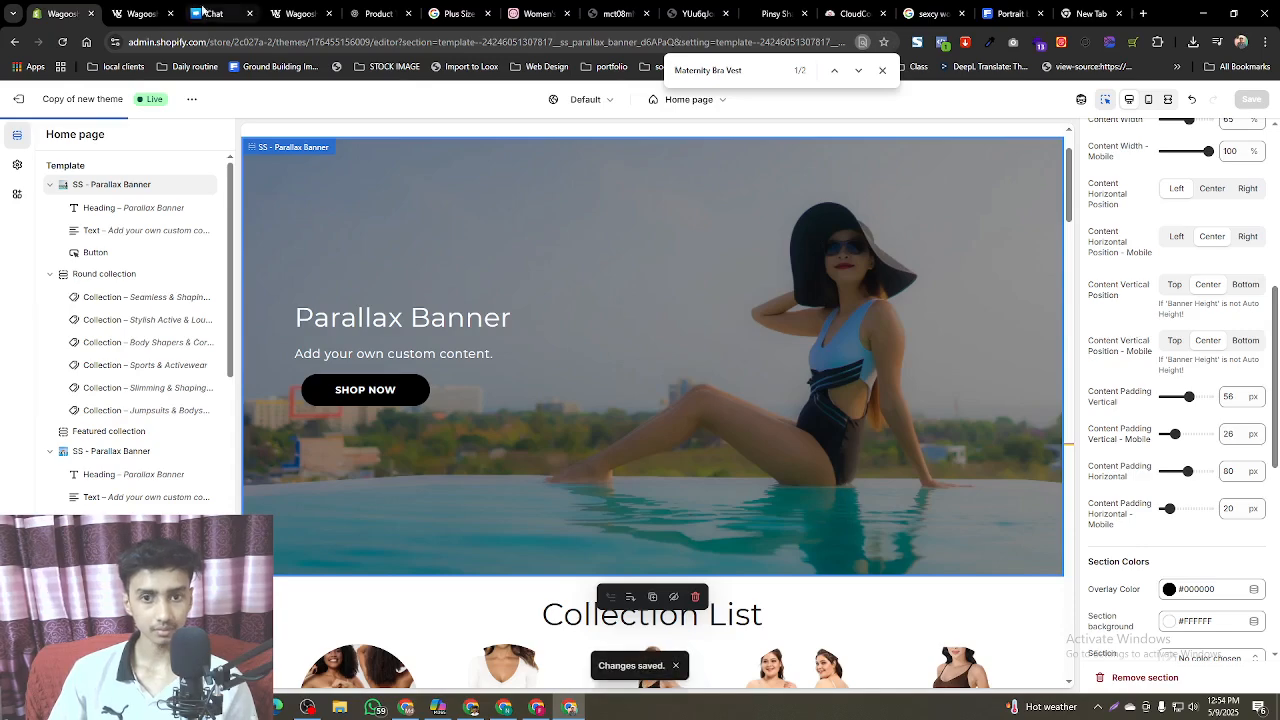
{"action": "scroll", "coordinate": [709, 485], "scroll_direction": "down", "scroll_amount": 15}
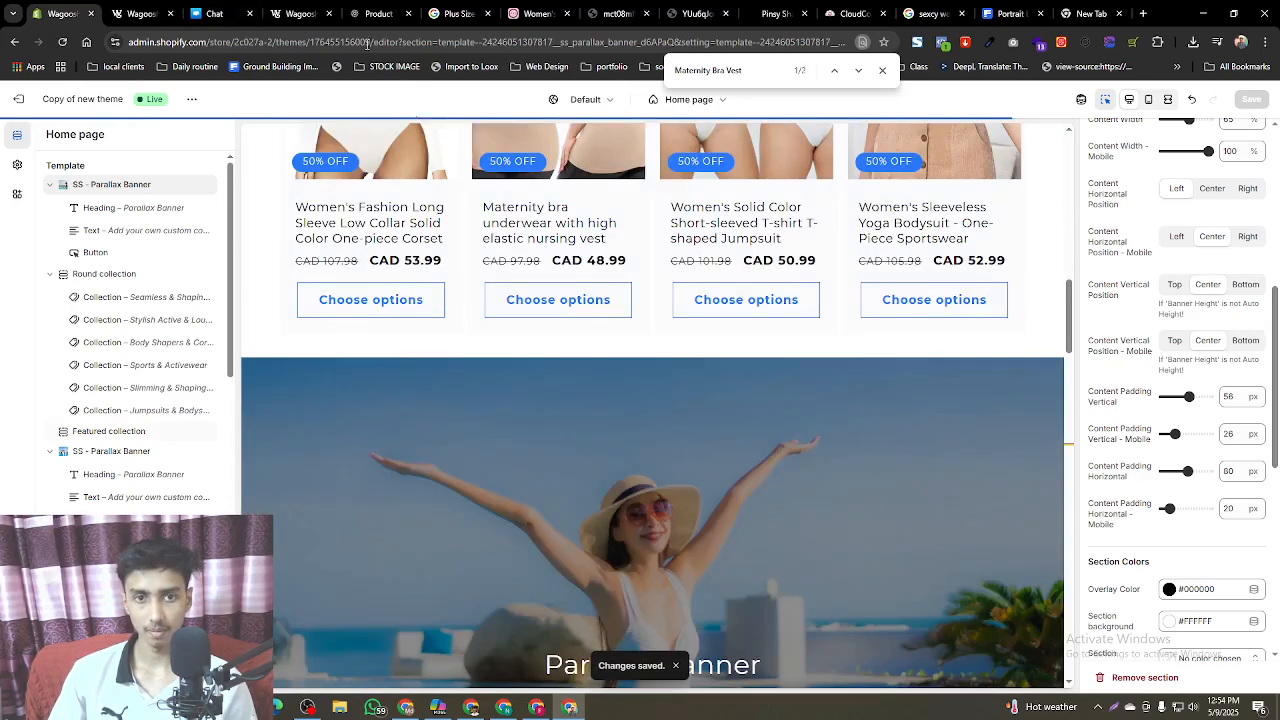
{"action": "left_click", "coordinate": [140, 13]}
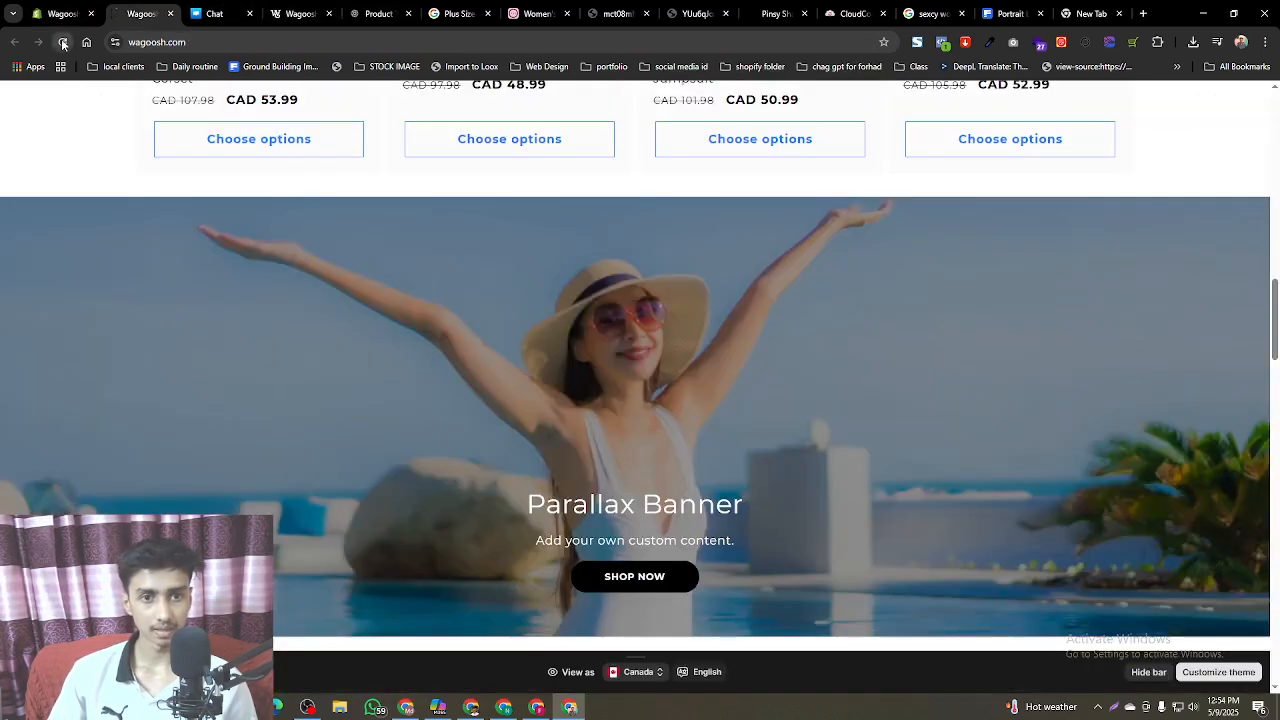
{"action": "left_click", "coordinate": [62, 43]}
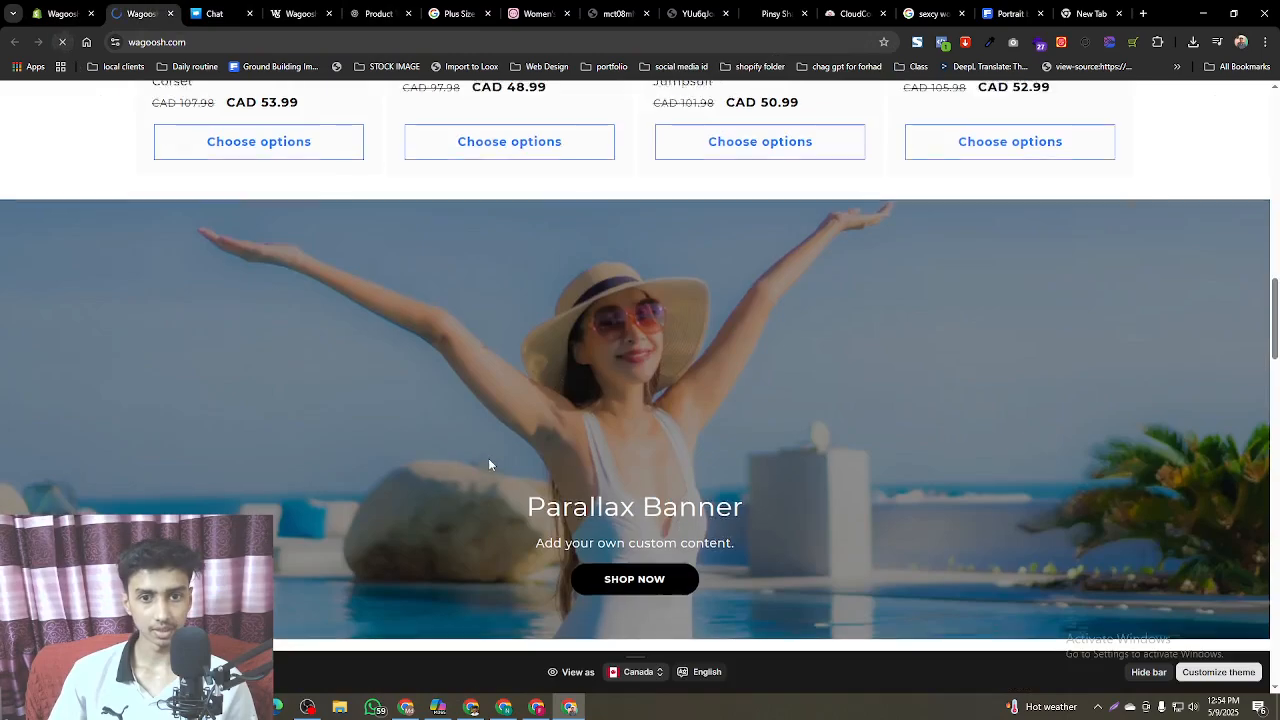
- Check the hero banner on the live store, then set its image overlay opacity to 0.2 in the theme editor and save
{"action": "scroll", "coordinate": [477, 432], "scroll_direction": "up", "scroll_amount": 7}
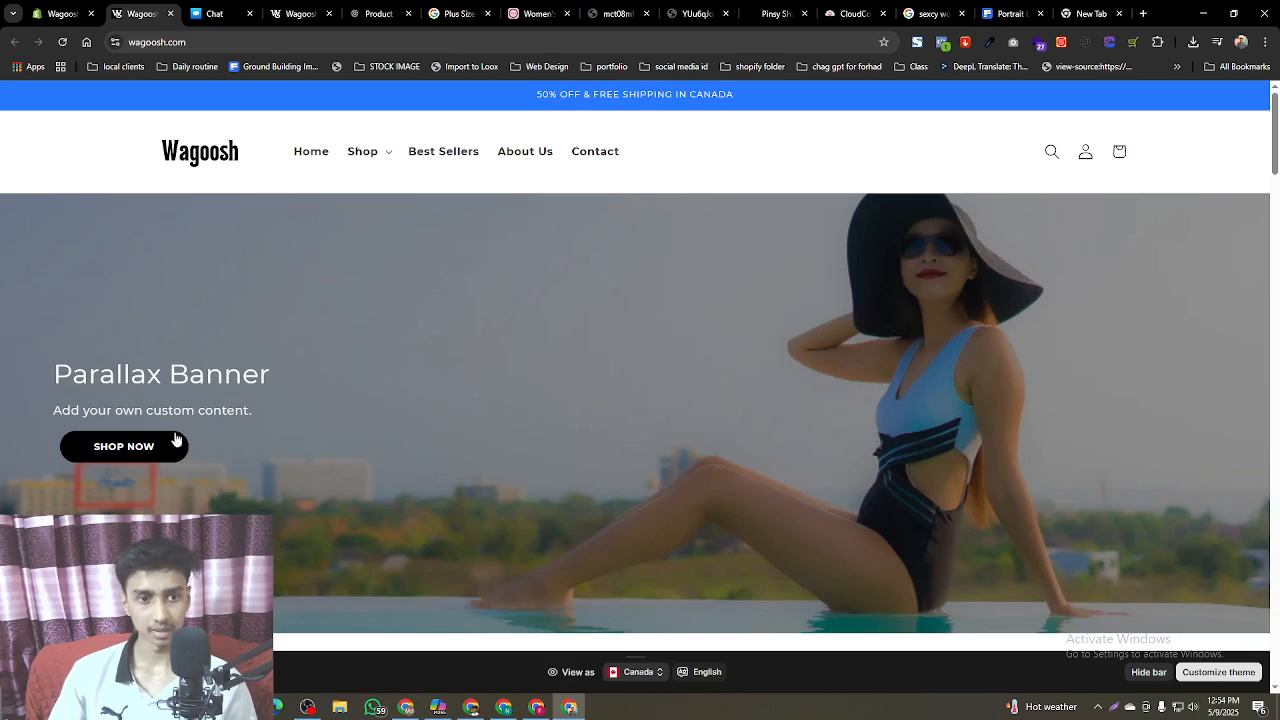
{"action": "scroll", "coordinate": [501, 470], "scroll_direction": "down", "scroll_amount": 2}
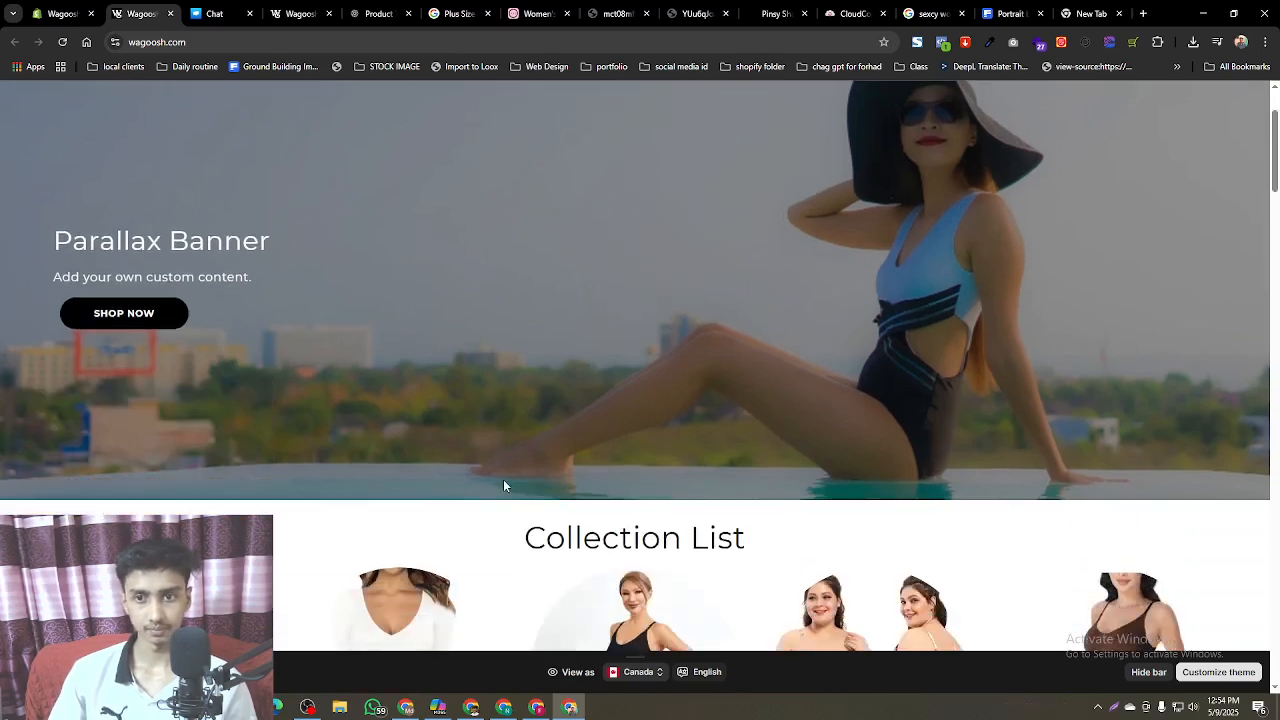
{"action": "scroll", "coordinate": [503, 479], "scroll_direction": "up", "scroll_amount": 1}
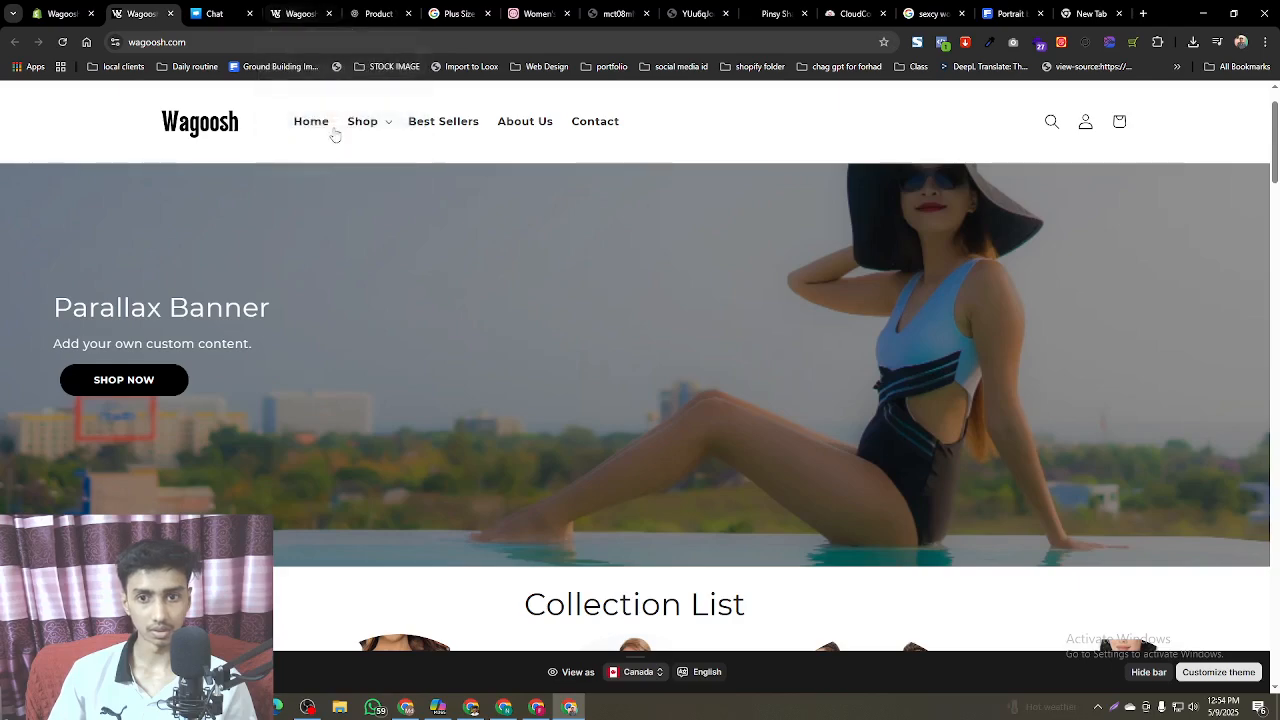
{"action": "scroll", "coordinate": [917, 460], "scroll_direction": "up", "scroll_amount": 2}
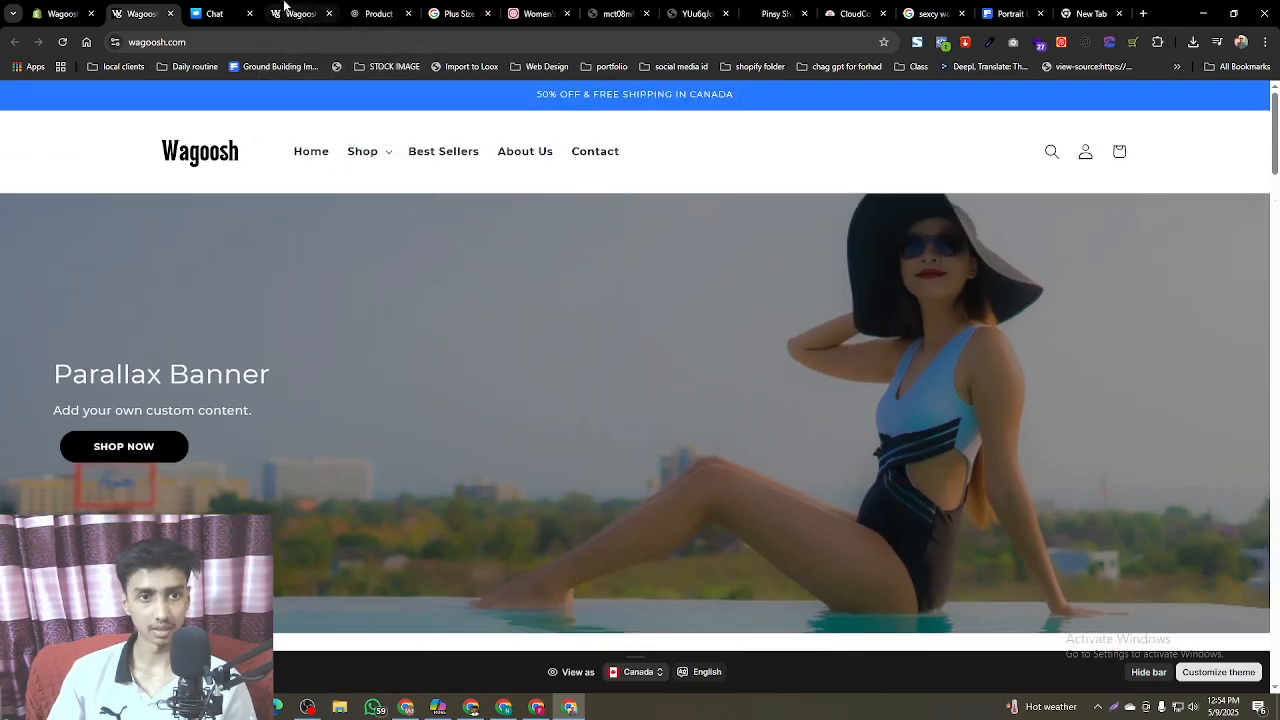
{"action": "left_click", "coordinate": [62, 13]}
{"action": "scroll", "coordinate": [848, 430], "scroll_direction": "up", "scroll_amount": 10}
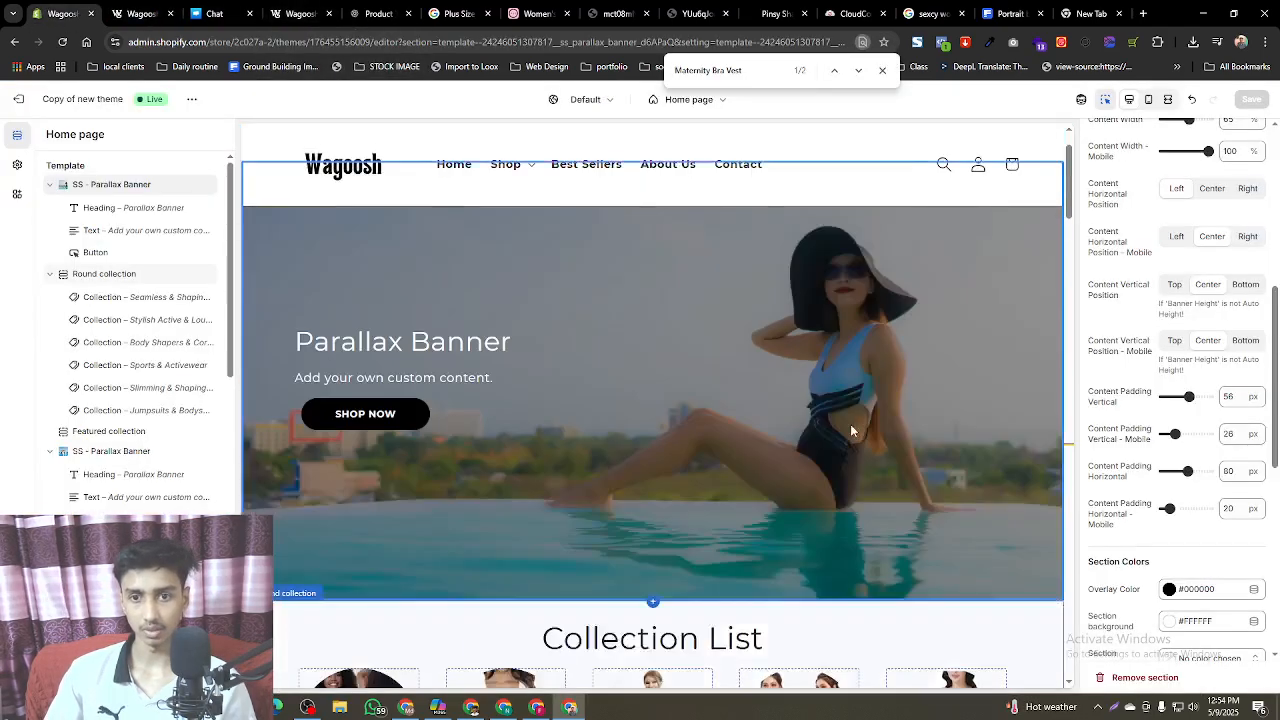
{"action": "scroll", "coordinate": [1165, 404], "scroll_direction": "up", "scroll_amount": 3}
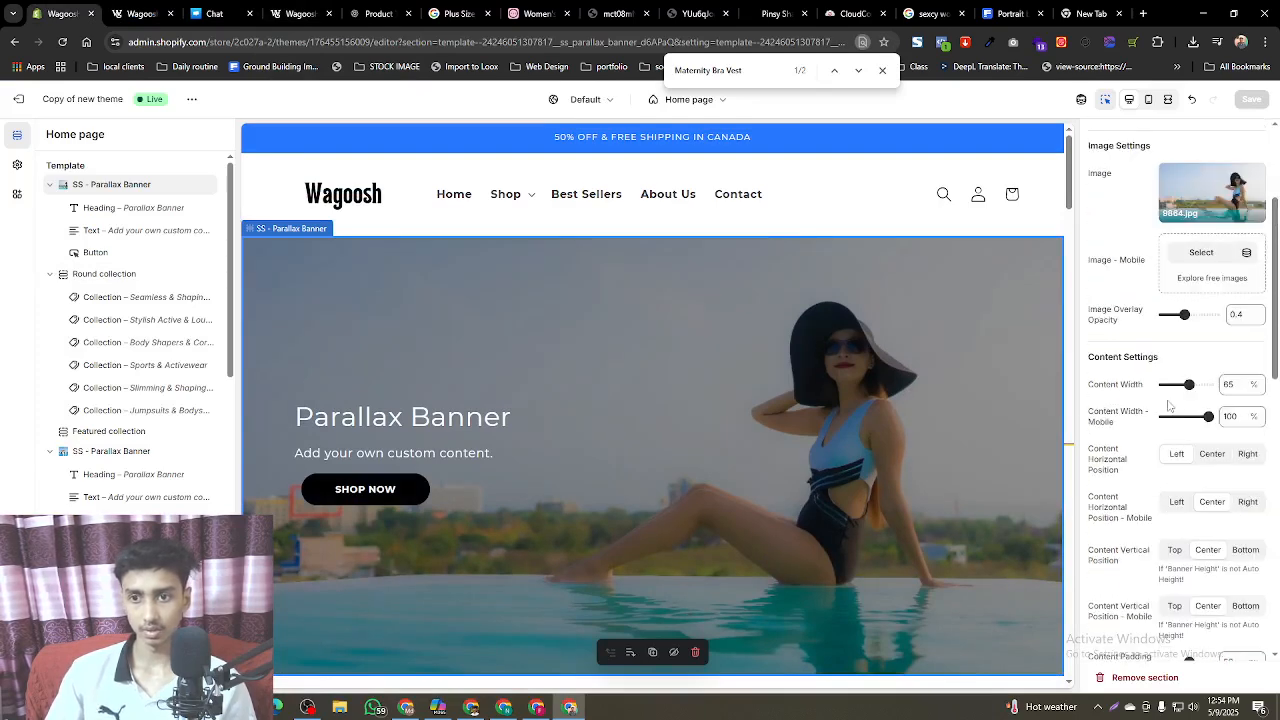
{"action": "left_click_drag", "start_coordinate": [1181, 318], "coordinate": [1169, 320]}
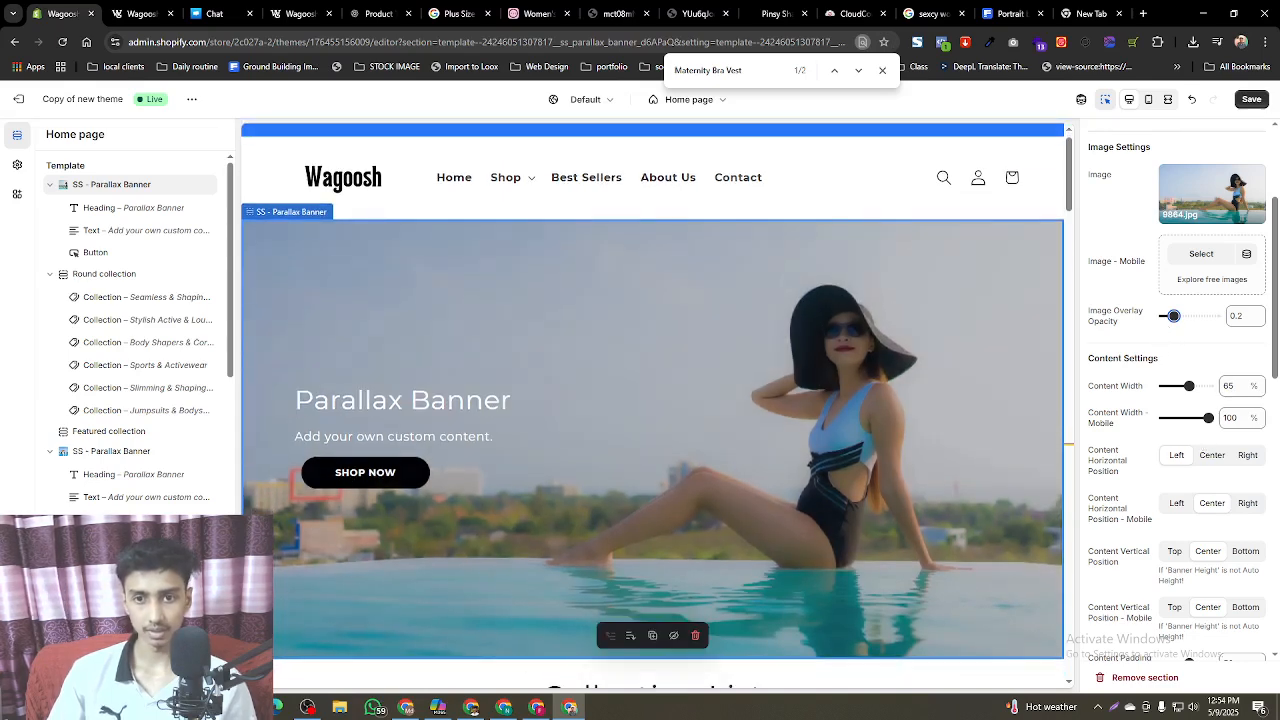
{"action": "scroll", "coordinate": [820, 510], "scroll_direction": "down", "scroll_amount": 15}
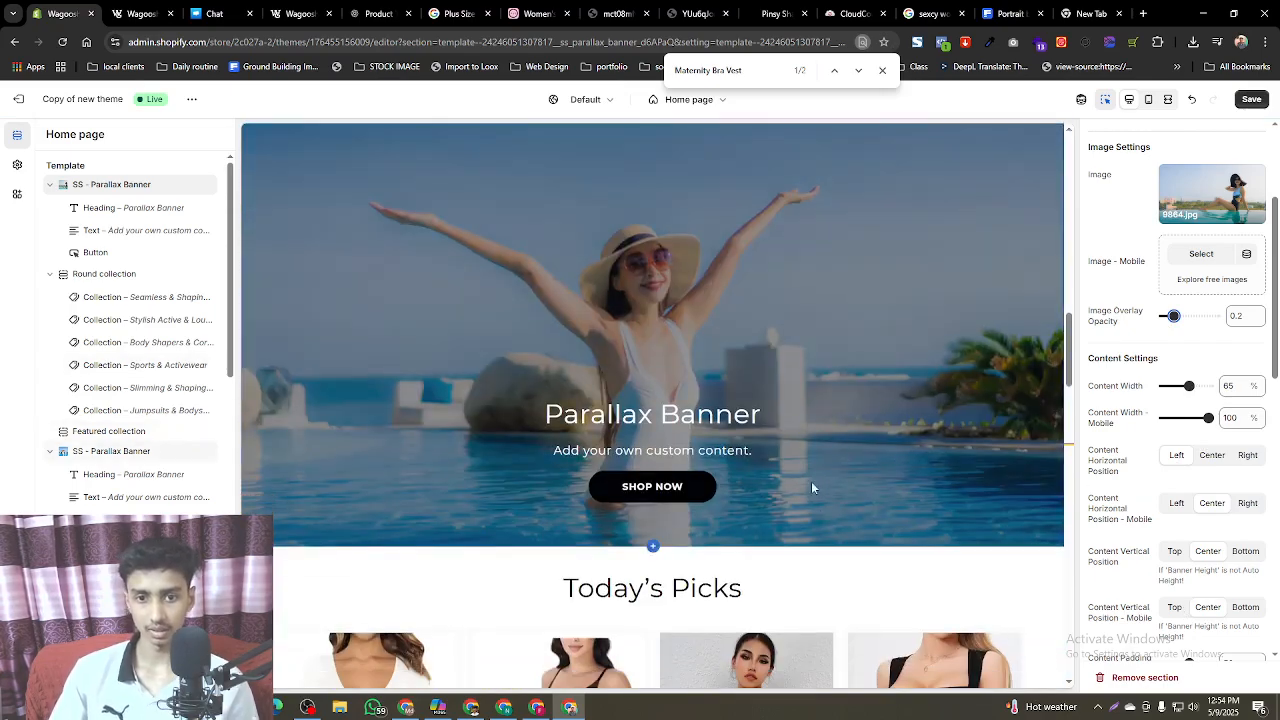
{"action": "scroll", "coordinate": [760, 492], "scroll_direction": "up", "scroll_amount": 15}
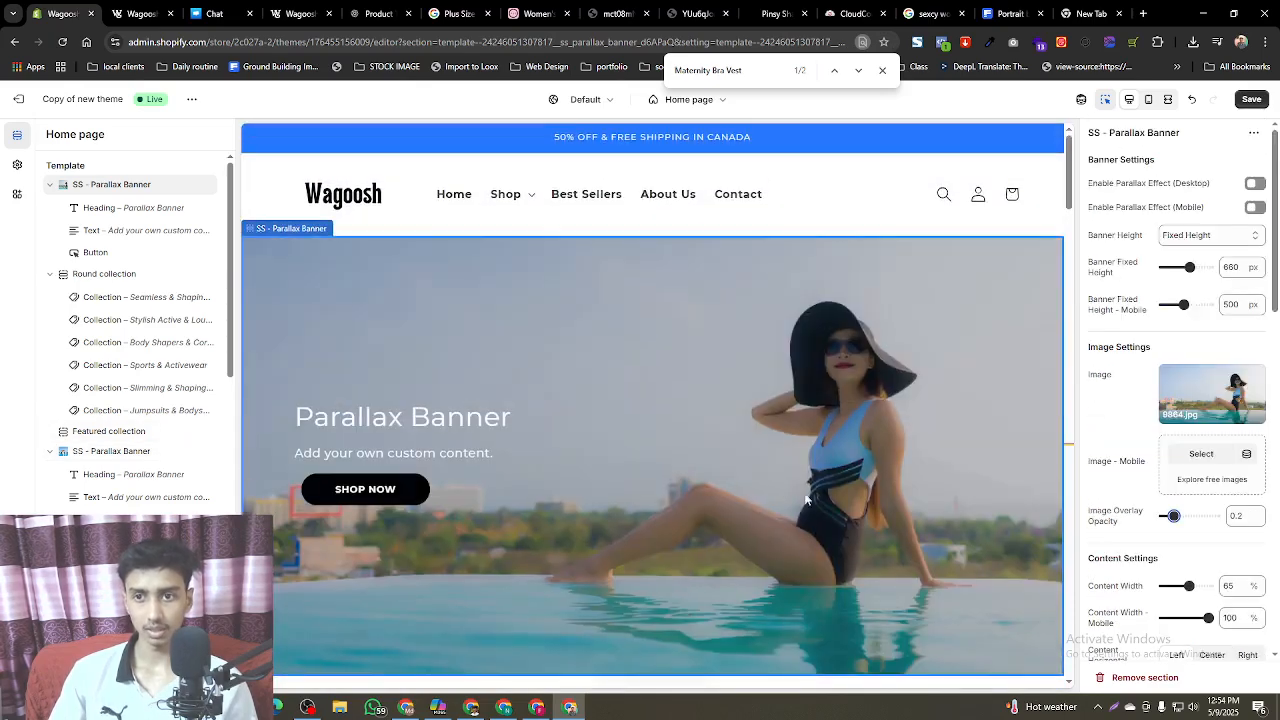
{"action": "left_click", "coordinate": [1246, 100]}
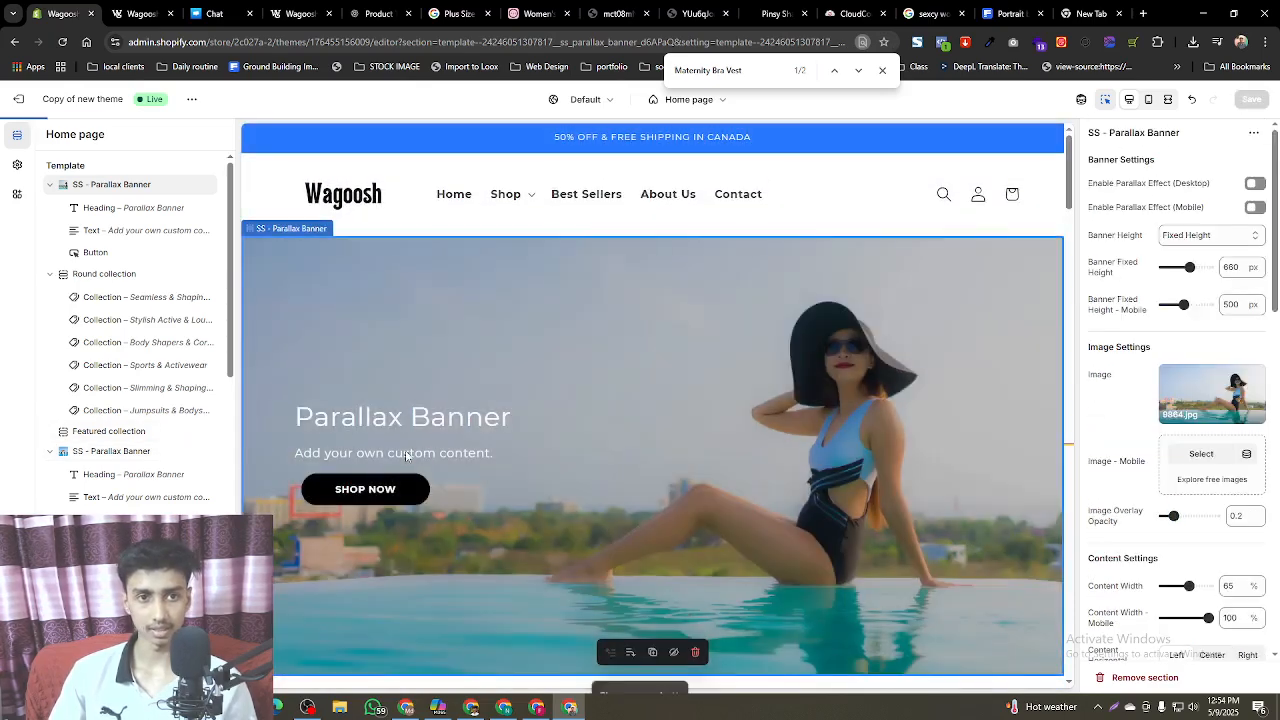
- Switch to ChatGPT and ask for a hero section heading and subheading that make customers buy the products and build trust
{"action": "left_click", "coordinate": [341, 9]}
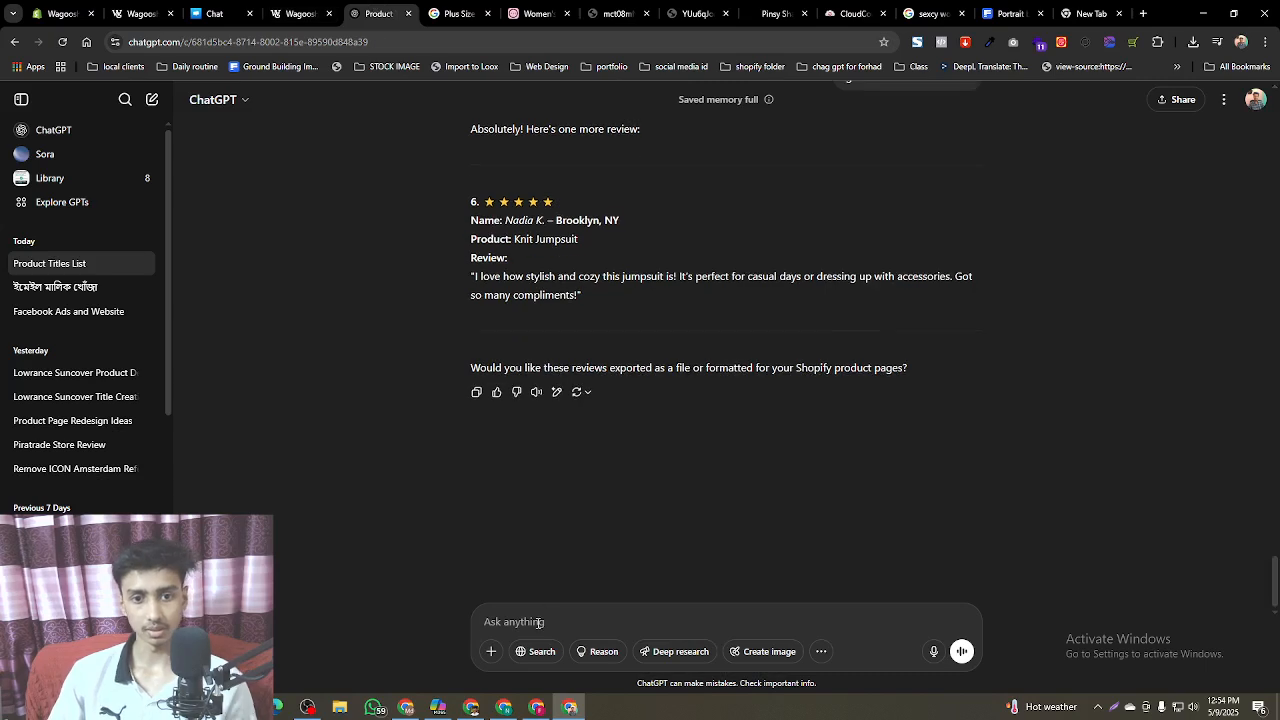
{"action": "type", "text": "your"}
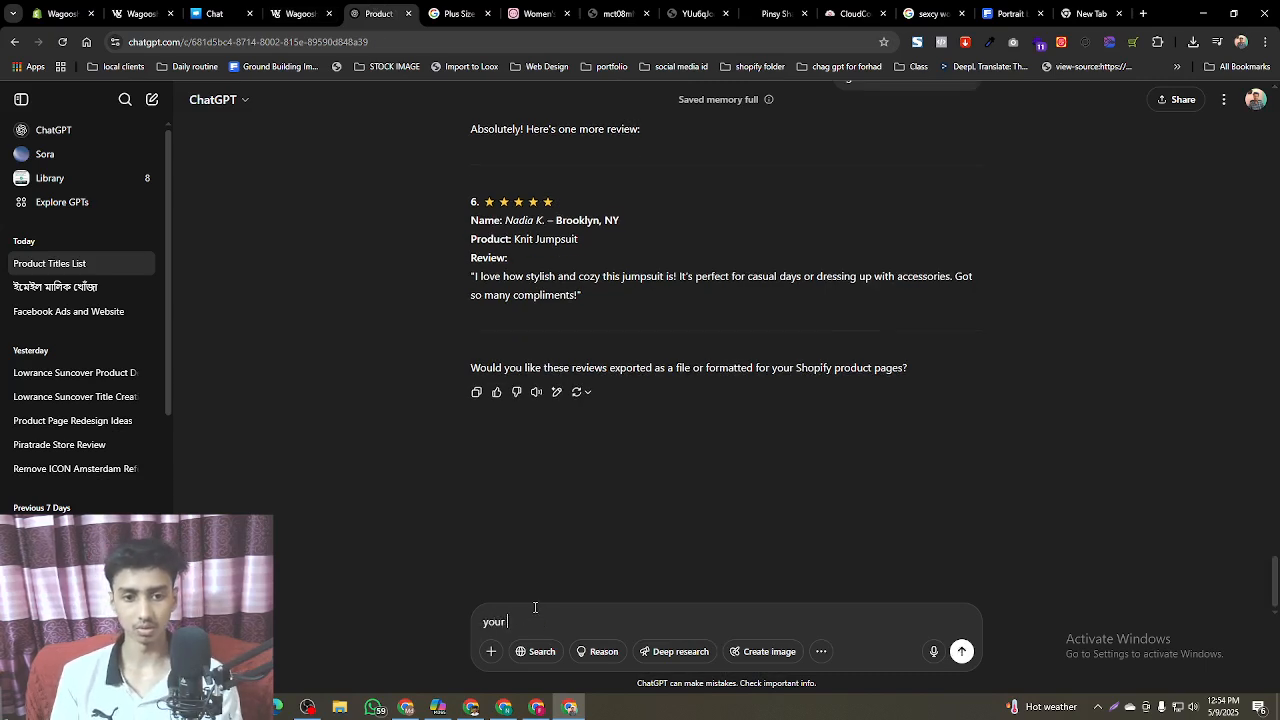
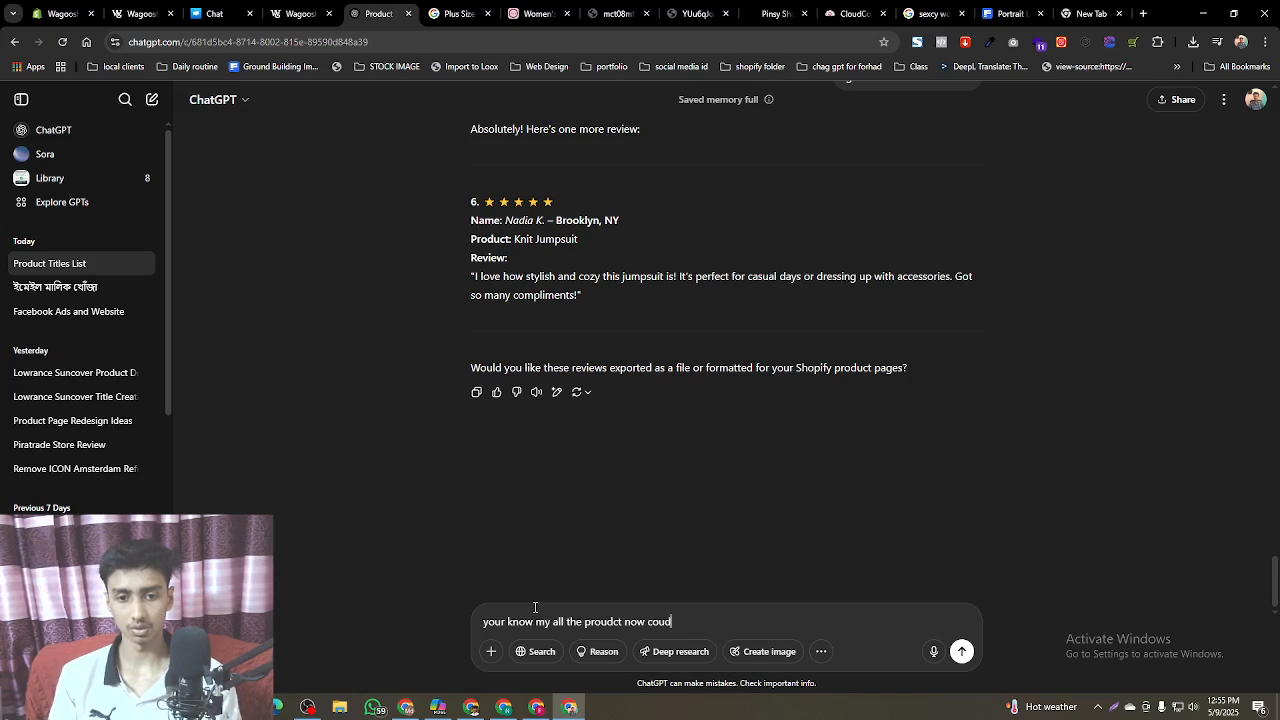
{"action": "type", "text": "ive me hereo"}
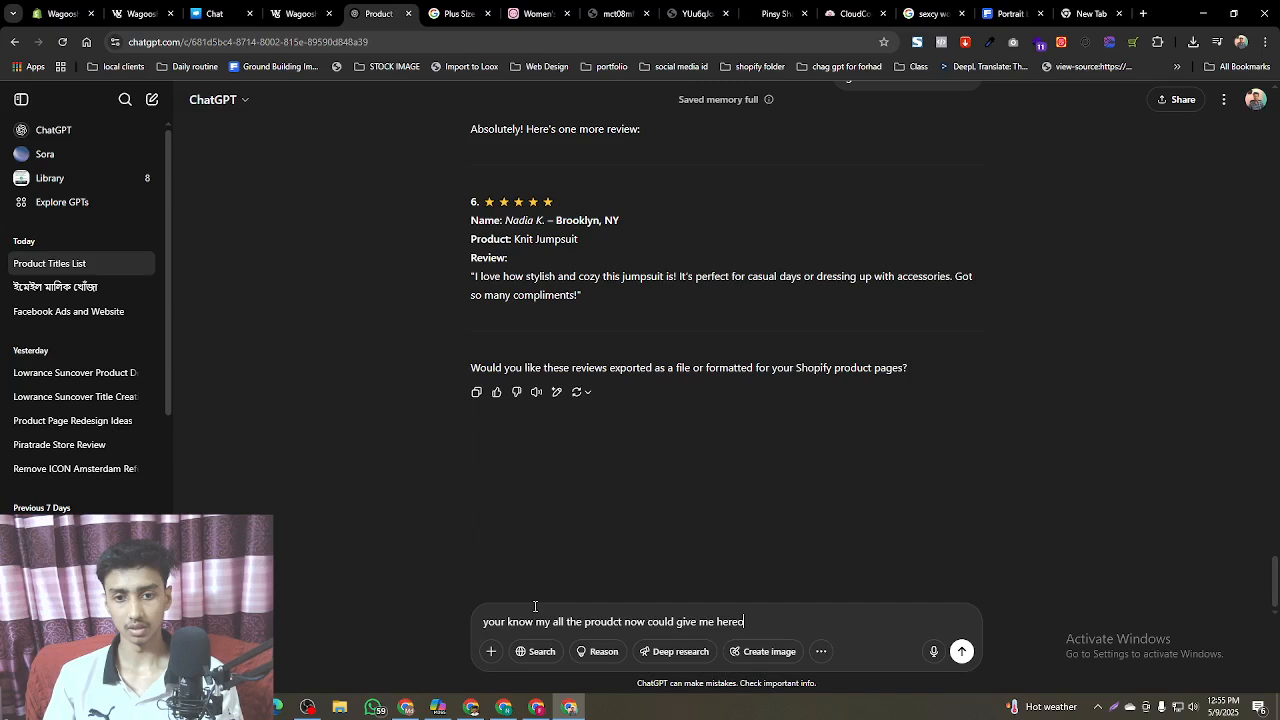
{"action": "type", "text": " section hea"}
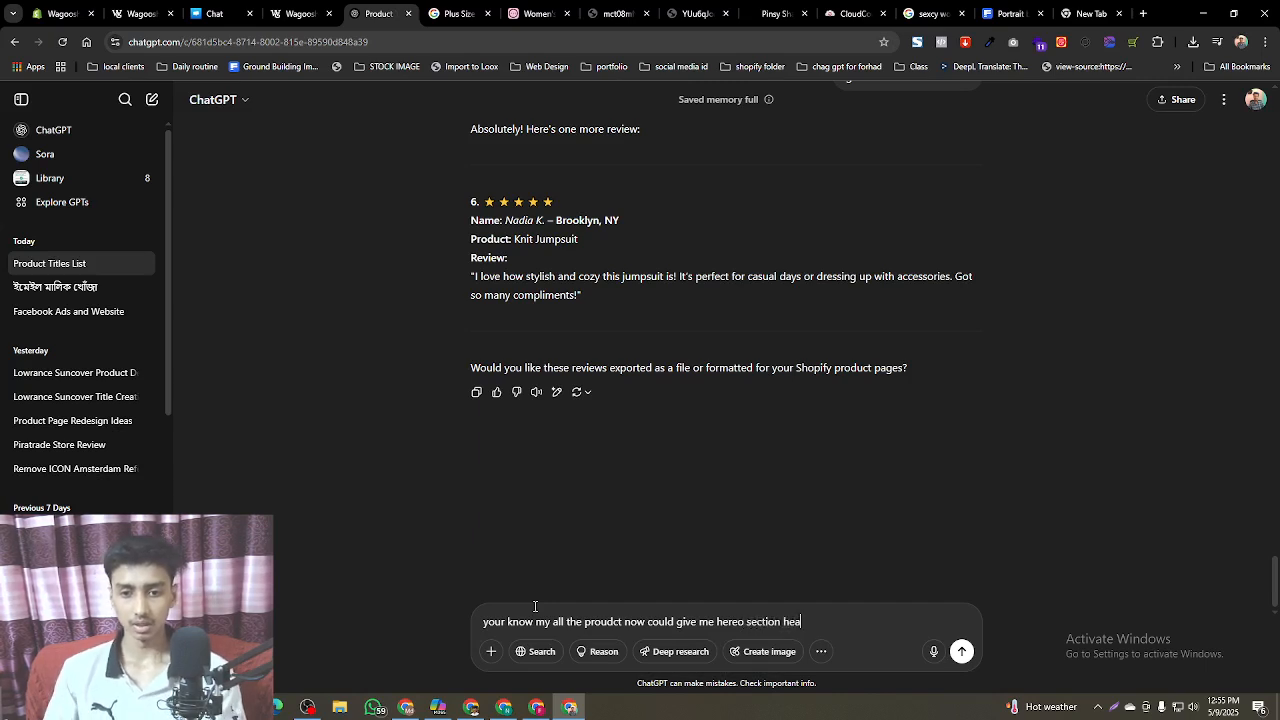
{"action": "type", "text": "ding ans"}
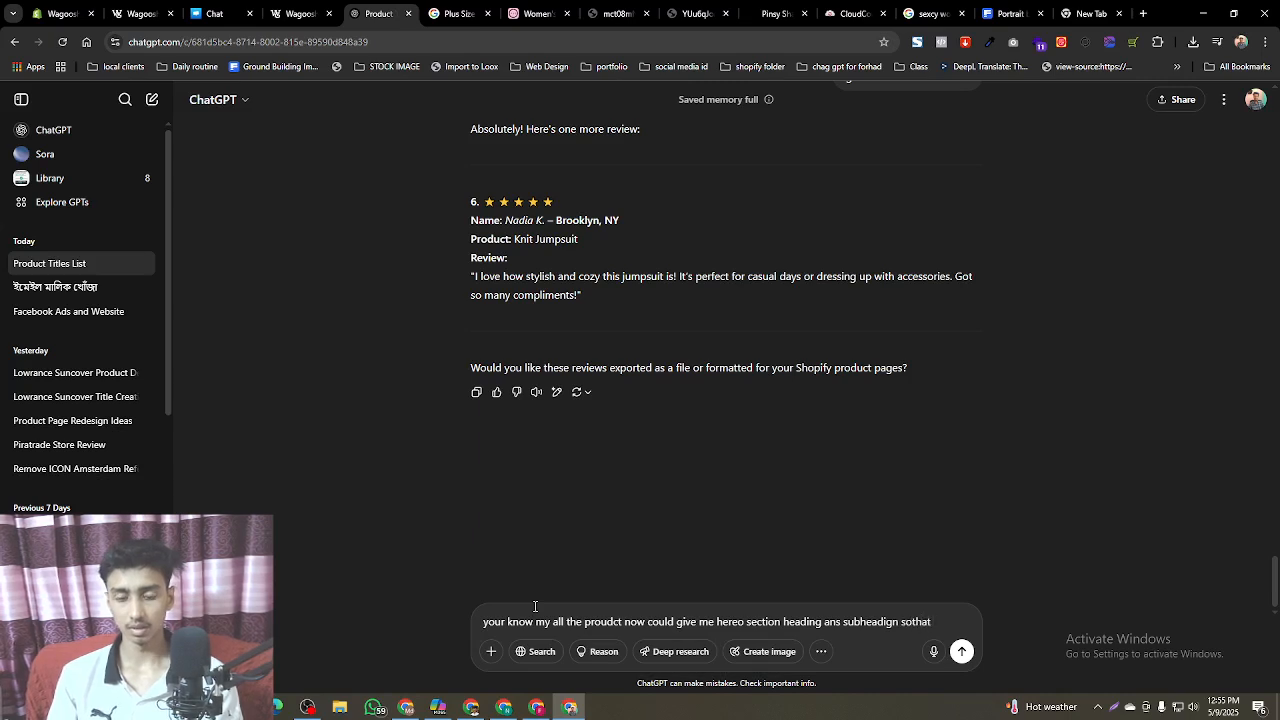
{"action": "type", "text": "subheadign sothat customer"}
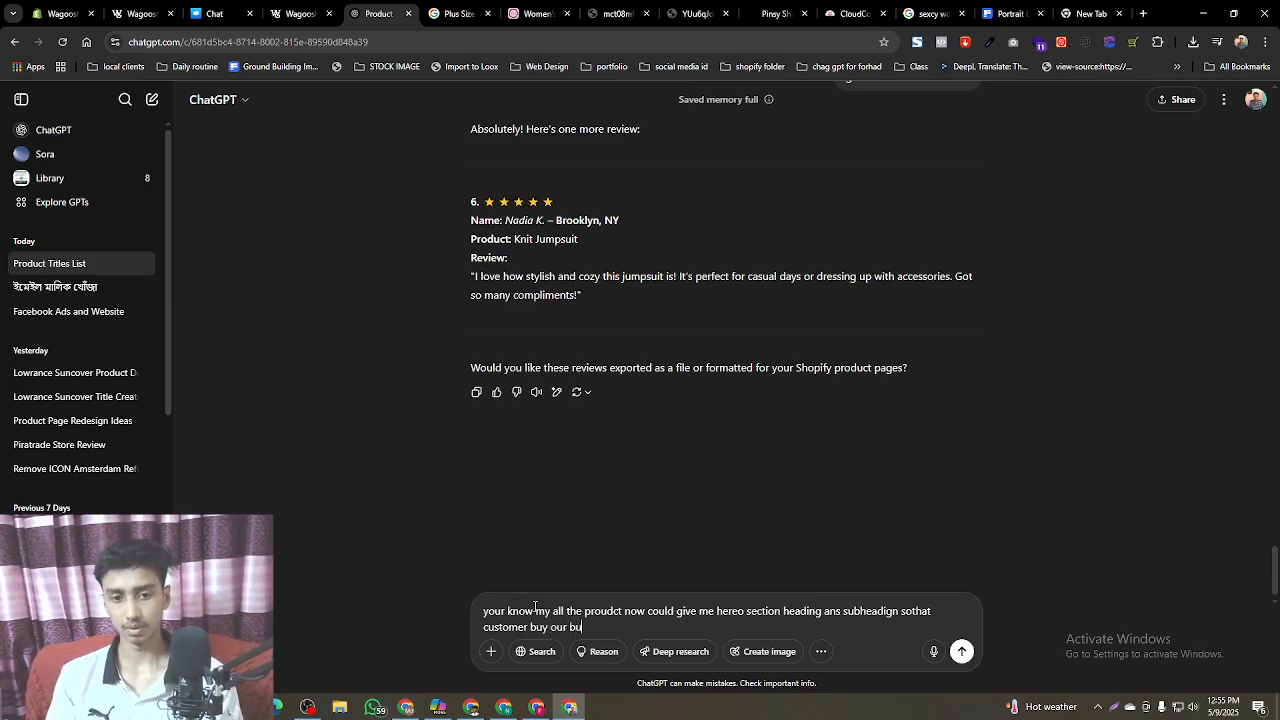
{"action": "type", "text": "buy our product s"}
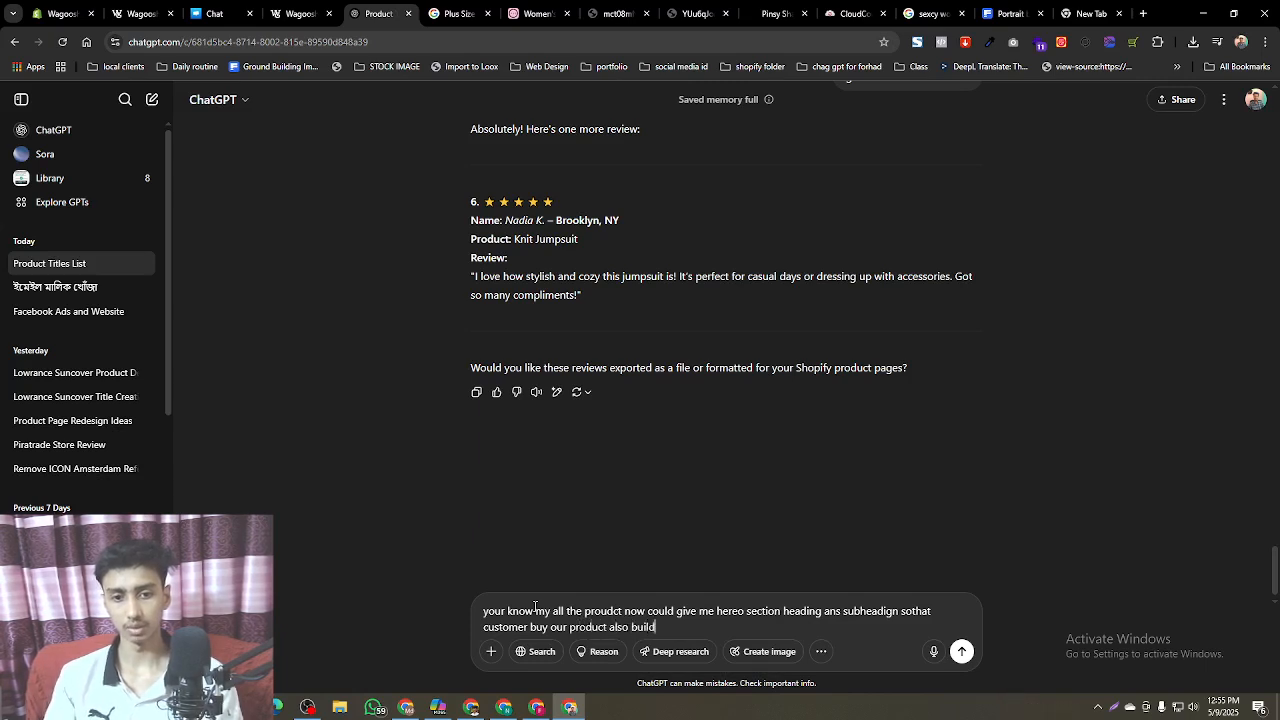
{"action": "key", "text": "Return"}
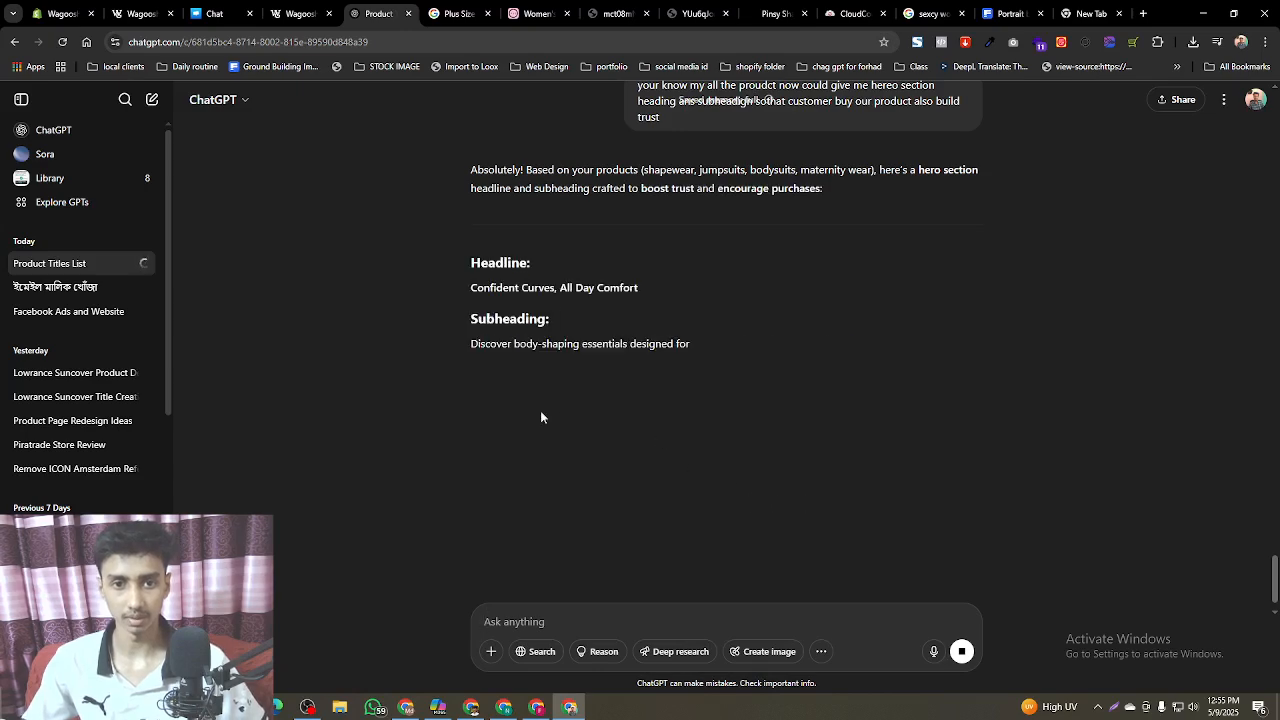
- Copy ChatGPT's headline and replace the first parallax banner's heading in the Shopify editor with "Confident Curves, All Day Comfort"
{"action": "triple_click", "coordinate": [515, 287]}
{"action": "key", "text": "ctrl+c"}
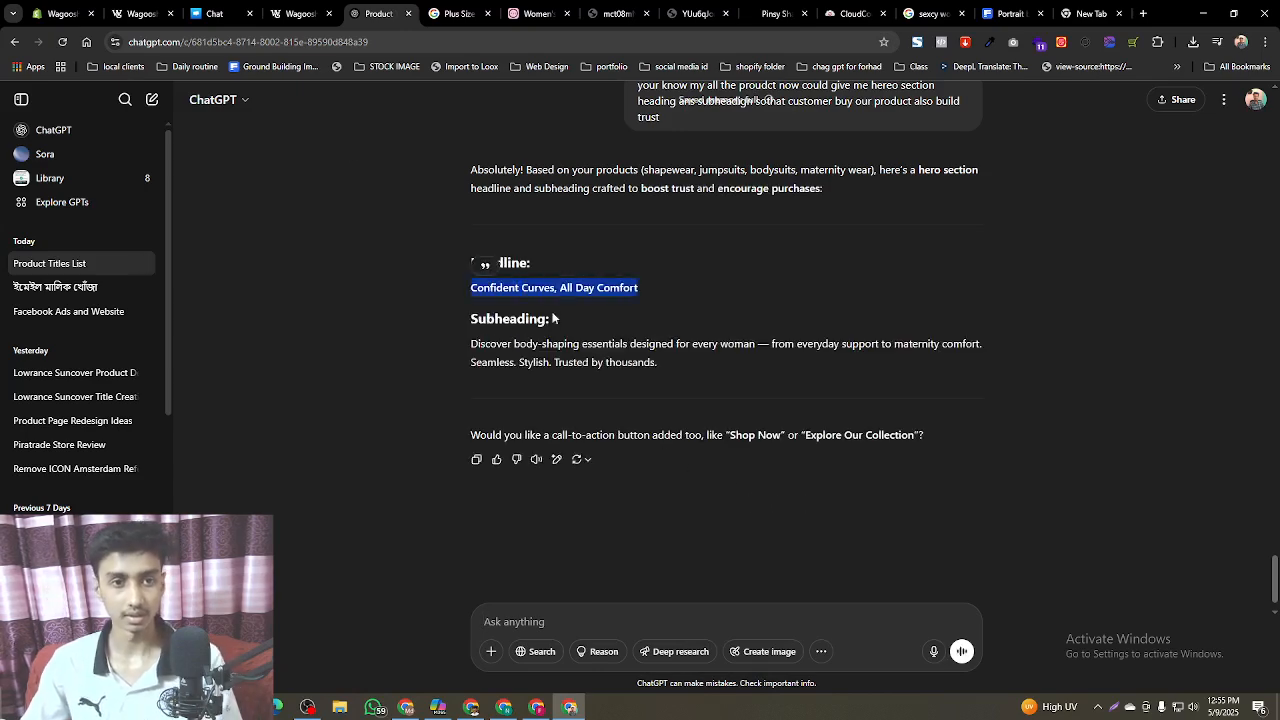
{"action": "left_click", "coordinate": [62, 13]}
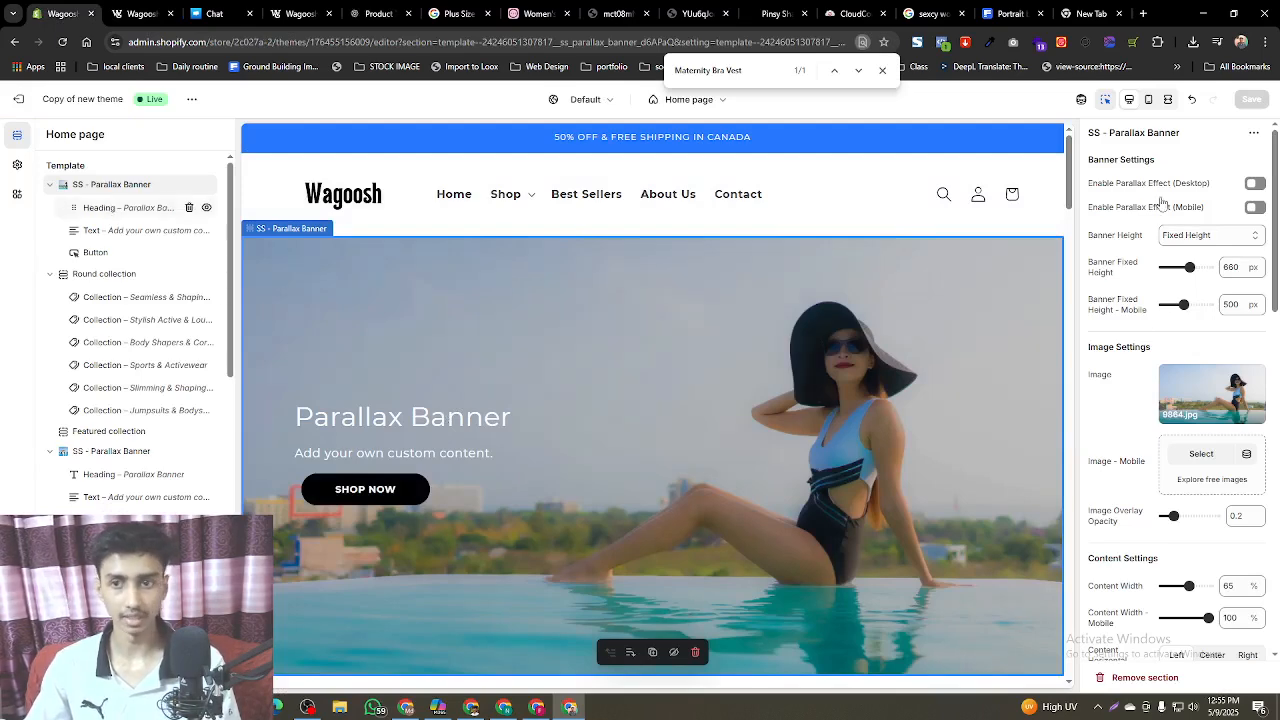
{"action": "triple_click", "coordinate": [1161, 233]}
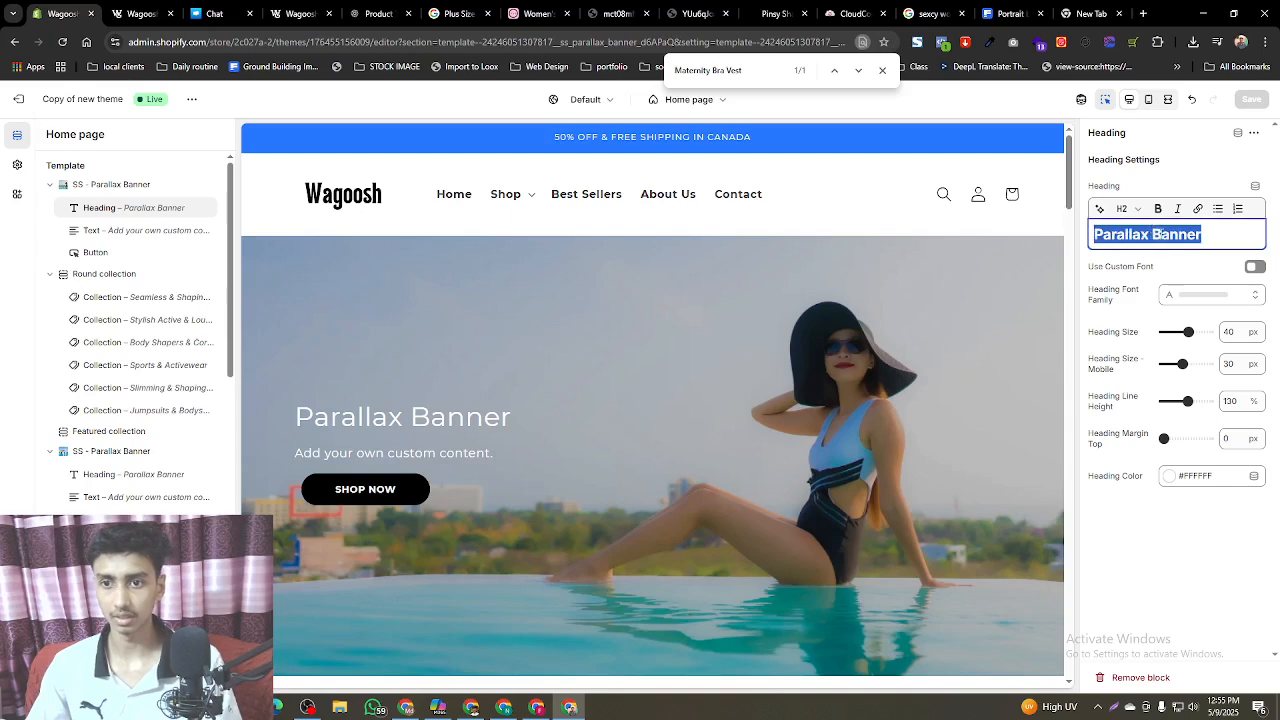
{"action": "key", "text": "ctrl+v"}
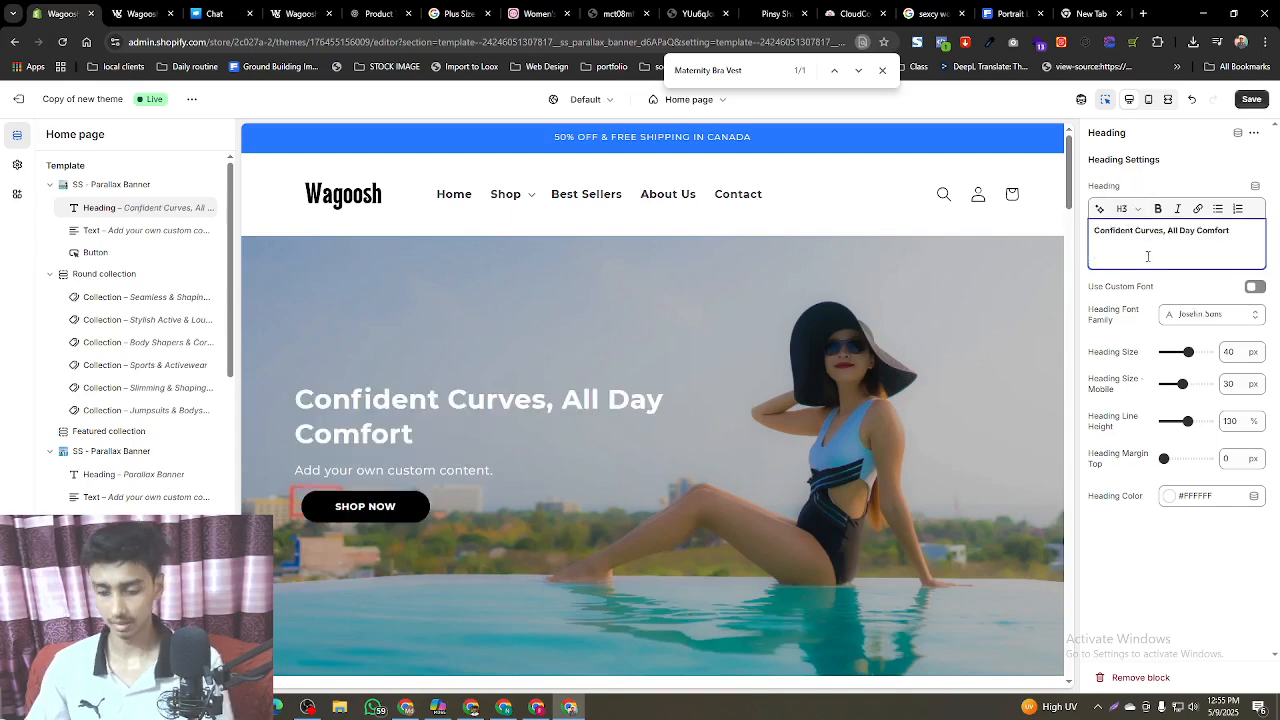
{"action": "key", "text": "BackSpace"}
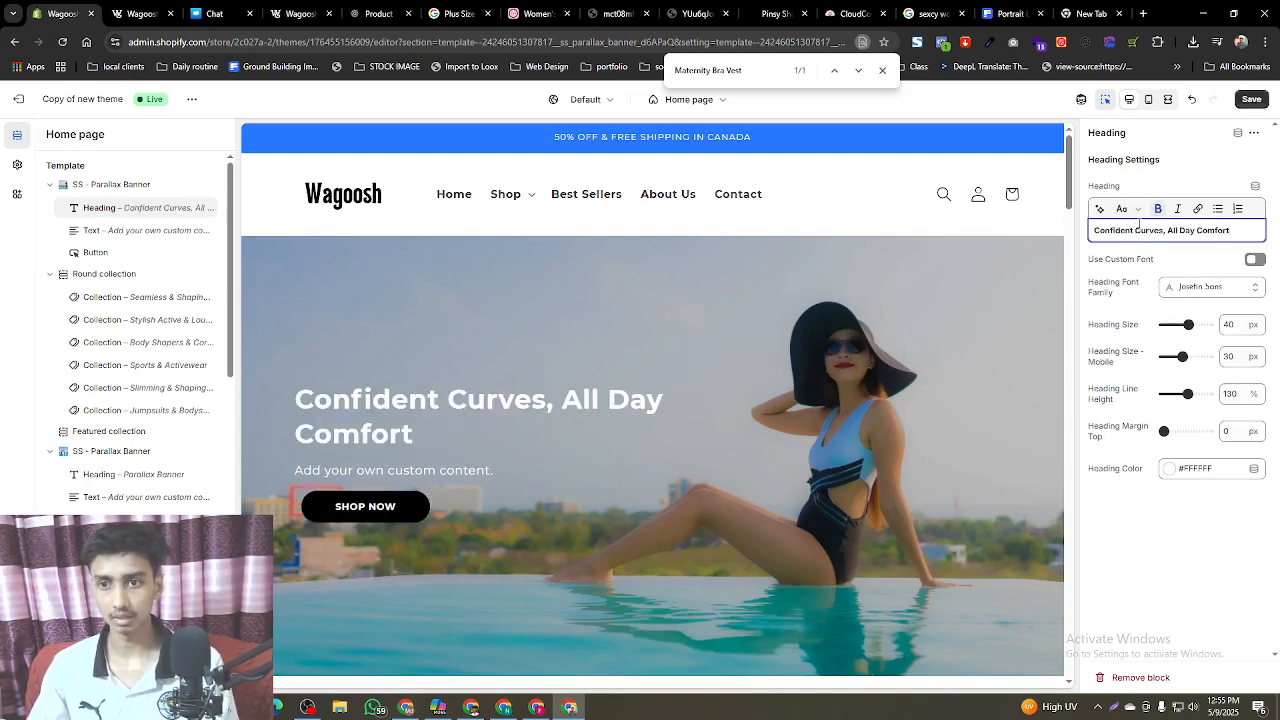
- Format the first parallax banner's heading text as Heading 2
{"action": "triple_click", "coordinate": [1133, 229]}
{"action": "left_click", "coordinate": [1122, 208]}
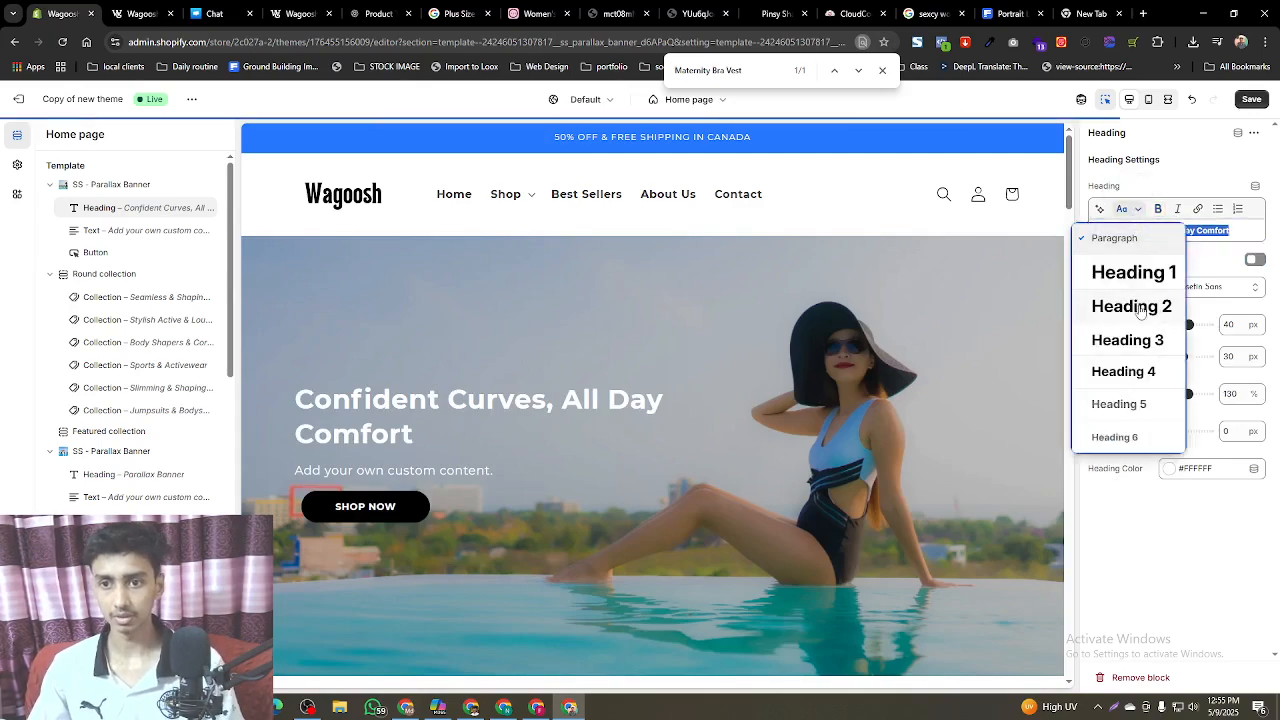
{"action": "left_click", "coordinate": [1138, 303]}
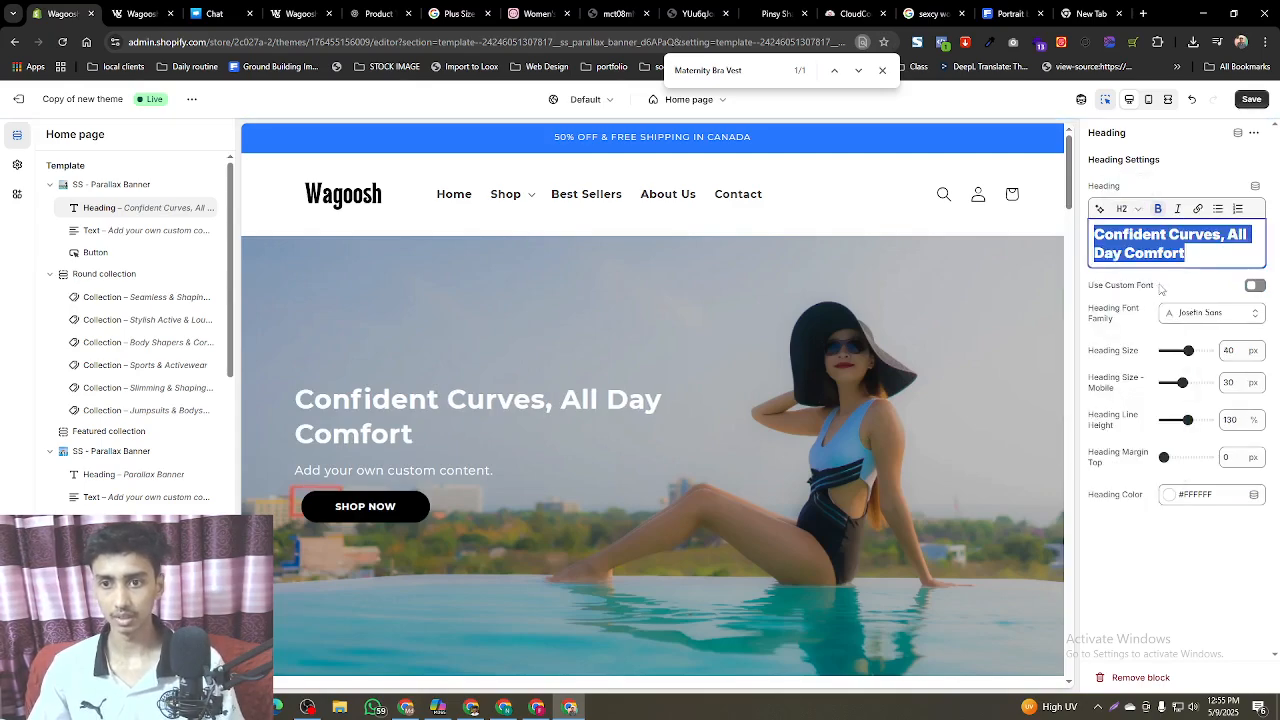
{"action": "left_click", "coordinate": [1176, 192]}
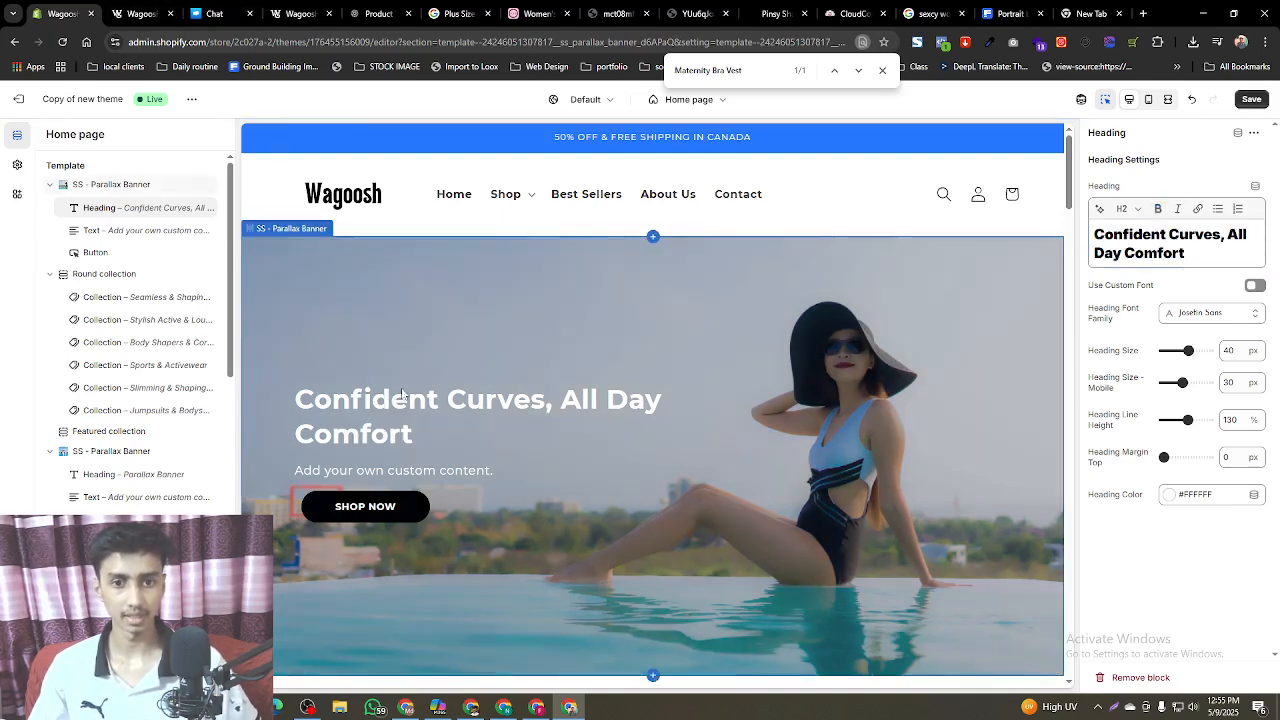
- Replace the first parallax banner's text with ChatGPT's suggested subheading beginning "Discover body-shaping essentials designed for every woman"
{"action": "left_click", "coordinate": [380, 10]}
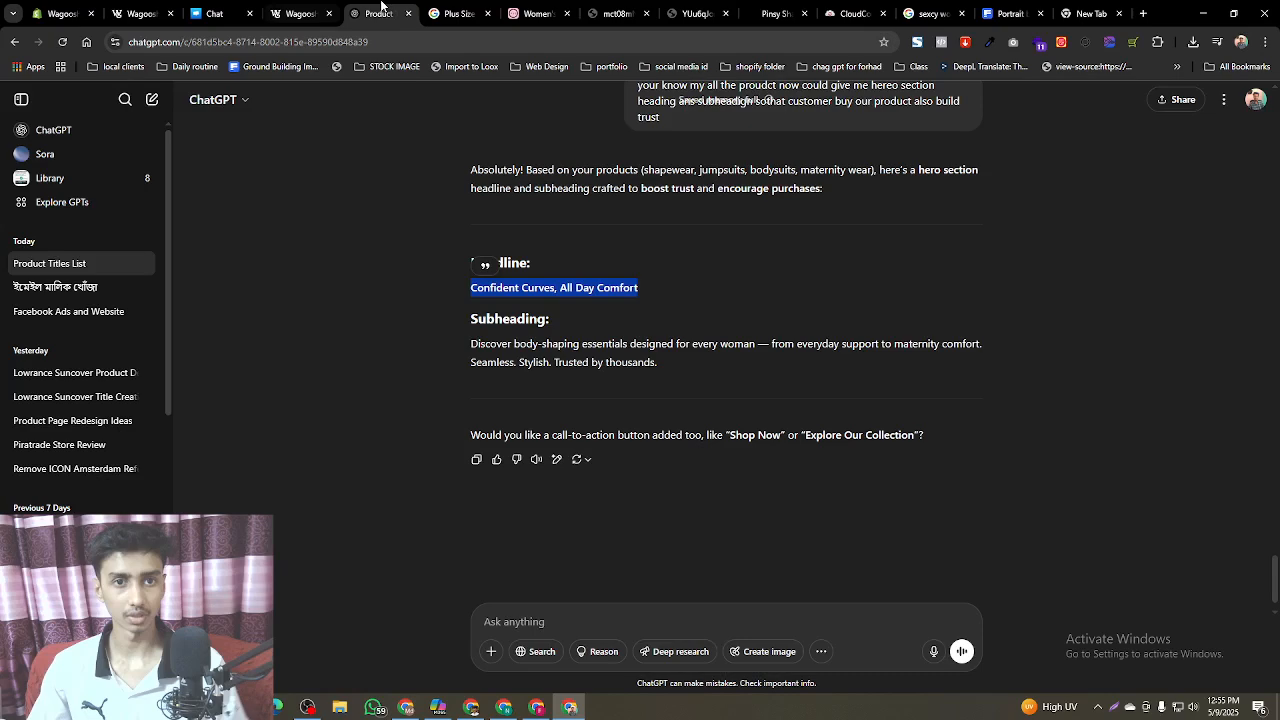
{"action": "triple_click", "coordinate": [549, 359]}
{"action": "key", "text": "ctrl+c"}
{"action": "left_click", "coordinate": [119, 6]}
{"action": "left_click", "coordinate": [66, 6]}
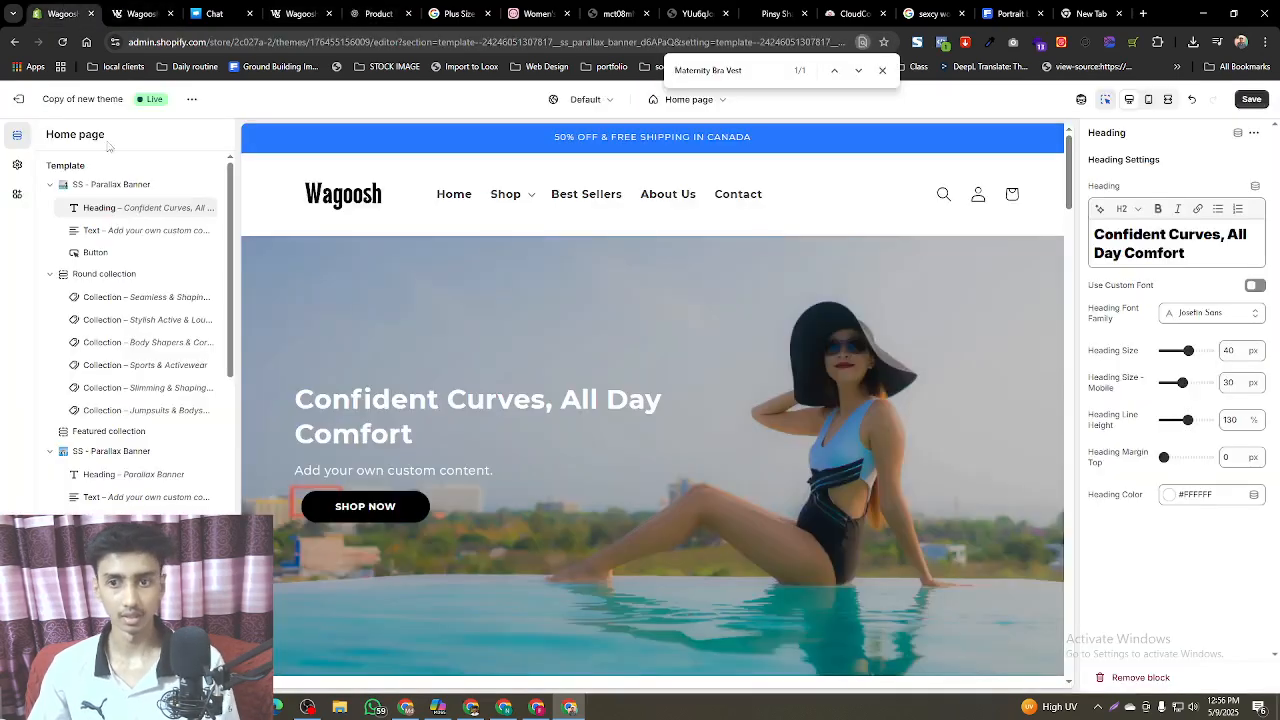
{"action": "left_click", "coordinate": [150, 238]}
{"action": "triple_click", "coordinate": [1152, 230]}
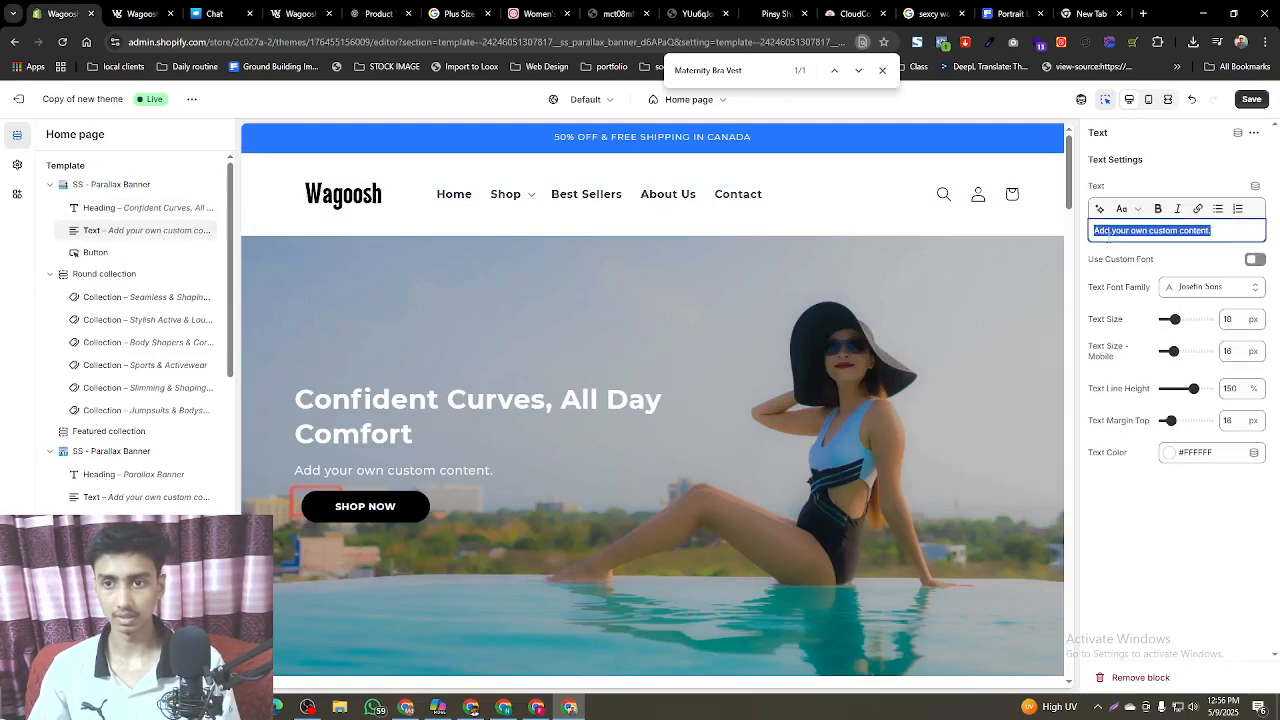
{"action": "key", "text": "ctrl+v"}
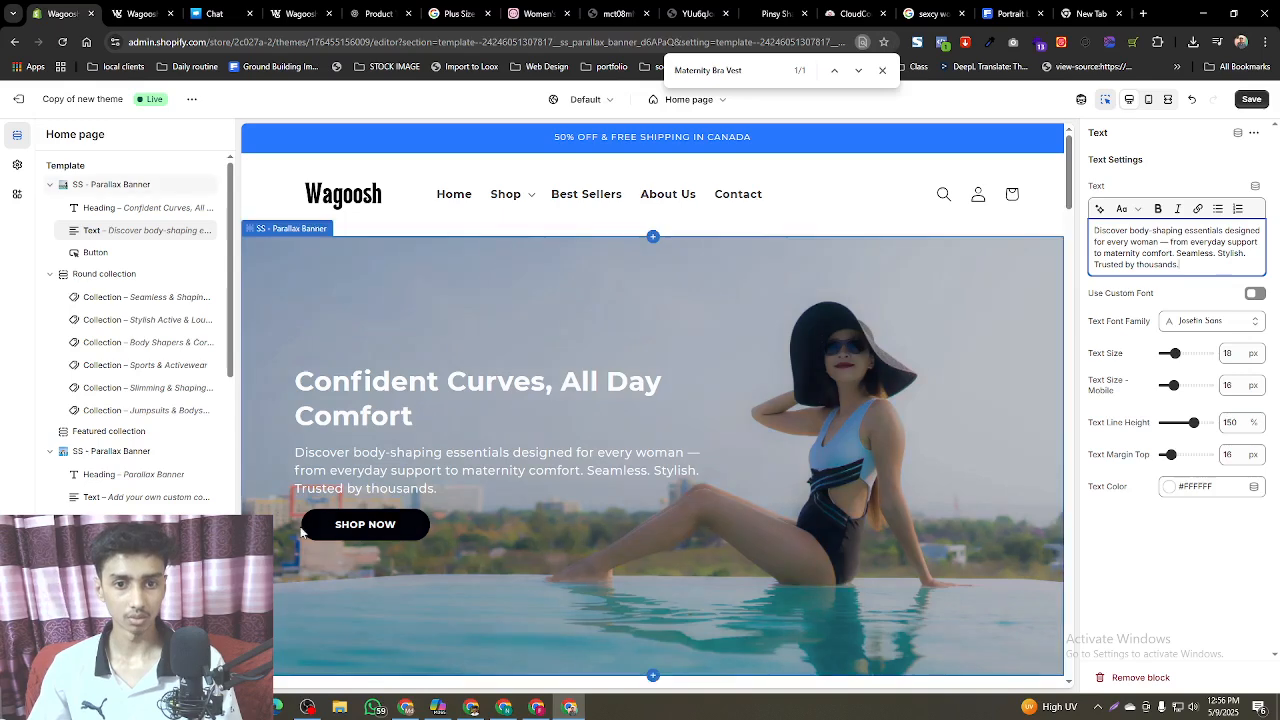
- Link the first parallax banner's SHOP NOW button to All products
{"action": "left_click", "coordinate": [95, 253]}
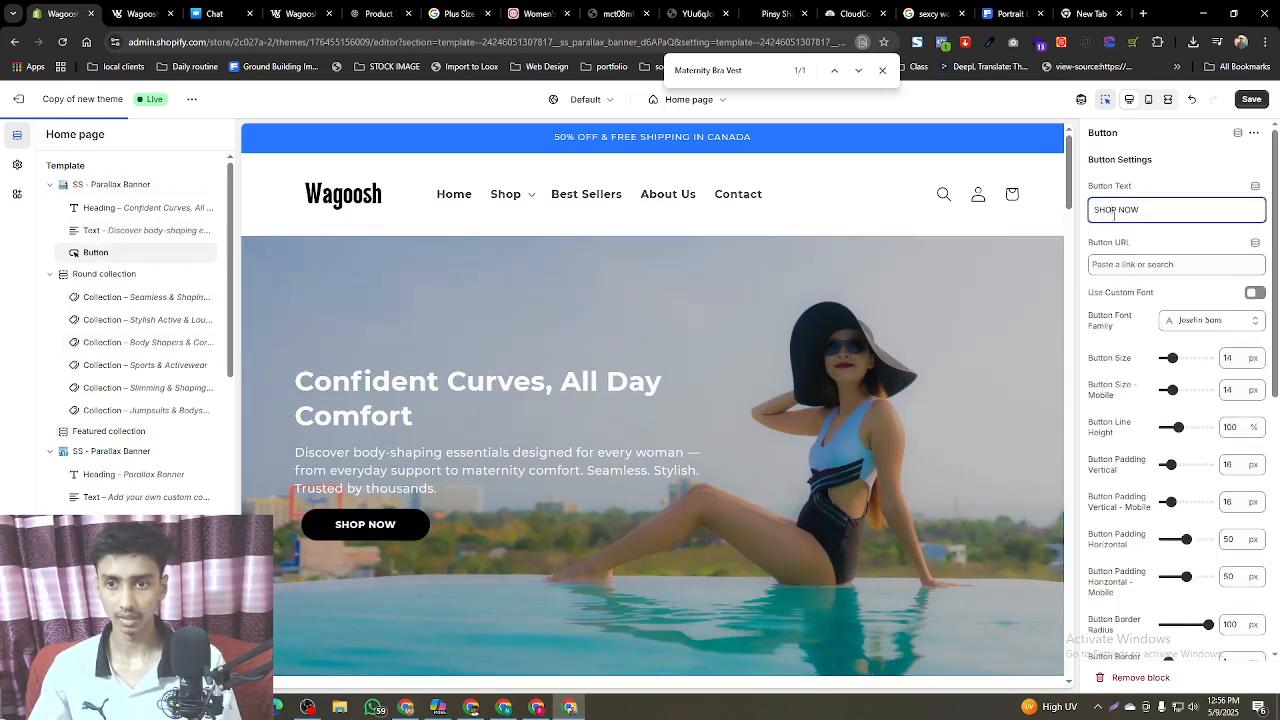
{"action": "left_click", "coordinate": [1134, 262]}
{"action": "left_click", "coordinate": [1147, 321]}
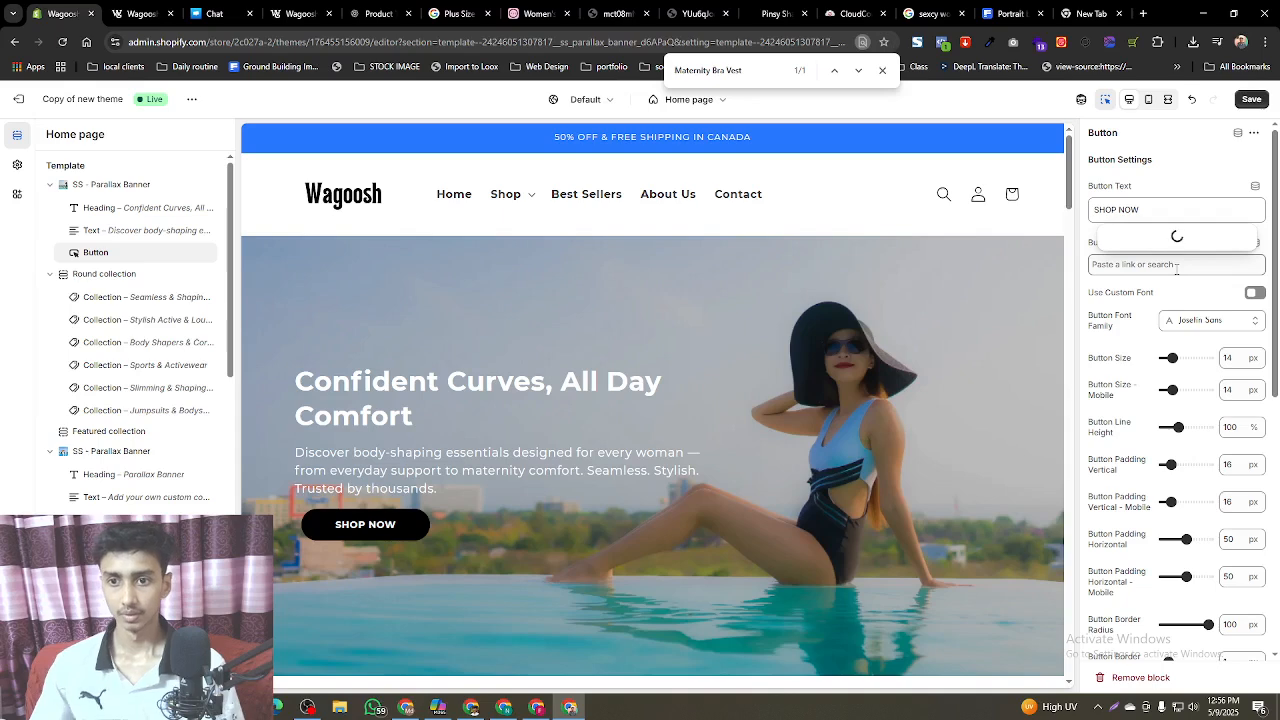
{"action": "left_click", "coordinate": [1147, 321]}
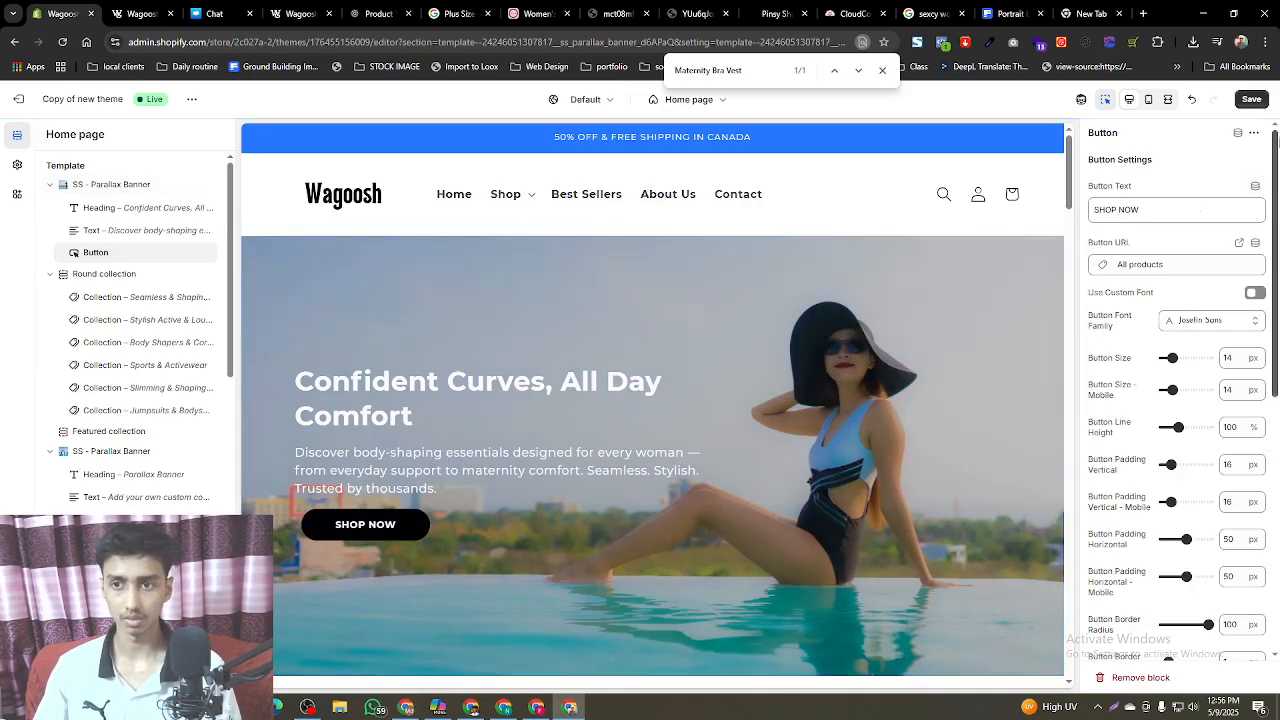
- Save the theme changes and reload the live Wagoosh store to check the first banner's new copy
{"action": "left_click", "coordinate": [1251, 99]}
{"action": "left_click", "coordinate": [137, 11]}
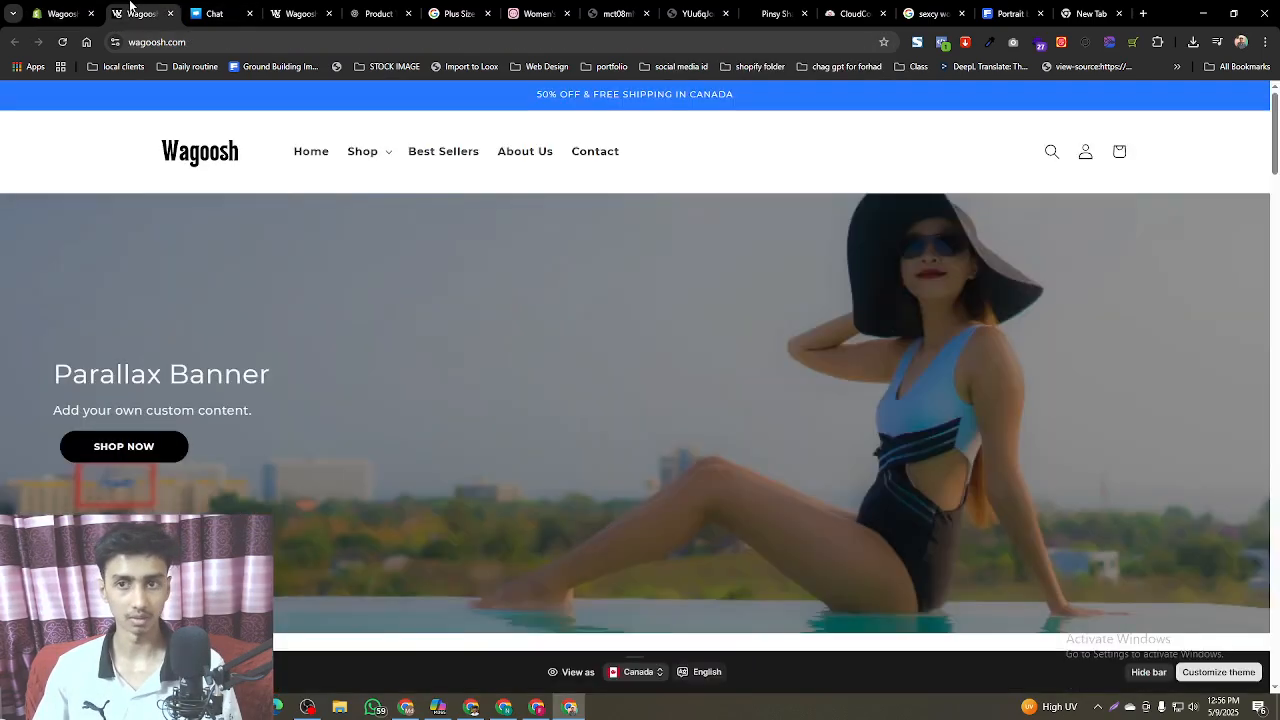
{"action": "left_click", "coordinate": [66, 12]}
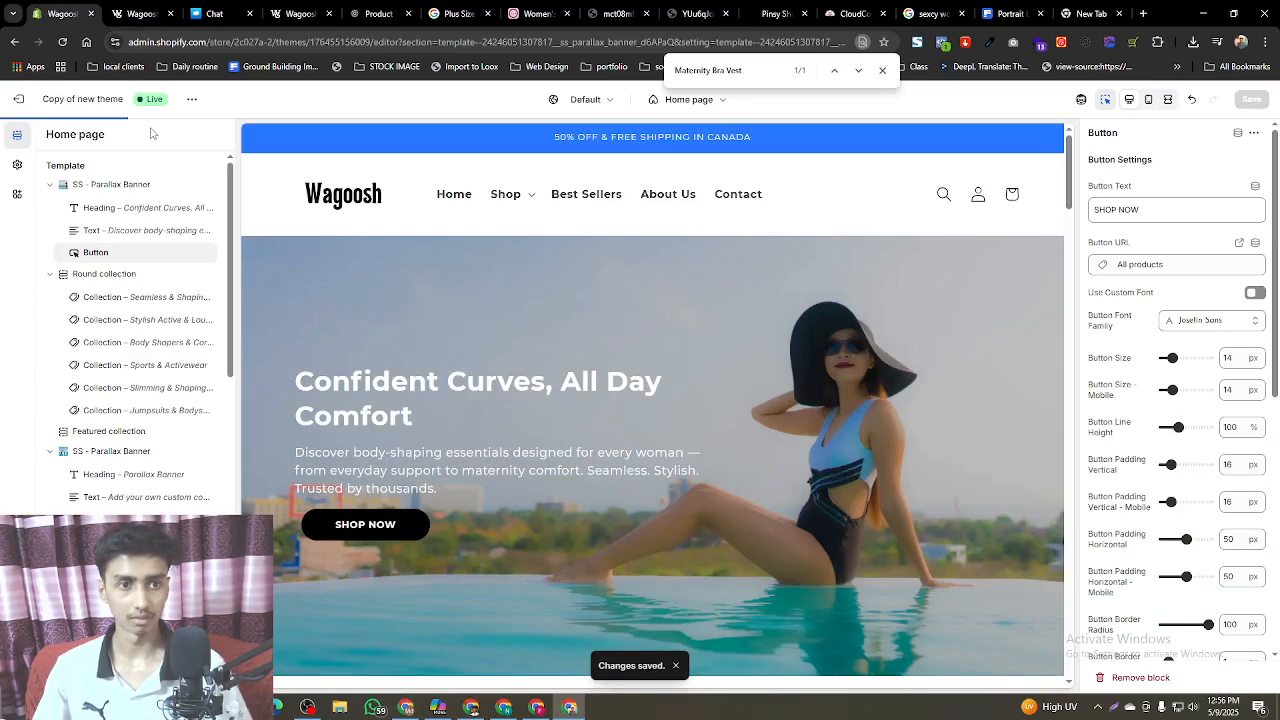
{"action": "left_click", "coordinate": [140, 11]}
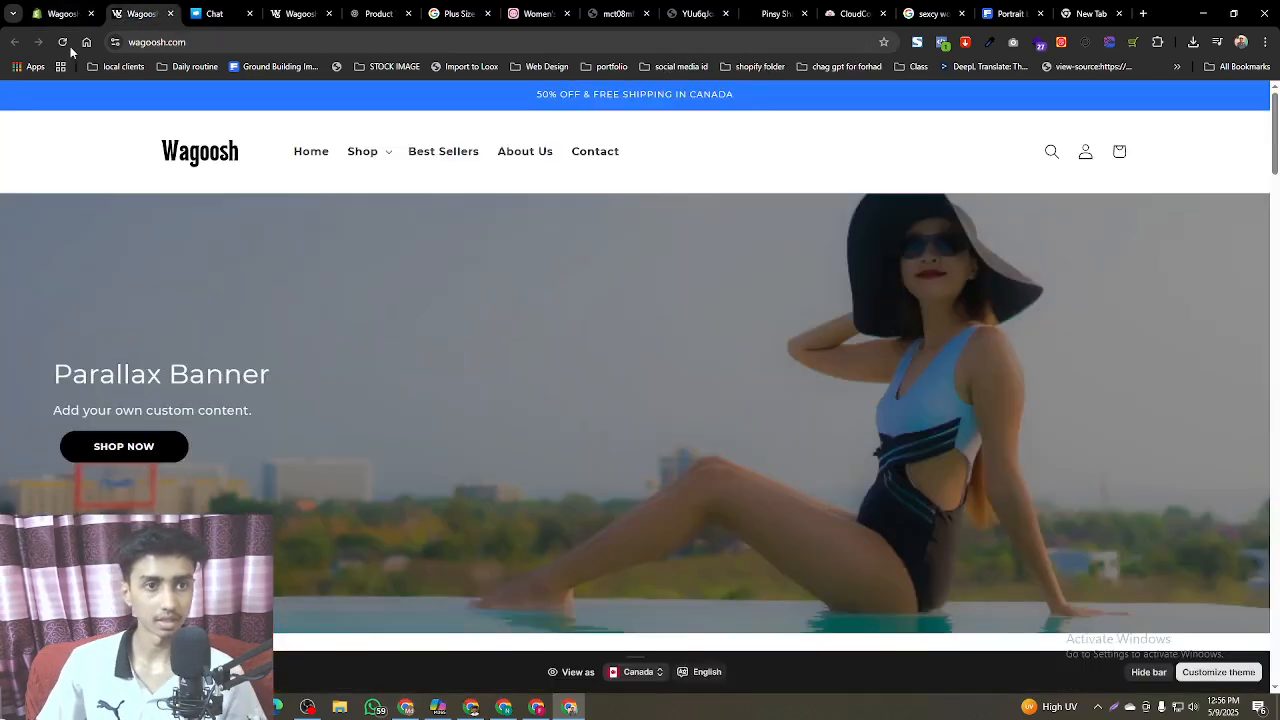
{"action": "left_click", "coordinate": [62, 42]}
{"action": "left_click", "coordinate": [66, 12]}
{"action": "left_click", "coordinate": [140, 11]}
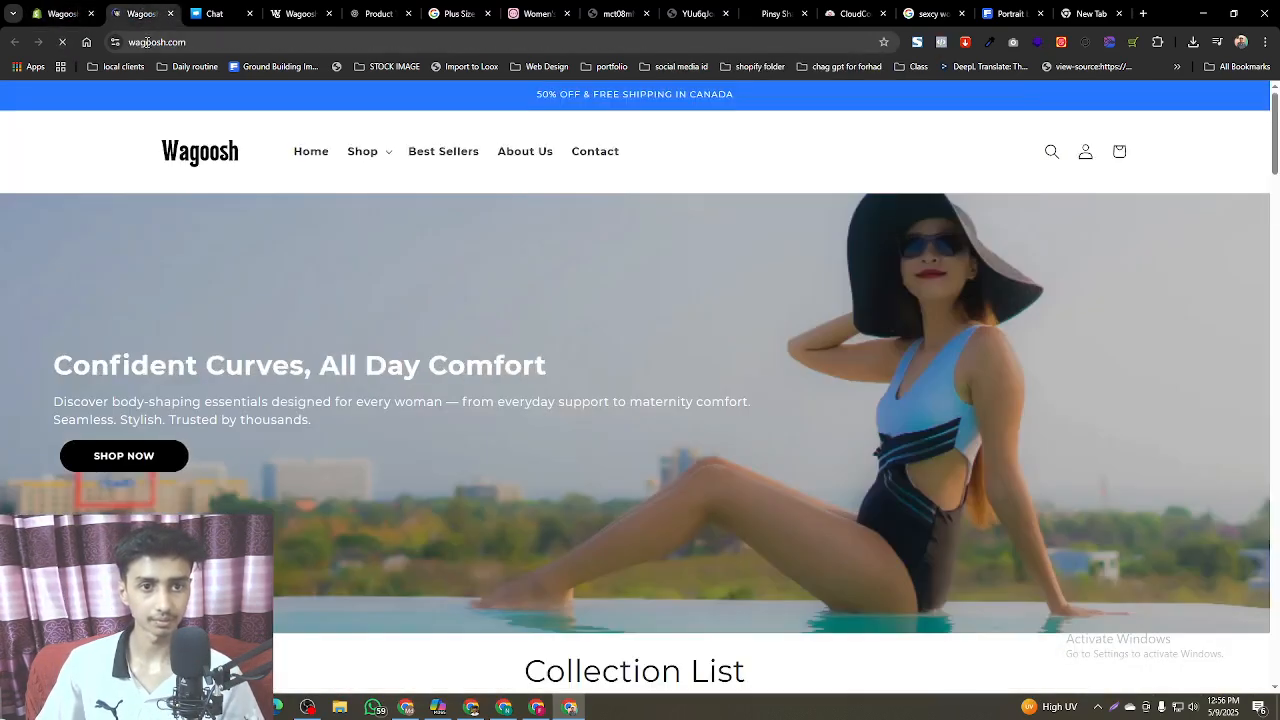
{"action": "scroll", "coordinate": [224, 285], "scroll_direction": "down", "scroll_amount": 2}
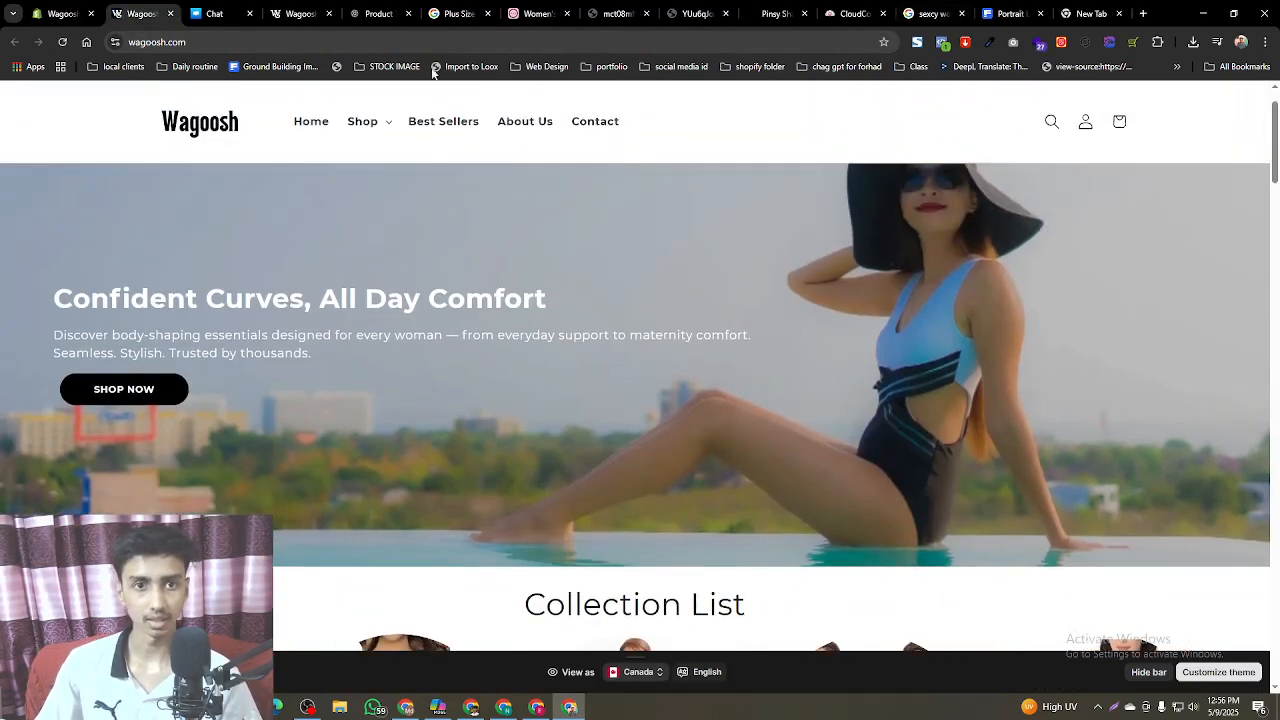
- Switch to ChatGPT and ask for improved hero copy with the prompt "do not like give me more beetter"
{"action": "left_click", "coordinate": [378, 13]}
{"action": "left_click", "coordinate": [519, 622]}
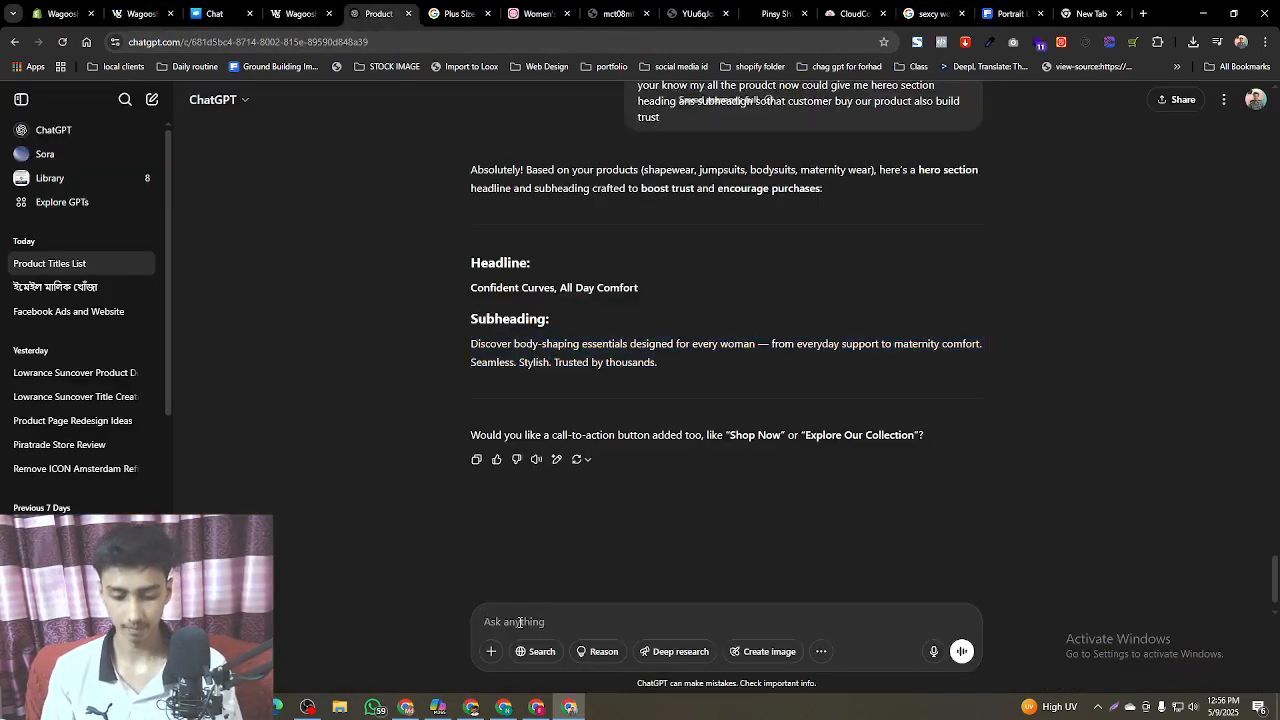
{"action": "type", "text": "the"}
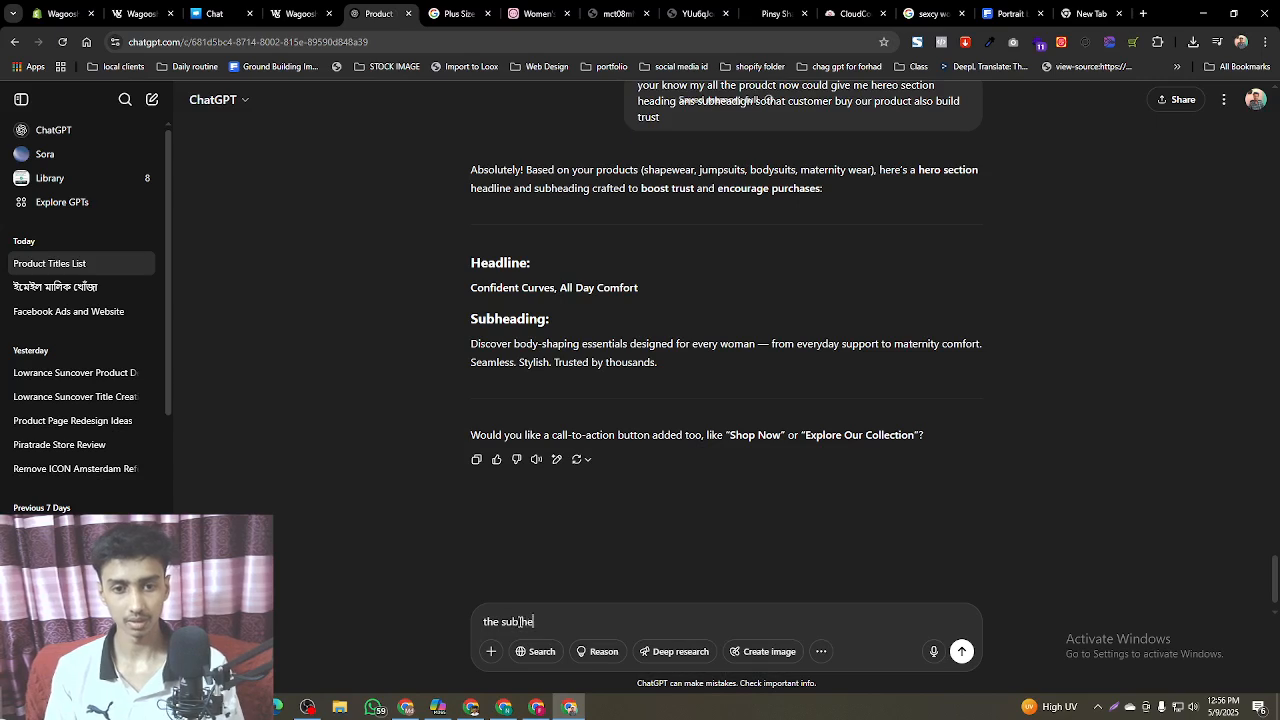
{"action": "type", "text": " subhe"}
{"action": "key", "text": "ctrl+a"}
{"action": "type", "text": "do "}
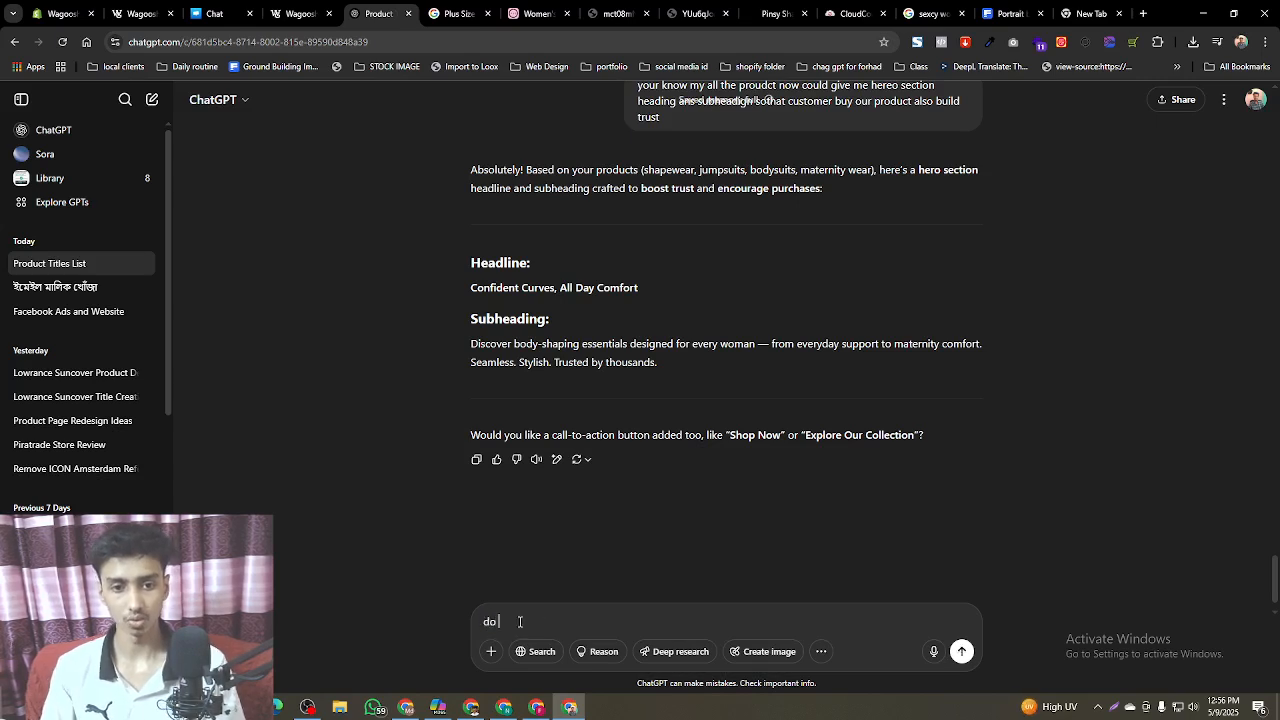
{"action": "type", "text": "not like gi"}
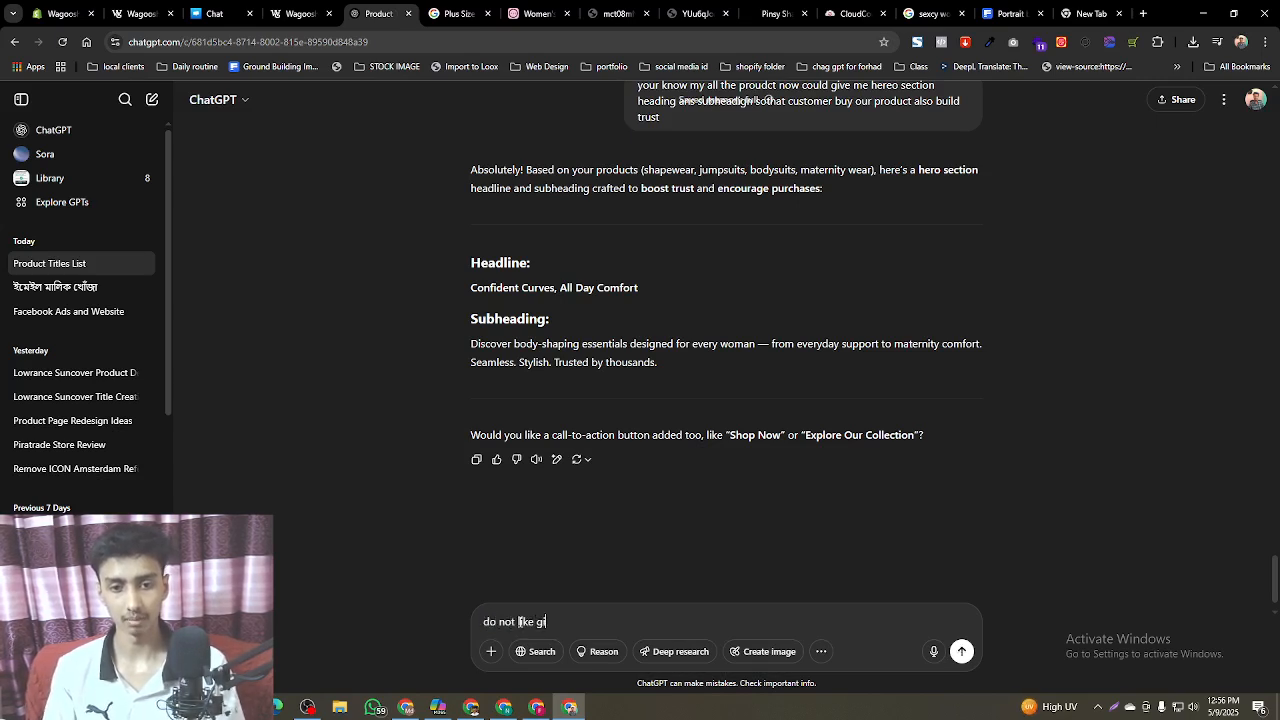
{"action": "type", "text": "ve me more be"}
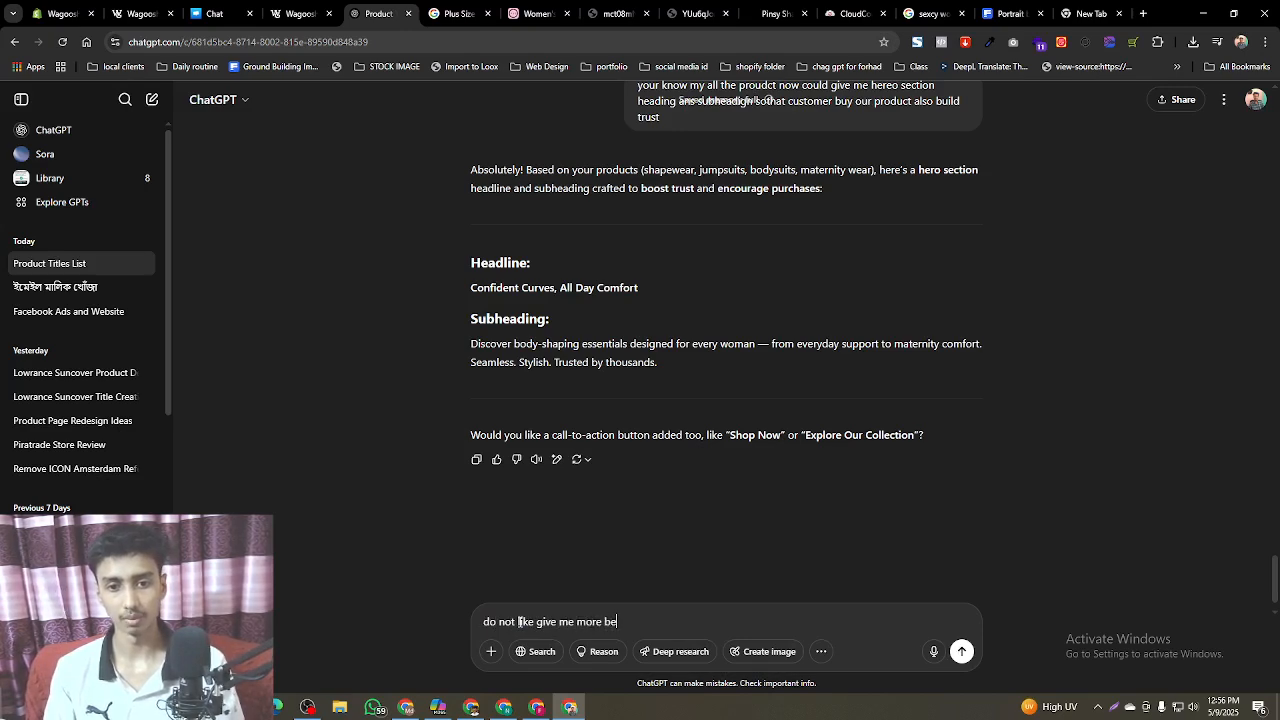
{"action": "type", "text": "etter"}
{"action": "key", "text": "Return"}
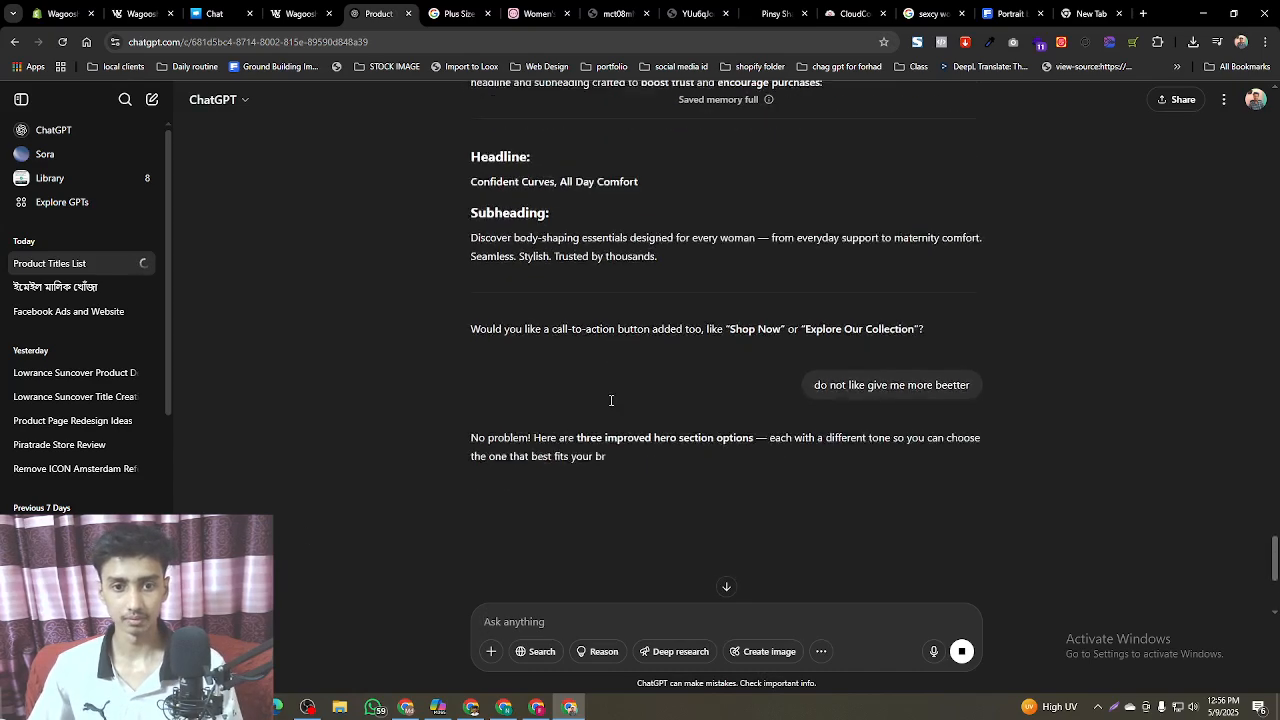
{"action": "left_click", "coordinate": [307, 707]}
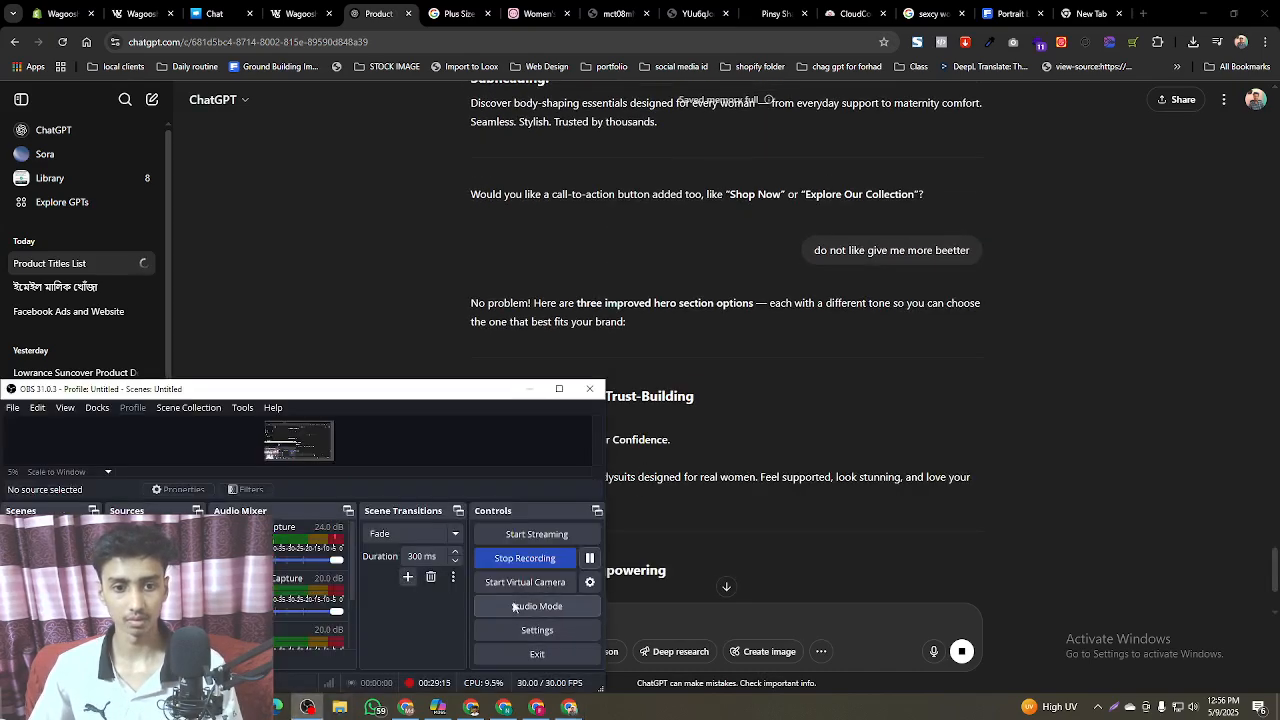
{"action": "left_click", "coordinate": [750, 545]}
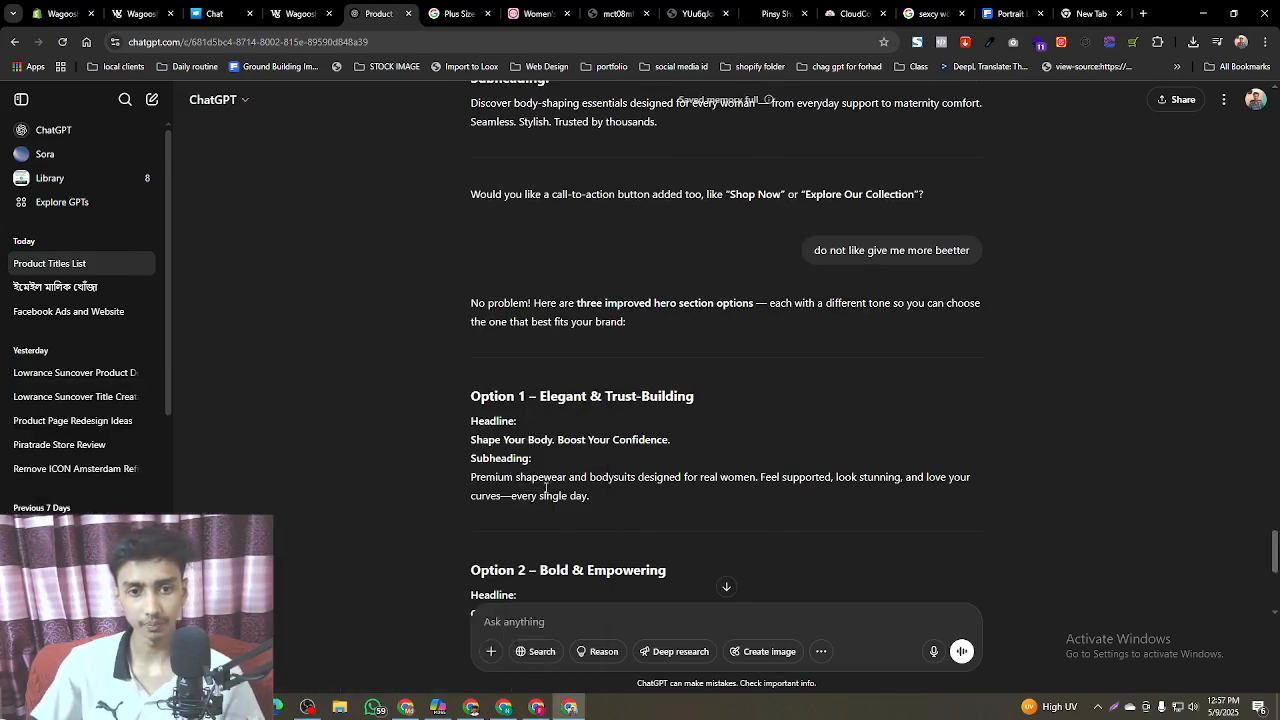
- Copy ChatGPT's Option 1 headline and replace the second parallax banner's heading in the Shopify editor with "Shape Your Body. Boost Your Confidence."
{"action": "left_click_drag", "start_coordinate": [473, 440], "coordinate": [670, 441]}
{"action": "key", "text": "ctrl+c"}
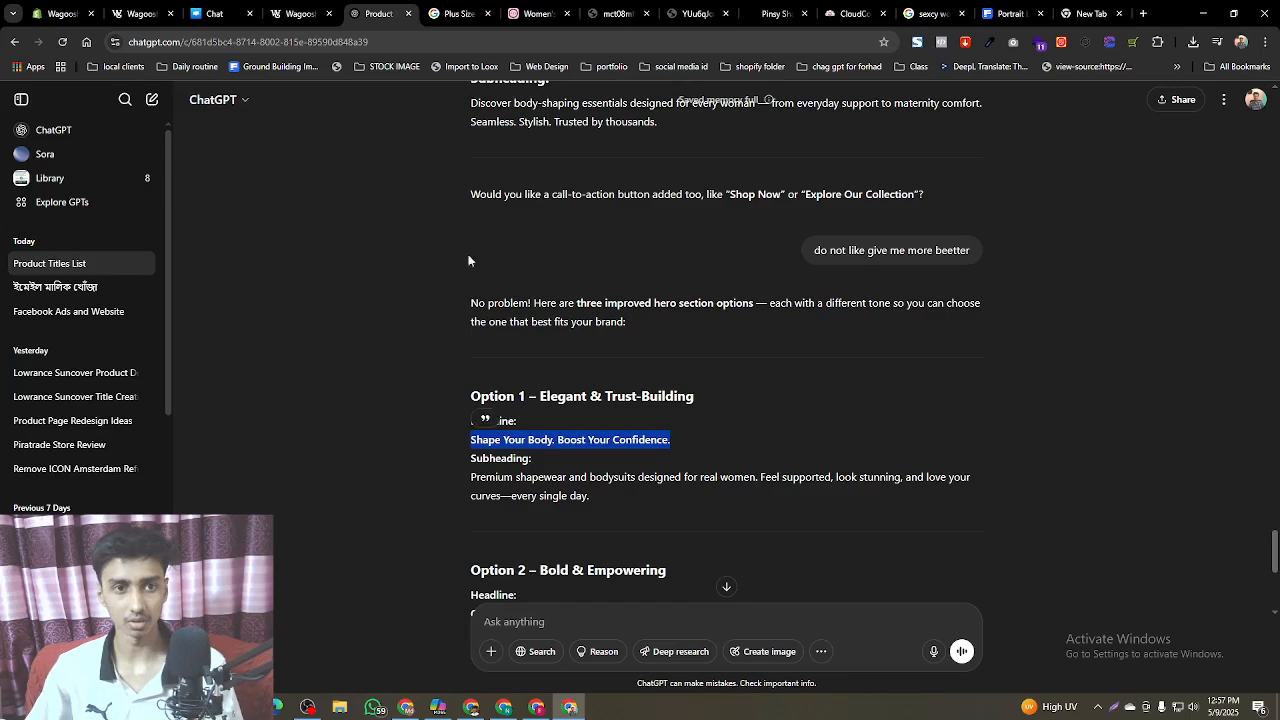
{"action": "key", "text": "ctrl+1"}
{"action": "scroll", "coordinate": [536, 456], "scroll_direction": "down", "scroll_amount": 15}
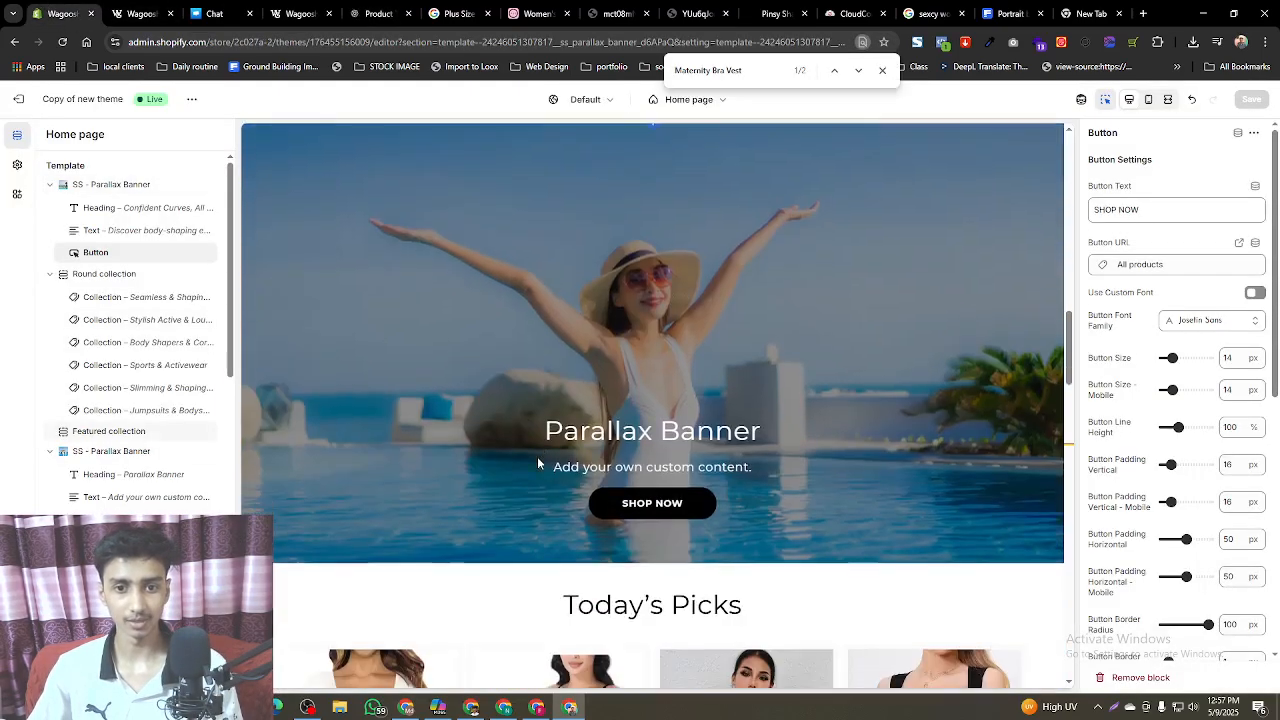
{"action": "left_click", "coordinate": [100, 451]}
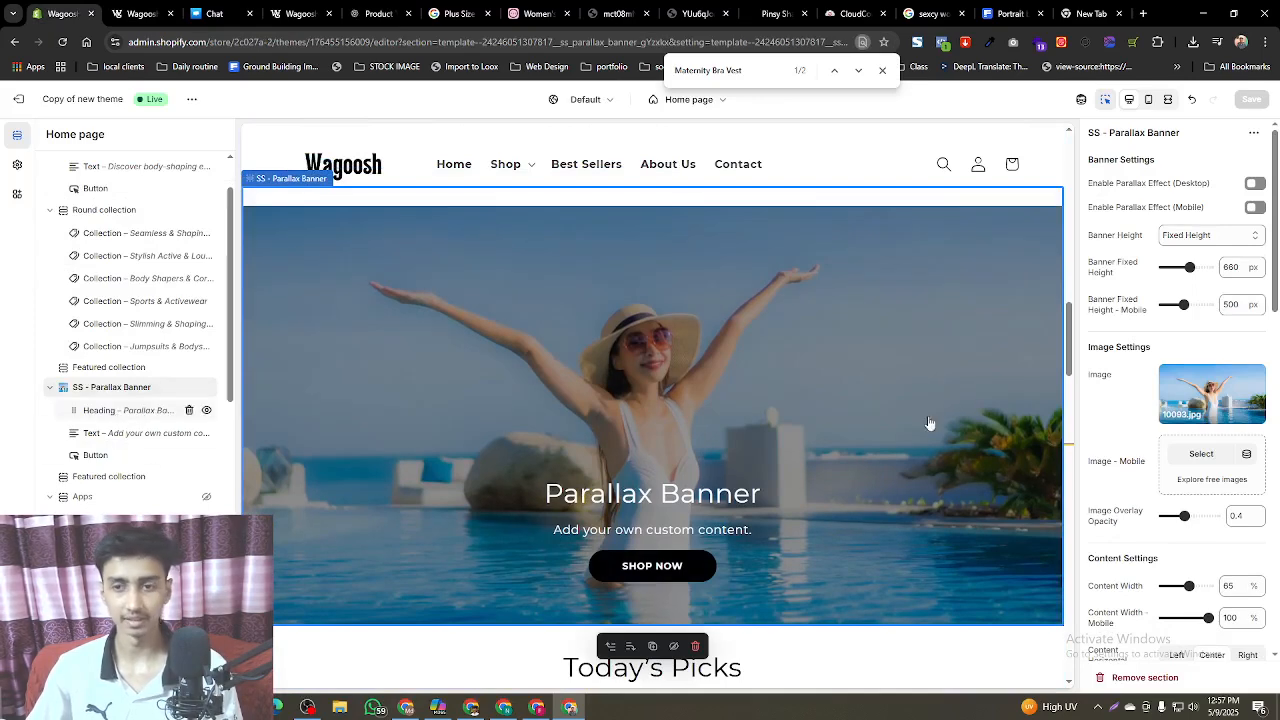
{"action": "left_click", "coordinate": [112, 411]}
{"action": "triple_click", "coordinate": [1139, 237]}
{"action": "key", "text": "ctrl+v"}
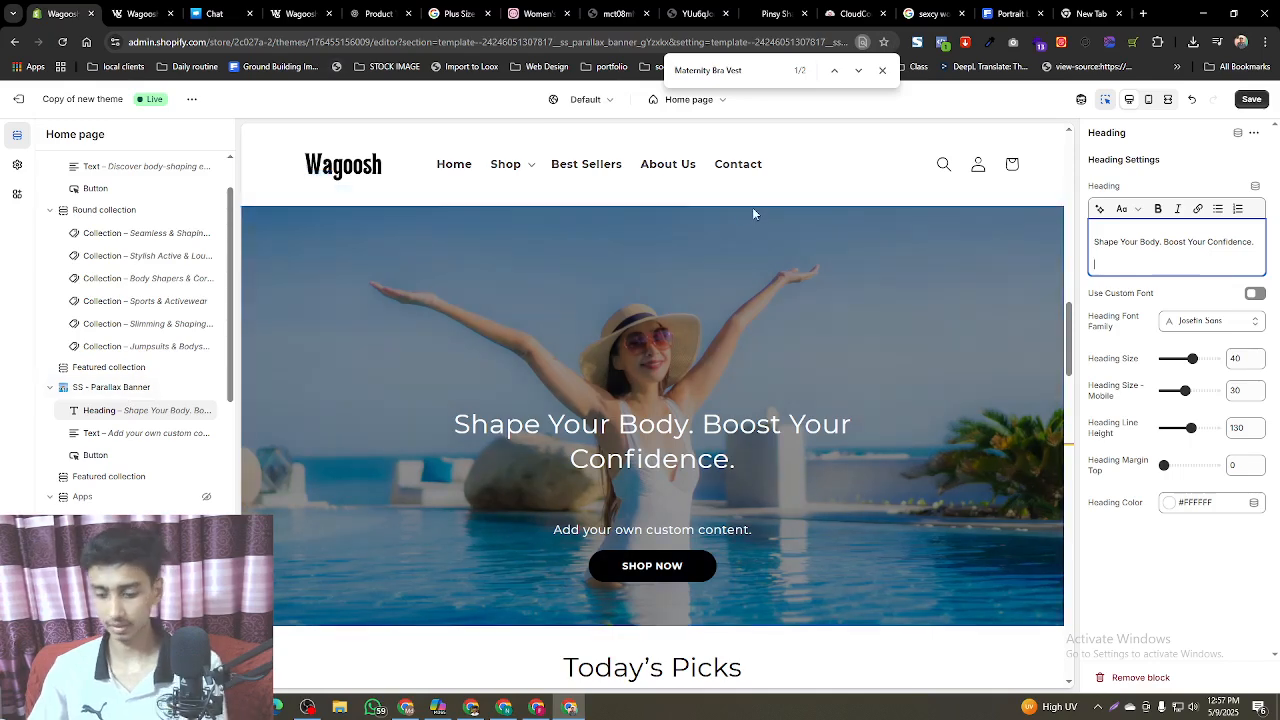
{"action": "key", "text": "BackSpace"}
{"action": "key", "text": "BackSpace"}
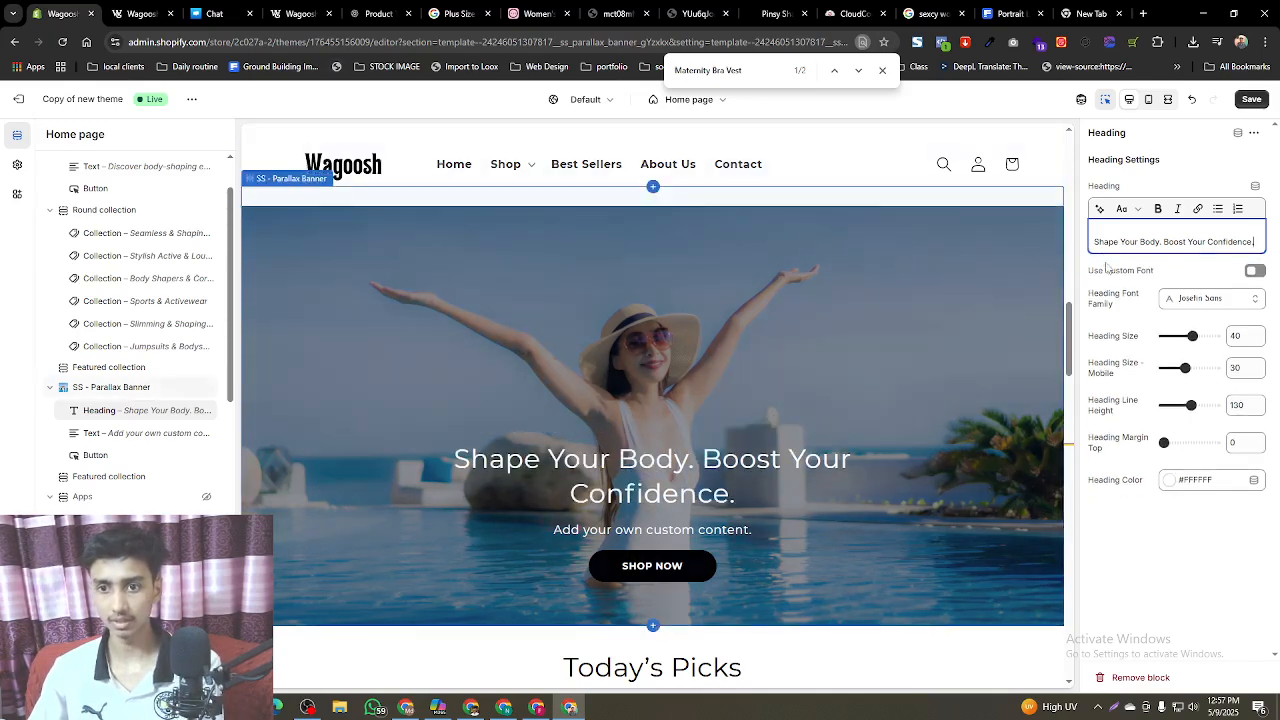
{"action": "key", "text": "BackSpace"}
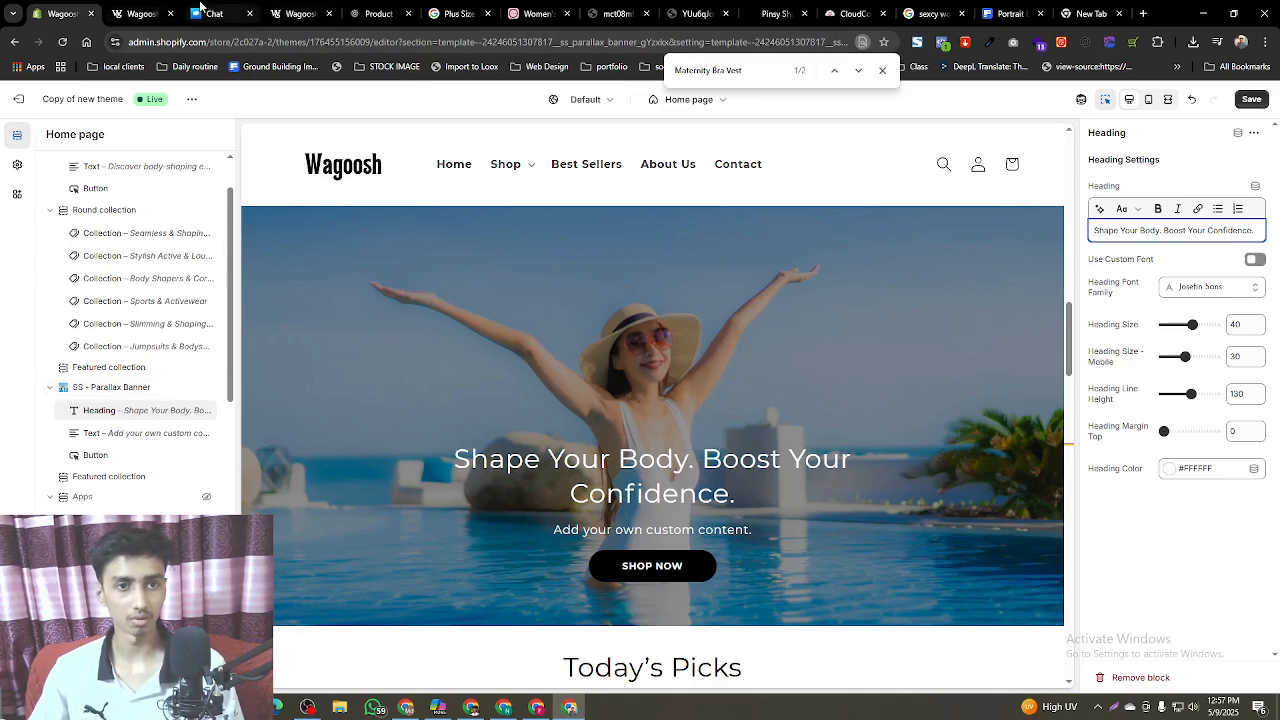
- Replace the second parallax banner's text with ChatGPT's full Option 1 subheading, from "Premium shapewear and bodysuits" through "every single day."
{"action": "left_click", "coordinate": [366, 12]}
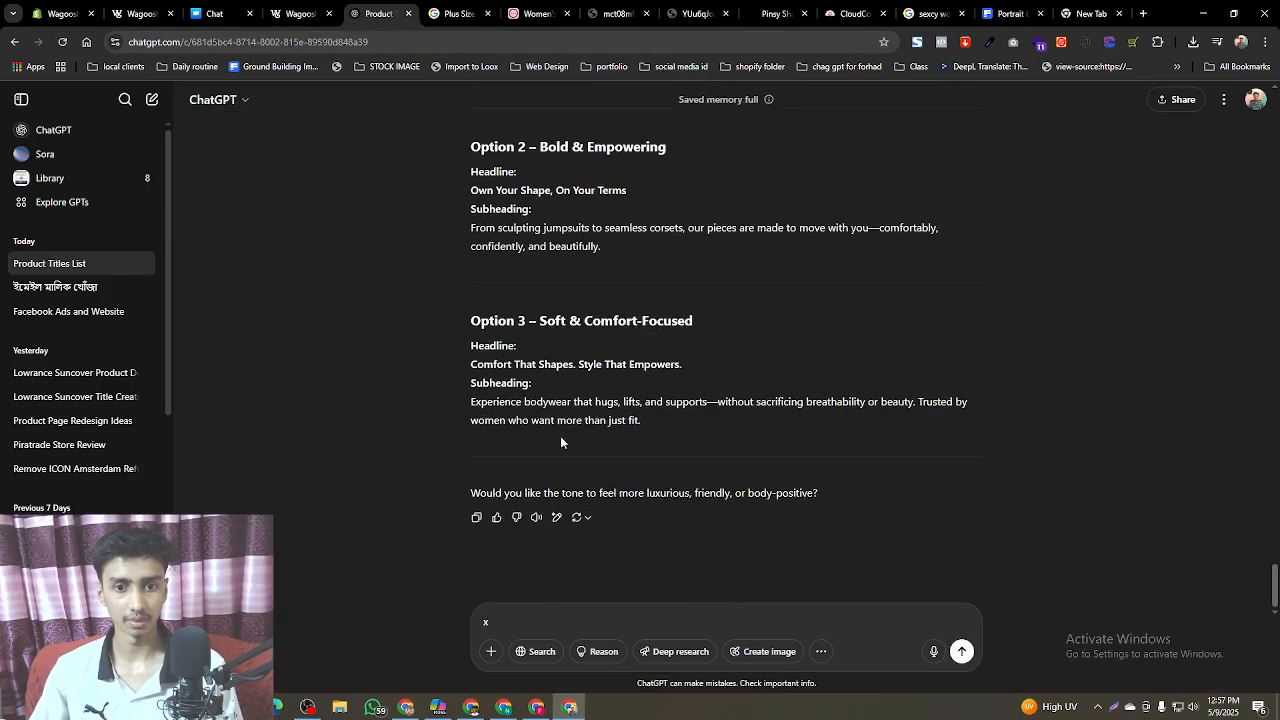
{"action": "scroll", "coordinate": [565, 436], "scroll_direction": "up", "scroll_amount": 6}
{"action": "scroll", "coordinate": [570, 437], "scroll_direction": "down", "scroll_amount": 3}
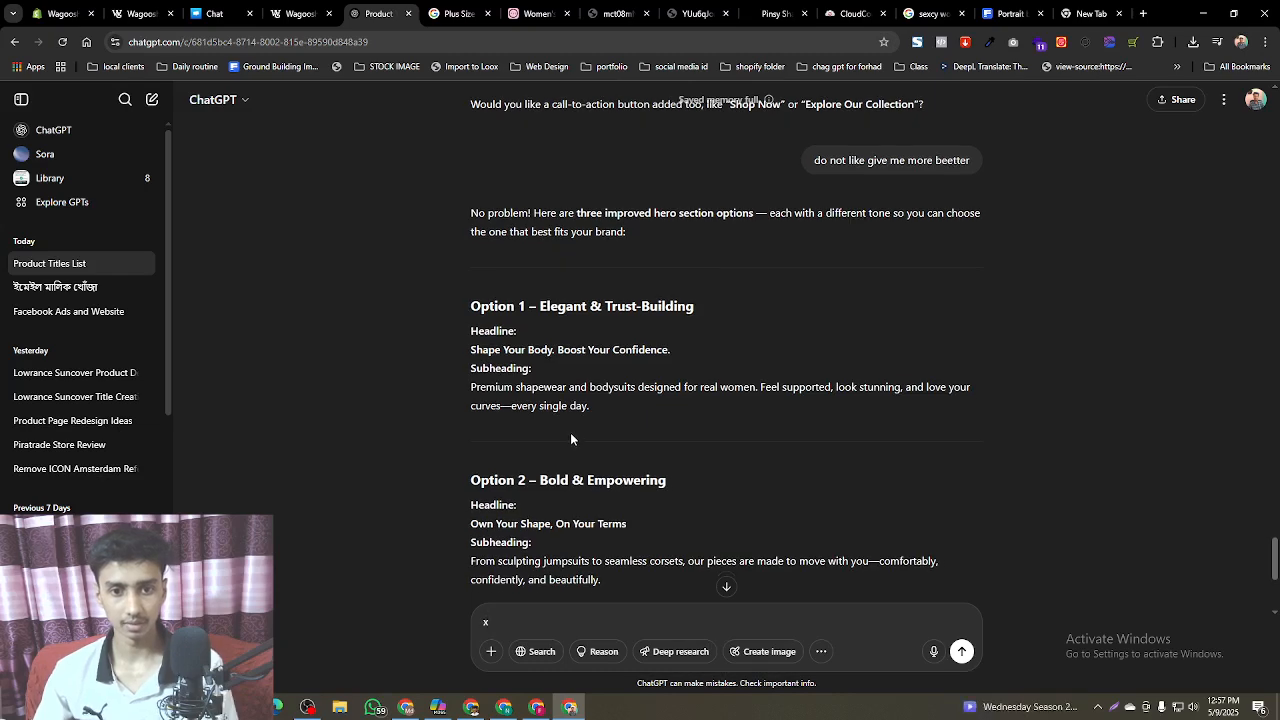
{"action": "double_click", "coordinate": [543, 390]}
{"action": "triple_click", "coordinate": [543, 398]}
{"action": "key", "text": "ctrl+c"}
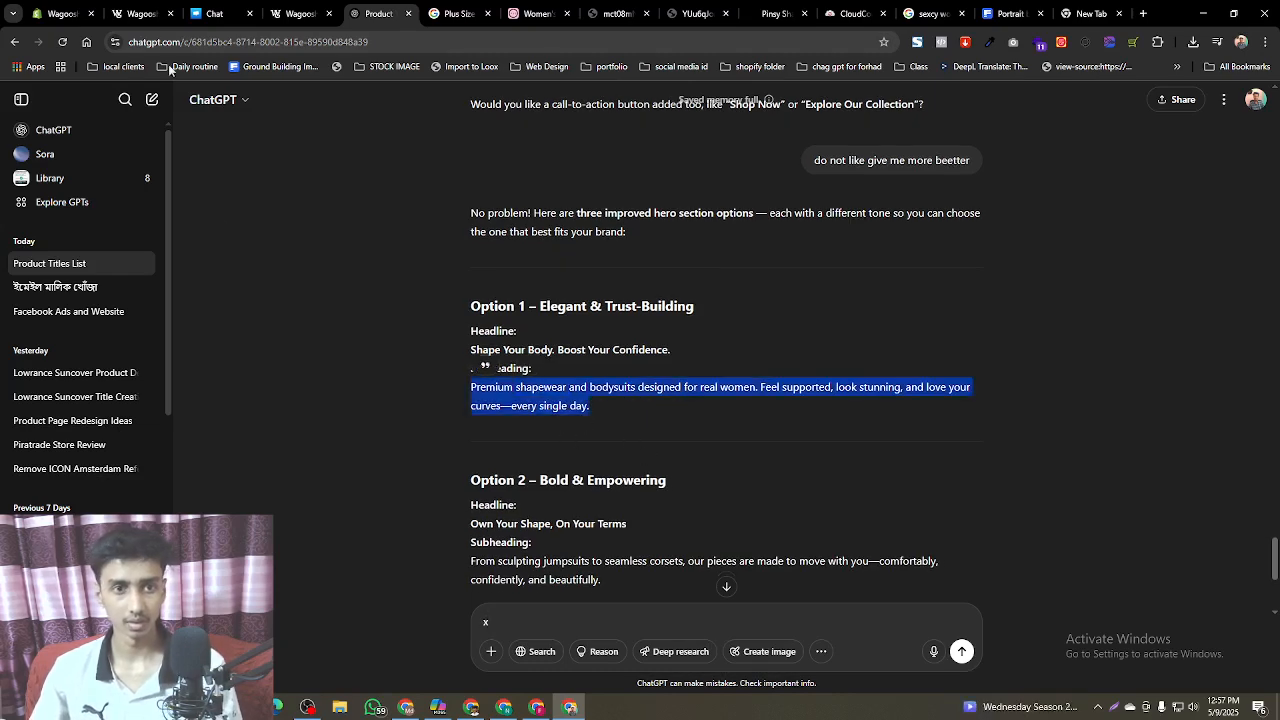
{"action": "left_click", "coordinate": [62, 13]}
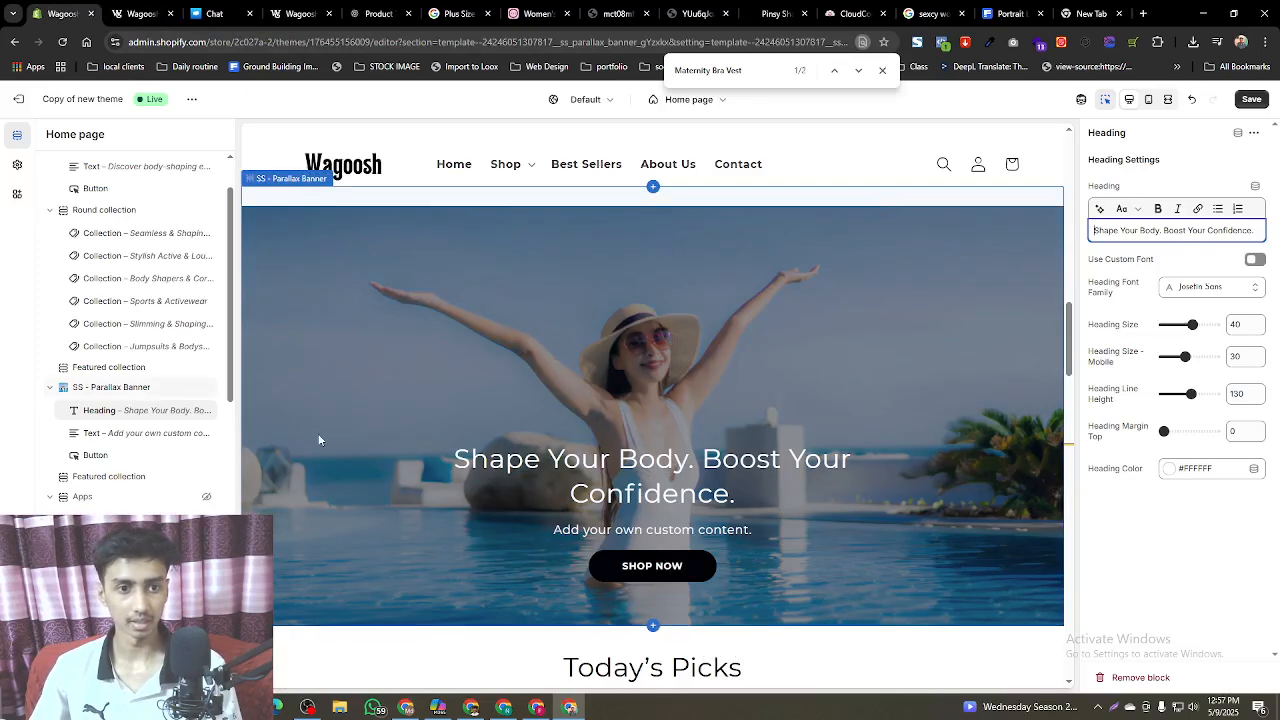
{"action": "left_click", "coordinate": [652, 529]}
{"action": "left_click", "coordinate": [1145, 231]}
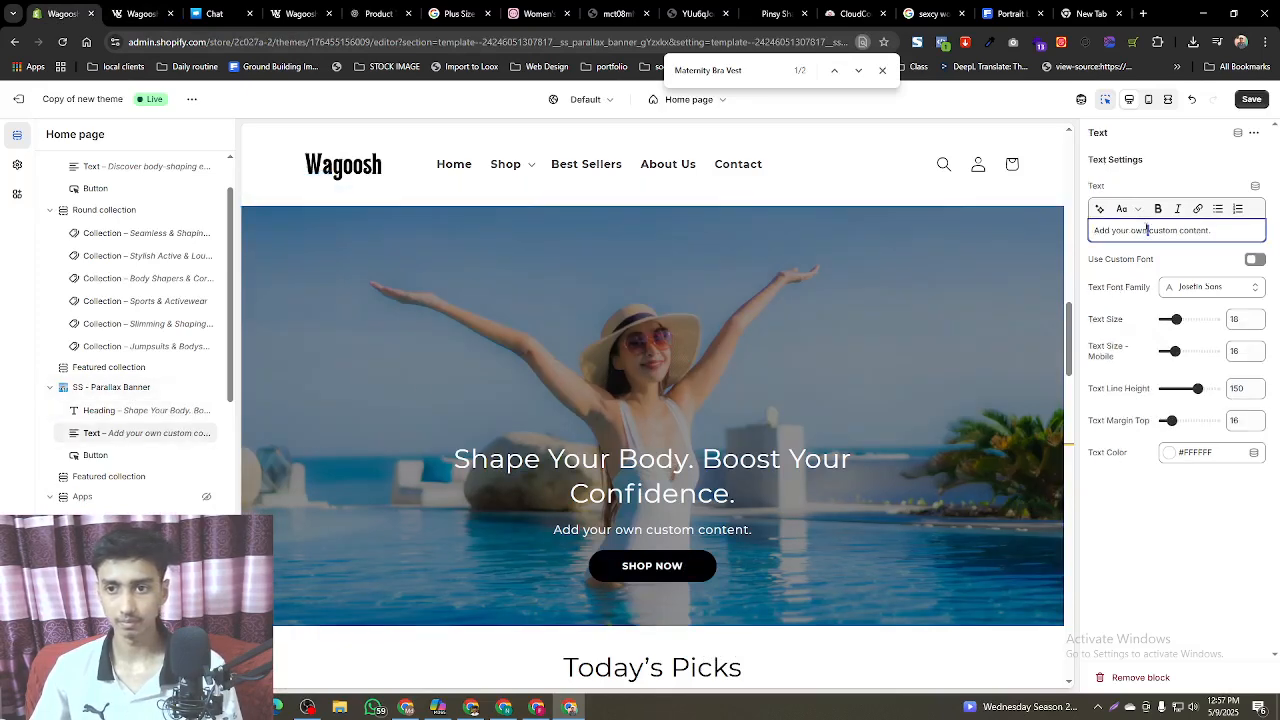
{"action": "key", "text": "ctrl+a"}
{"action": "key", "text": "ctrl+v"}
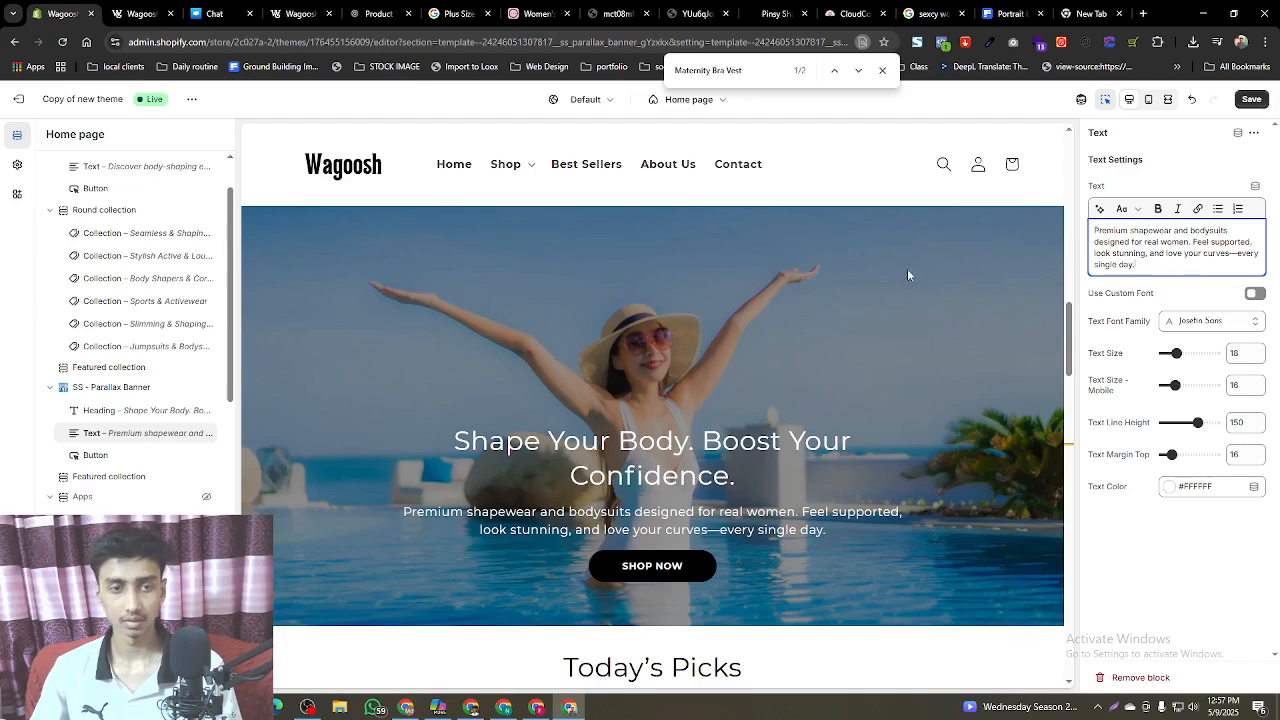
{"action": "left_click", "coordinate": [375, 13]}
{"action": "left_click", "coordinate": [528, 597]}
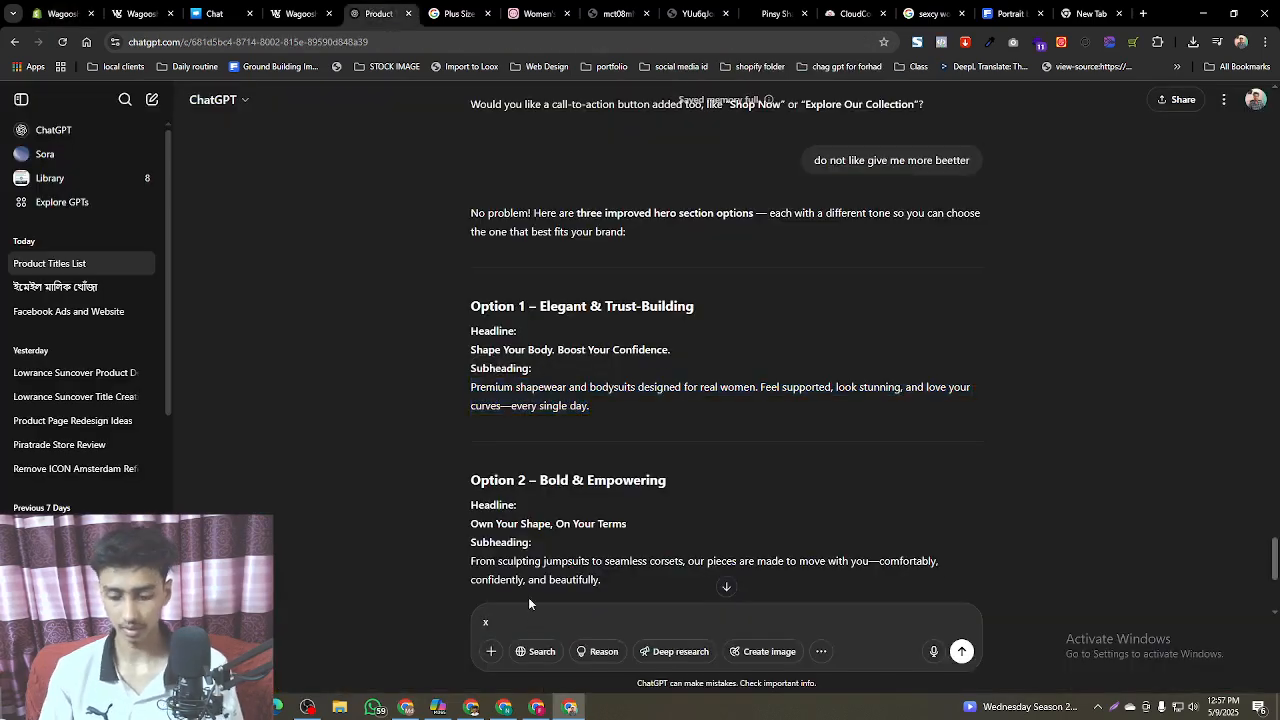
{"action": "key", "text": "BackSpace"}
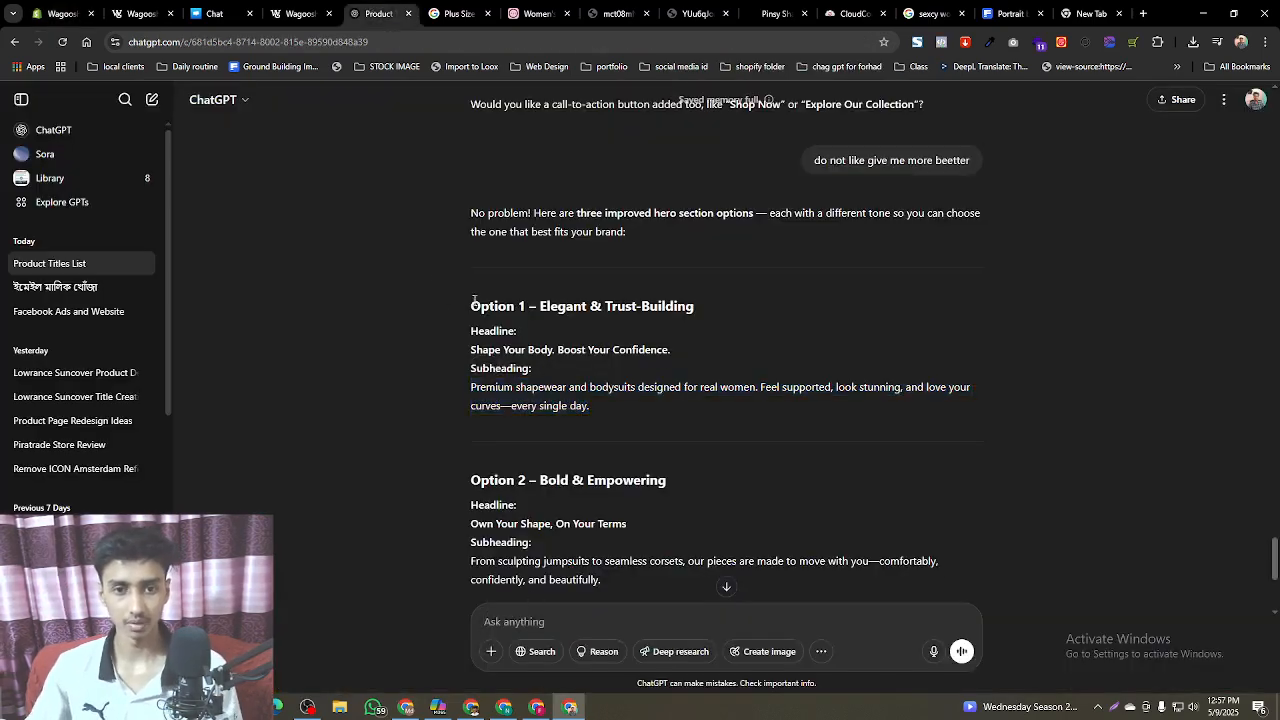
{"action": "left_click_drag", "start_coordinate": [464, 307], "coordinate": [721, 304]}
{"action": "key", "text": "ctrl+c"}
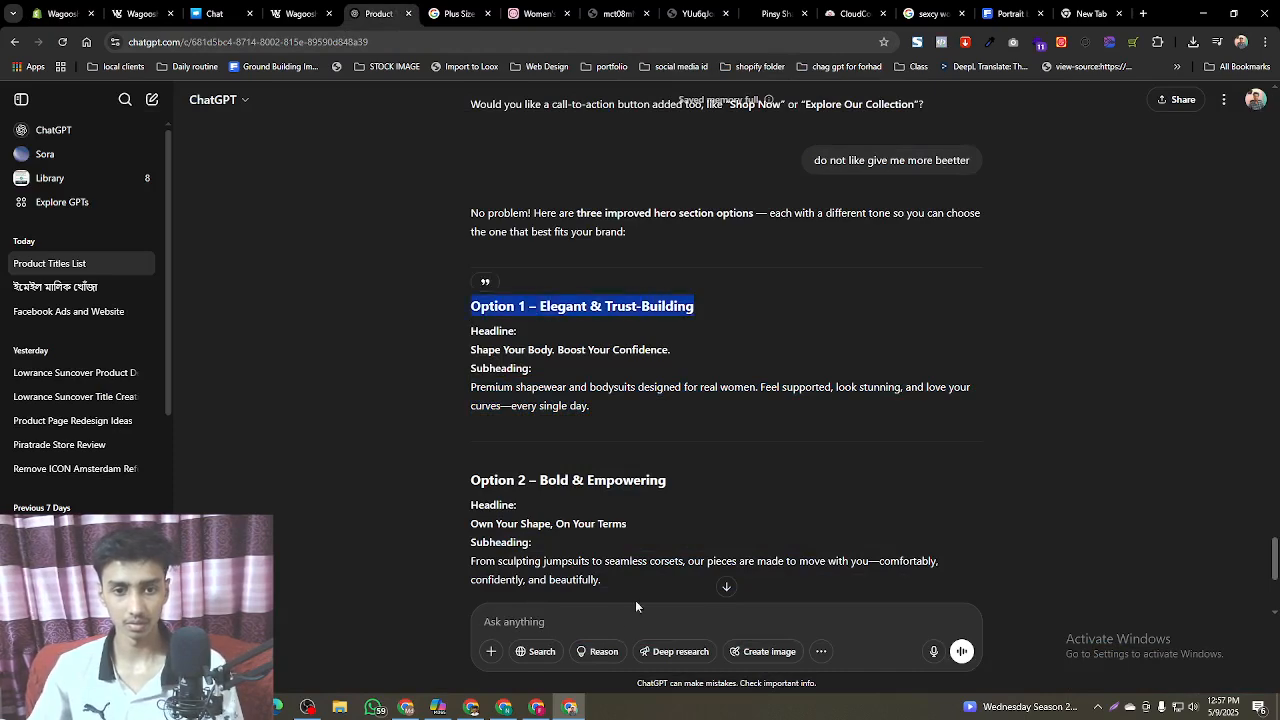
{"action": "left_click", "coordinate": [588, 622]}
{"action": "key", "text": "ctrl+v"}
{"action": "key", "text": "ctrl+a"}
{"action": "key", "text": "BackSpace"}
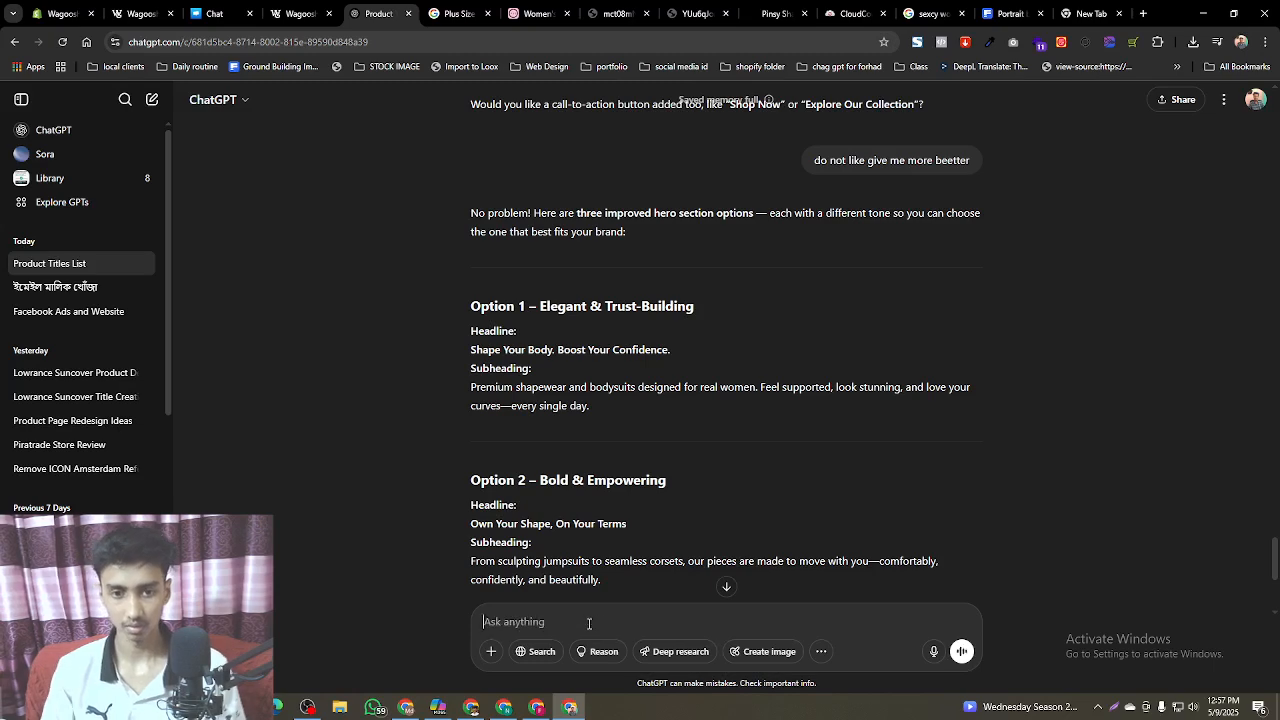
- Replace the second parallax banner's text with ChatGPT's phrase "Premium shapewear and bodysuits designed for real women" and save the theme
{"action": "left_click_drag", "start_coordinate": [470, 387], "coordinate": [595, 406]}
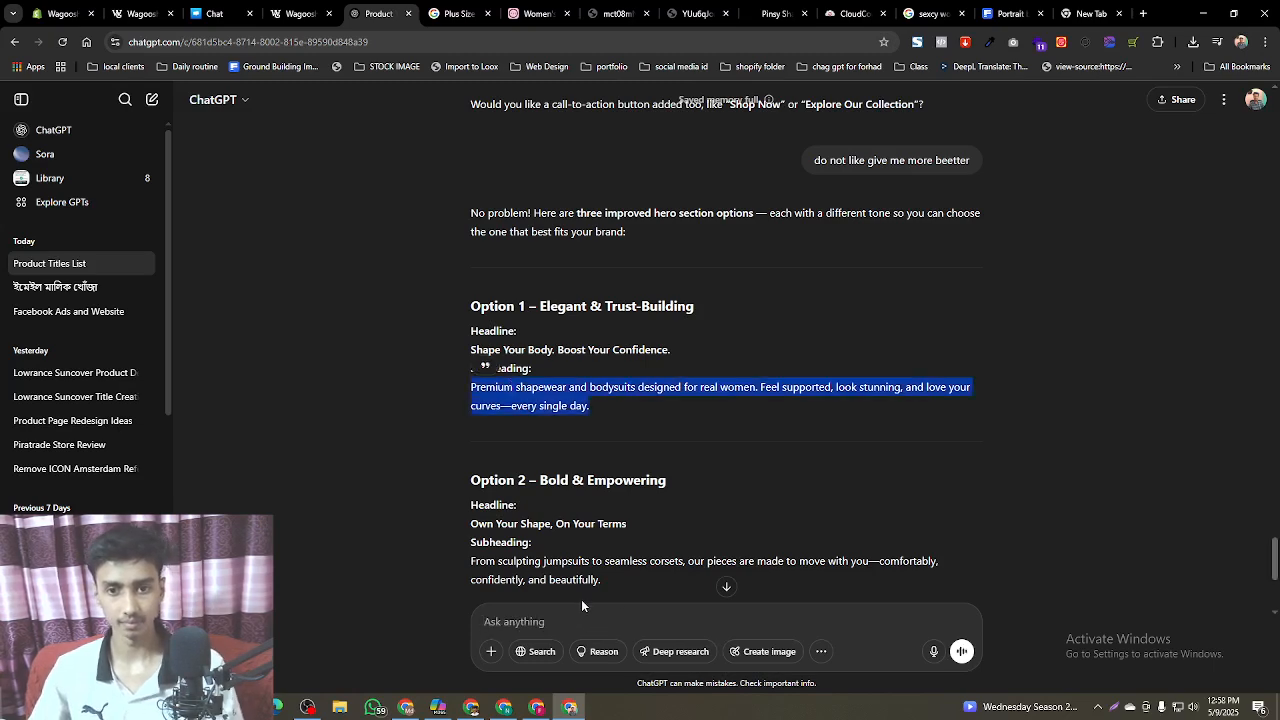
{"action": "left_click", "coordinate": [712, 476]}
{"action": "left_click_drag", "start_coordinate": [757, 387], "coordinate": [470, 390]}
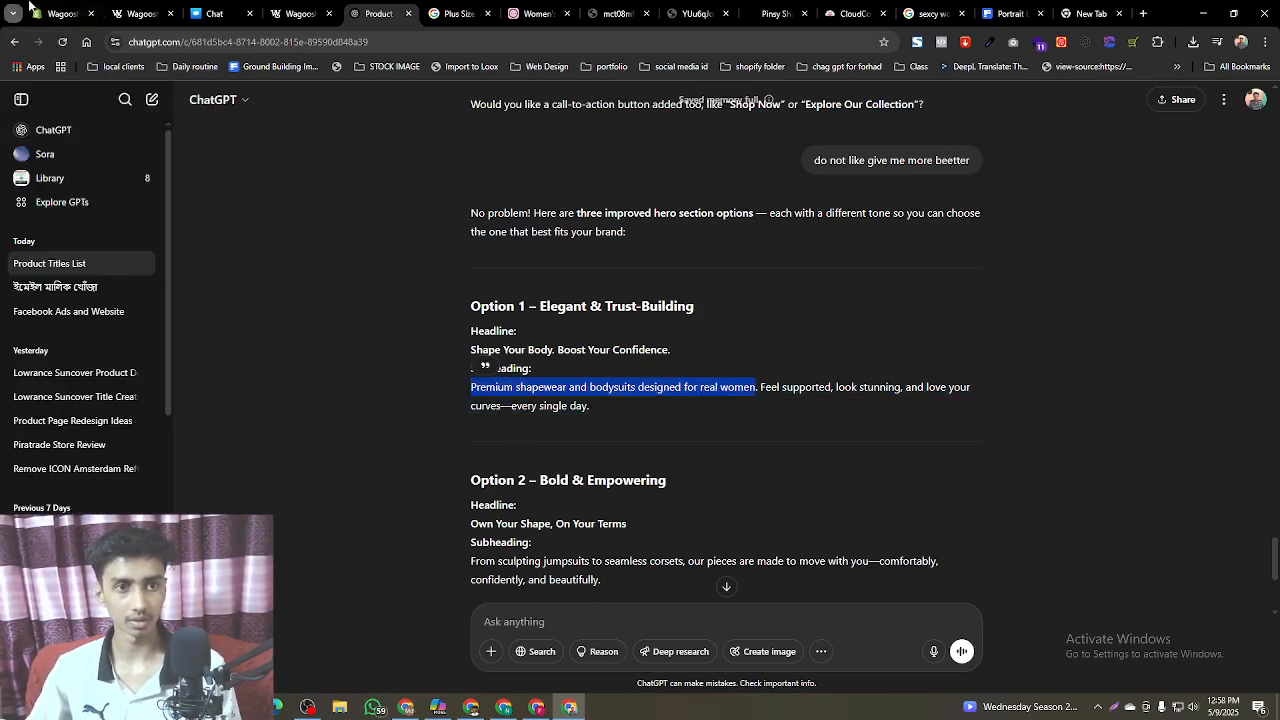
{"action": "left_click", "coordinate": [60, 13]}
{"action": "key", "text": "ctrl+a"}
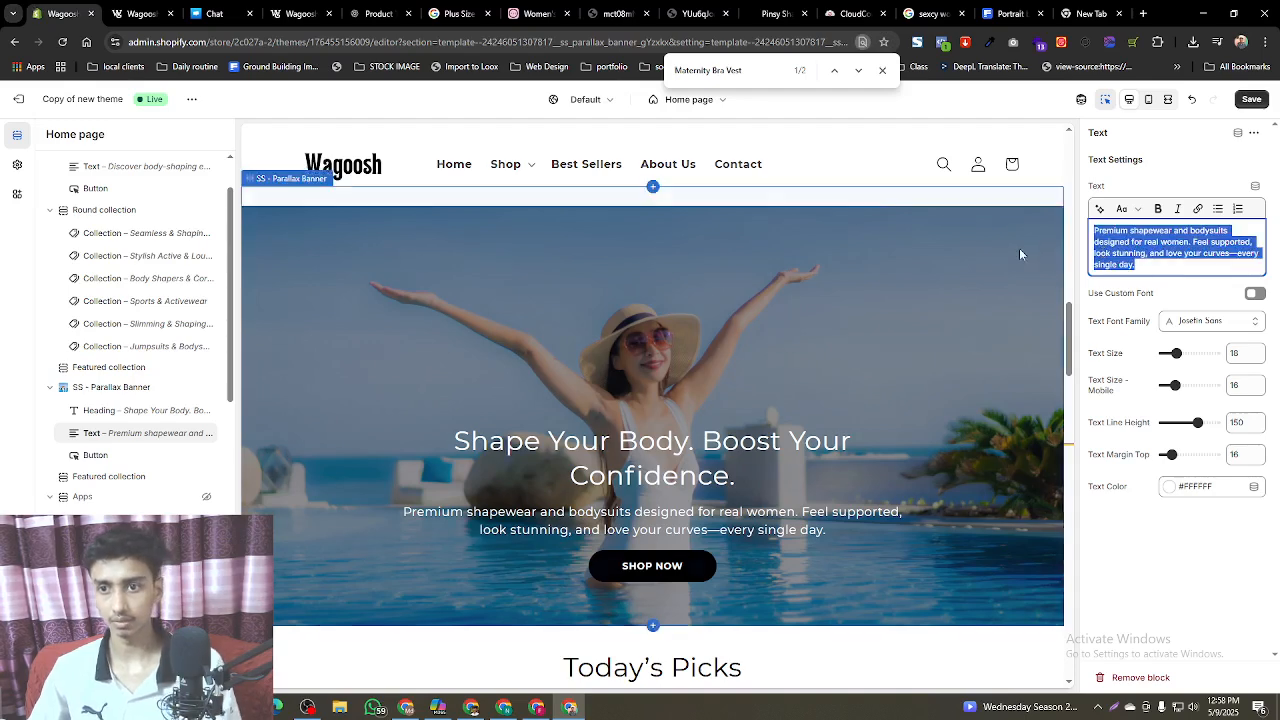
{"action": "key", "text": "ctrl+v"}
{"action": "key", "text": "BackSpace"}
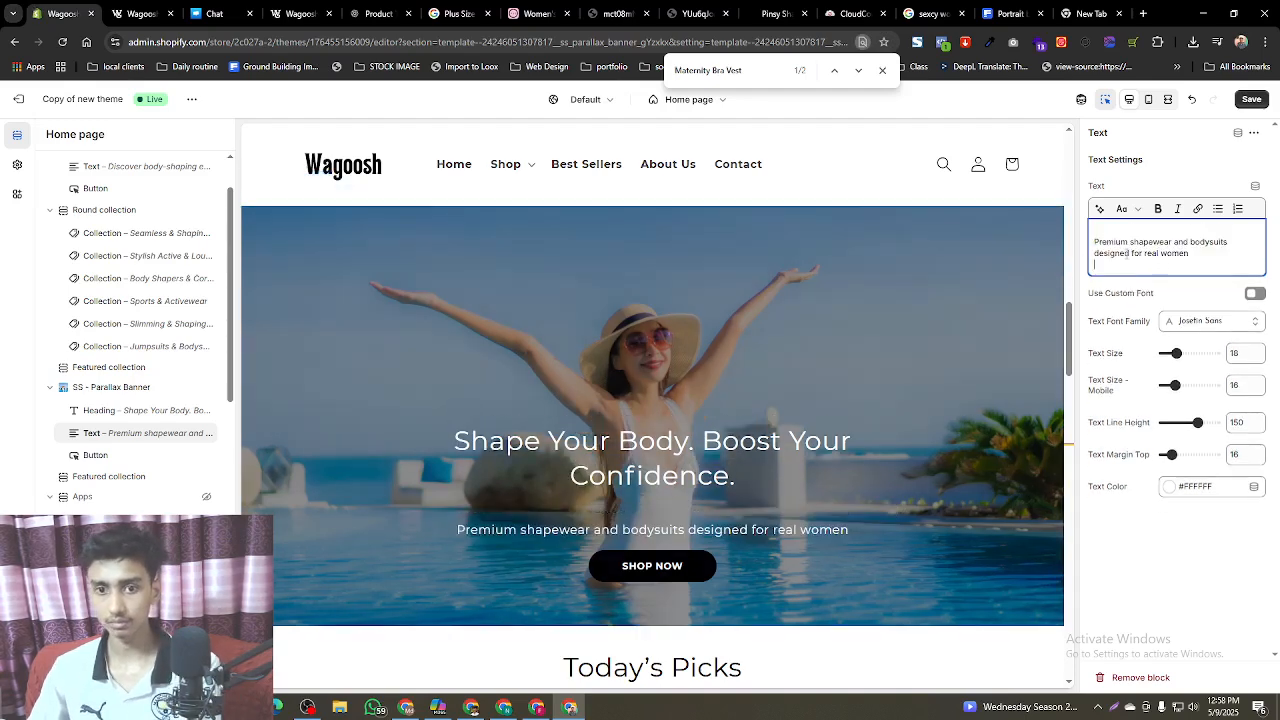
{"action": "key", "text": "BackSpace"}
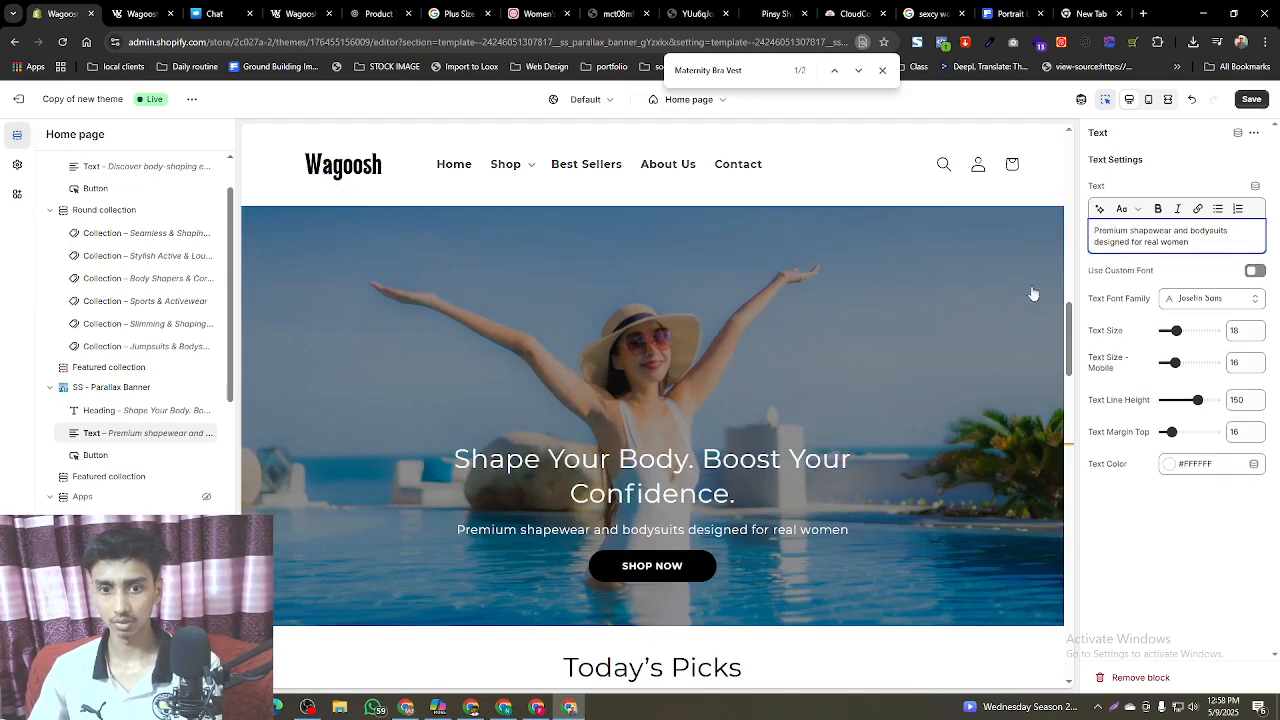
{"action": "left_click", "coordinate": [1250, 99]}
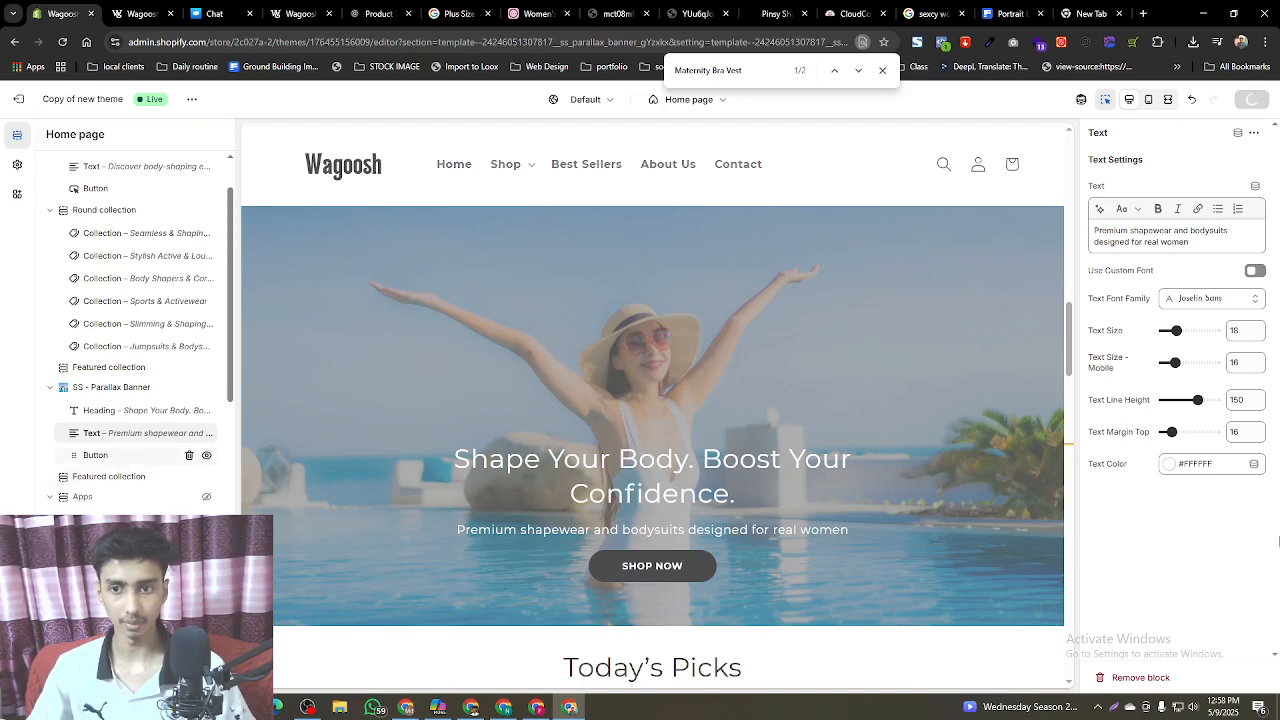
- Link the second parallax banner's SHOP NOW button to All products and save the theme
{"action": "left_click", "coordinate": [110, 455]}
{"action": "left_click", "coordinate": [1170, 264]}
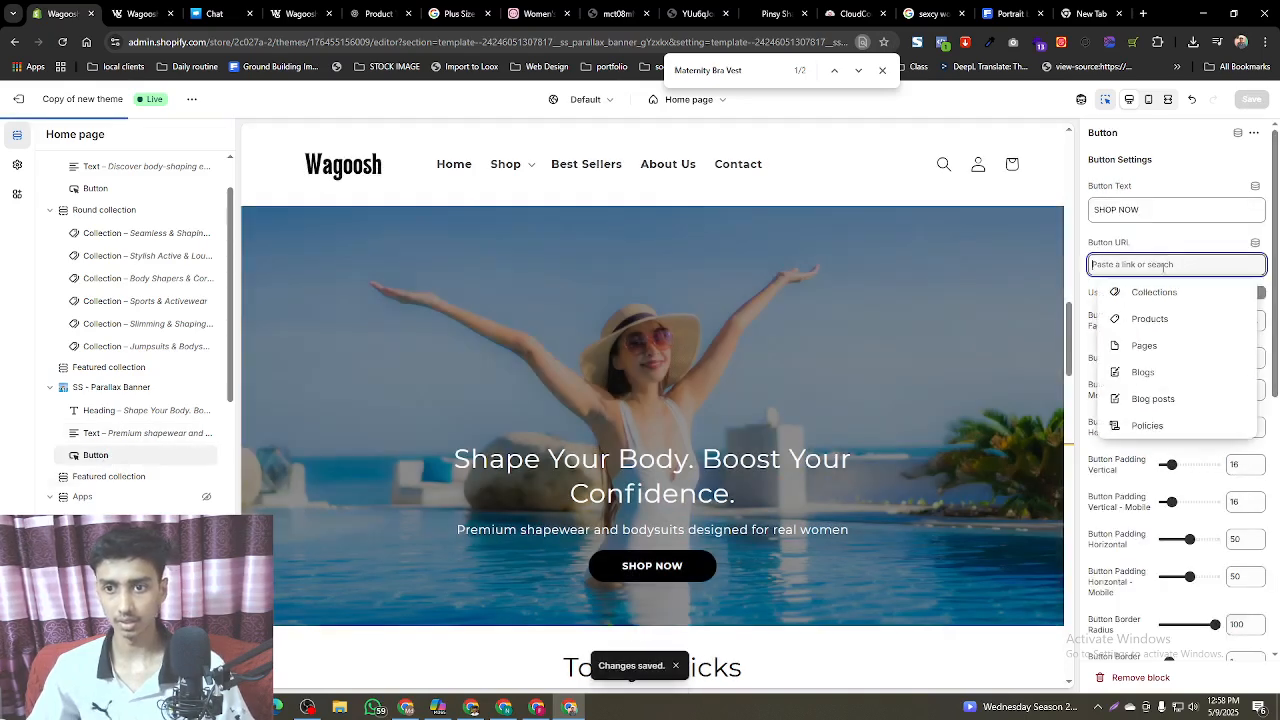
{"action": "left_click", "coordinate": [1152, 318]}
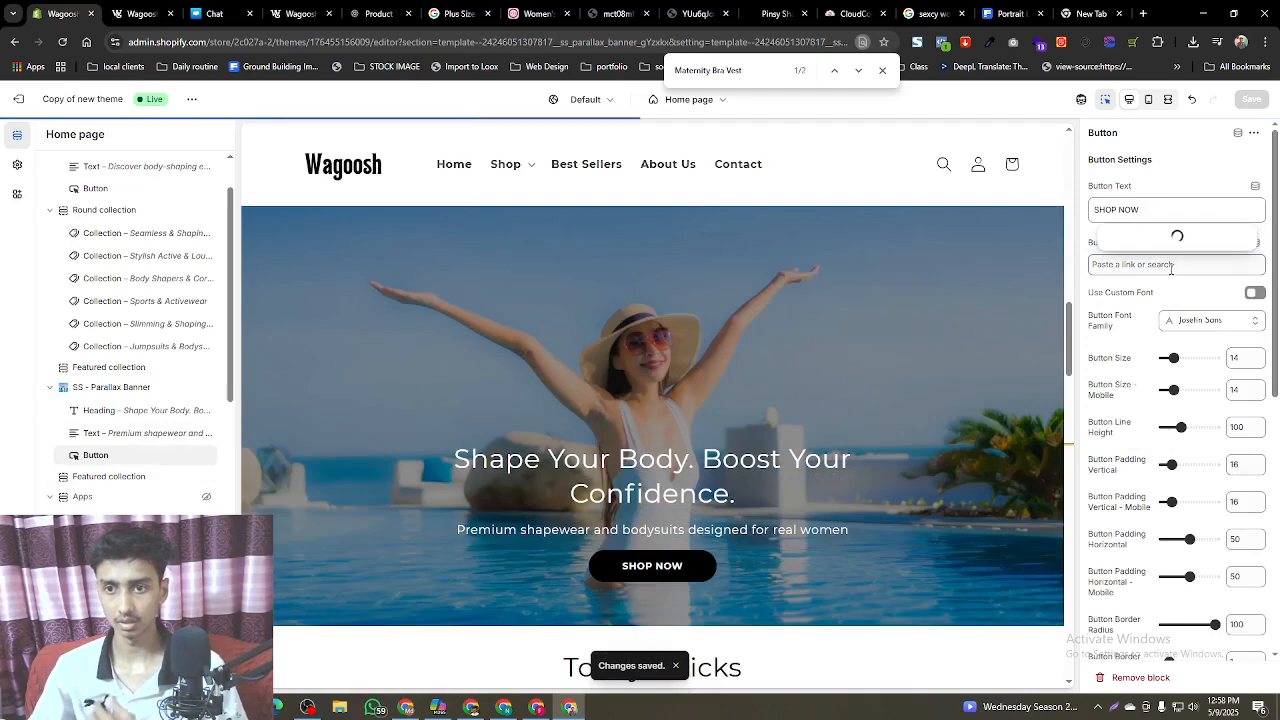
{"action": "left_click", "coordinate": [1193, 322]}
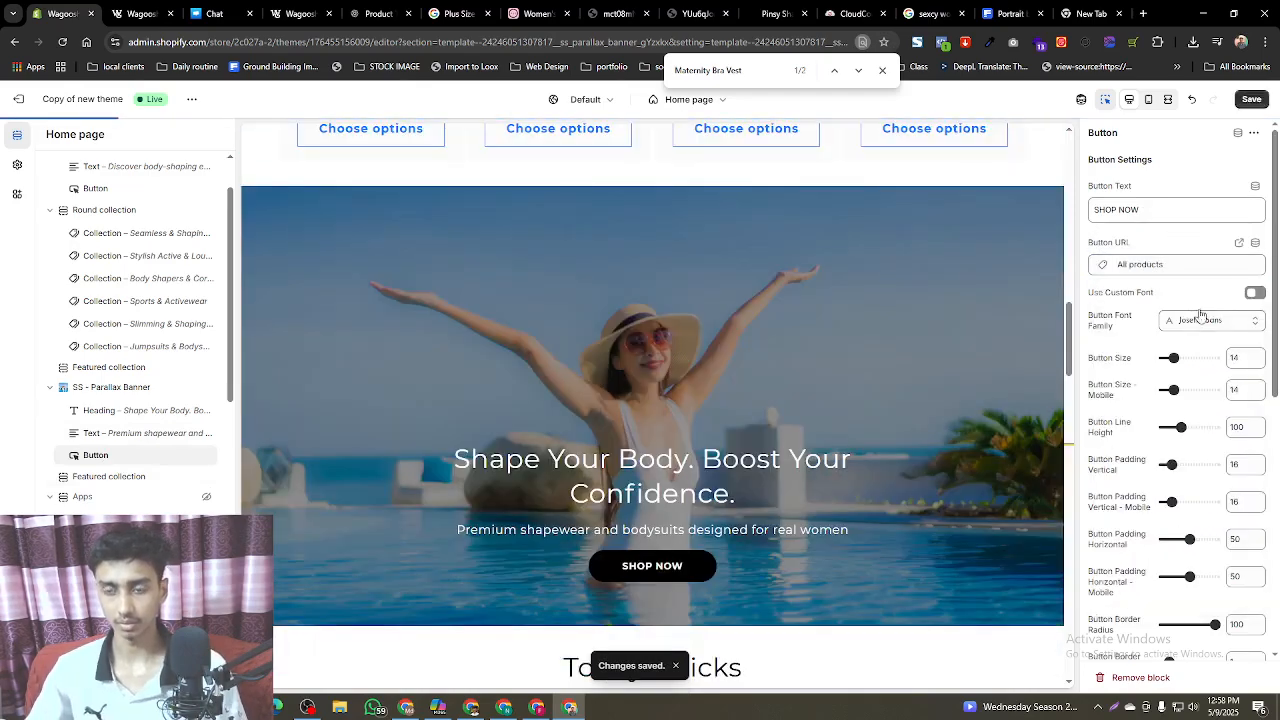
{"action": "key", "text": "ctrl+s"}
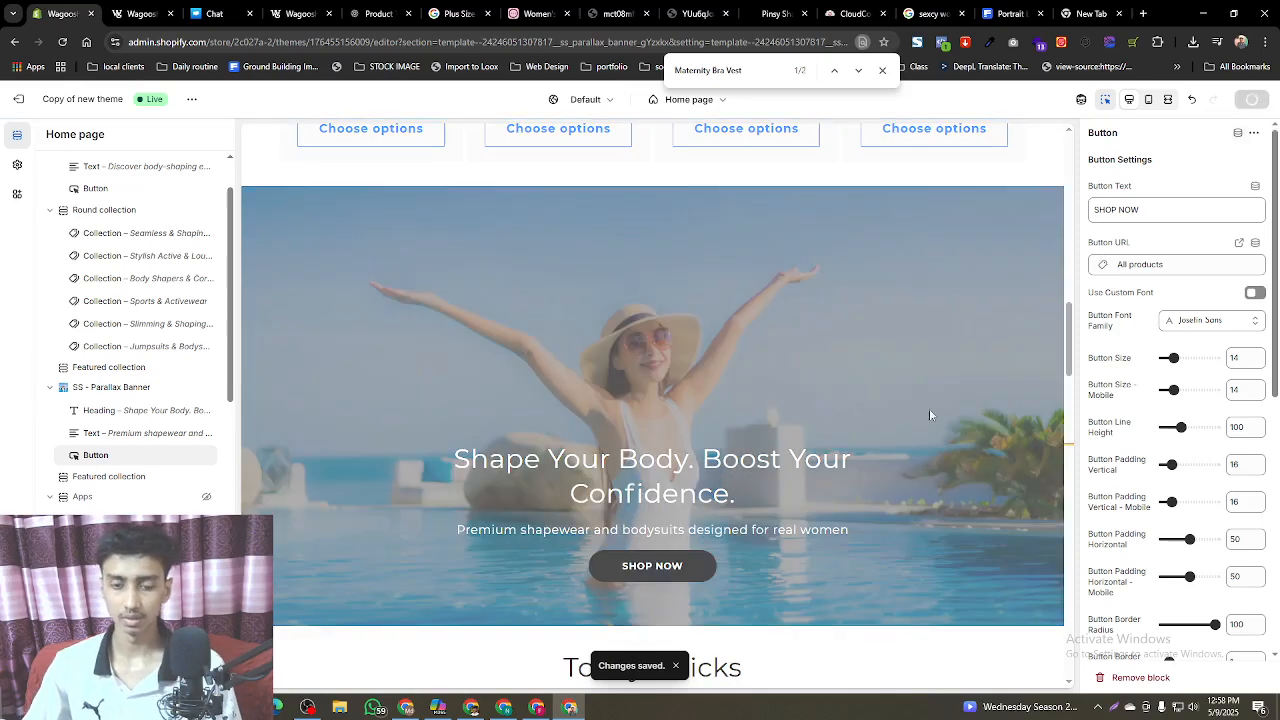
{"action": "scroll", "coordinate": [800, 405], "scroll_direction": "up", "scroll_amount": 4}
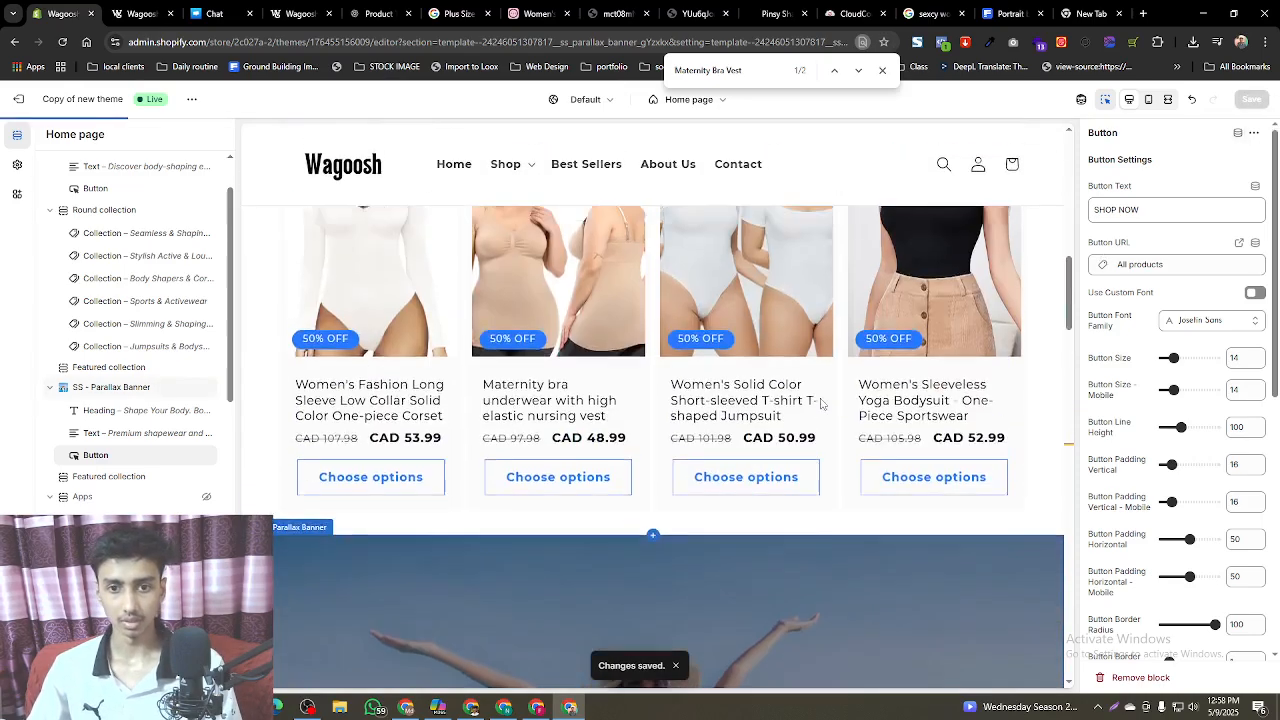
{"action": "scroll", "coordinate": [822, 404], "scroll_direction": "down", "scroll_amount": 3}
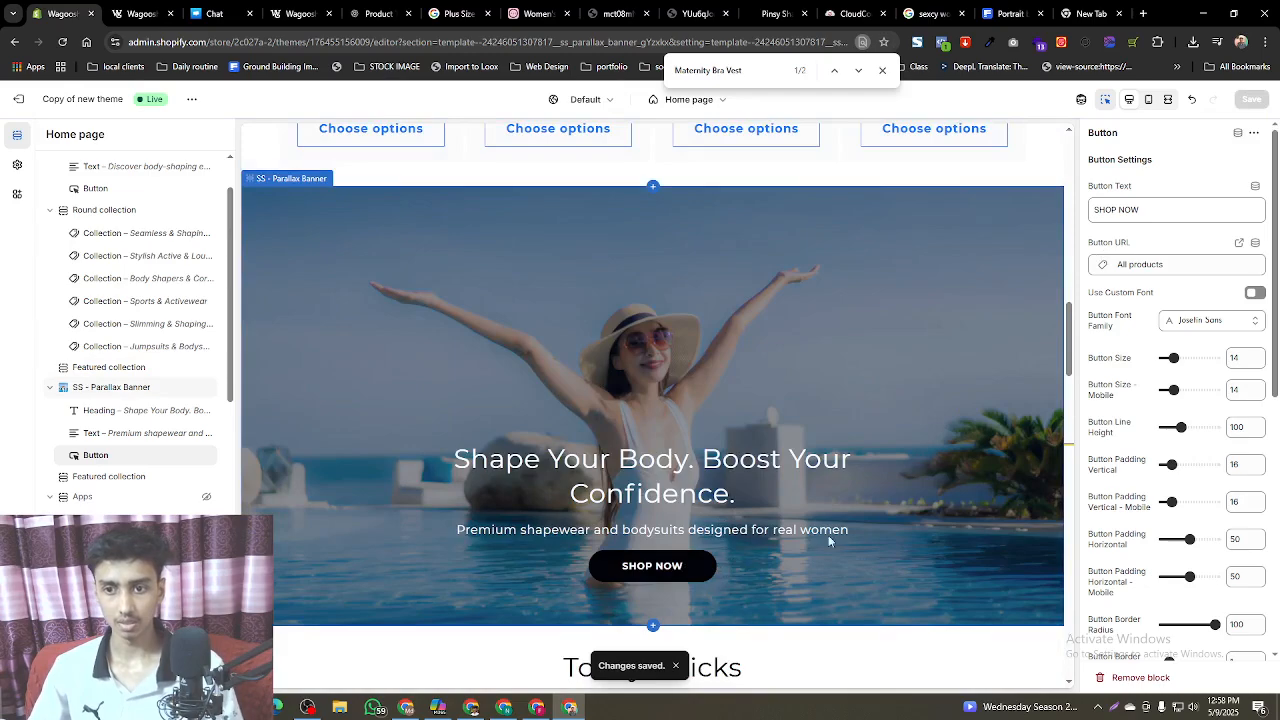
- Set the second parallax banner's button background color to white, #FFFFFF
{"action": "scroll", "coordinate": [1174, 528], "scroll_direction": "down", "scroll_amount": 4}
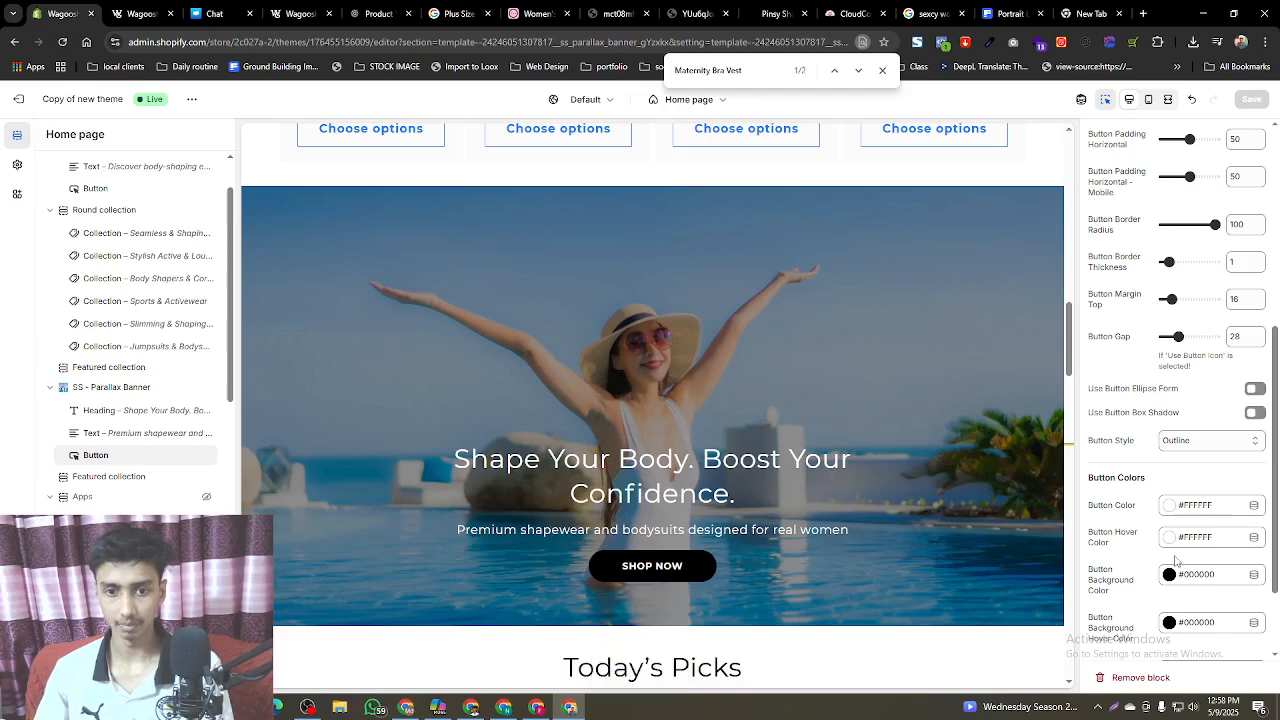
{"action": "scroll", "coordinate": [1174, 563], "scroll_direction": "down", "scroll_amount": 1}
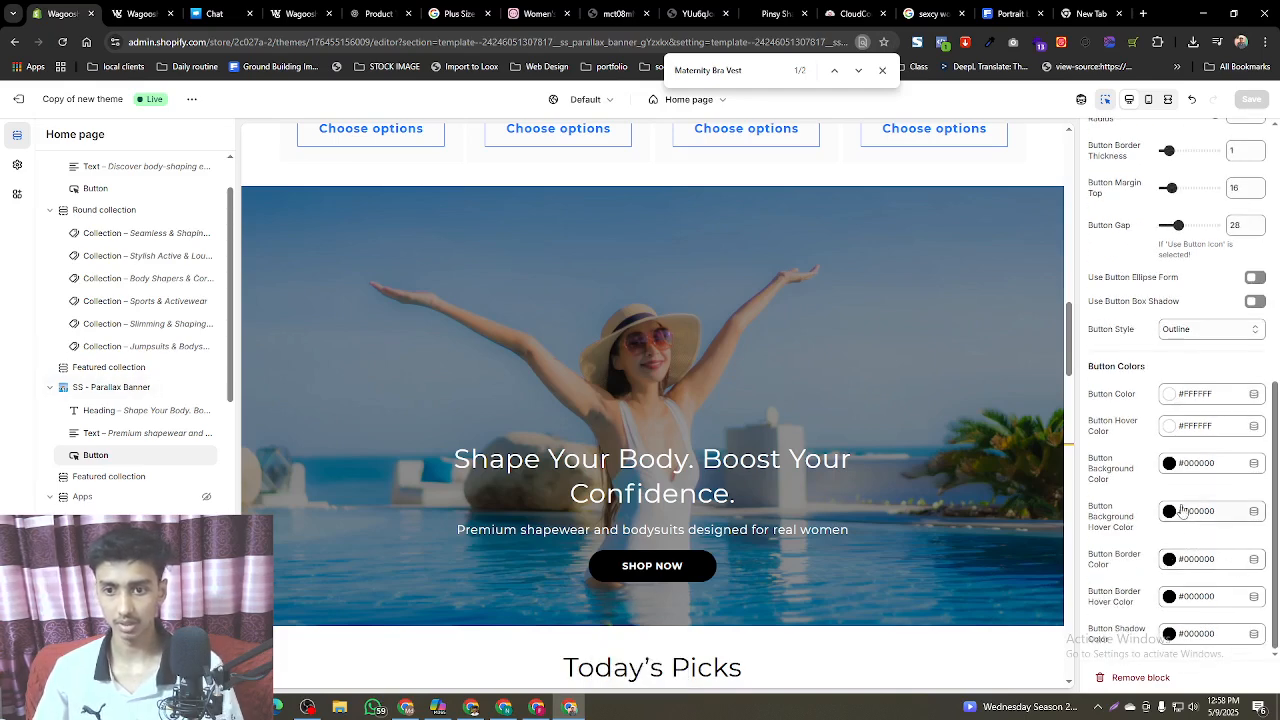
{"action": "left_click", "coordinate": [1171, 468]}
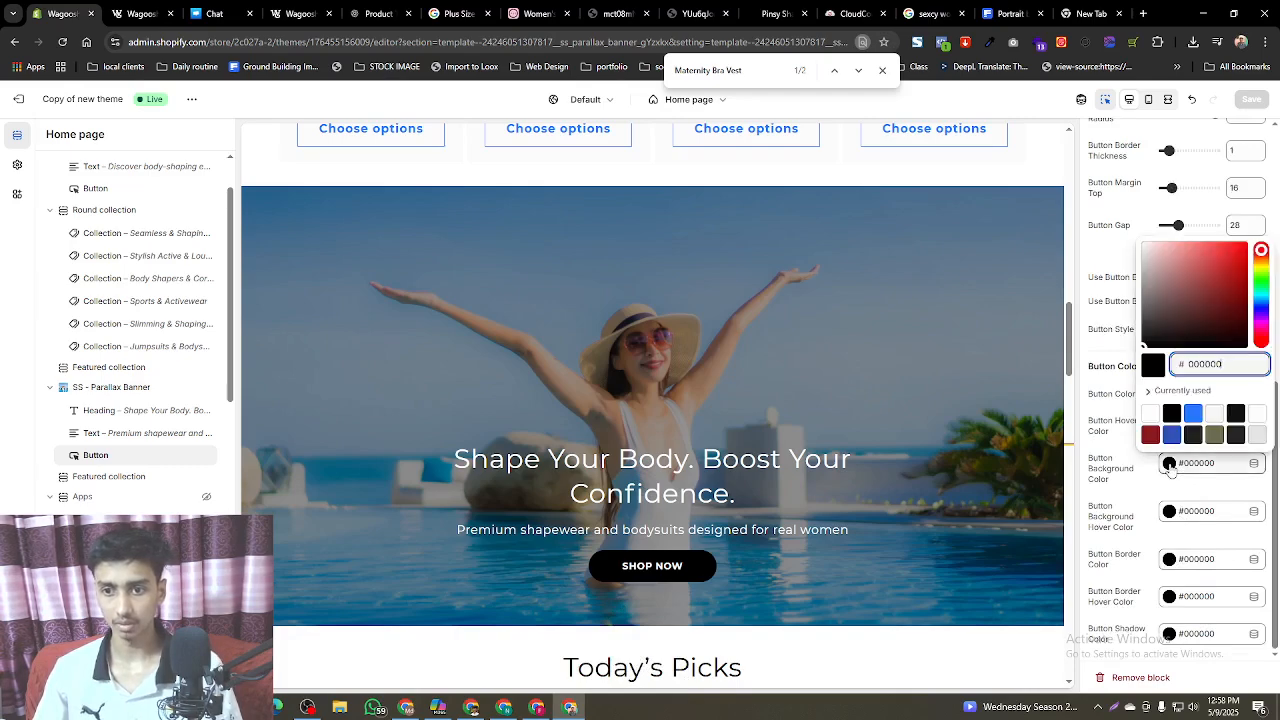
{"action": "left_click", "coordinate": [1151, 414]}
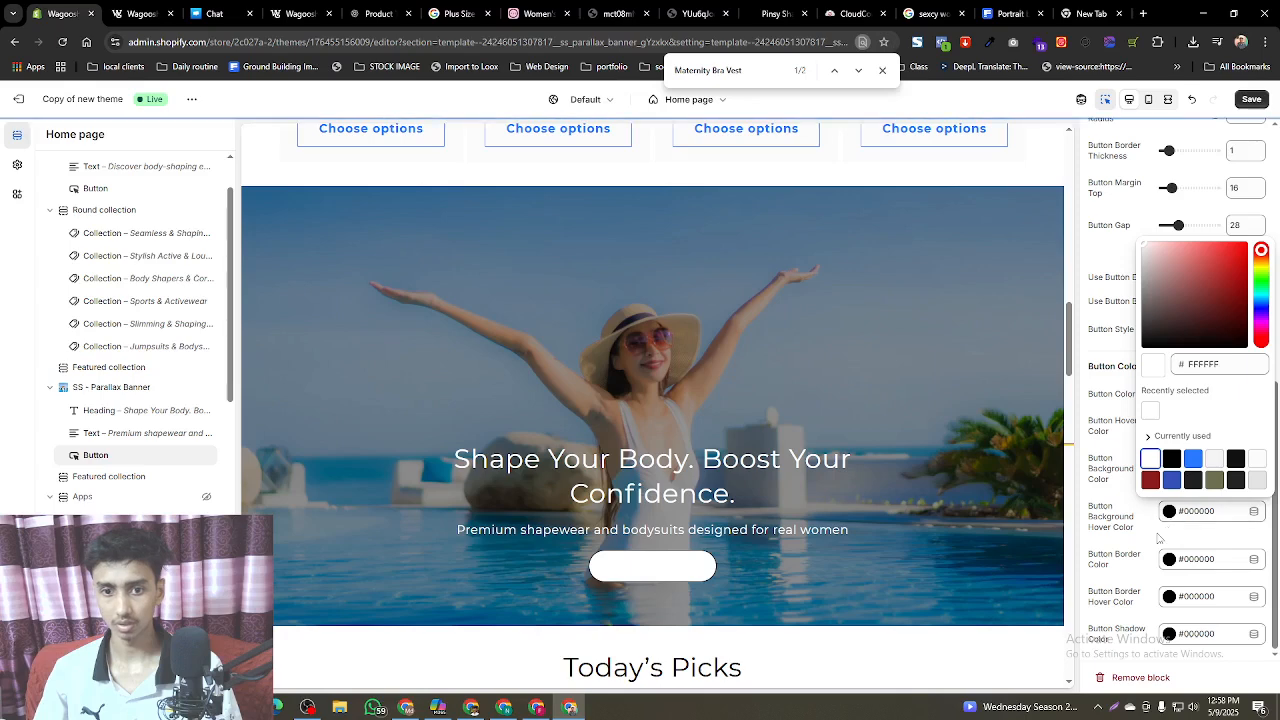
{"action": "left_click", "coordinate": [1172, 530]}
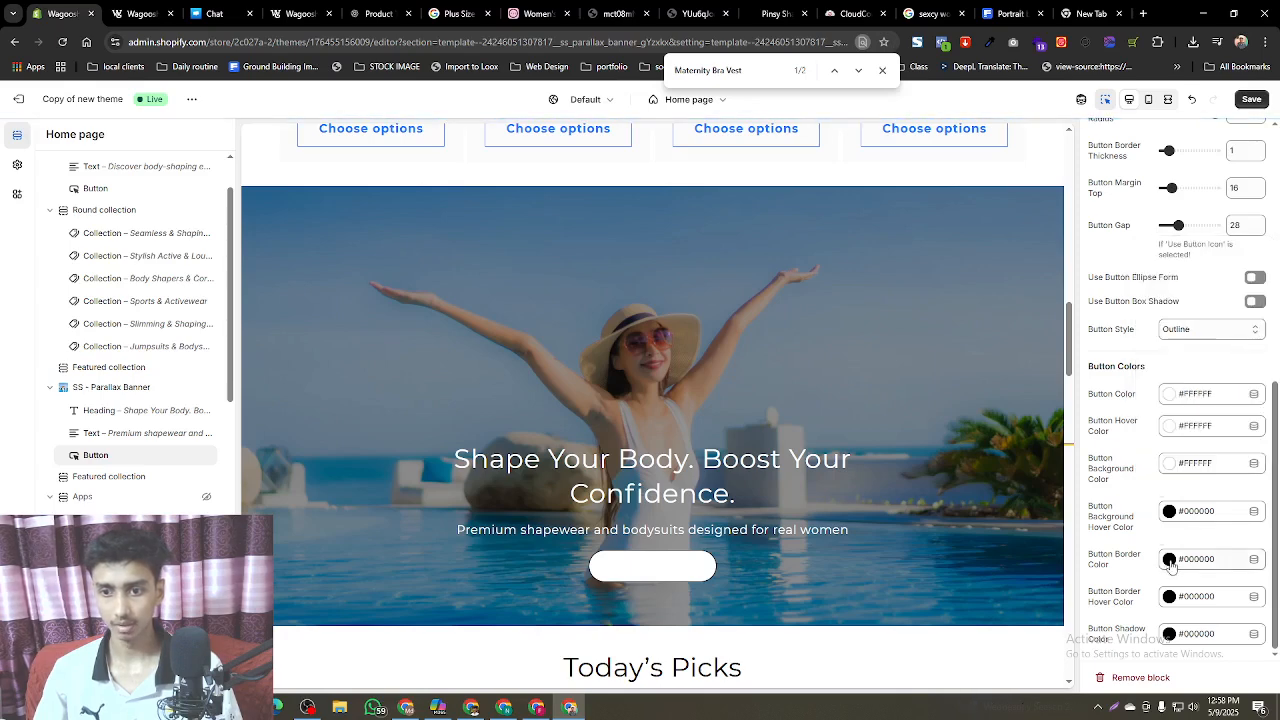
- Set the second parallax banner's button background hover color to light gray, #E9E9E9
{"action": "left_click", "coordinate": [1173, 397]}
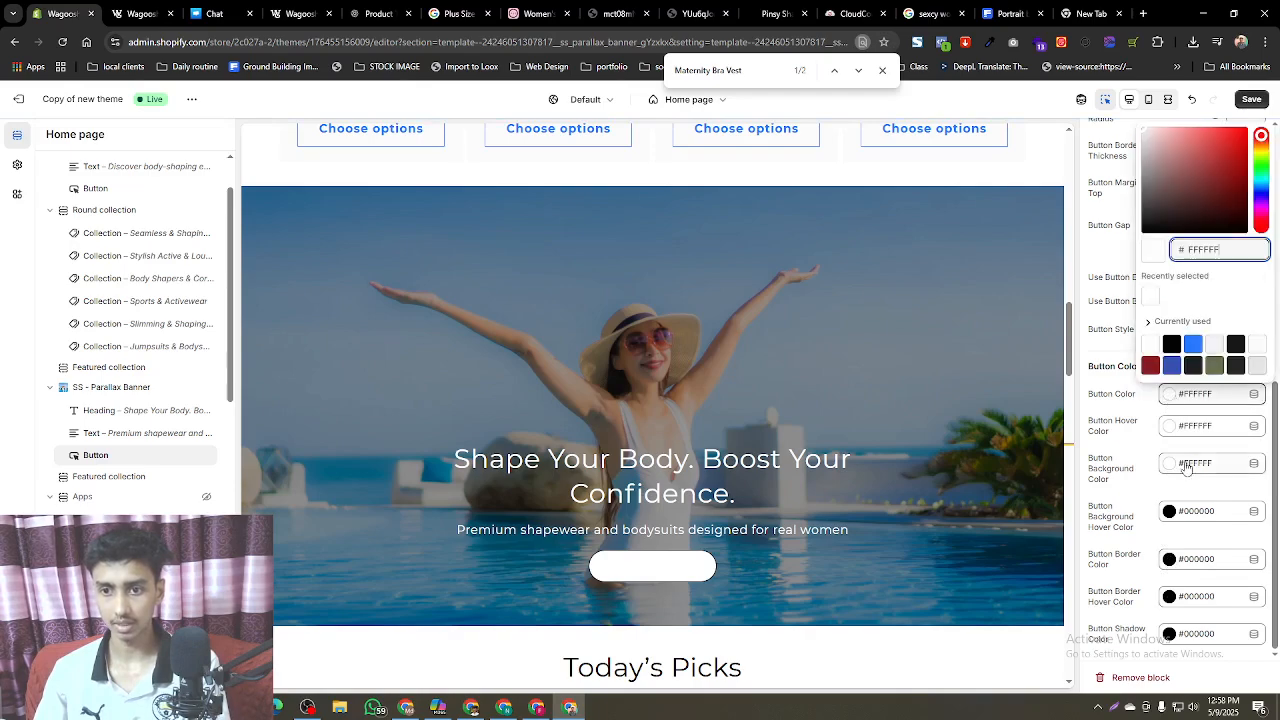
{"action": "left_click", "coordinate": [1146, 420]}
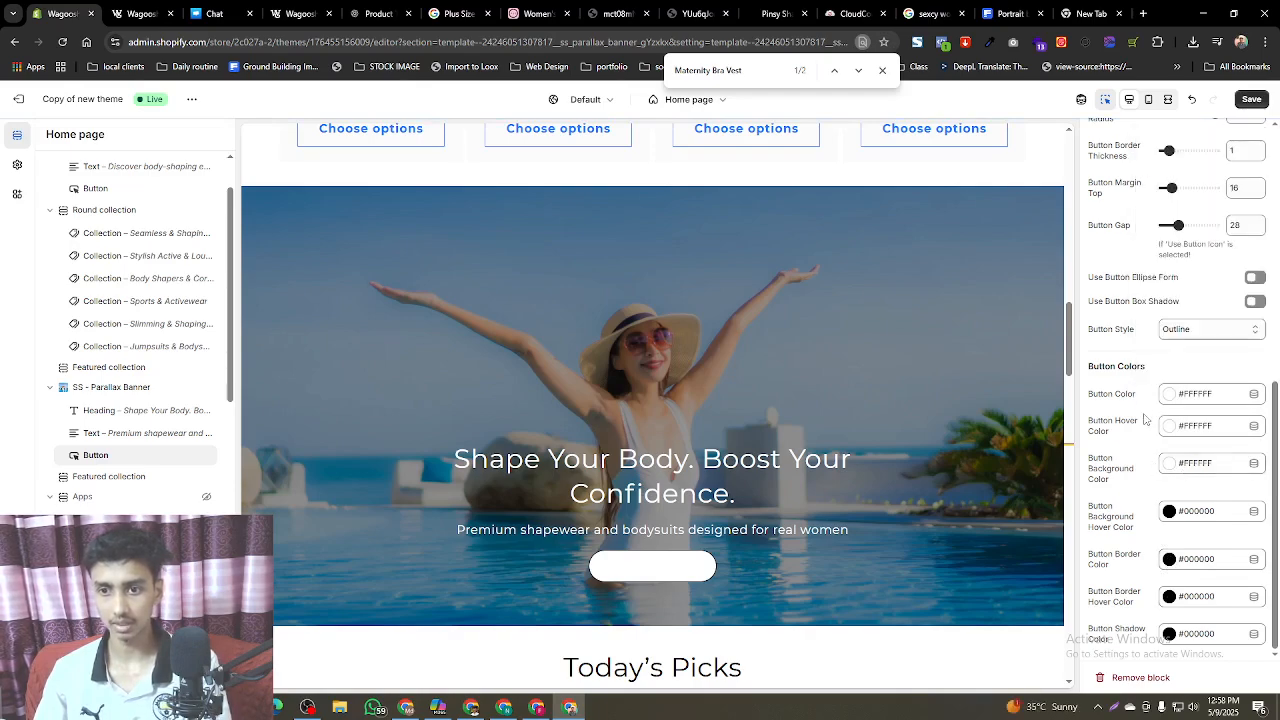
{"action": "left_click", "coordinate": [1167, 514]}
{"action": "left_click", "coordinate": [1143, 258]}
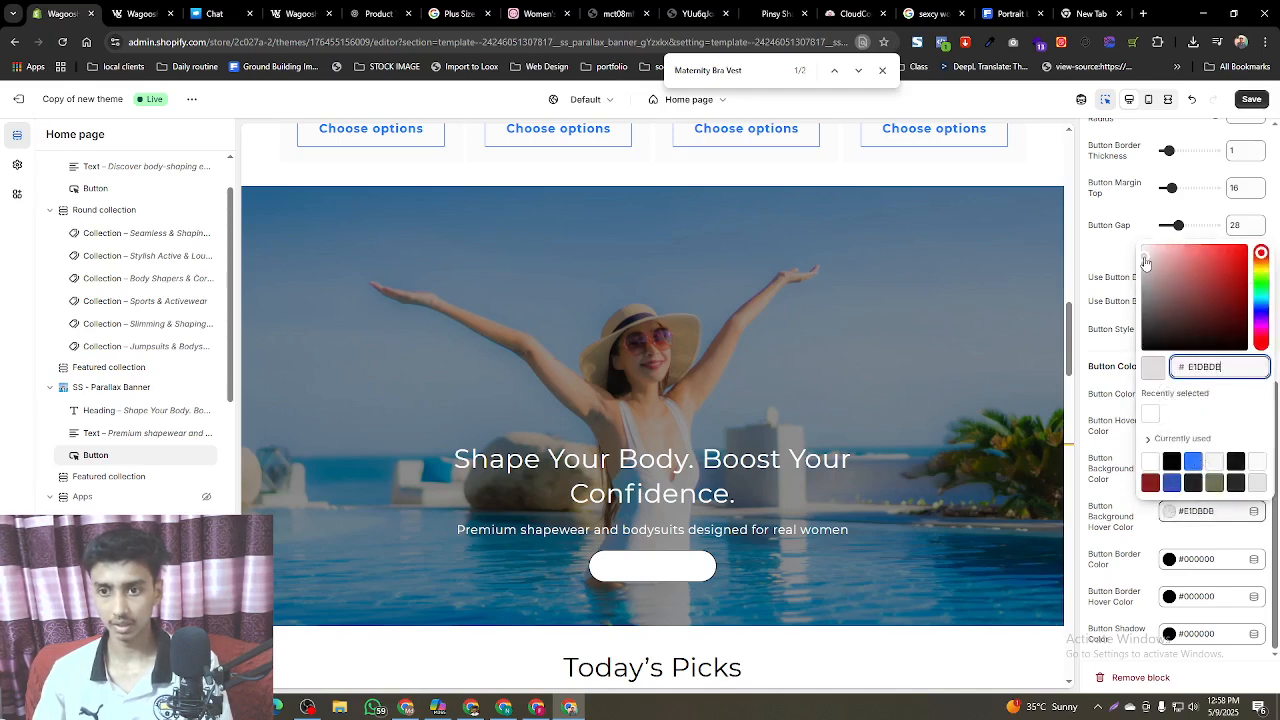
{"action": "left_click", "coordinate": [1143, 259]}
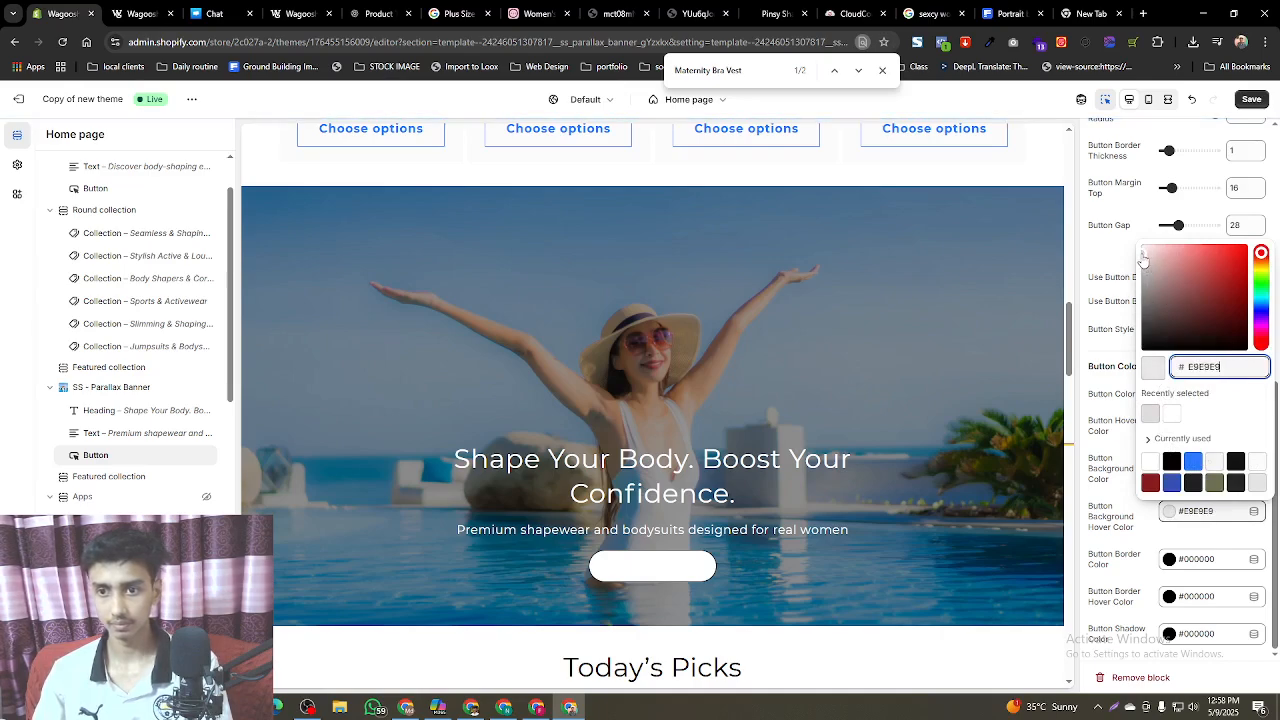
{"action": "left_click", "coordinate": [1109, 290]}
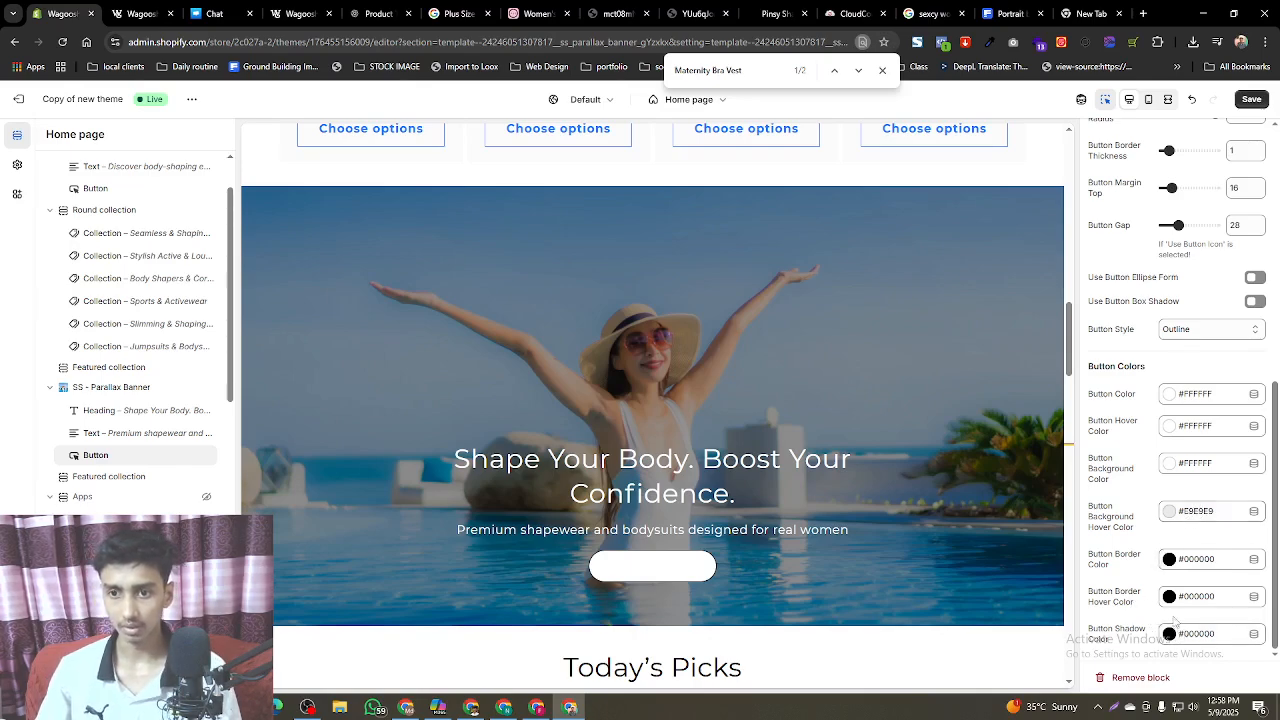
- Set the Button Color of the second parallax banner's SHOP NOW button to black, #000000
{"action": "scroll", "coordinate": [1170, 600], "scroll_direction": "up", "scroll_amount": 10}
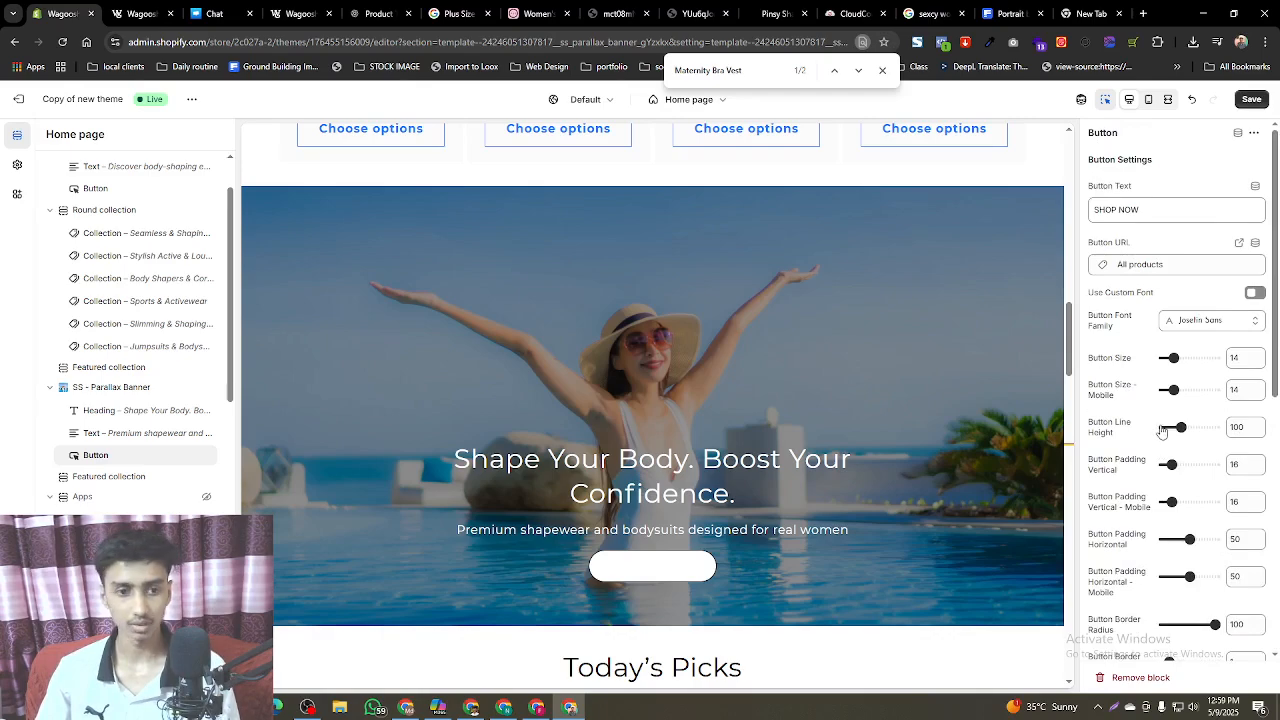
{"action": "scroll", "coordinate": [1161, 430], "scroll_direction": "down", "scroll_amount": 6}
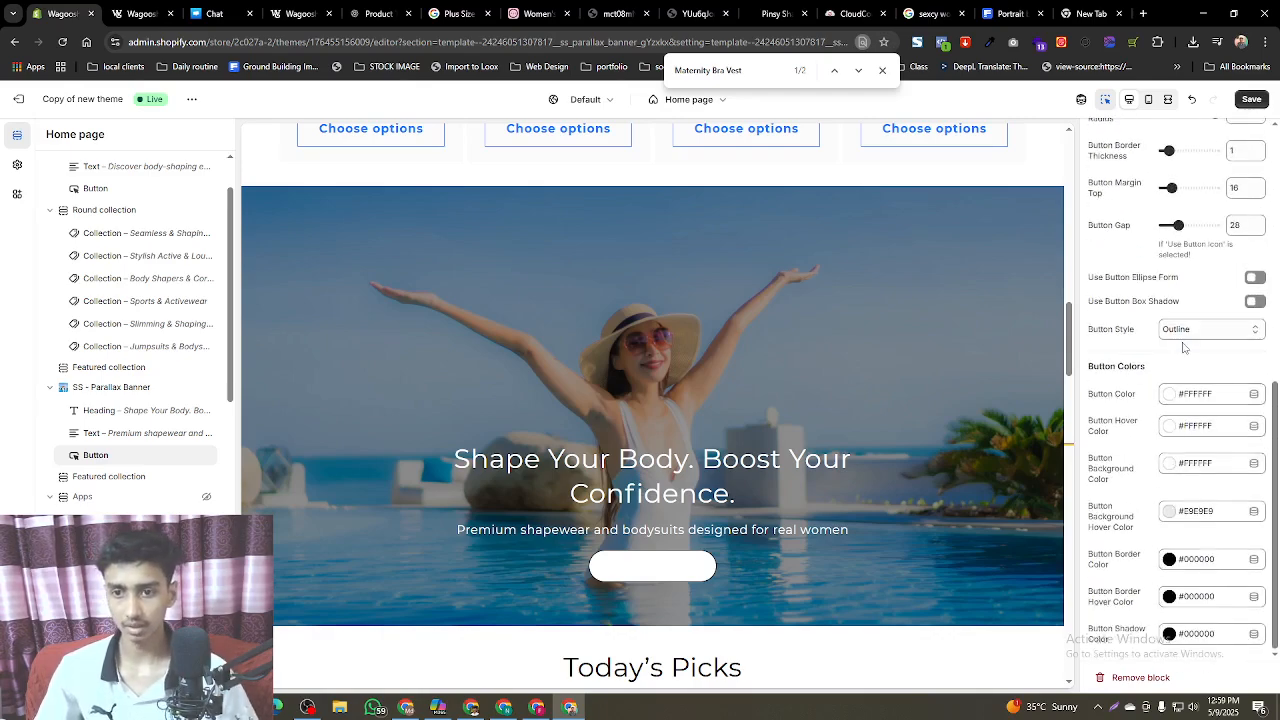
{"action": "left_click", "coordinate": [1195, 331]}
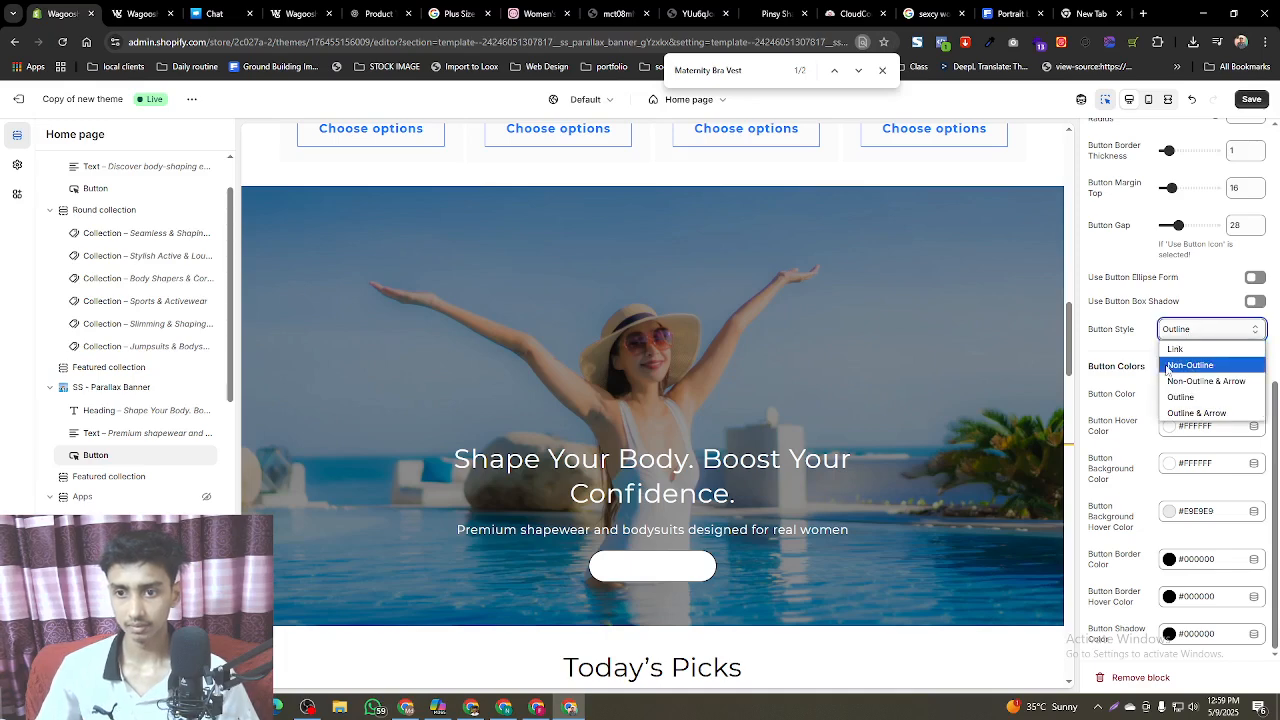
{"action": "left_click", "coordinate": [1138, 352]}
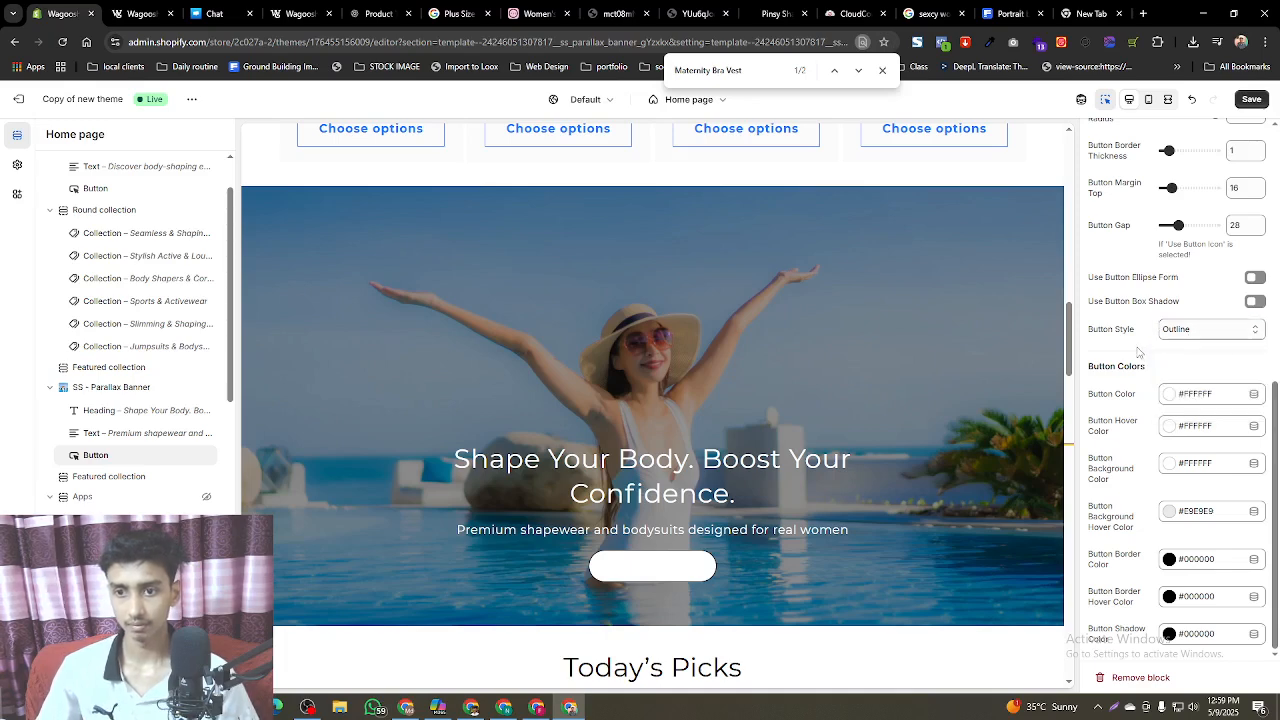
{"action": "left_click", "coordinate": [1168, 394]}
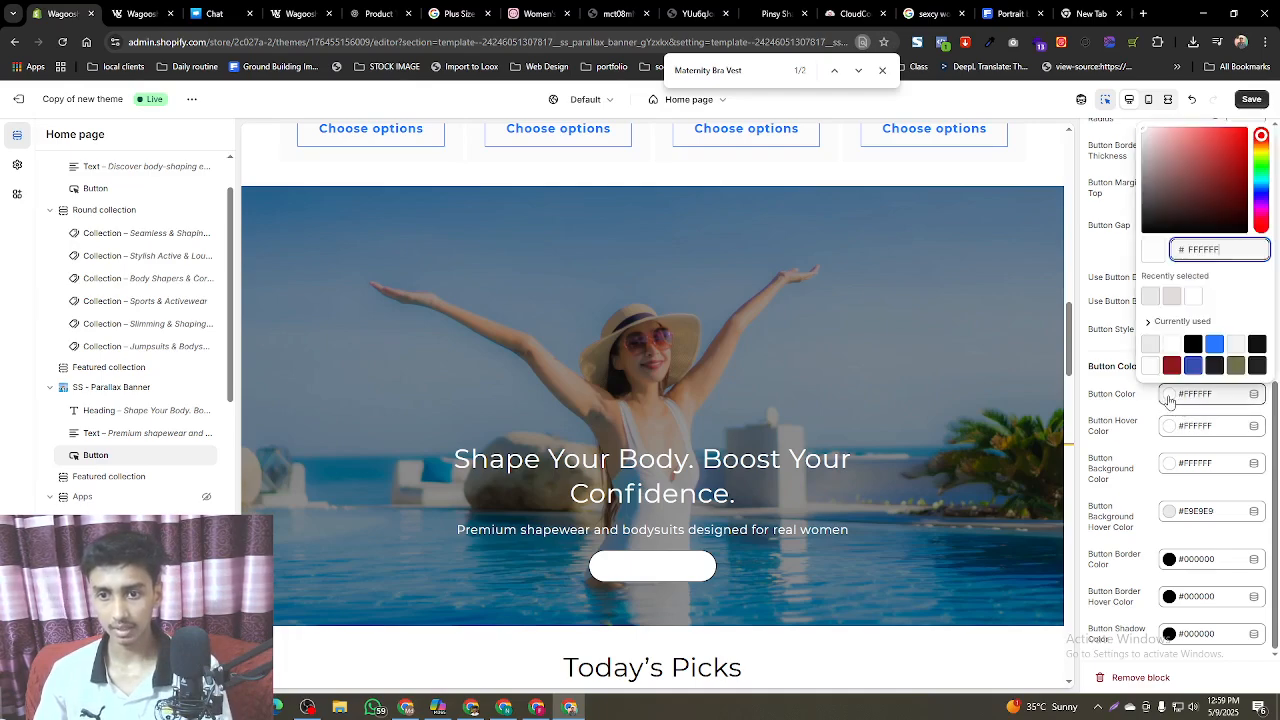
{"action": "left_click", "coordinate": [1193, 344]}
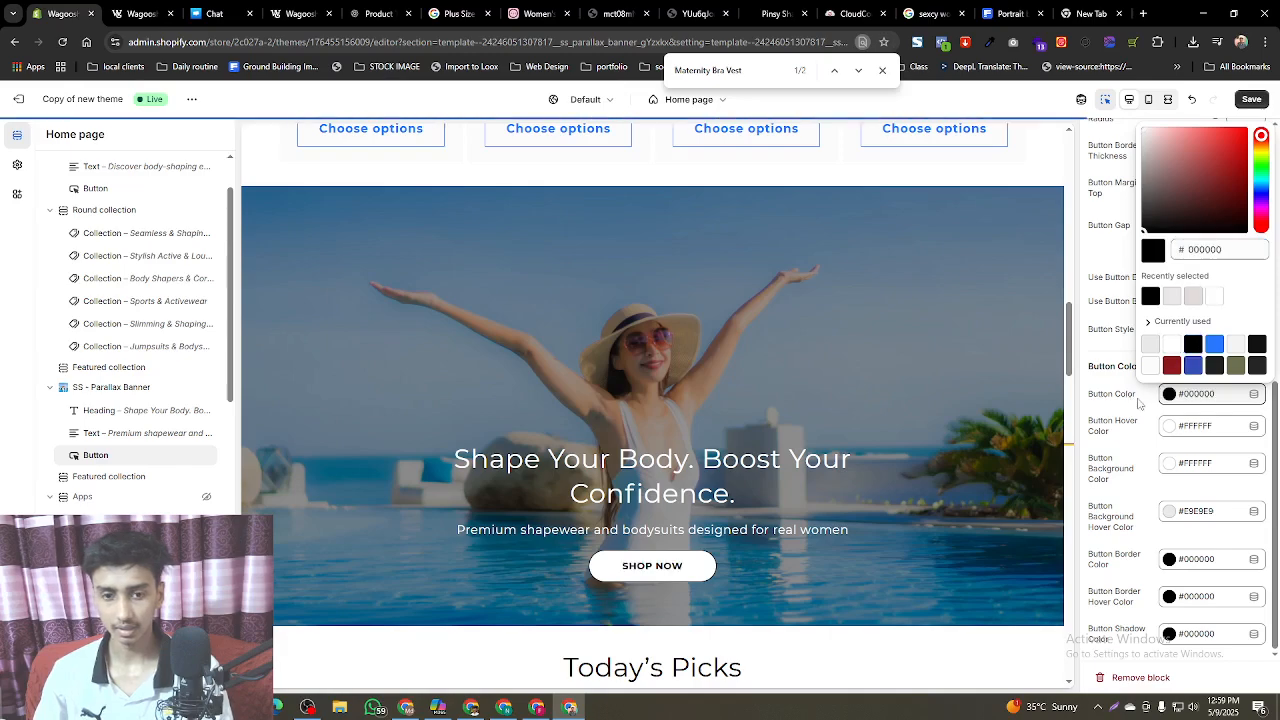
{"action": "left_click", "coordinate": [1133, 401]}
- Save the theme, overriding the recent theme customizations
{"action": "scroll", "coordinate": [818, 548], "scroll_direction": "up", "scroll_amount": 1}
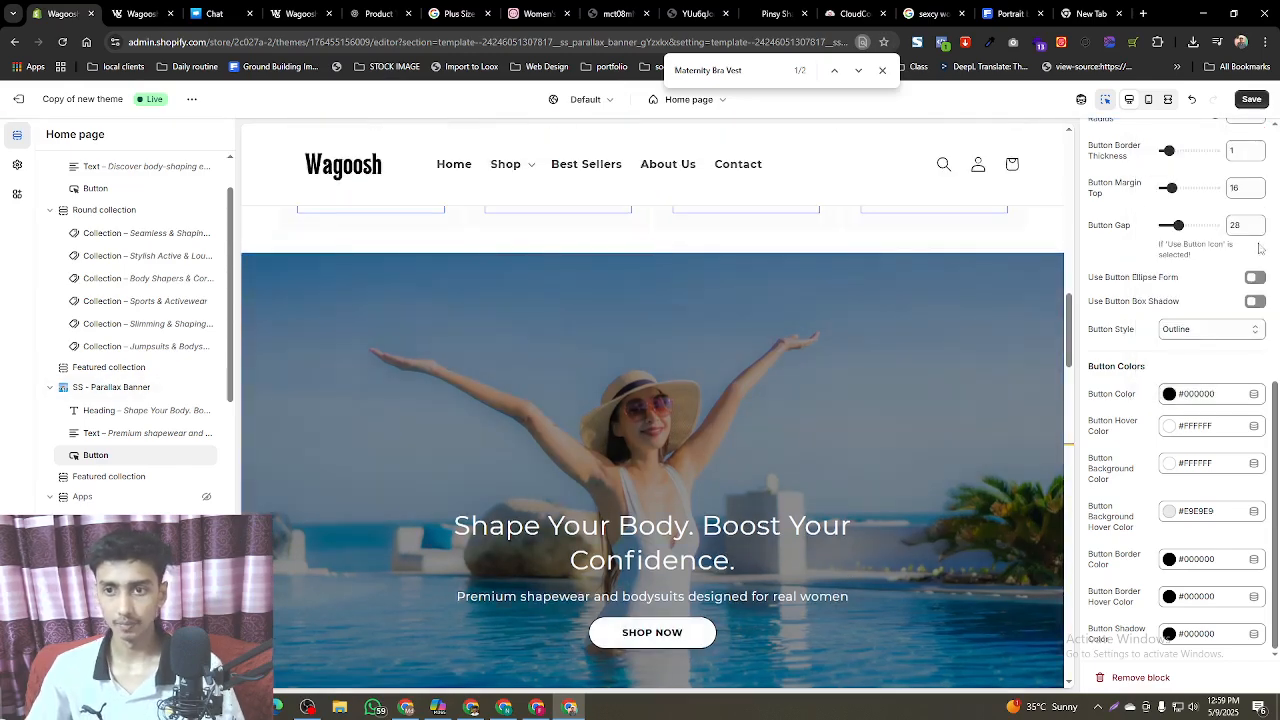
{"action": "left_click", "coordinate": [1250, 100]}
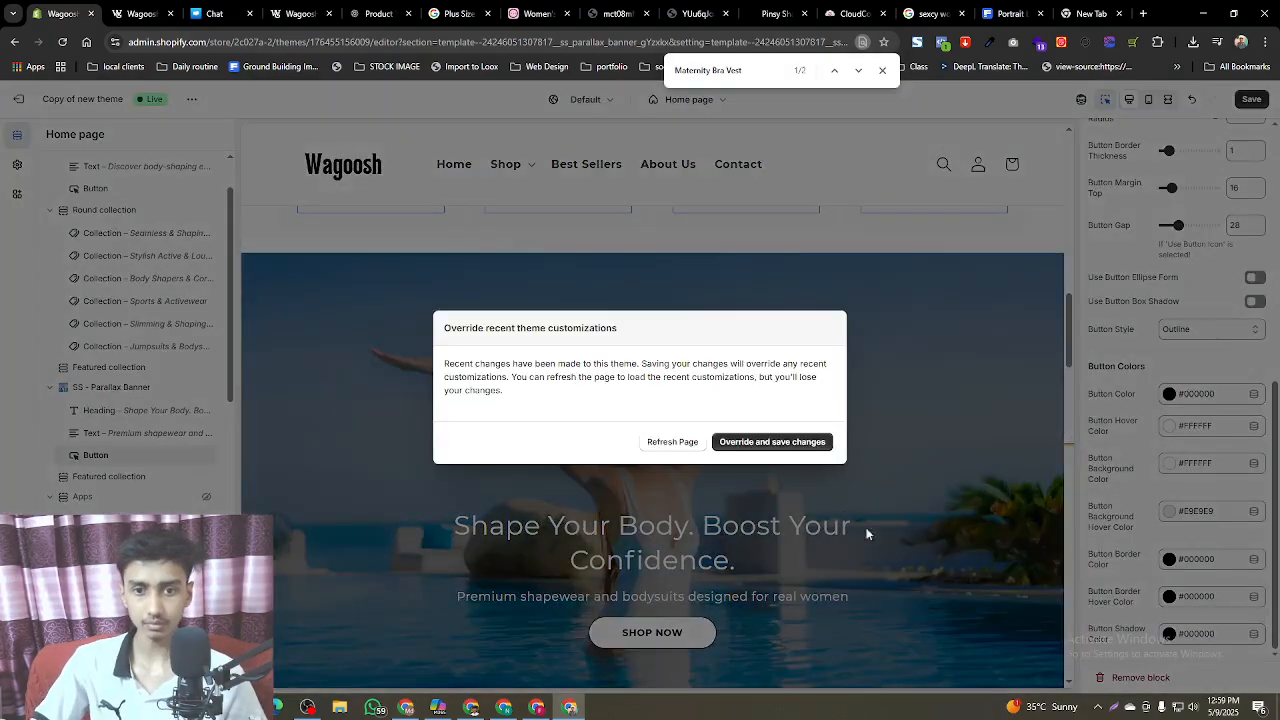
{"action": "left_click", "coordinate": [783, 442]}
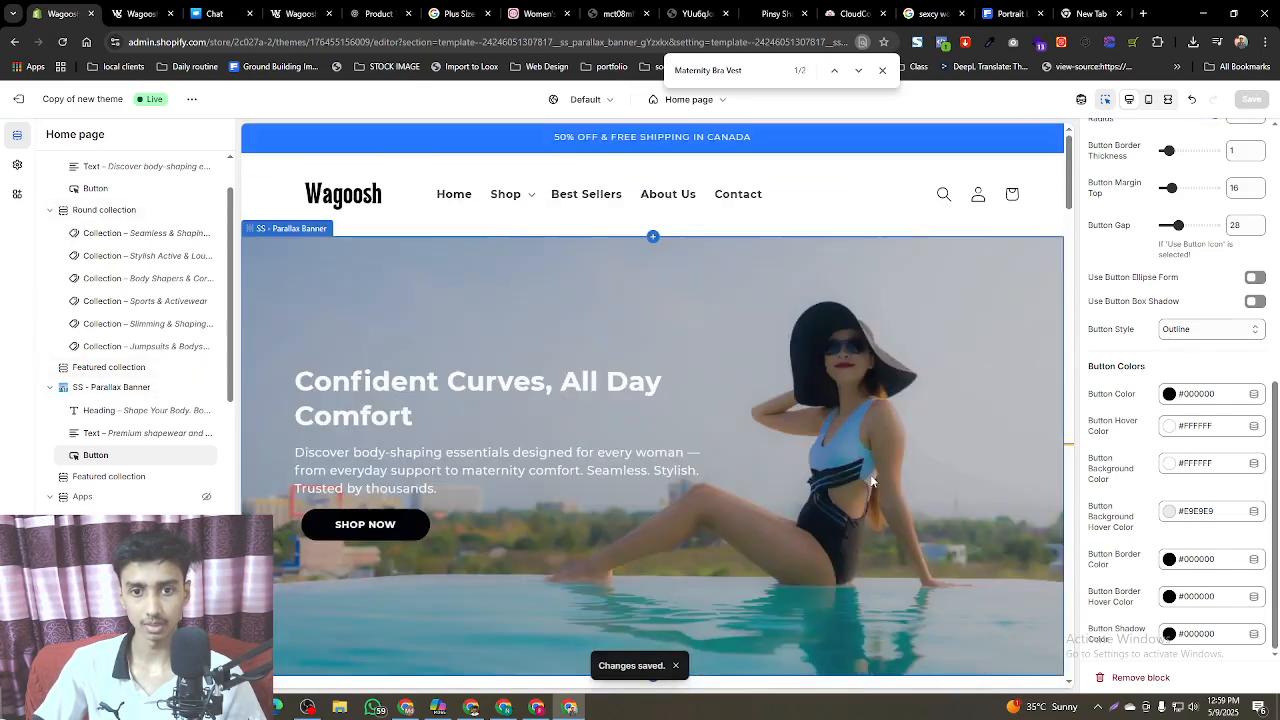
- Copy the first parallax banner's text, switch to ChatGPT and request a shorter version with the prompt "write it shrlty" plus the copied text
{"action": "left_click", "coordinate": [851, 469]}
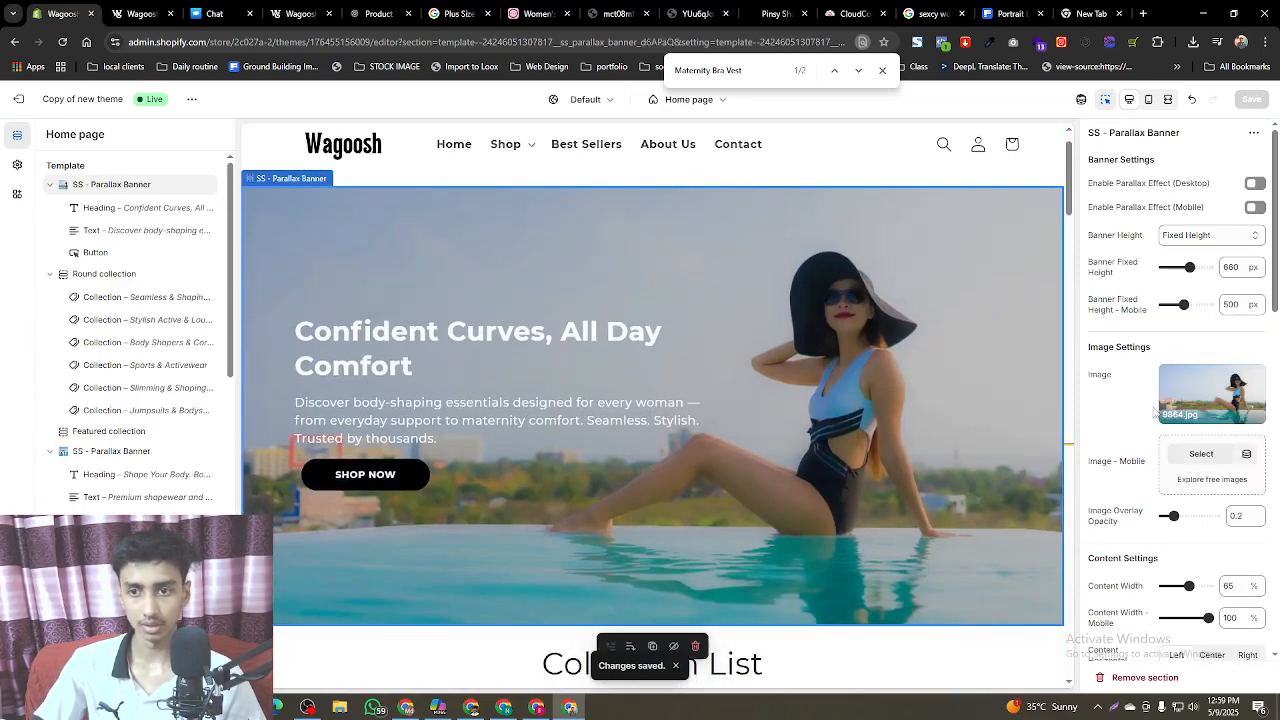
{"action": "left_click", "coordinate": [106, 231]}
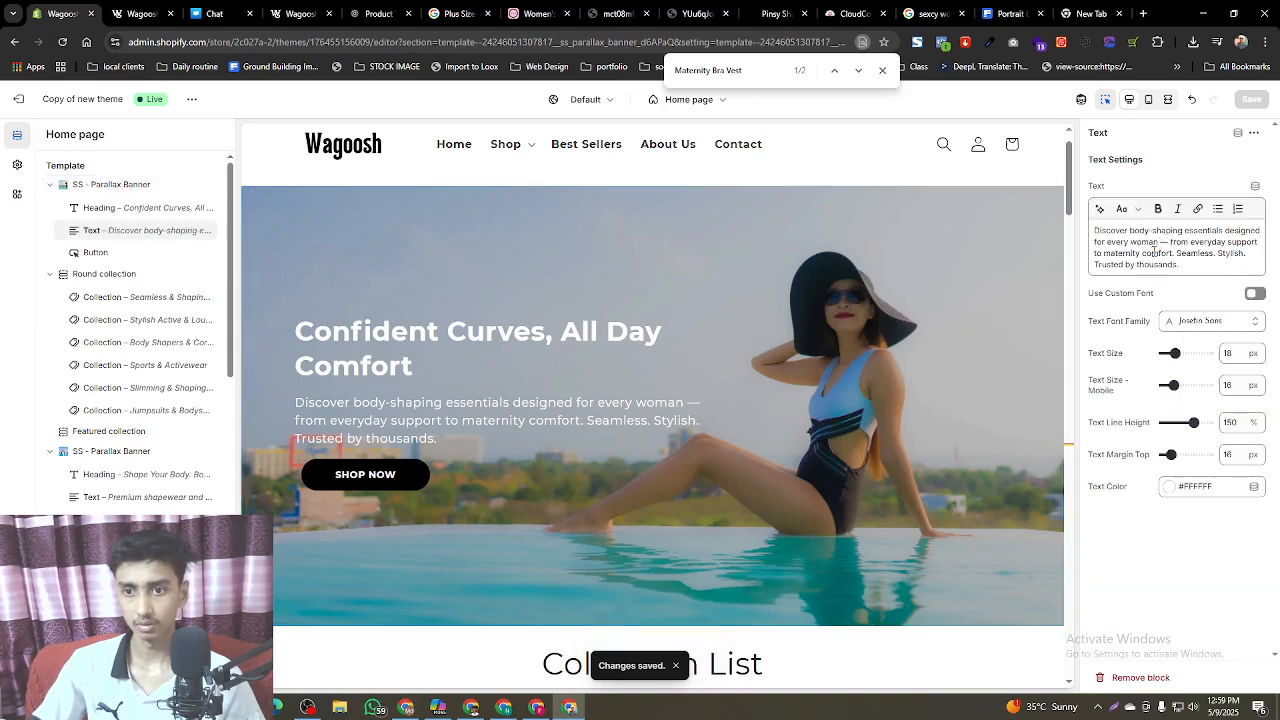
{"action": "key", "text": "ctrl+a"}
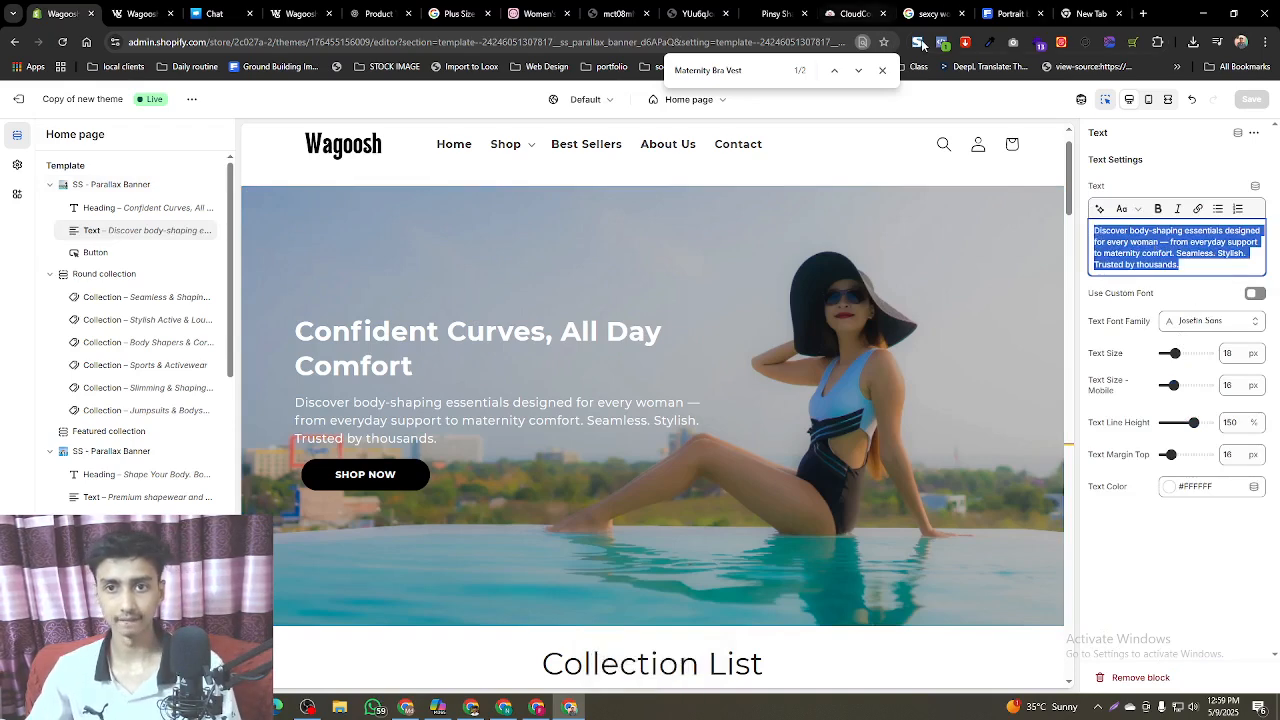
{"action": "left_click", "coordinate": [378, 14]}
{"action": "left_click", "coordinate": [584, 638]}
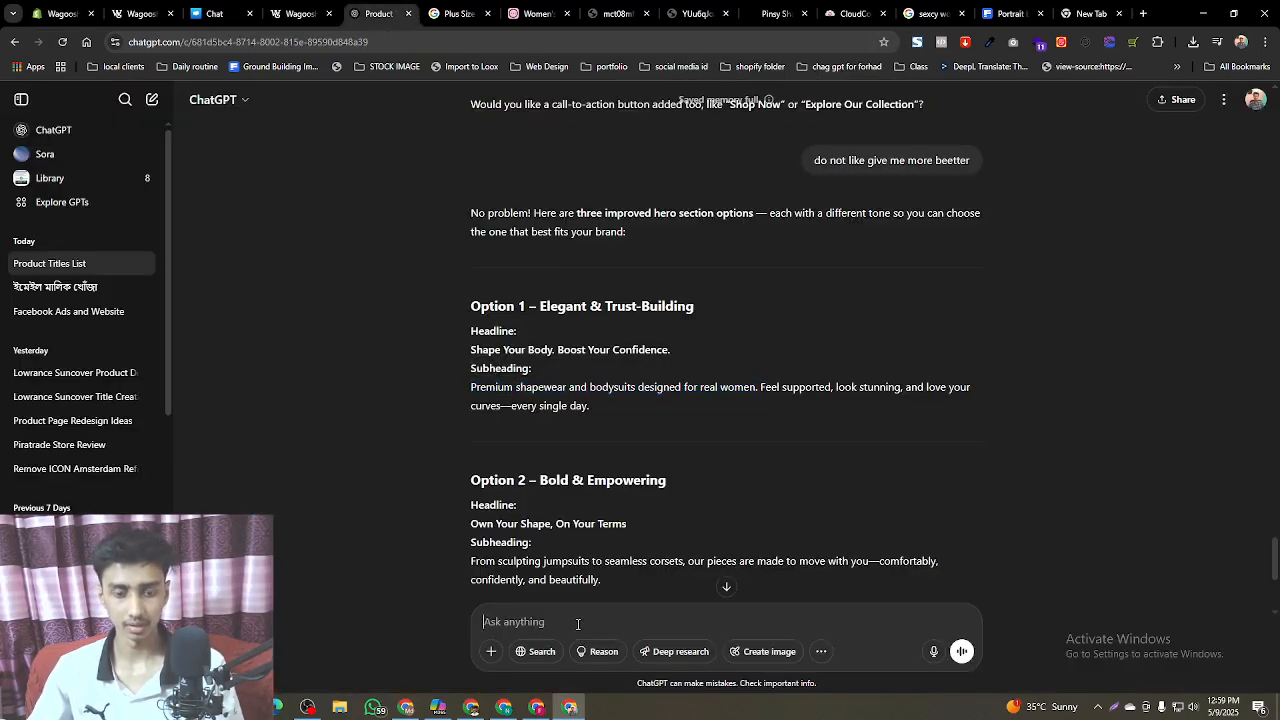
{"action": "type", "text": "wr"}
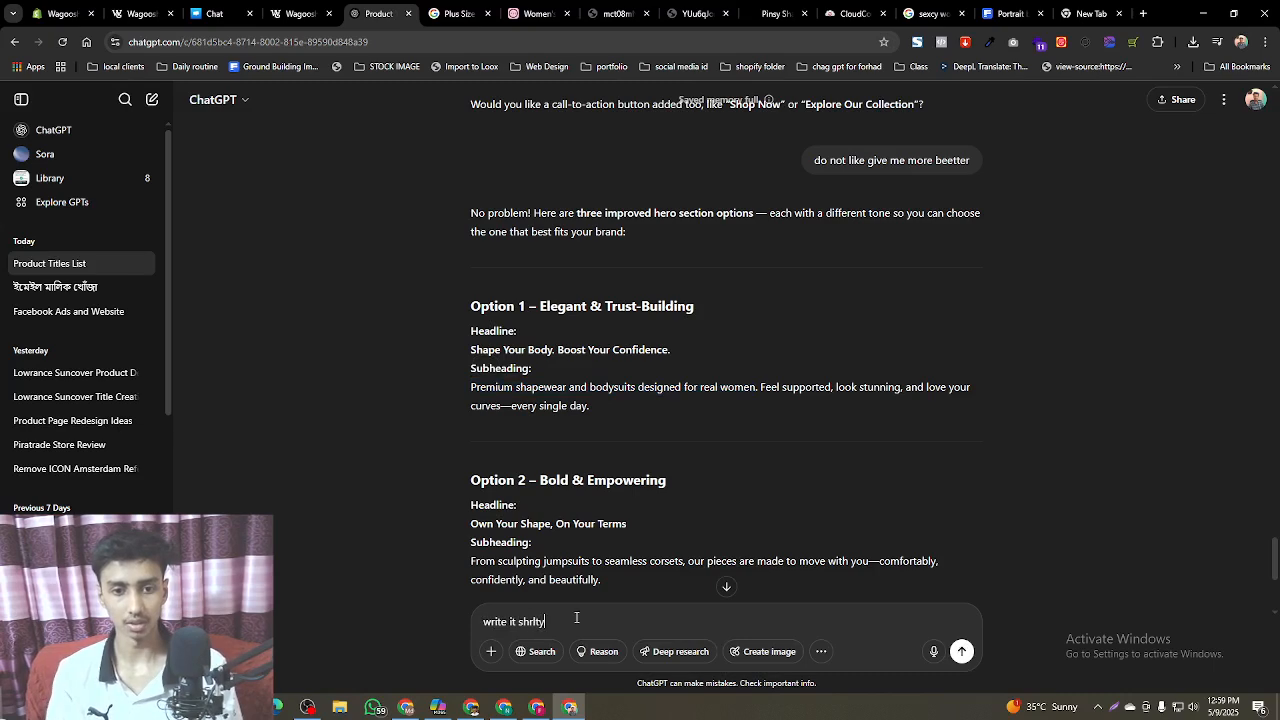
{"action": "type", "text": "ite it shrlty"}
{"action": "key", "text": "ctrl+plus"}
{"action": "key", "text": "Return"}
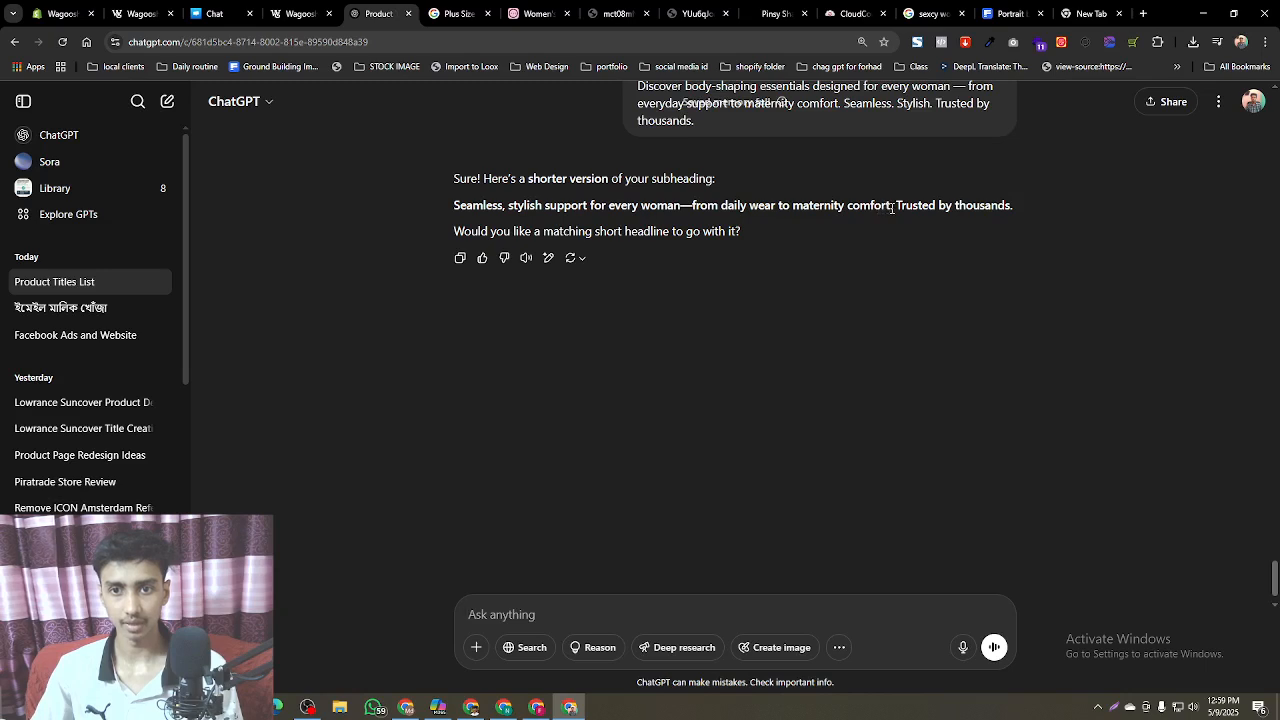
- Replace the first parallax banner's text in the Shopify editor with ChatGPT's "Seamless, stylish support for every woman—from daily wear to maternity comfort.", without blank lines
{"action": "left_click_drag", "start_coordinate": [892, 208], "coordinate": [453, 212]}
{"action": "key", "text": "ctrl+c"}
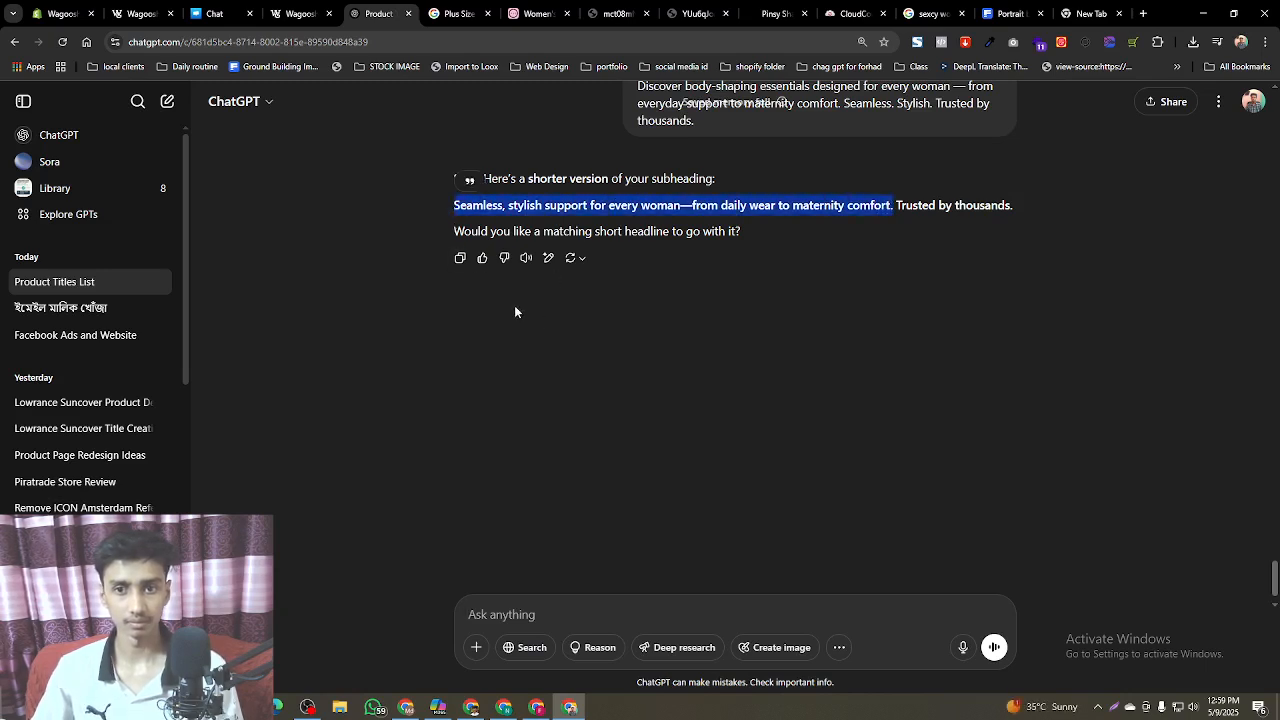
{"action": "left_click", "coordinate": [55, 13]}
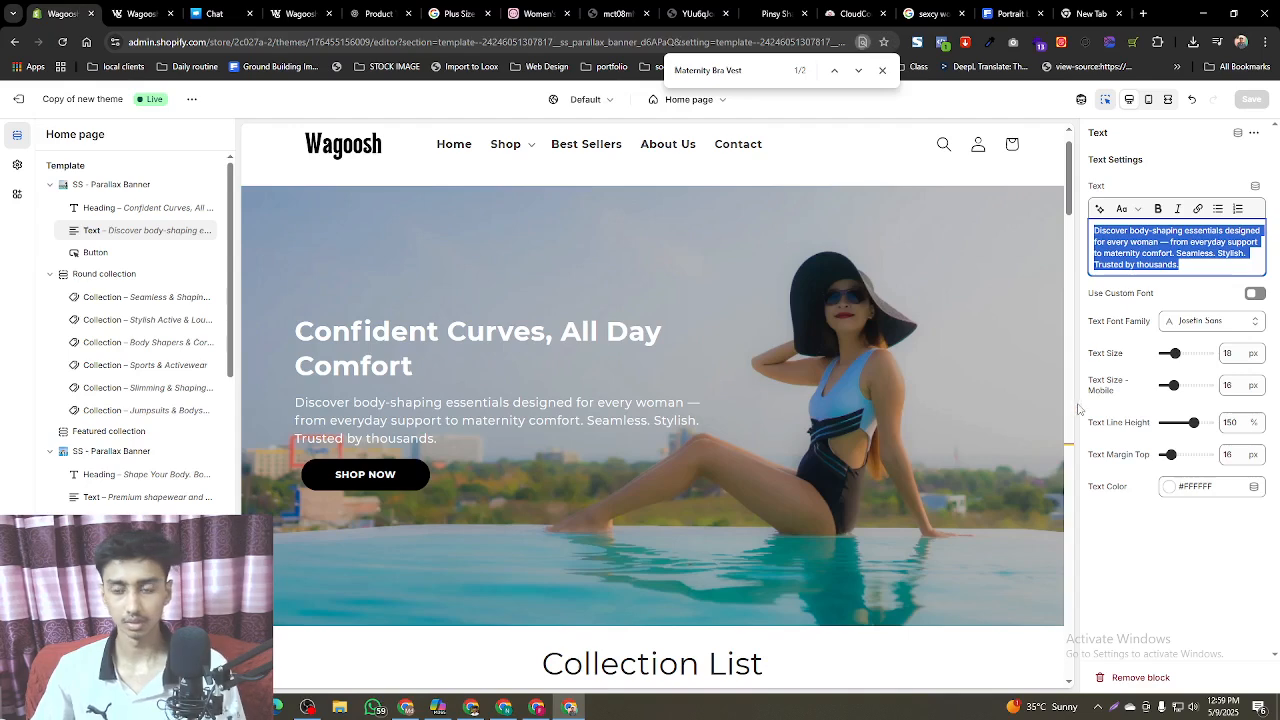
{"action": "key", "text": "ctrl+v"}
{"action": "key", "text": "BackSpace"}
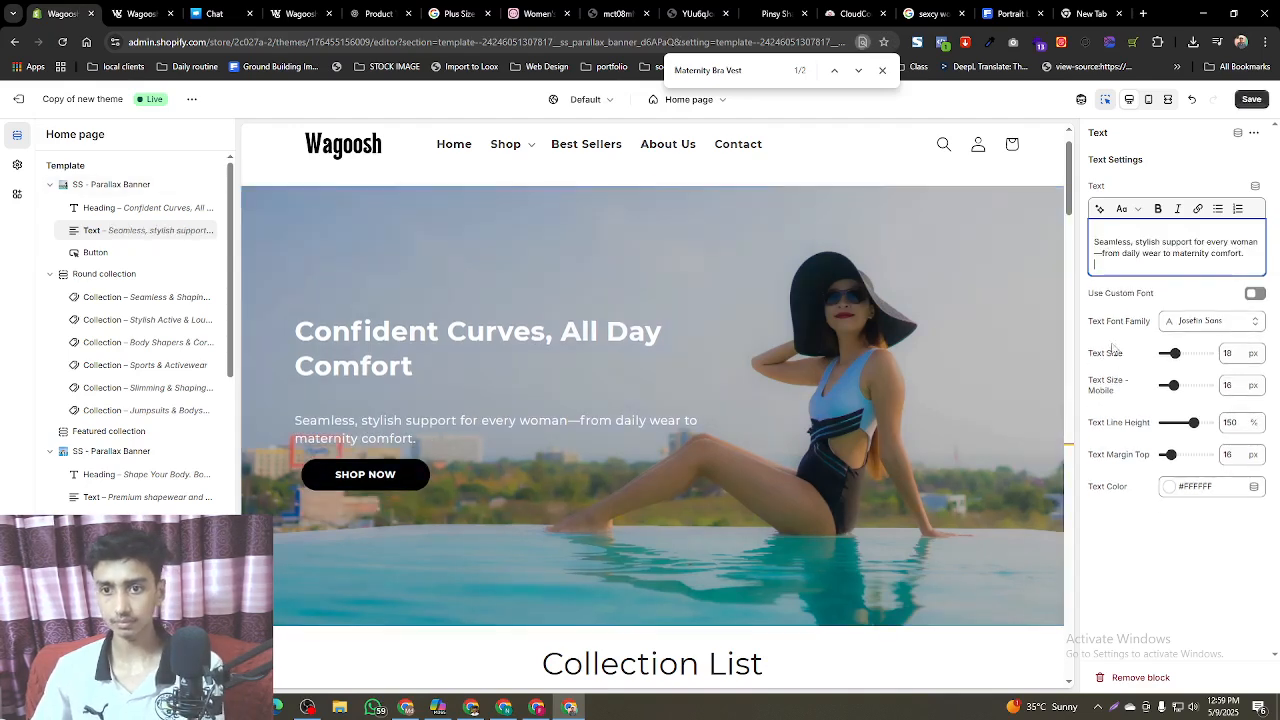
{"action": "key", "text": "BackSpace"}
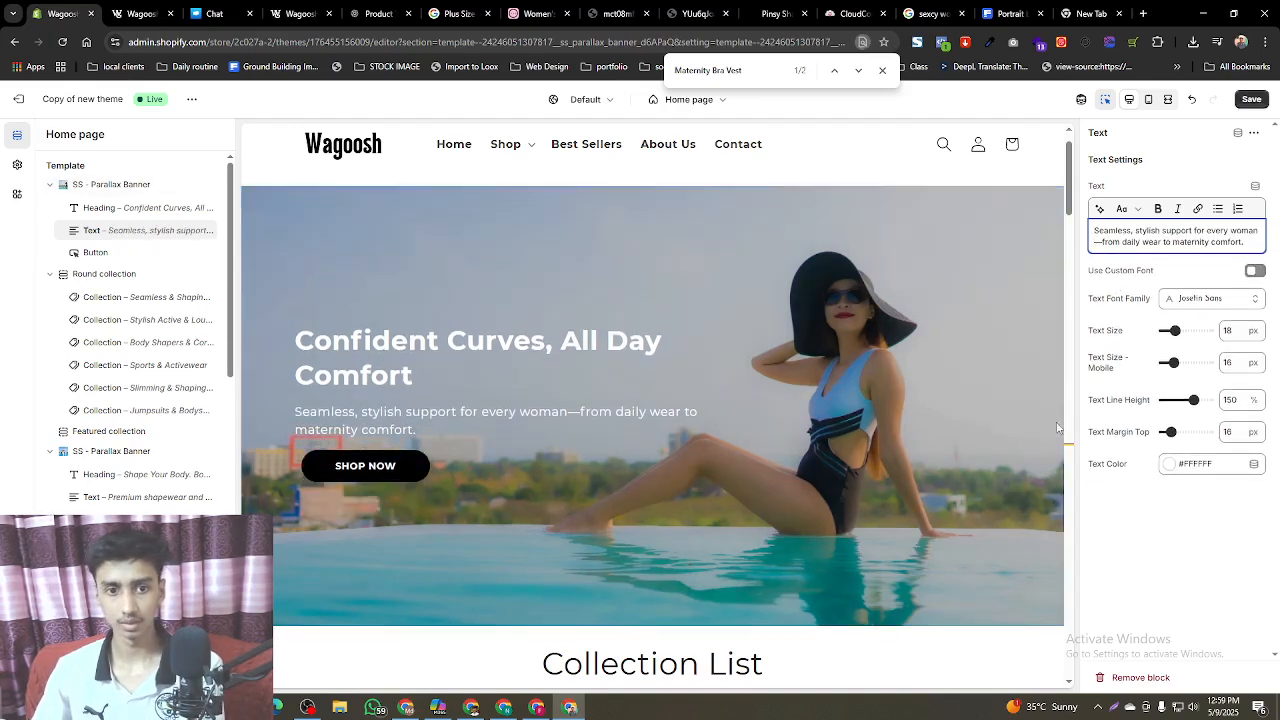
- Save the theme and reload the live Wagoosh store to check the first parallax banner's new text
{"action": "left_click", "coordinate": [1251, 101]}
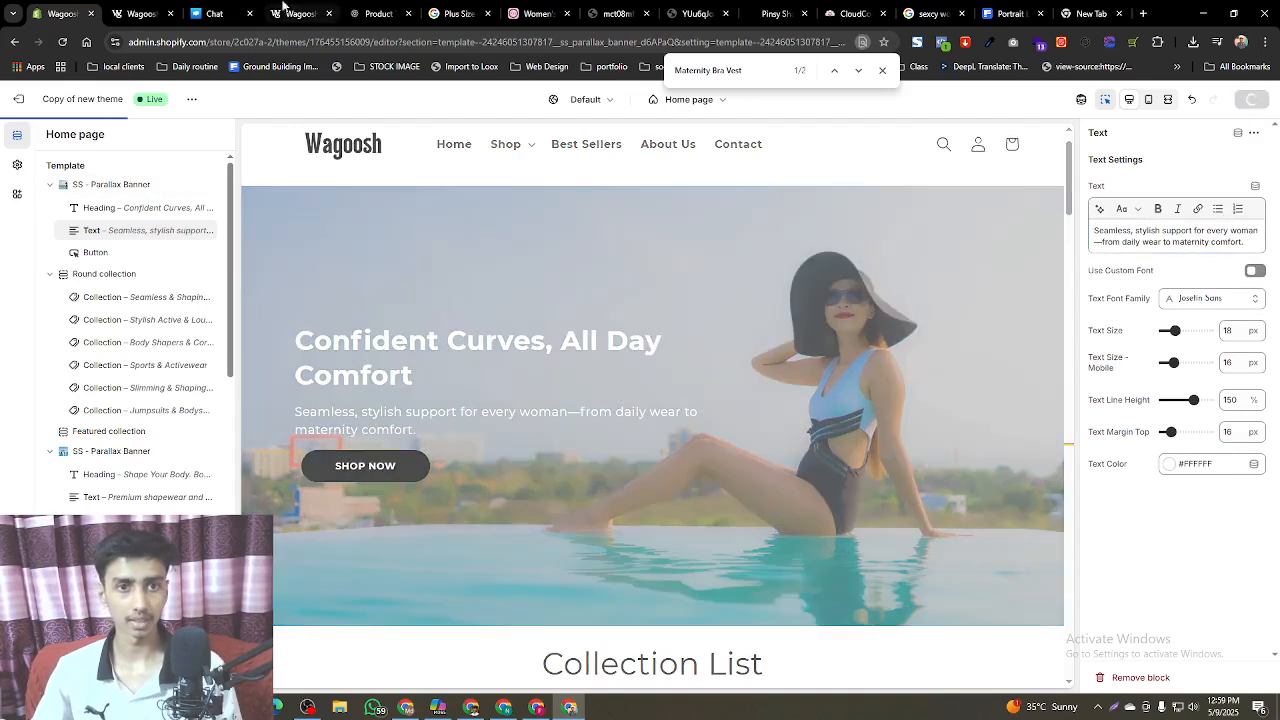
{"action": "left_click", "coordinate": [154, 18]}
{"action": "left_click", "coordinate": [61, 43]}
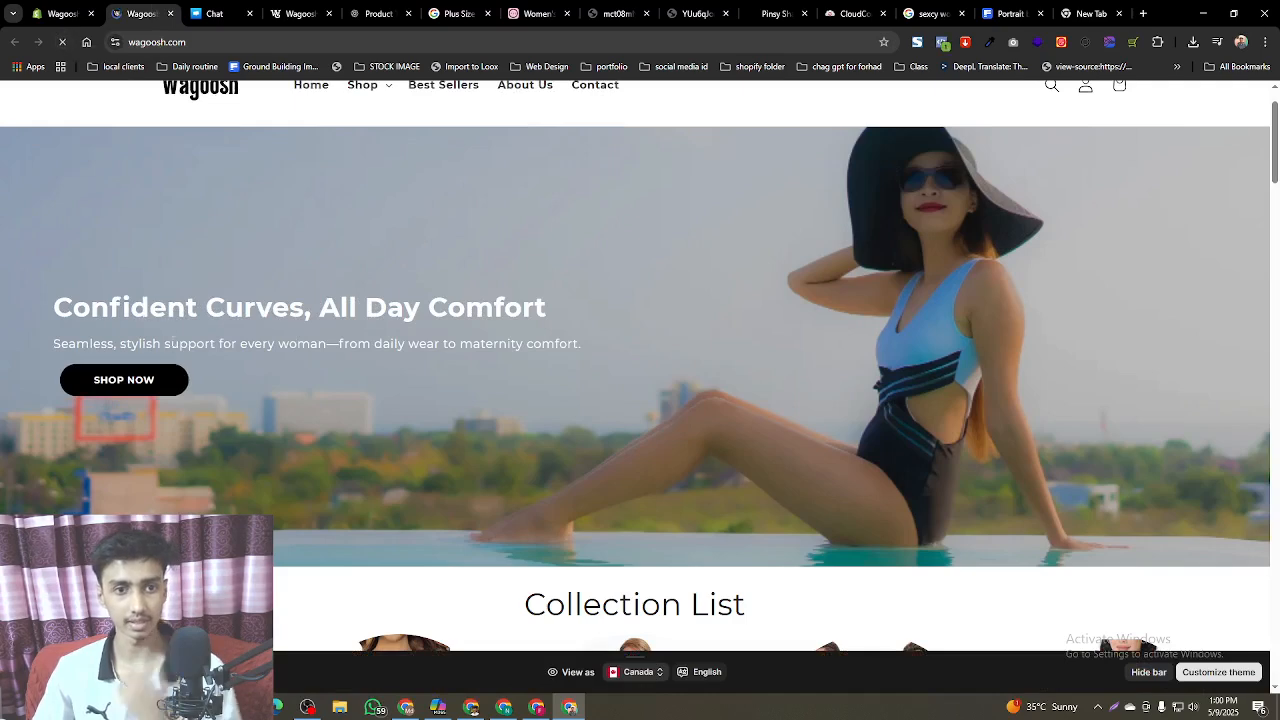
- In the Shopify editor, try a line break after "Confident Curves," in the first parallax banner's heading and check it on the reloaded live store
{"action": "left_click", "coordinate": [62, 13]}
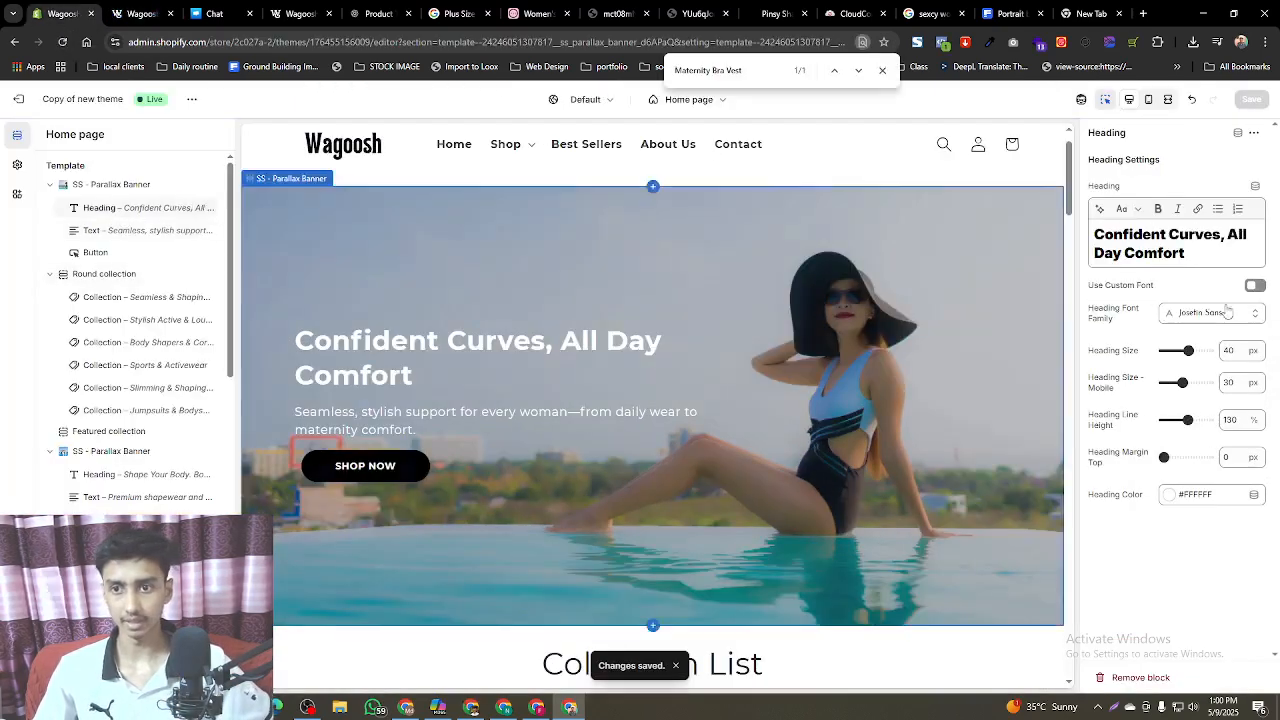
{"action": "left_click", "coordinate": [1227, 240]}
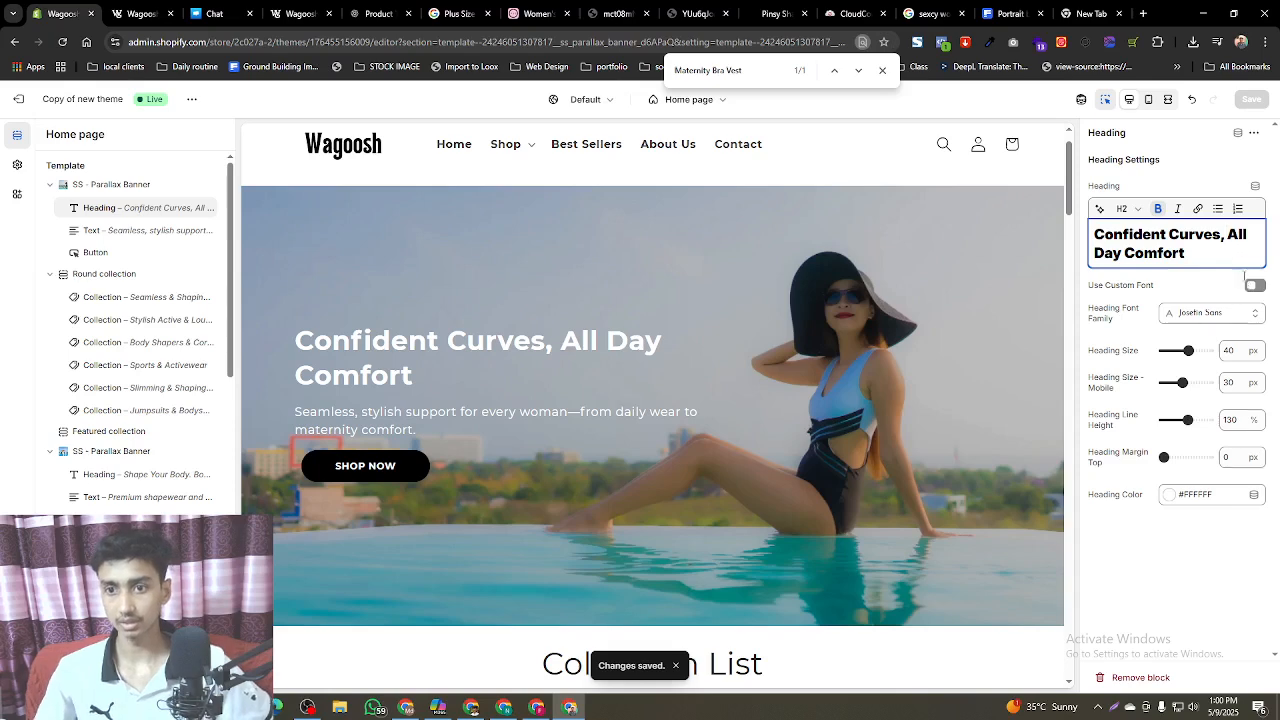
{"action": "key", "text": "Return"}
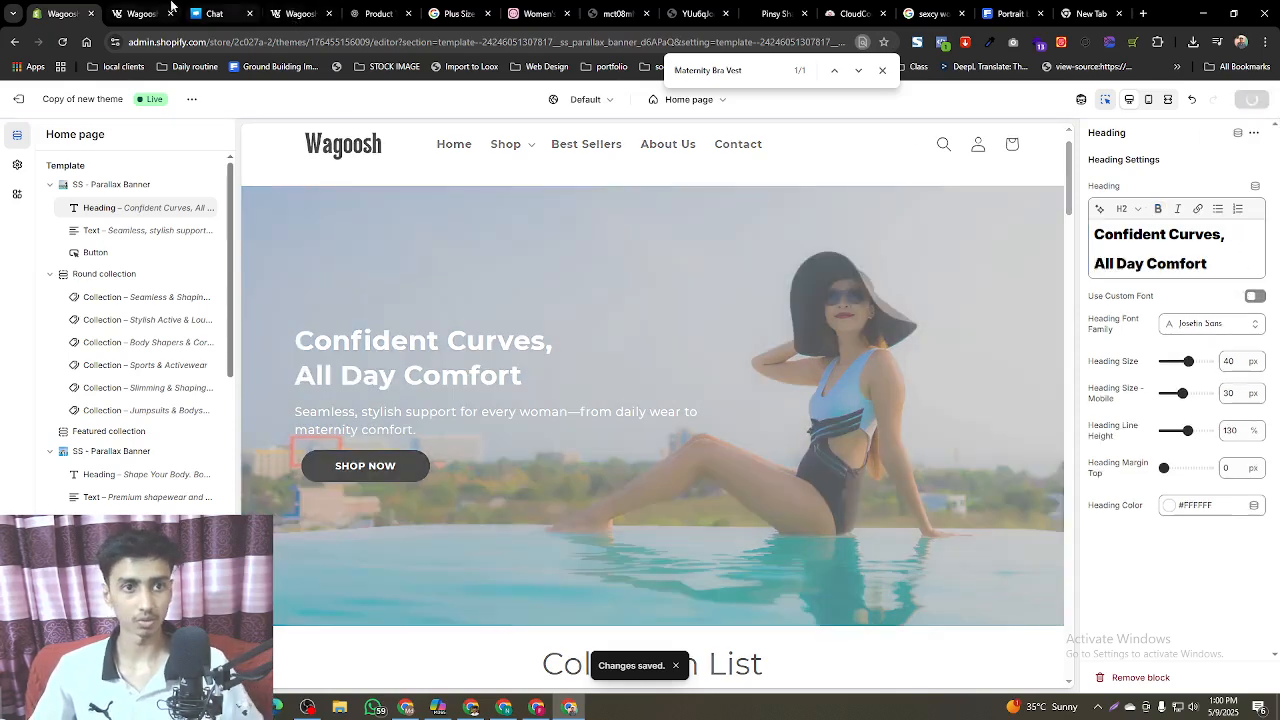
{"action": "left_click", "coordinate": [160, 14]}
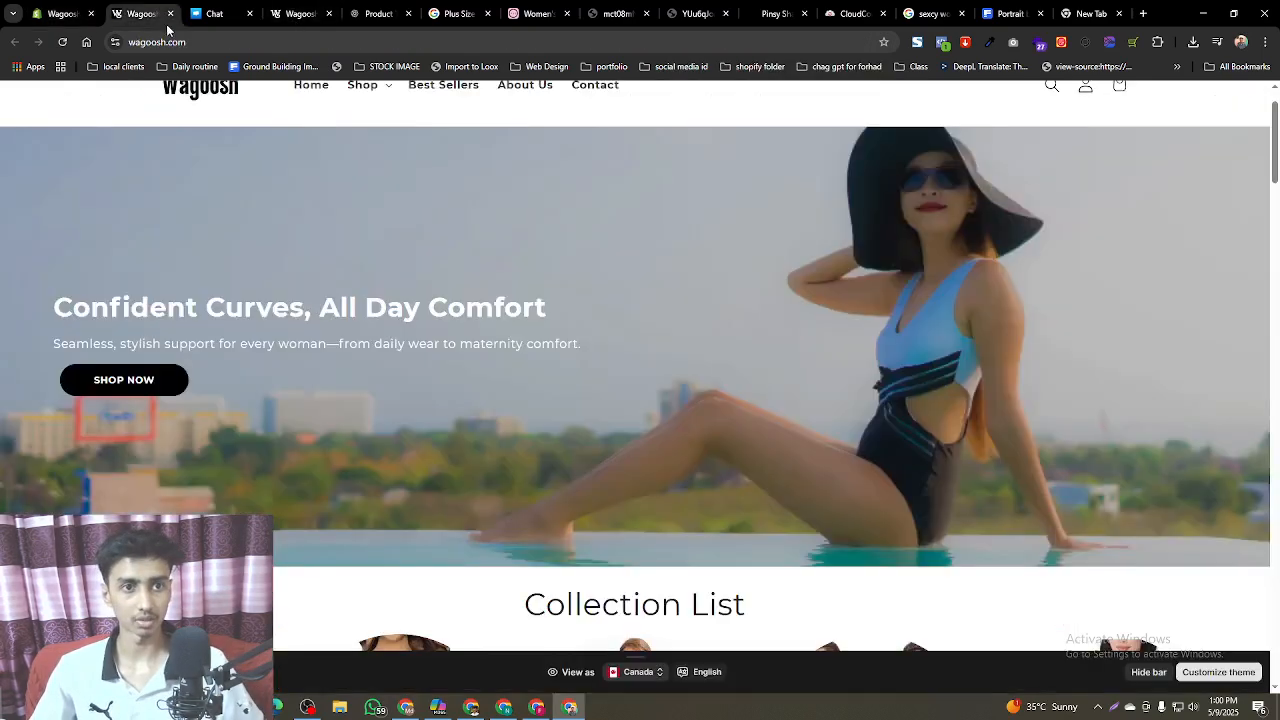
{"action": "left_click", "coordinate": [63, 42]}
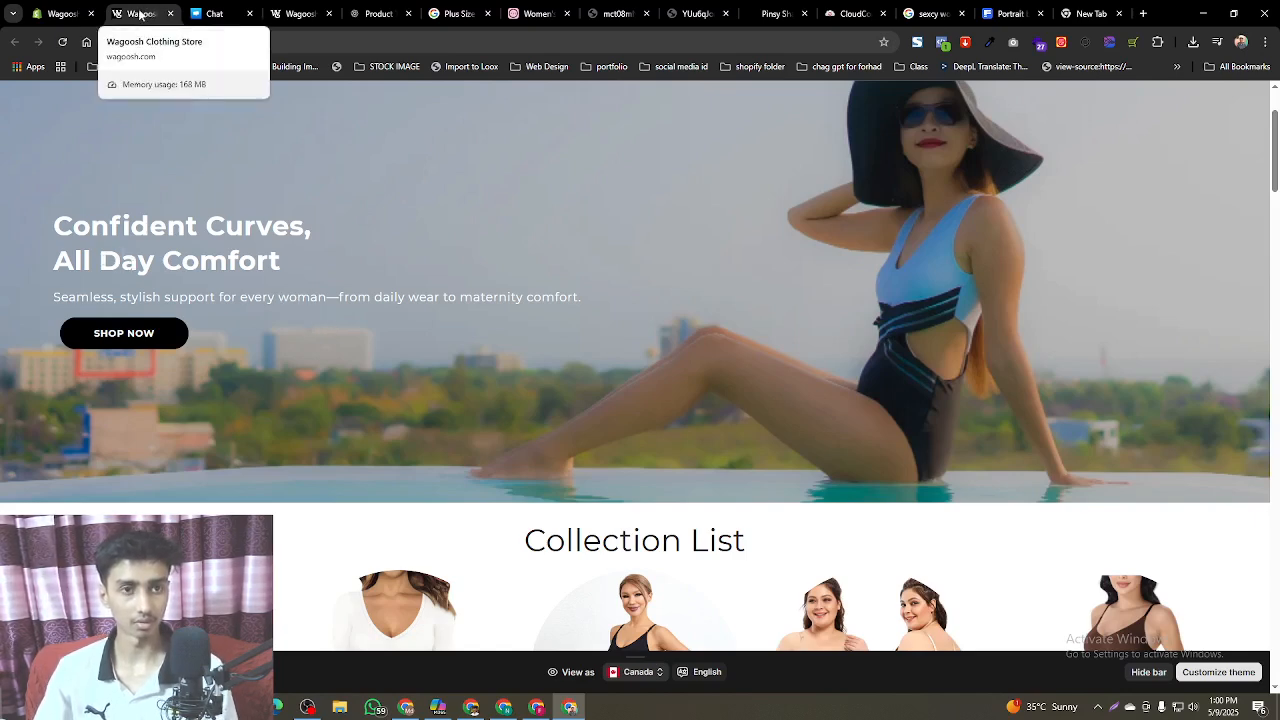
- Move the heading's line break in the Shopify editor so it reads "Confident Curves, All" over "Day Comfort", and save the theme
{"action": "left_click", "coordinate": [60, 13]}
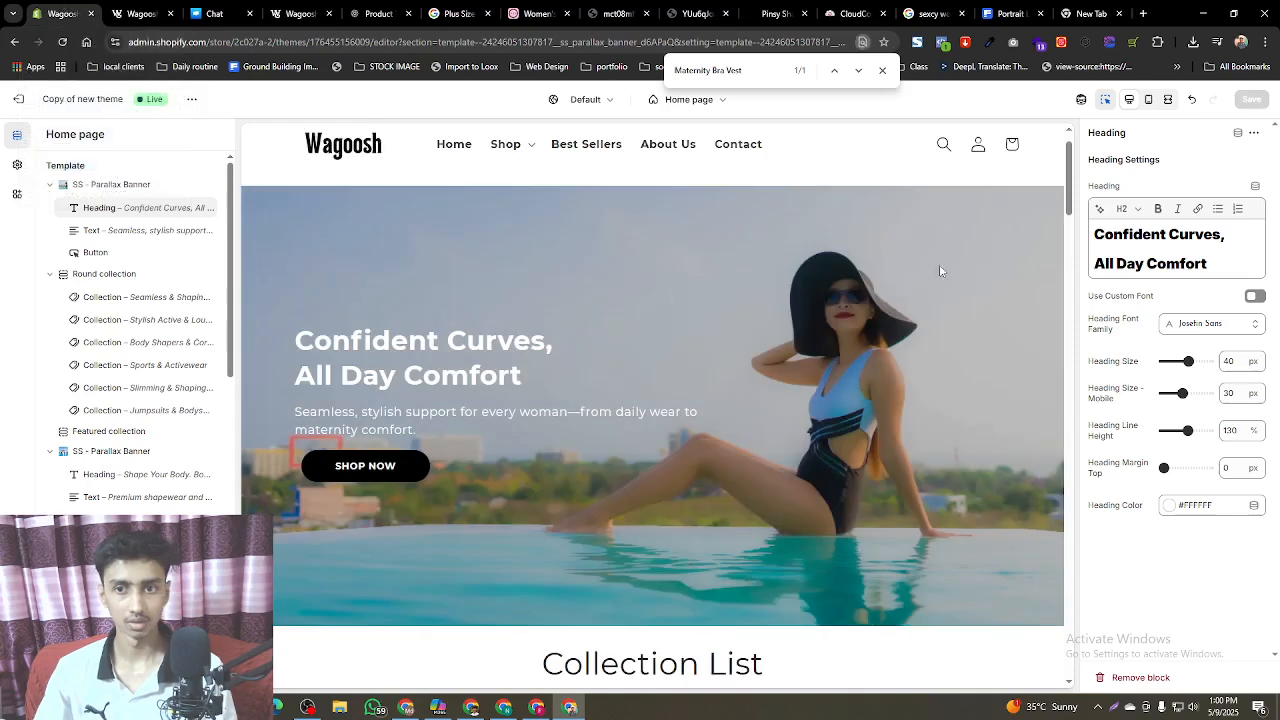
{"action": "left_click", "coordinate": [1096, 263]}
{"action": "key", "text": "BackSpace"}
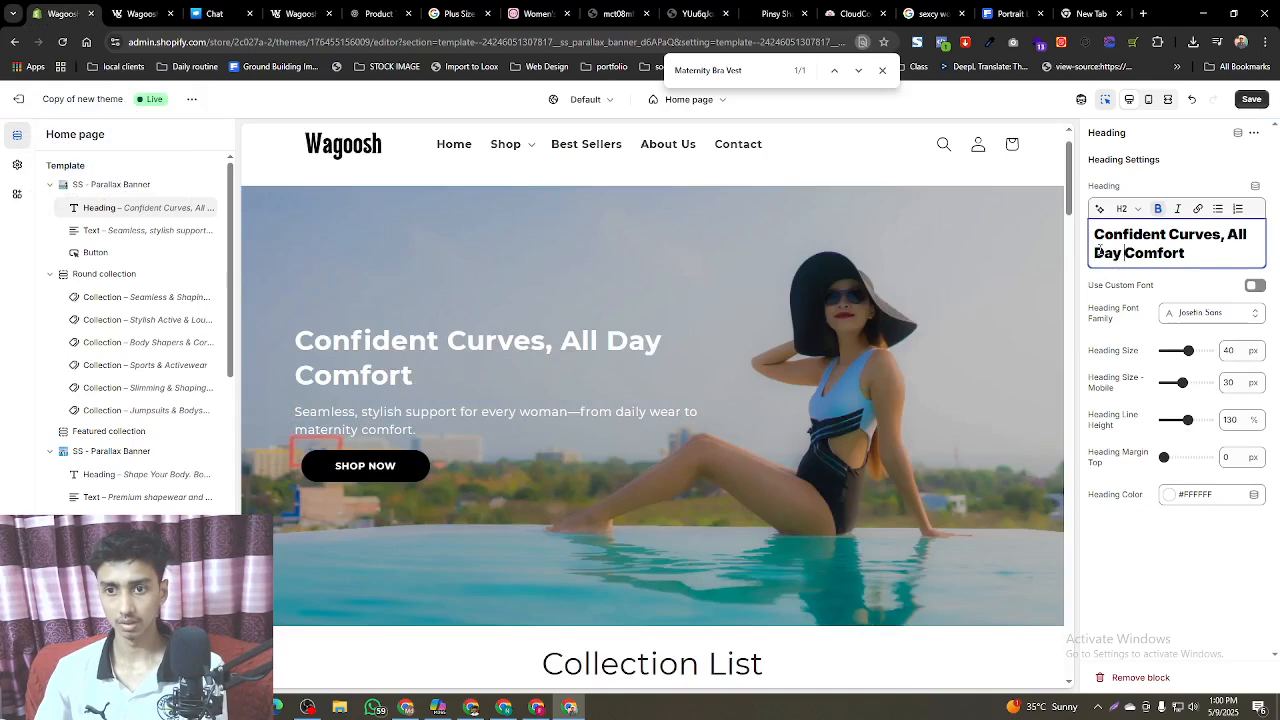
{"action": "key", "text": "Return"}
{"action": "key", "text": "ctrl+s"}
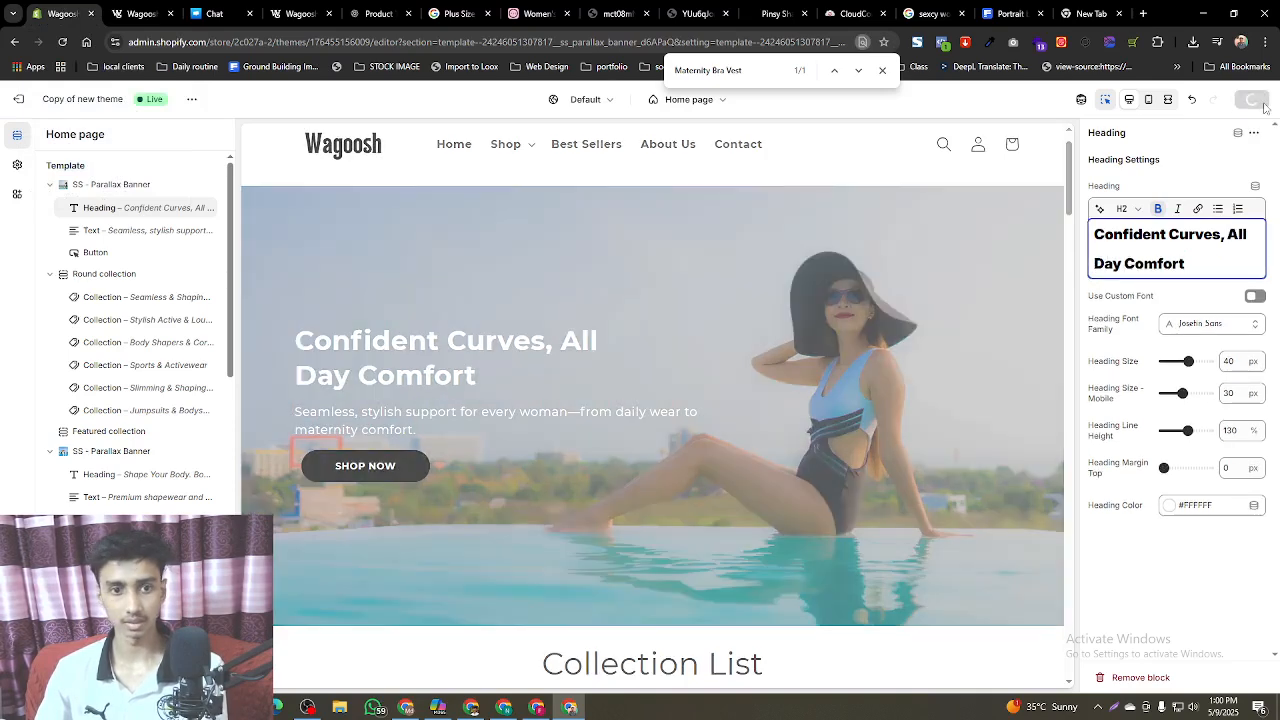
- Reload the live Wagoosh store and examine the first banner's heading layout
{"action": "left_click", "coordinate": [142, 8]}
{"action": "left_click", "coordinate": [65, 43]}
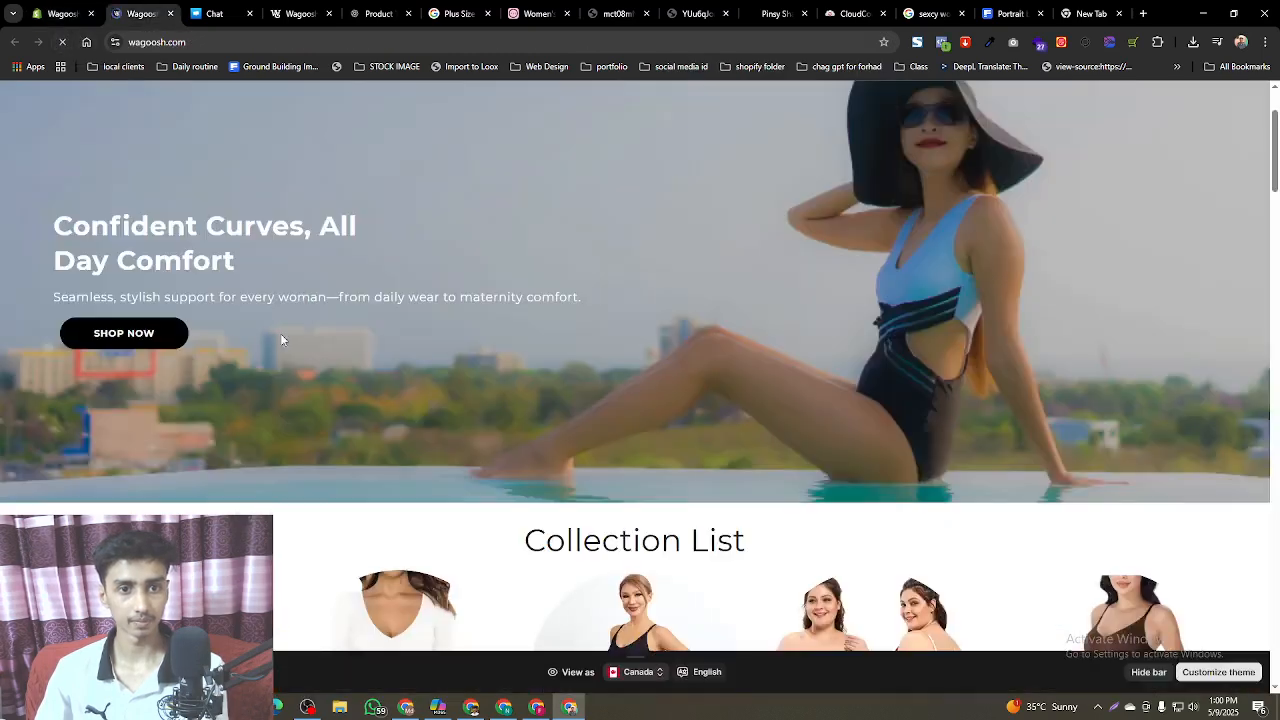
{"action": "scroll", "coordinate": [320, 336], "scroll_direction": "down", "scroll_amount": 1}
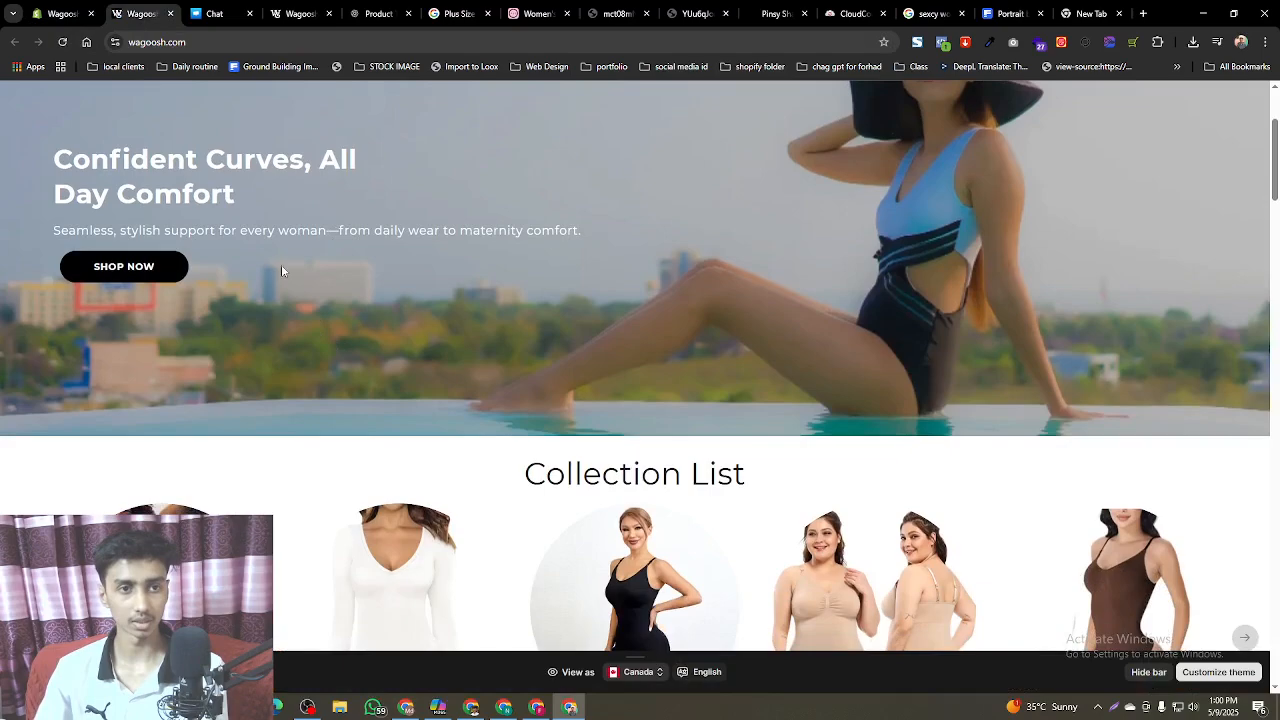
- Split the first parallax banner's text in the Shopify editor before "—from daily wear to maternity comfort.", without a trailing blank line, and save the theme
{"action": "left_click", "coordinate": [62, 13]}
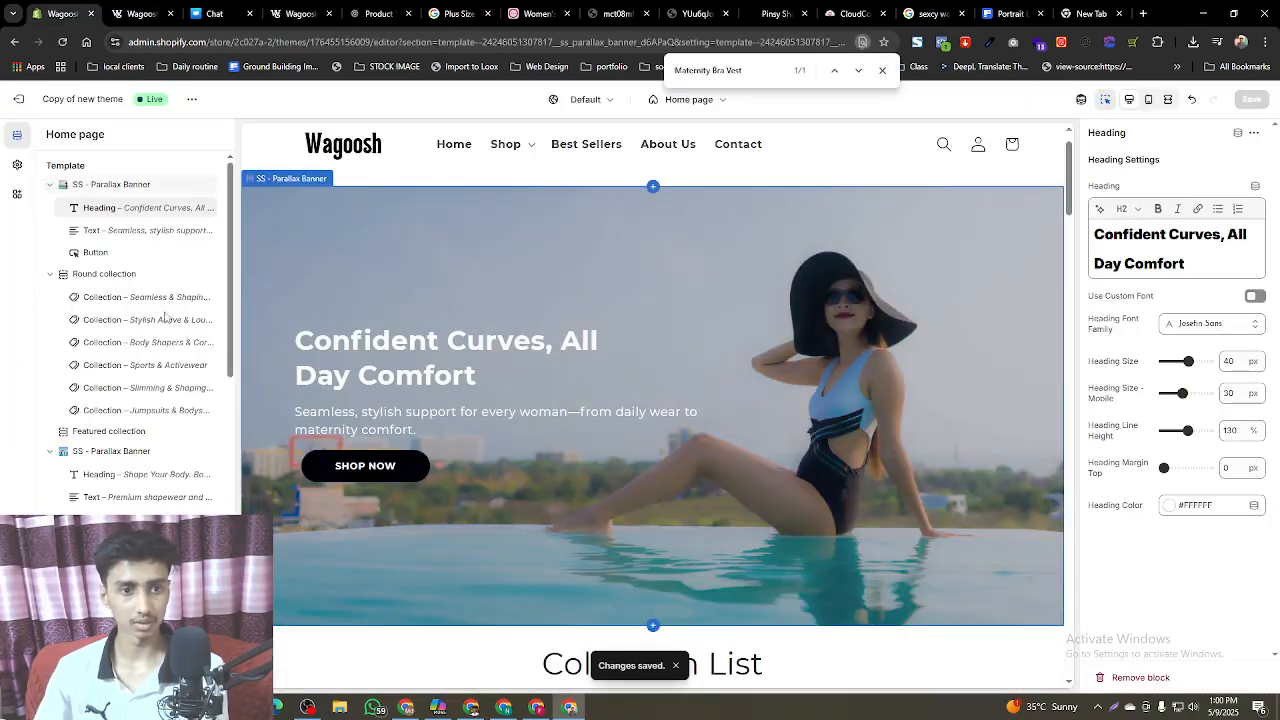
{"action": "left_click", "coordinate": [135, 231]}
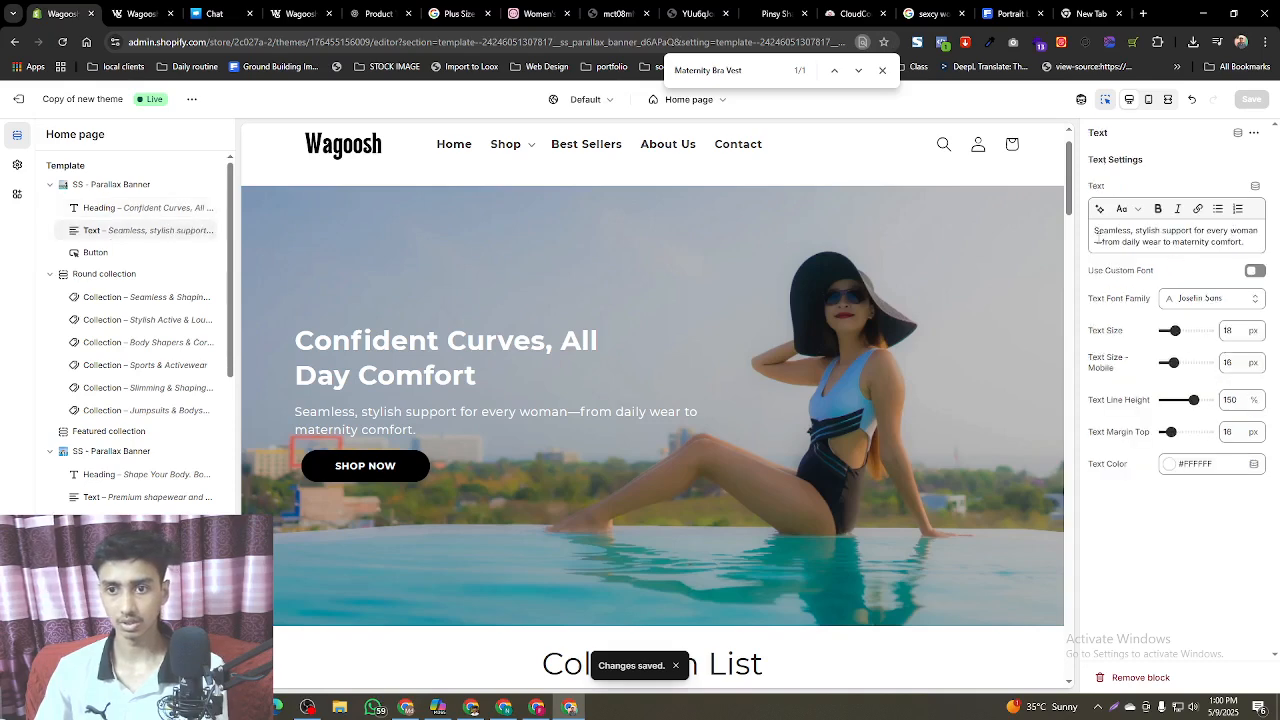
{"action": "left_click", "coordinate": [1105, 248]}
{"action": "key", "text": "Return"}
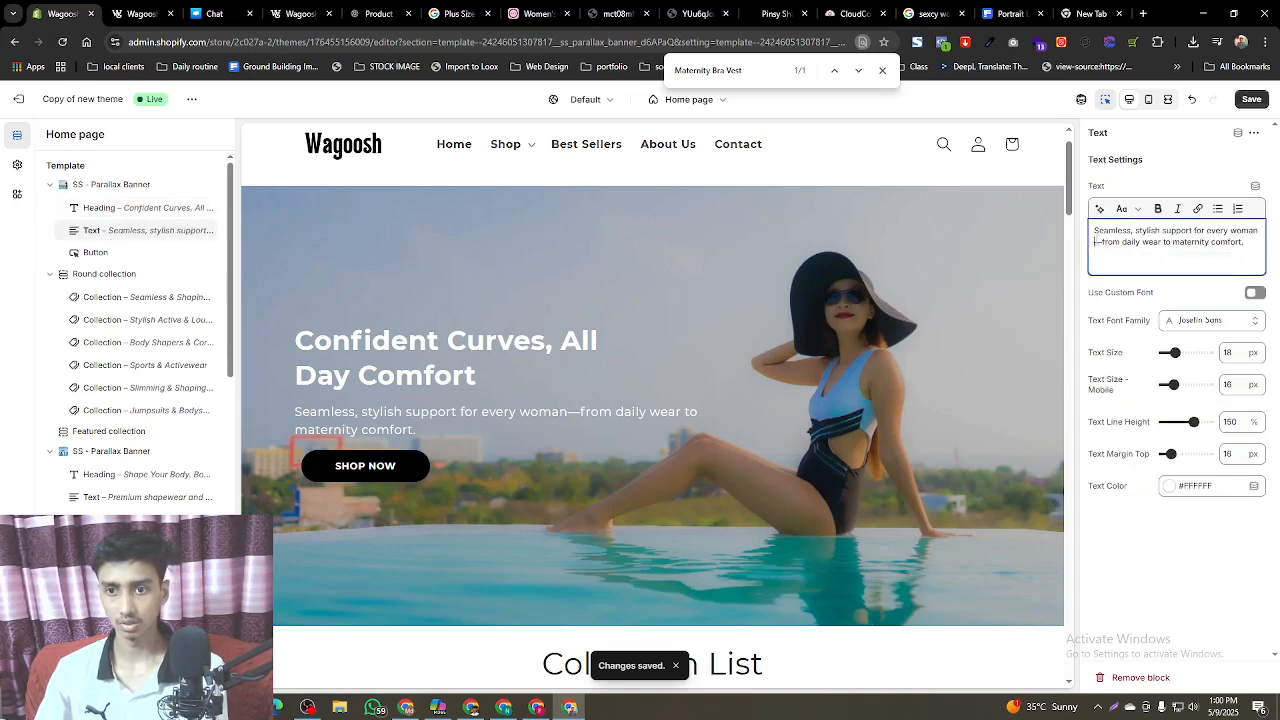
{"action": "key", "text": "BackSpace"}
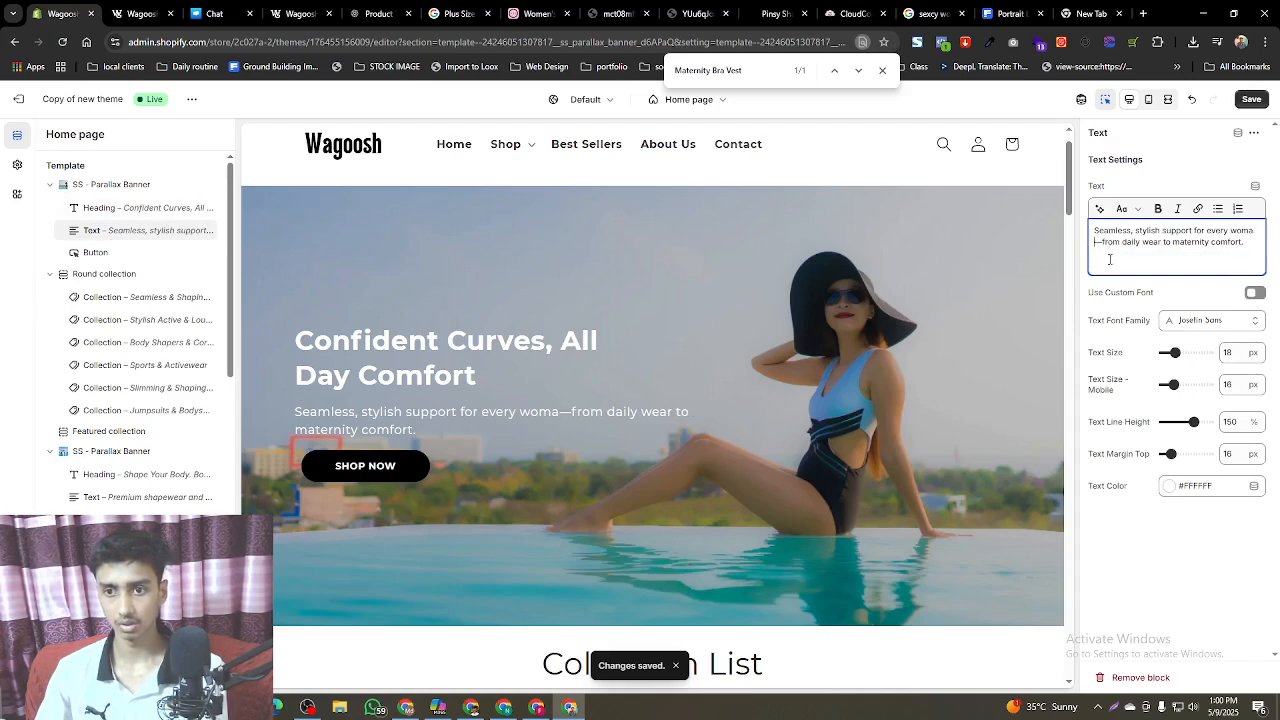
{"action": "key", "text": "Return"}
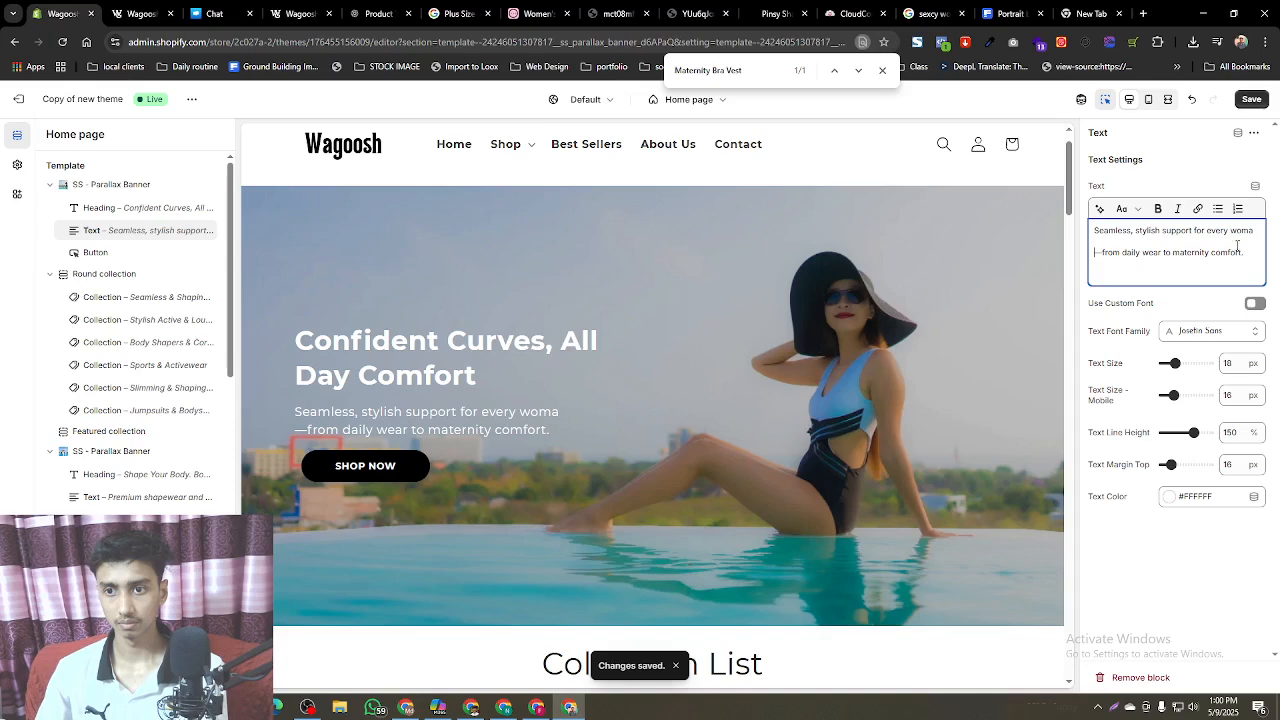
{"action": "left_click", "coordinate": [1252, 230]}
{"action": "type", "text": "n"}
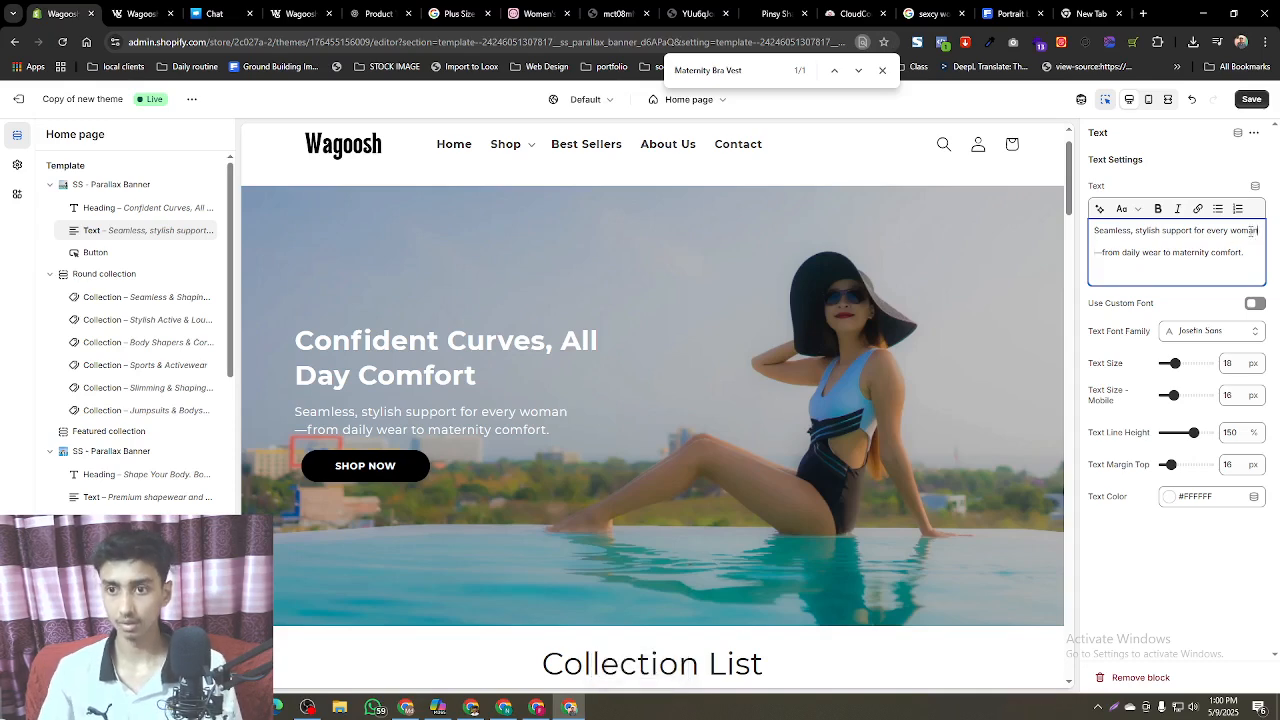
{"action": "left_click", "coordinate": [1126, 275]}
{"action": "key", "text": "BackSpace"}
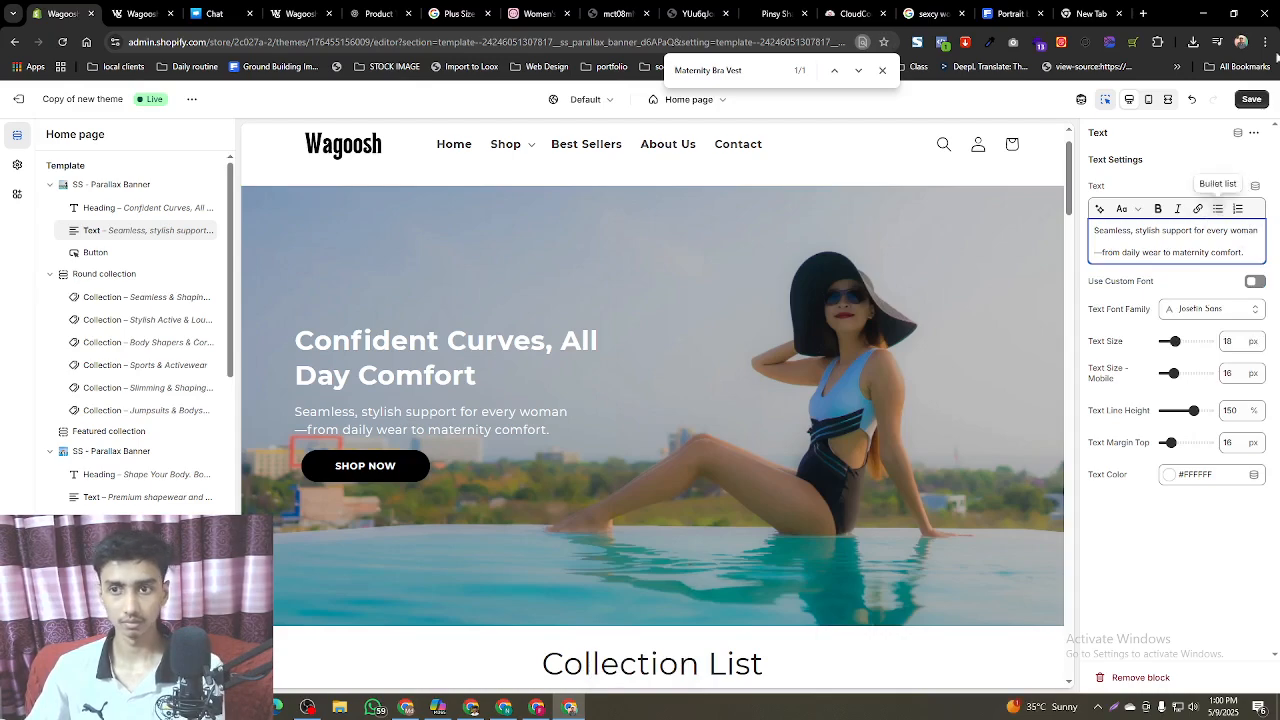
{"action": "left_click", "coordinate": [1252, 100]}
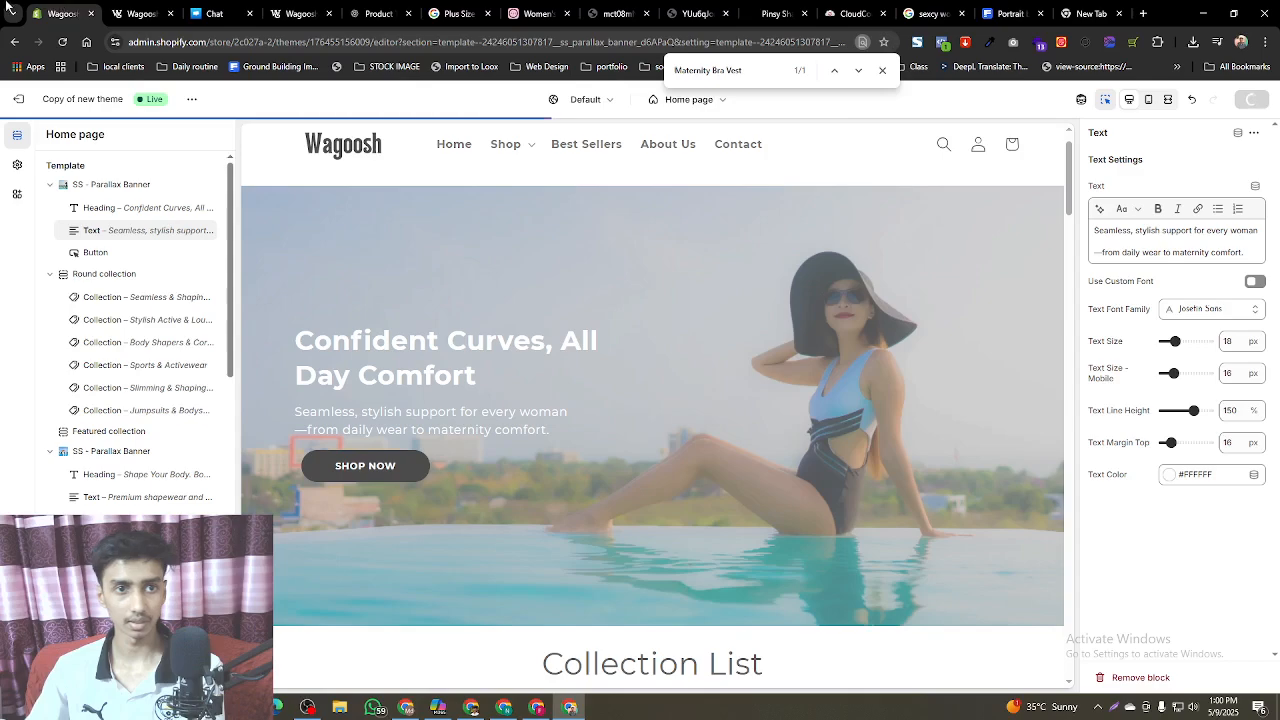
- Reload the live store and examine the first banner with its two-line heading and text
{"action": "left_click", "coordinate": [132, 12]}
{"action": "left_click", "coordinate": [62, 43]}
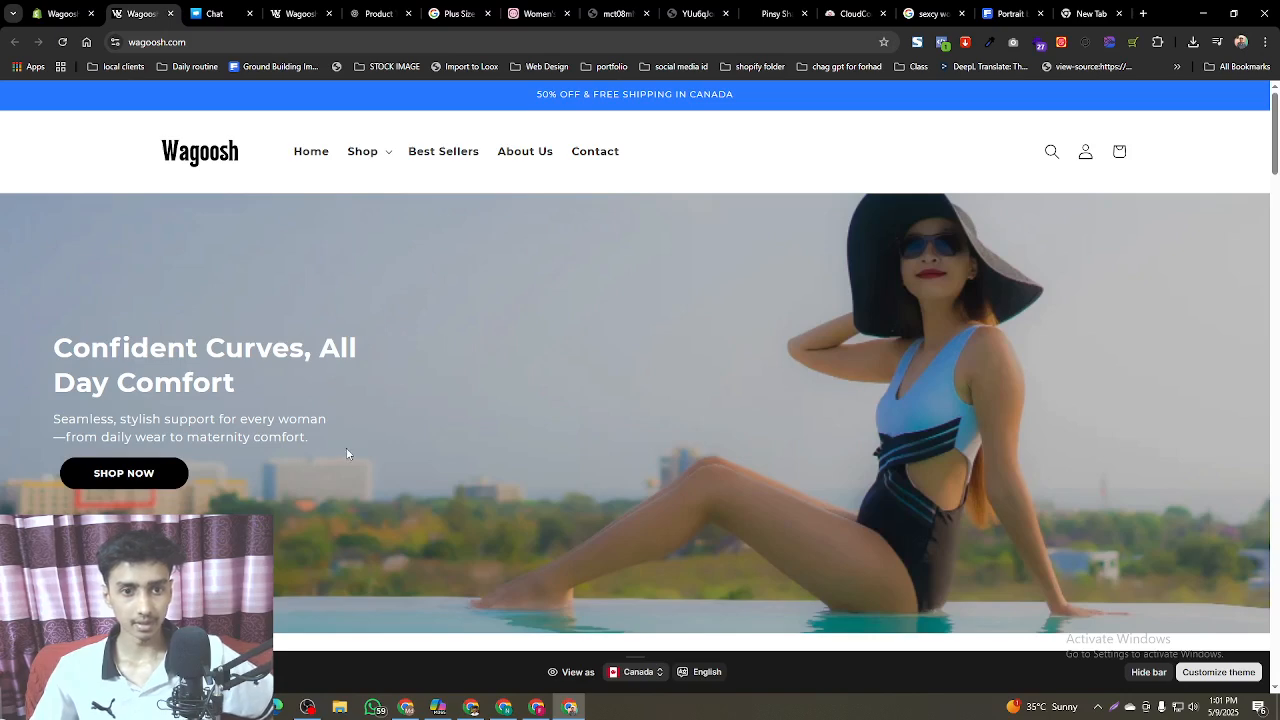
{"action": "scroll", "coordinate": [258, 390], "scroll_direction": "down", "scroll_amount": 2}
{"action": "scroll", "coordinate": [258, 390], "scroll_direction": "up", "scroll_amount": 1}
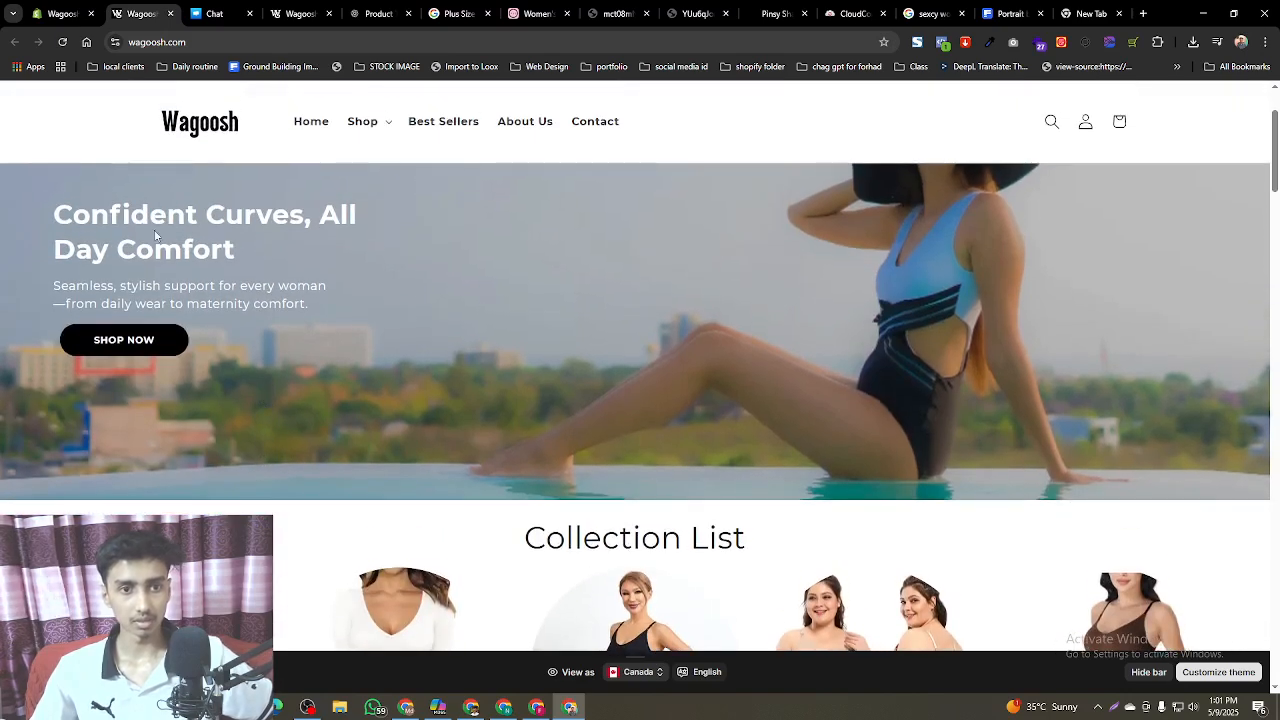
{"action": "scroll", "coordinate": [258, 390], "scroll_direction": "up", "scroll_amount": 1}
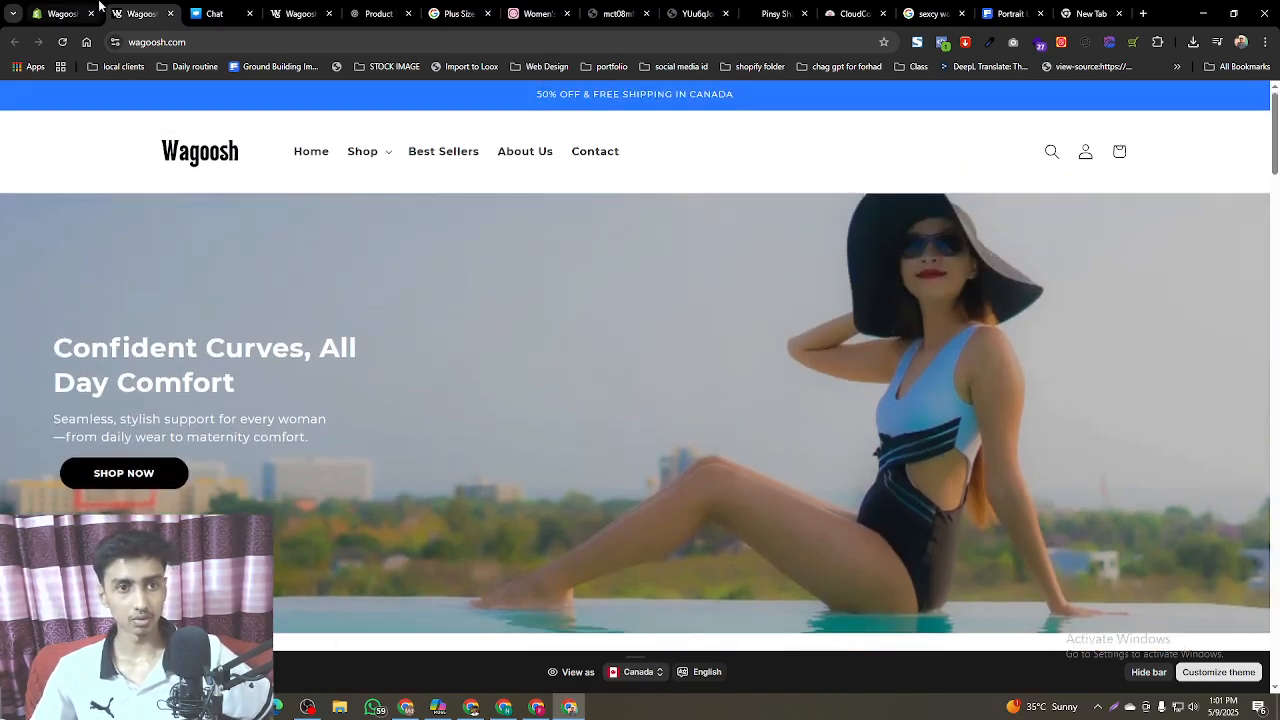
- Back in the Shopify editor, try a Text Size of 24 px on the first parallax banner's text and restore 18 px
{"action": "left_click", "coordinate": [60, 13]}
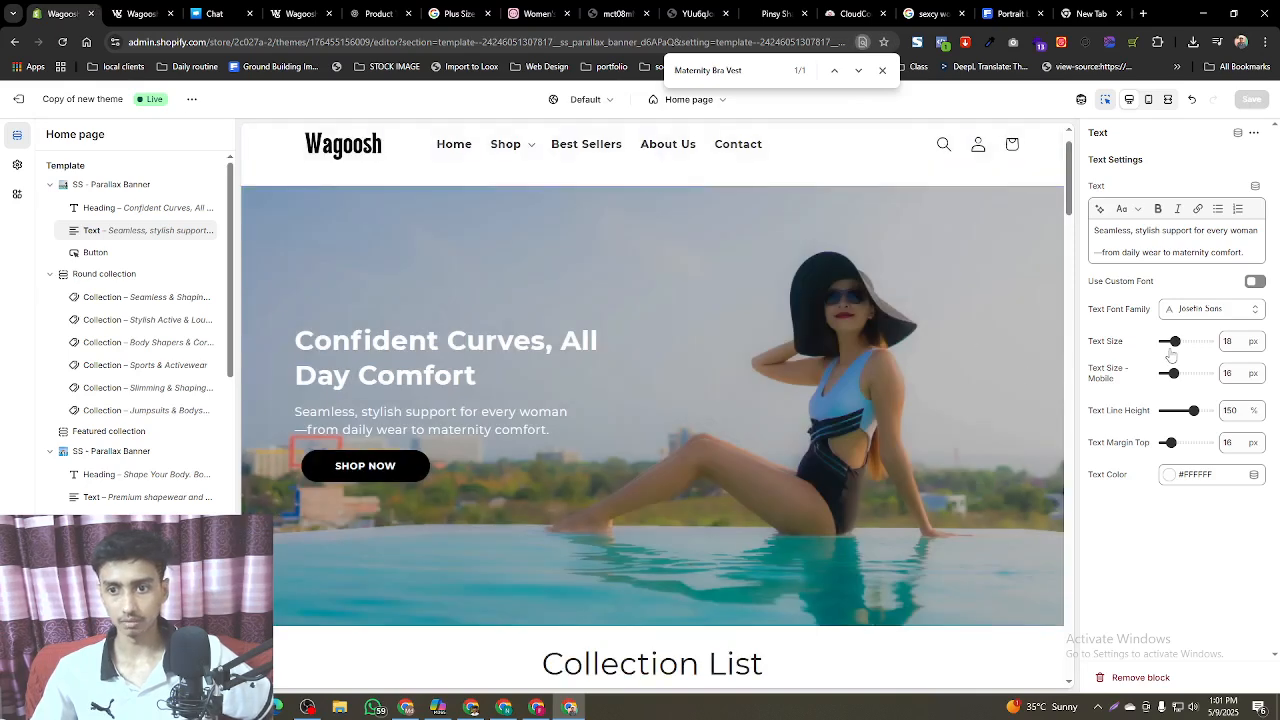
{"action": "left_click_drag", "start_coordinate": [1182, 349], "coordinate": [1177, 341]}
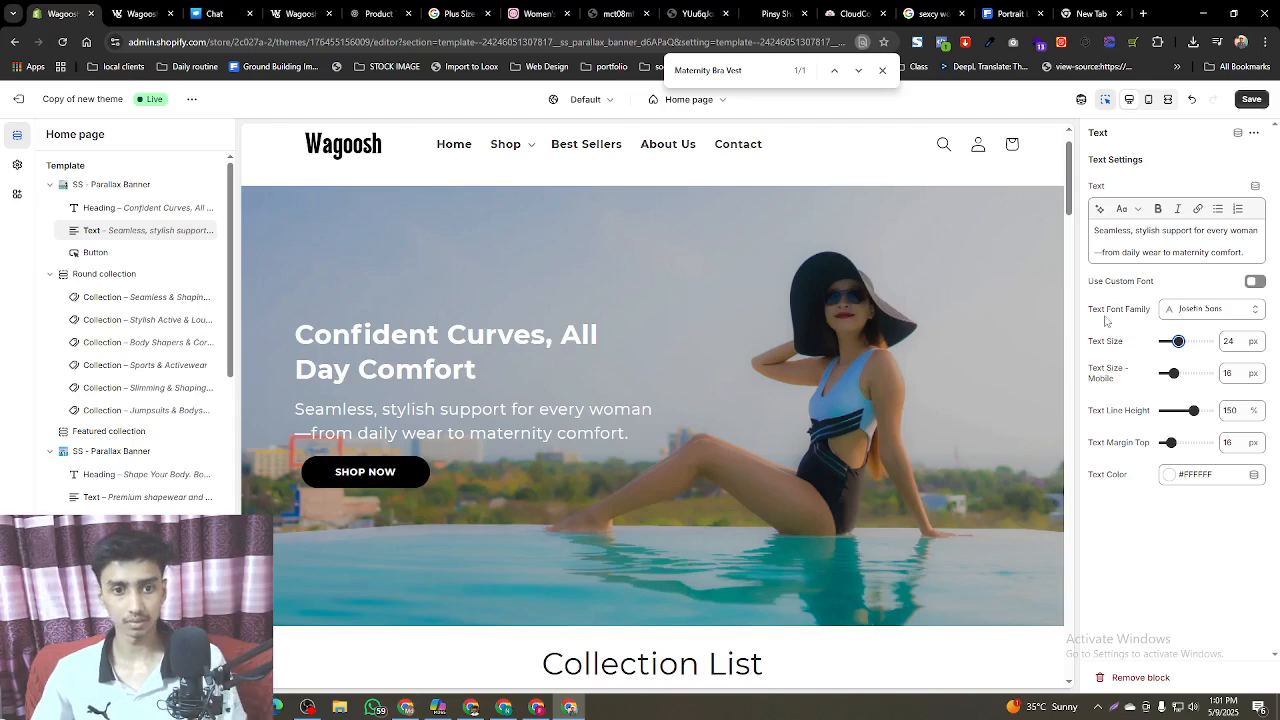
{"action": "left_click", "coordinate": [1228, 341]}
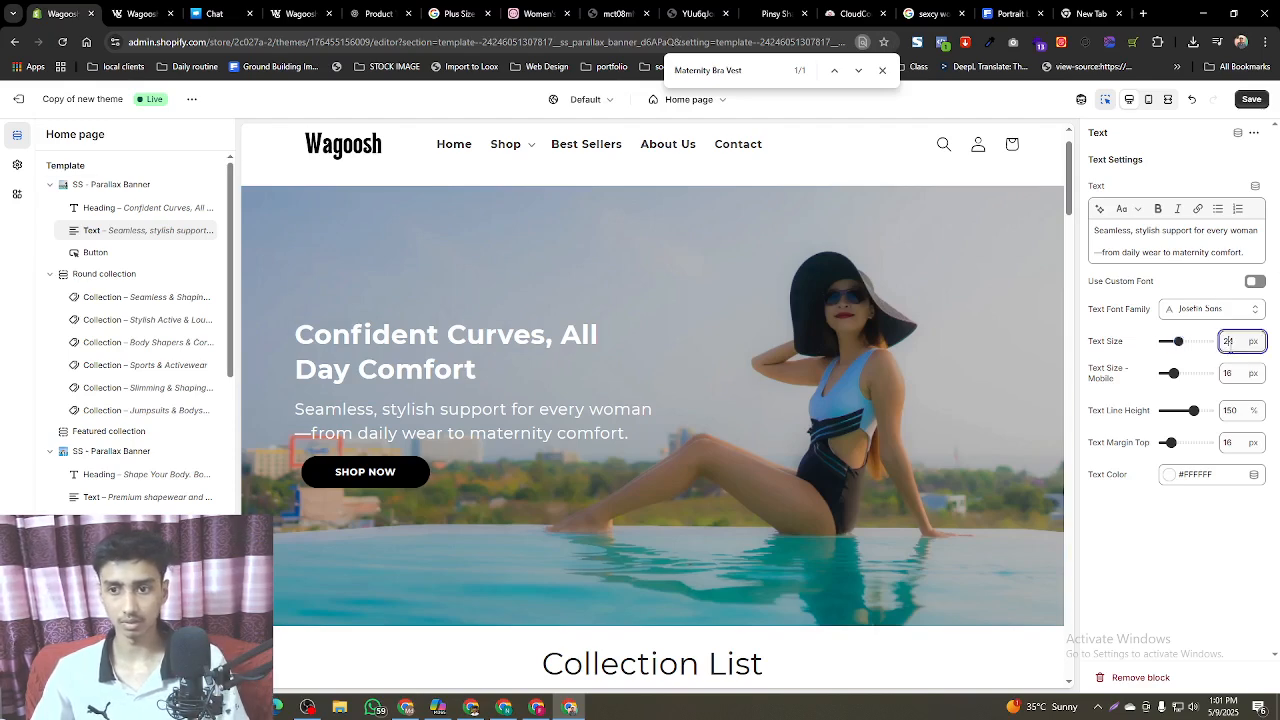
{"action": "type", "text": "1"}
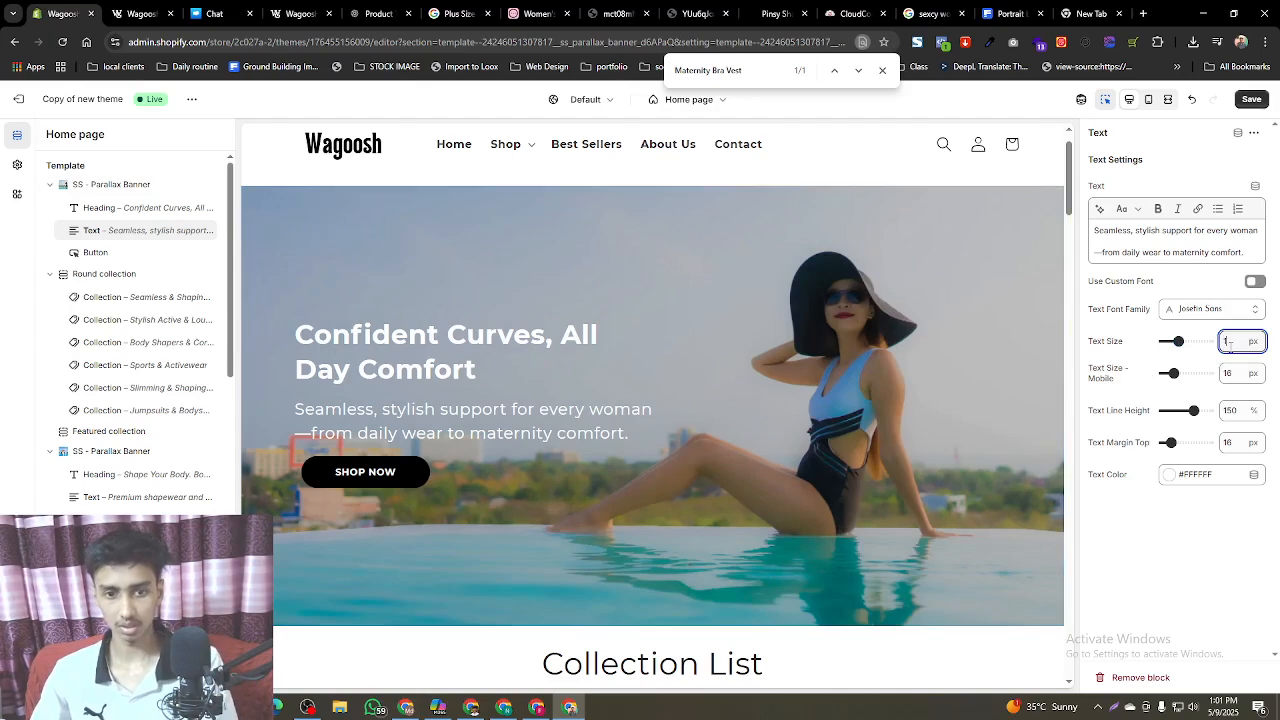
{"action": "type", "text": "8"}
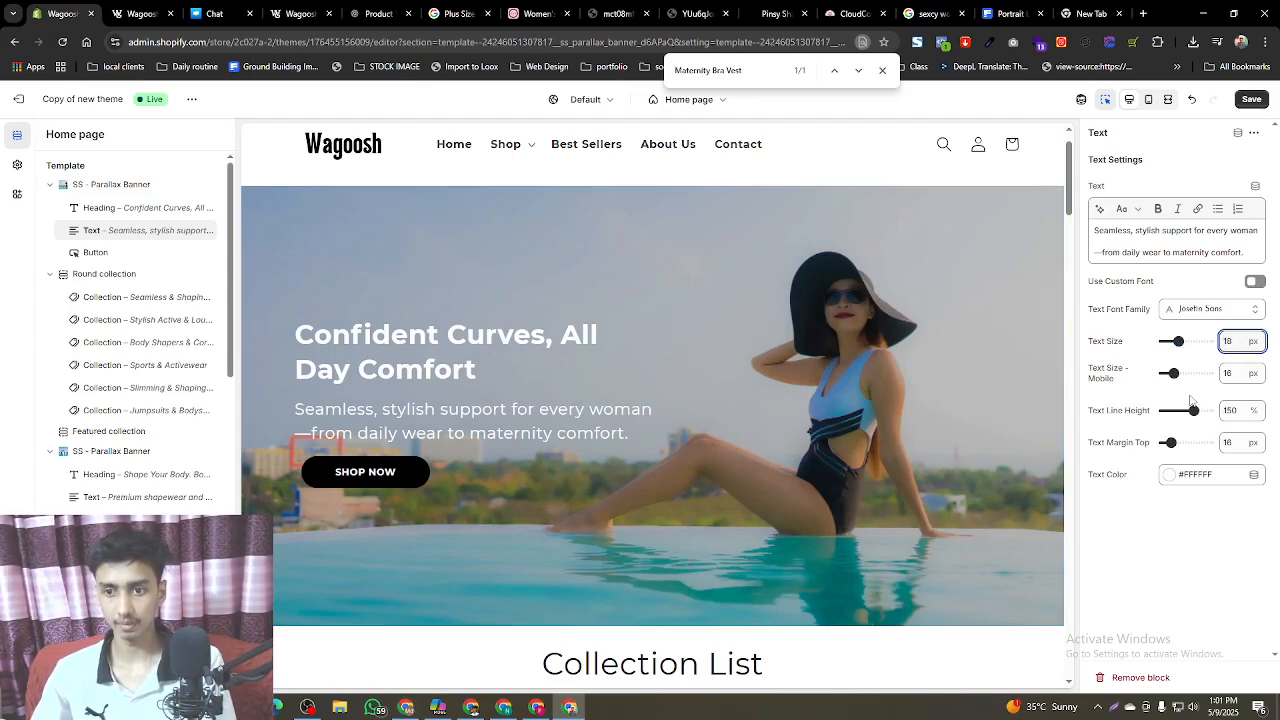
{"action": "key", "text": "Return"}
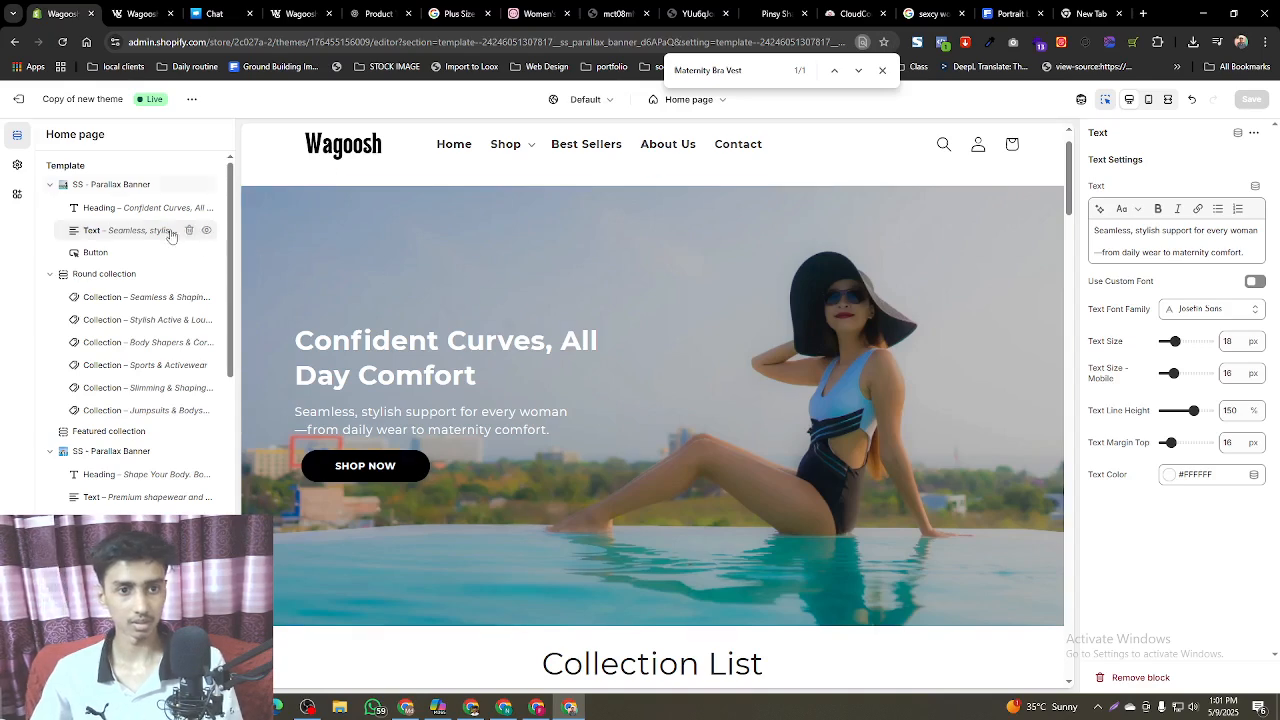
- Set the first parallax banner's Heading Size to 45 px and save the theme
{"action": "left_click", "coordinate": [1034, 319]}
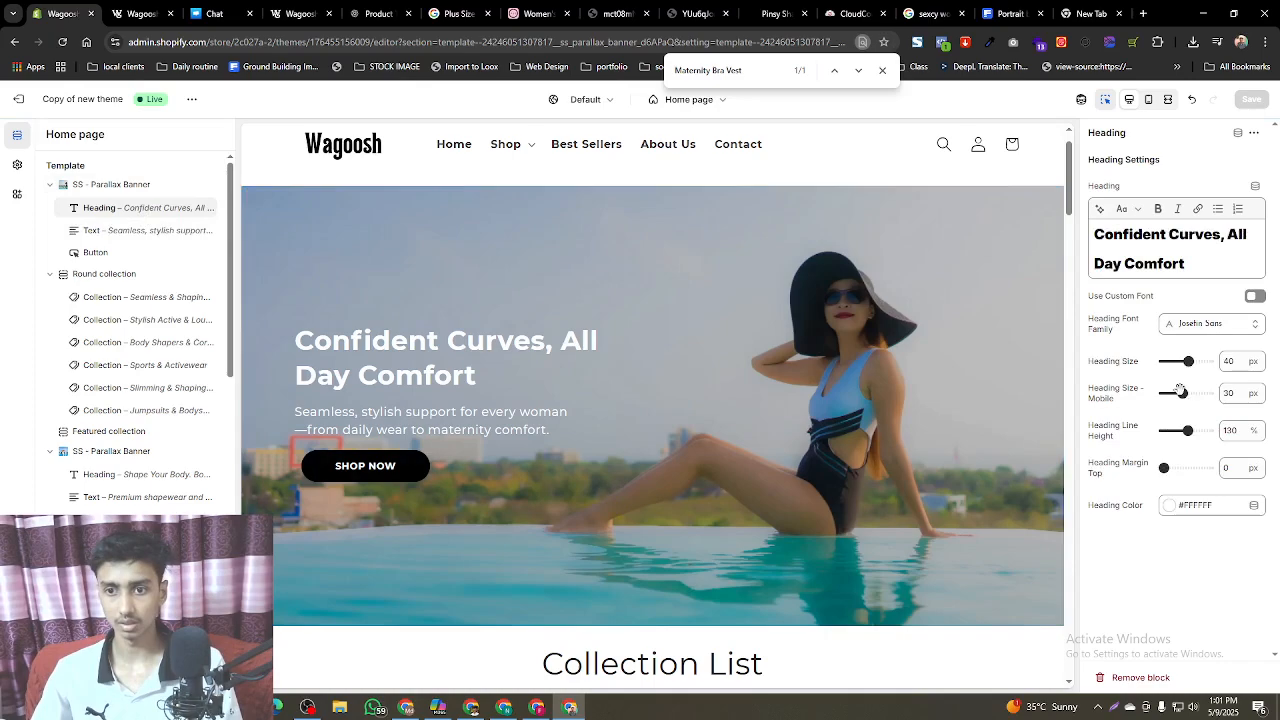
{"action": "double_click", "coordinate": [1229, 362]}
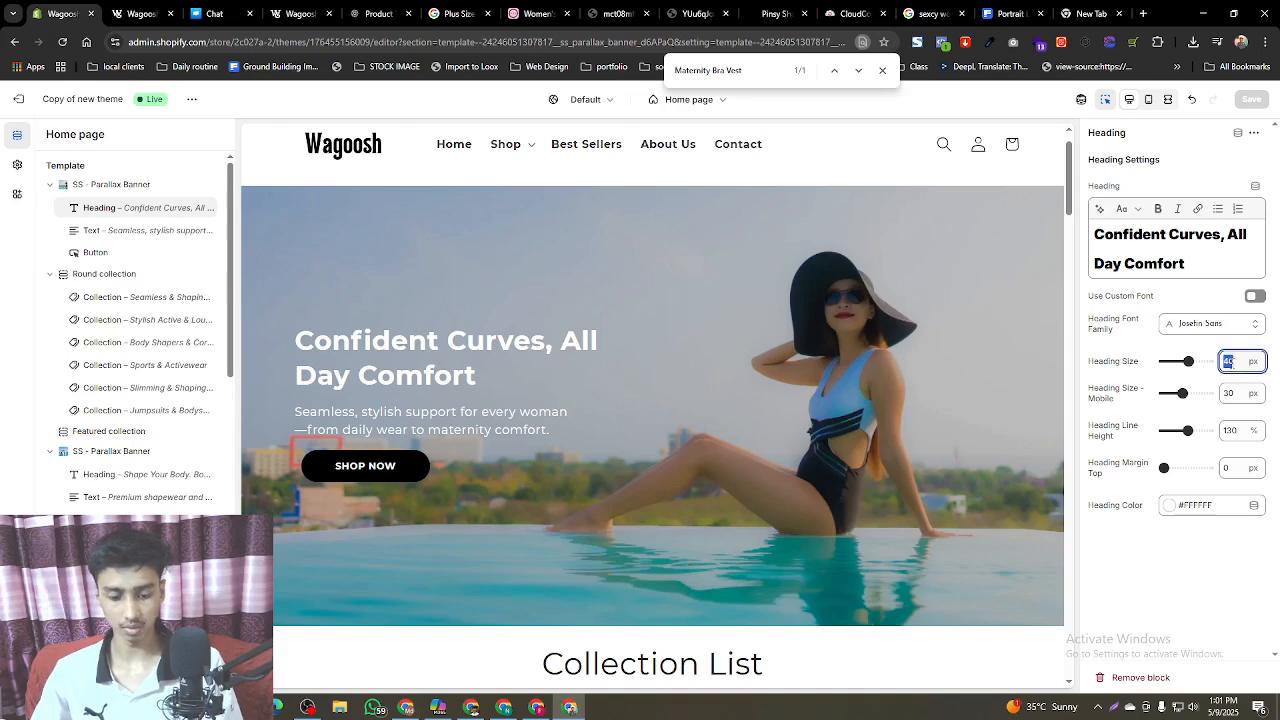
{"action": "type", "text": "4"}
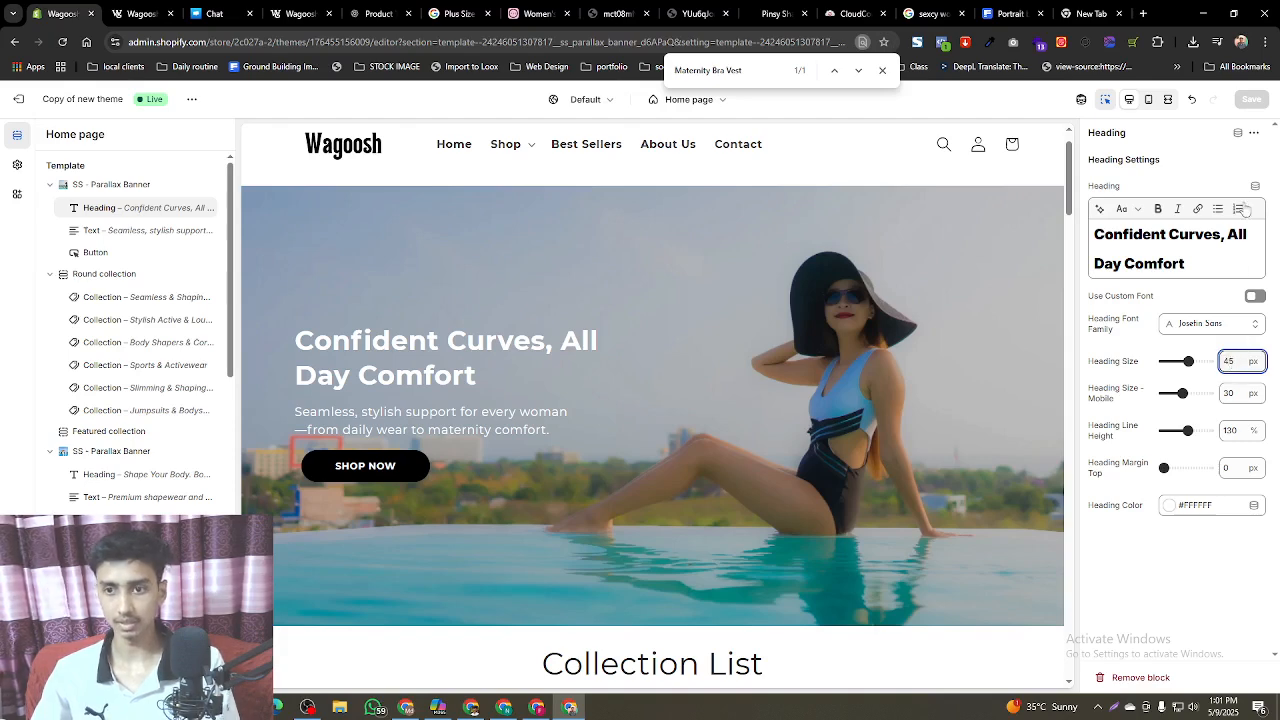
{"action": "type", "text": "5"}
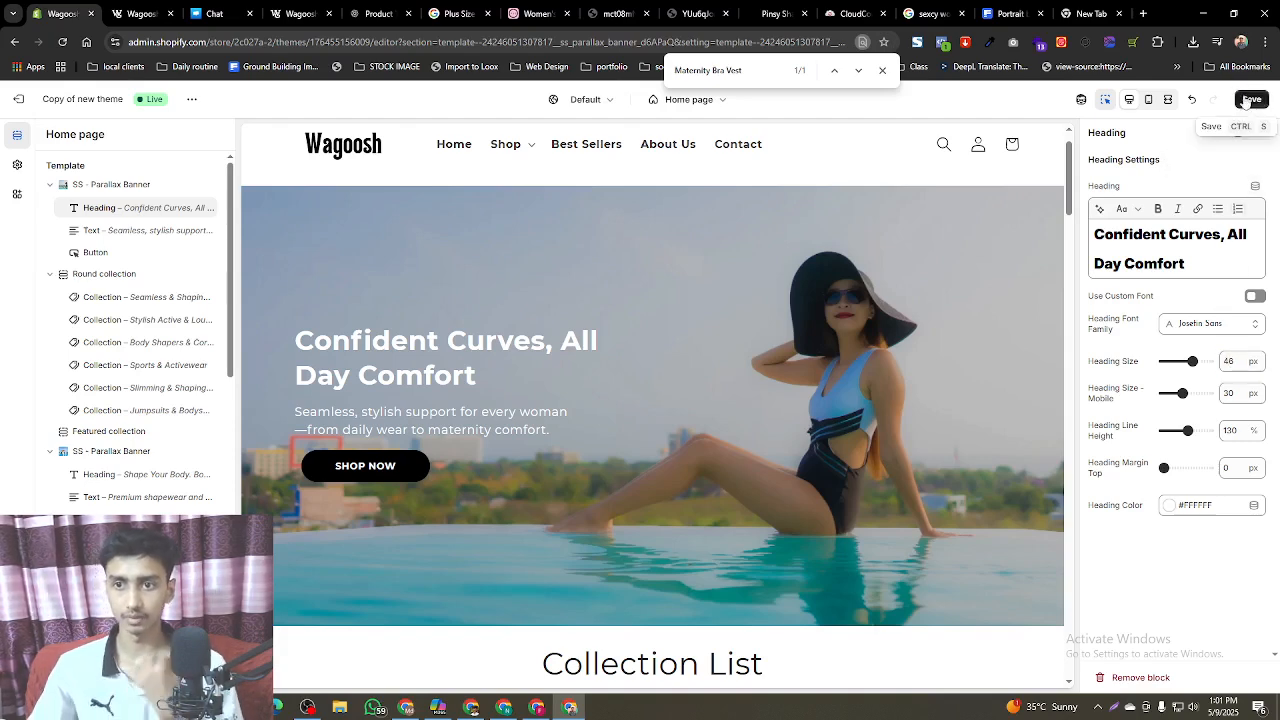
{"action": "left_click", "coordinate": [1250, 99]}
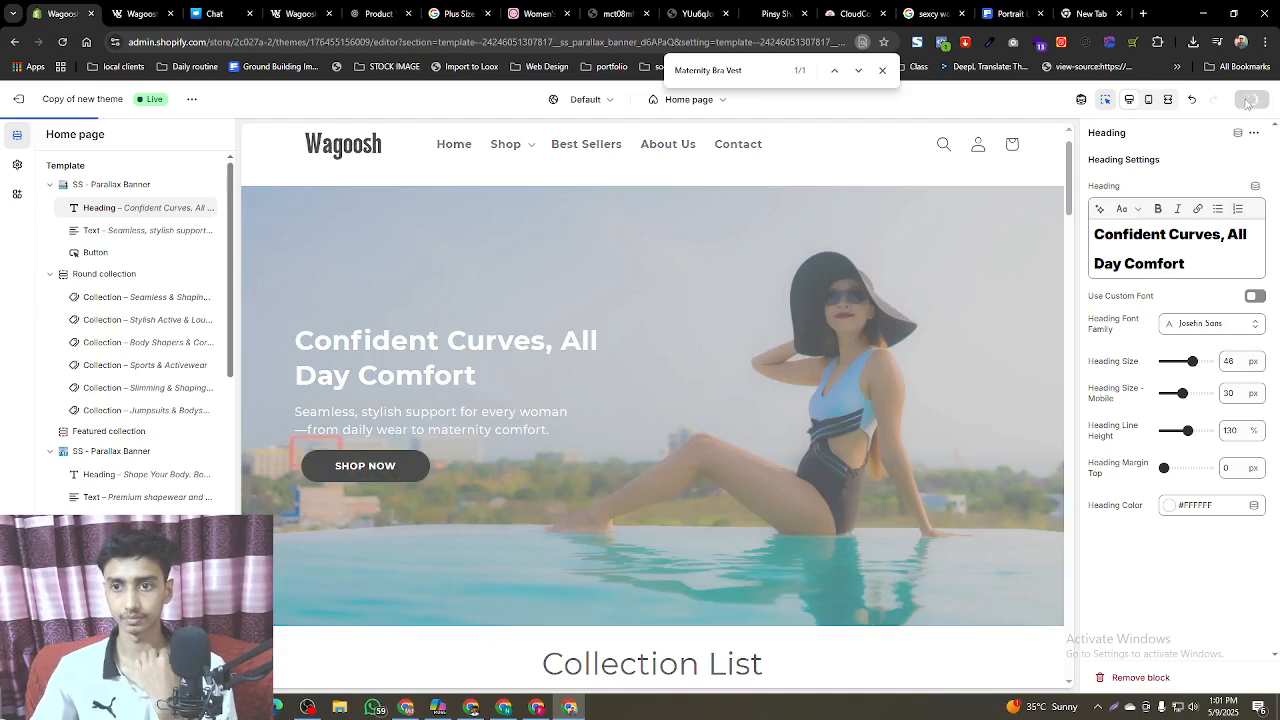
- Switch to the live Wagoosh store and review the home page from the first banner down to the FAQ and footer
{"action": "left_click", "coordinate": [192, 10]}
{"action": "left_click", "coordinate": [285, 12]}
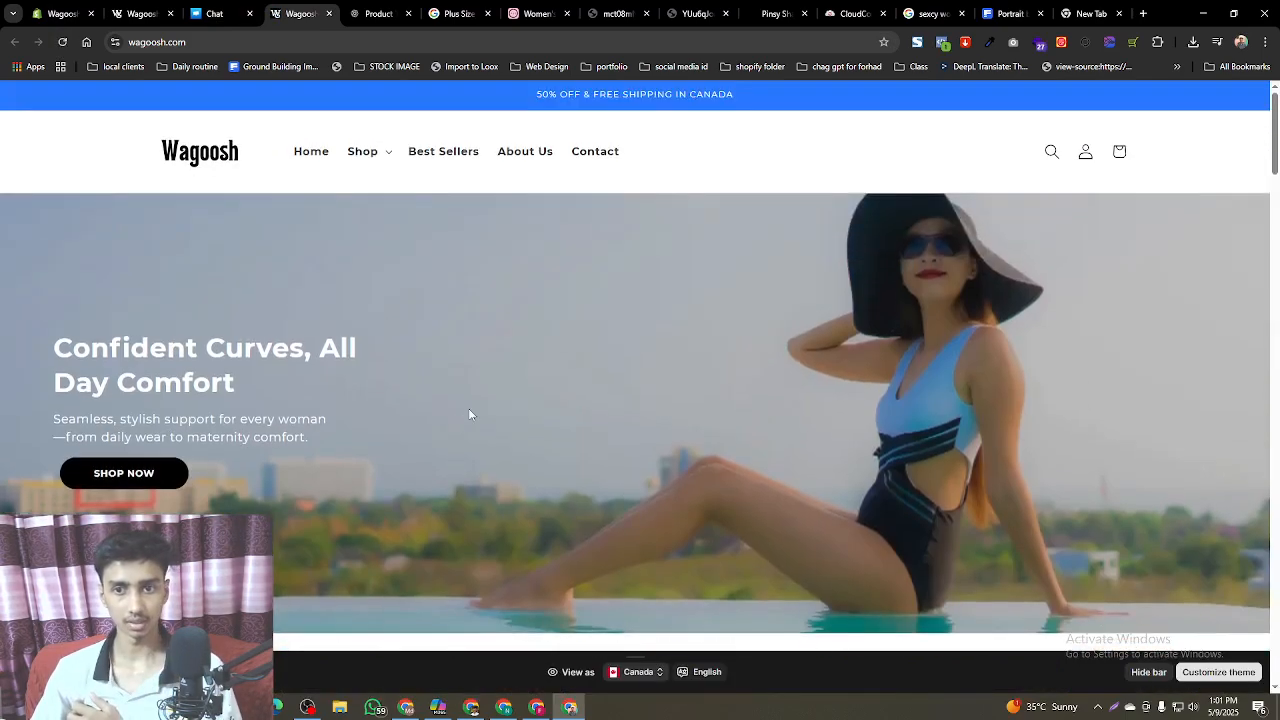
{"action": "scroll", "coordinate": [459, 401], "scroll_direction": "down", "scroll_amount": 5}
{"action": "scroll", "coordinate": [476, 434], "scroll_direction": "down", "scroll_amount": 13}
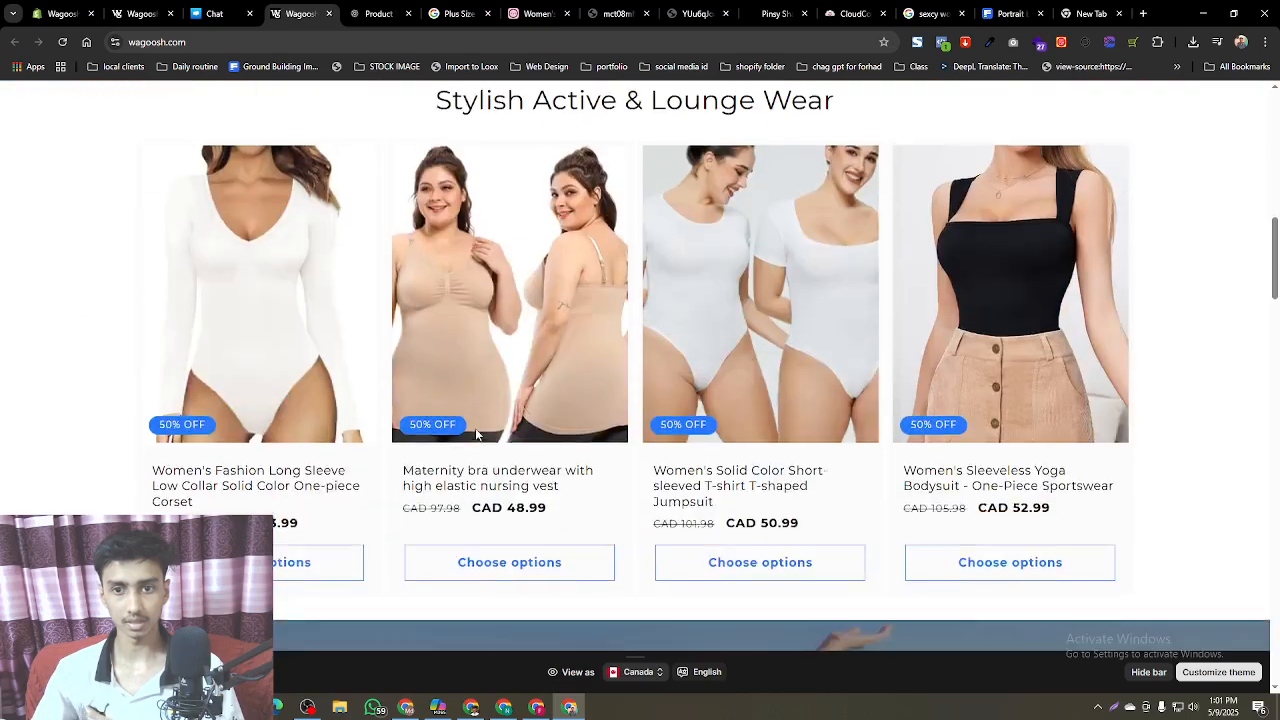
{"action": "scroll", "coordinate": [476, 433], "scroll_direction": "down", "scroll_amount": 15}
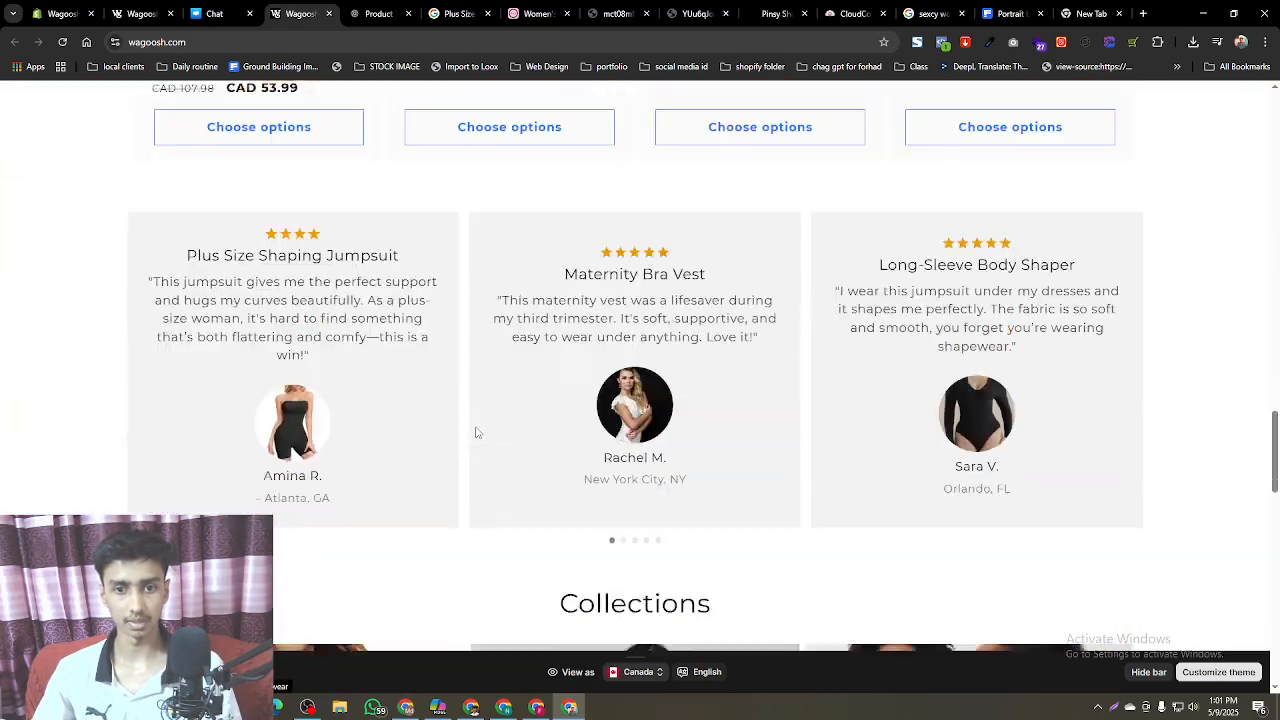
{"action": "scroll", "coordinate": [479, 432], "scroll_direction": "down", "scroll_amount": 8}
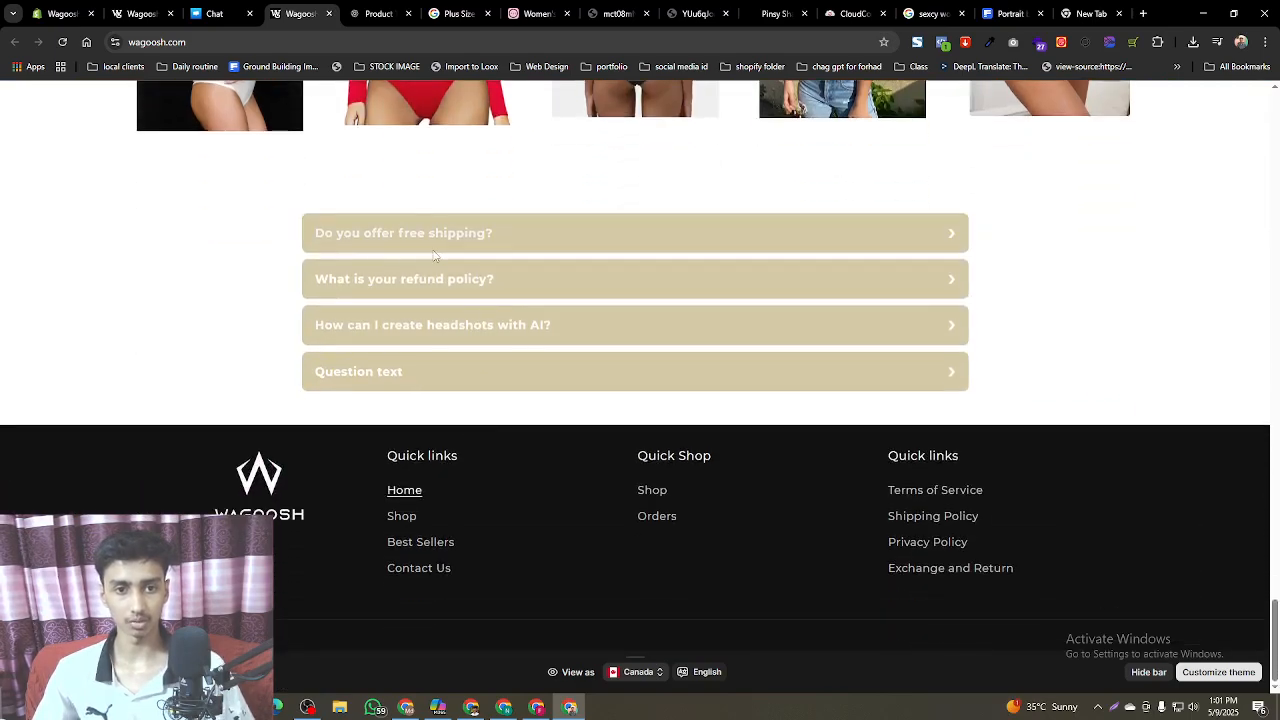
- Check the FAQ accordion by expanding and collapsing the free shipping and refund policy questions
{"action": "left_click", "coordinate": [434, 250]}
{"action": "left_click", "coordinate": [433, 240]}
{"action": "left_click", "coordinate": [428, 284]}
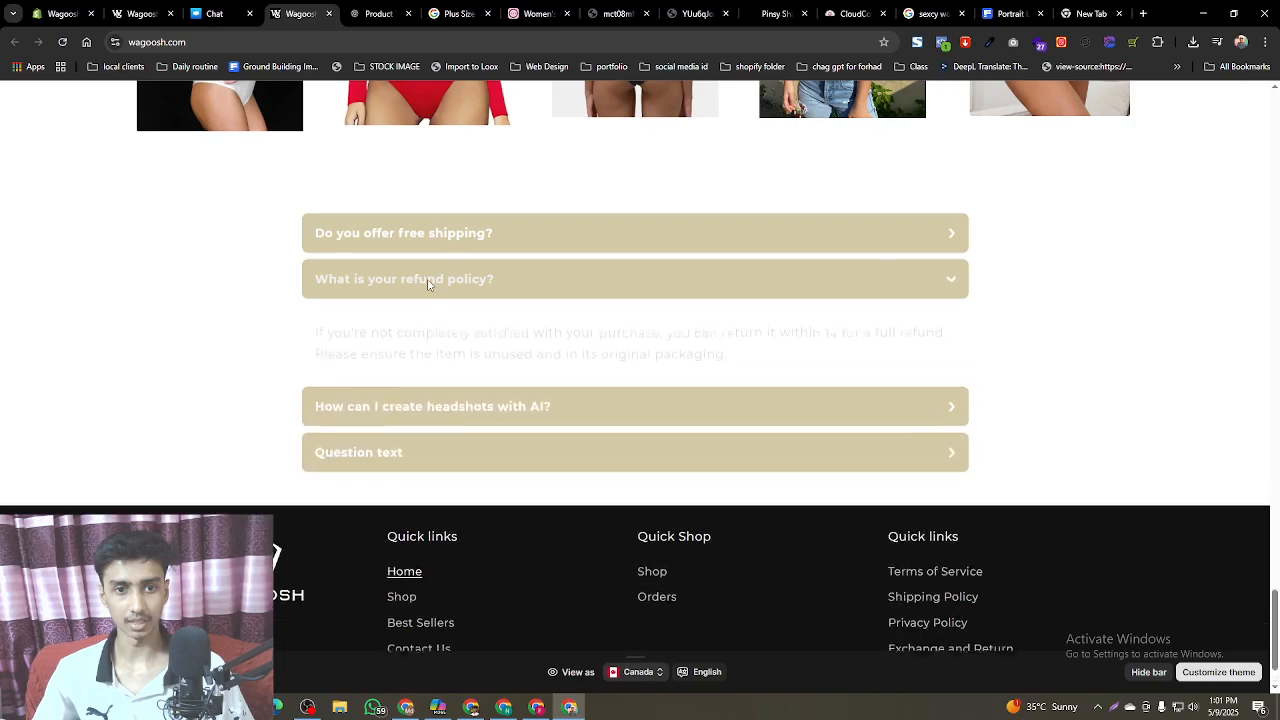
{"action": "left_click", "coordinate": [428, 284]}
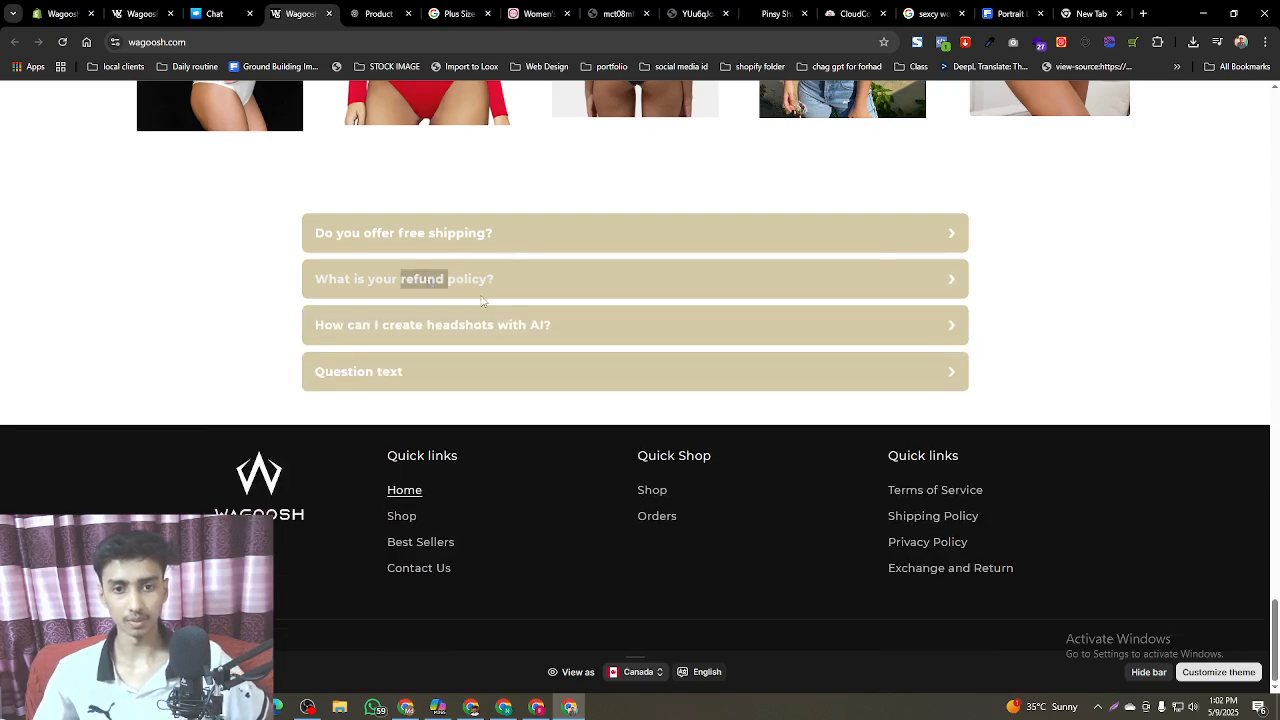
- Examine the live home page's sections from the FAQ back up to the first banner, then recheck the collection list and Stylish Active & Lounge Wear
{"action": "scroll", "coordinate": [403, 350], "scroll_direction": "up", "scroll_amount": 1}
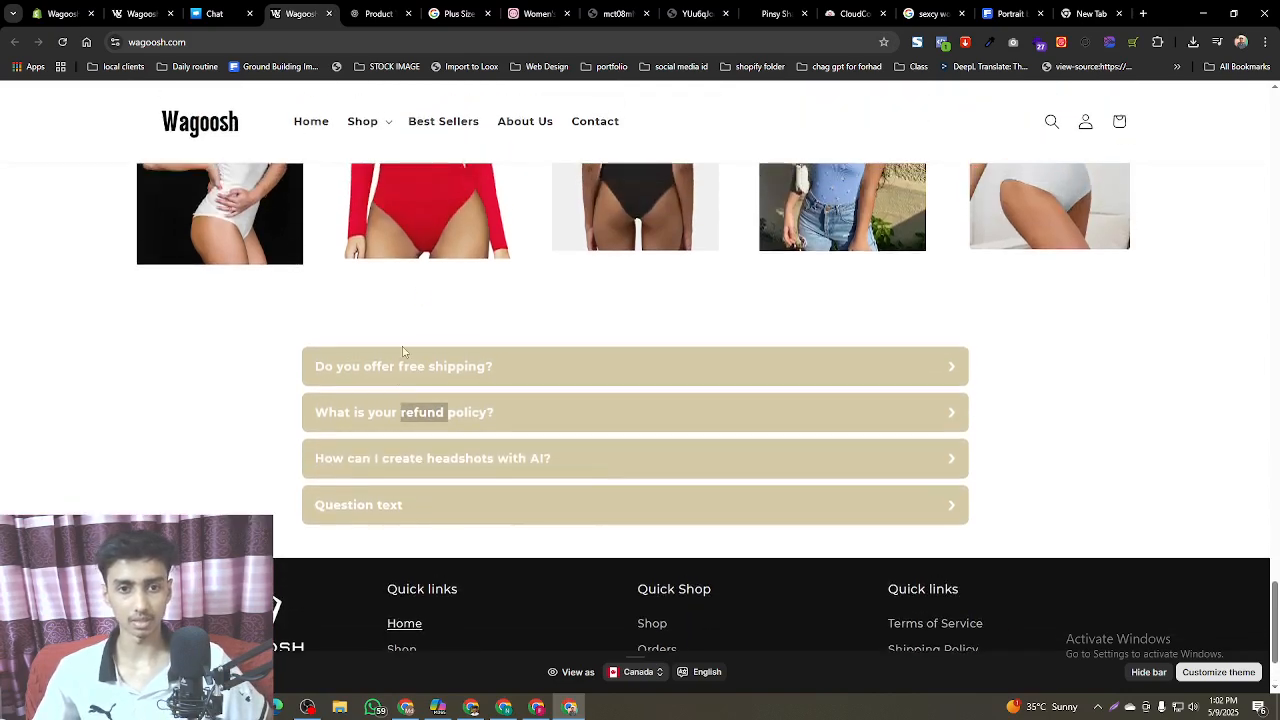
{"action": "scroll", "coordinate": [391, 373], "scroll_direction": "up", "scroll_amount": 3}
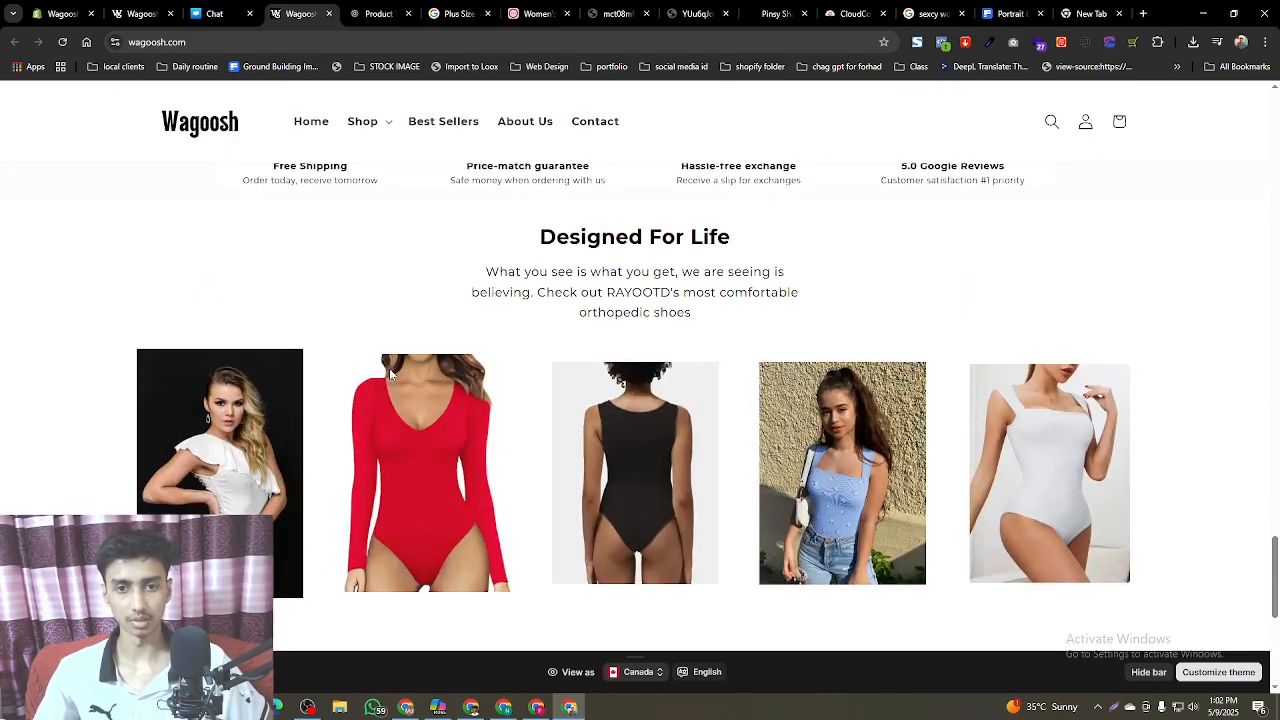
{"action": "scroll", "coordinate": [389, 368], "scroll_direction": "up", "scroll_amount": 4}
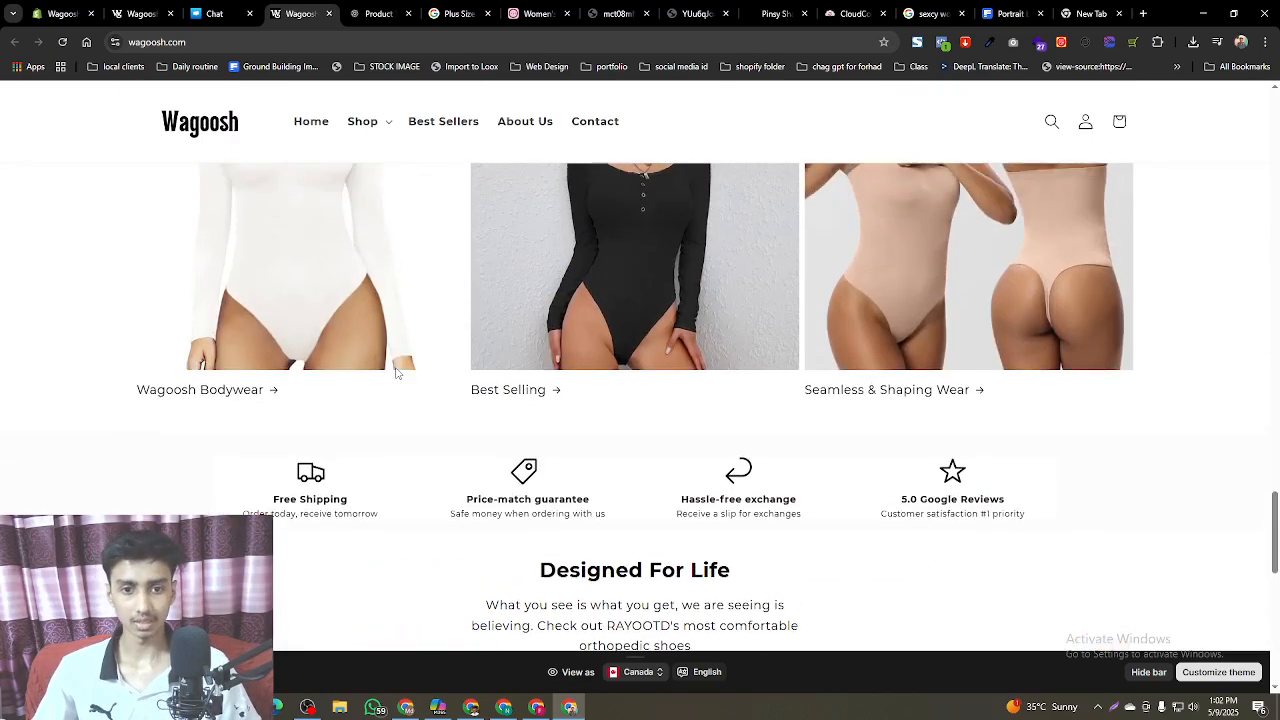
{"action": "scroll", "coordinate": [397, 374], "scroll_direction": "up", "scroll_amount": 10}
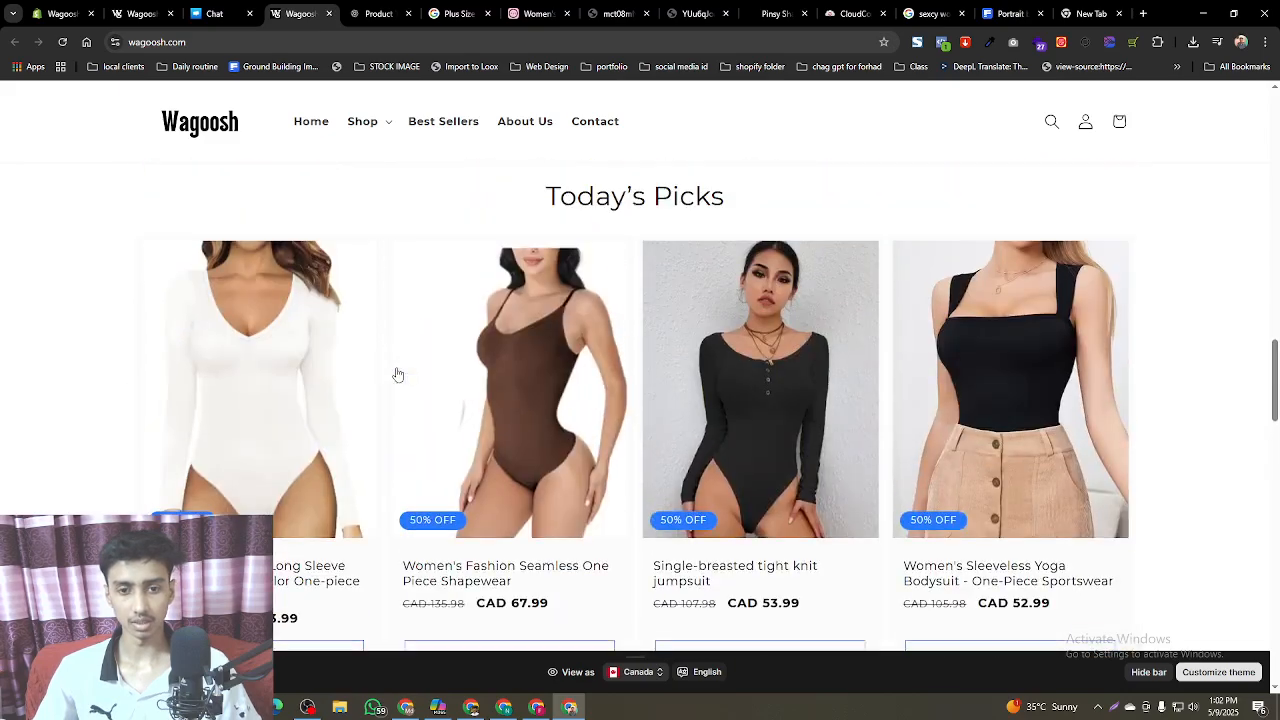
{"action": "scroll", "coordinate": [397, 374], "scroll_direction": "up", "scroll_amount": 10}
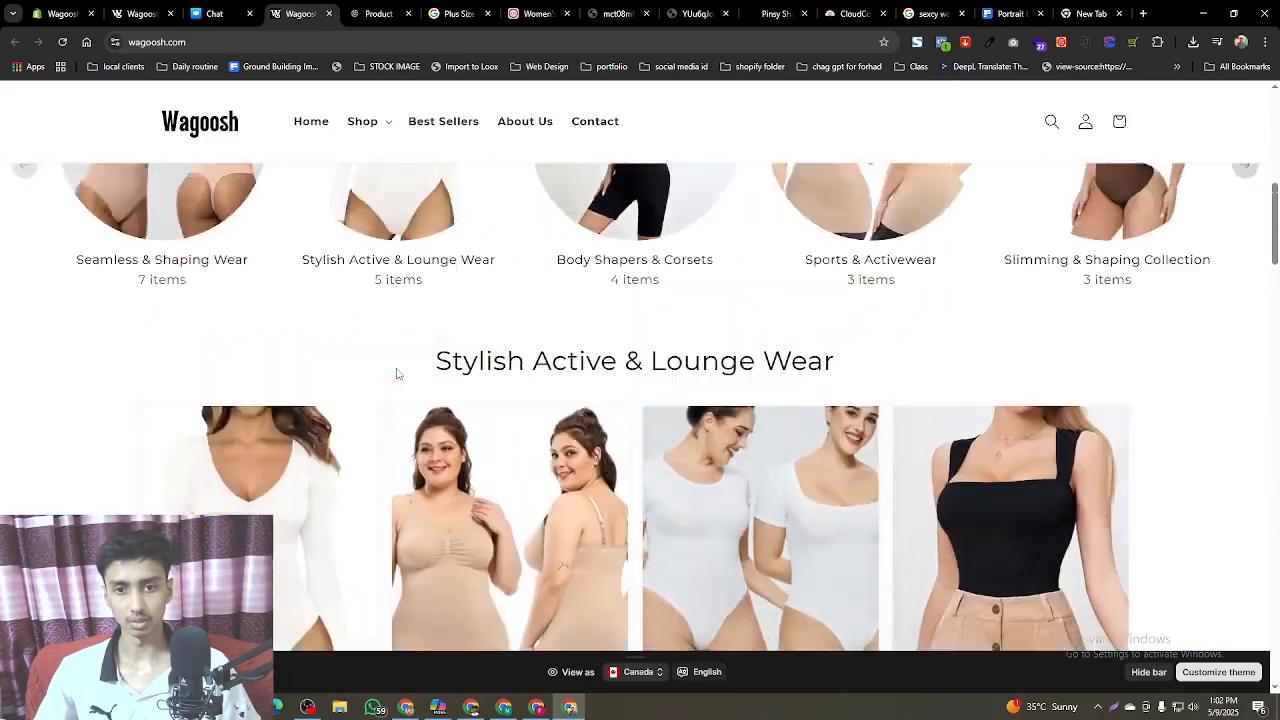
{"action": "scroll", "coordinate": [397, 374], "scroll_direction": "up", "scroll_amount": 3}
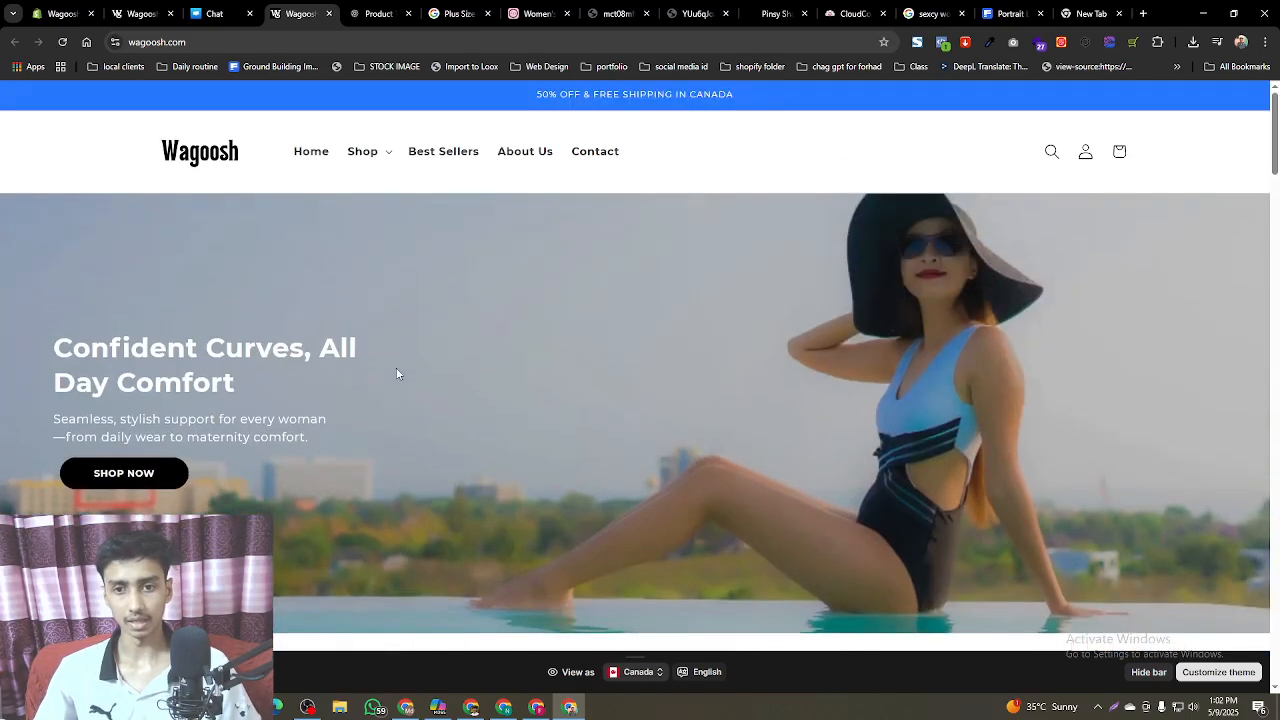
{"action": "scroll", "coordinate": [397, 374], "scroll_direction": "down", "scroll_amount": 3}
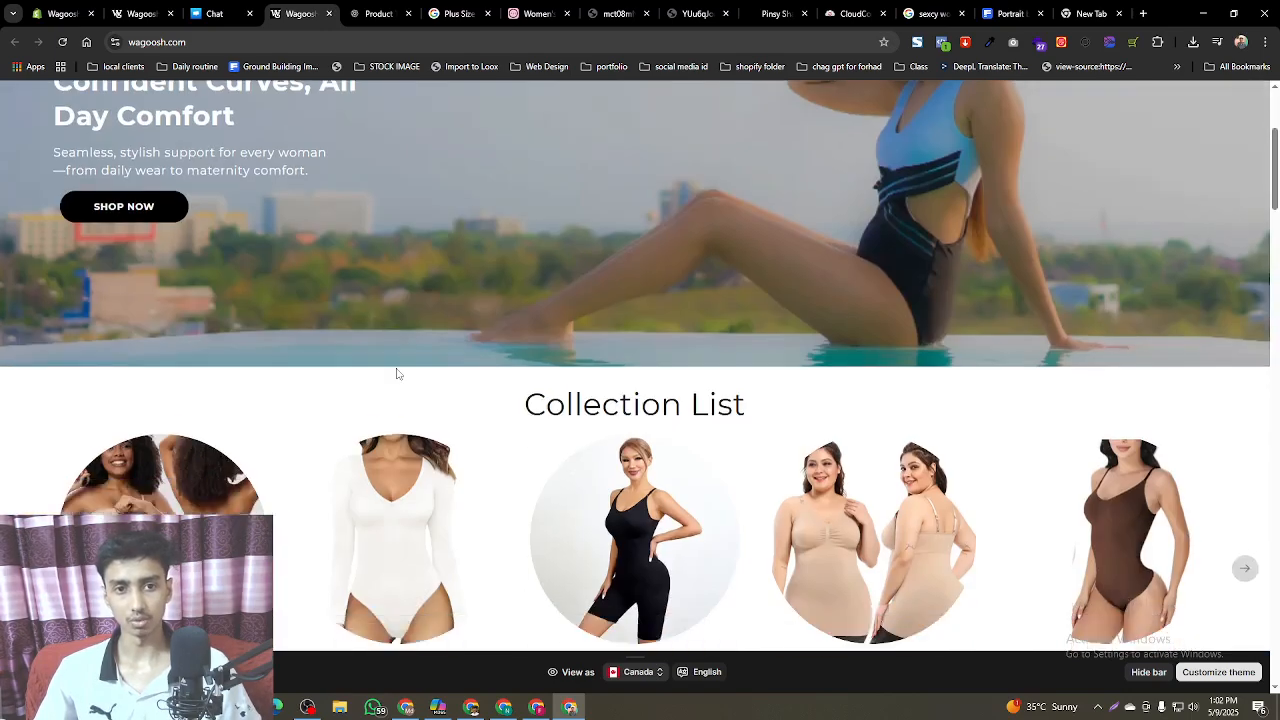
{"action": "scroll", "coordinate": [397, 374], "scroll_direction": "down", "scroll_amount": 5}
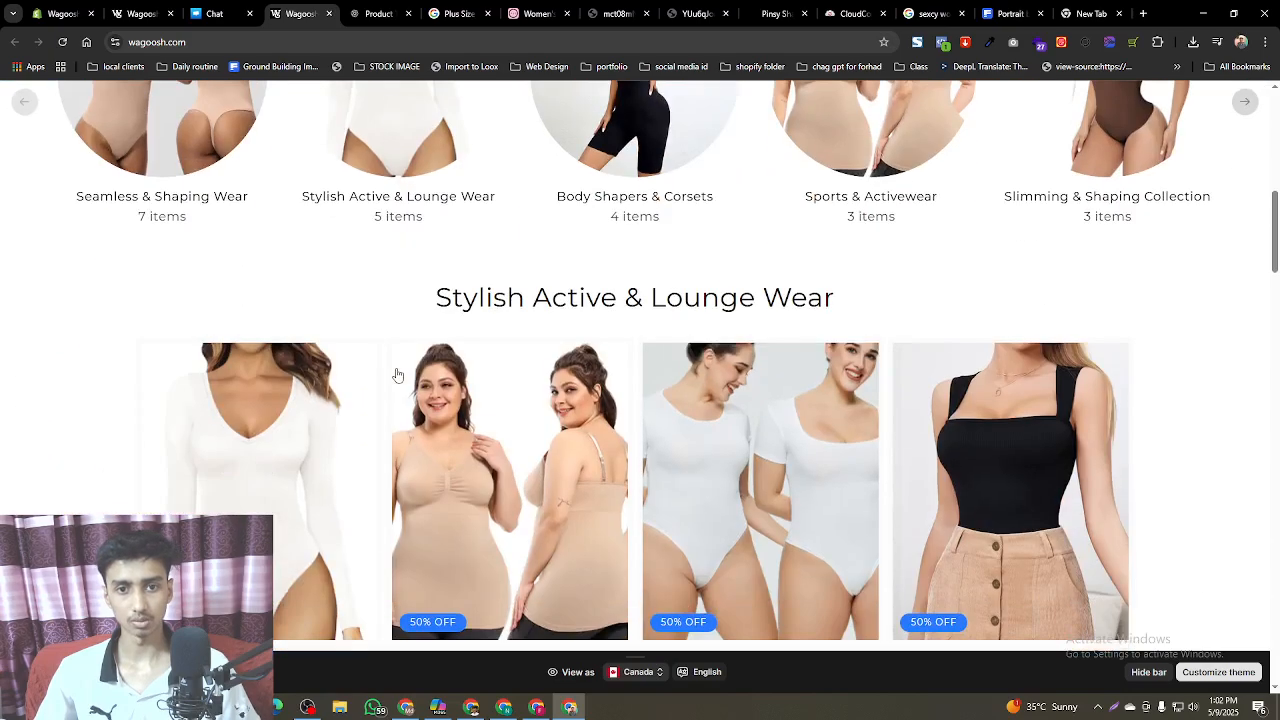